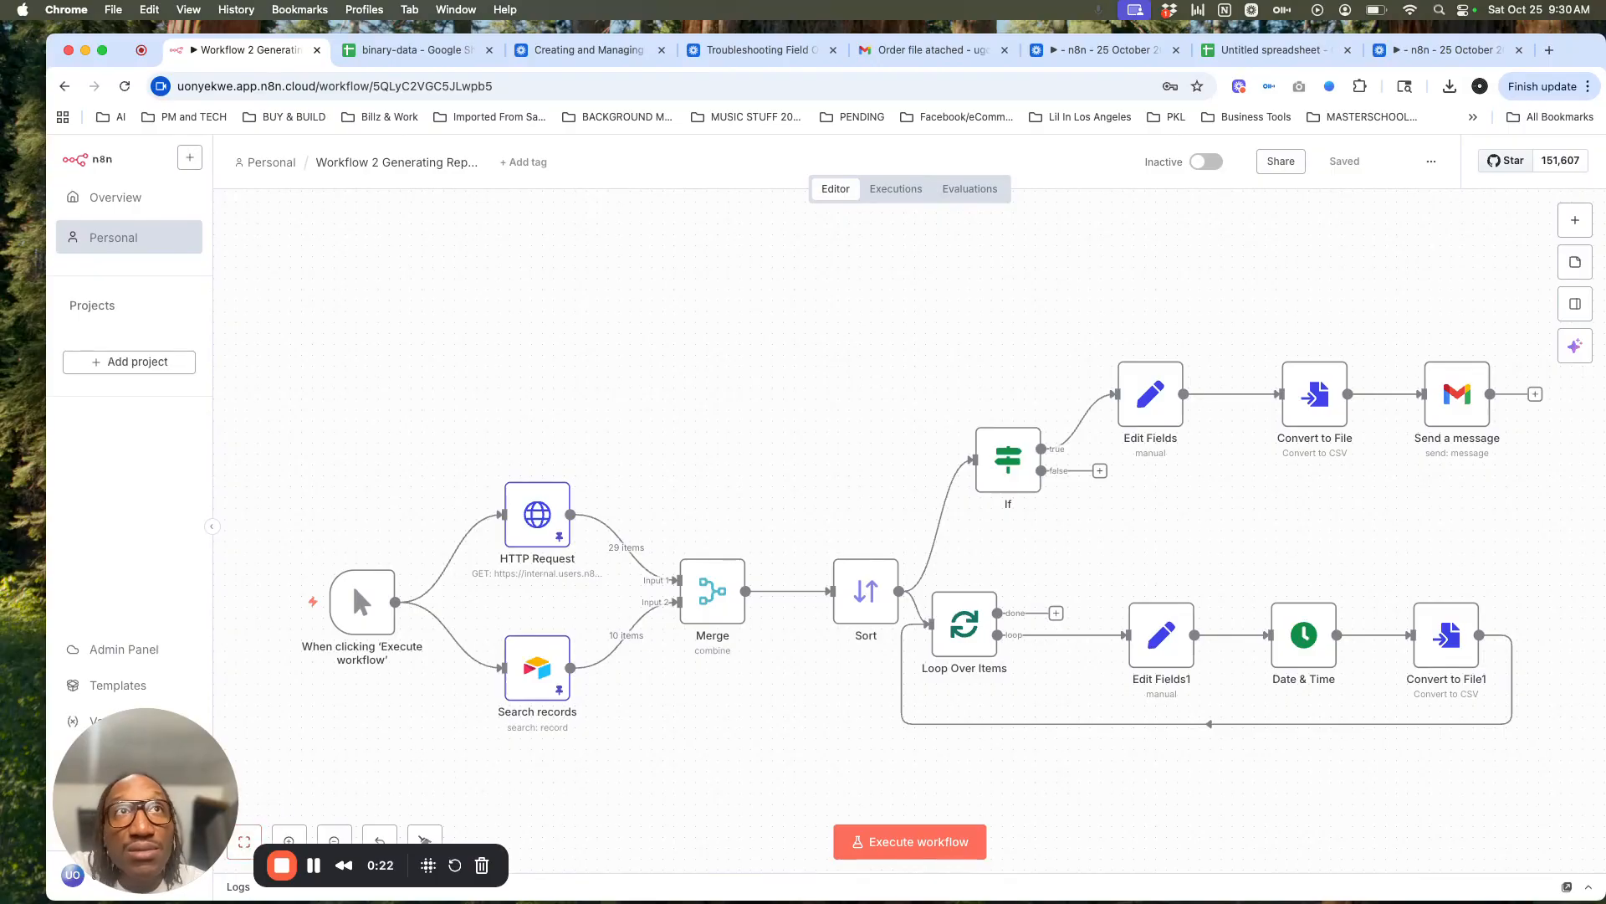
Step: Select the trigger-to-Sort nodes, deselect, then nudge Loop Over Items slightly right
left_click_drag(757, 732, 251, 488)
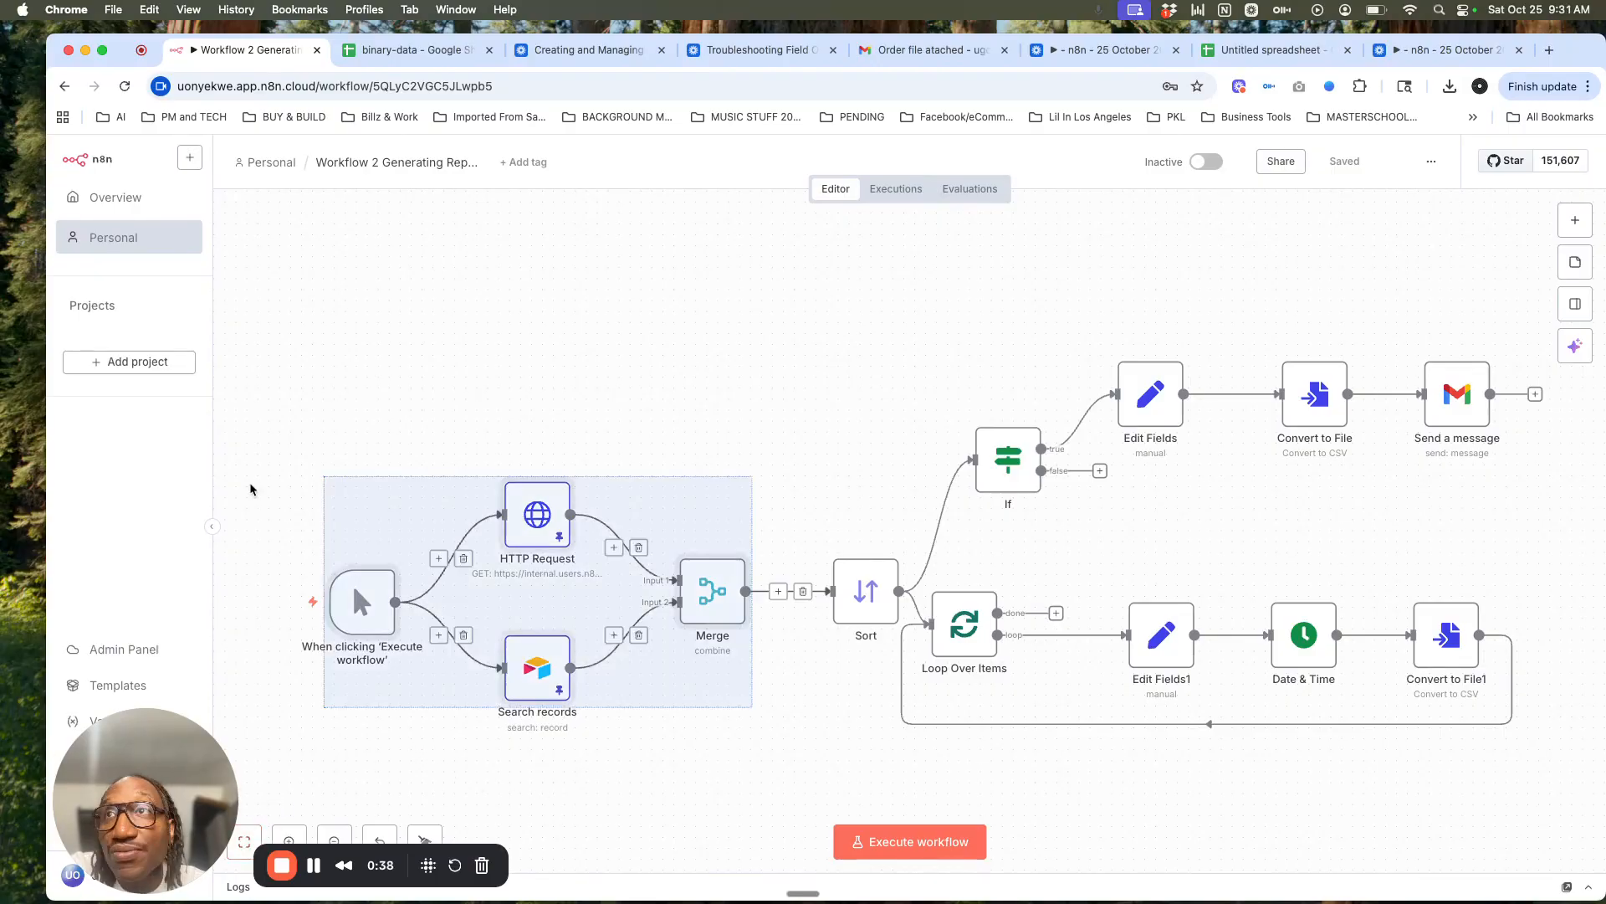
left_click(293, 448)
left_click_drag(268, 417, 930, 787)
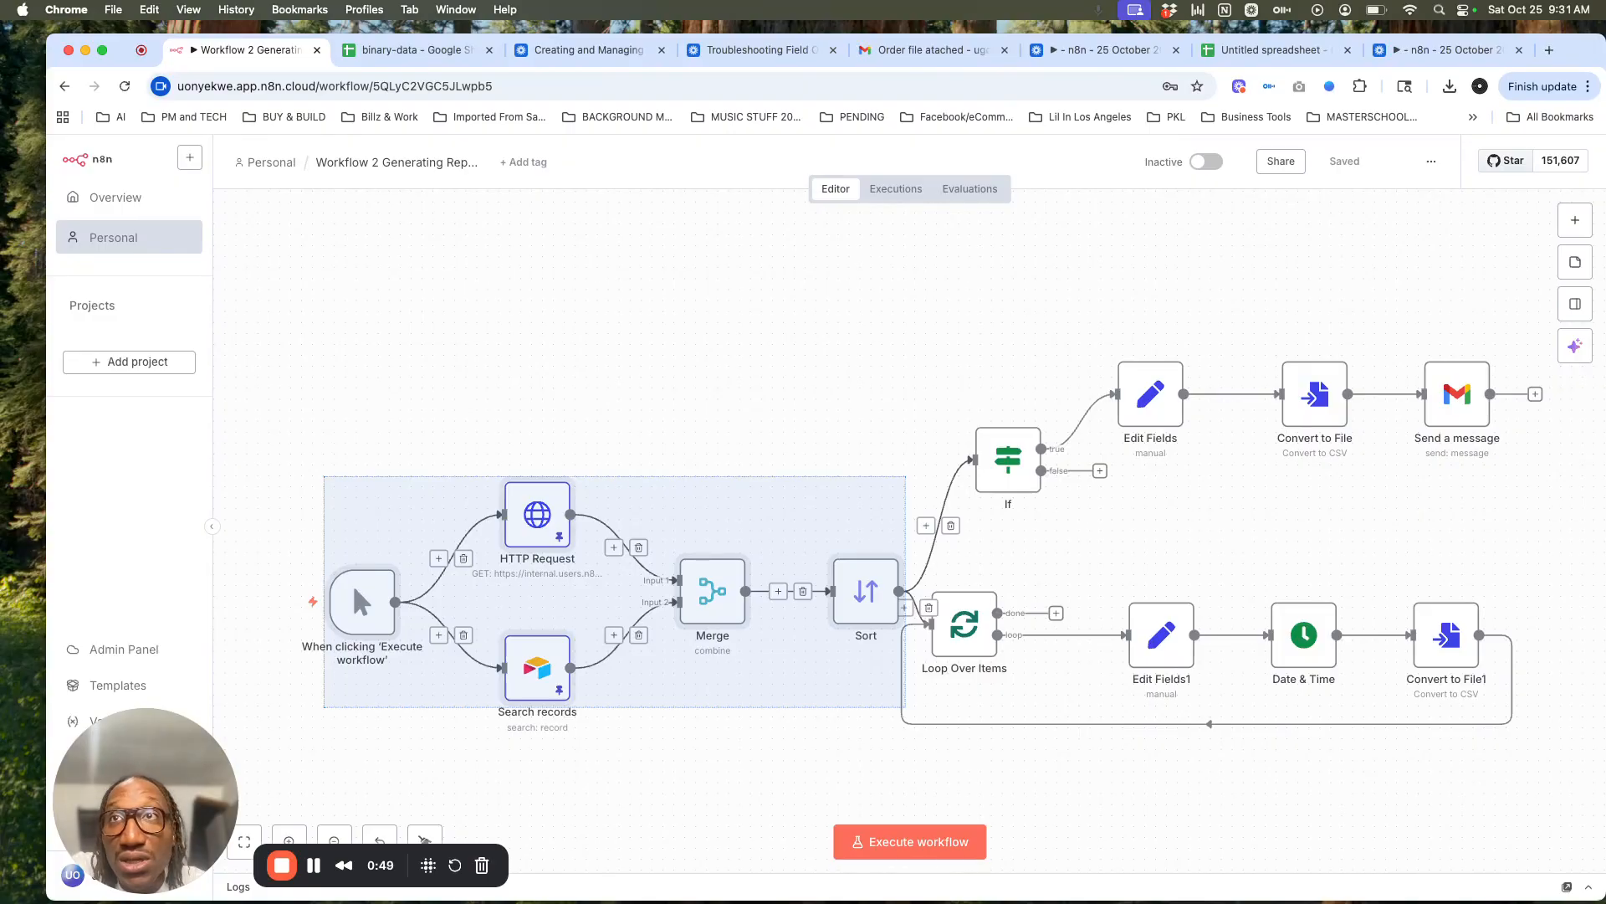
left_click(484, 764)
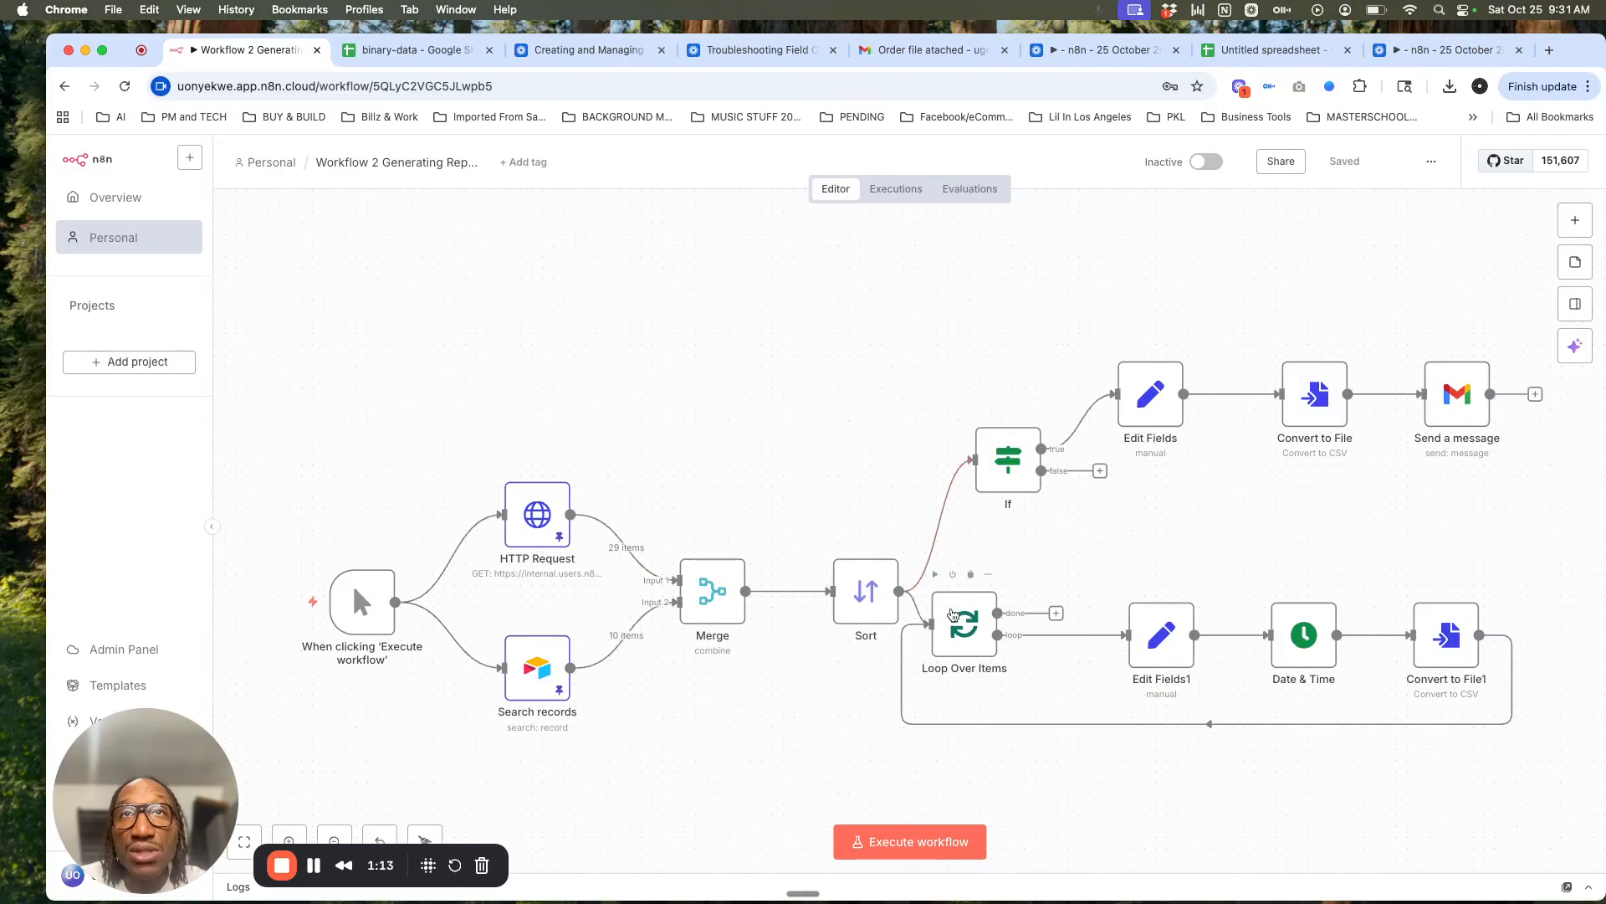
left_click_drag(963, 627, 984, 625)
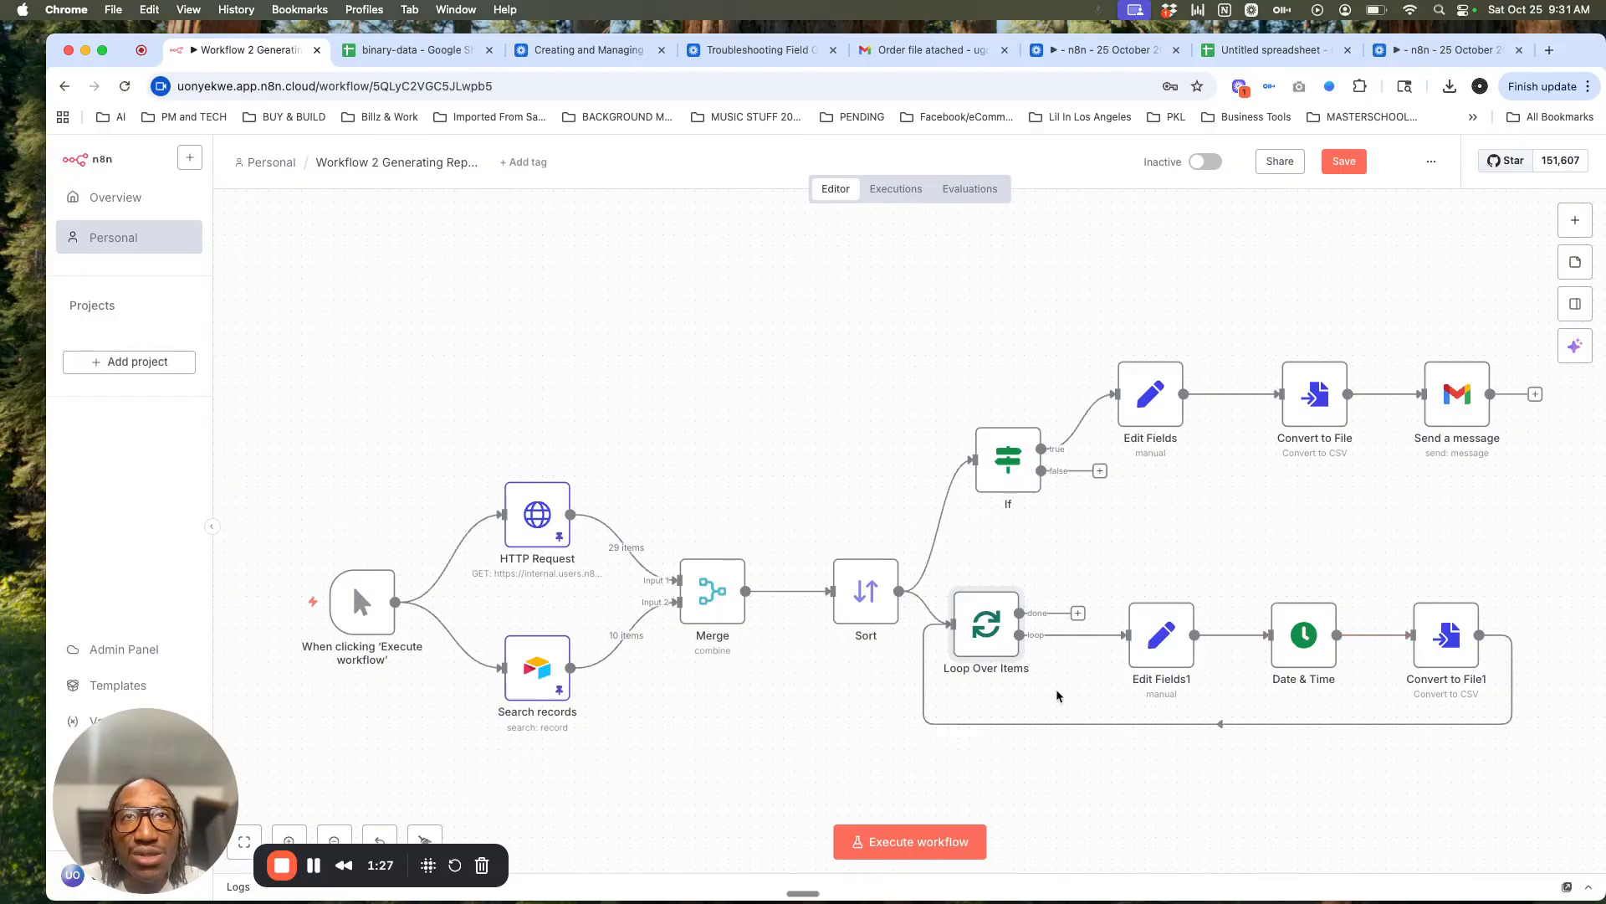
Step: Run the whole workflow and confirm the 'Order file attached' email arrived in Gmail
mouse_move(277, 615)
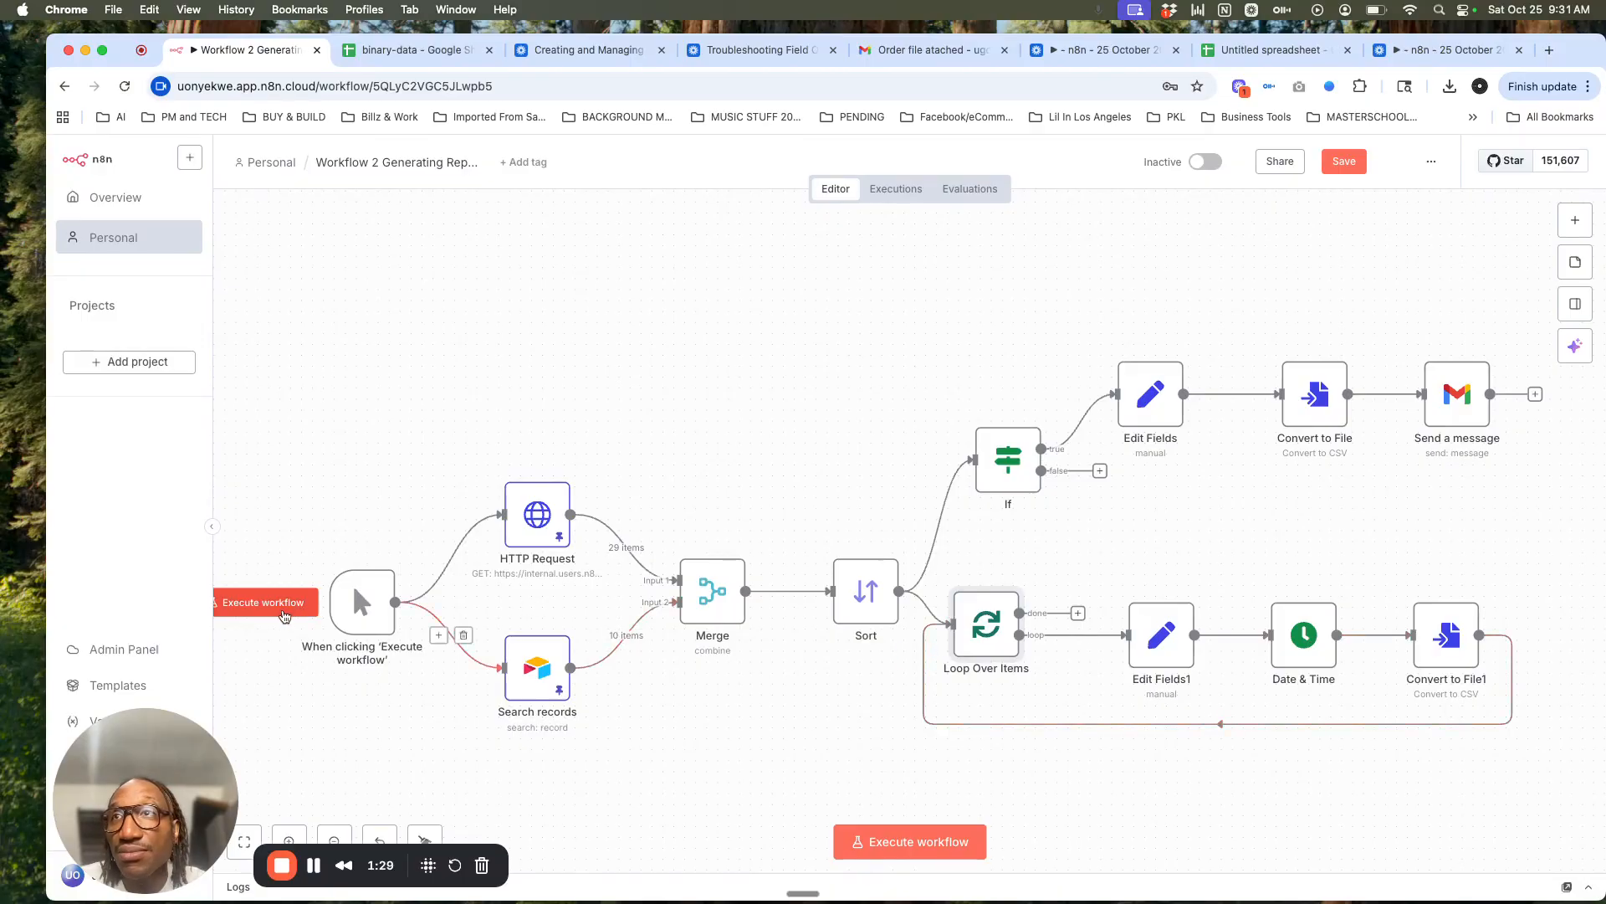
left_click(276, 615)
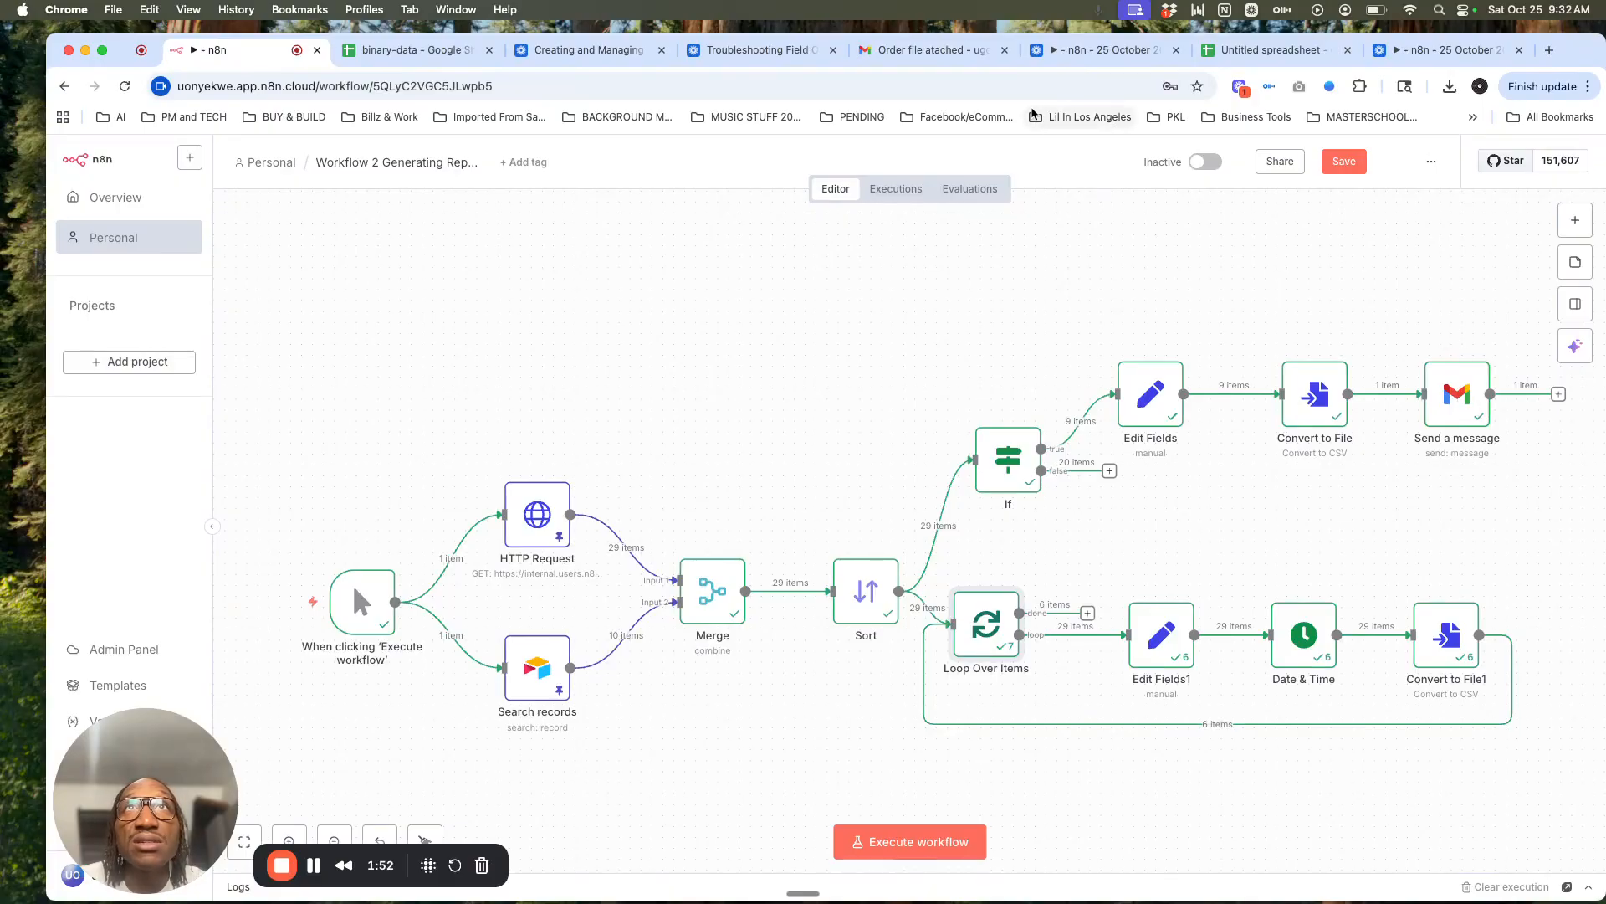
left_click(958, 52)
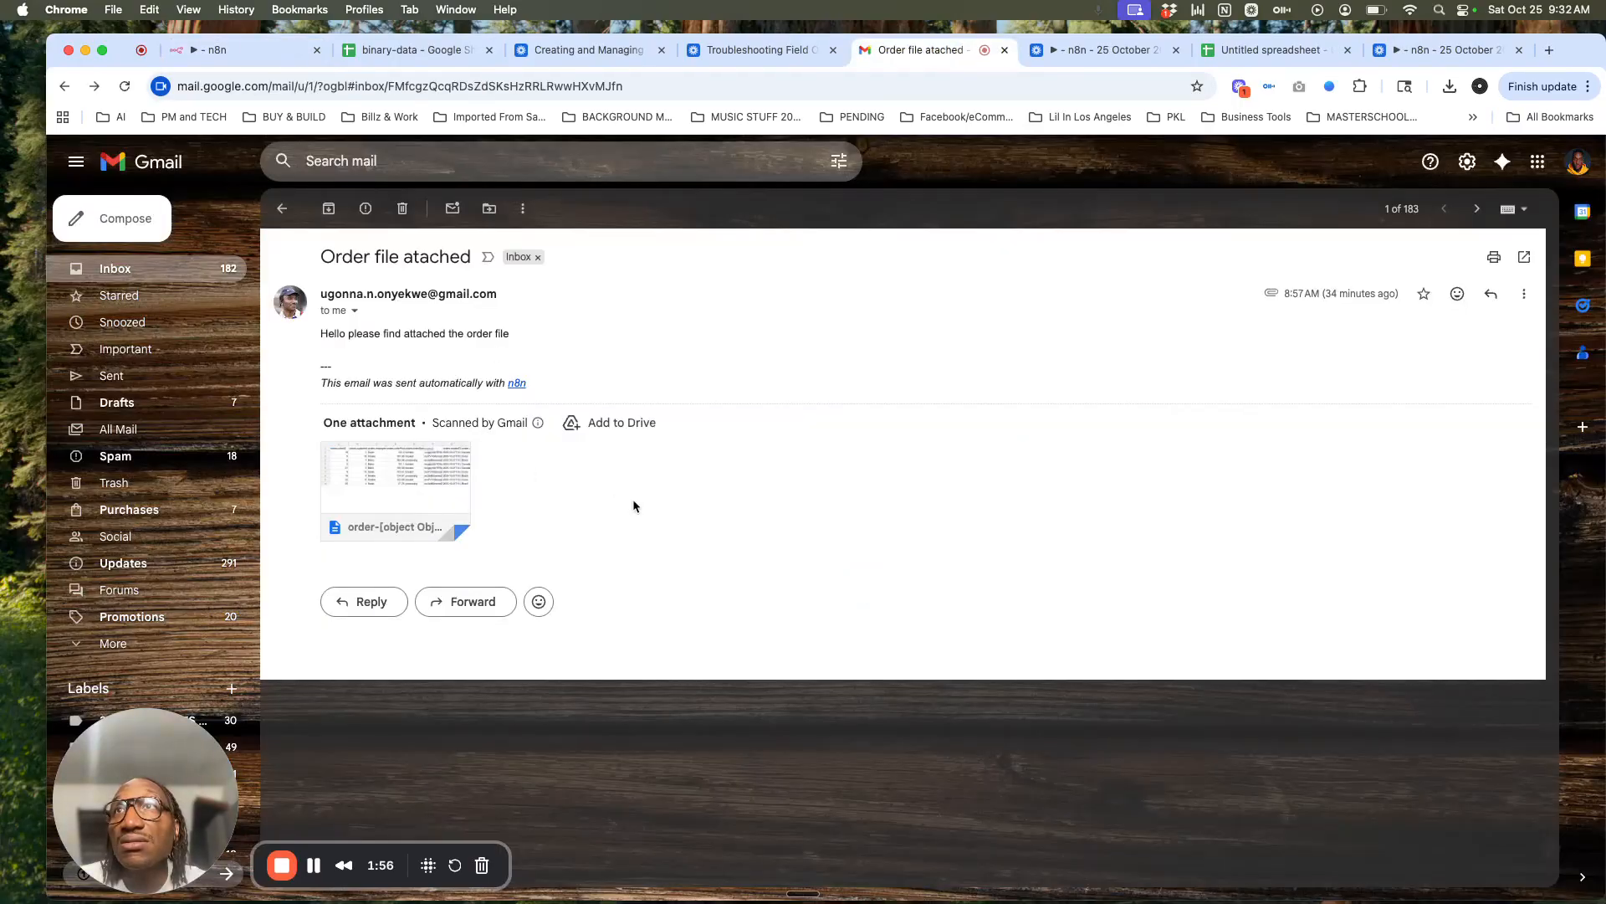
left_click(251, 49)
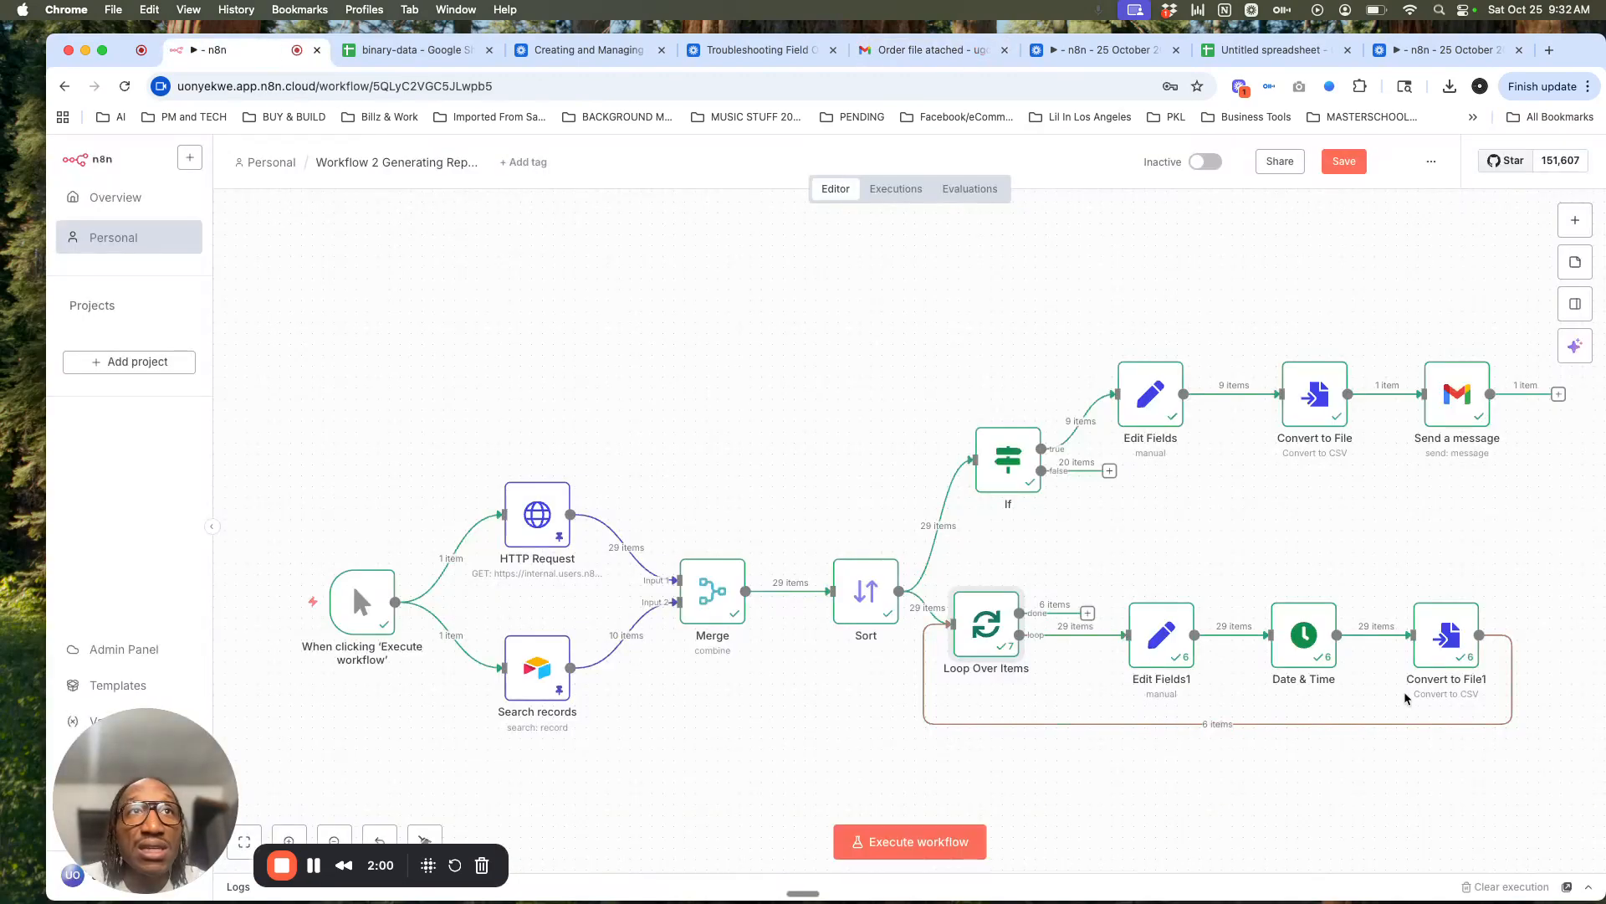
Step: View Convert to File1's run 1 of 6, whose output is the file_high_orders CSV
double_click(1441, 661)
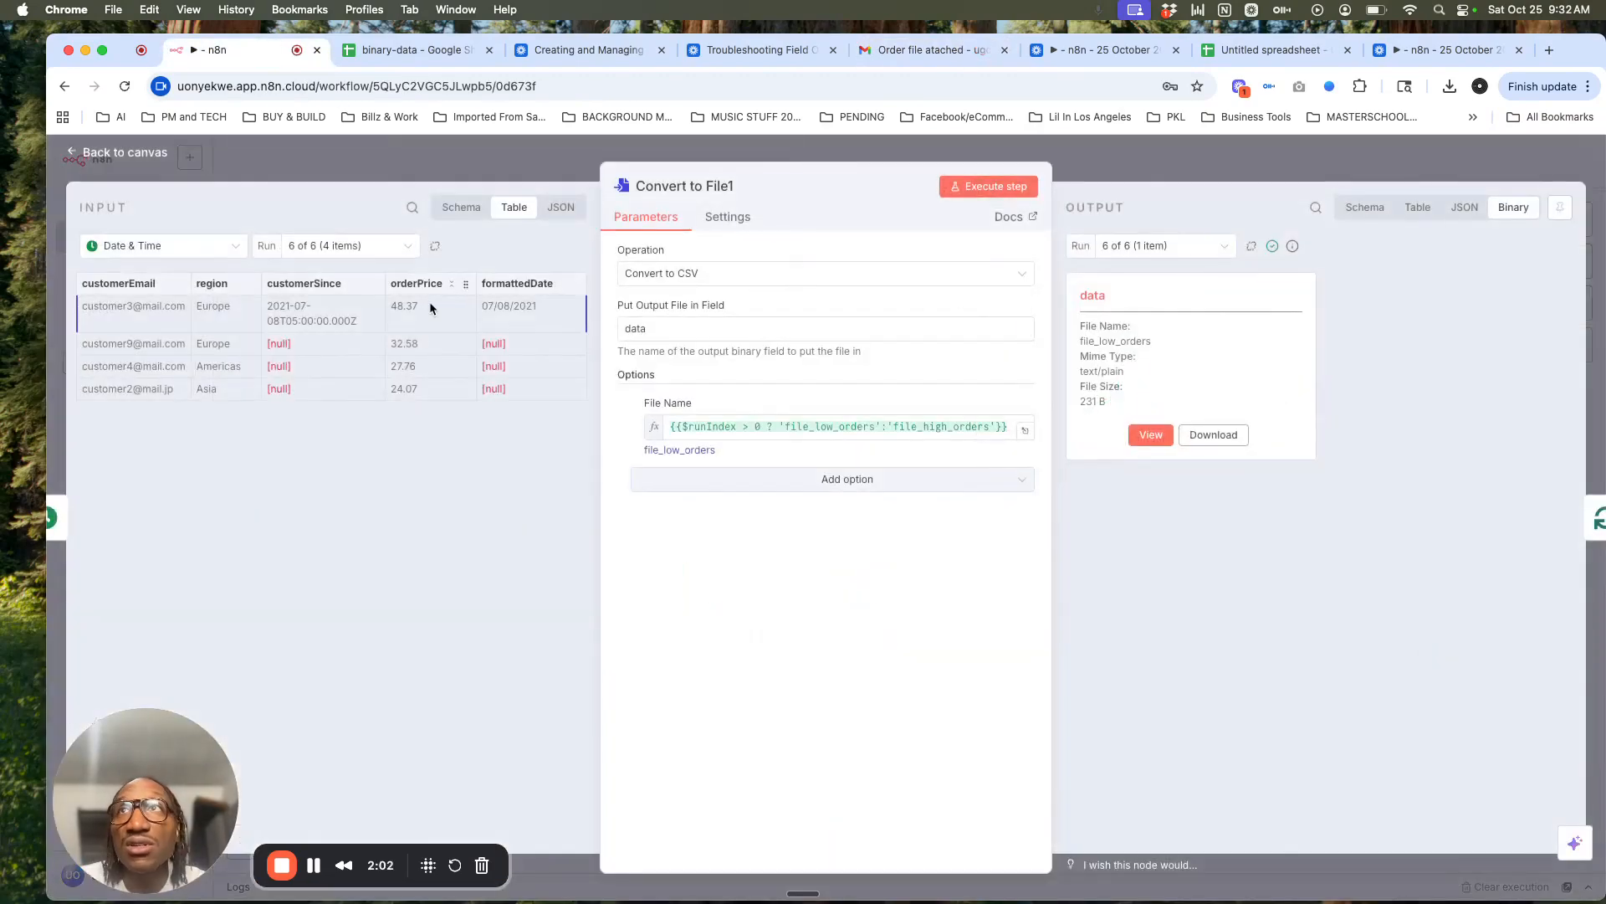
left_click(406, 256)
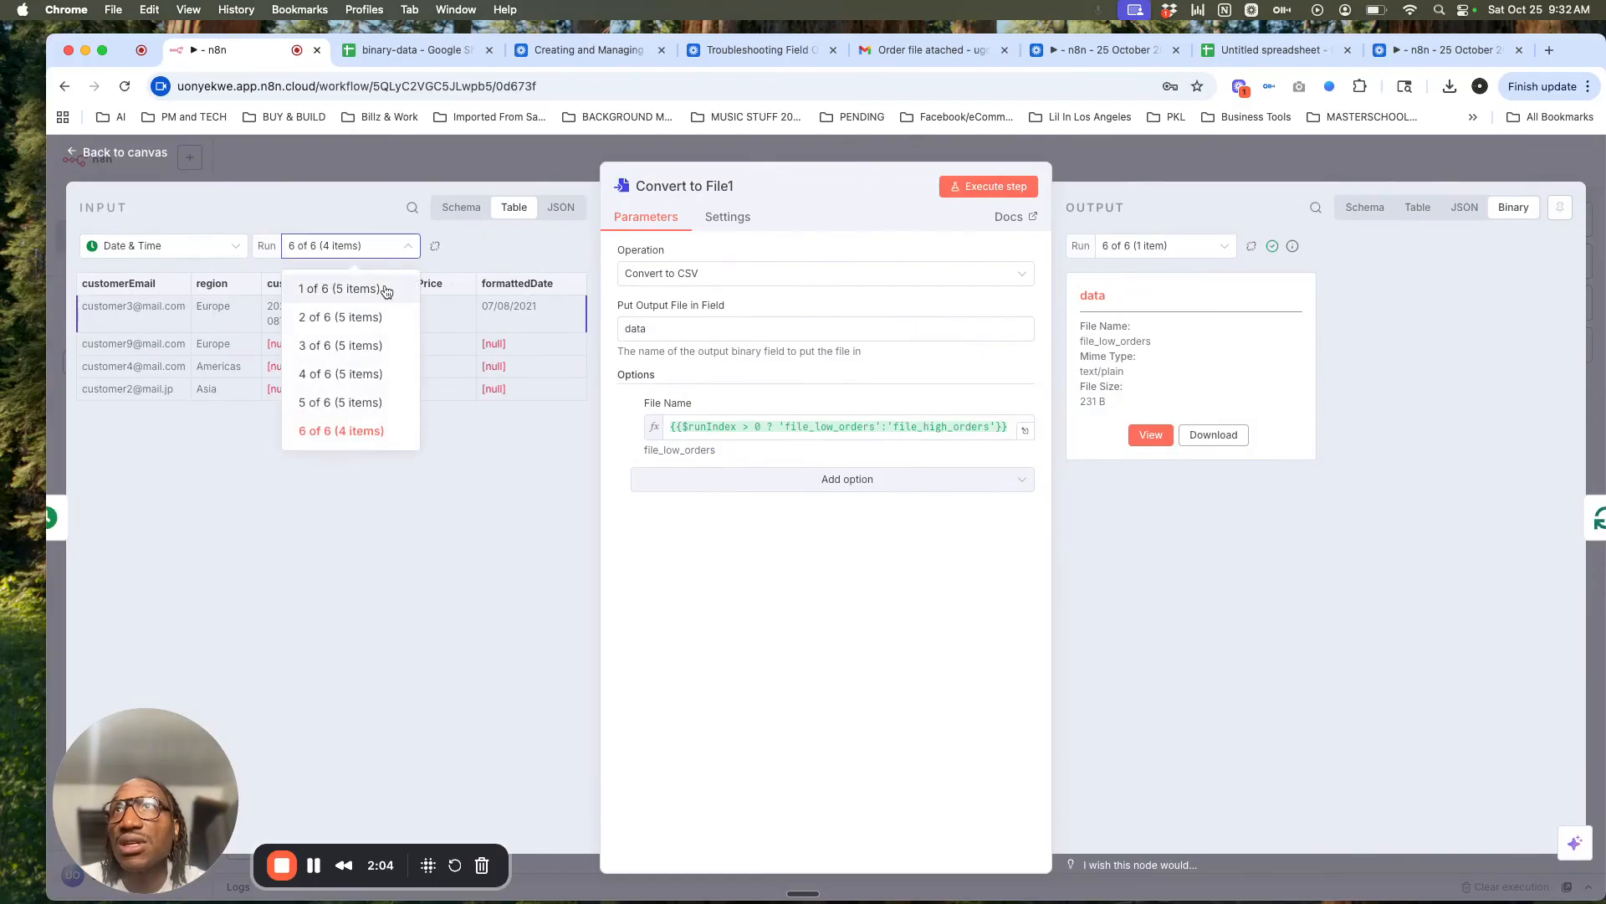
left_click(380, 287)
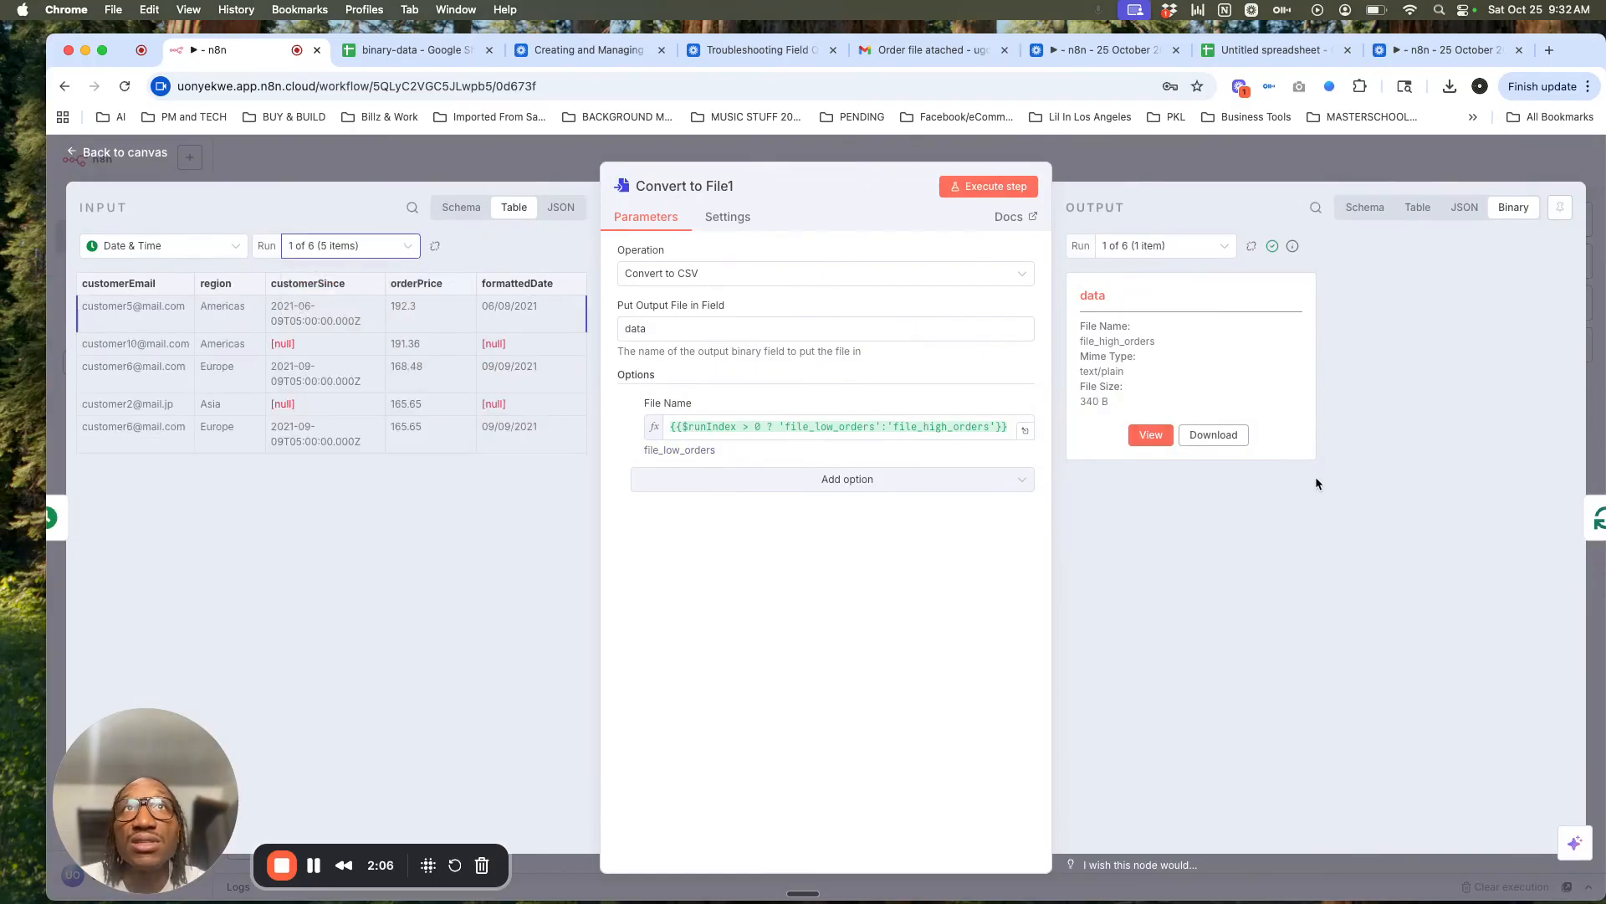
left_click(1512, 168)
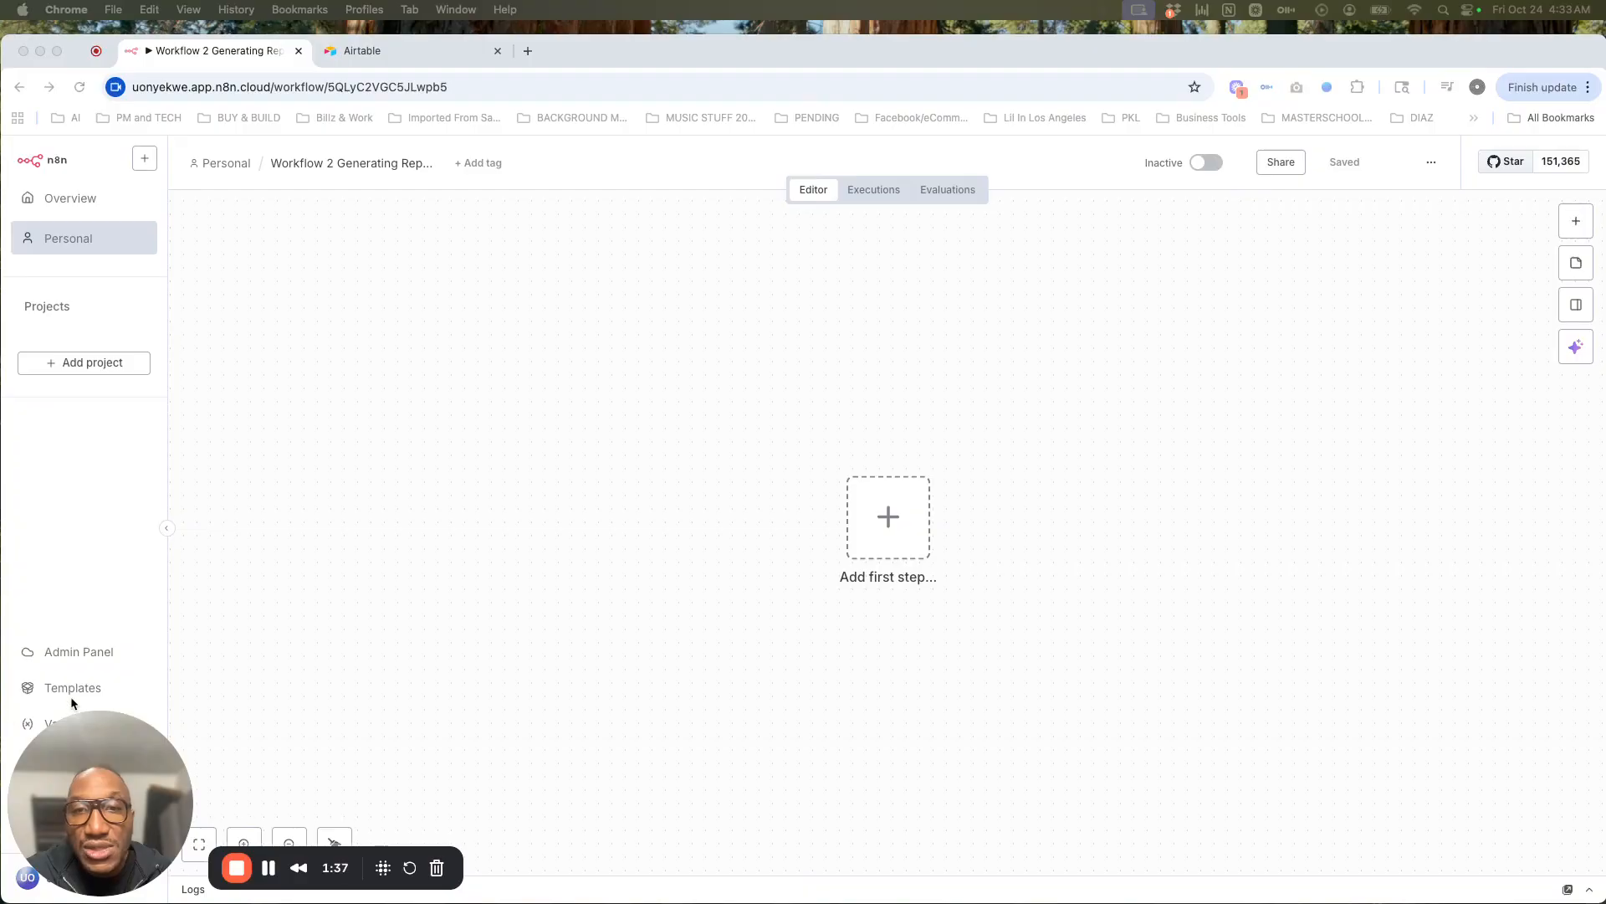
Step: Add a manual 'Execute workflow' trigger as the first step and add a node after it
left_click(882, 521)
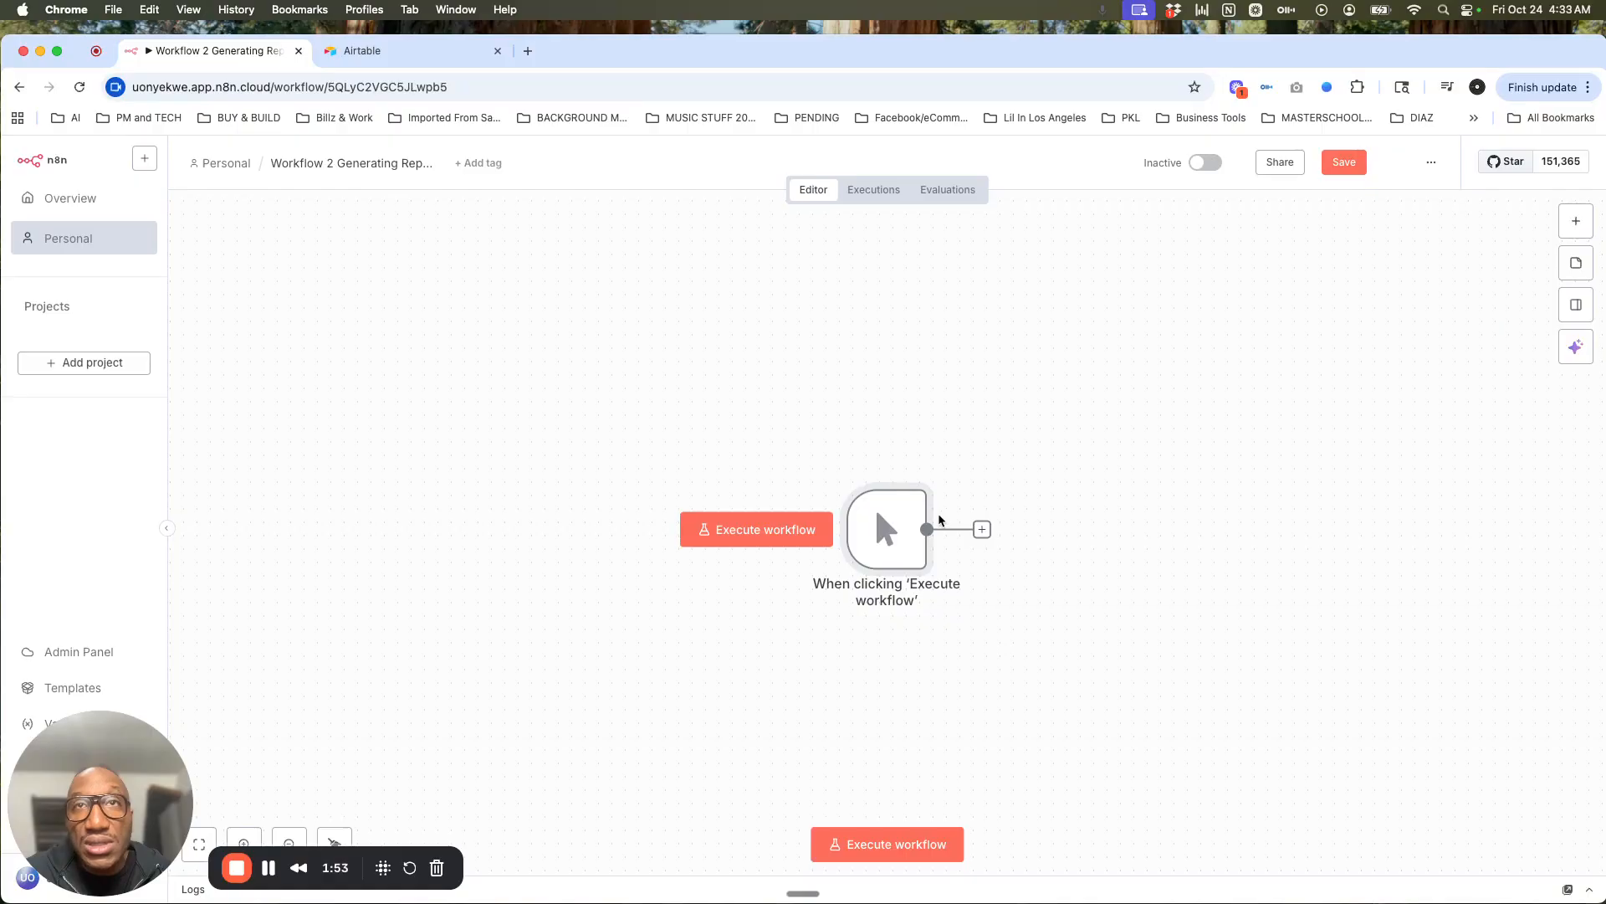
left_click(983, 531)
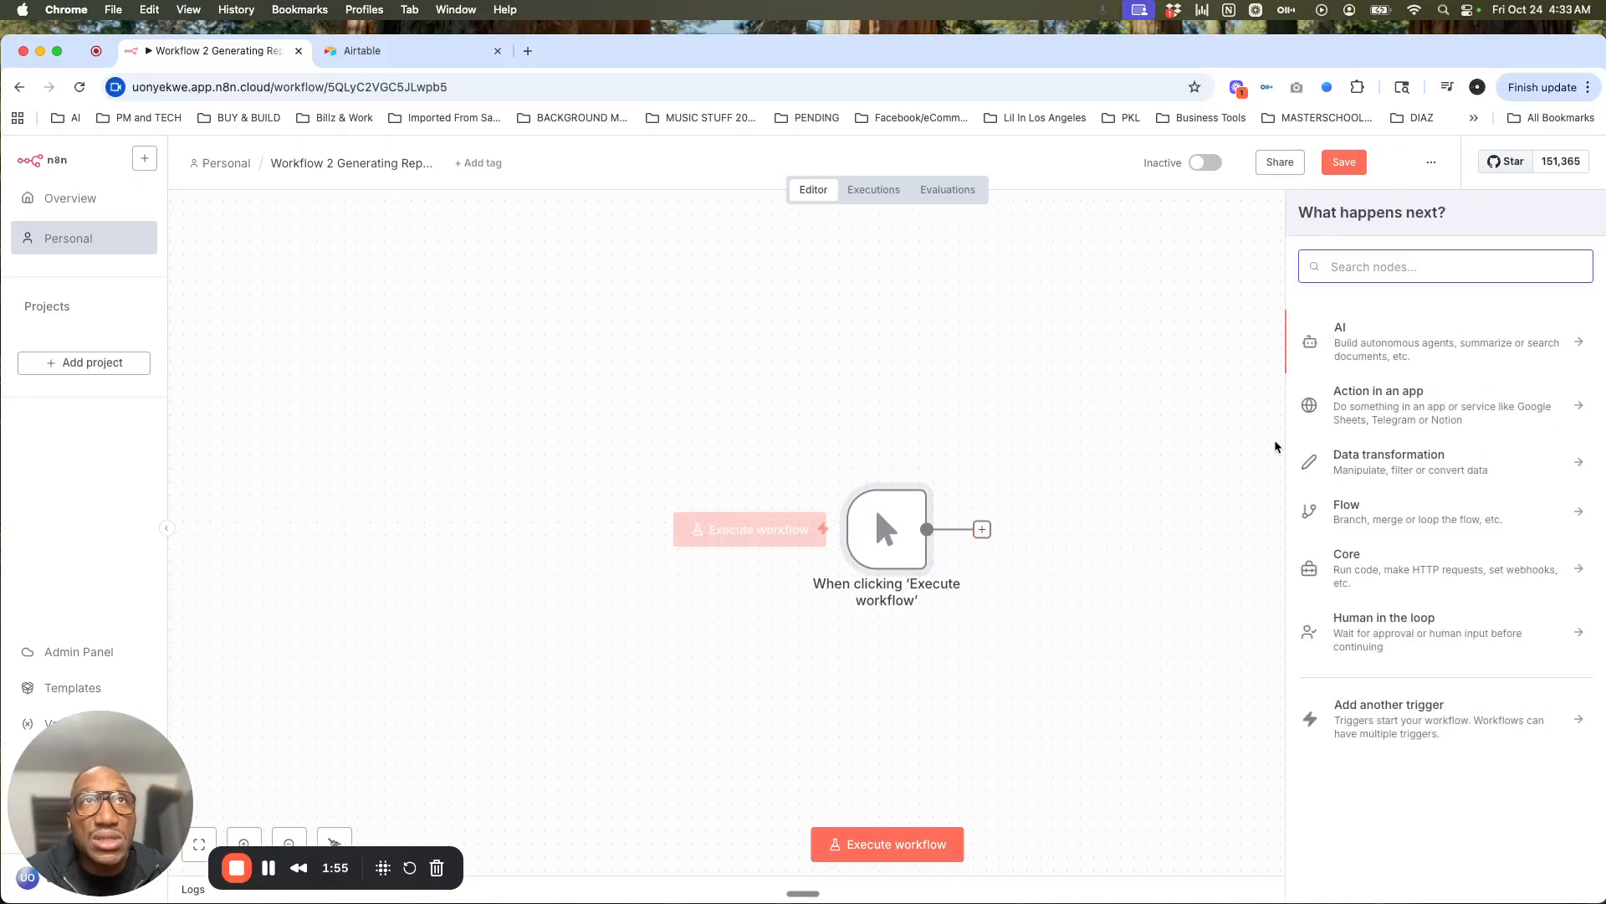
Step: Search nodes for 'http' and add the HTTP Request node after the trigger
type("http")
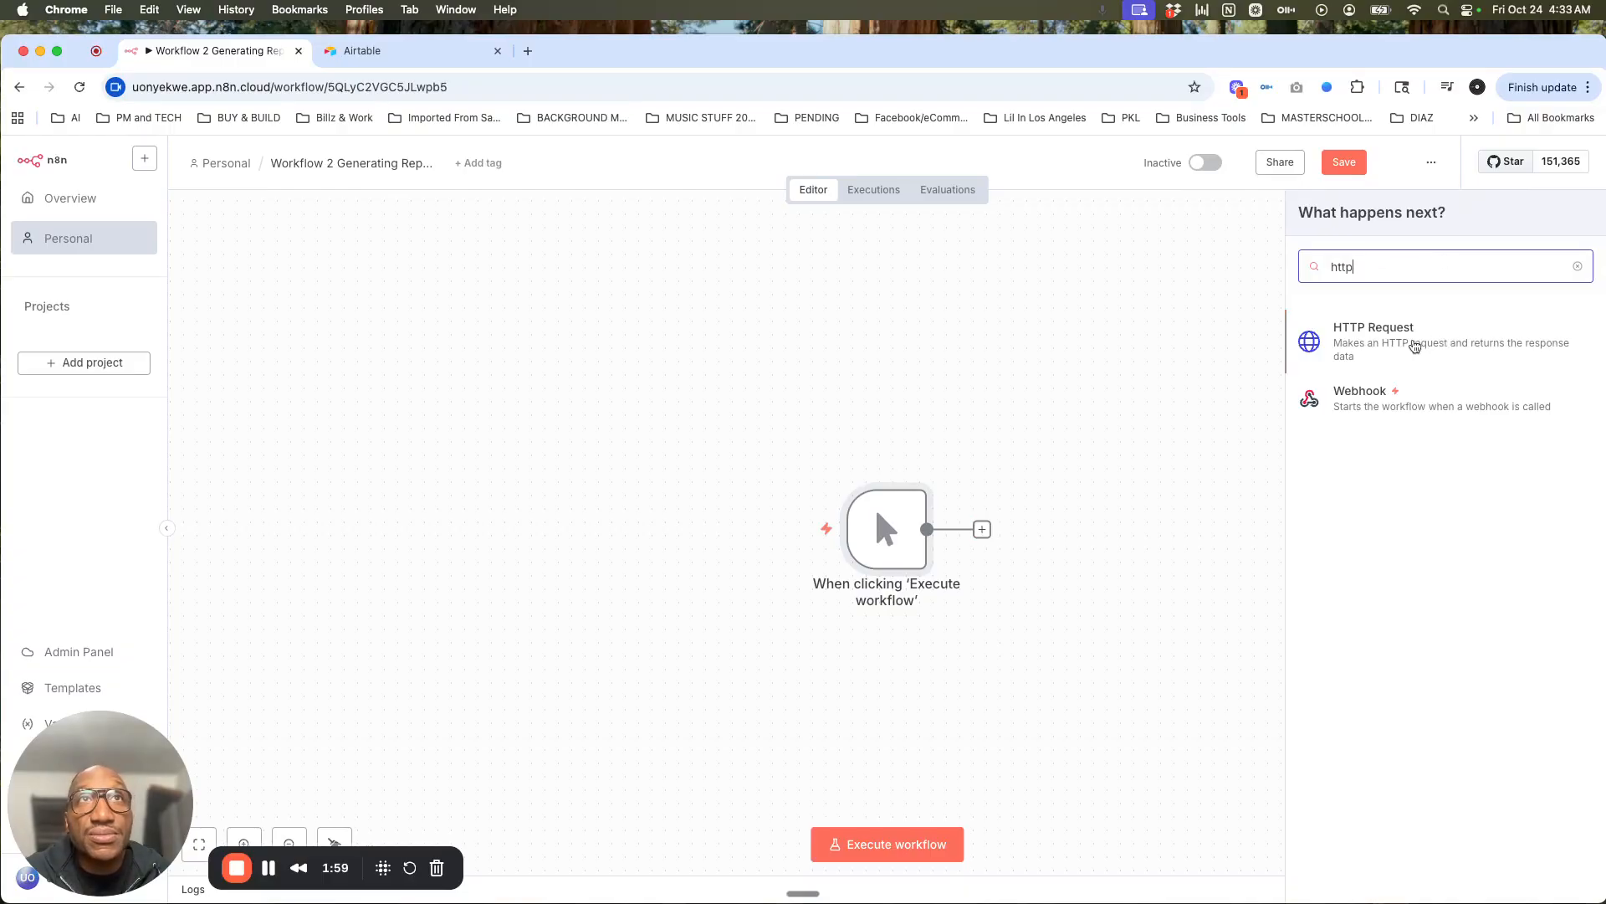
left_click(1412, 346)
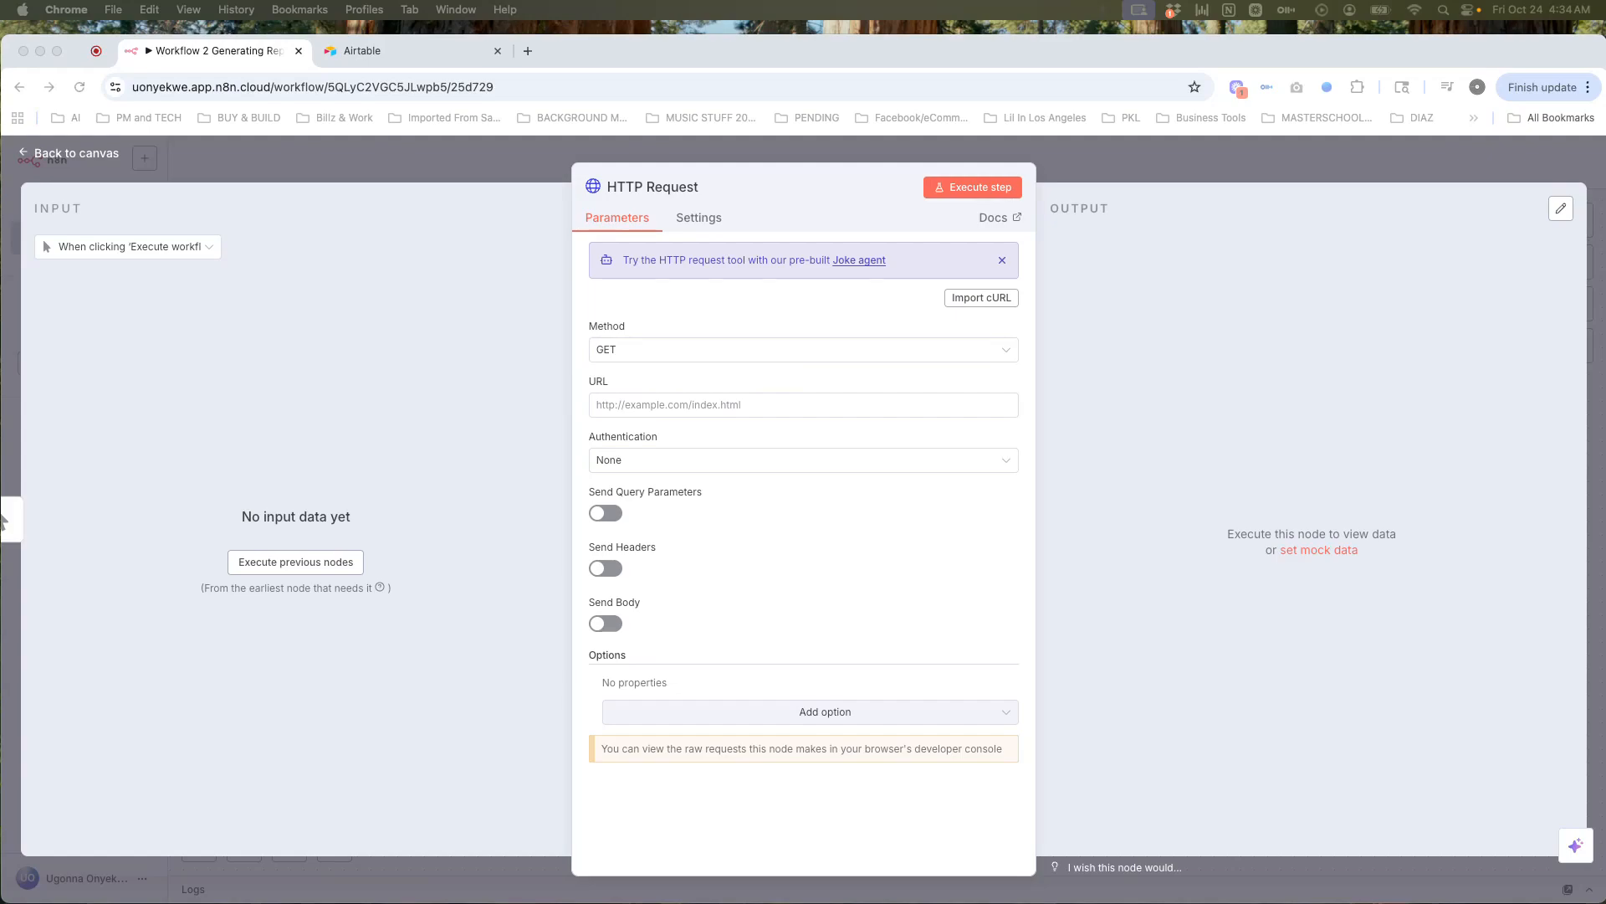
Step: Paste the level2-erp webhook address into the HTTP Request URL field
left_click(625, 405)
left_click(625, 405)
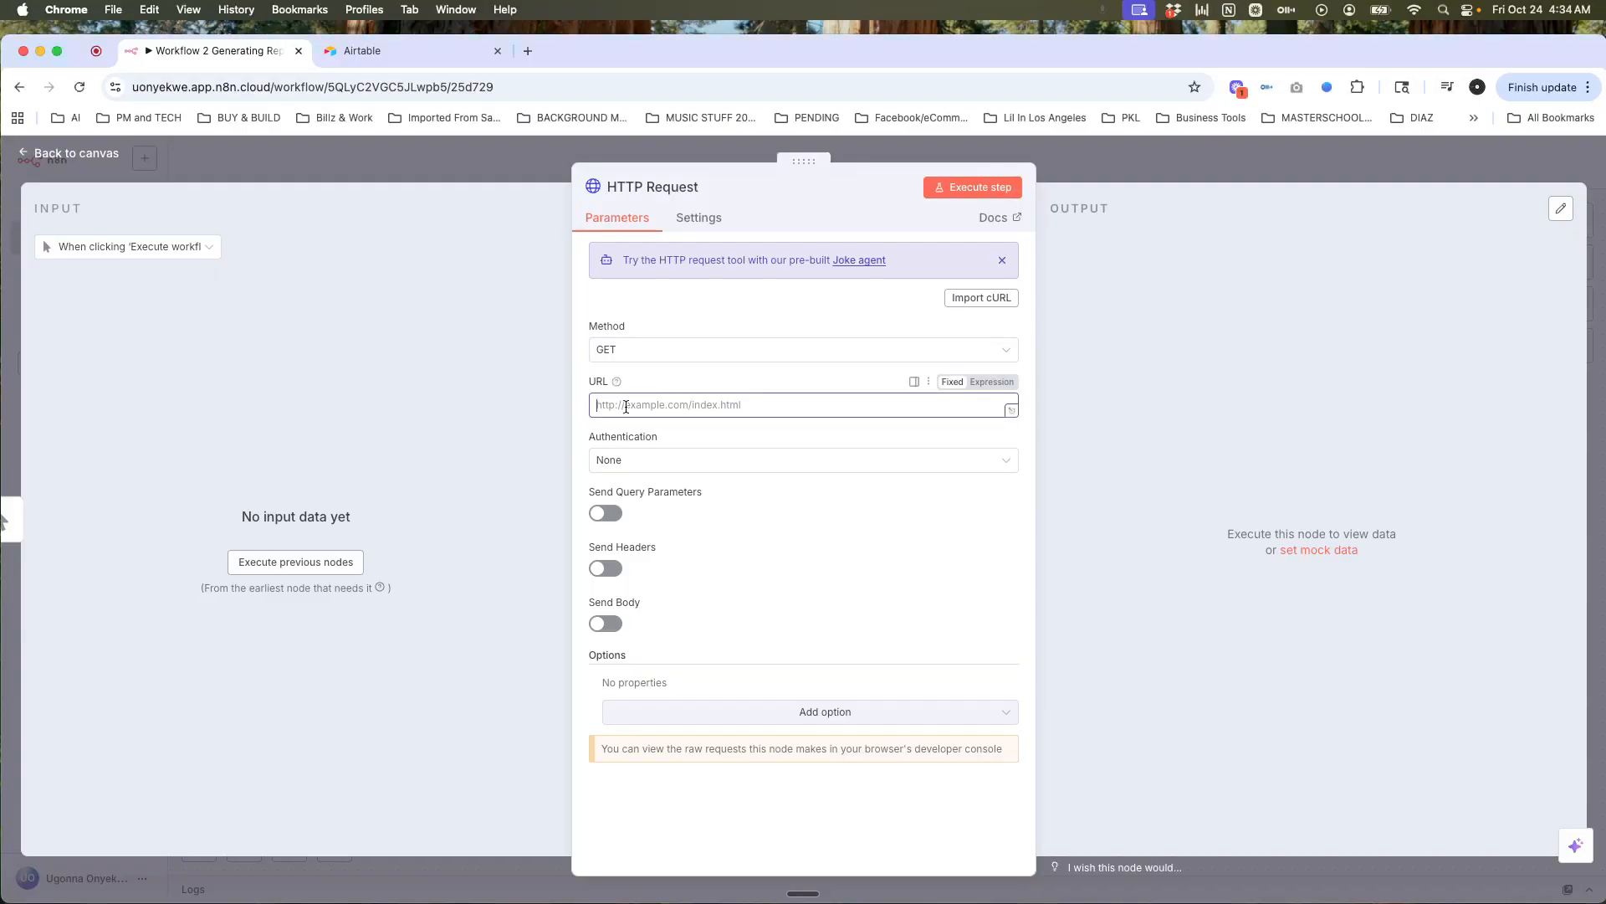
left_click(537, 464)
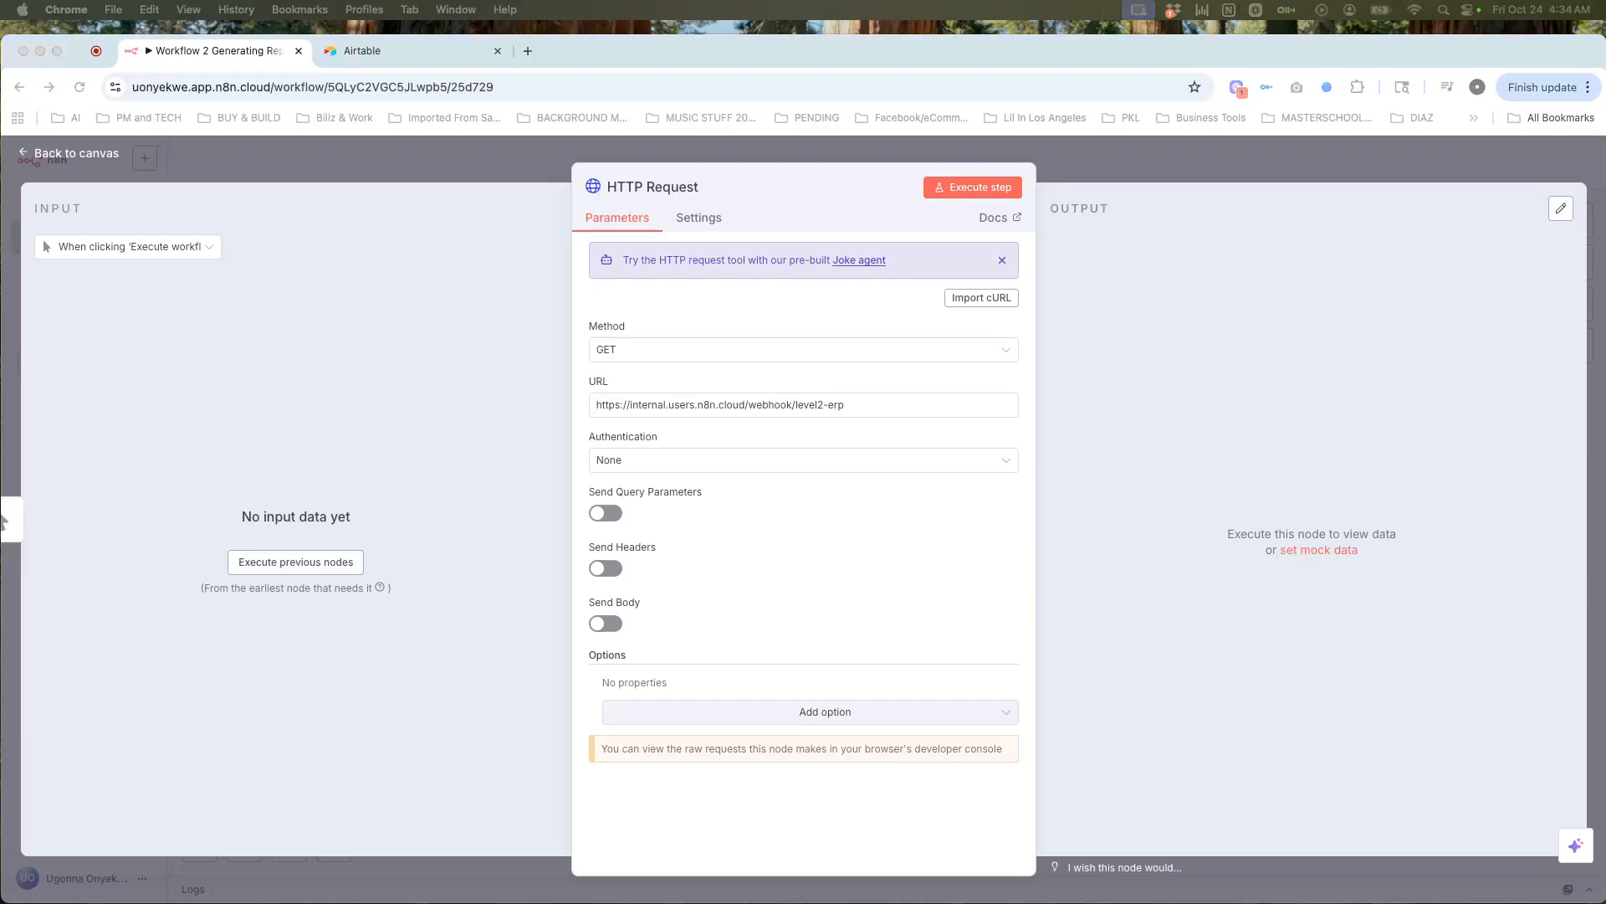
Step: Set Authentication to Generic Credential Type with Header Auth as the auth type
left_click(645, 465)
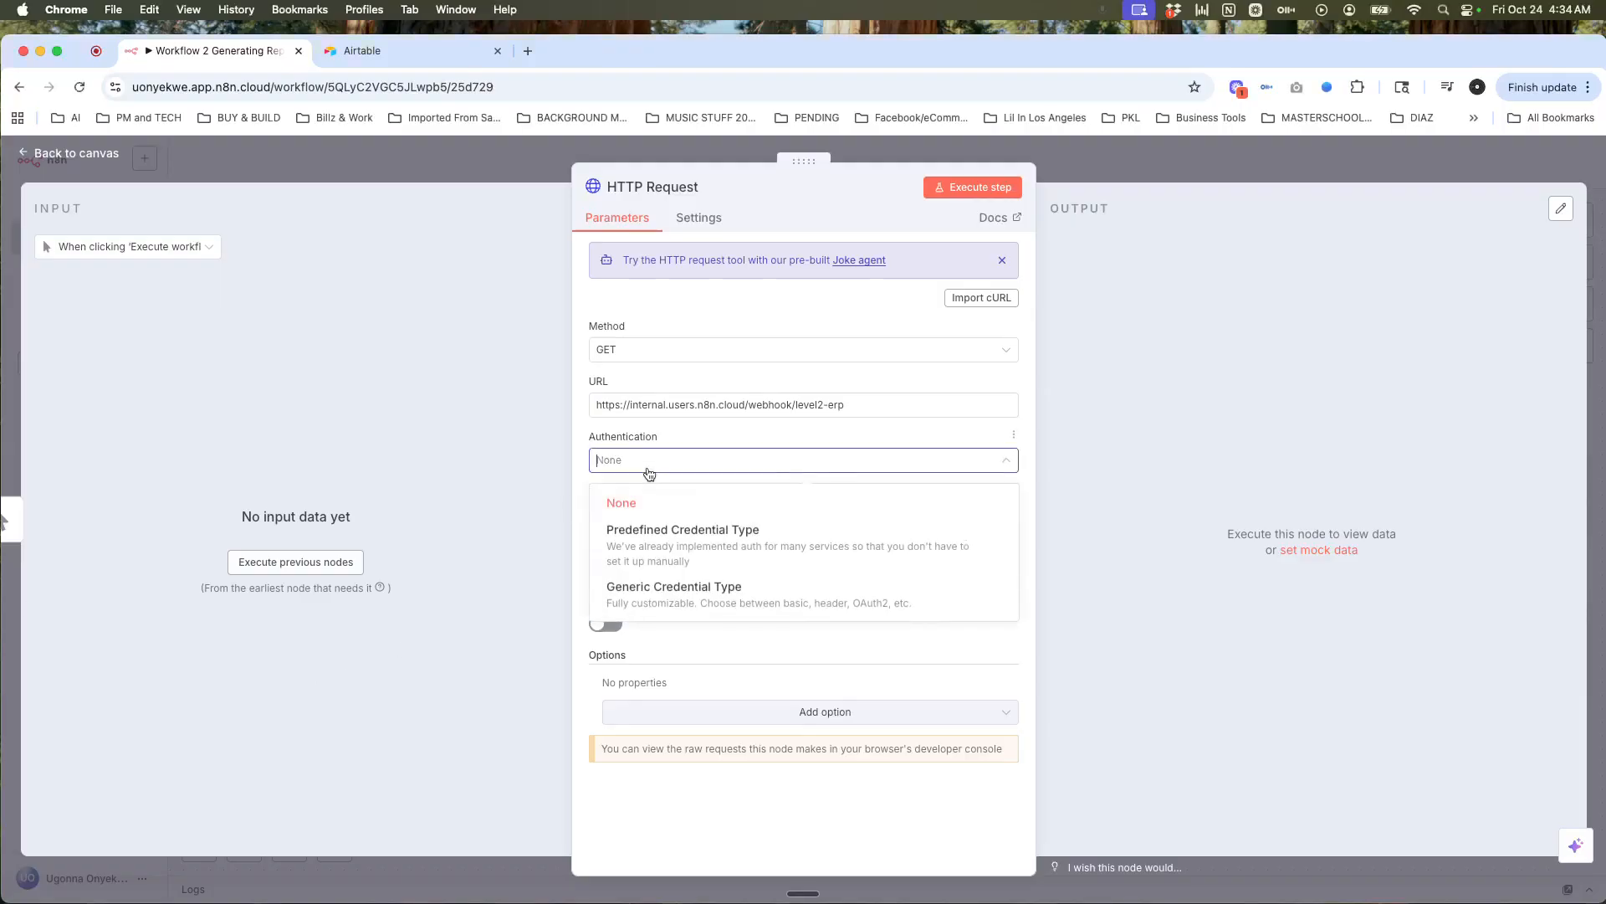
left_click(669, 590)
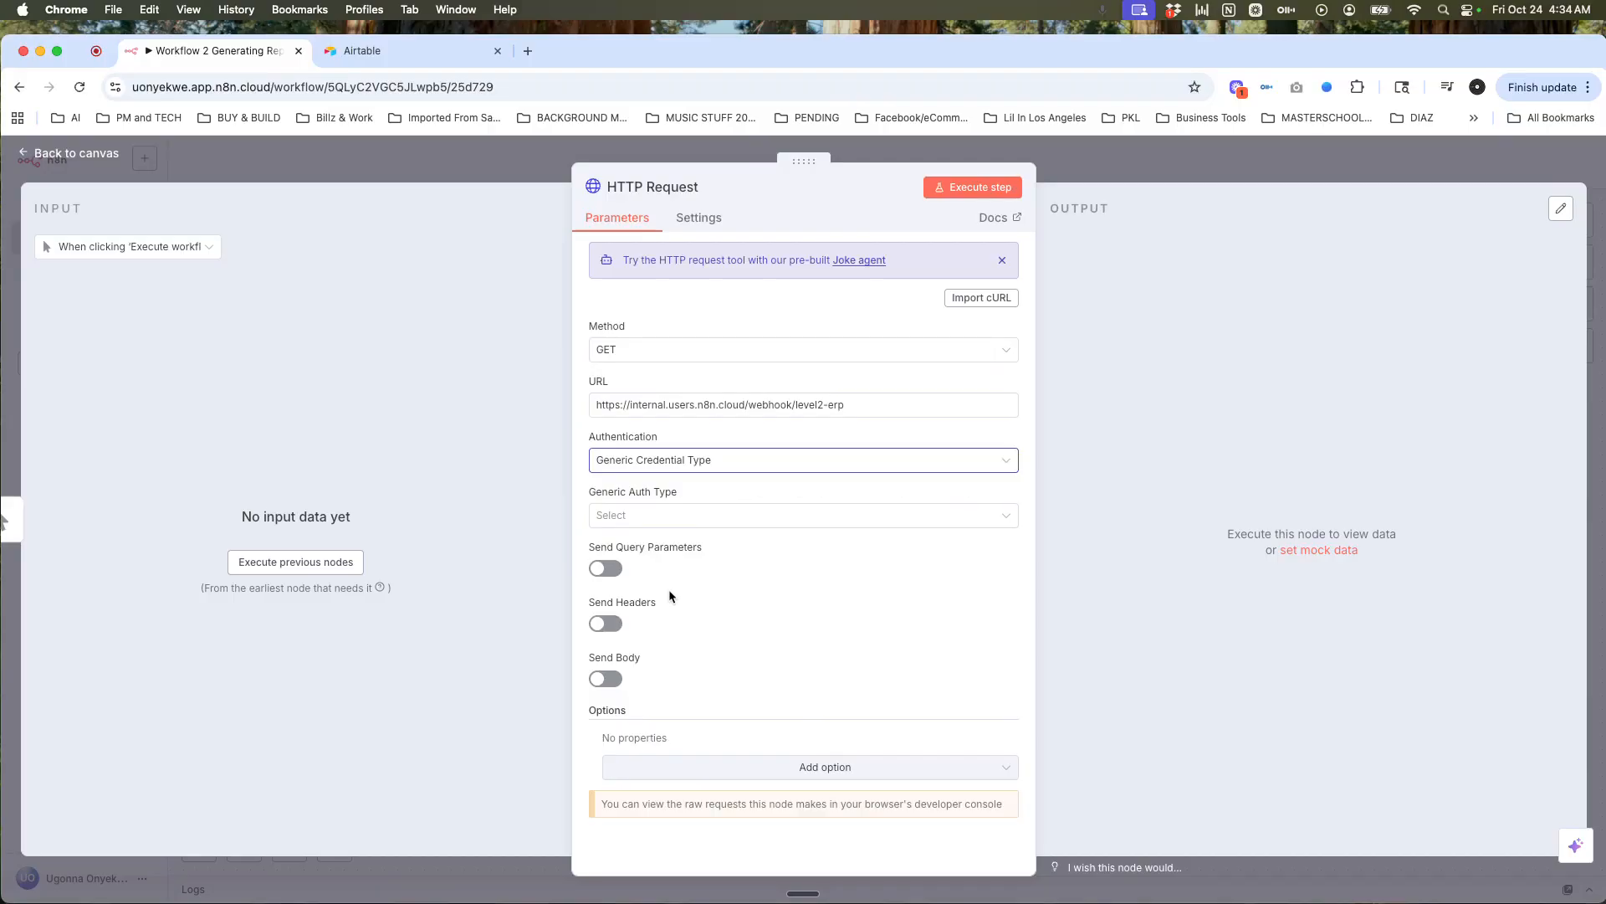
left_click(674, 520)
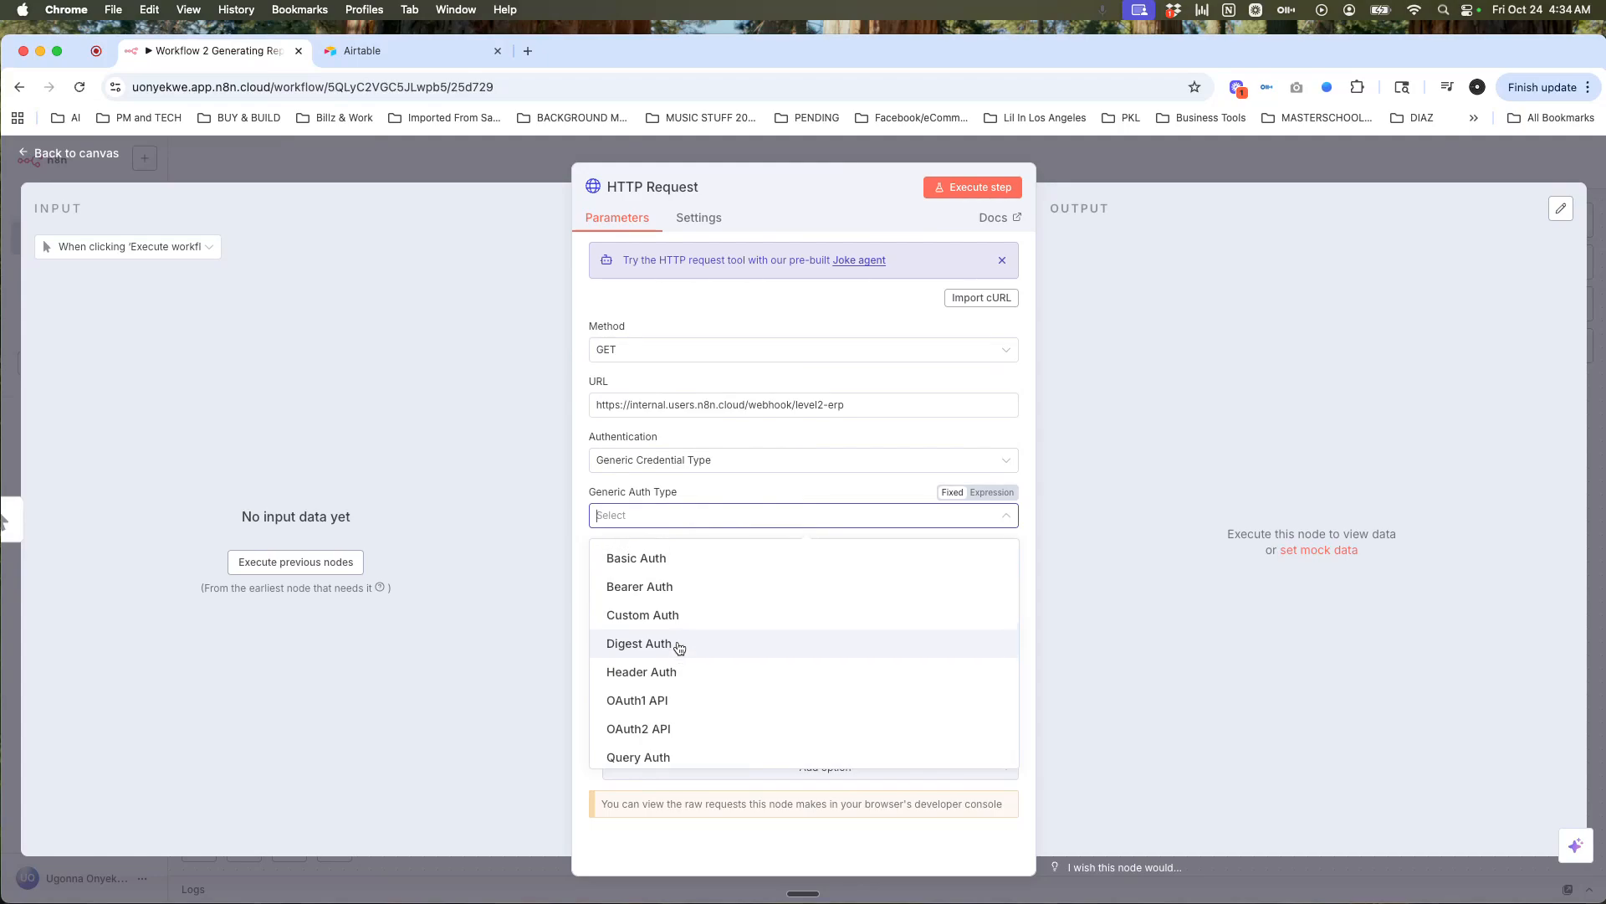
left_click(670, 672)
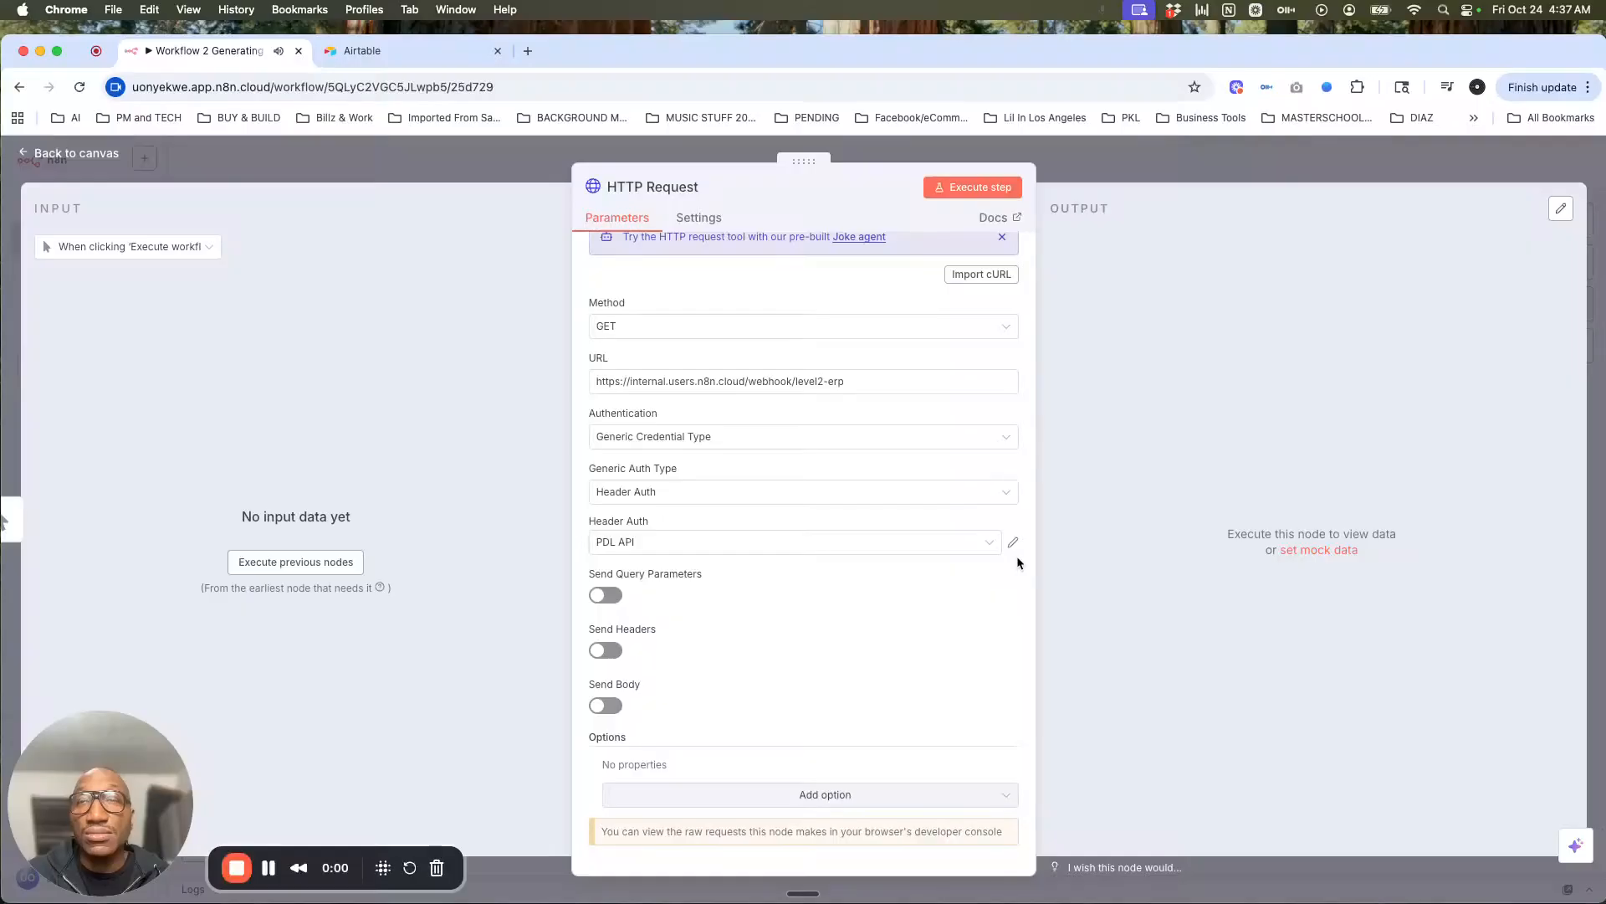
Step: Create a new Header Auth credential from the credential dropdown
left_click(922, 558)
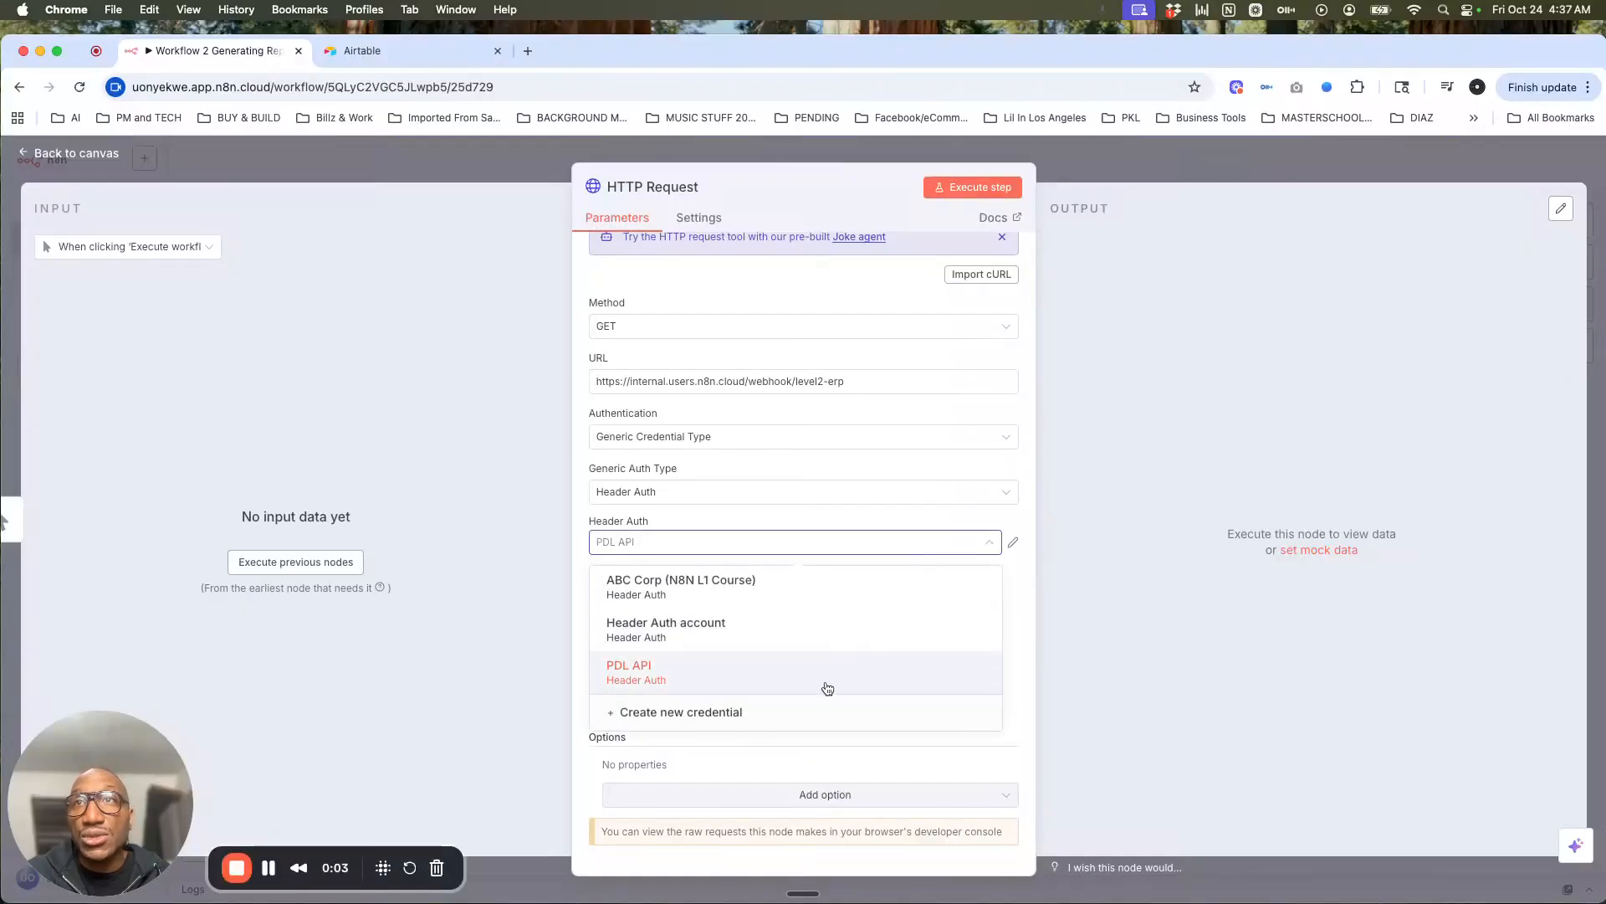
left_click(817, 714)
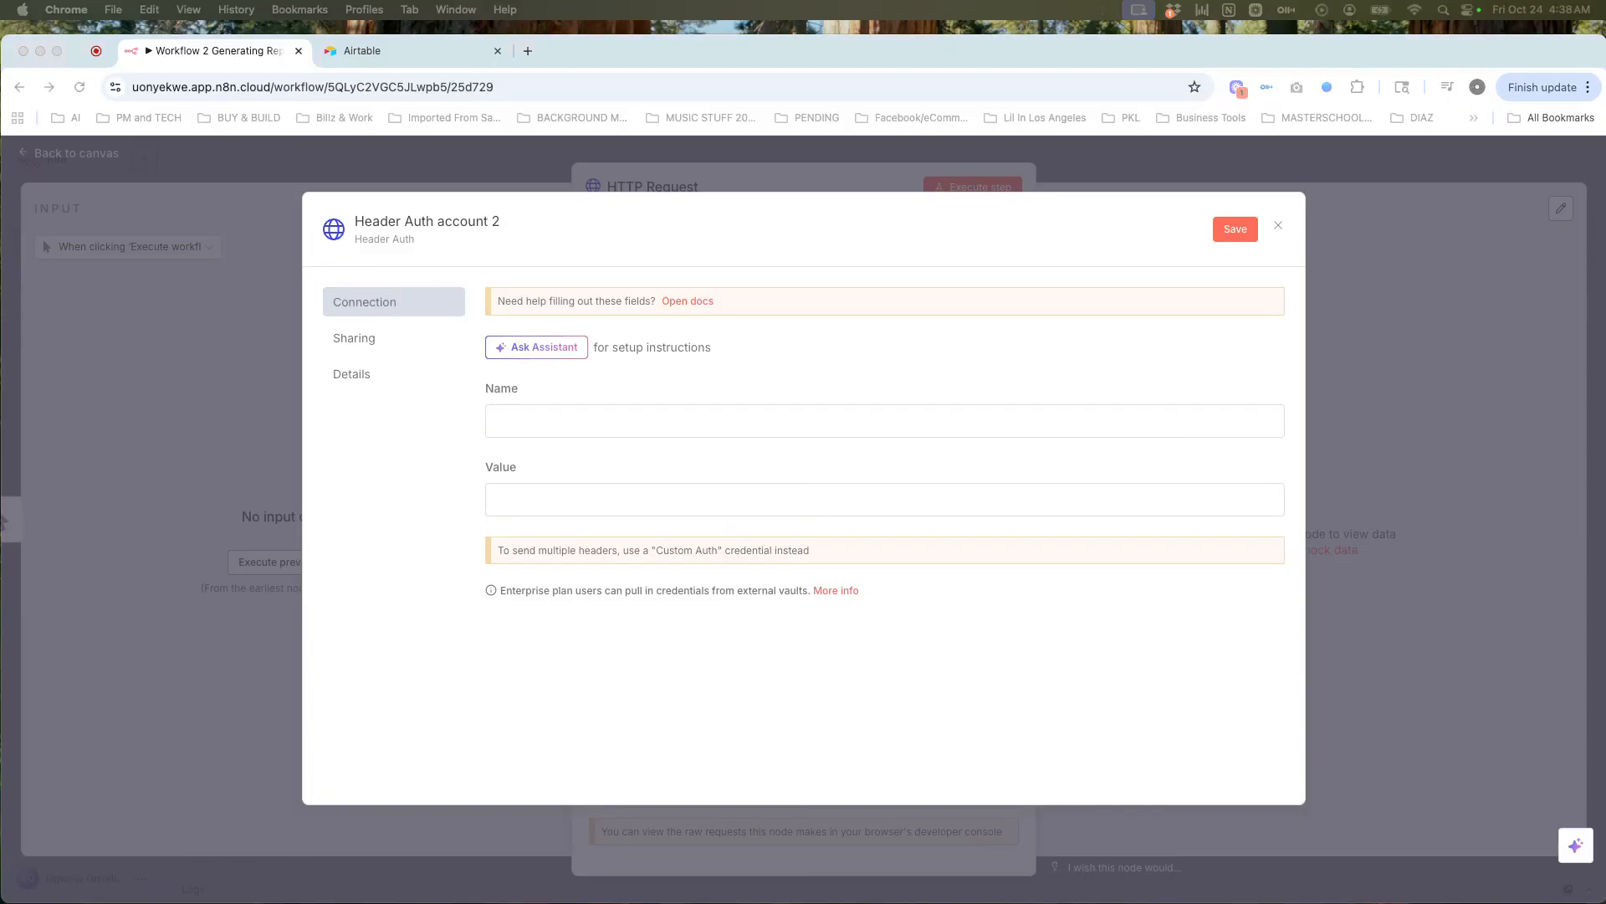
Step: Enter api_key as the header name and paste the secret key as its value
left_click(523, 423)
type("api_key")
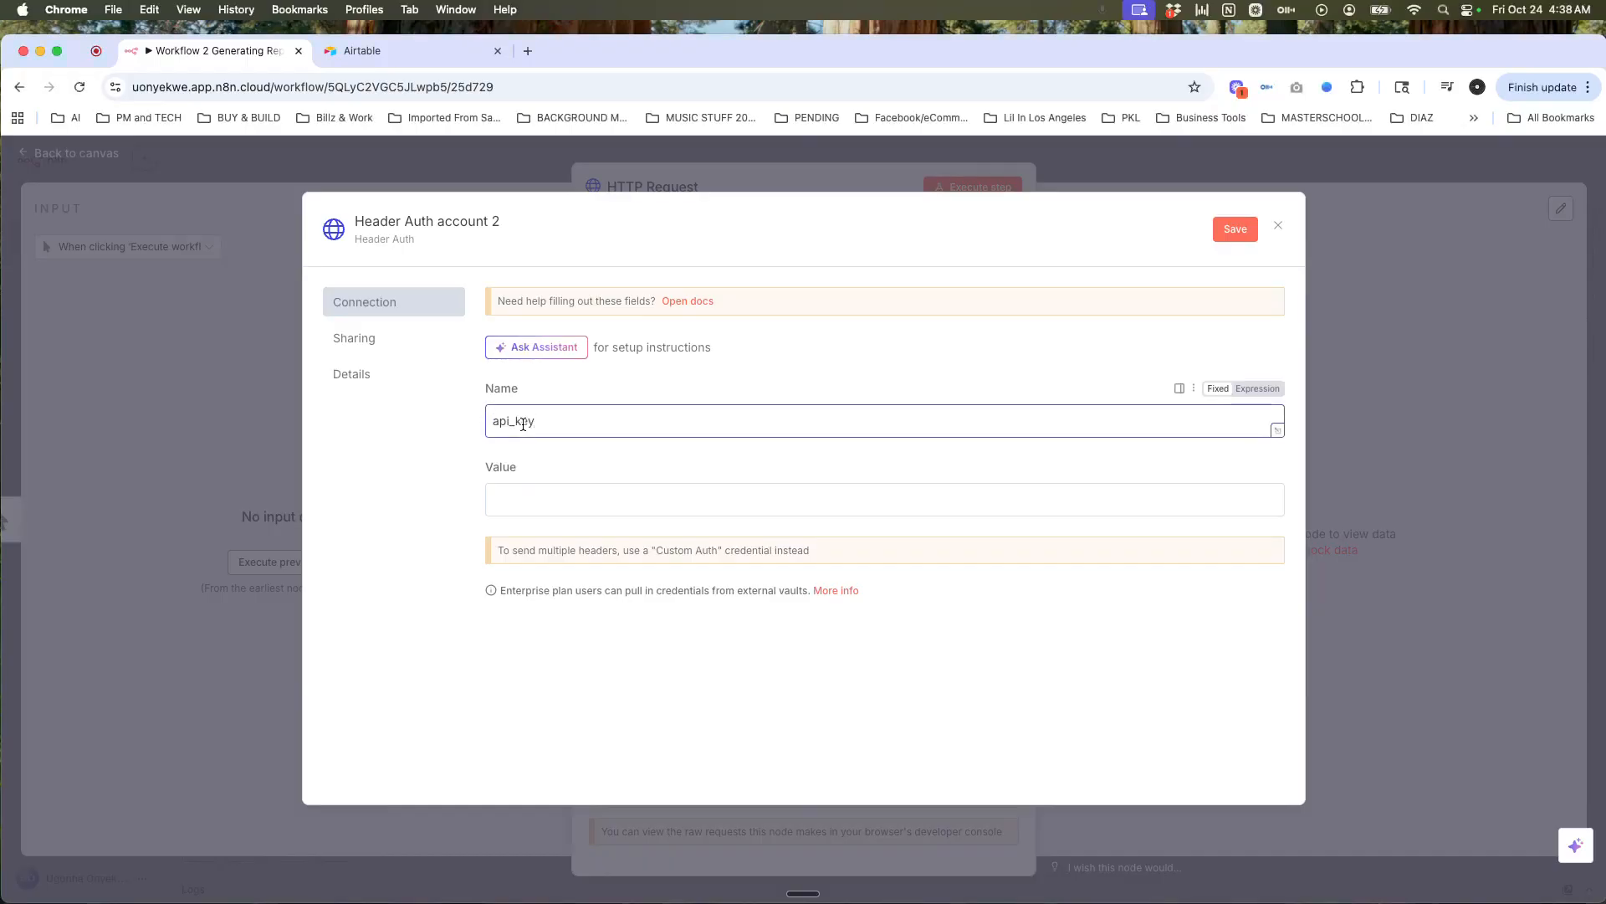
left_click(566, 487)
key("super+v")
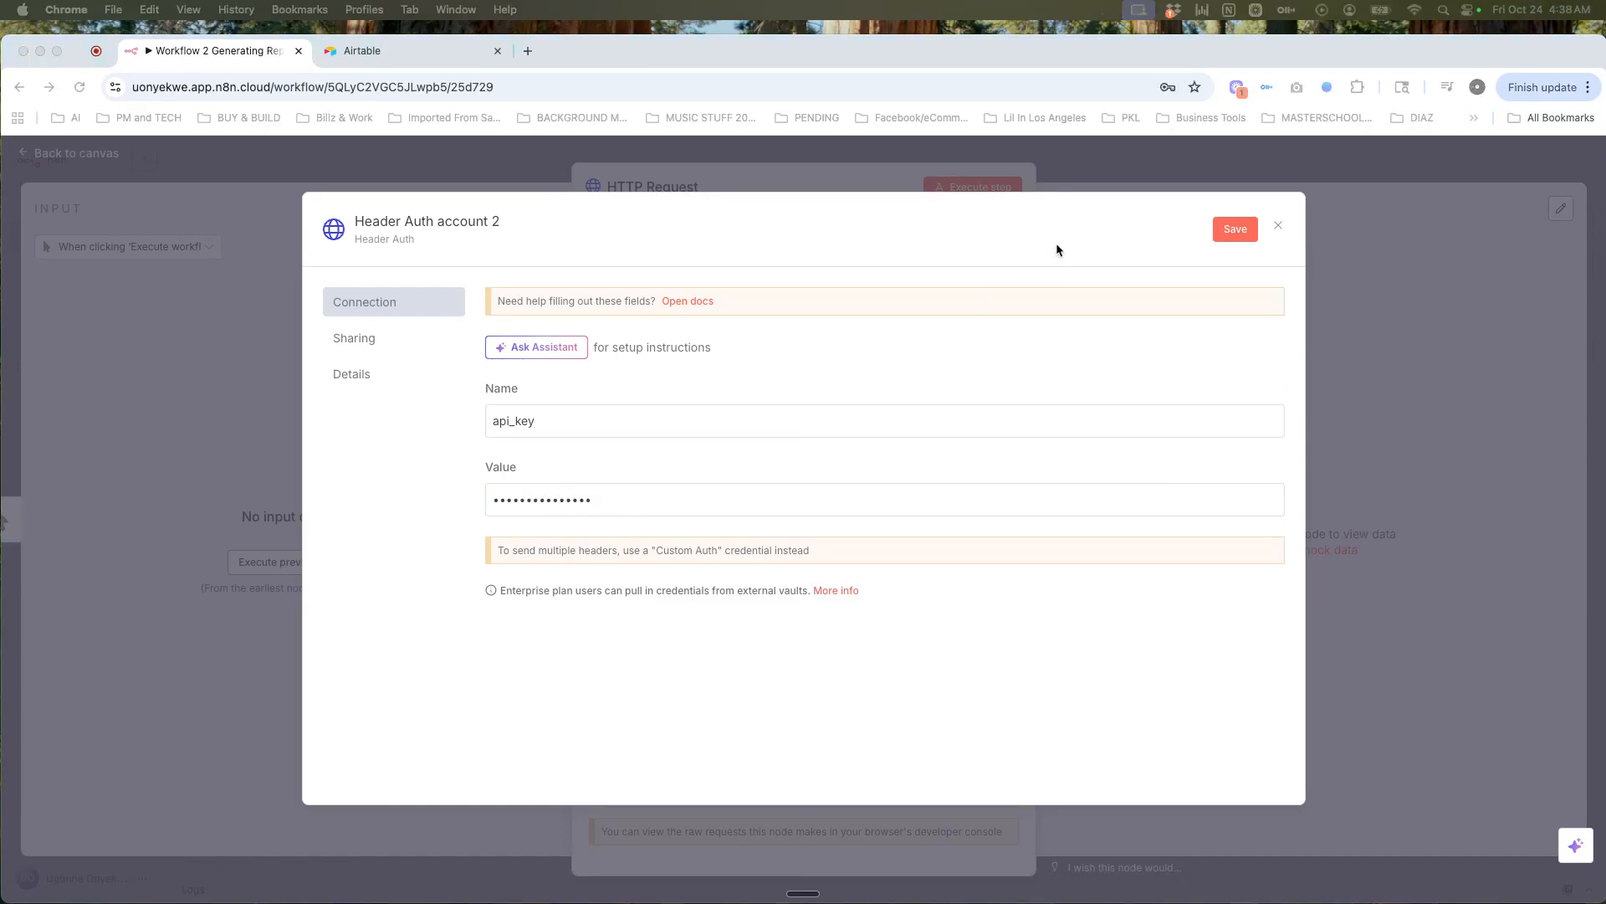
Step: Rename the credential to 'L2 Workflow Auth Header', save it, and close the dialog
left_click(1058, 249)
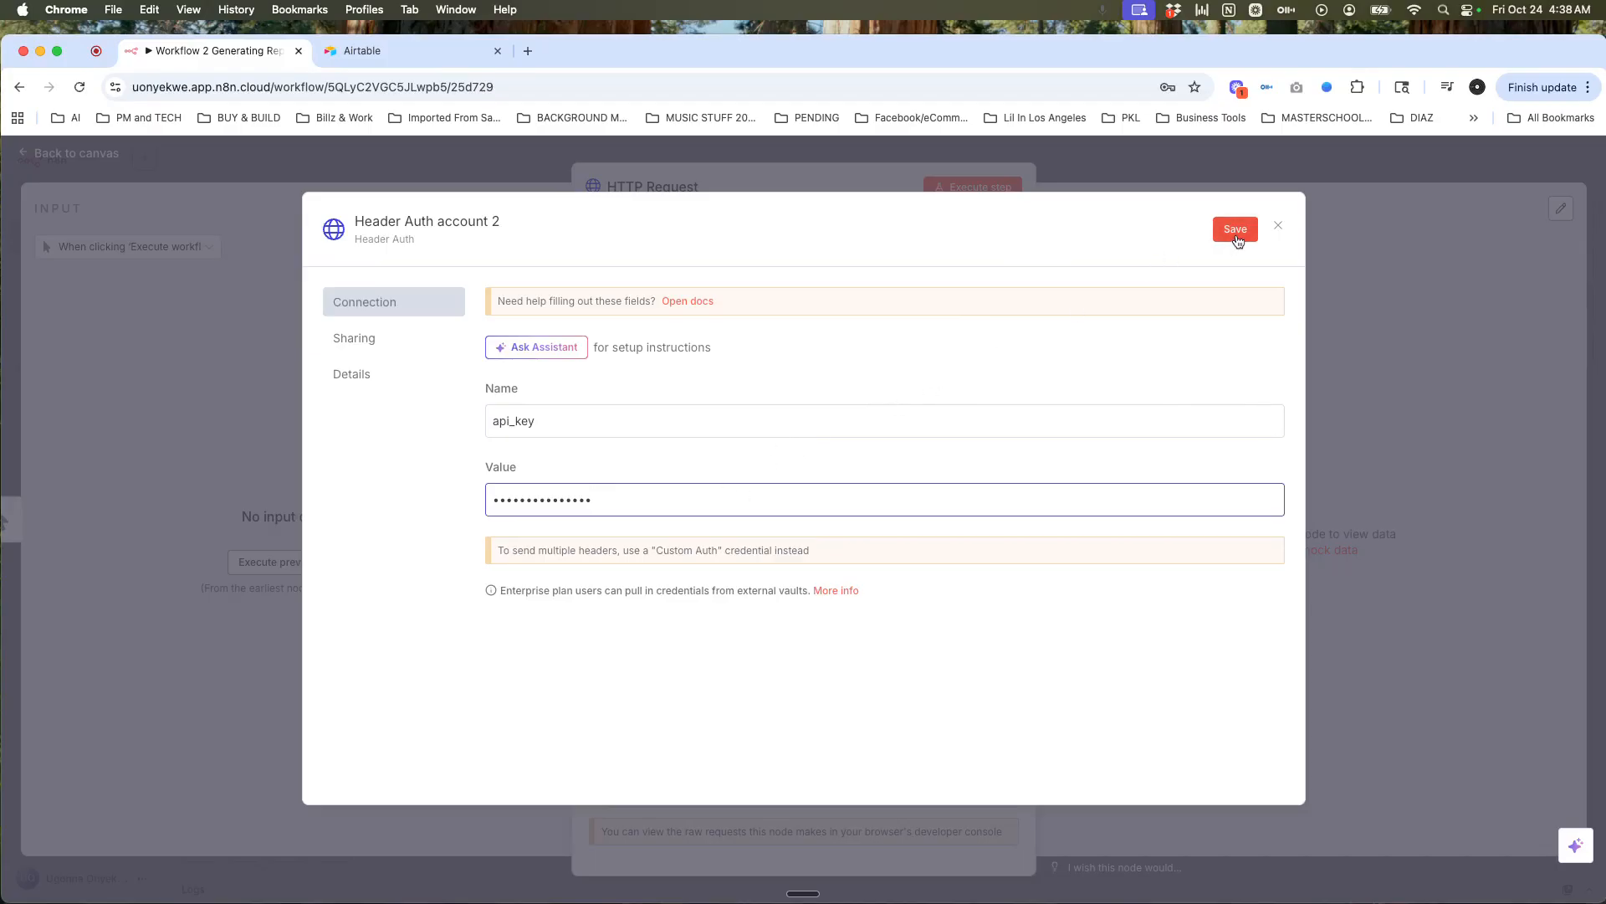
left_click(495, 223)
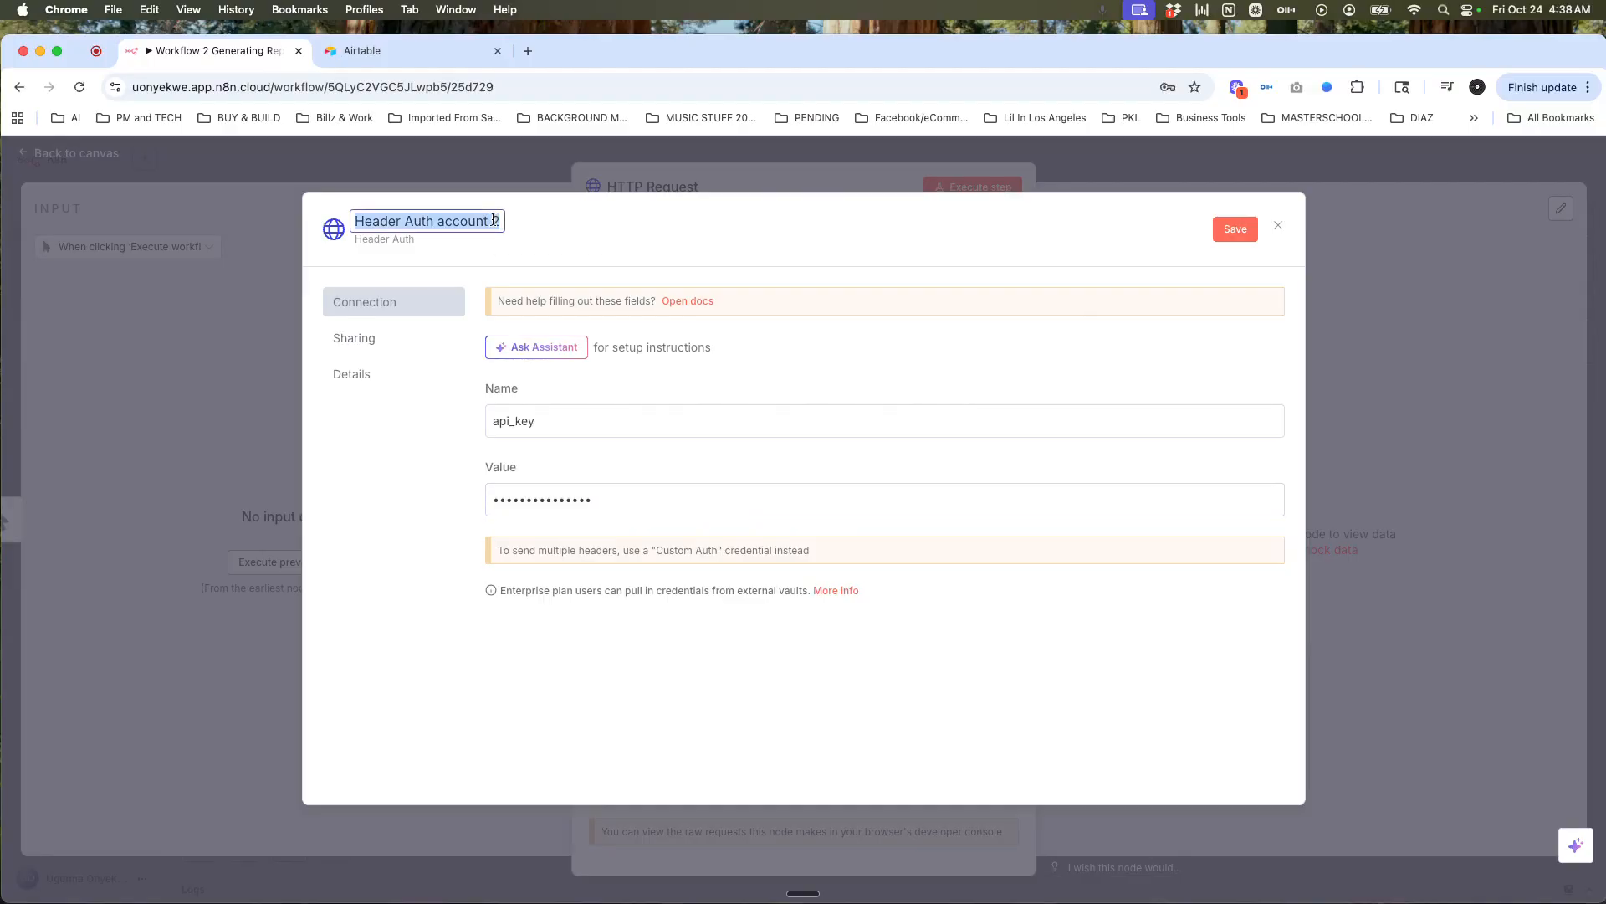
type("L@")
key("BackSpace")
type("2")
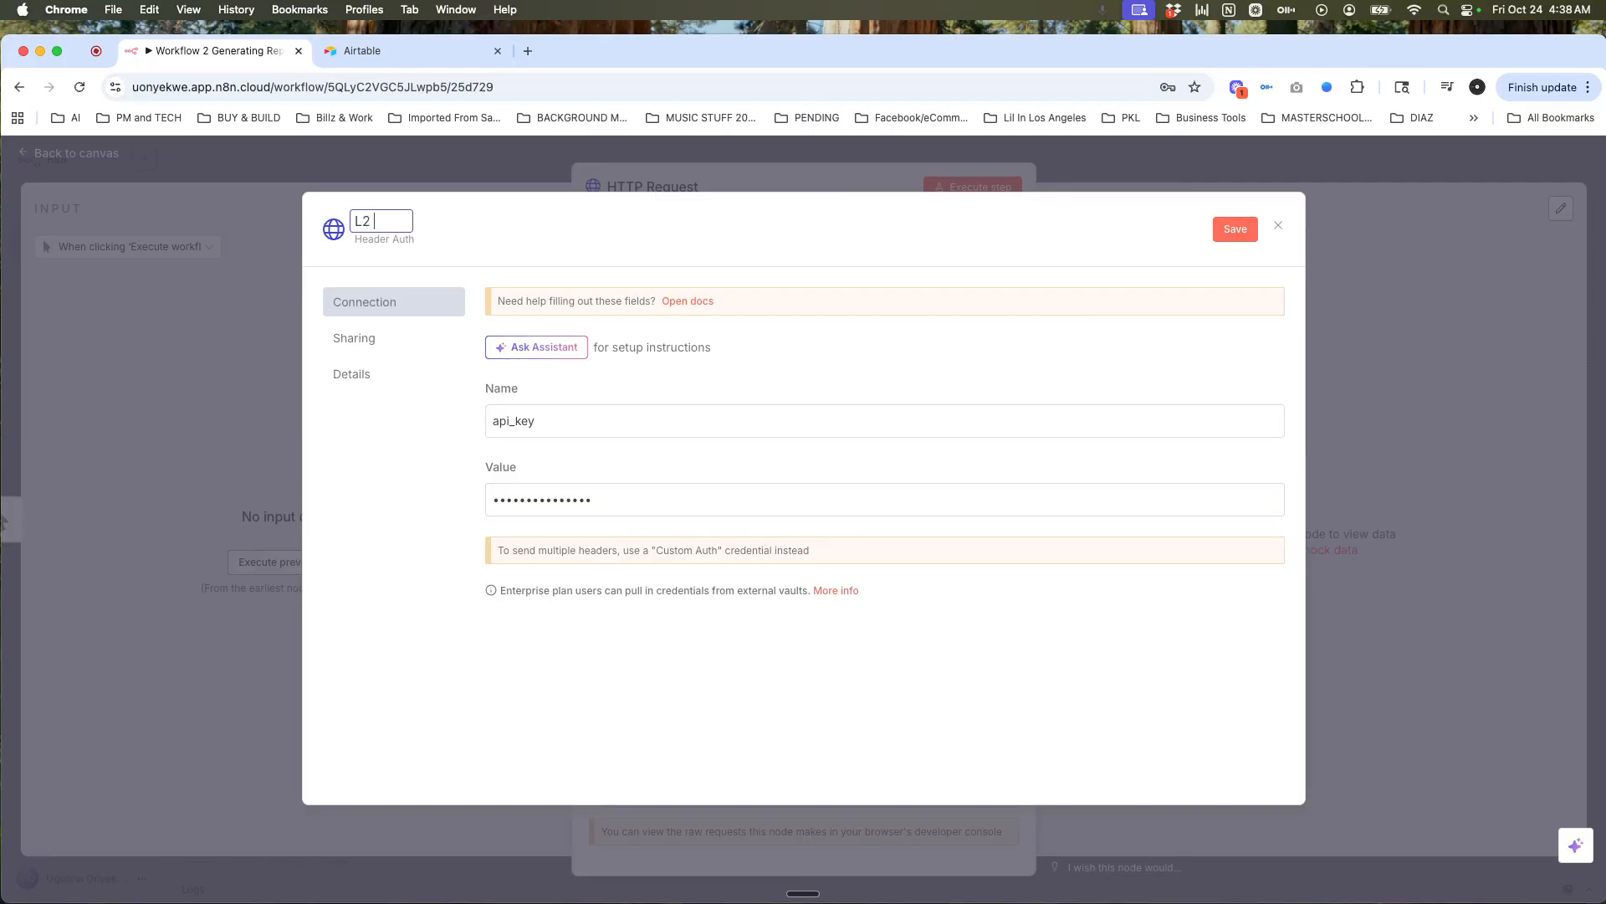
type(" Workflow Auth Header")
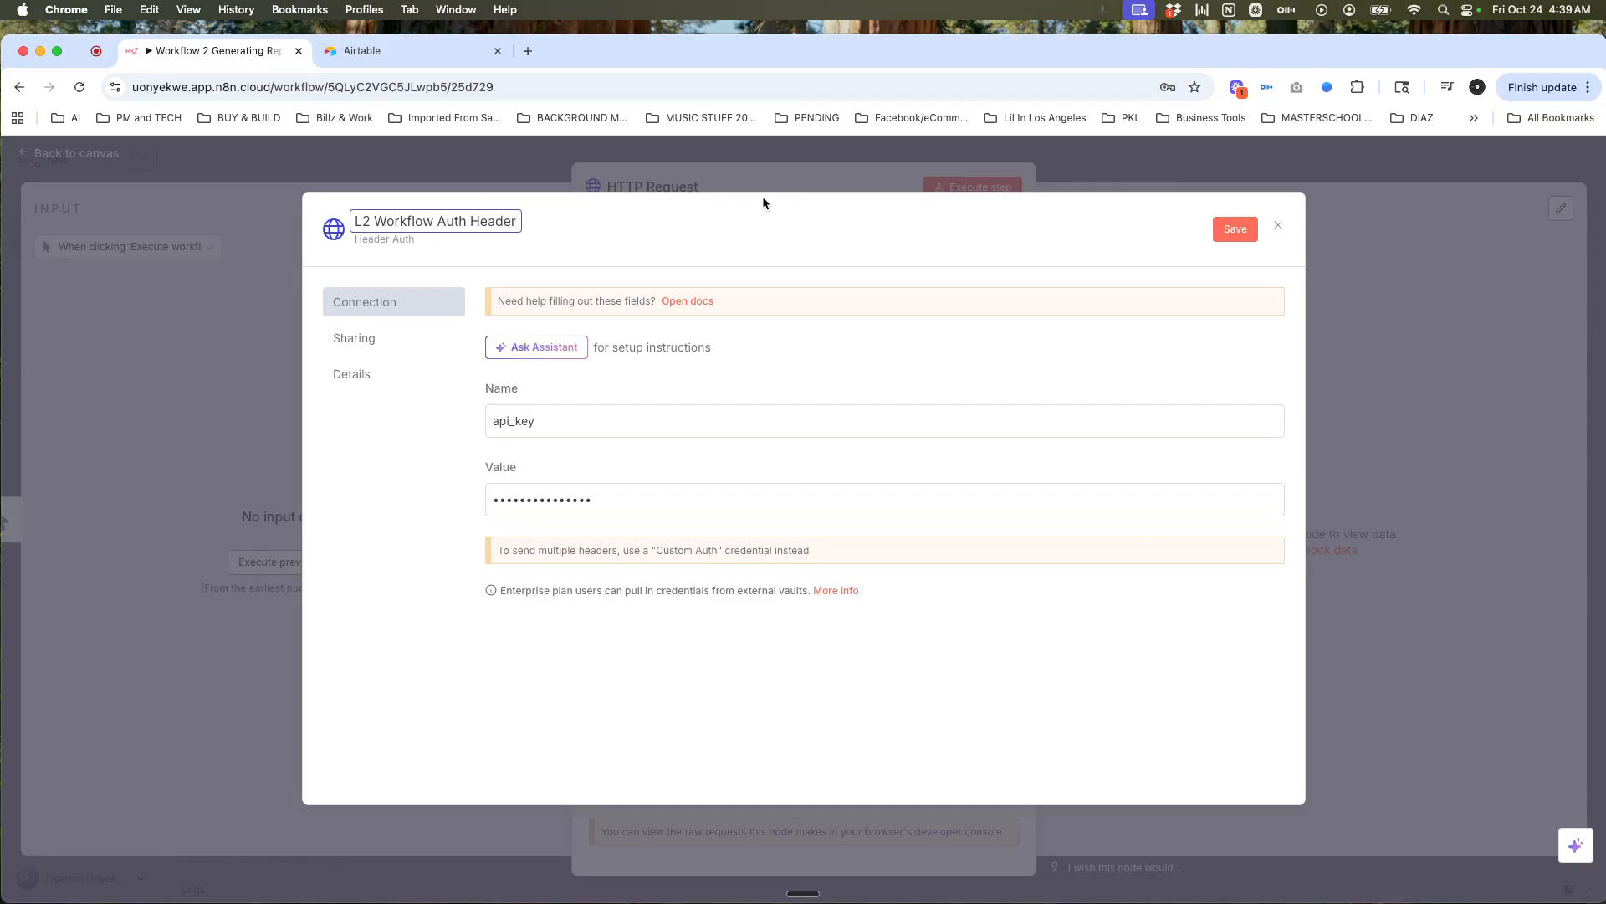
left_click(1236, 237)
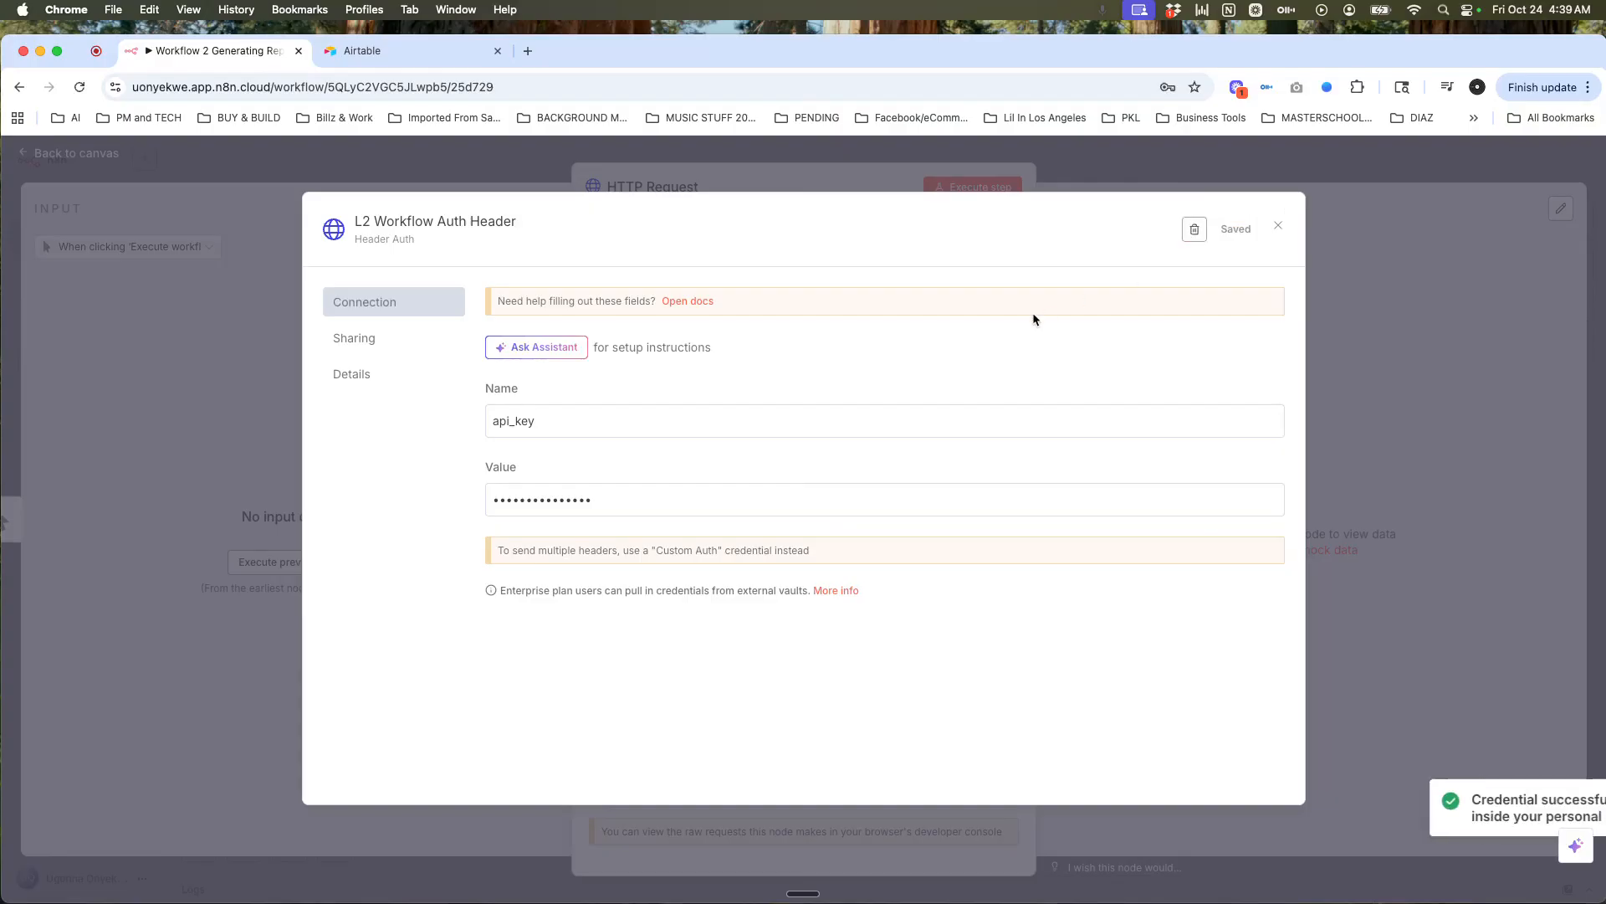
left_click(1279, 227)
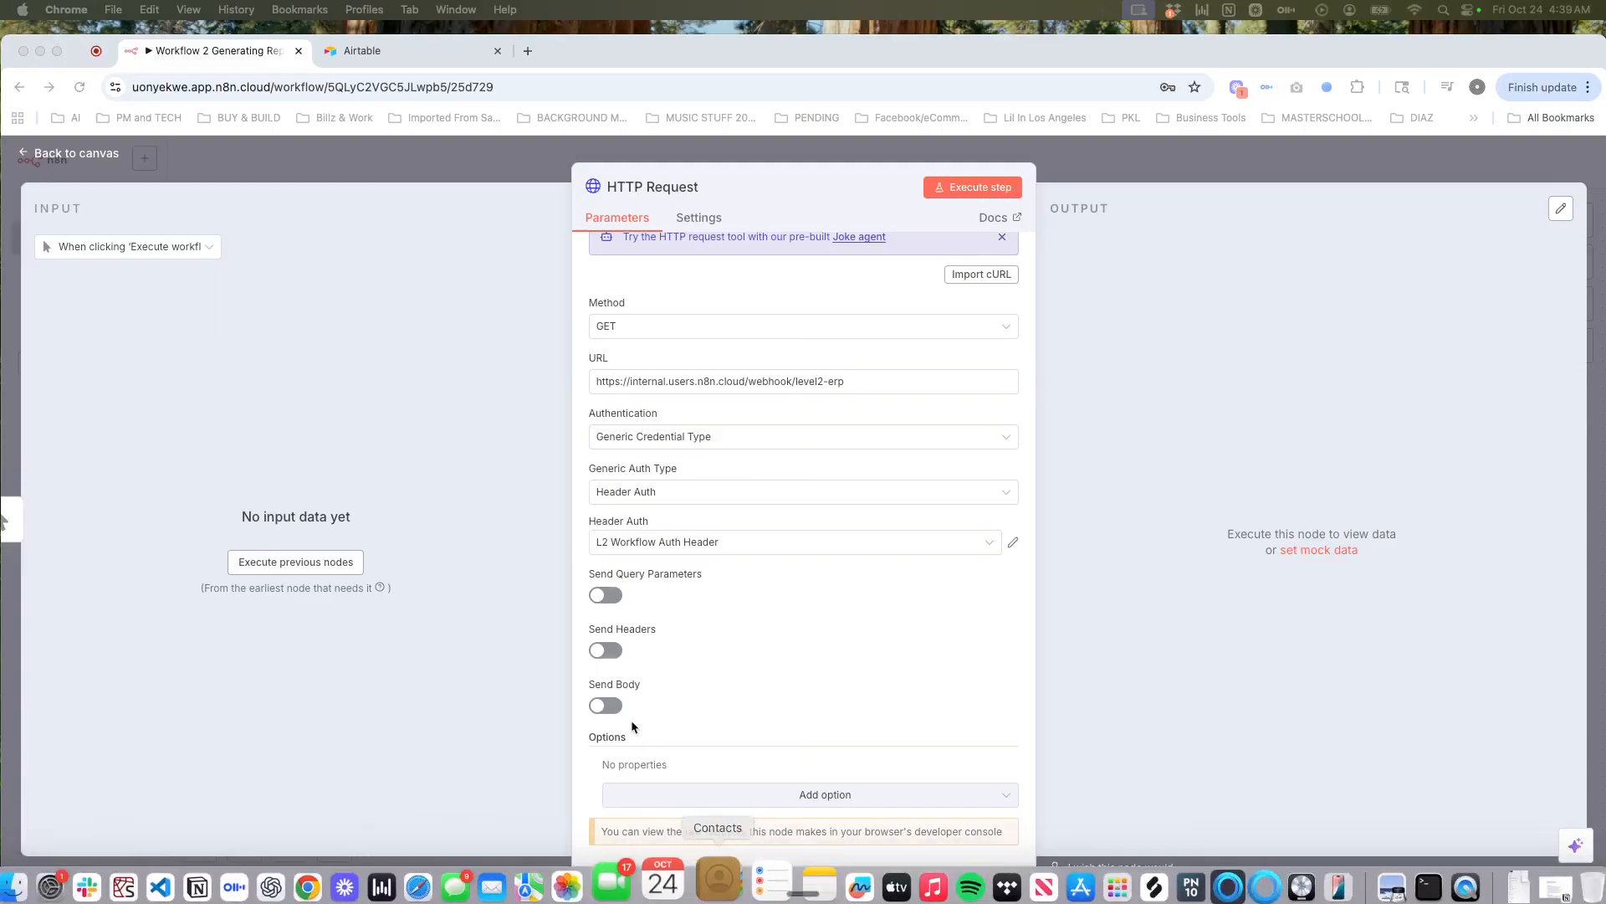
Step: Turn on Send Headers and add a unique_id header with its key value
left_click(609, 650)
left_click(618, 652)
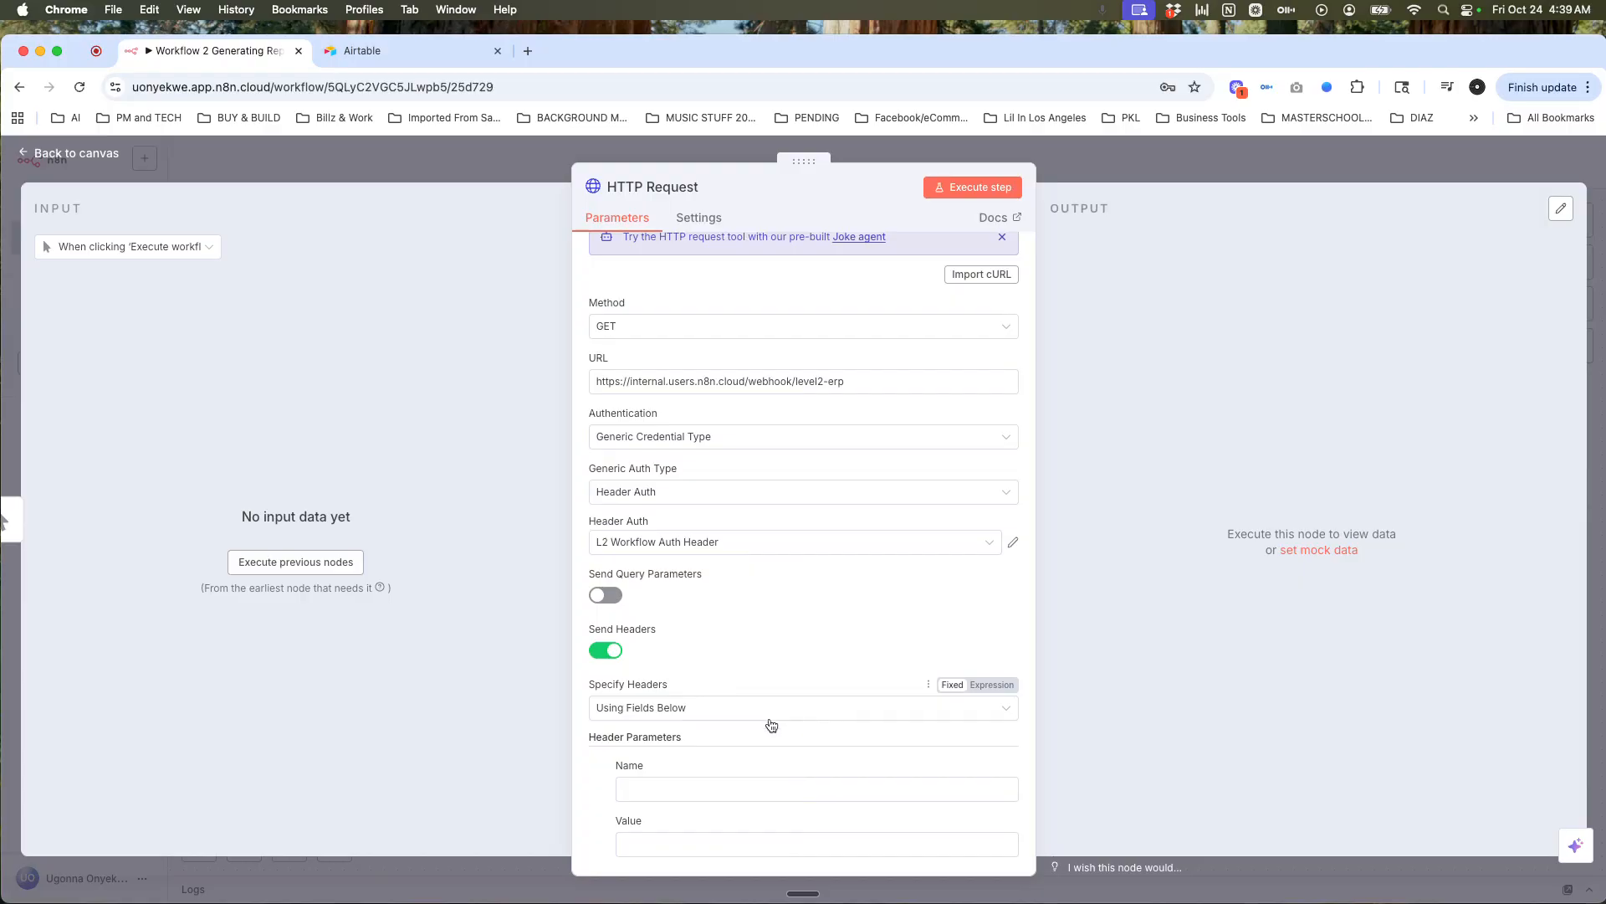
scroll(770, 724, "down", 3)
scroll(770, 725, "down", 2)
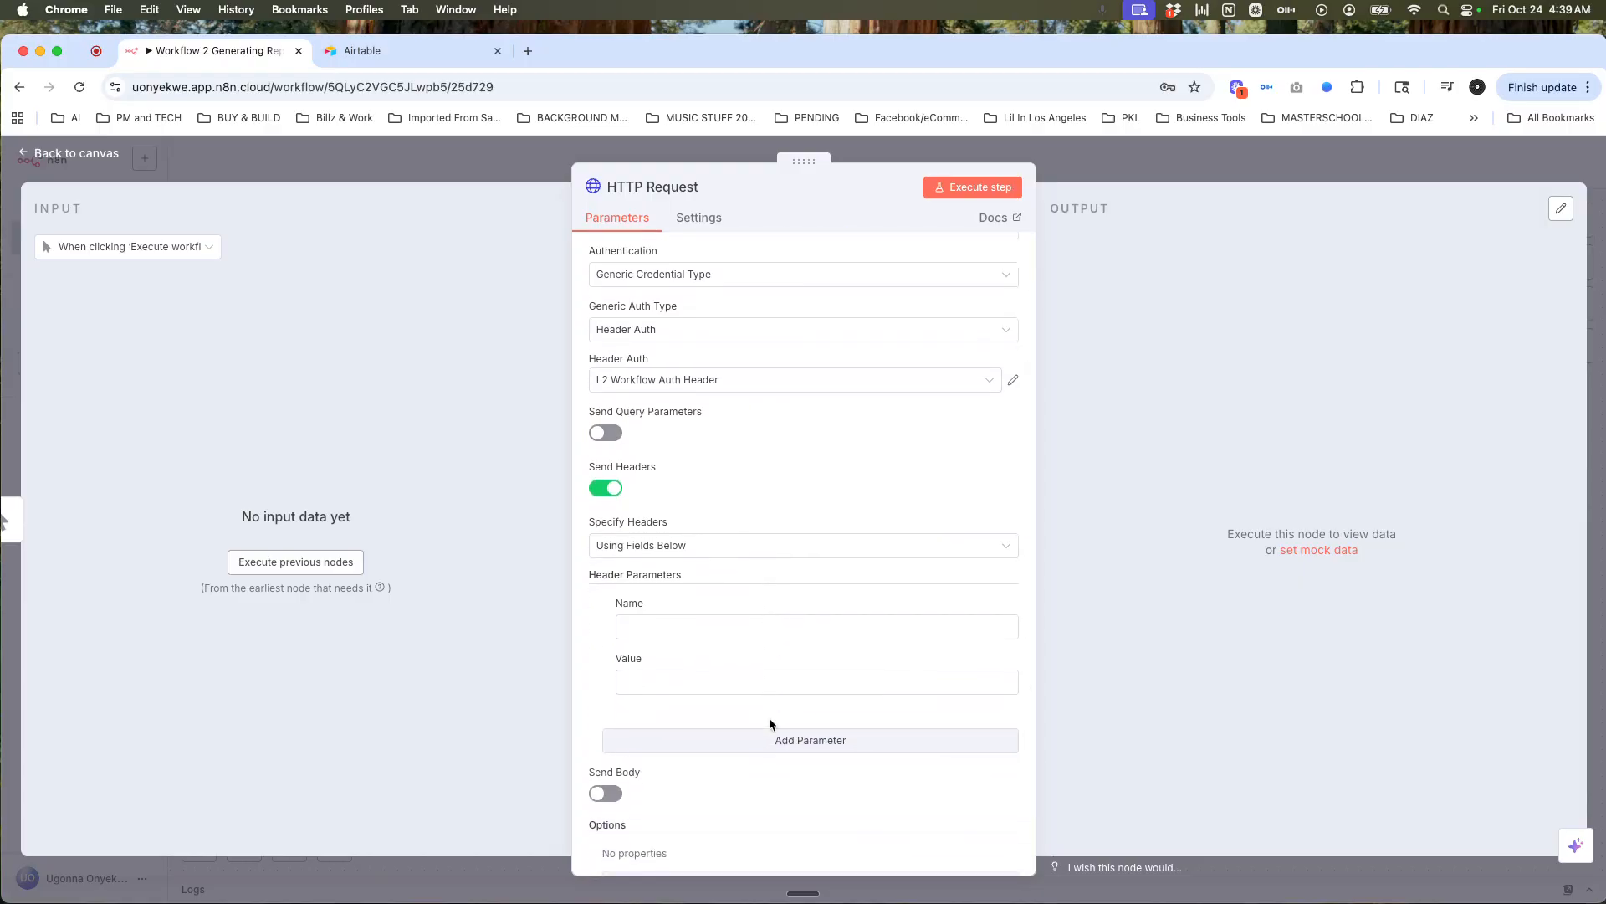
left_click(737, 632)
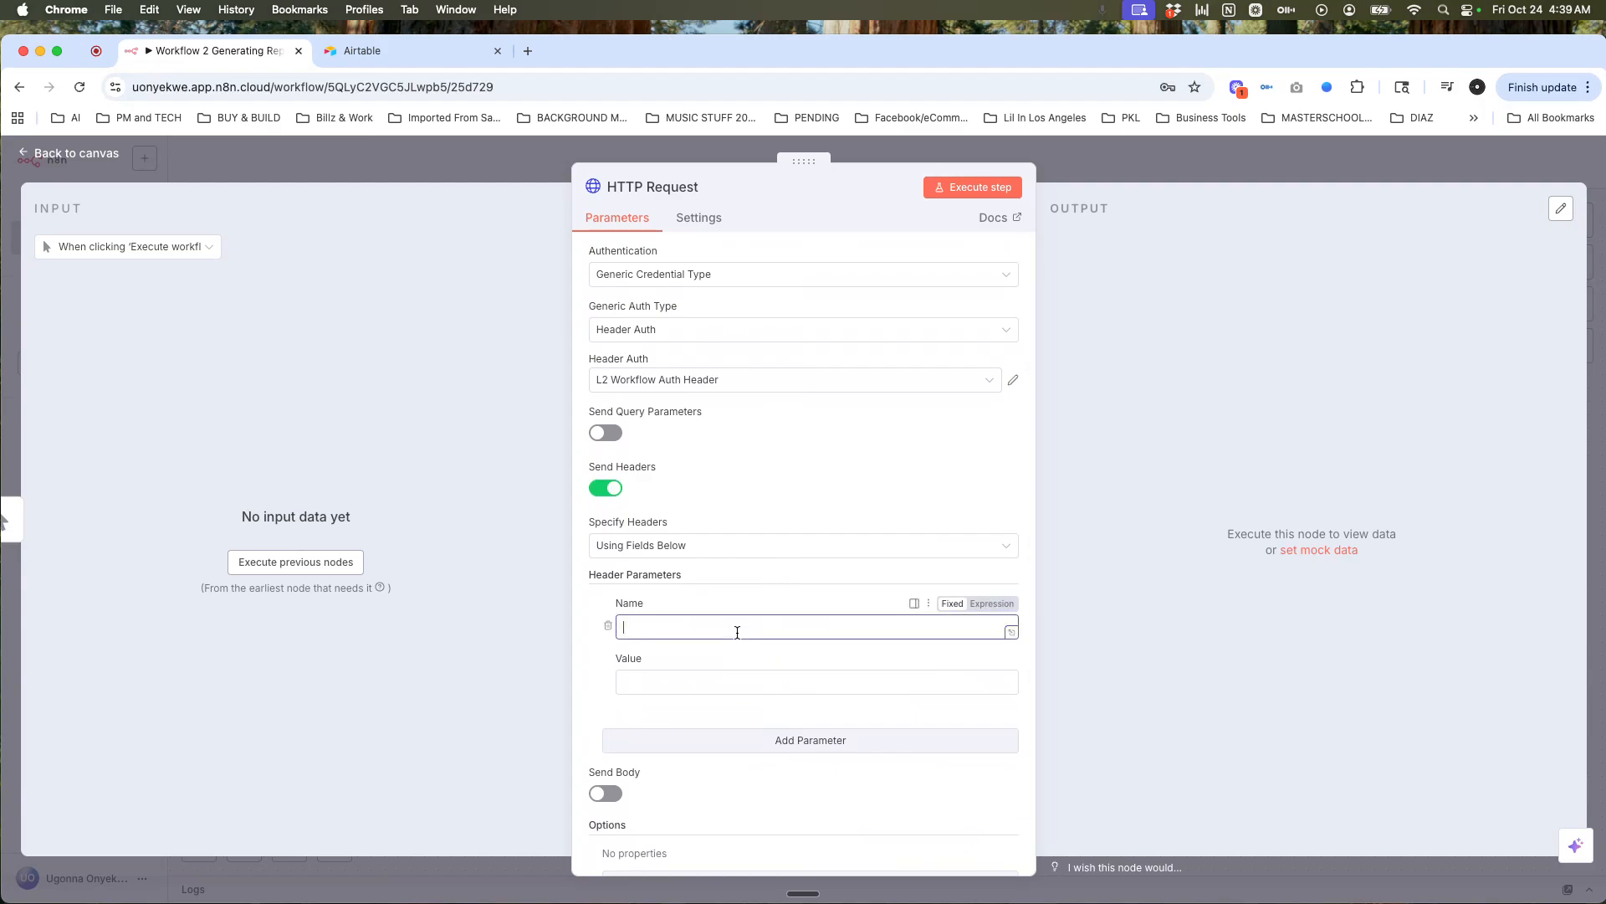
type("unique_id")
left_click(682, 685)
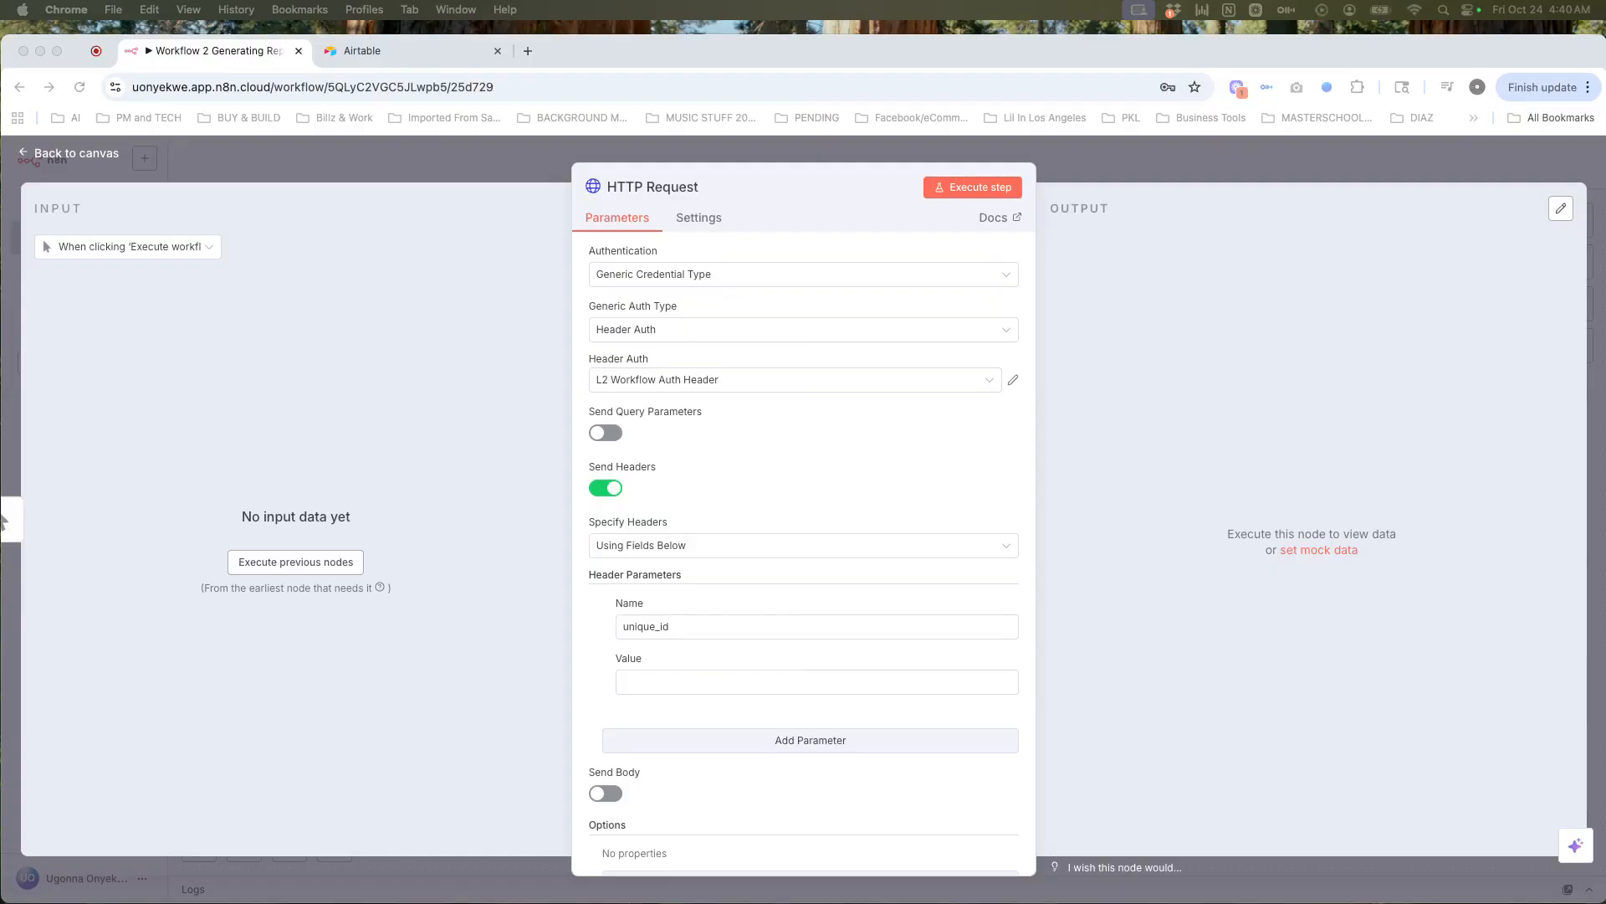
left_click(637, 694)
type("a73afb4e688e6b9922ddd50fdb1e6bf8")
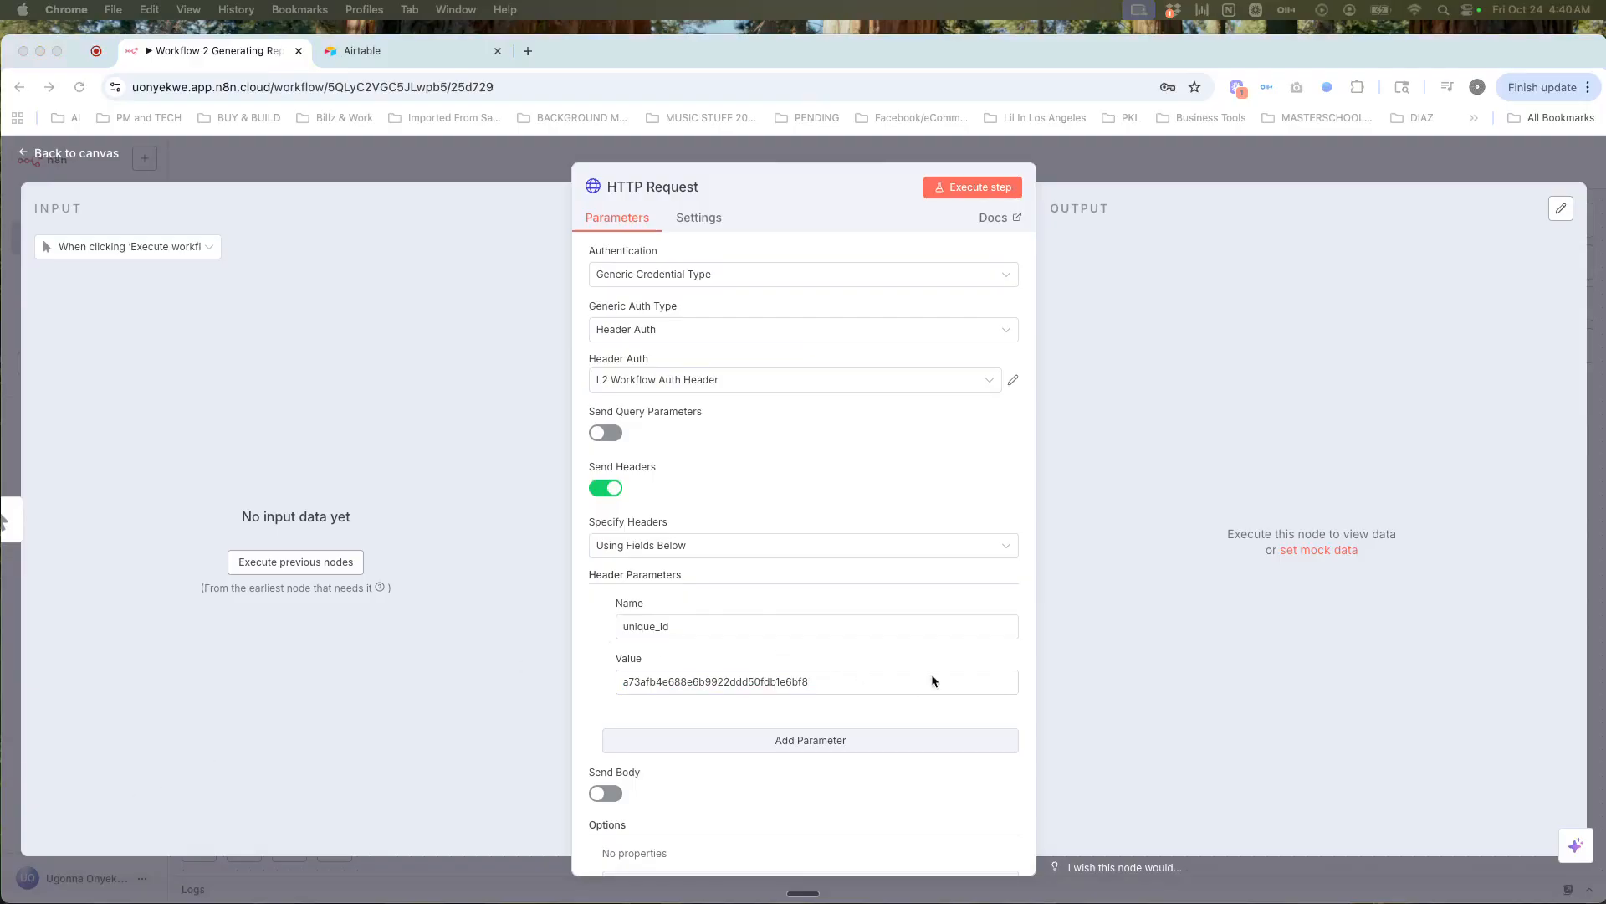
Step: Execute the previous nodes so the manual trigger supplies one input item
scroll(925, 708, "up", 1)
scroll(925, 708, "up", 3)
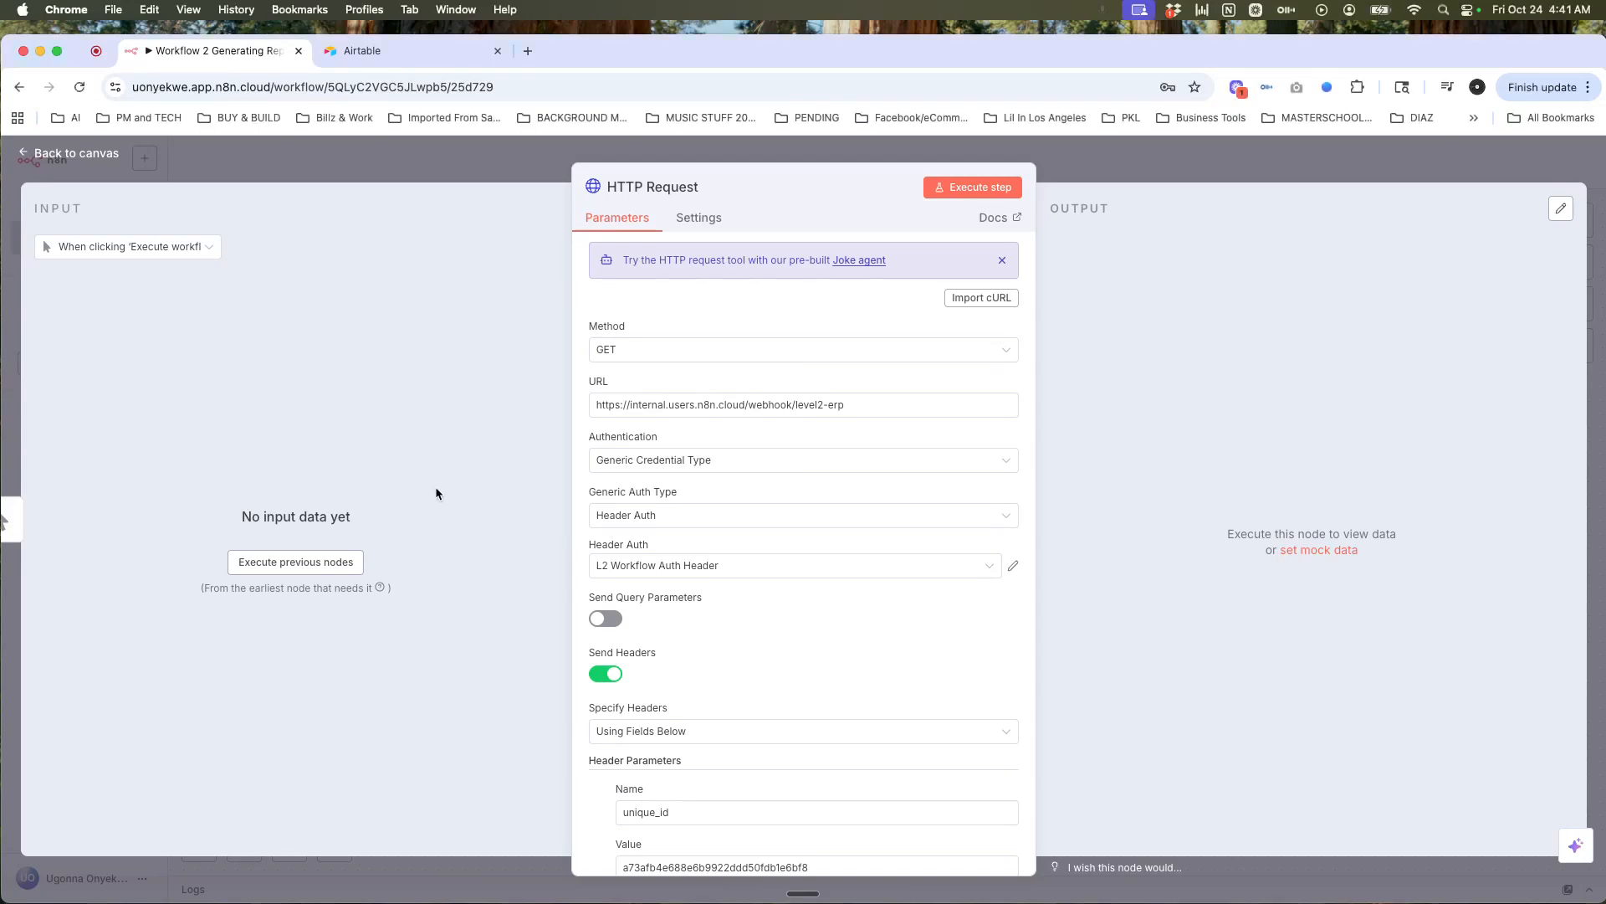
left_click(322, 571)
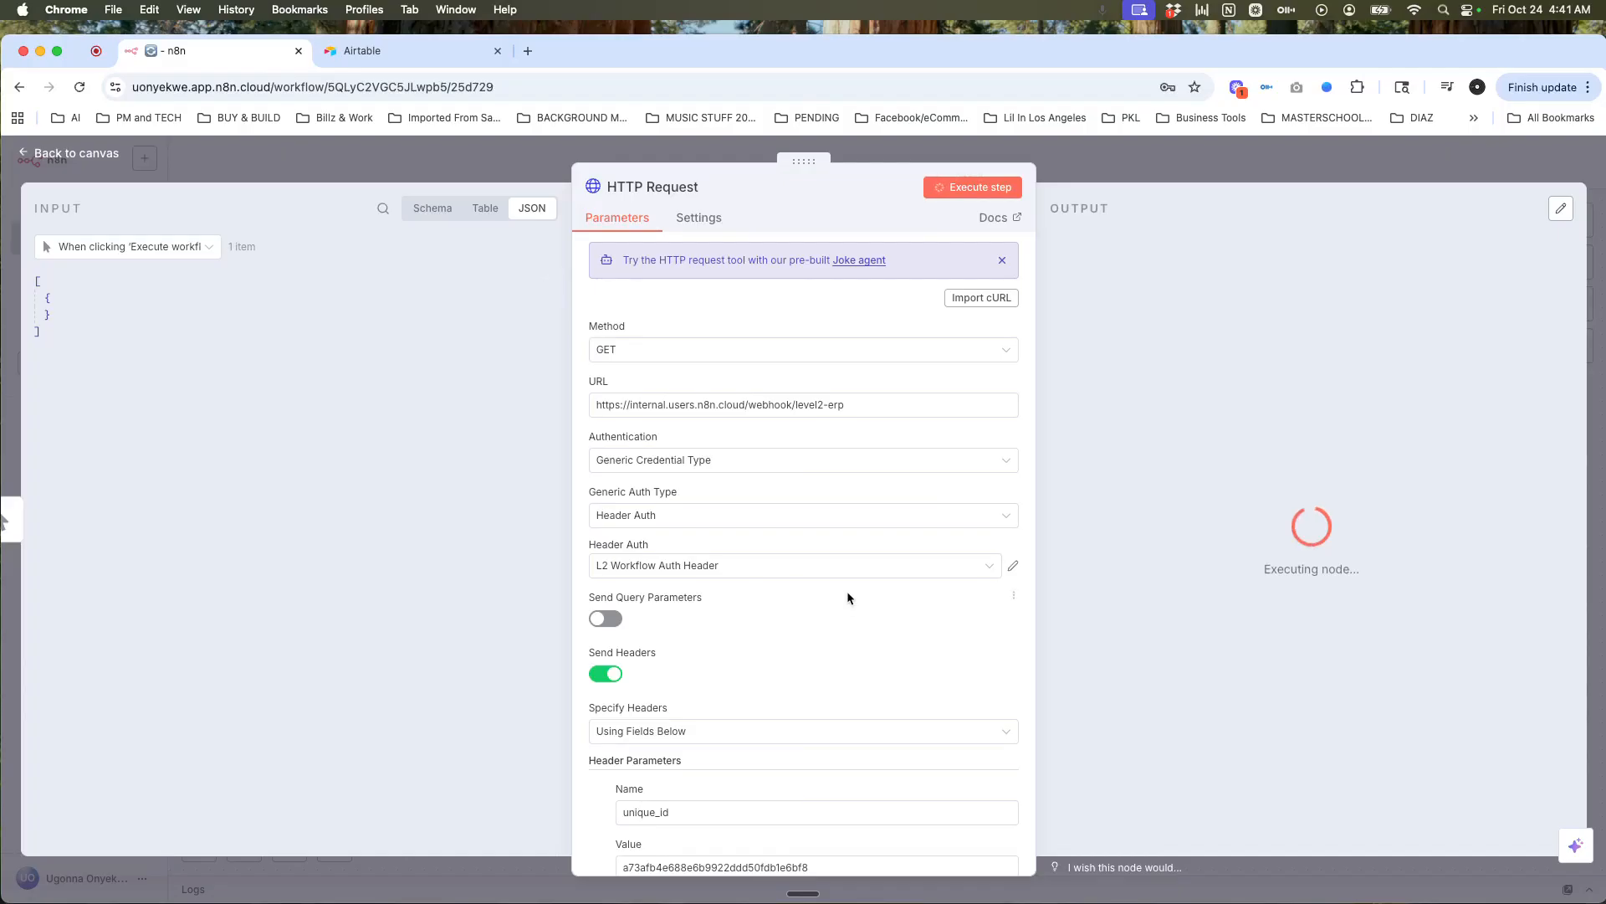
scroll(847, 597, "down", 5)
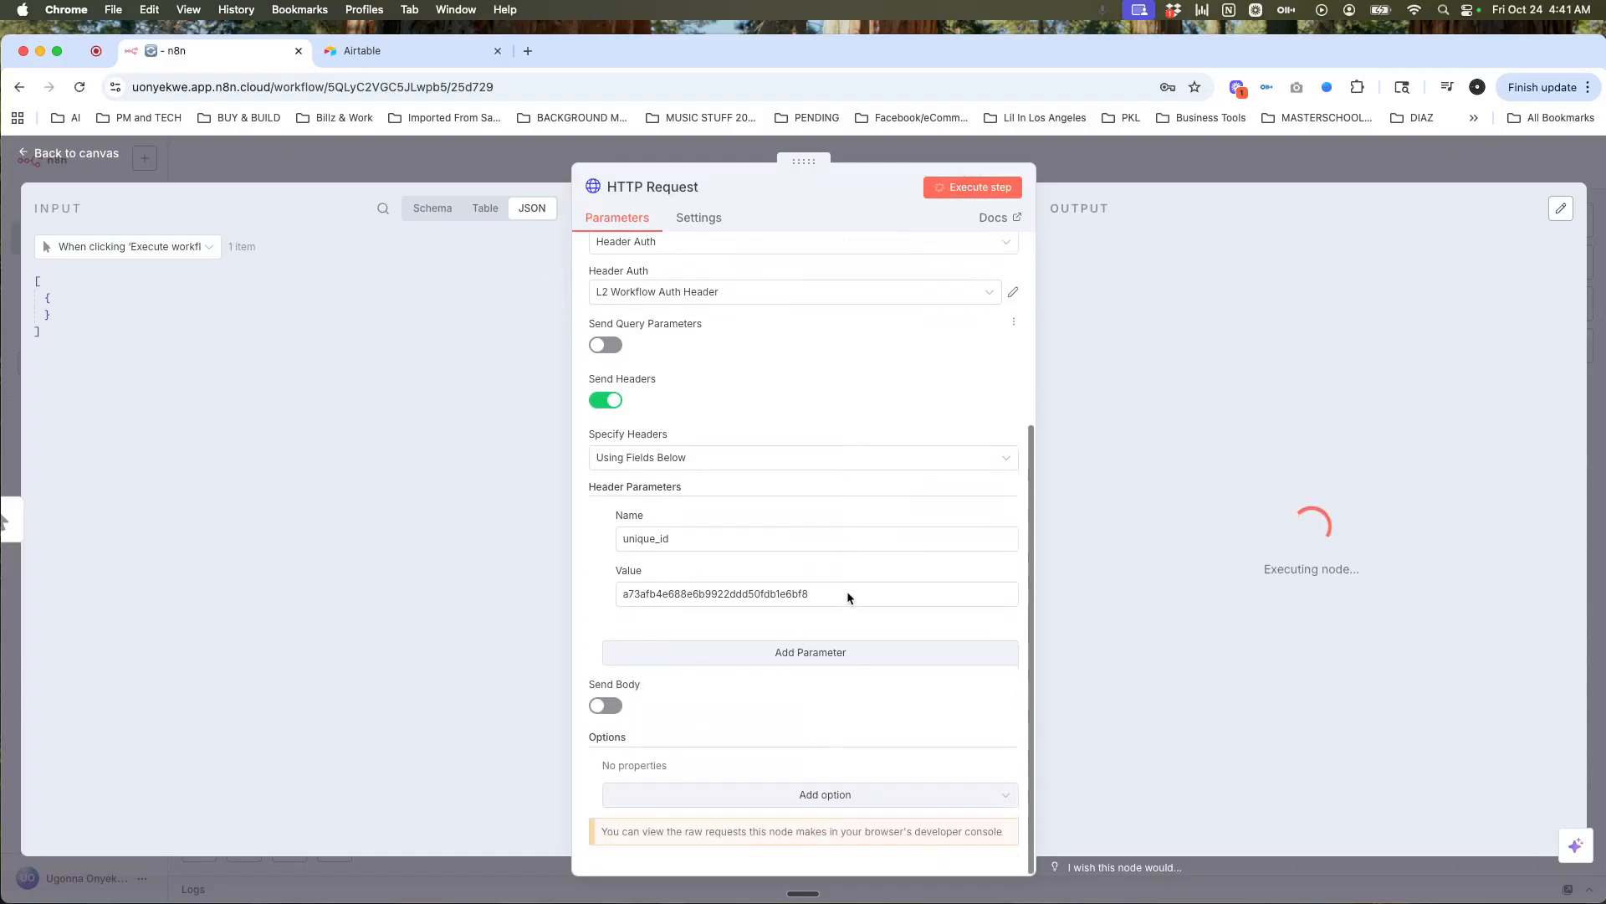
Step: Pin the HTTP Request's 29 returned order items as test data and return to the canvas
scroll(847, 594, "up", 3)
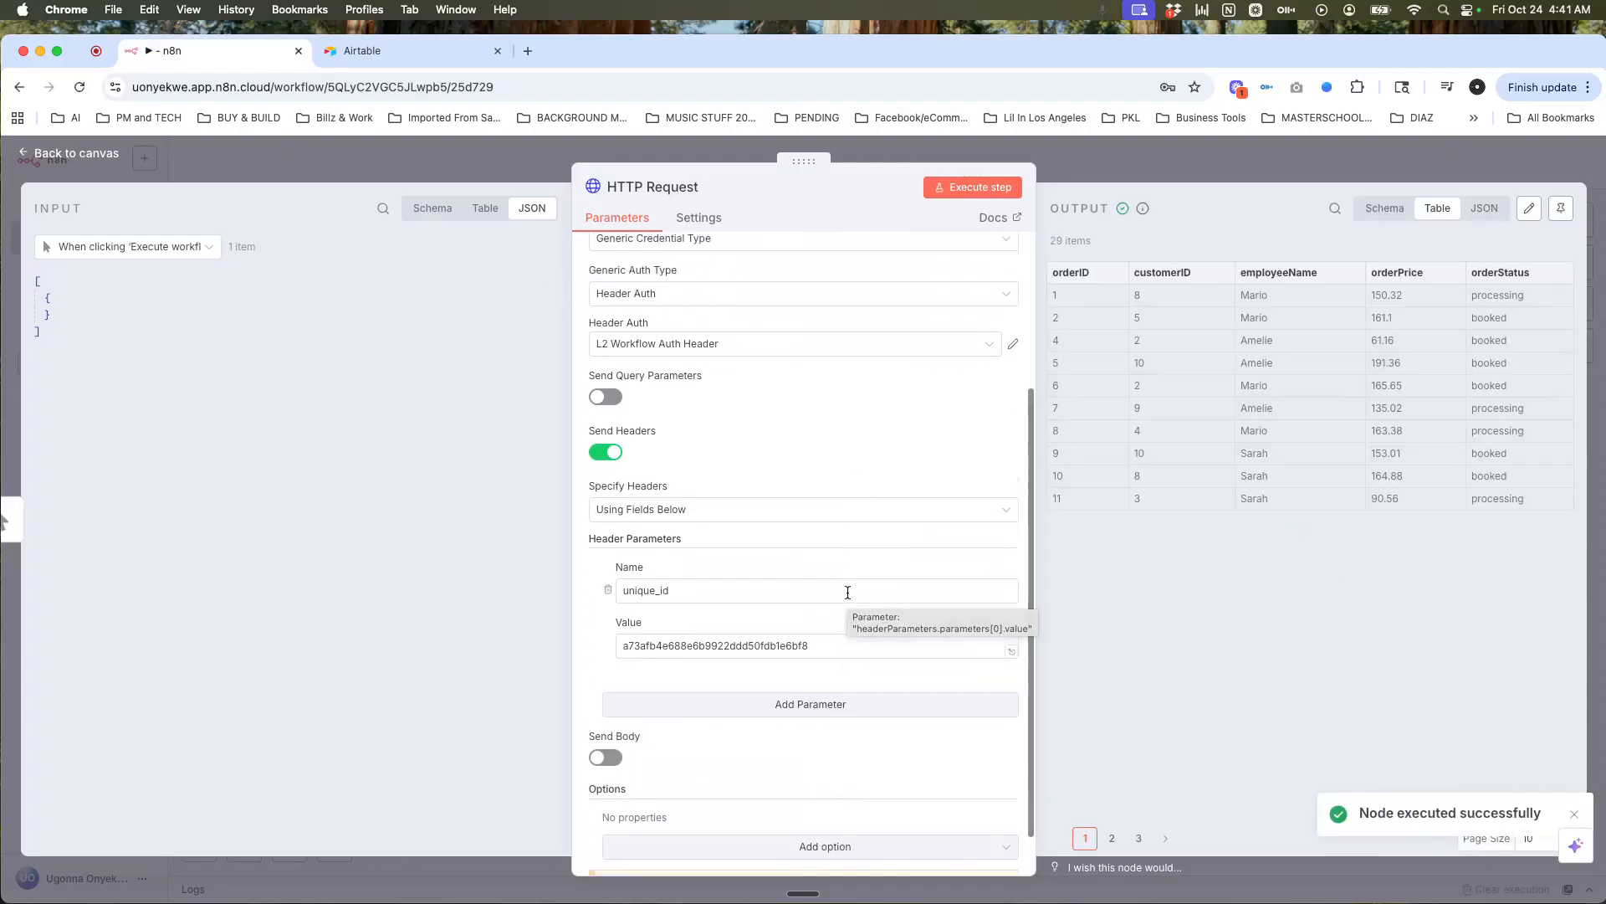
scroll(847, 597, "up", 2)
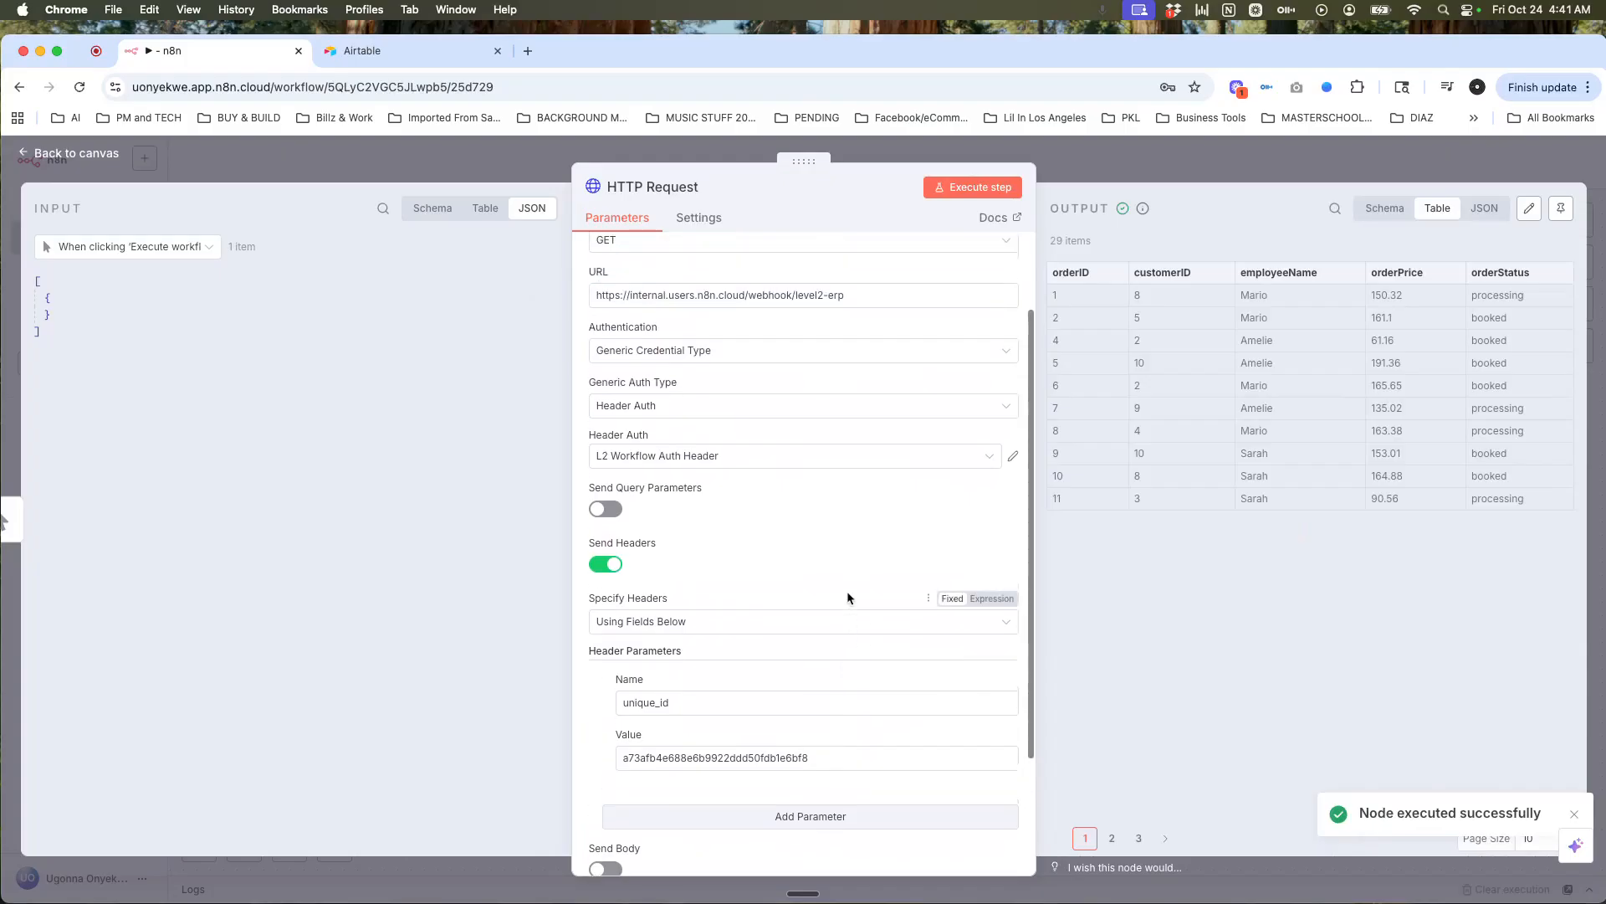
scroll(848, 597, "up", 1)
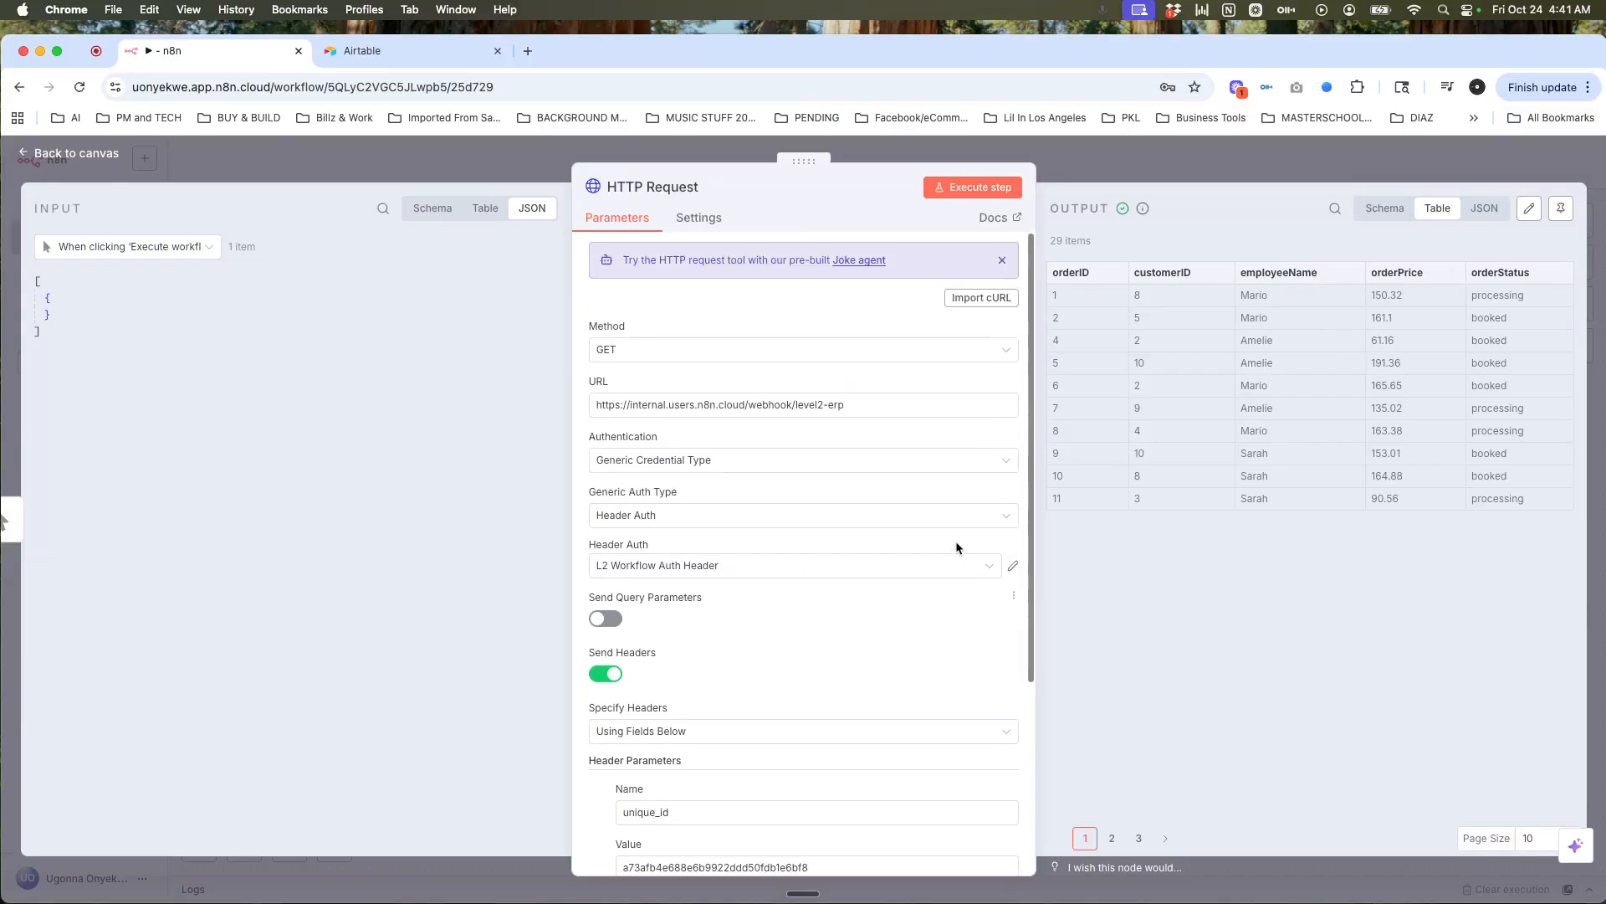
left_click(1563, 214)
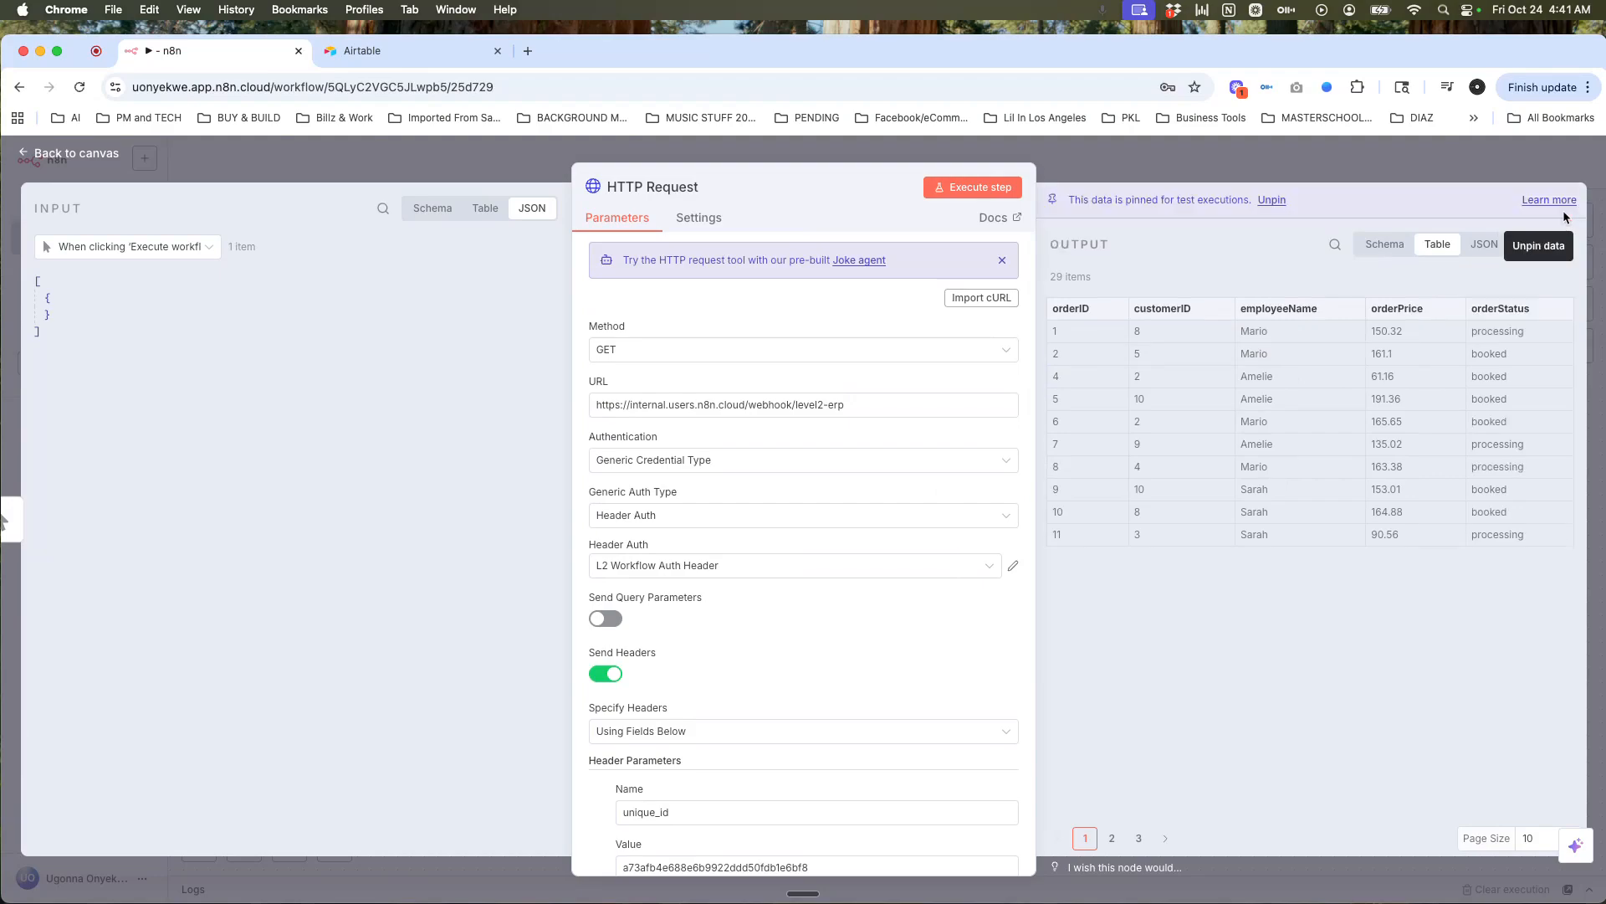
left_click(1487, 170)
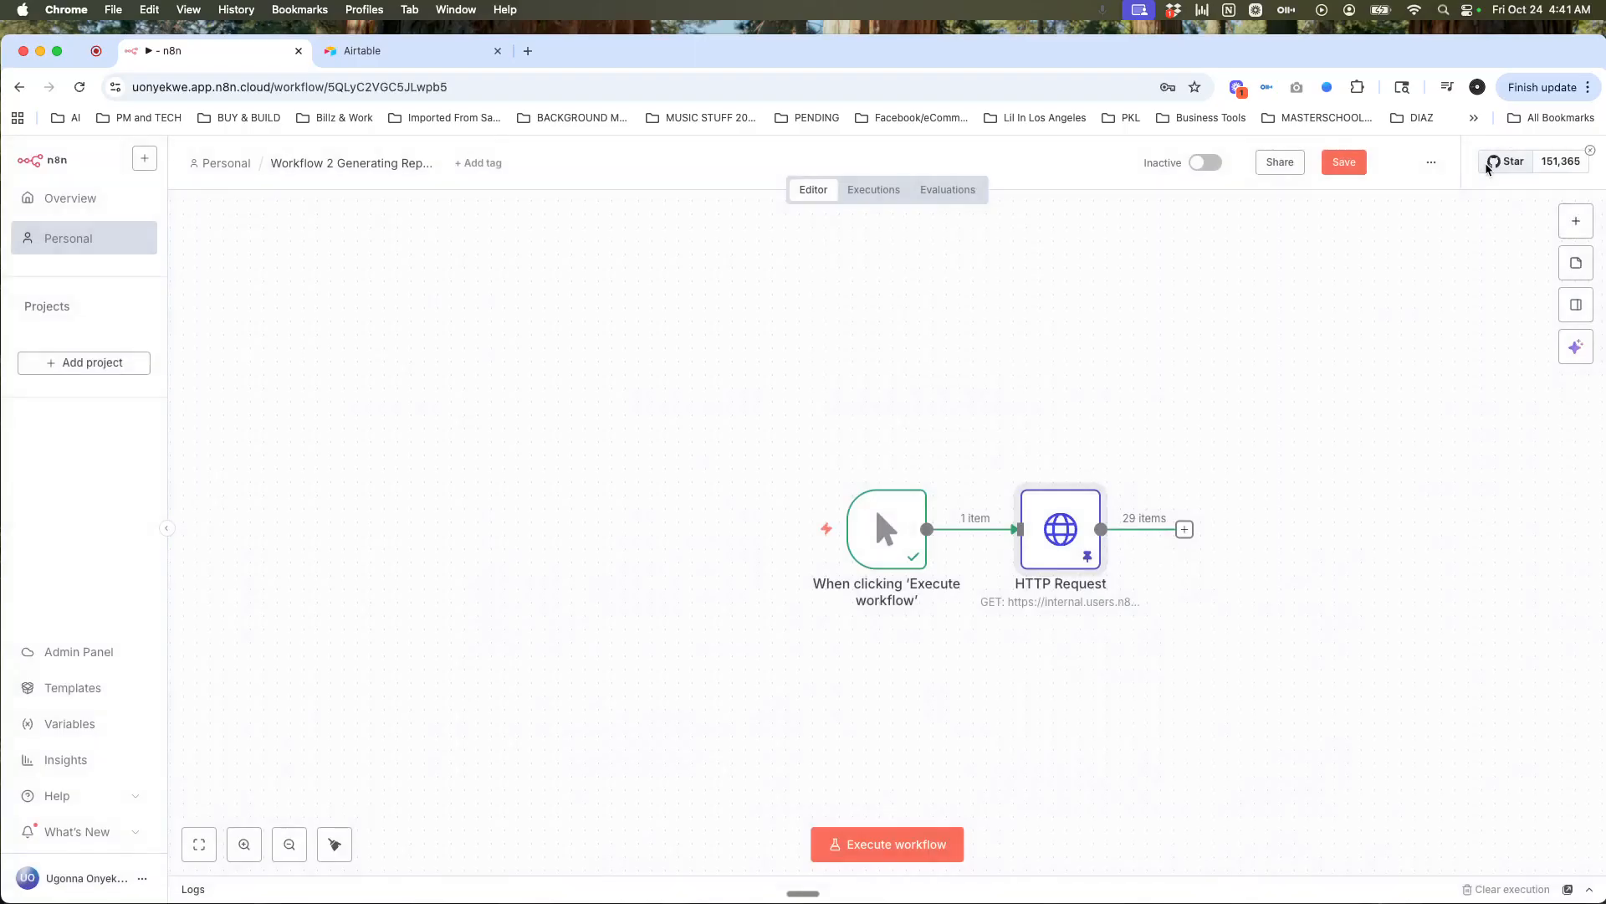
Step: Move the HTTP Request node up and to the right of the manual trigger on the canvas
left_click_drag(1063, 538, 1102, 431)
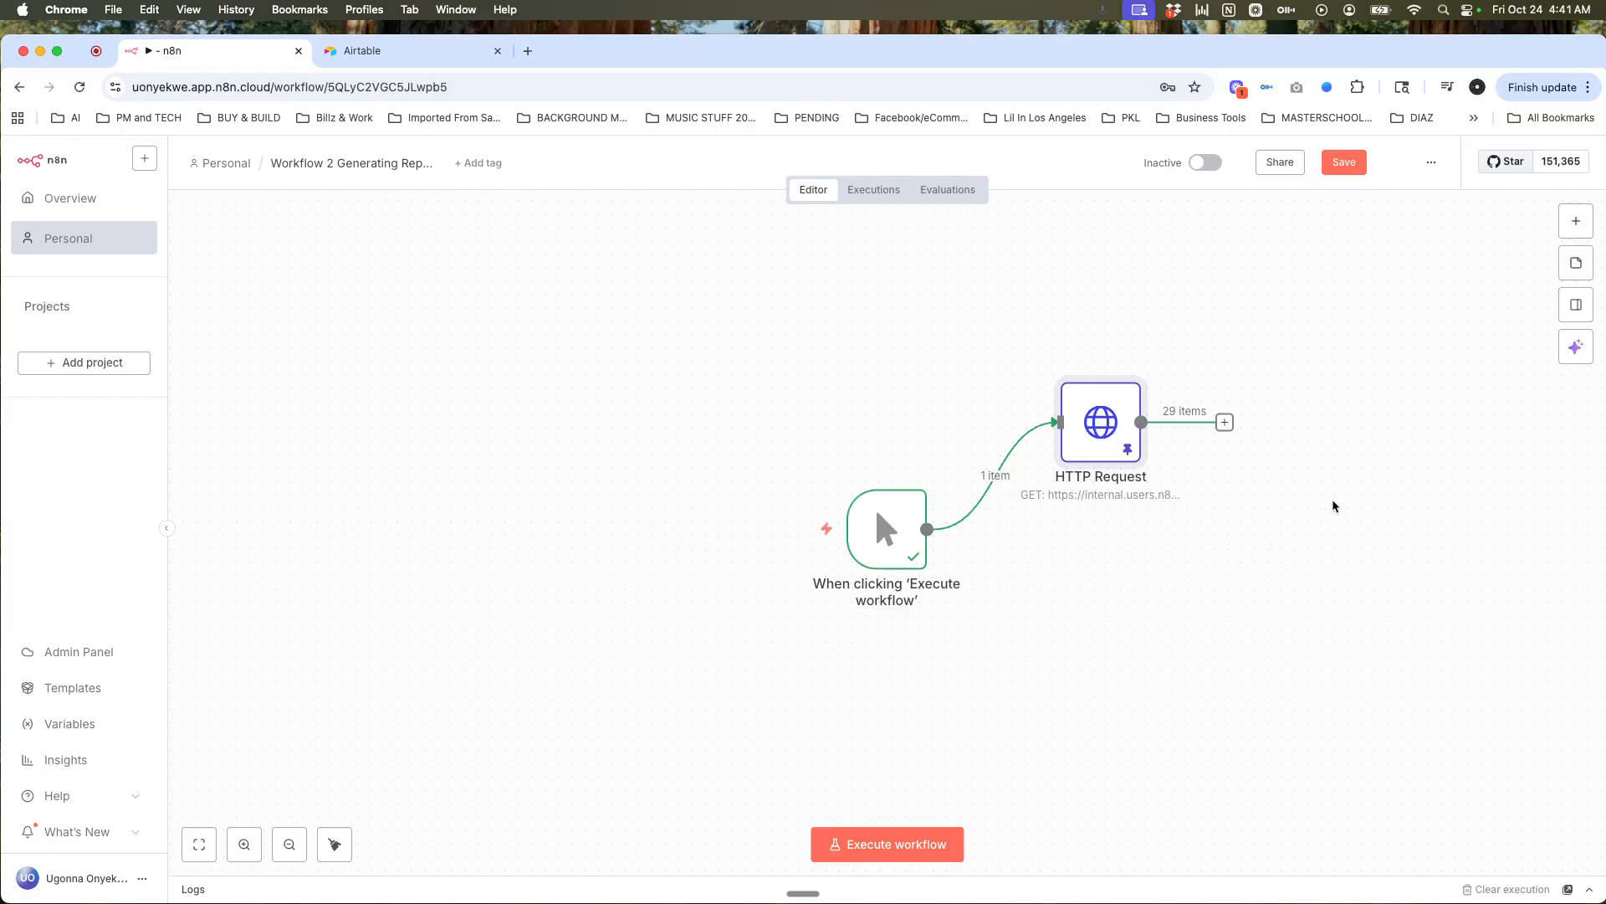
left_click(1578, 236)
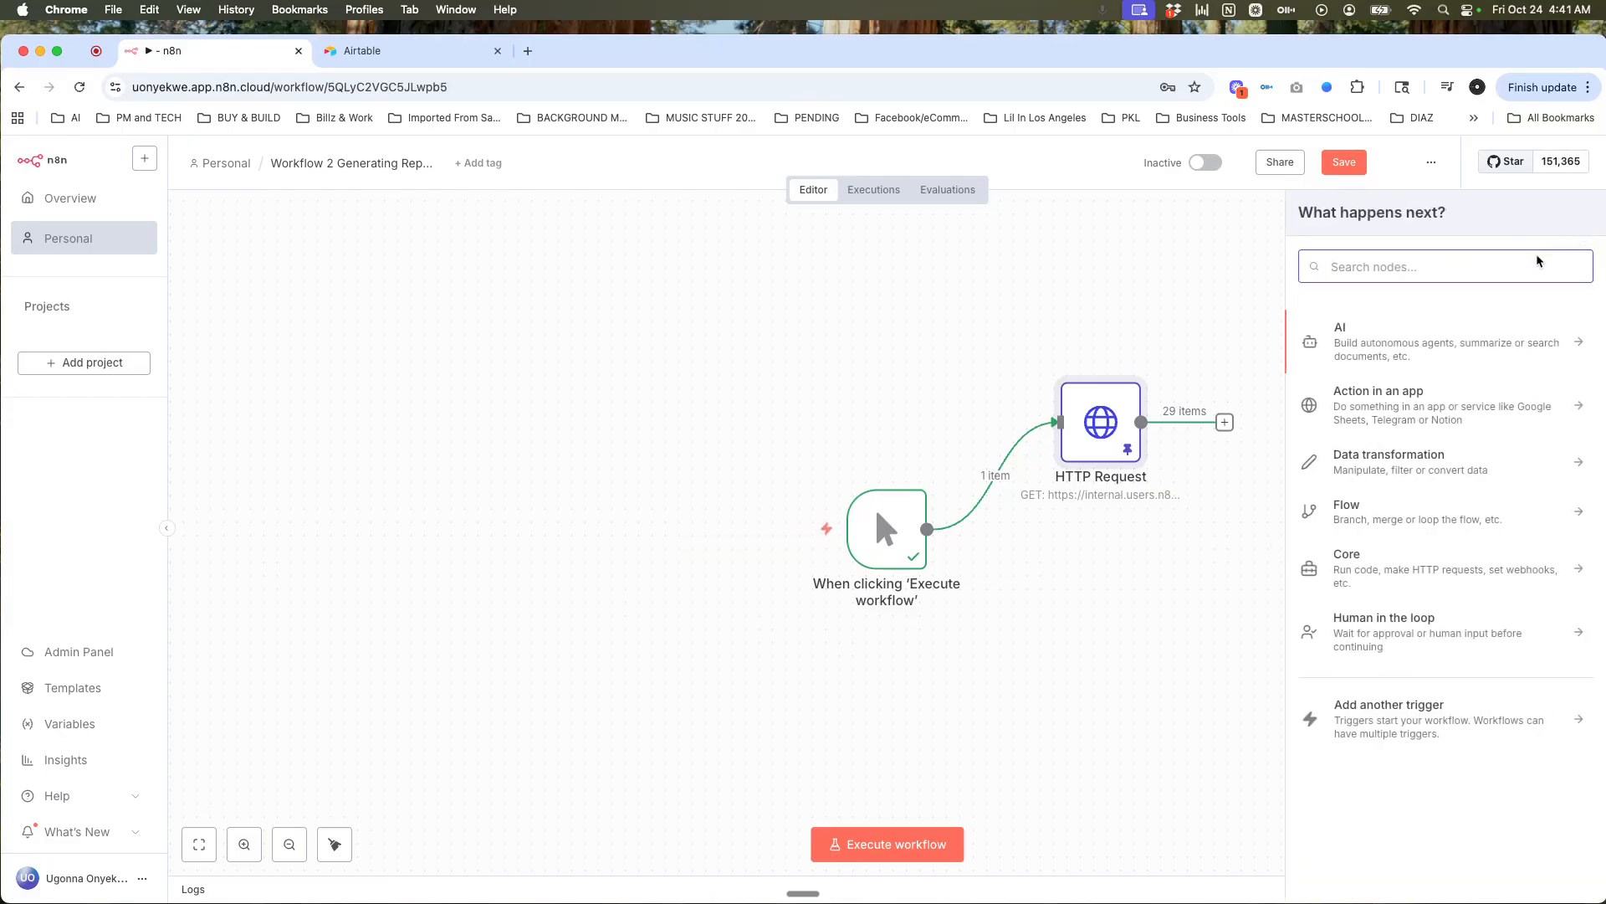
Step: Add an Airtable node with the Search records action after HTTP Request
type("airtable")
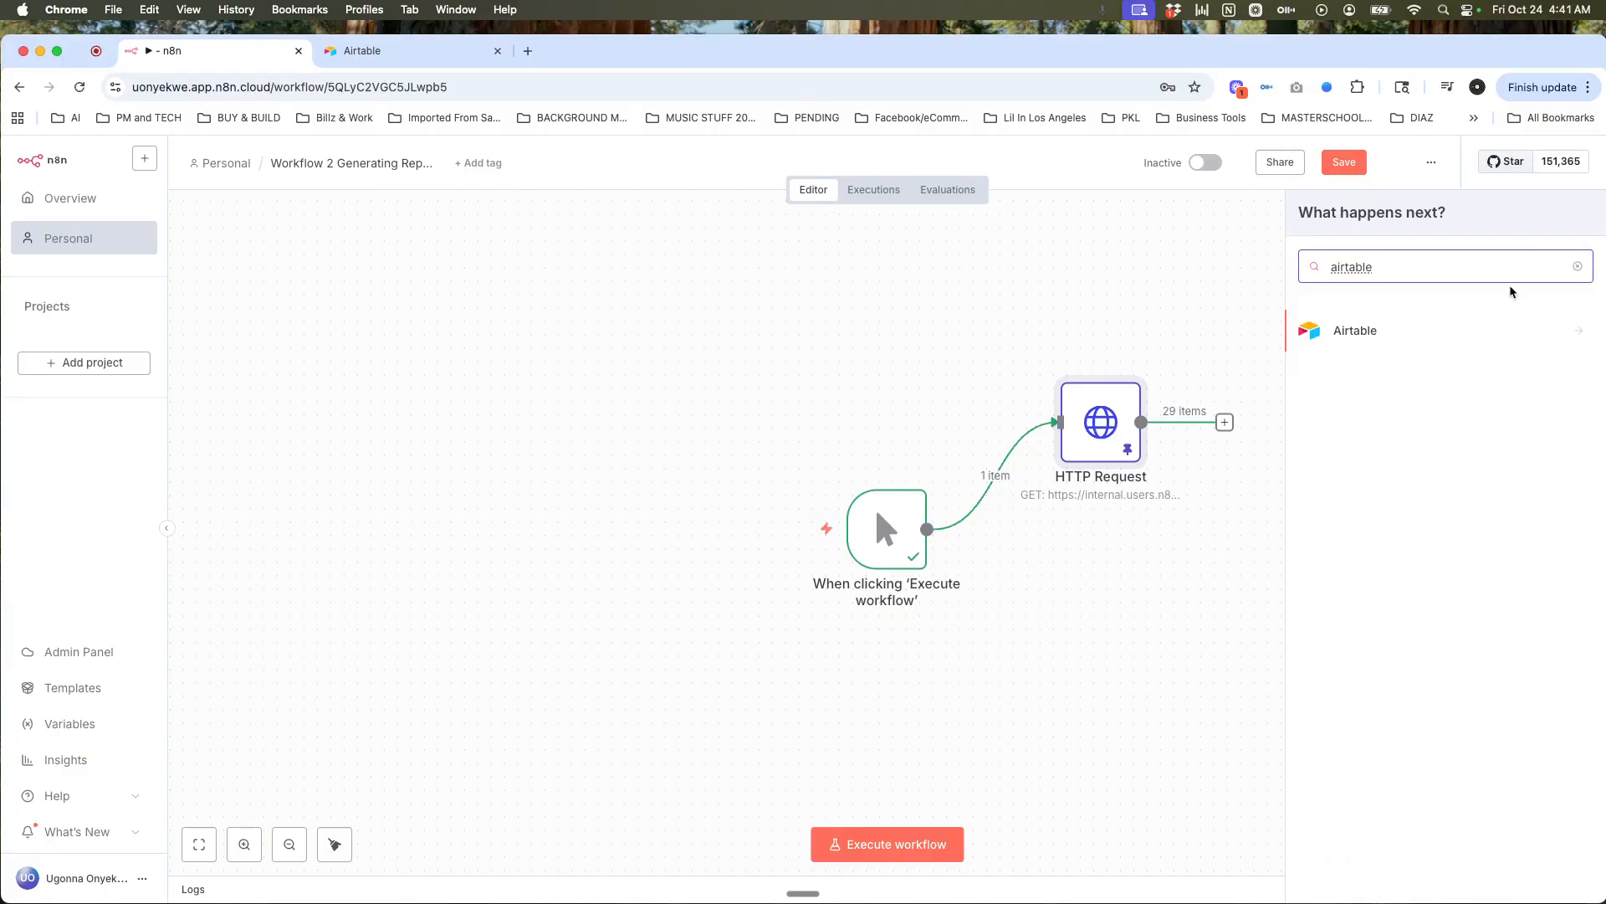
left_click(1385, 335)
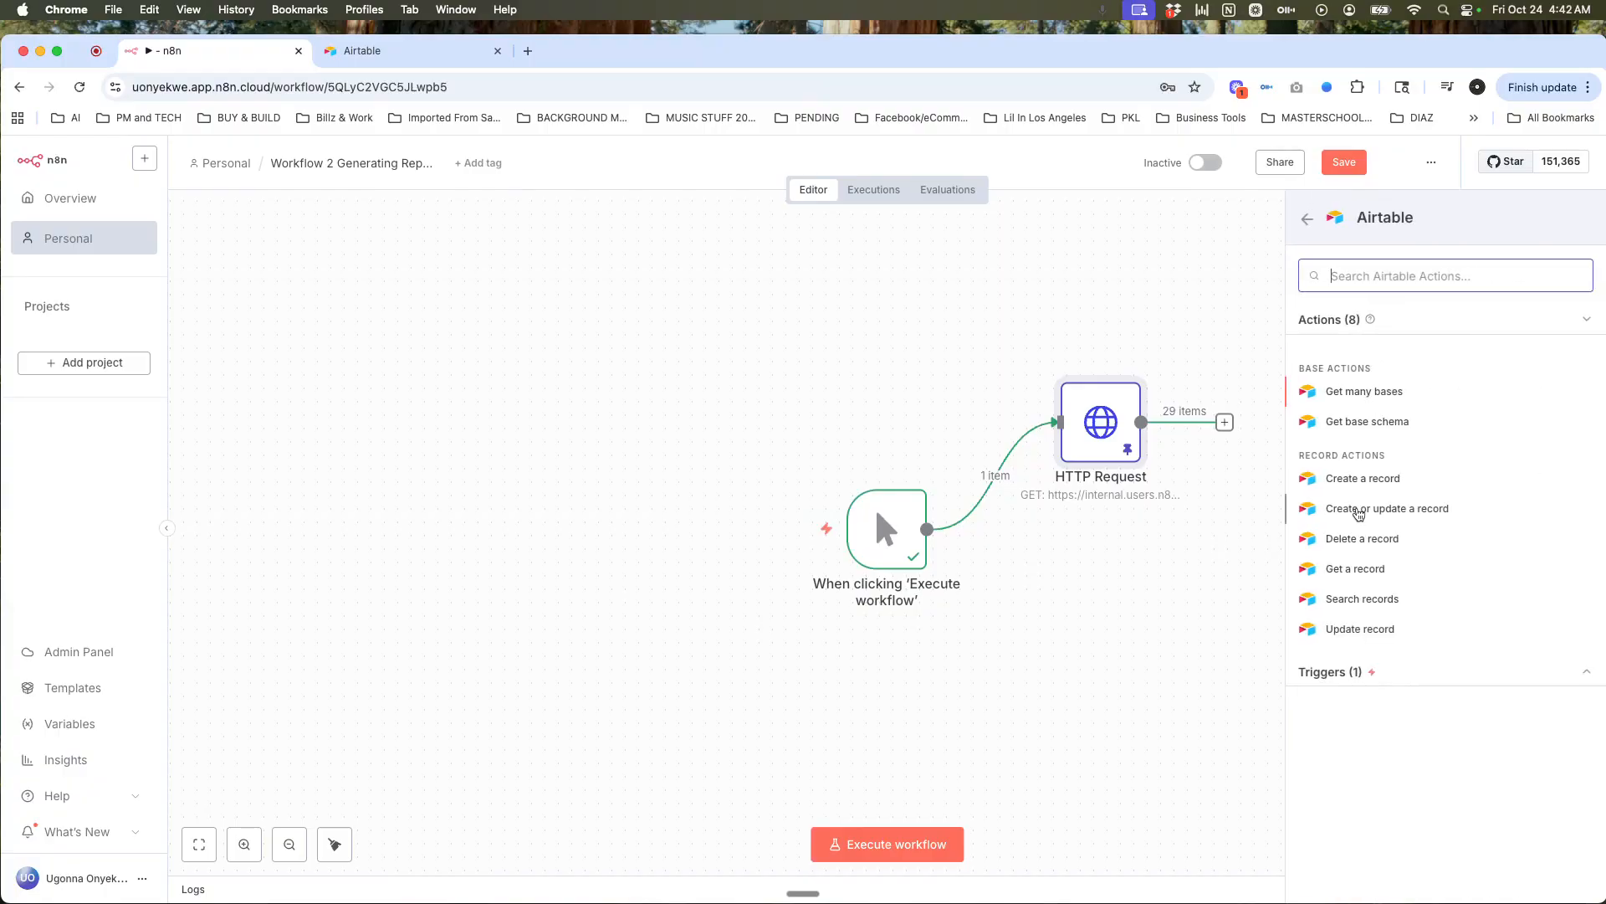
left_click(1379, 600)
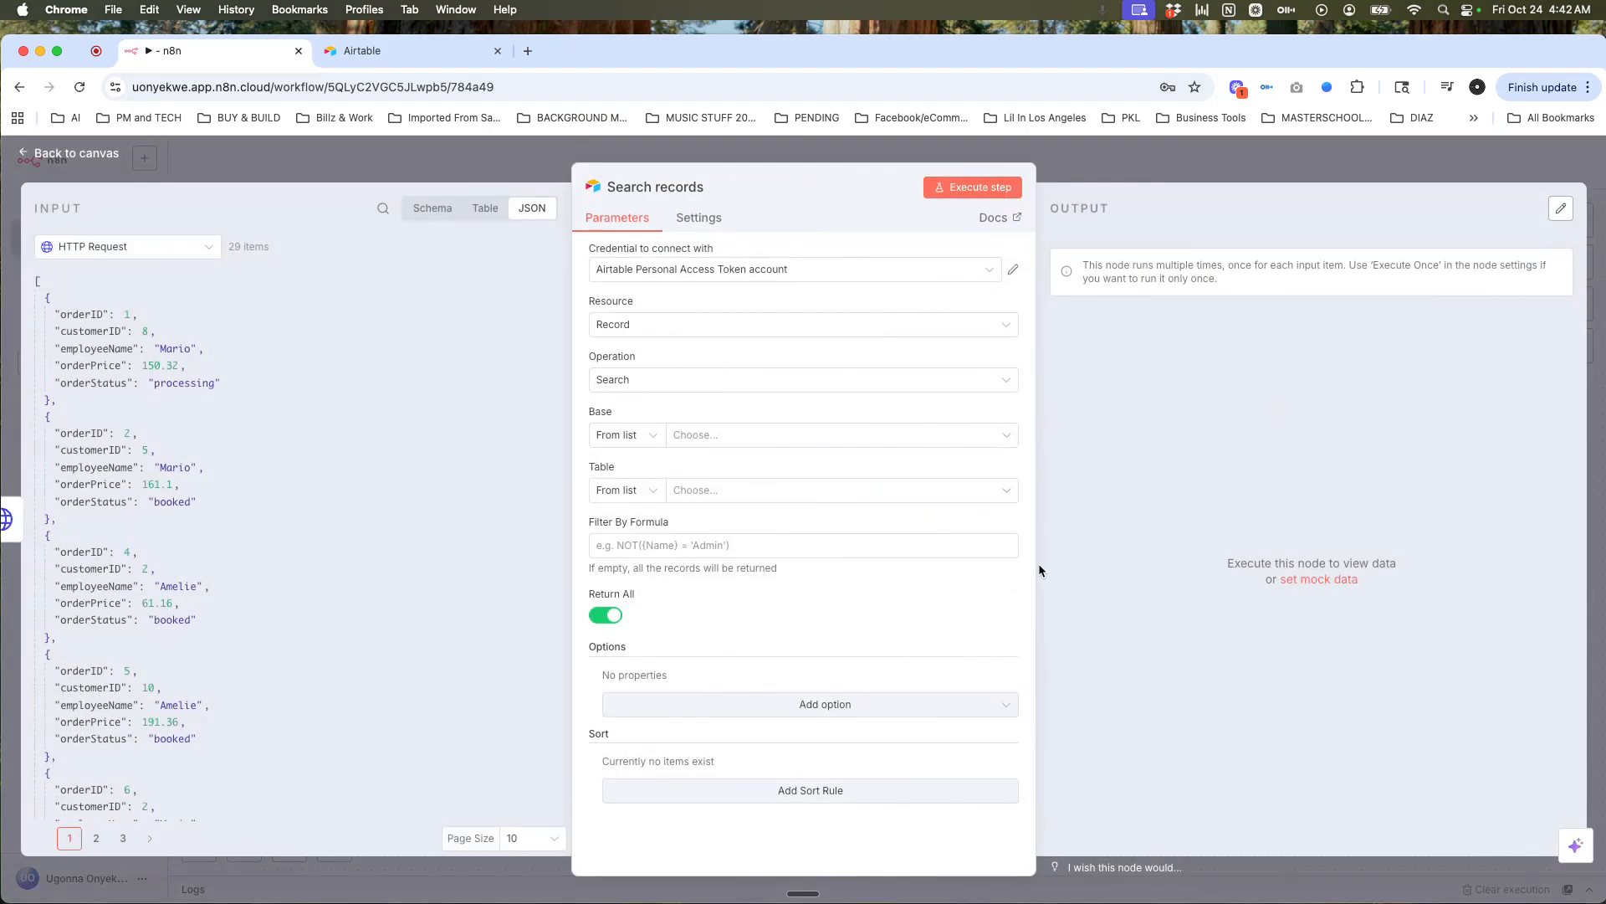
left_click(1286, 171)
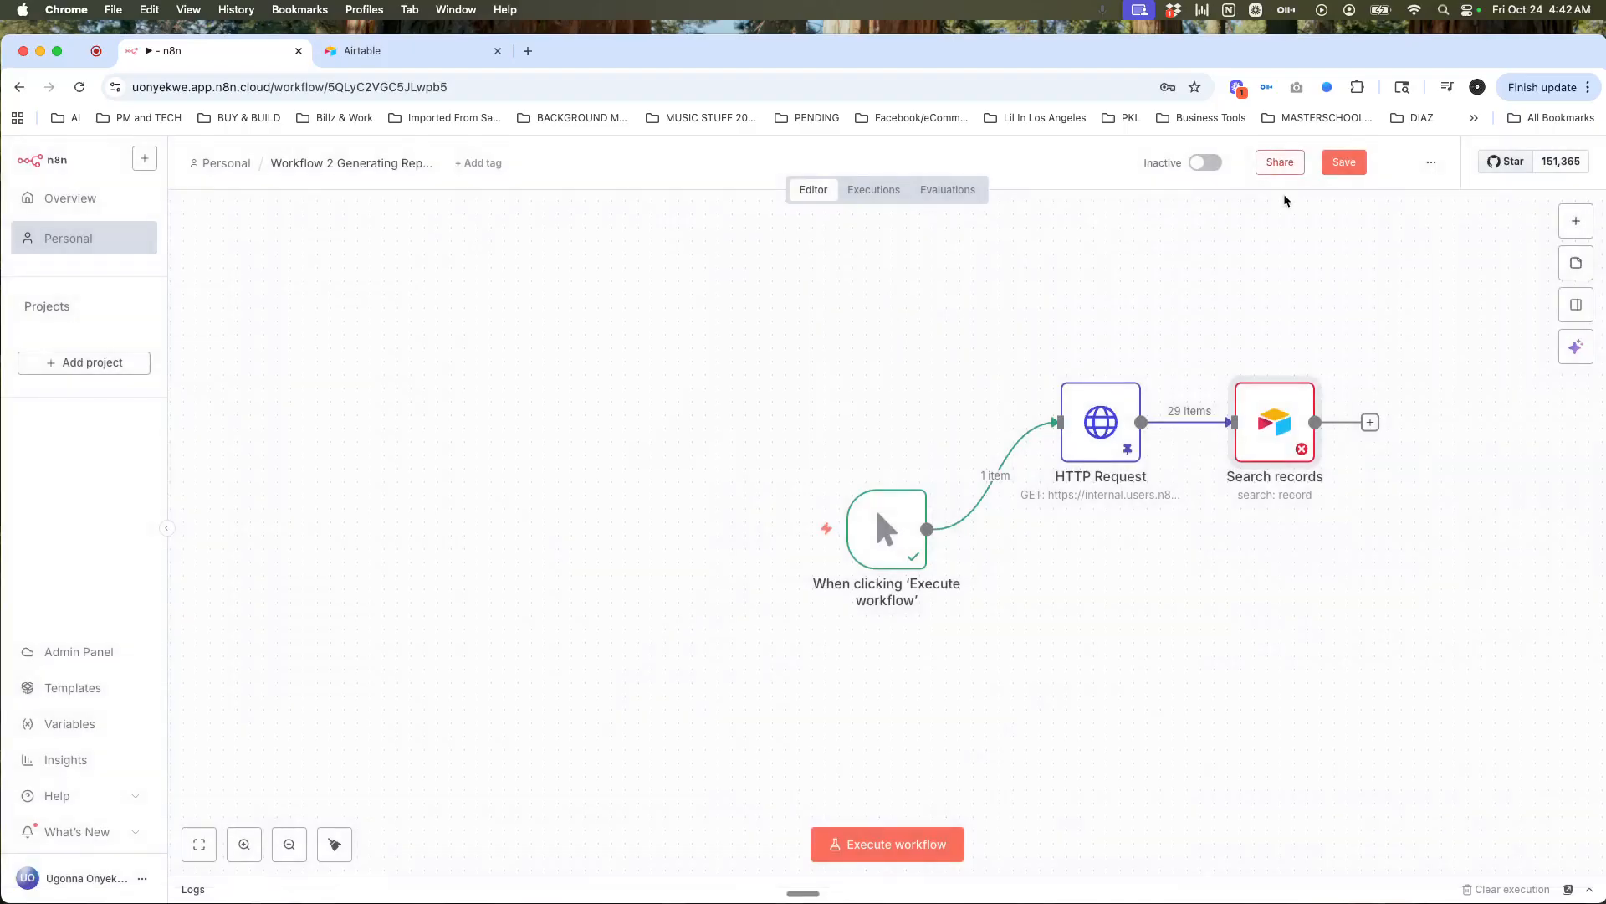
Step: Place Search records below HTTP Request and wire the manual trigger's output into it
mouse_move(1208, 421)
mouse_move(1251, 436)
left_click_drag(1264, 432, 1117, 620)
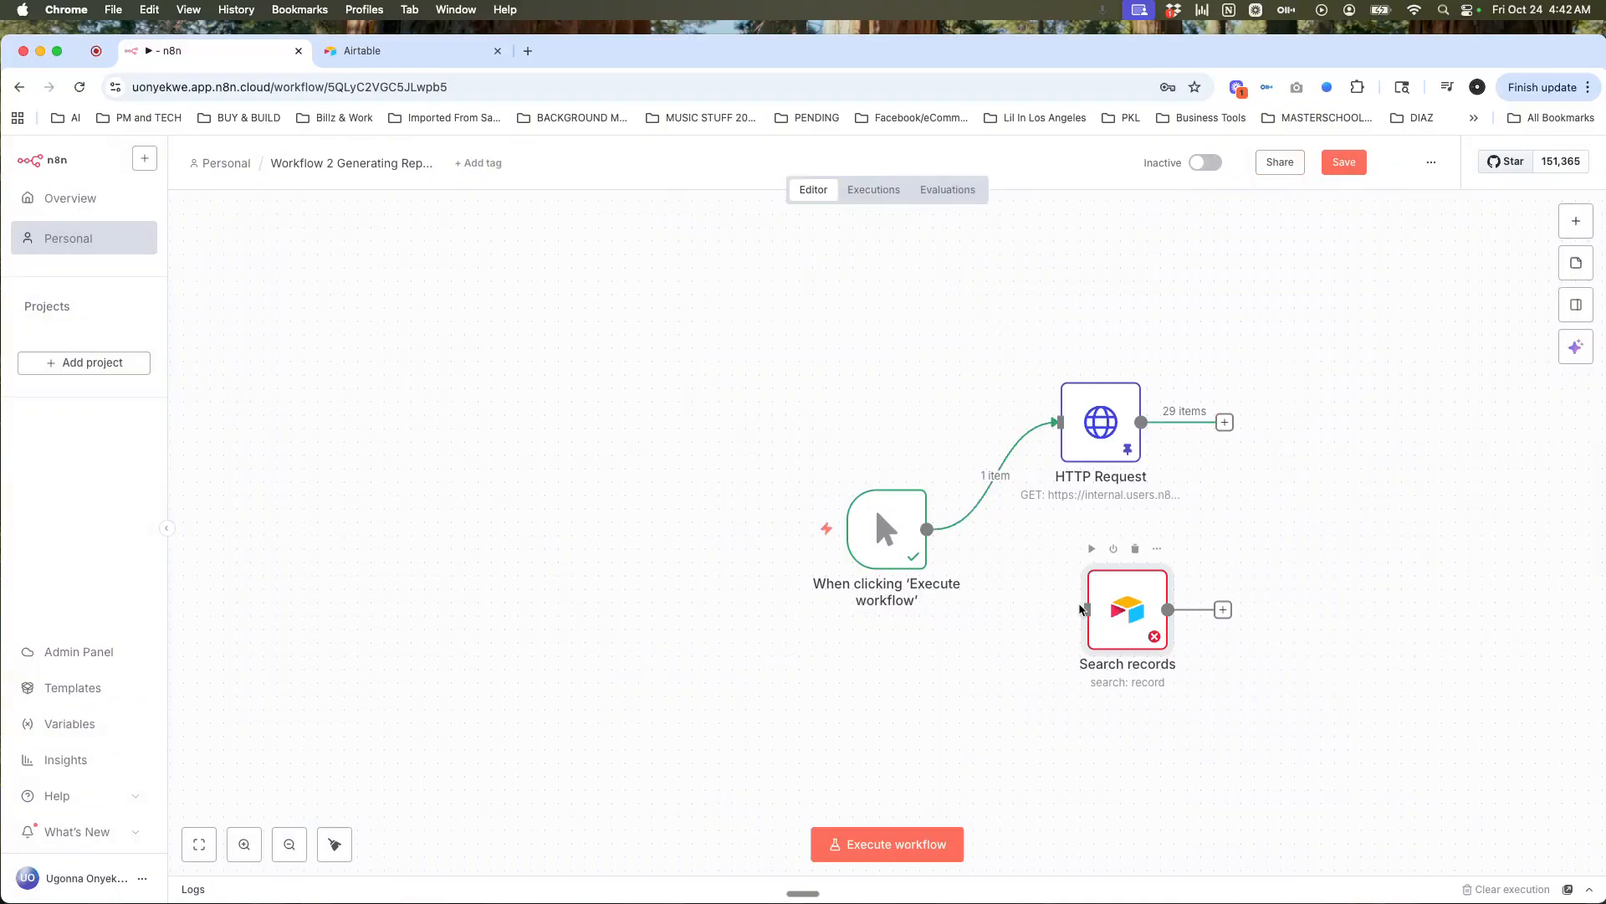
left_click_drag(927, 528, 1092, 615)
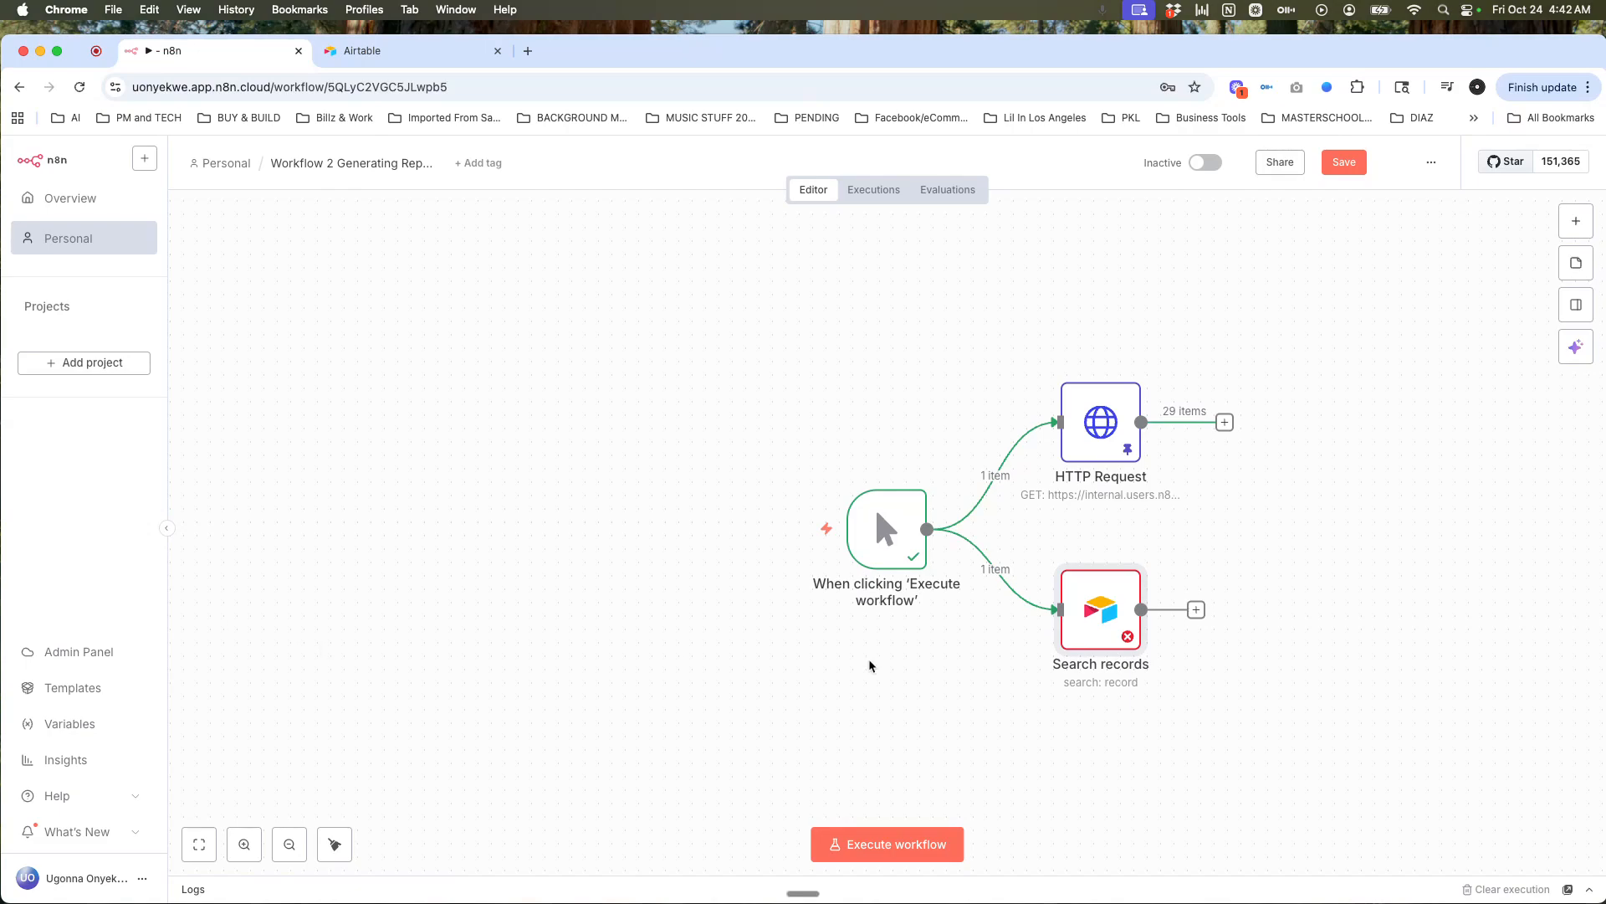
double_click(1094, 624)
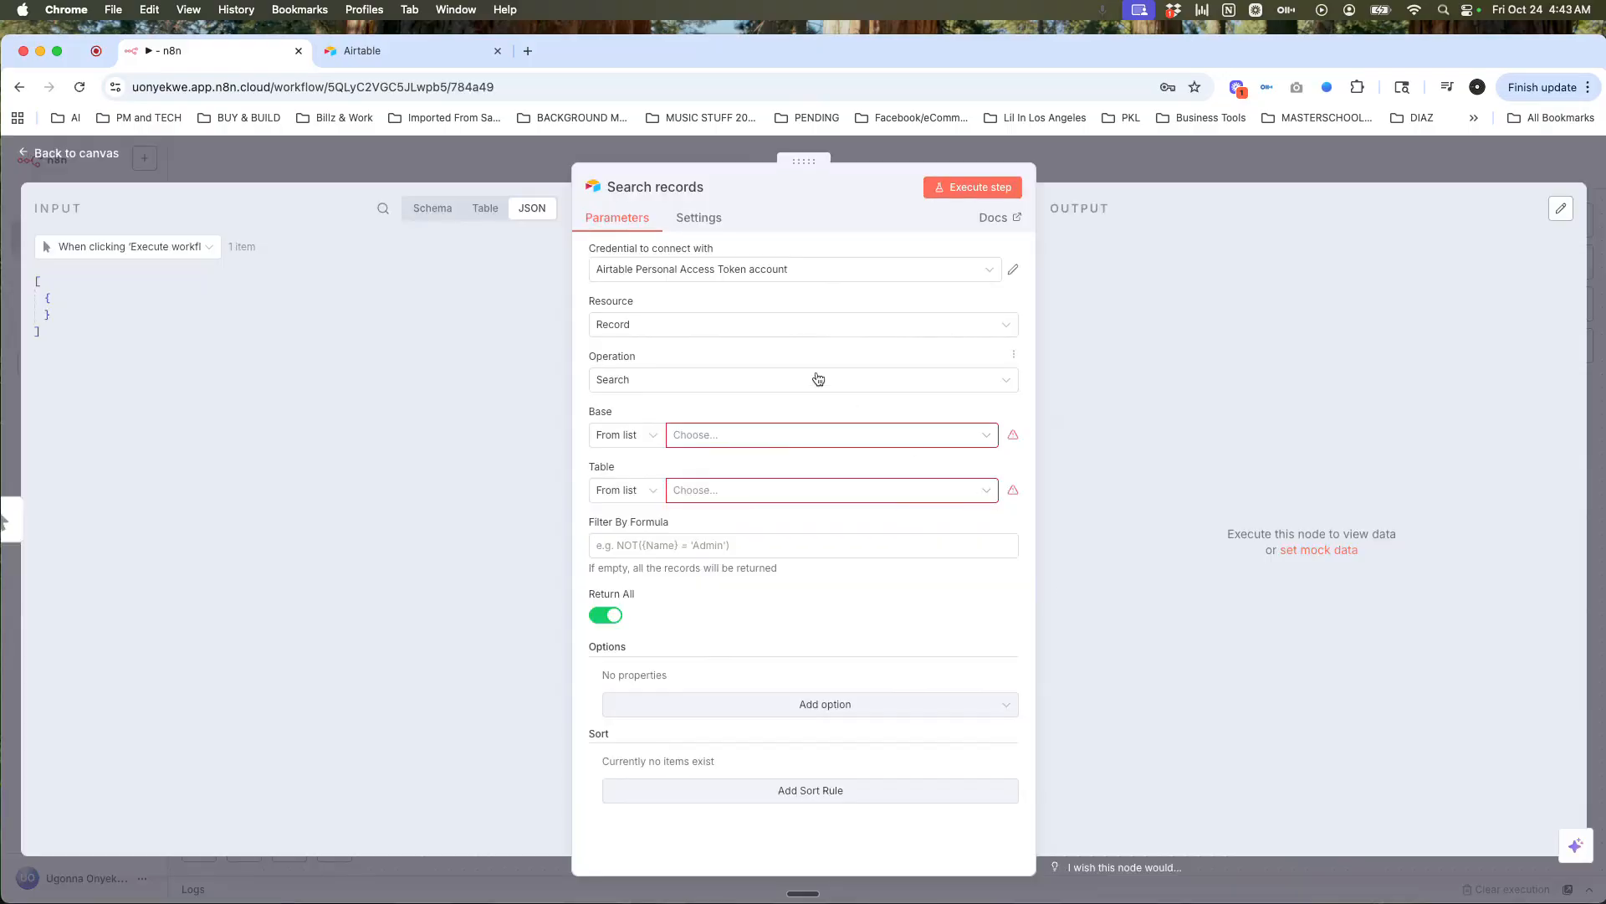
Step: Configure Search records with resource Record, operation Search, the second project base and the 'customer data' table
left_click(782, 328)
left_click(784, 329)
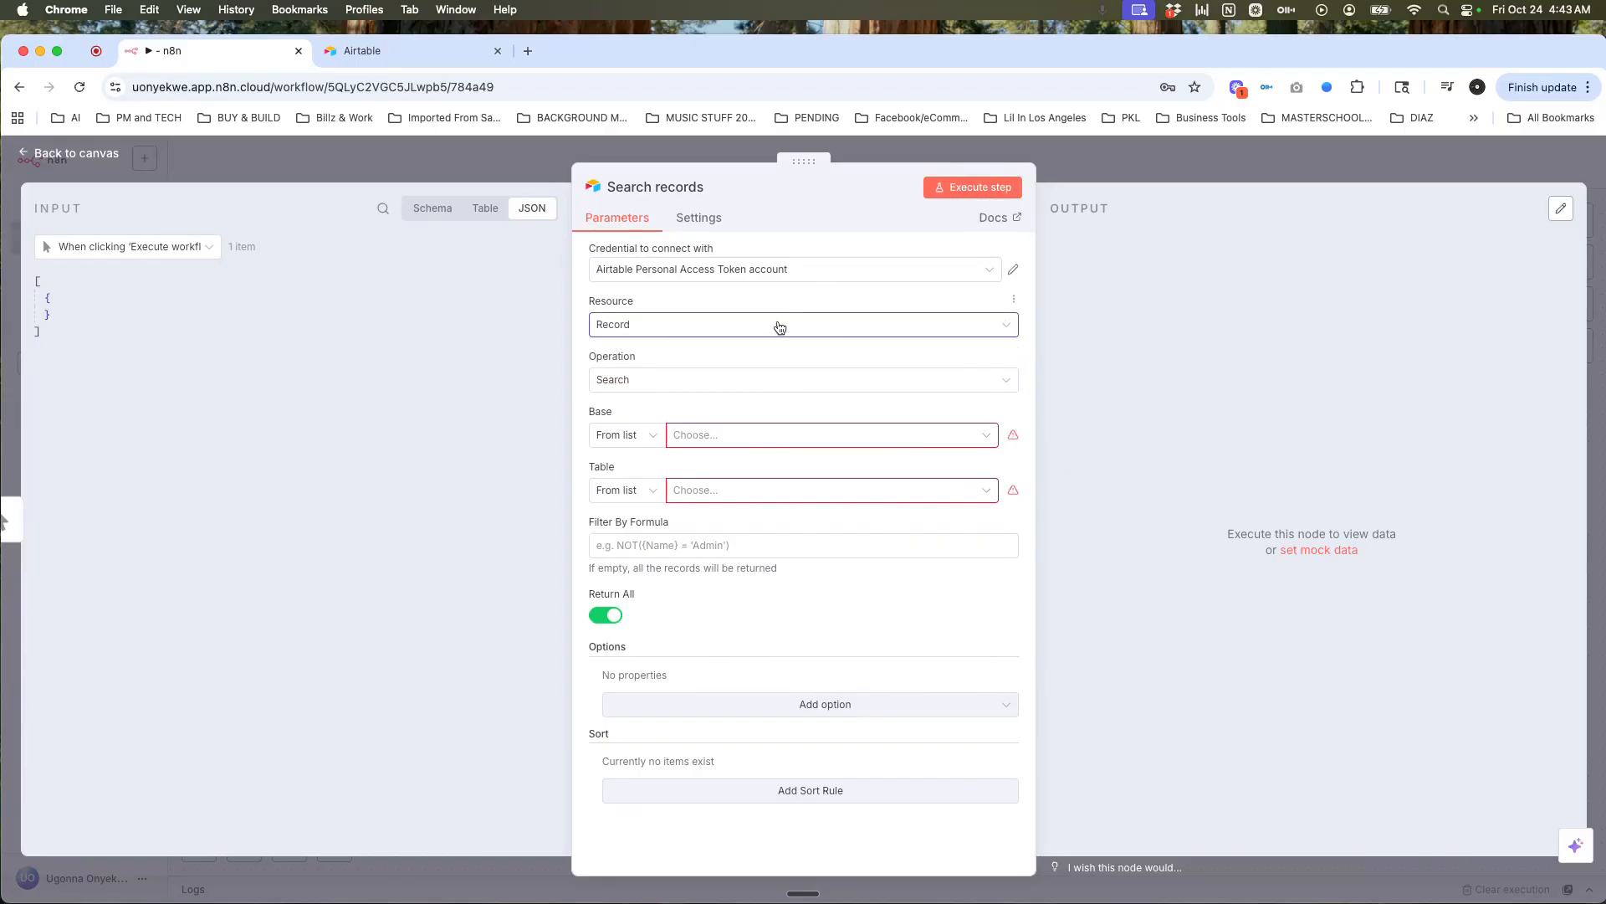
left_click(785, 385)
scroll(799, 521, "down", 1)
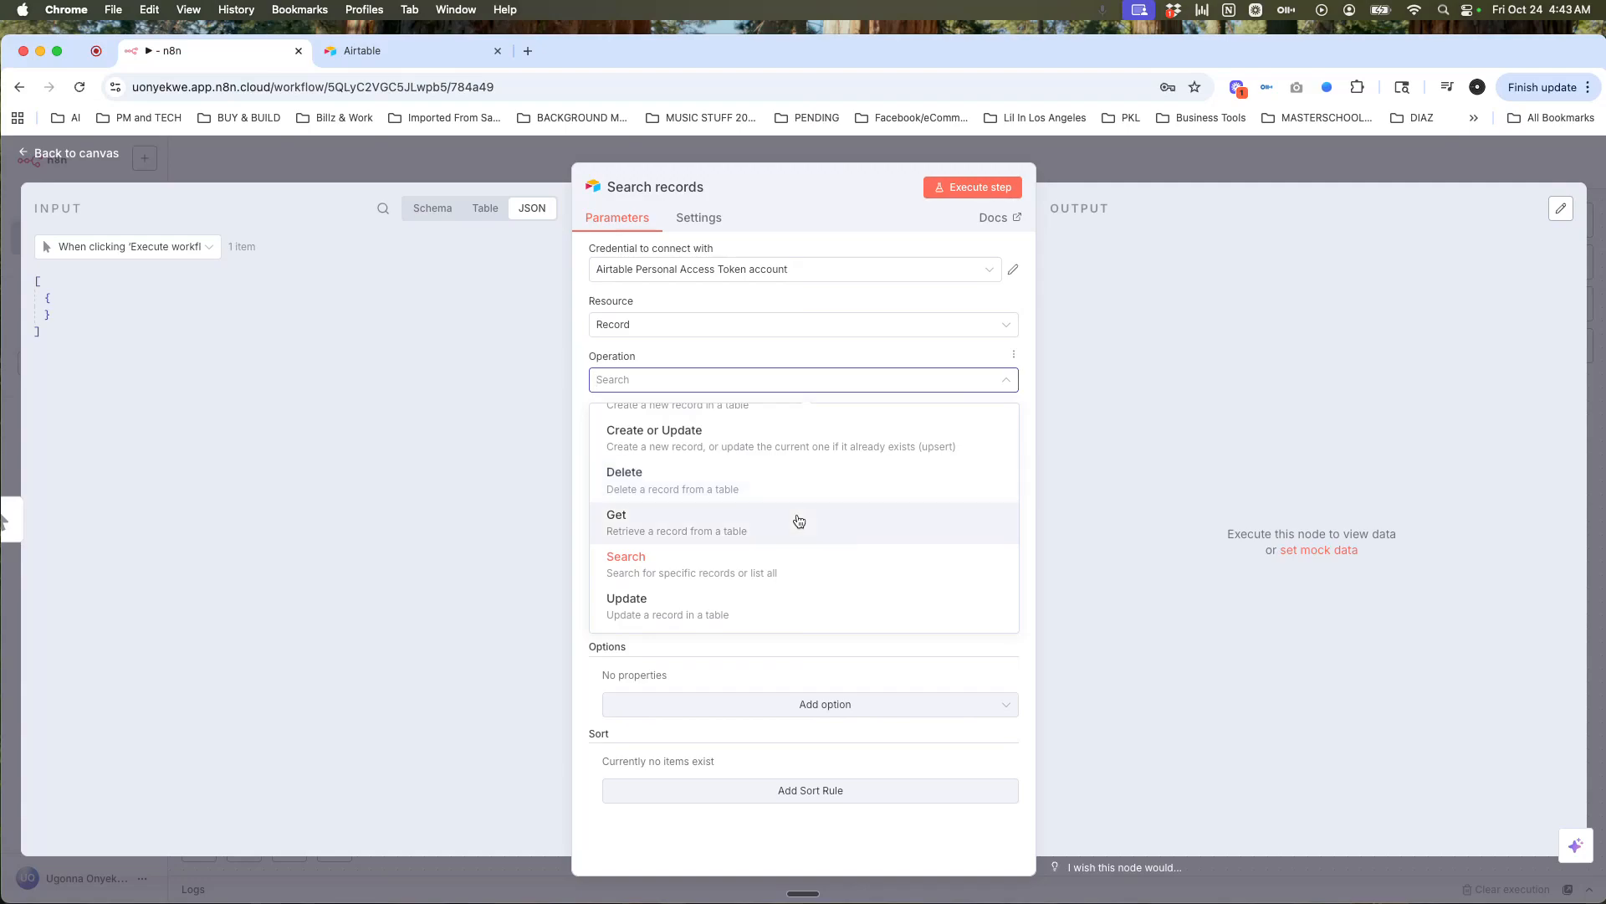
left_click(800, 562)
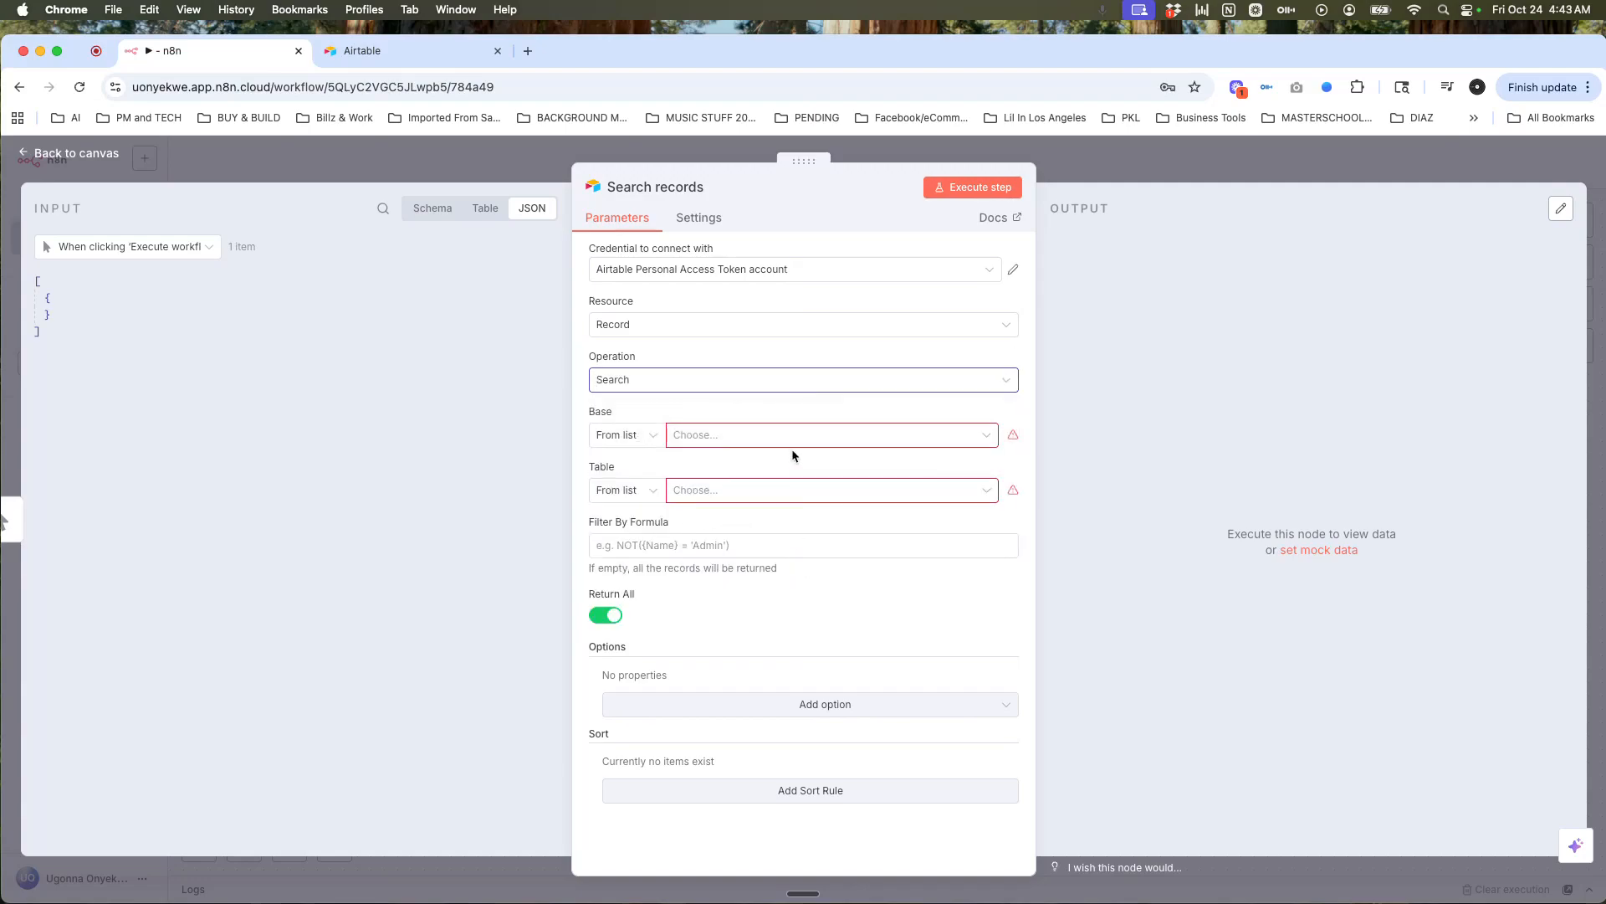
left_click(654, 437)
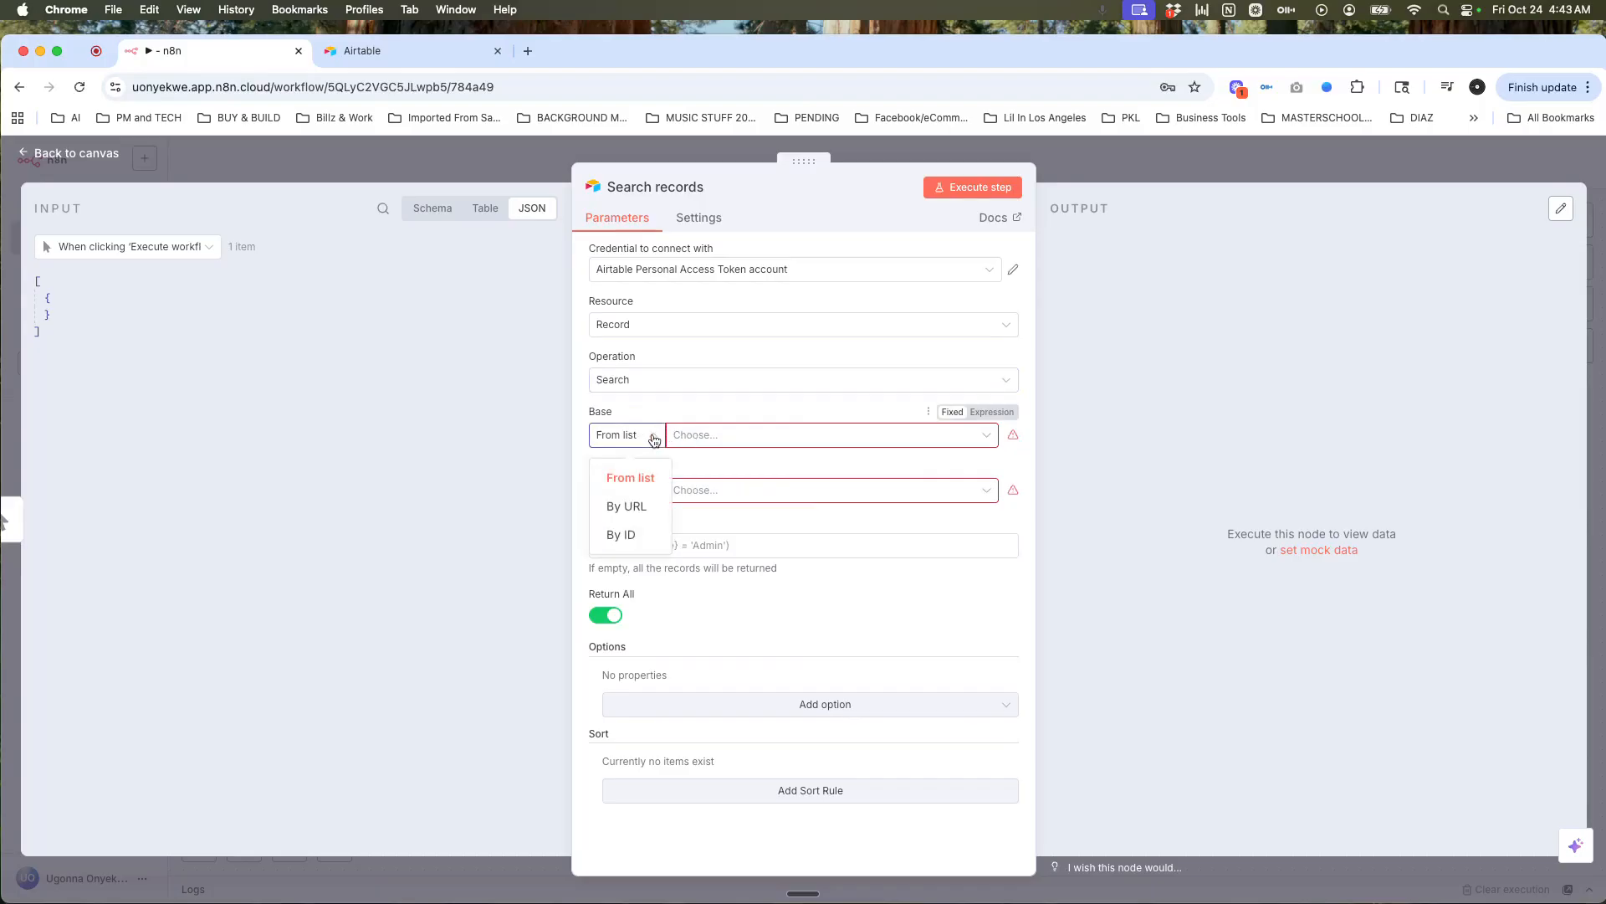
left_click(703, 442)
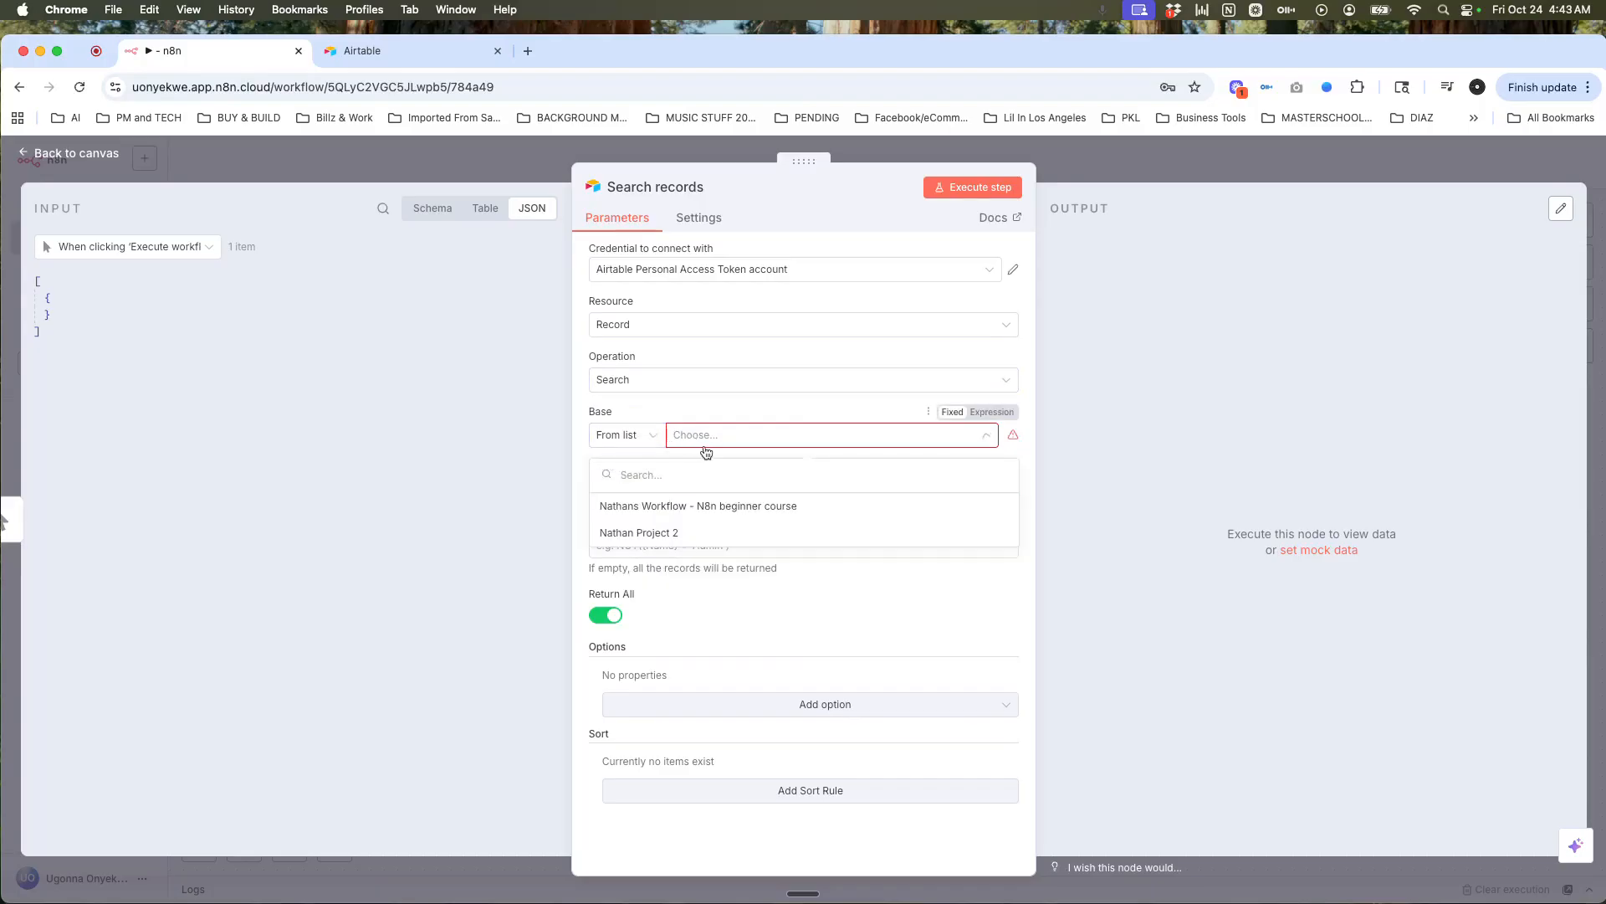
left_click(661, 533)
left_click(729, 492)
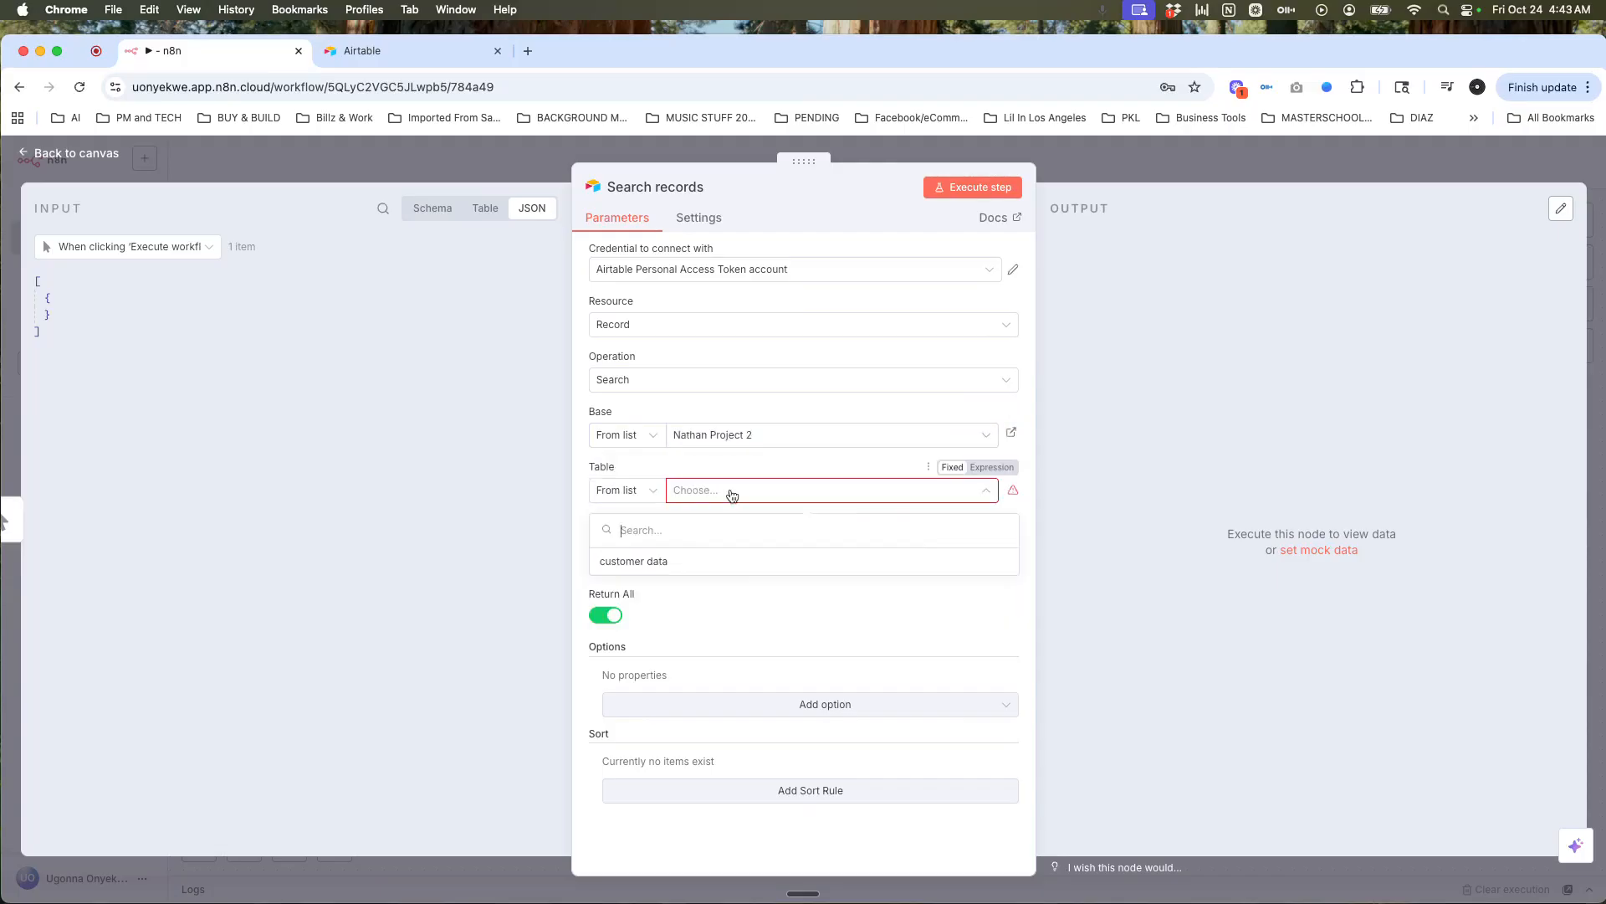
left_click(699, 569)
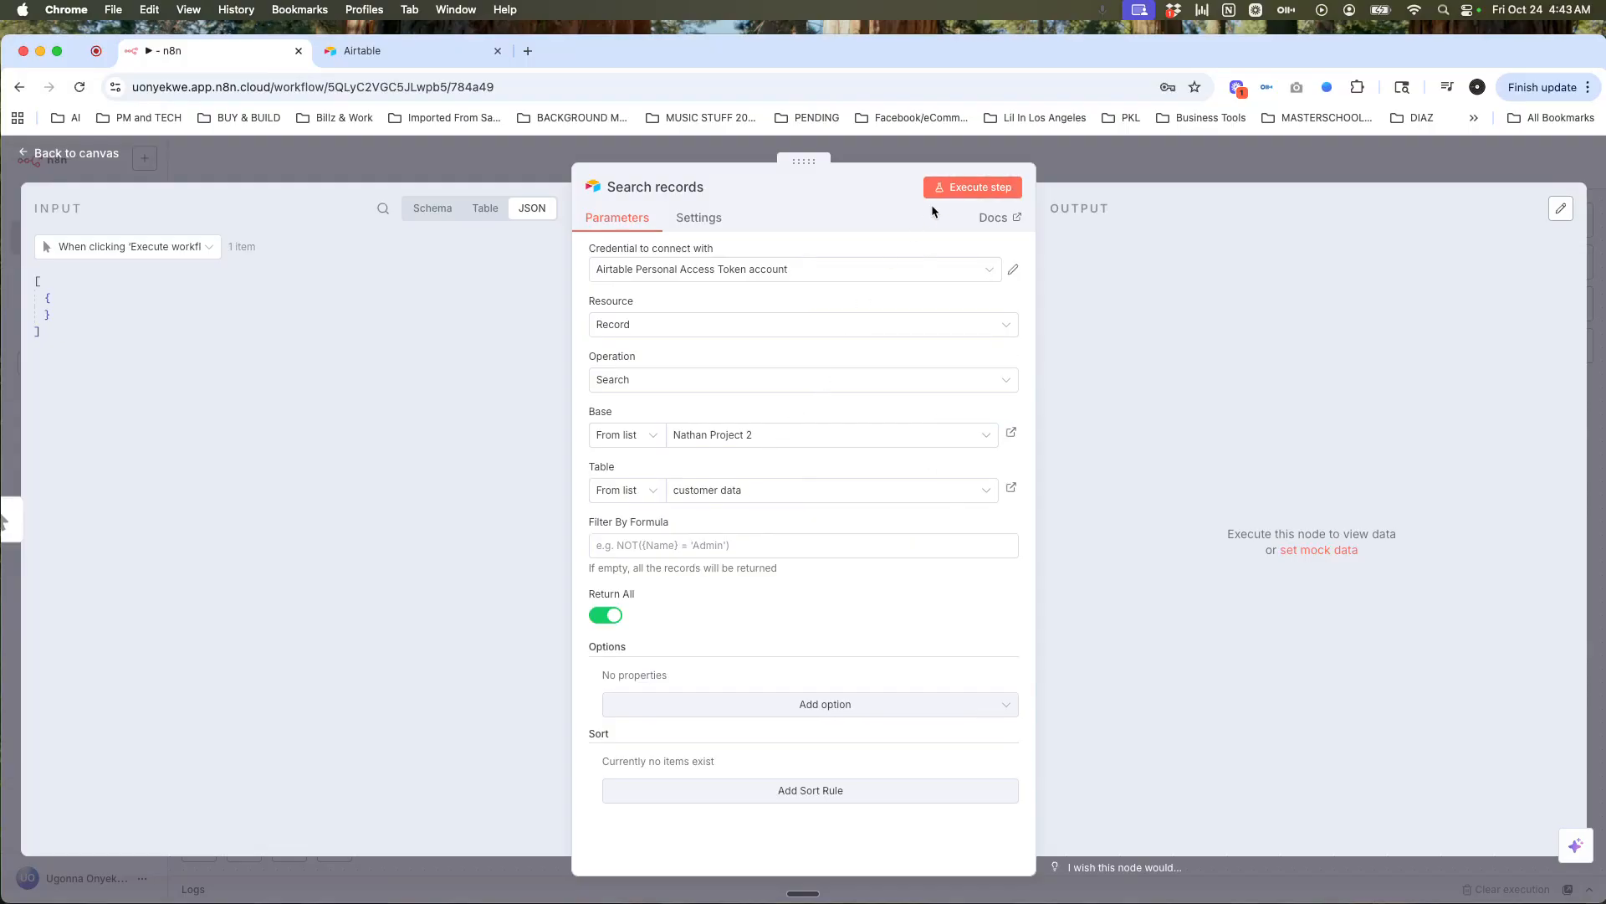
Step: Execute the search and review the 10 returned customer records
left_click(951, 191)
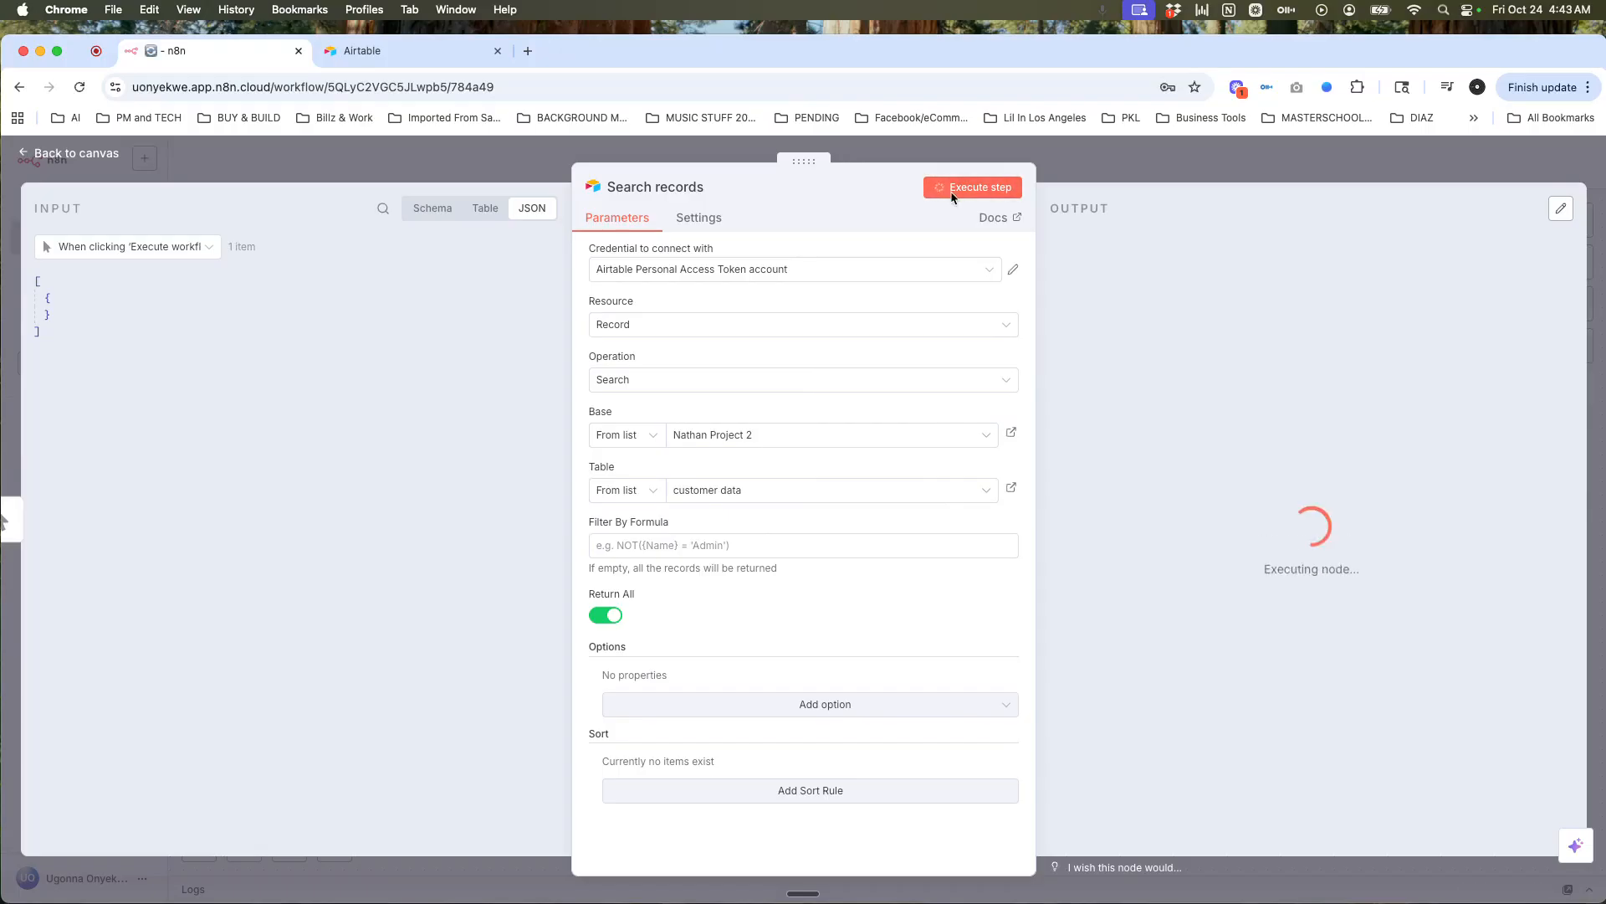
scroll(1218, 383, "right", 8)
scroll(1218, 385, "right", 2)
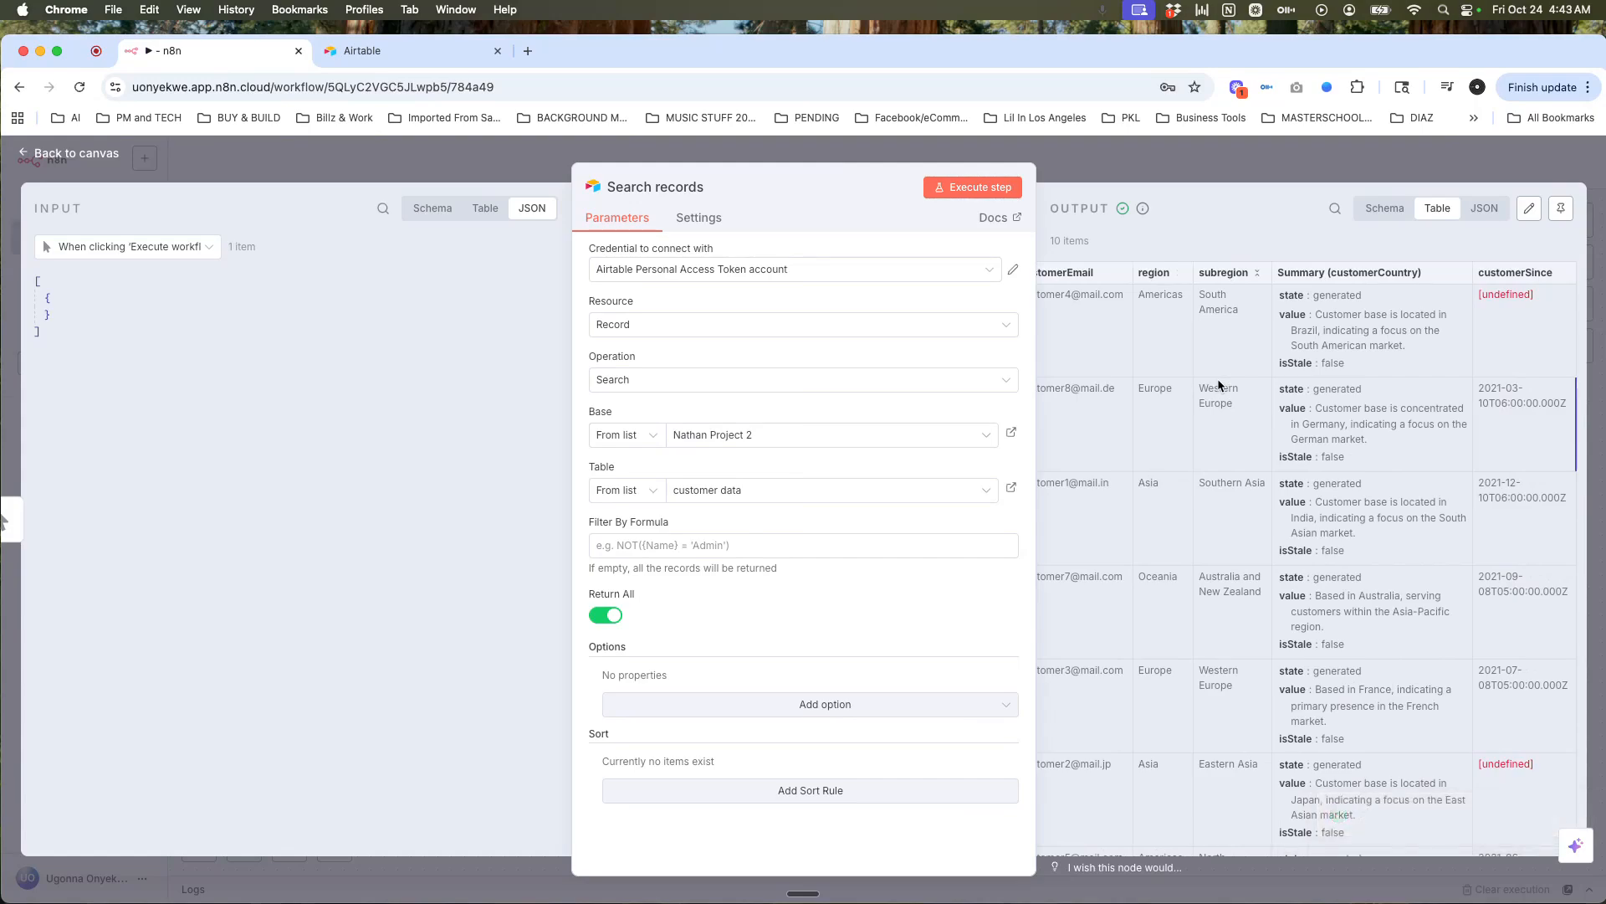
scroll(1218, 385, "left", 10)
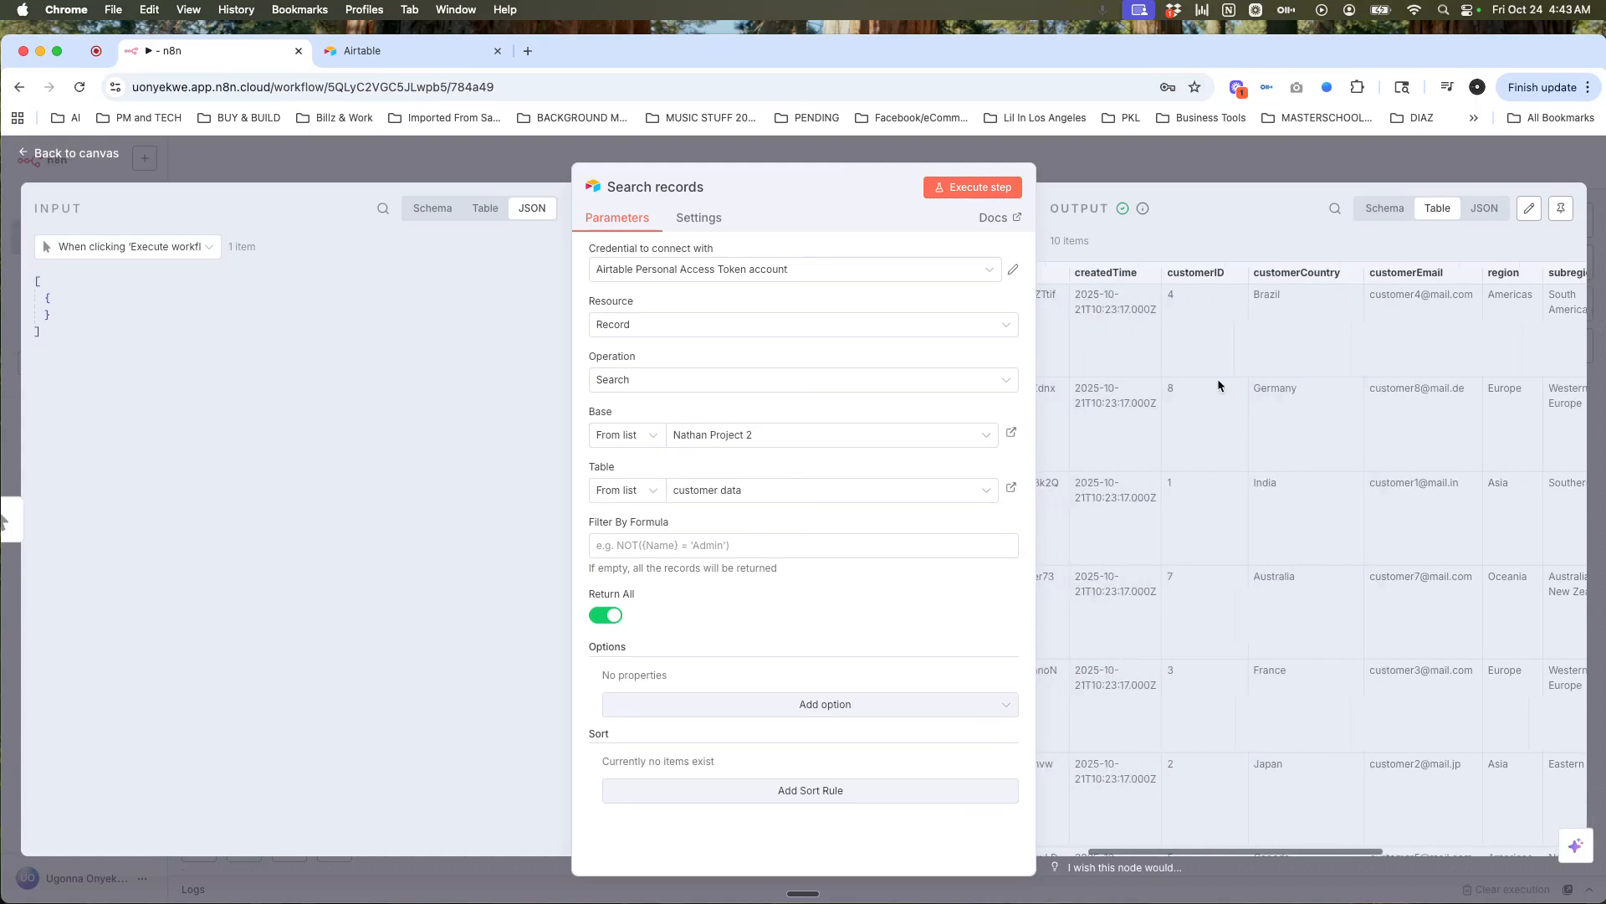
scroll(1219, 386, "left", 2)
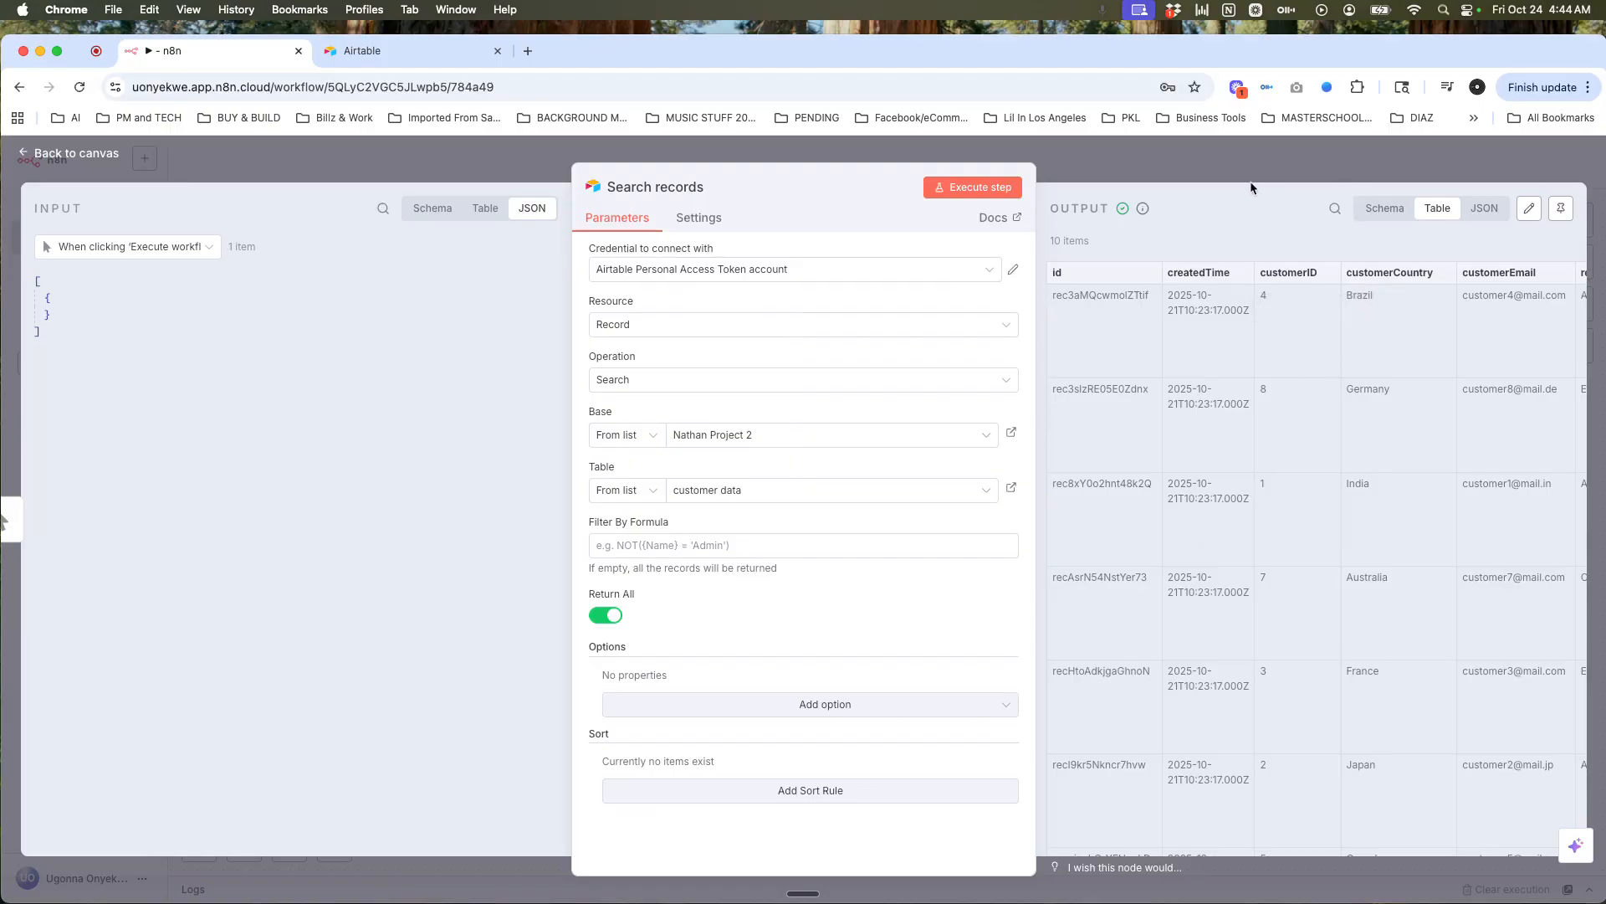
left_click(1249, 157)
Step: Check the HTTP Request node, then pin Search records' 10 customer records as test data
double_click(1099, 435)
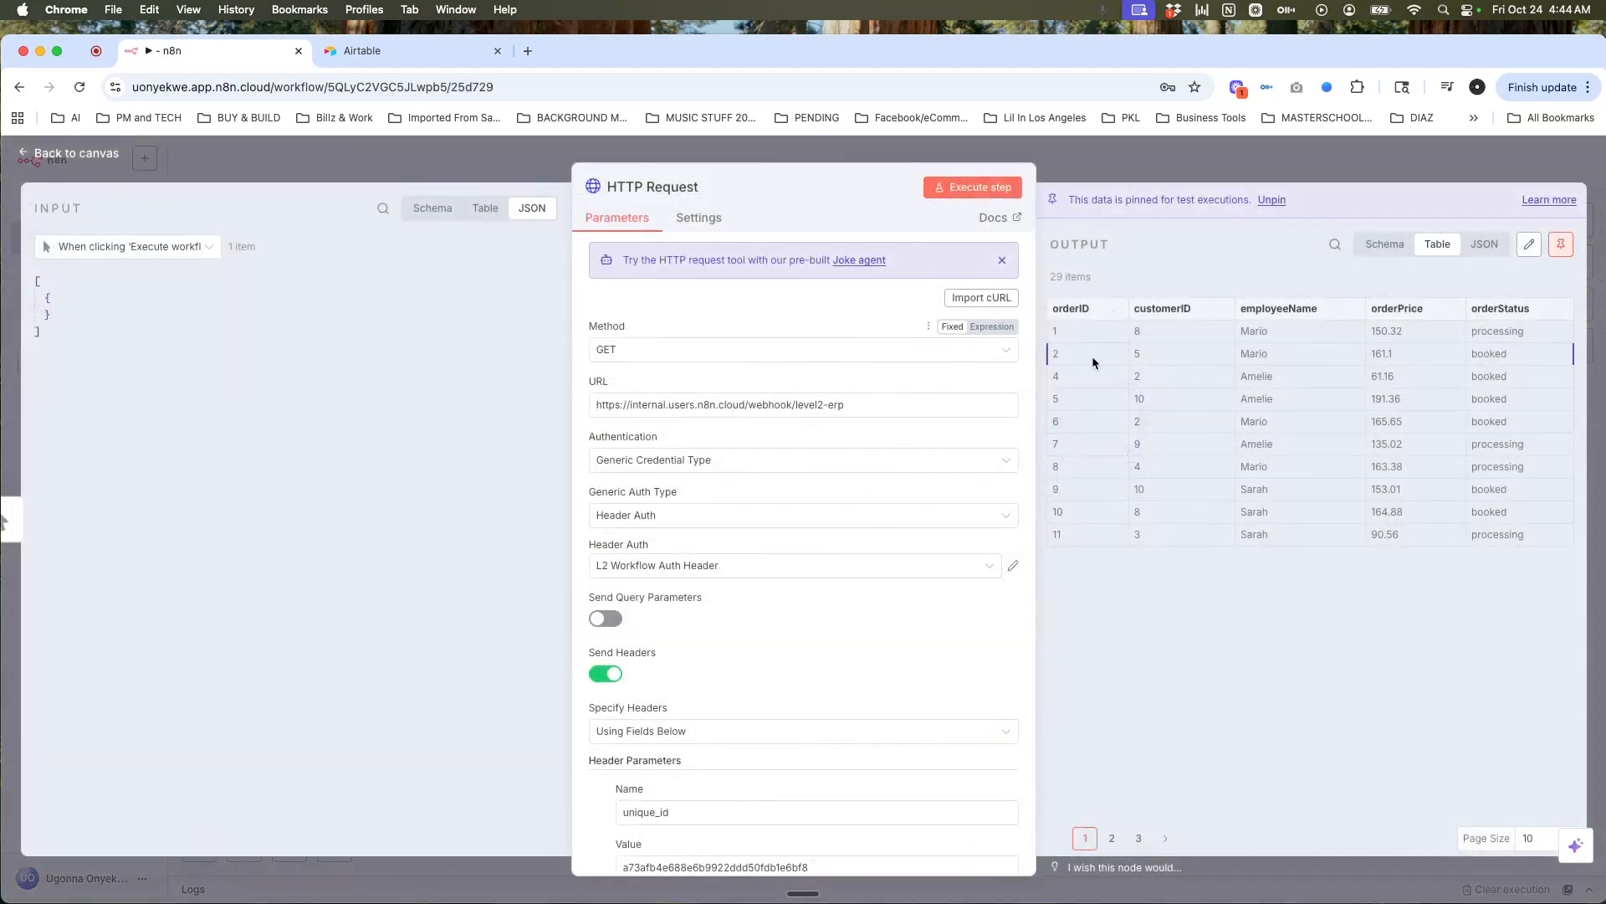
left_click(1169, 159)
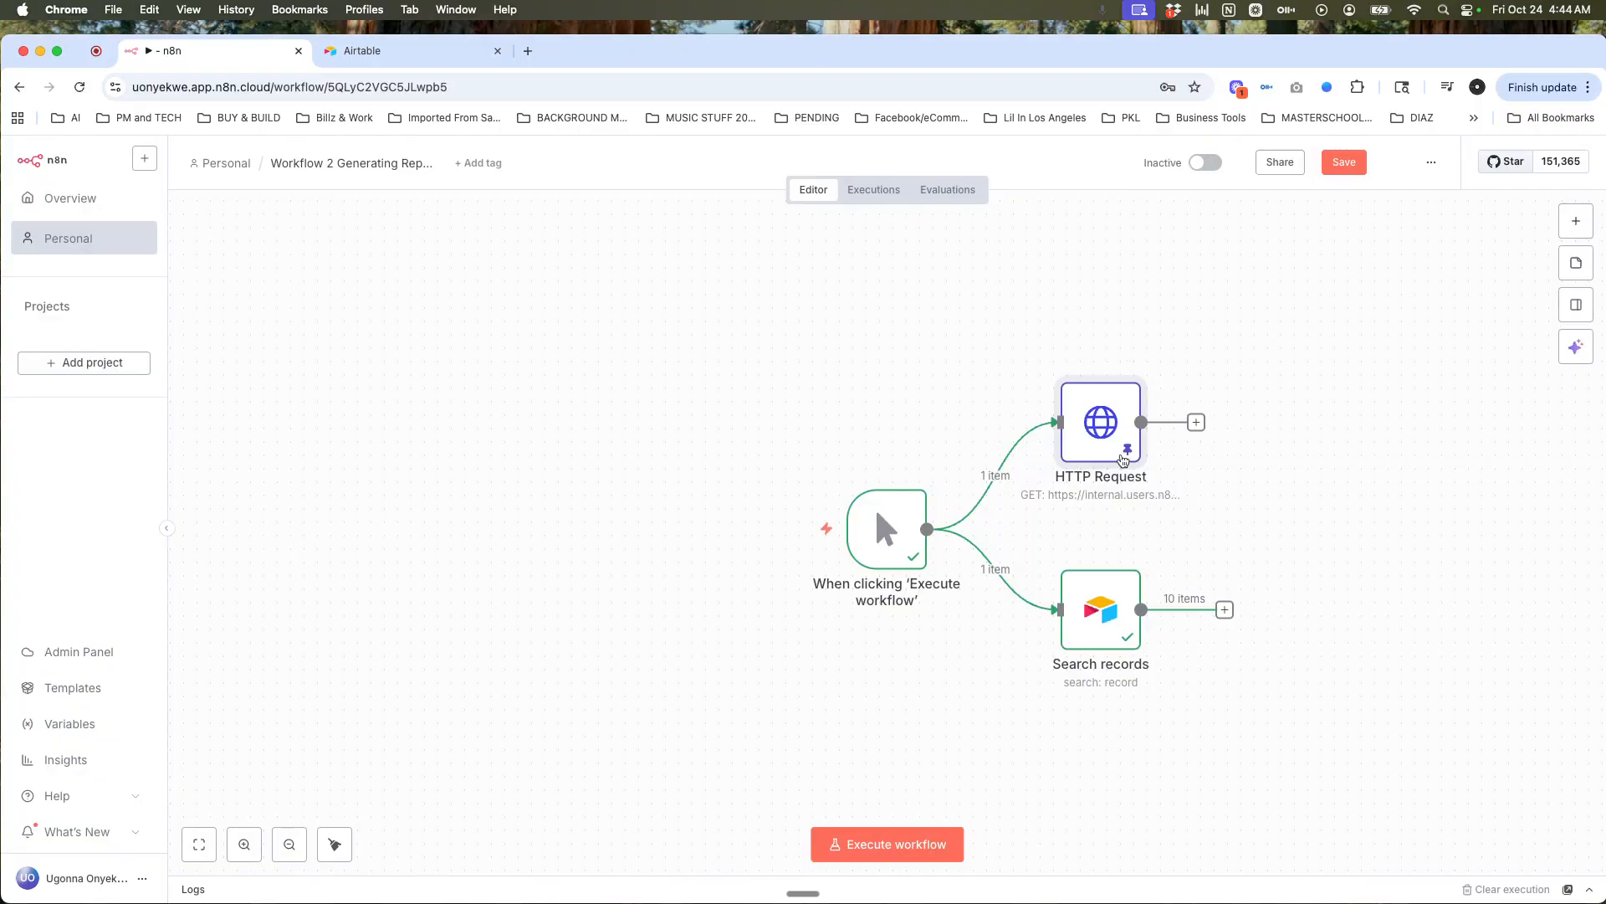
left_click(1109, 589)
double_click(1108, 589)
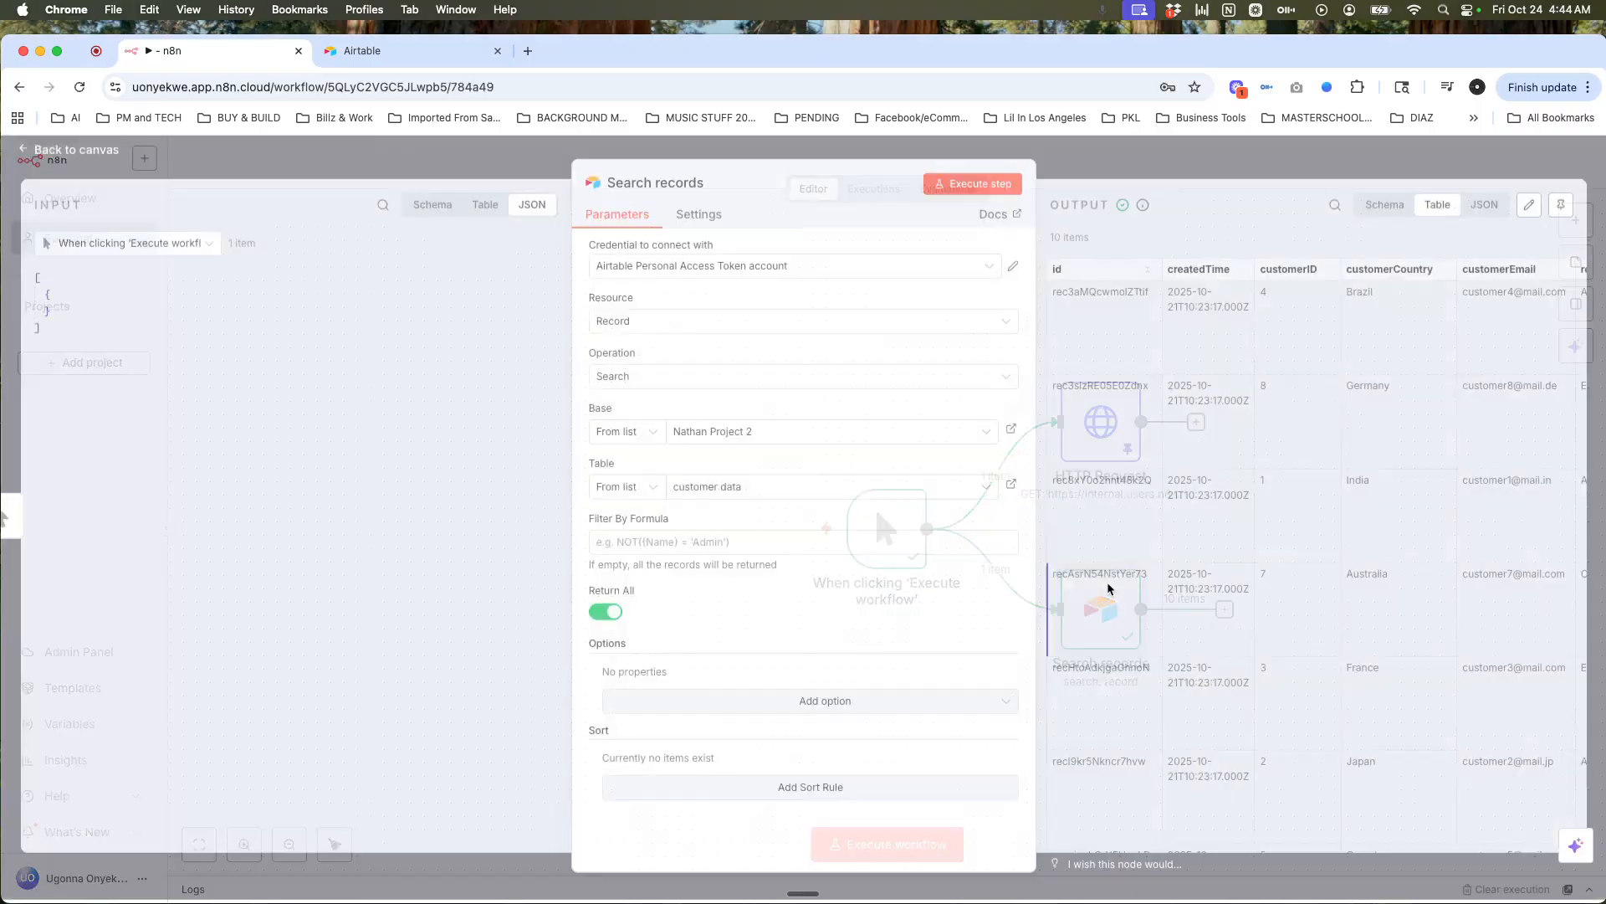
left_click(1561, 208)
left_click(1441, 170)
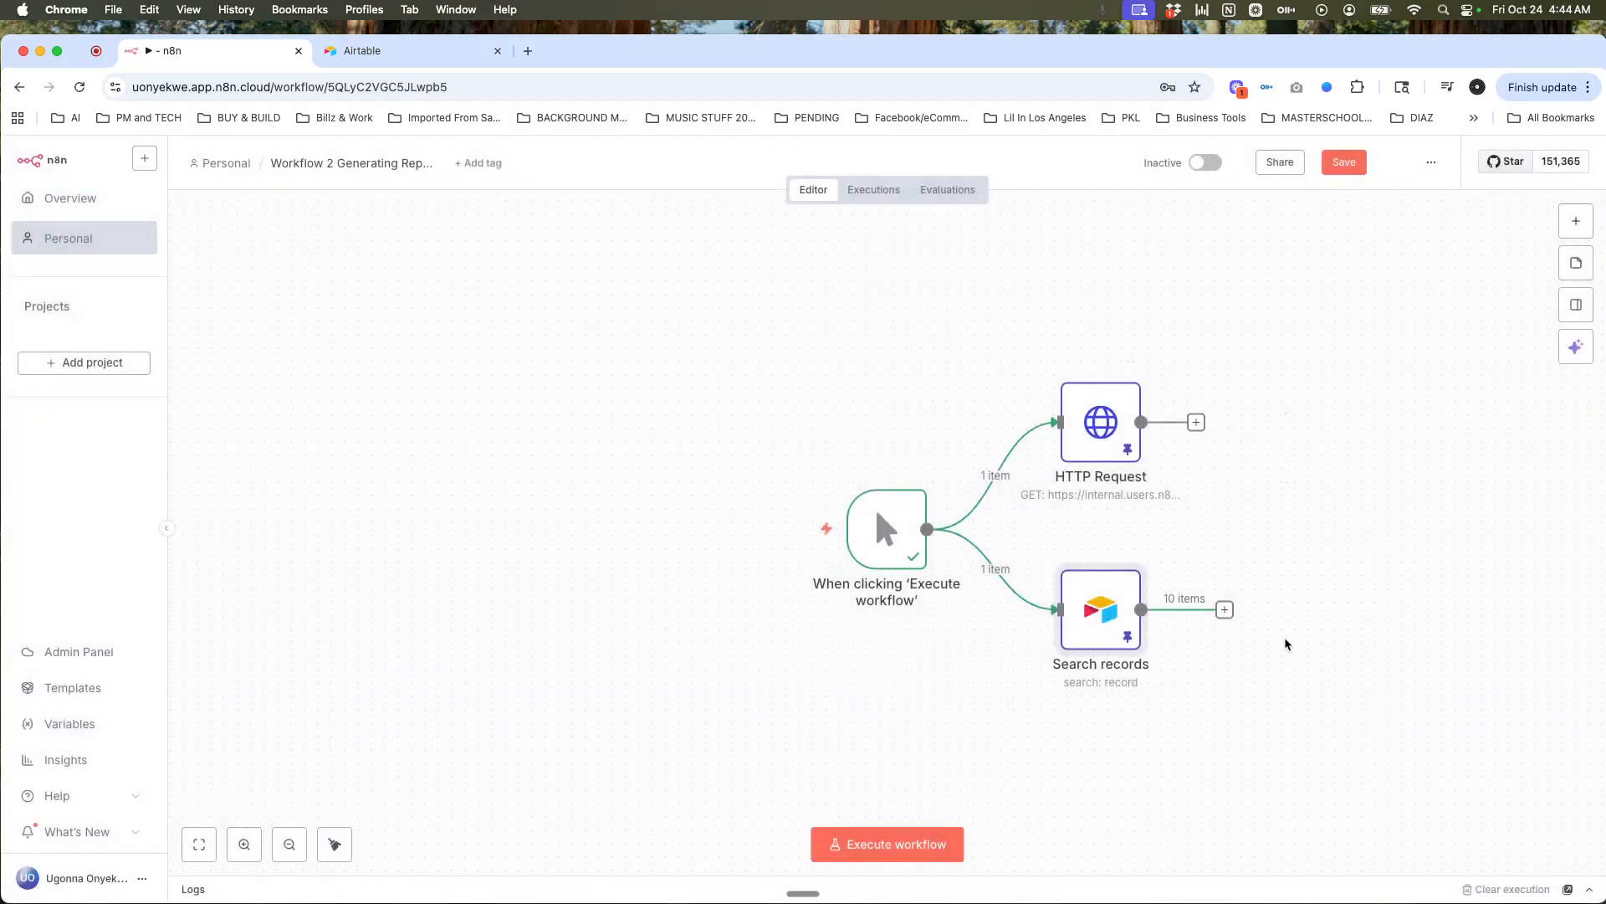
left_click(1225, 610)
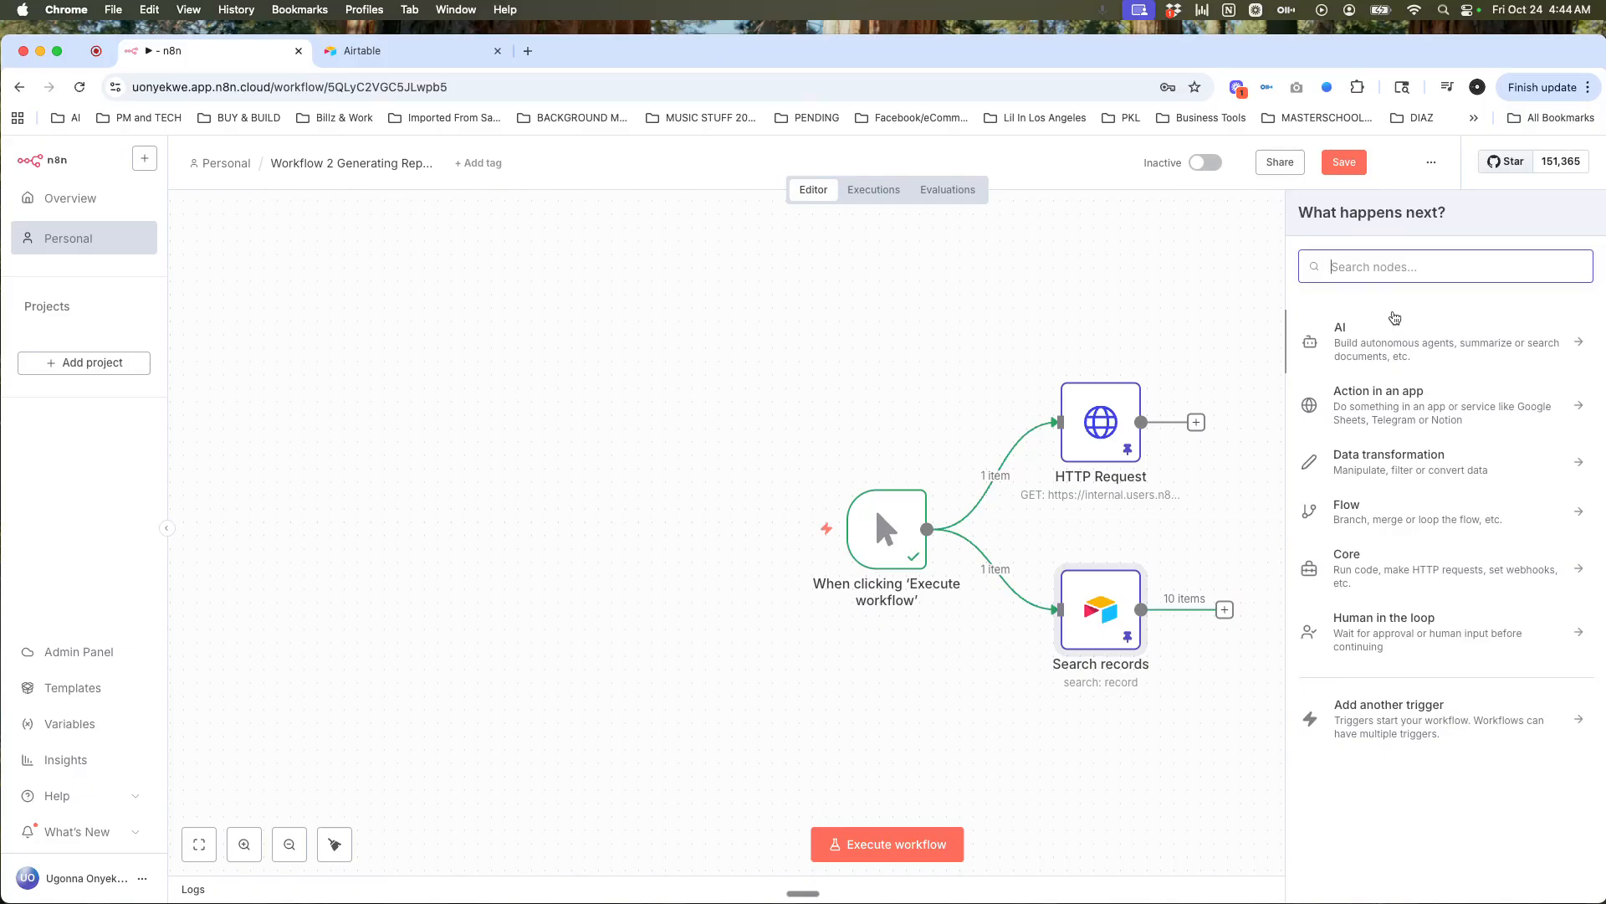
Step: Add a Merge node in Combine mode matching on customerID, with Keep Matches output
type("merge")
left_click(1438, 333)
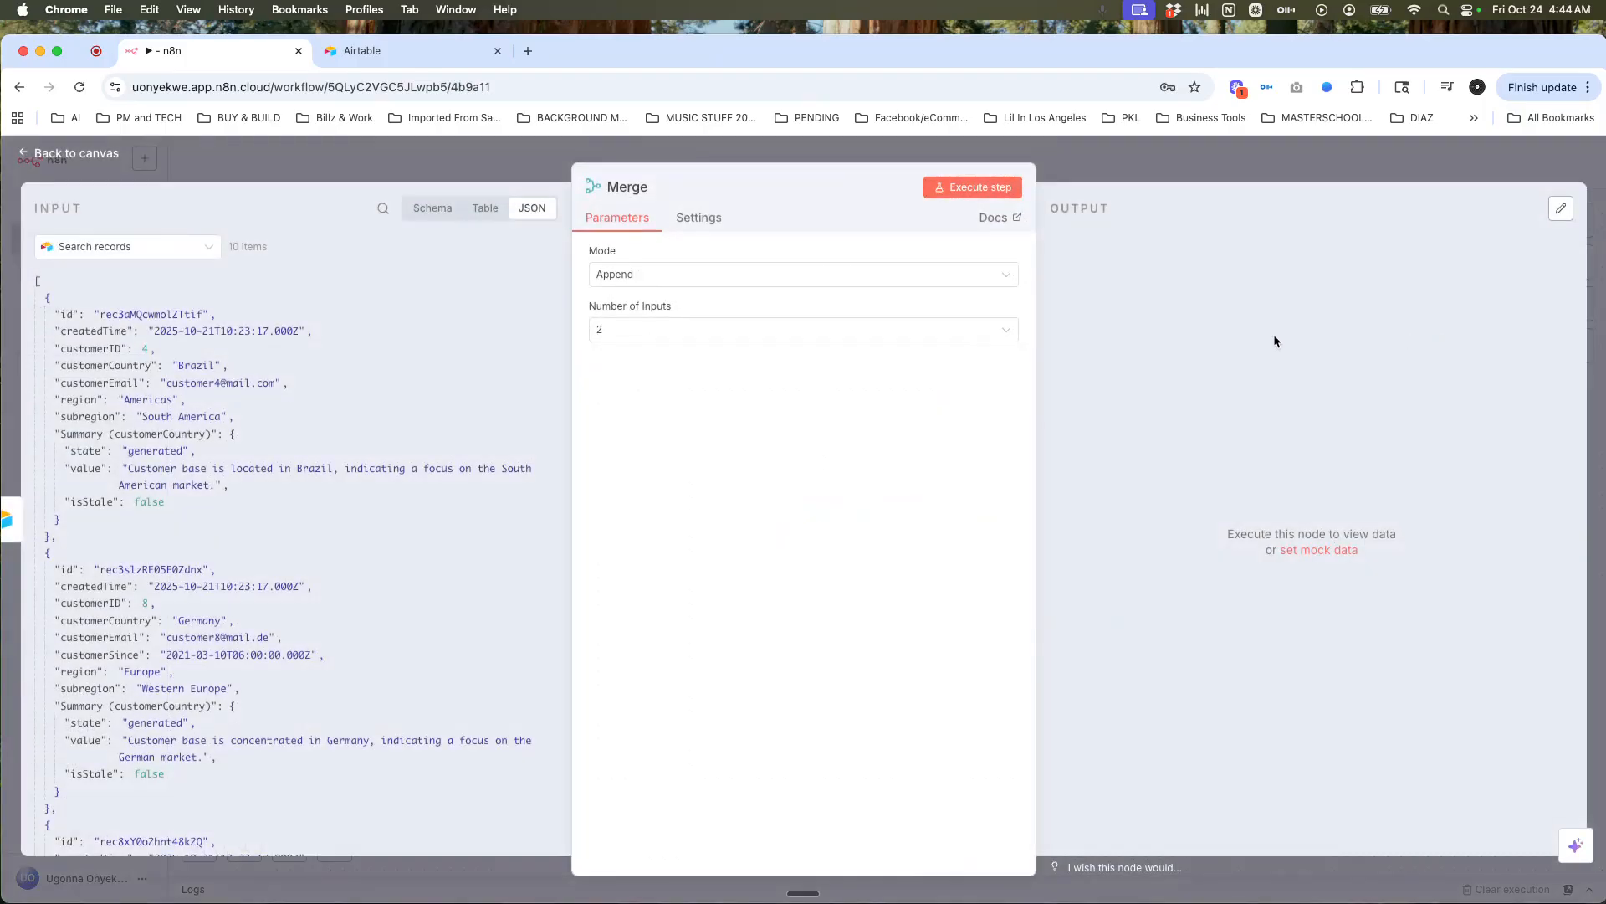
left_click(1002, 278)
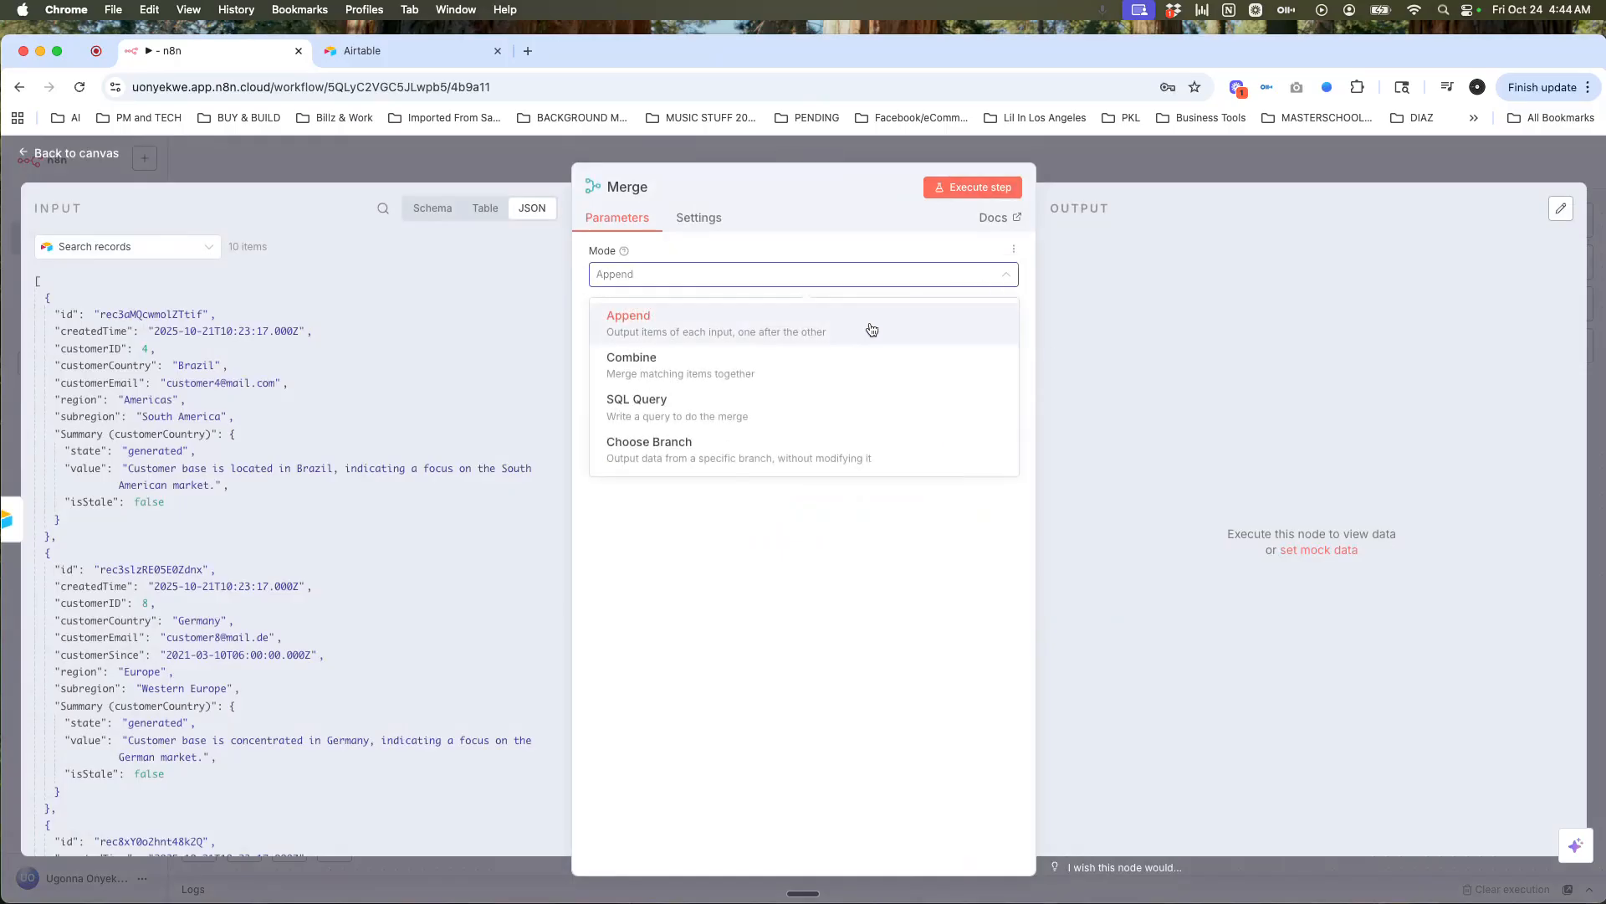
left_click(820, 373)
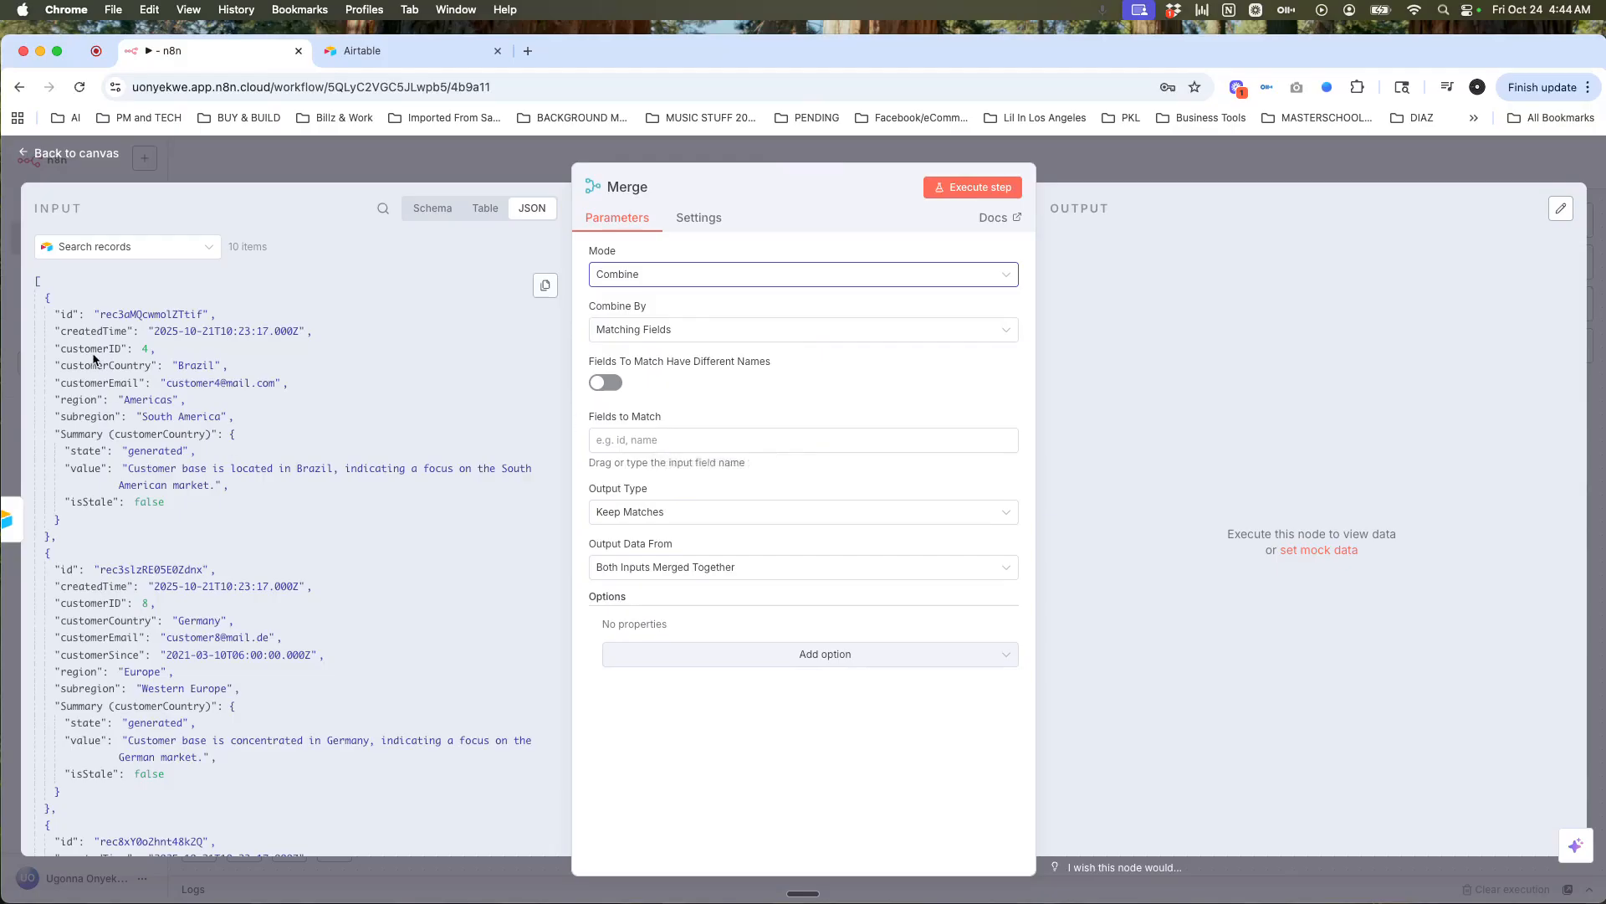
left_click_drag(93, 349, 632, 446)
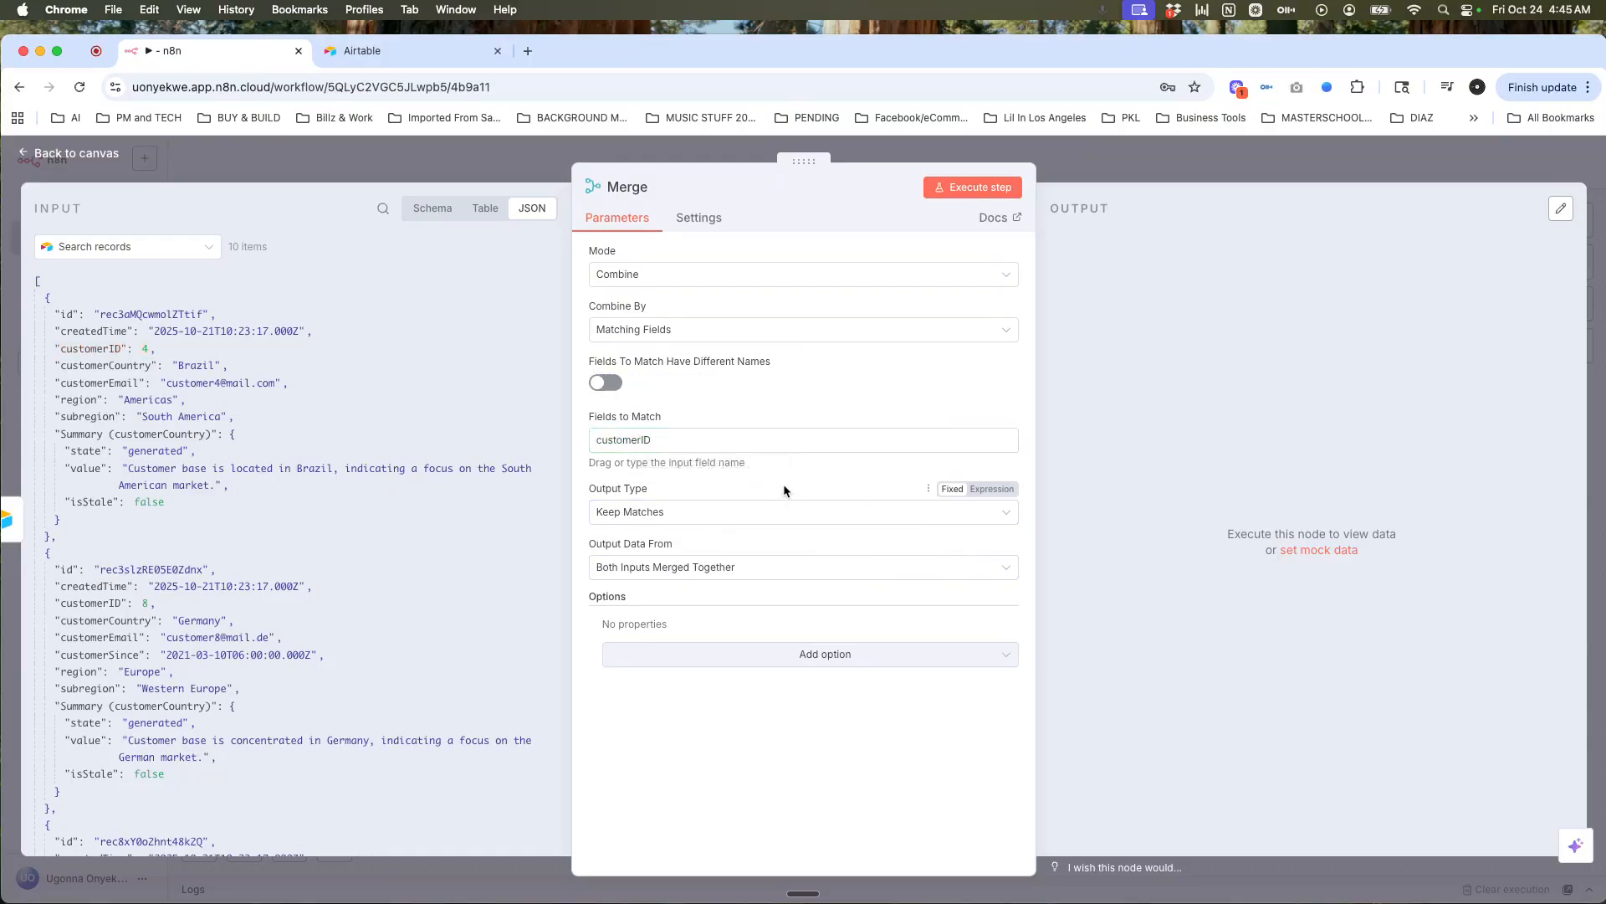
left_click(711, 513)
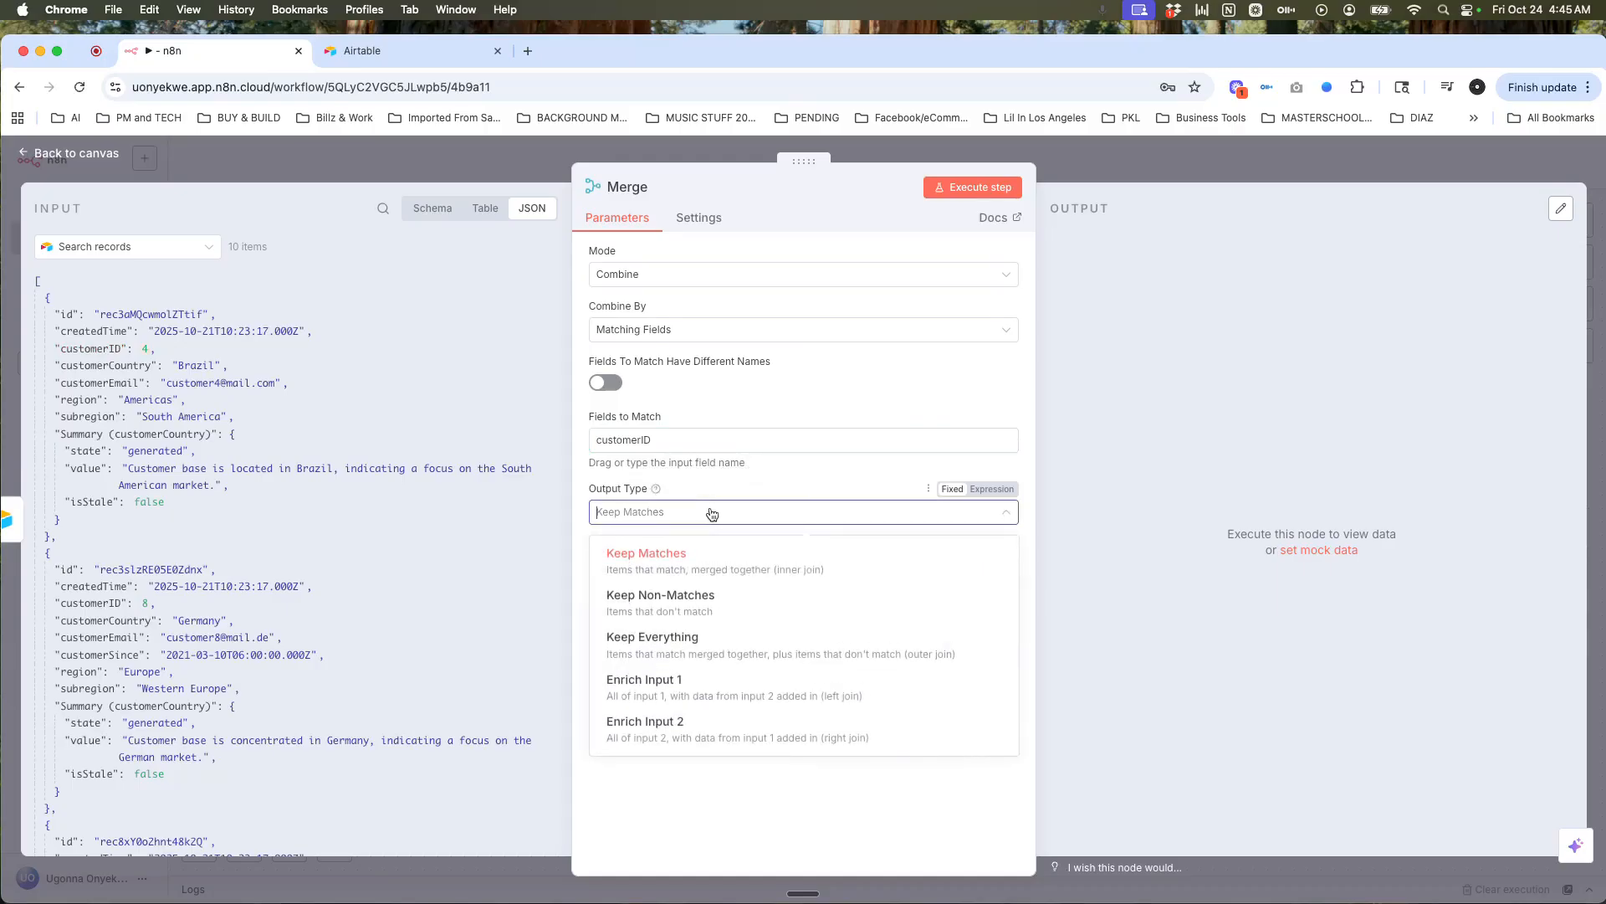
left_click(712, 513)
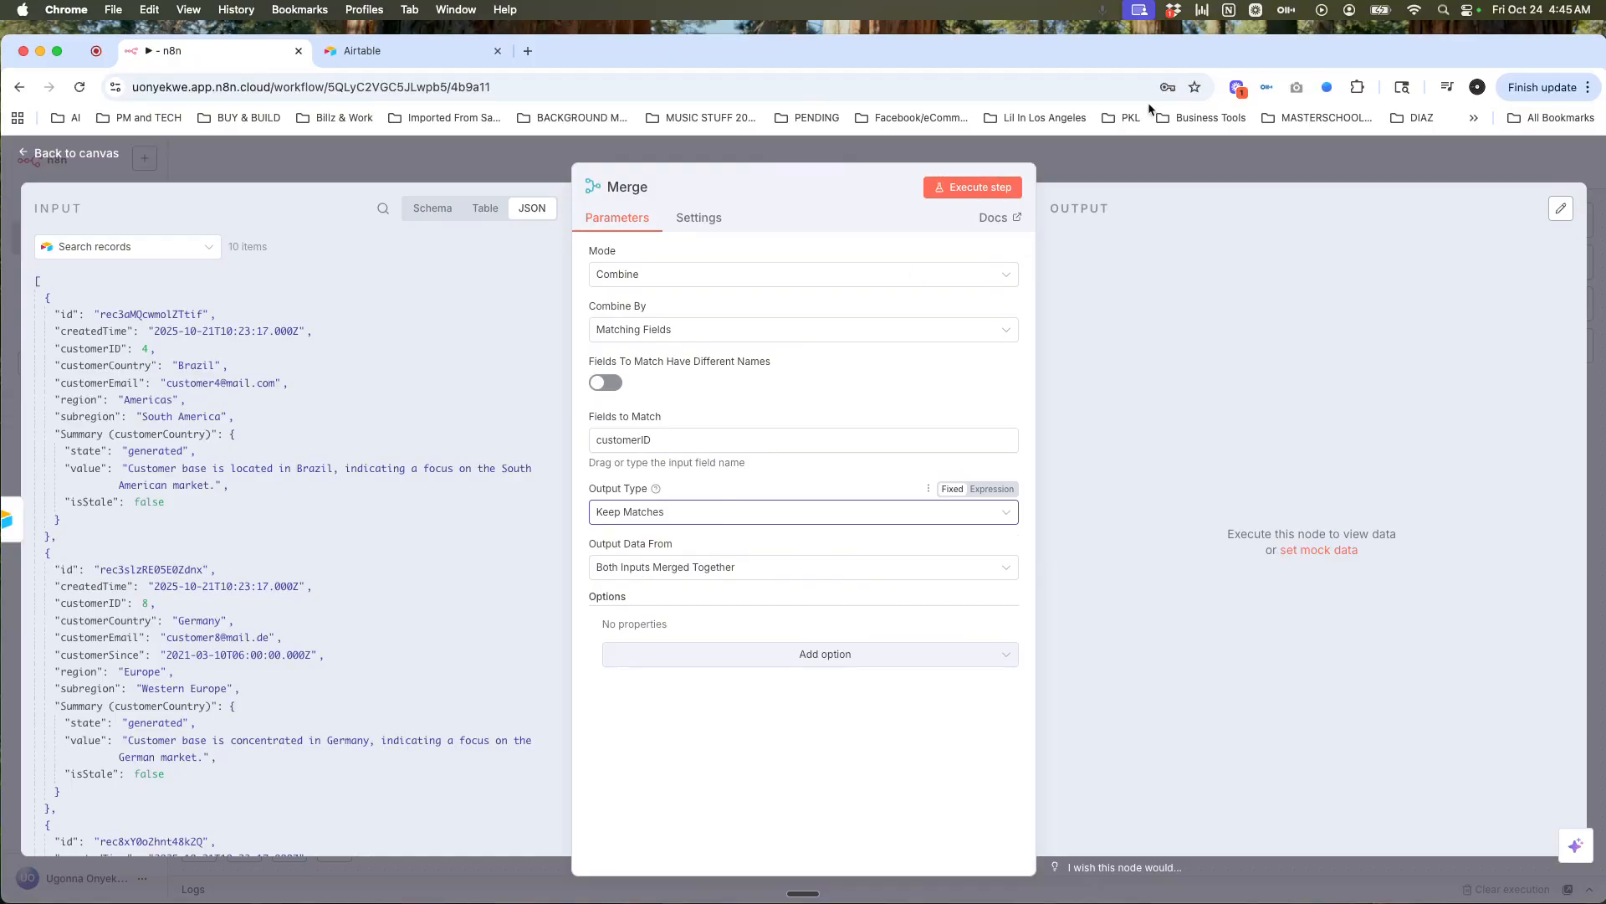
left_click(1175, 161)
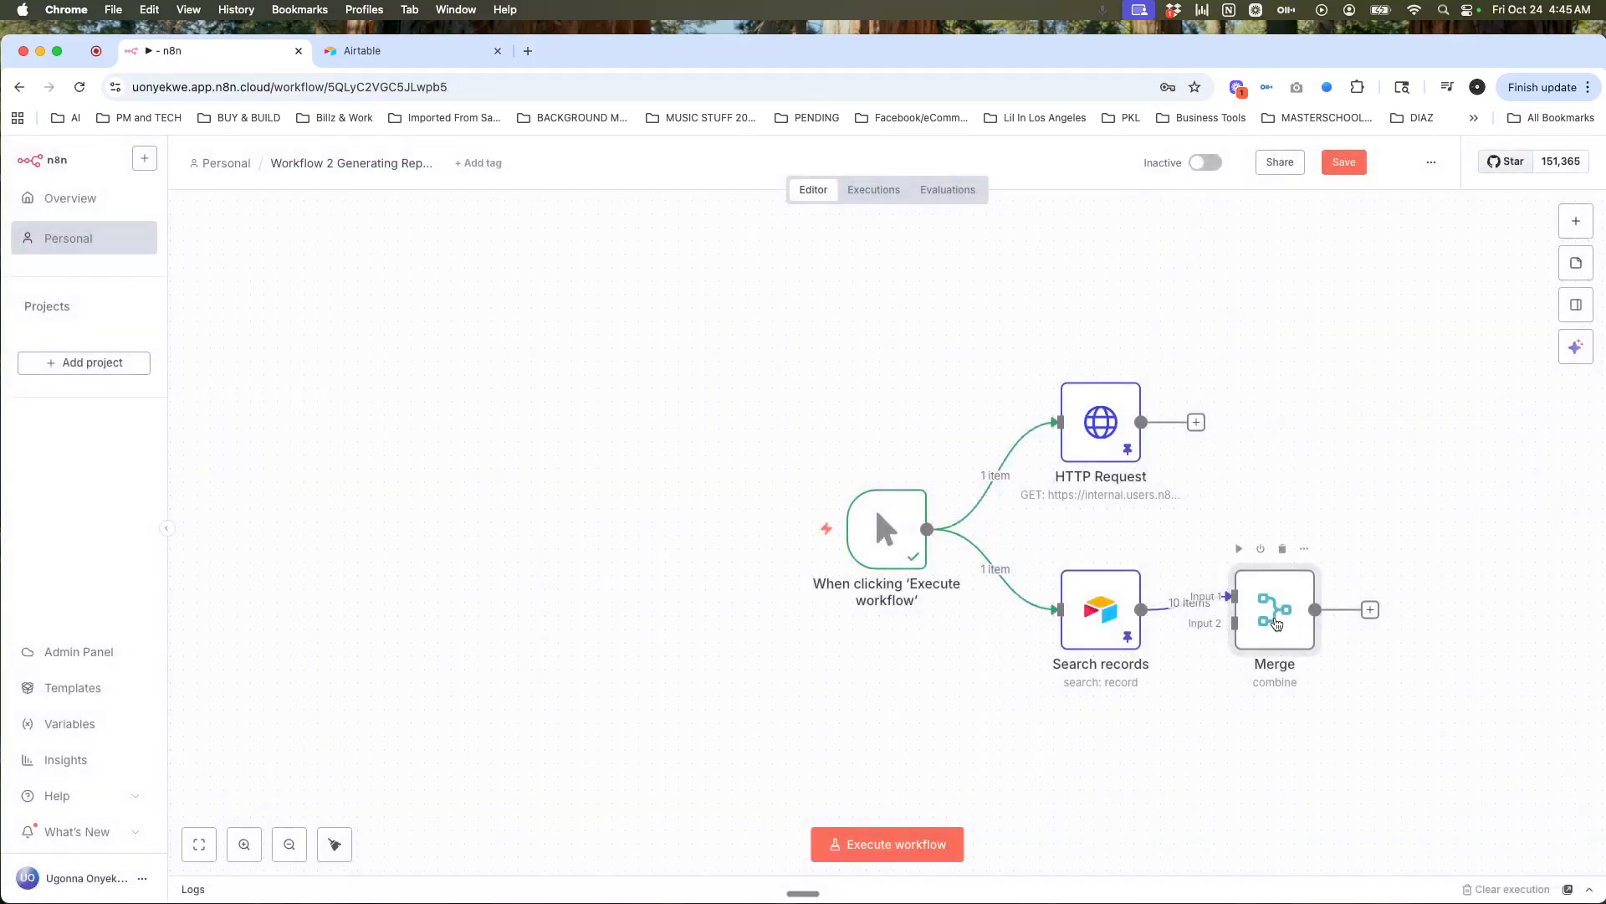
Step: Rewire Merge so HTTP Request feeds Input 1 and Search records feeds Input 2
mouse_move(1219, 598)
left_click(1203, 603)
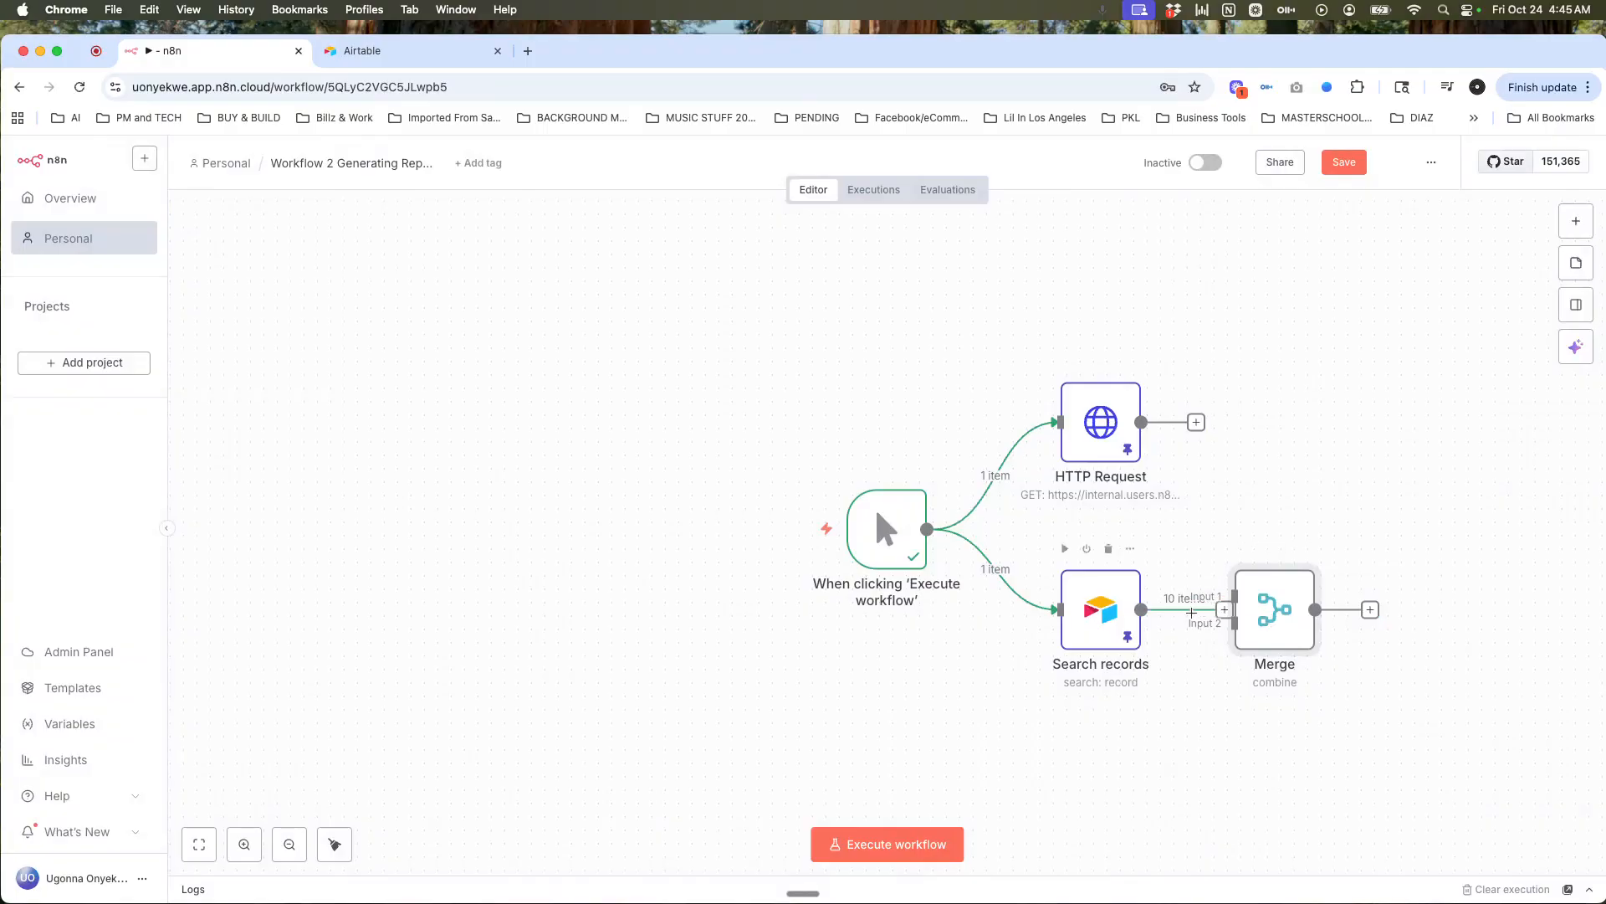
left_click_drag(1292, 600, 1331, 480)
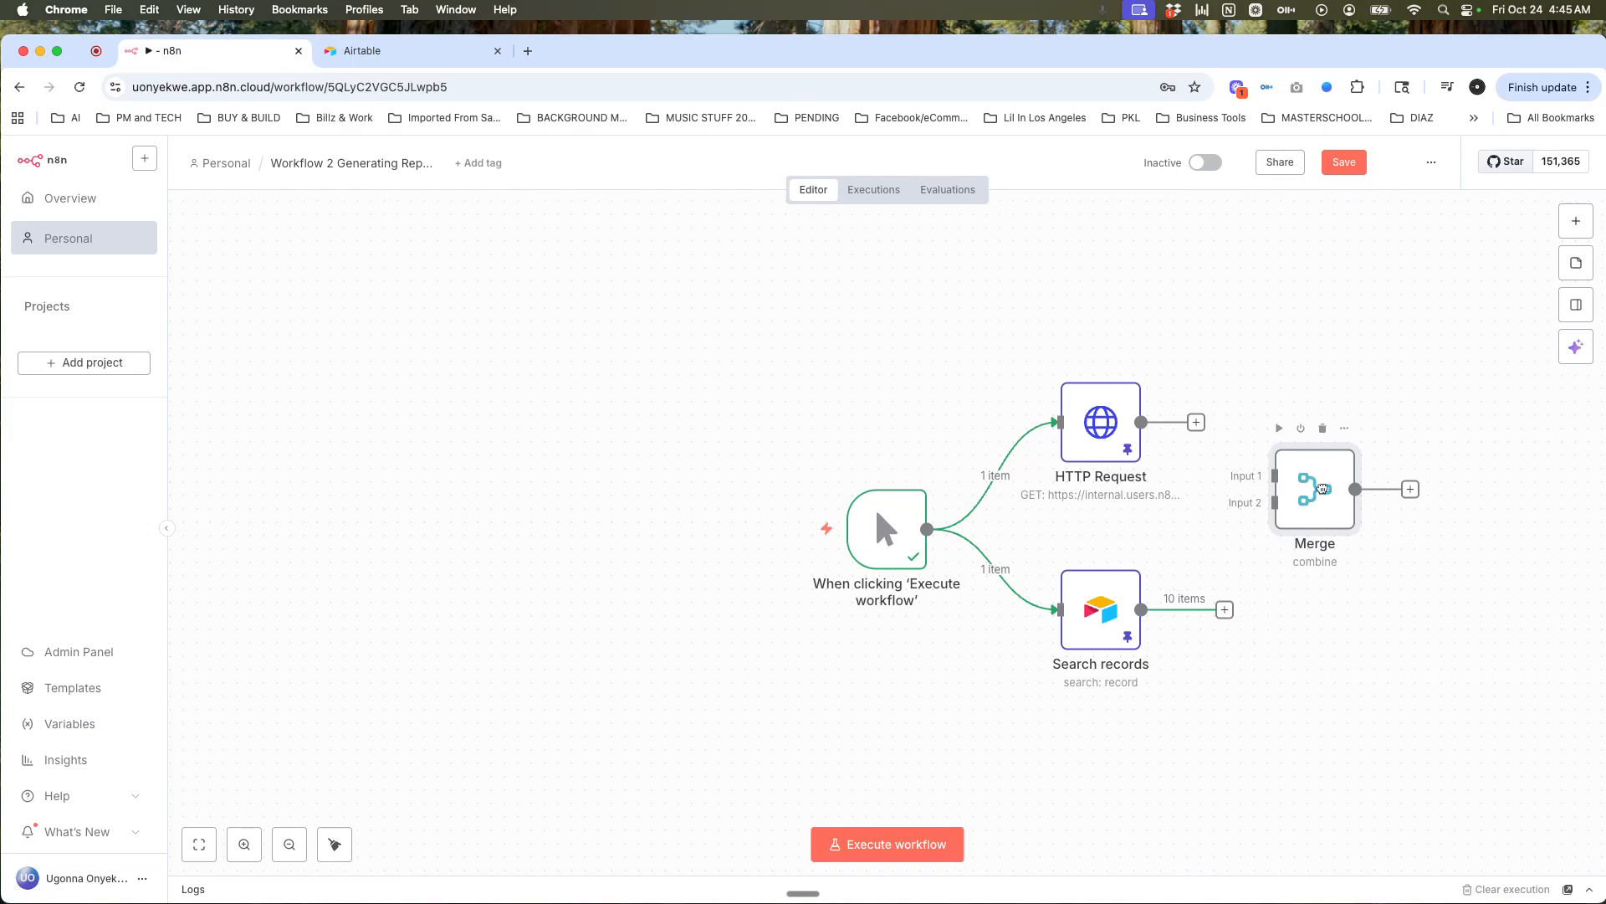
left_click_drag(1198, 423, 1273, 475)
left_click_drag(1202, 609, 1273, 503)
double_click(1308, 506)
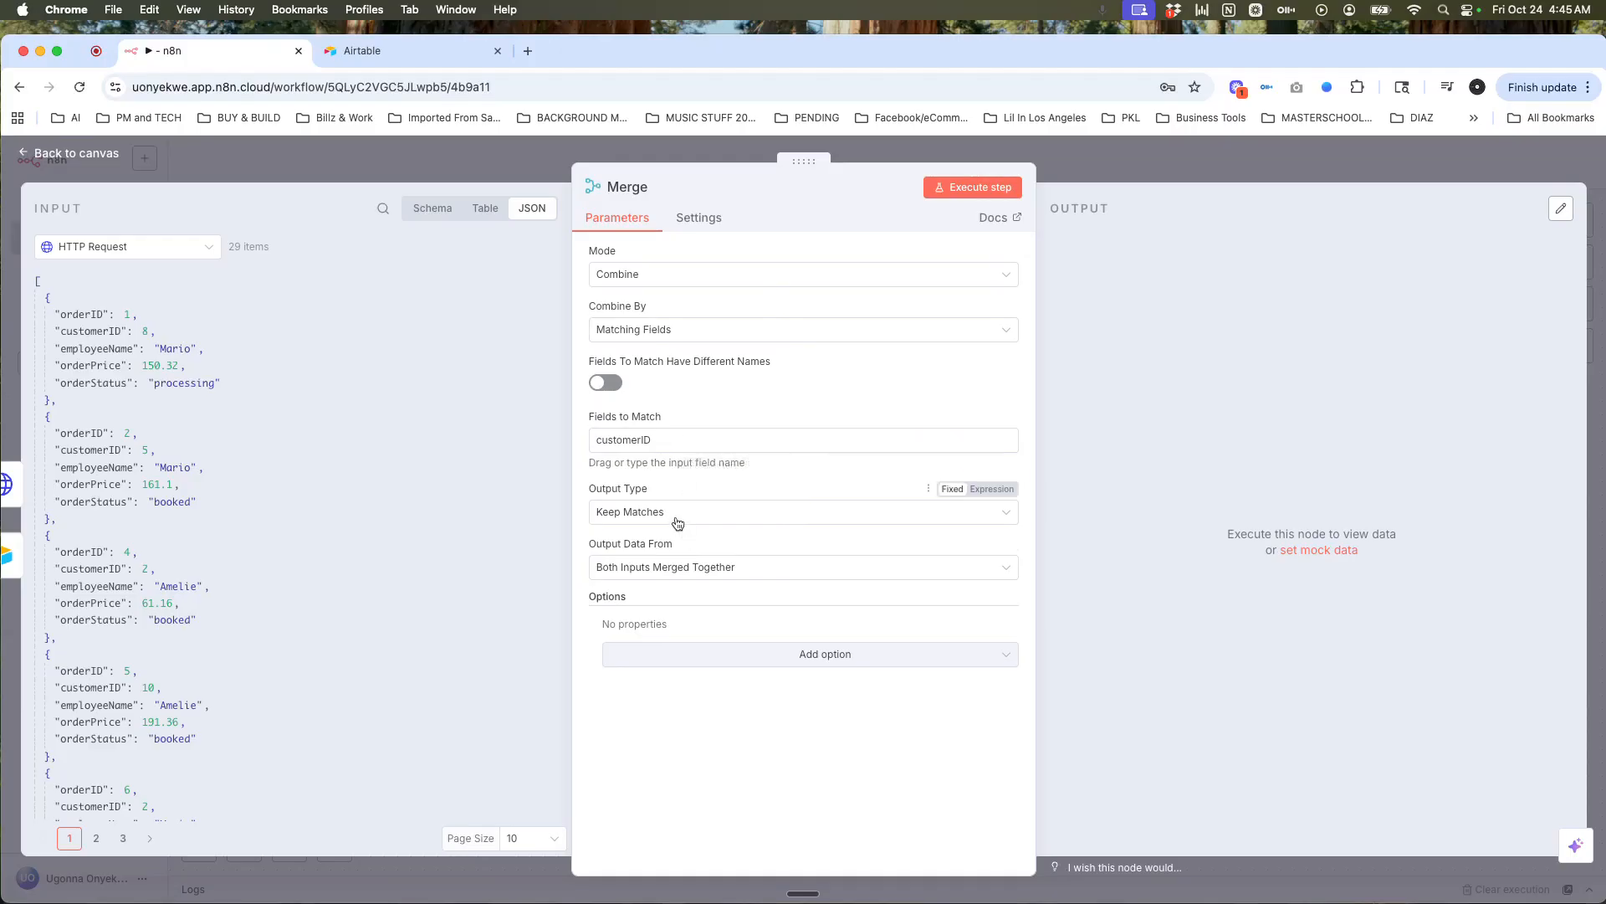
left_click(723, 568)
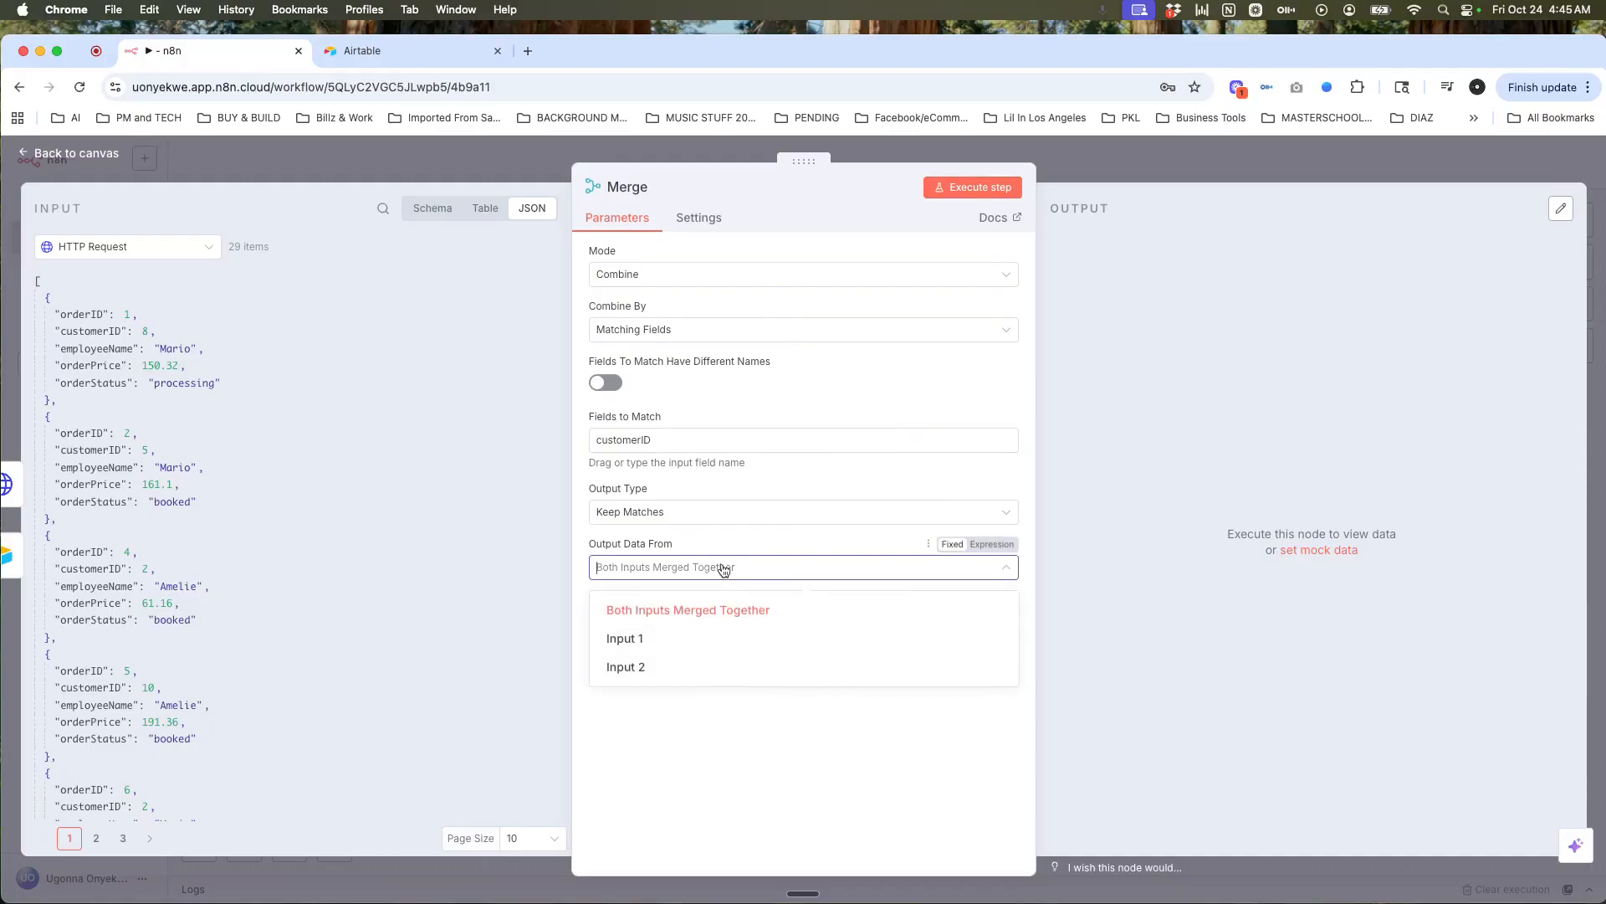
Step: Execute Merge with both inputs merged together, producing 29 combined items, and inspect the Search records input
left_click(724, 568)
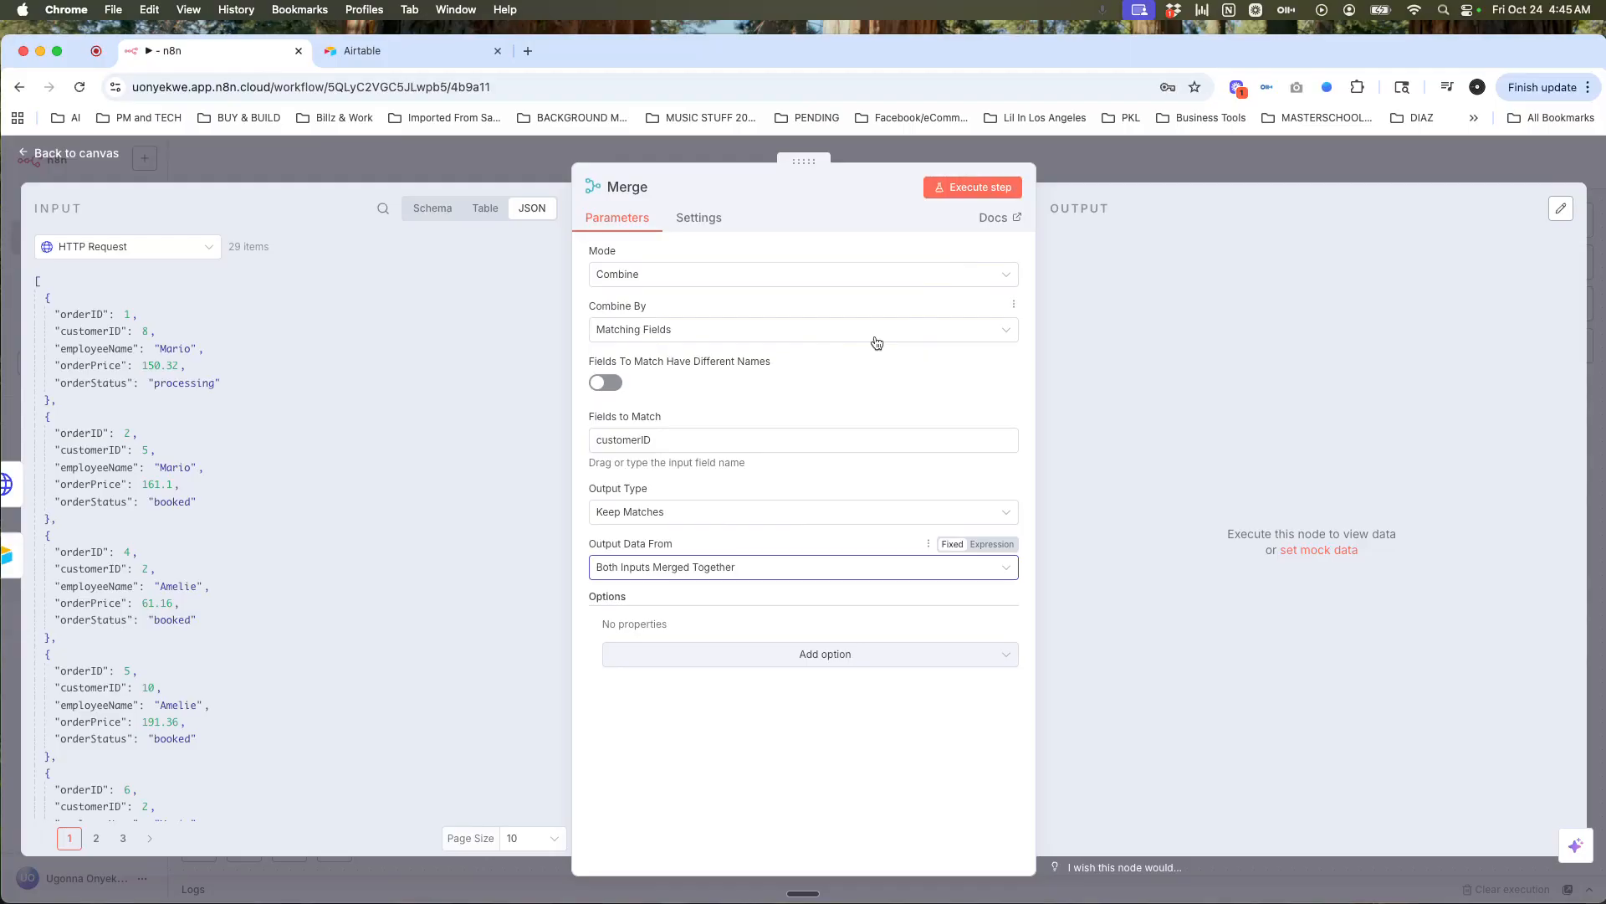
left_click(958, 189)
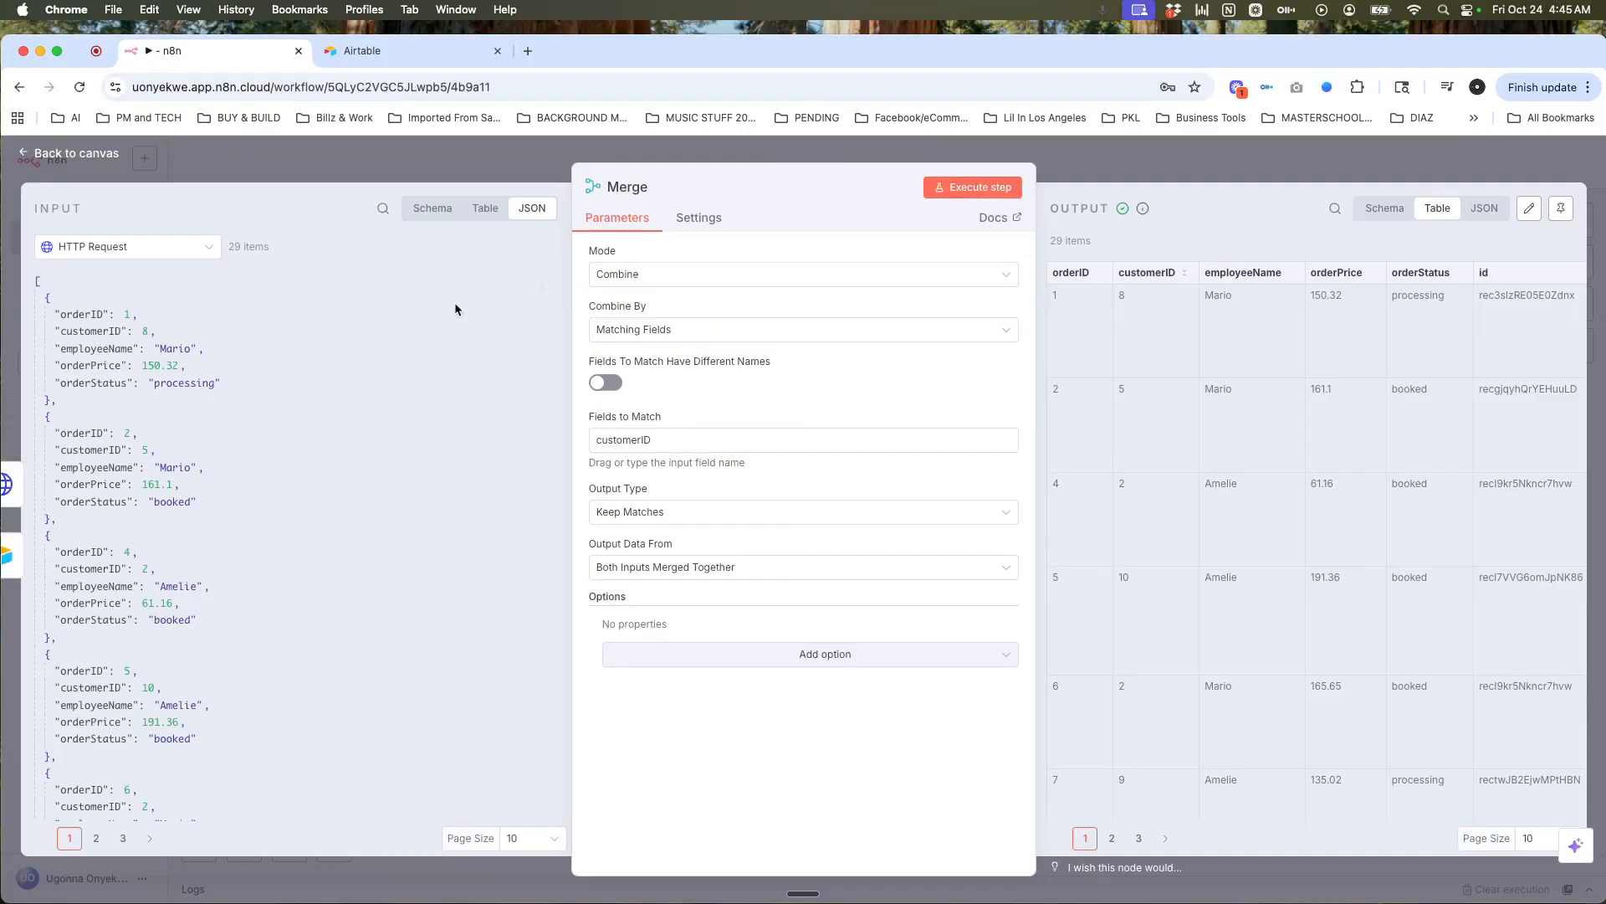
left_click(207, 252)
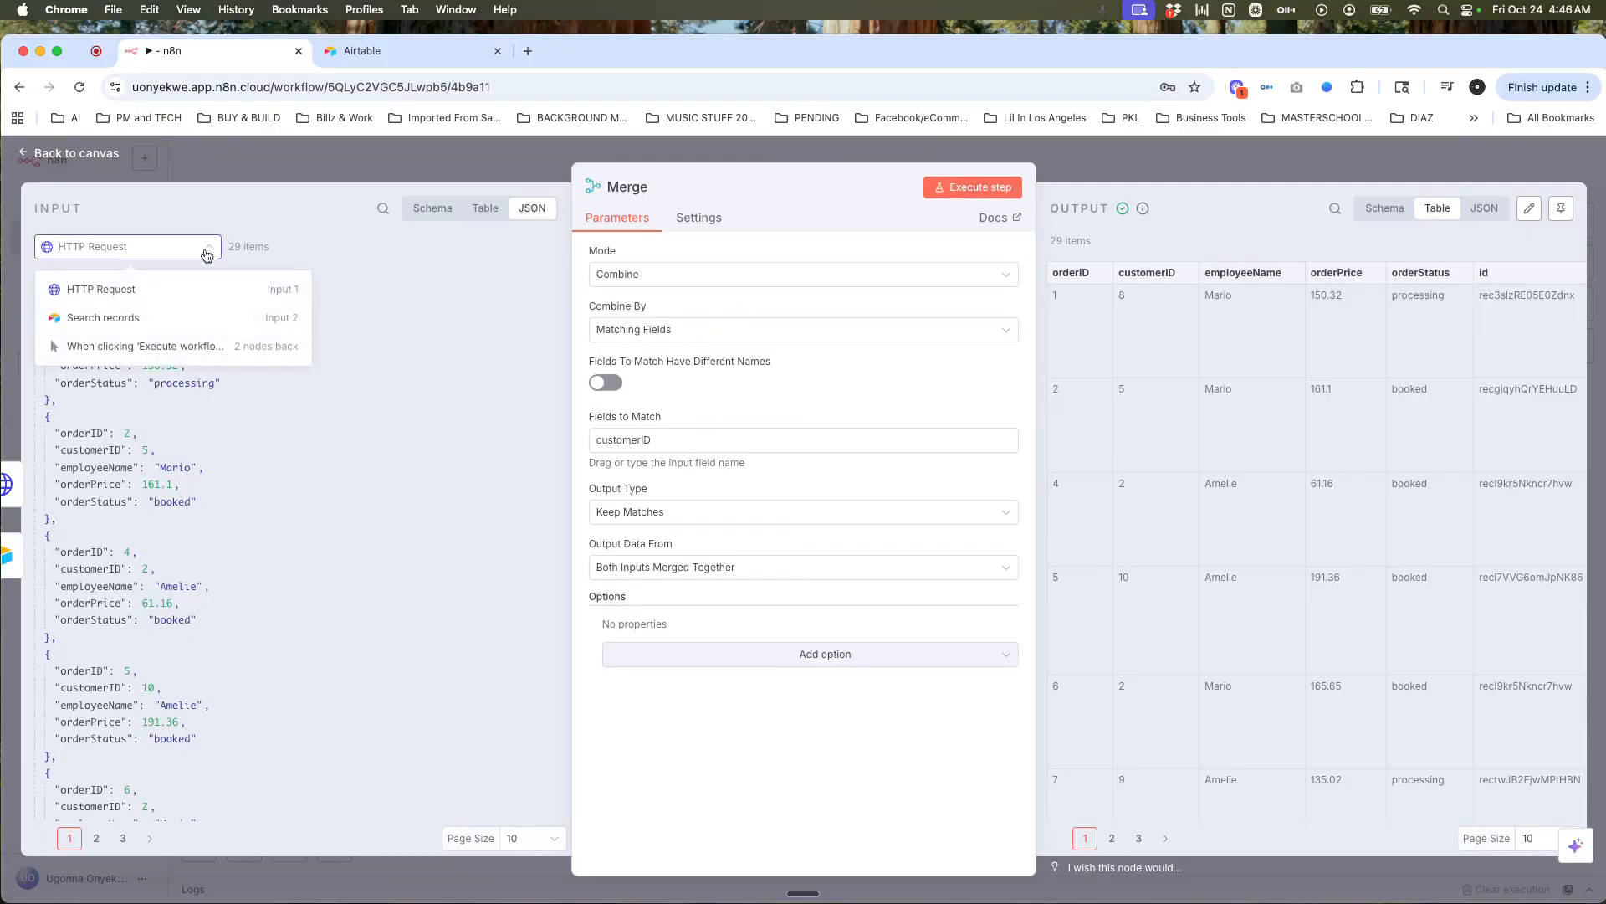
left_click(188, 316)
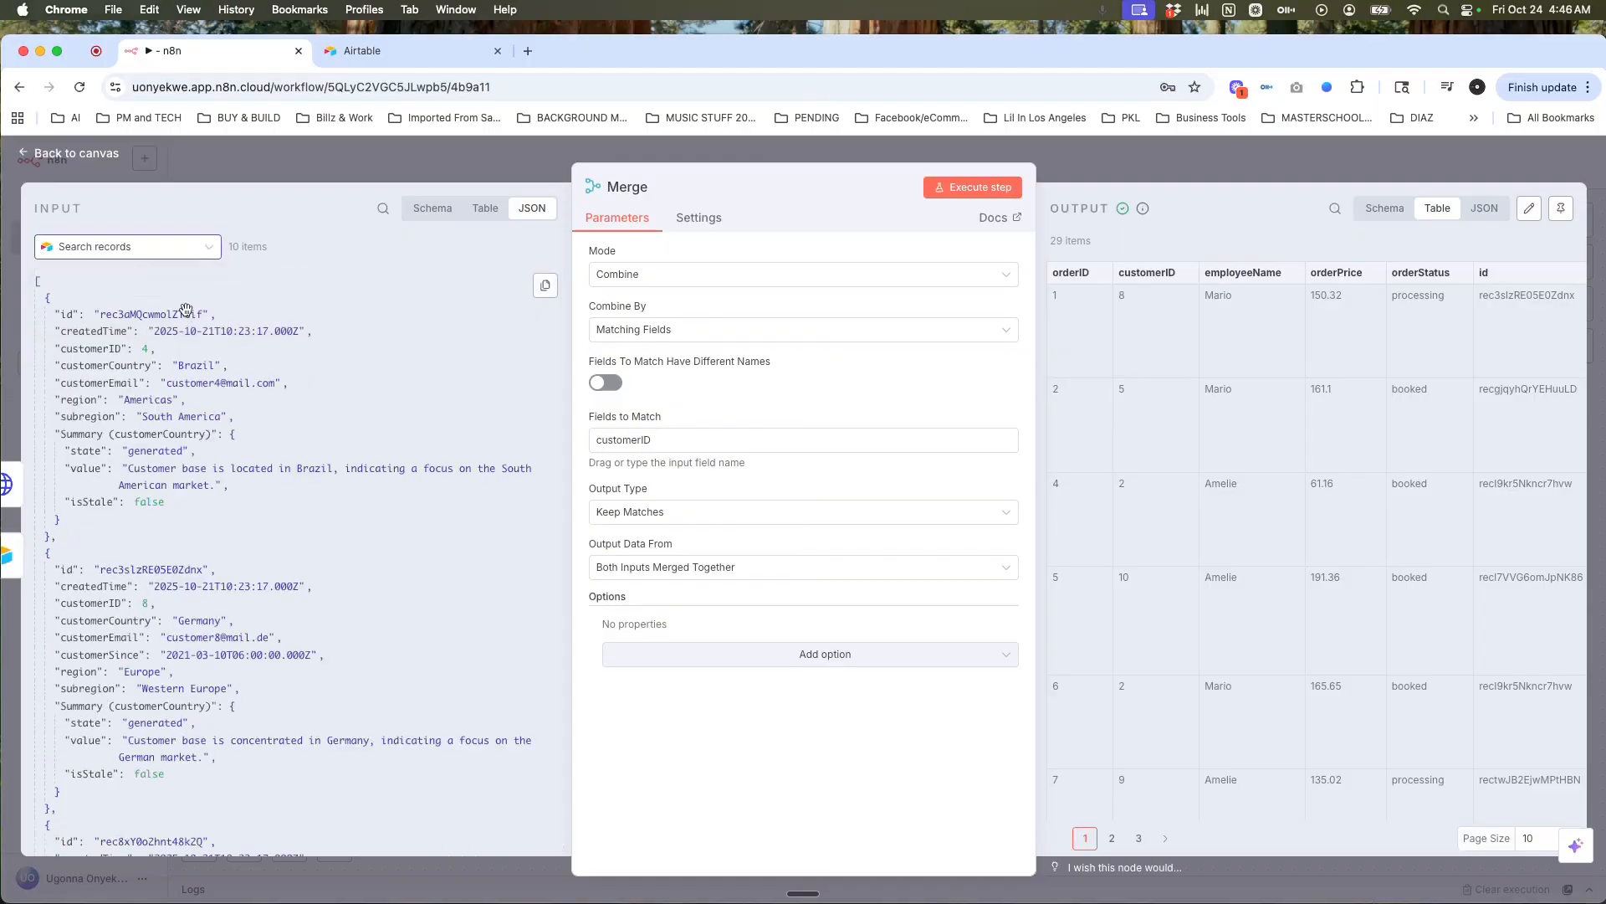
scroll(186, 311, "down", 10)
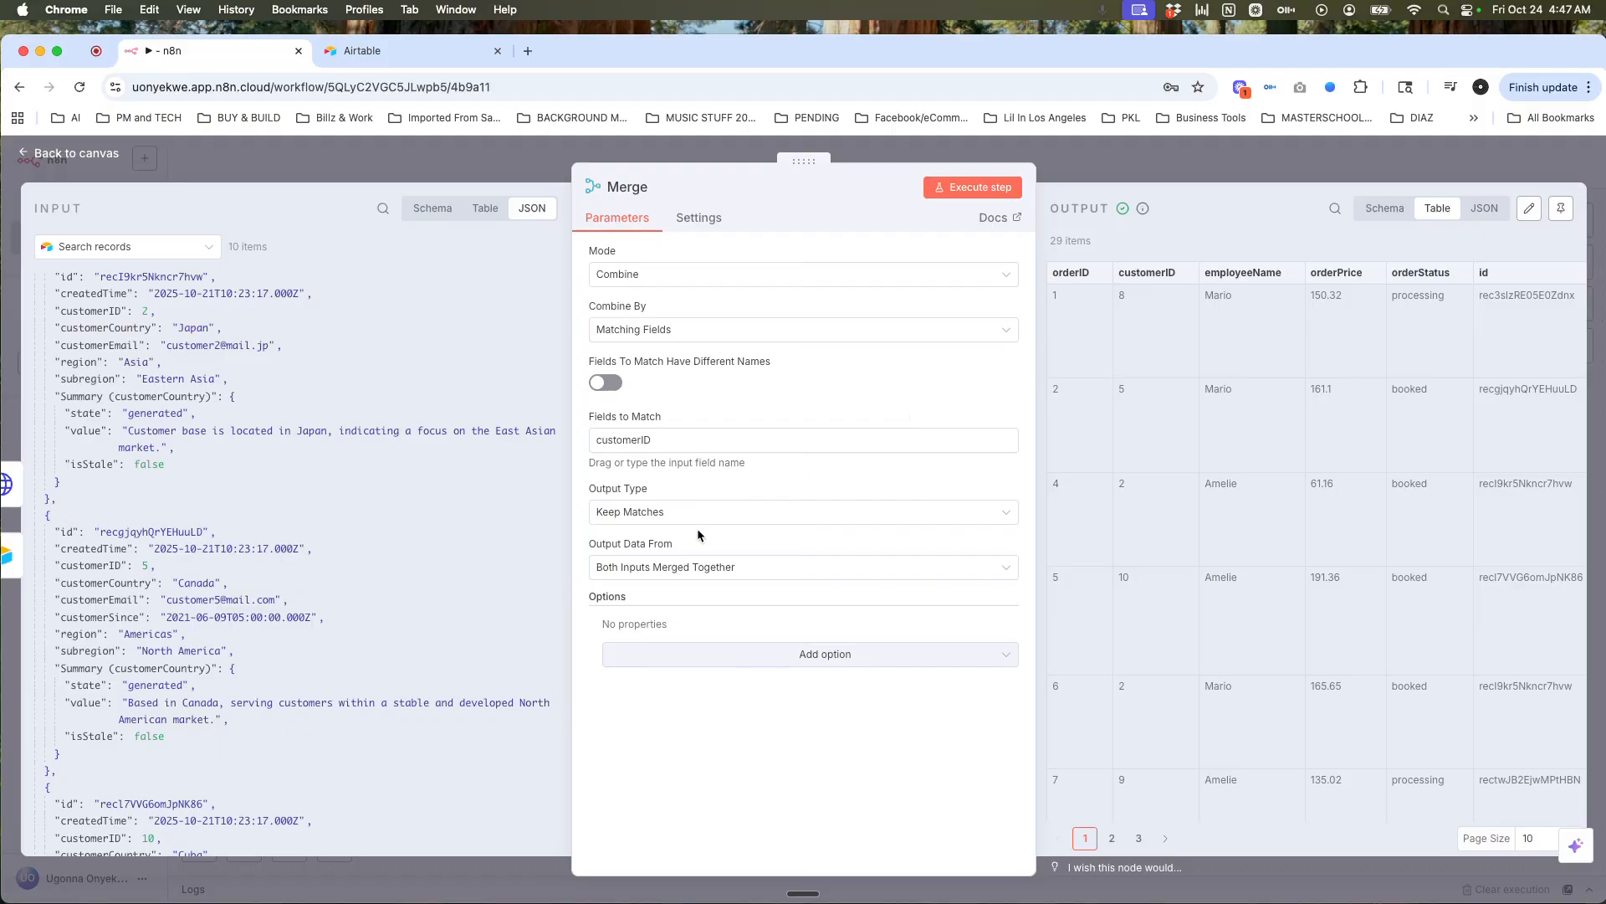
left_click(1232, 175)
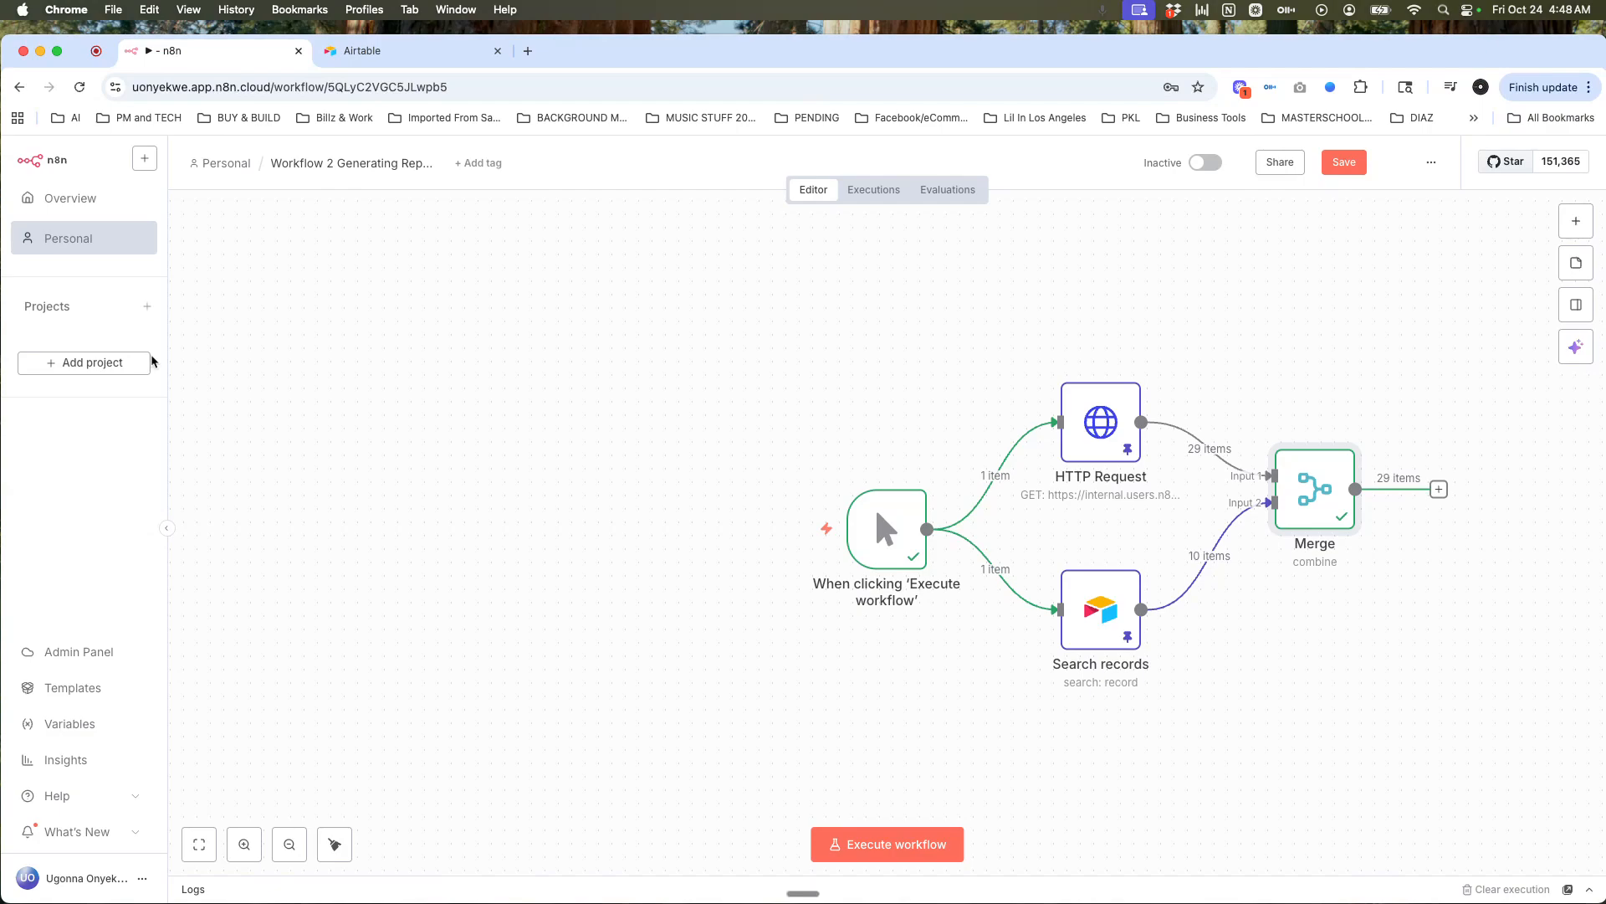
Step: Add a Sort node after Merge sorting by orderPrice in descending order
left_click(1439, 490)
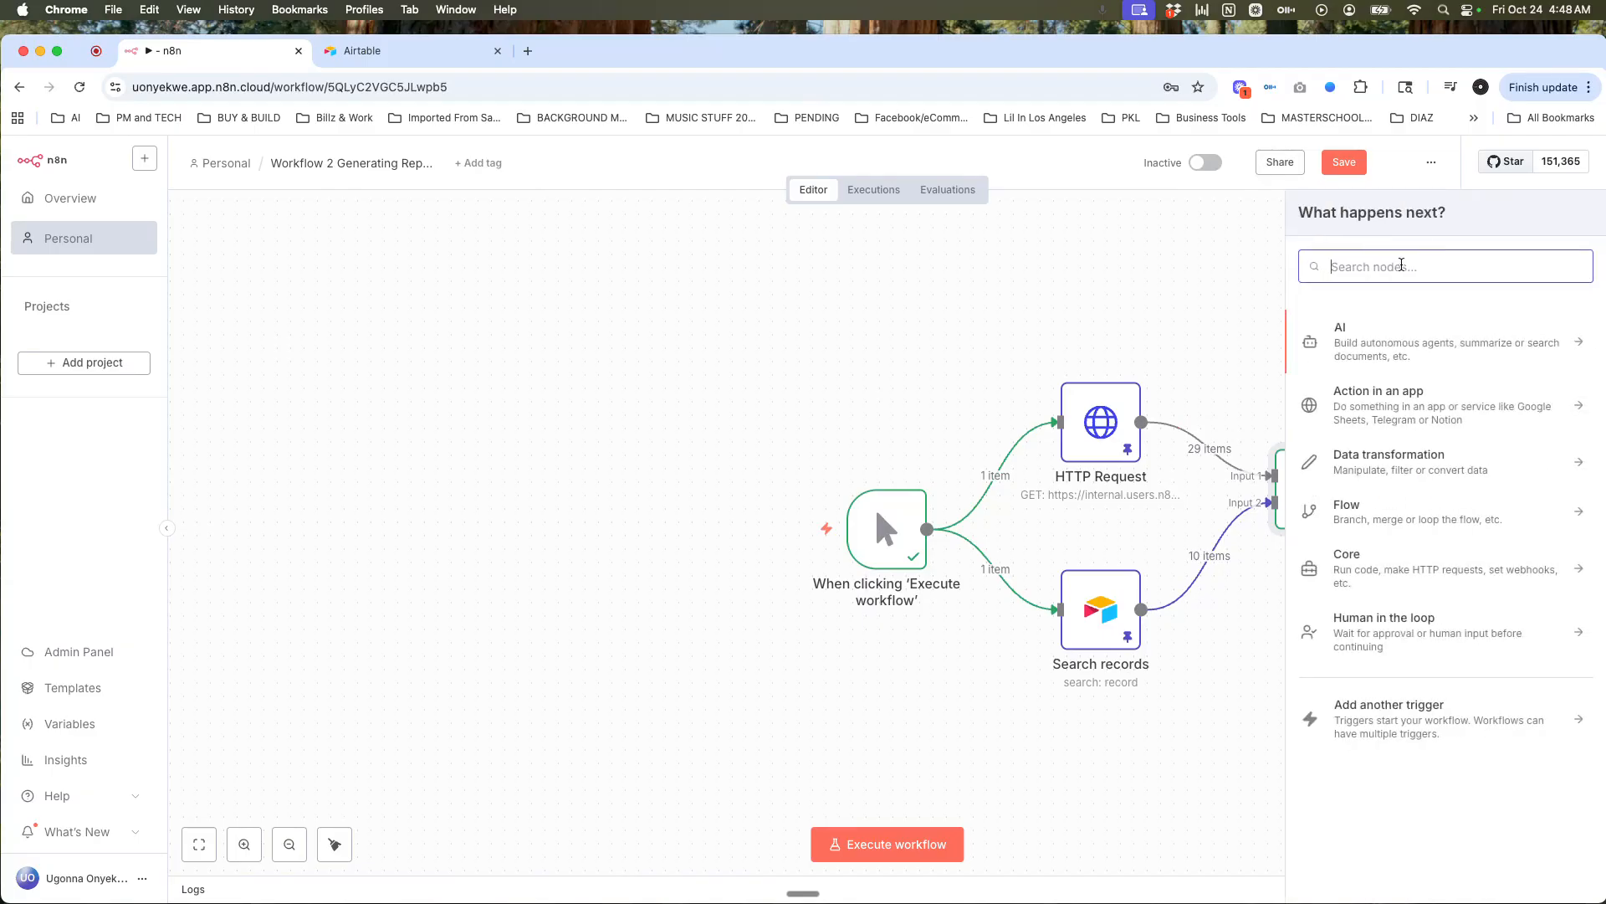
type("sort")
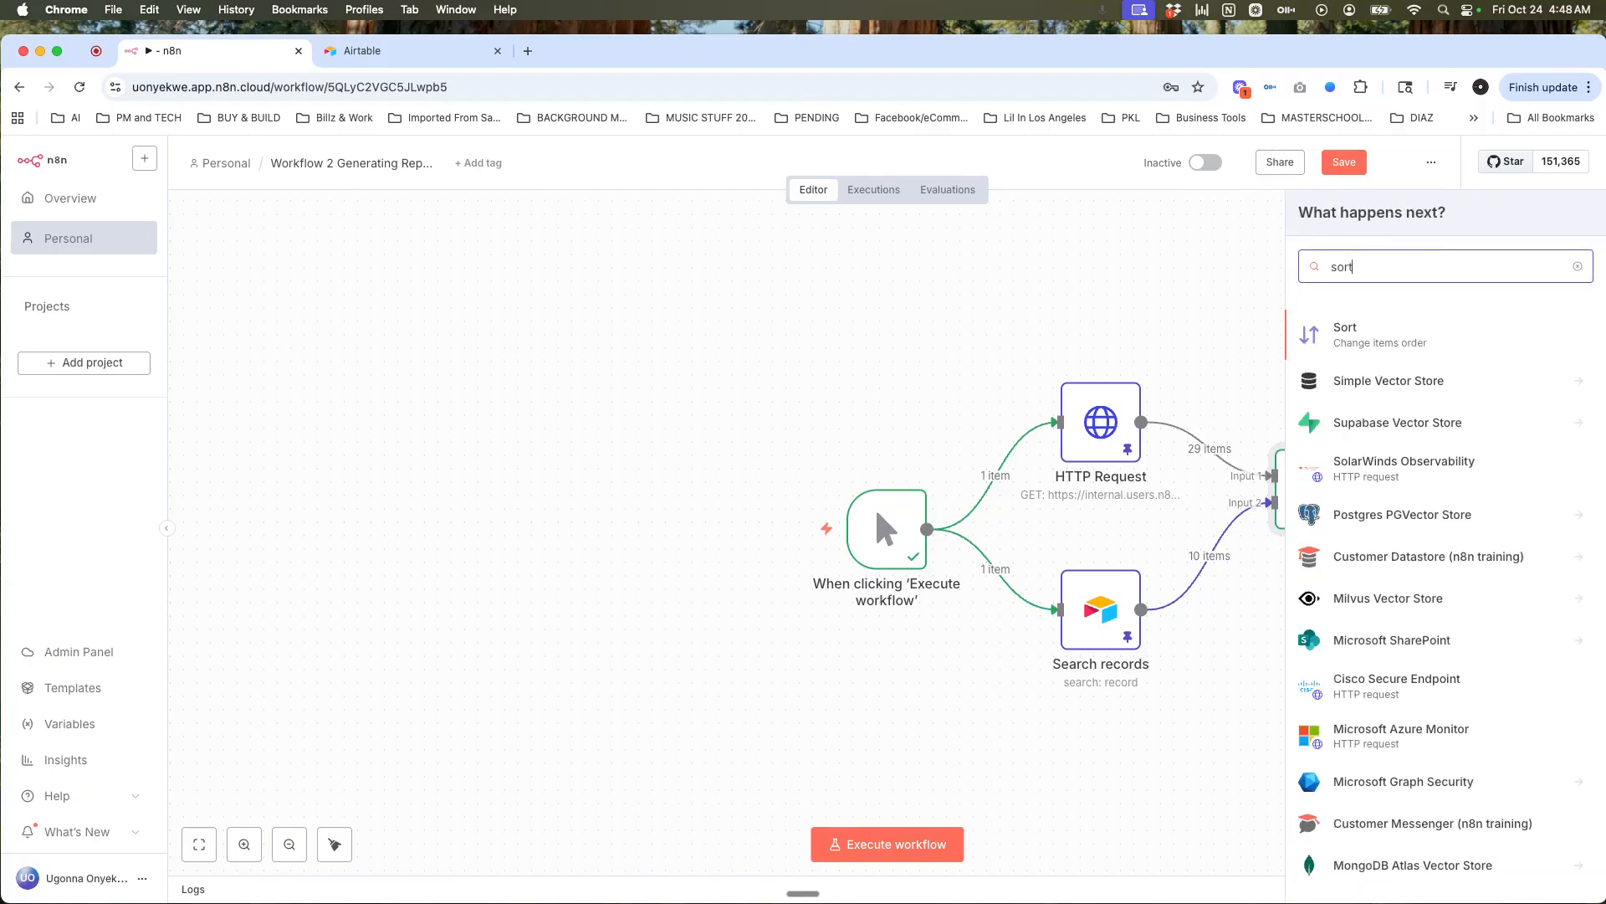
left_click(1405, 333)
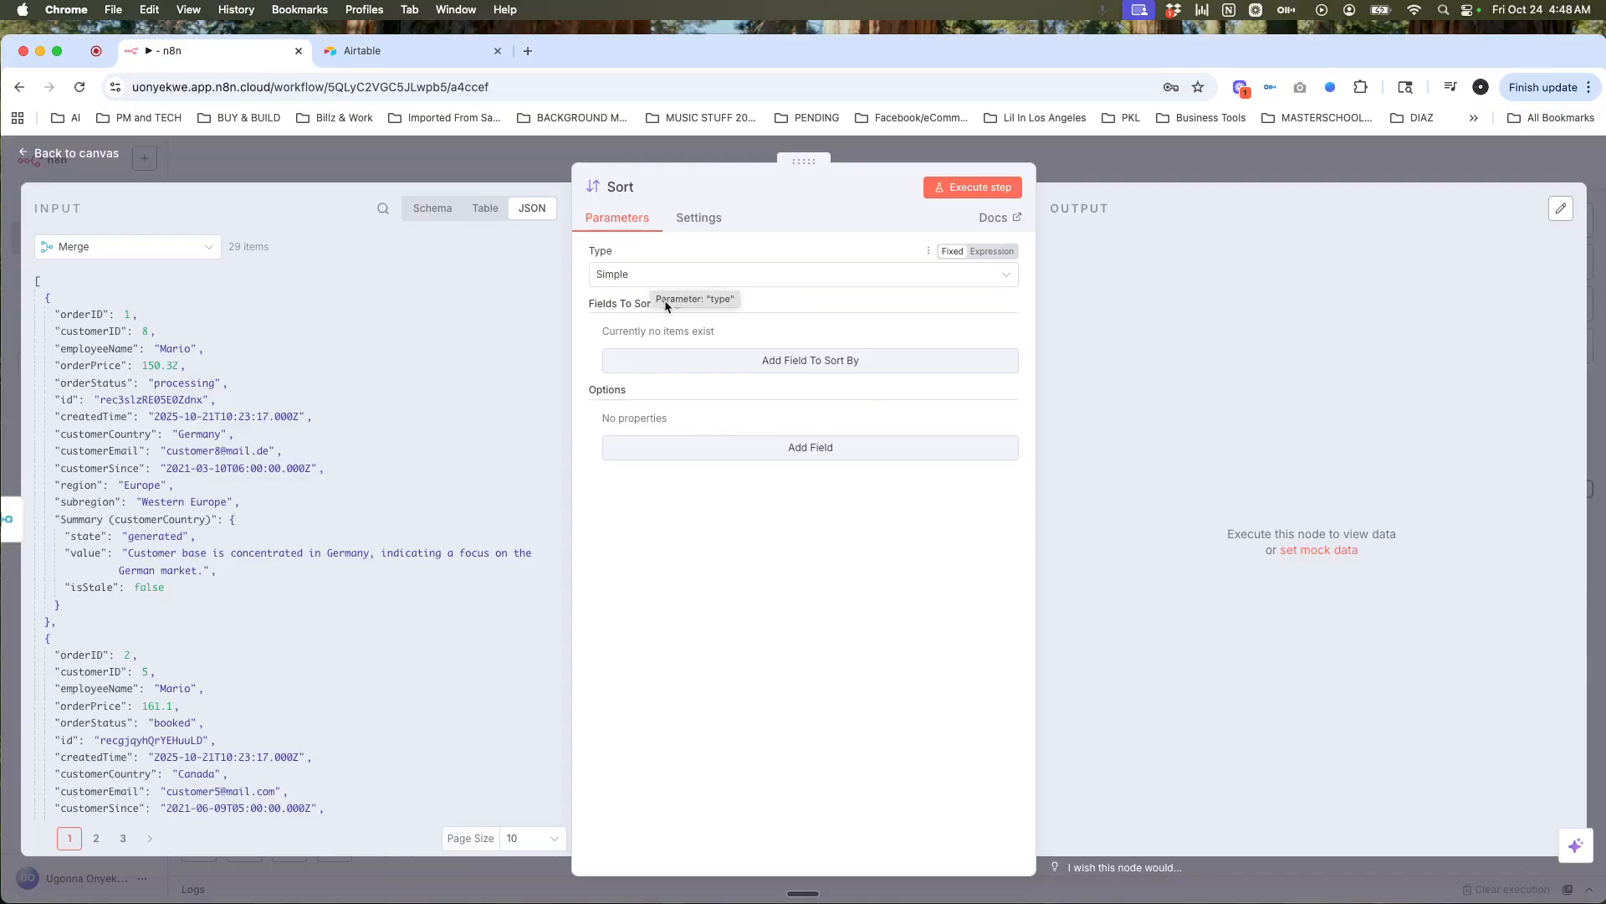
left_click(700, 360)
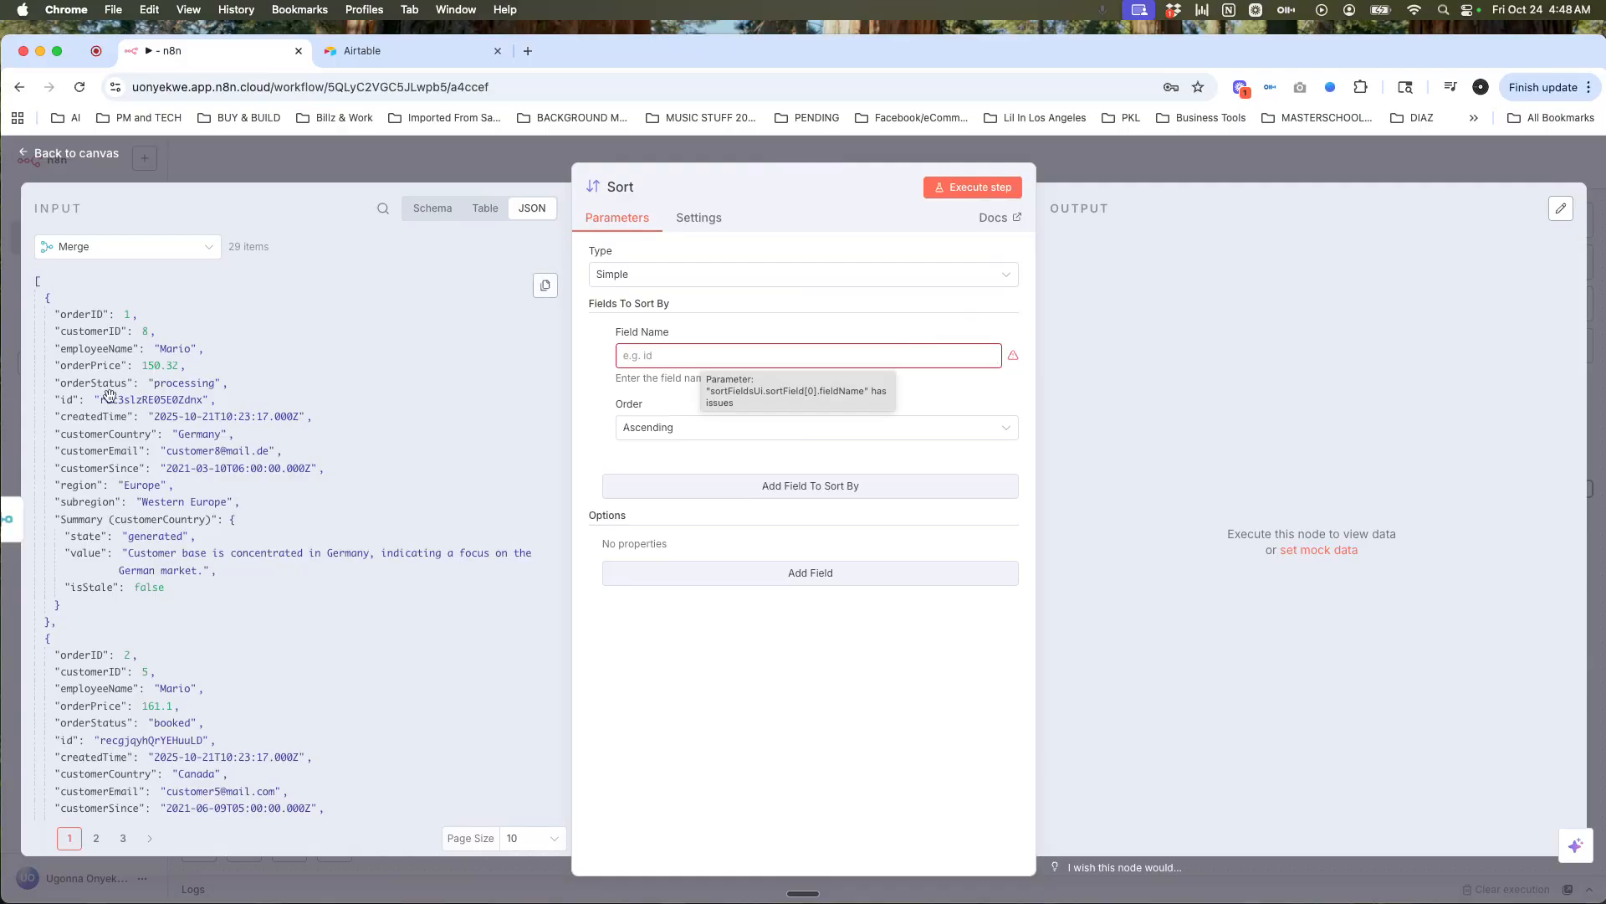
left_click_drag(75, 369, 678, 368)
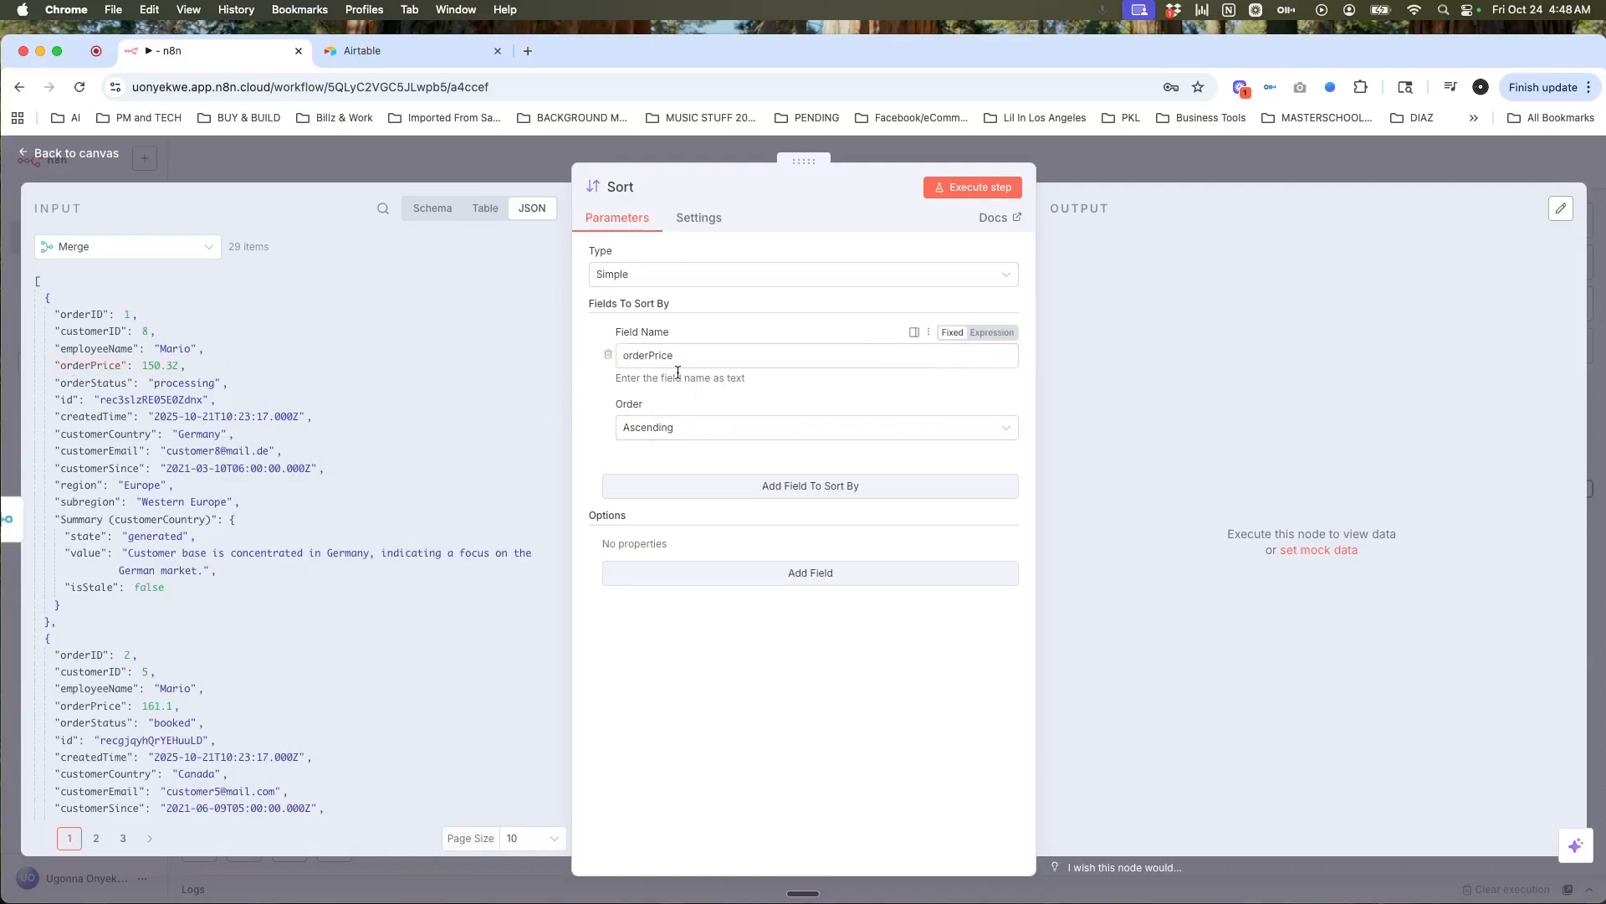
left_click(726, 428)
left_click(692, 498)
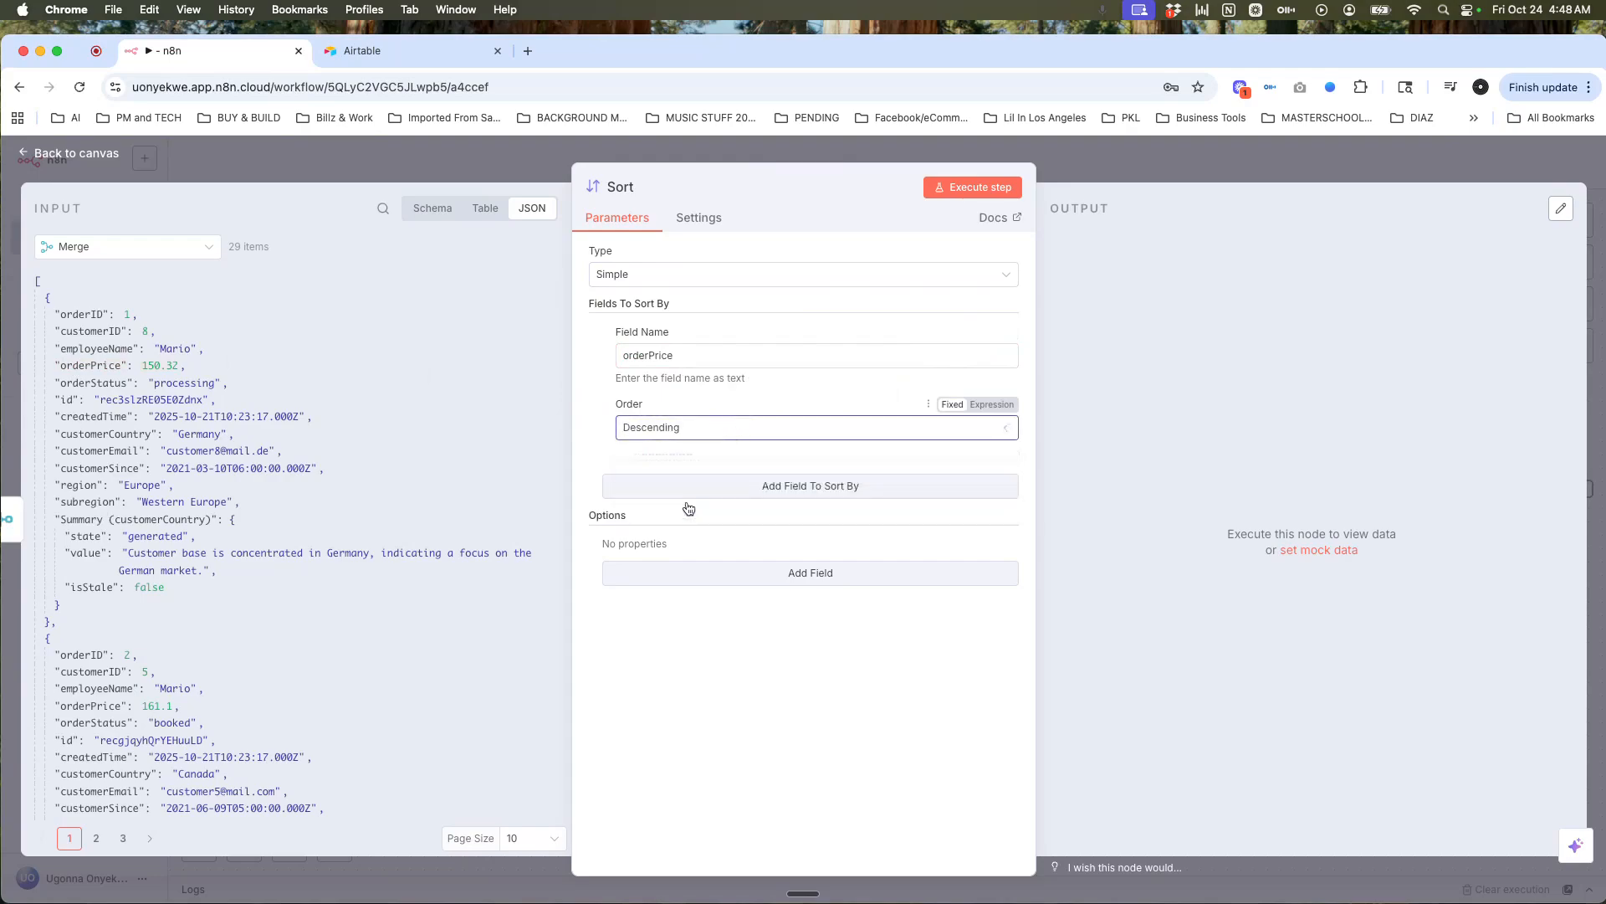
Step: Execute the Sort step and confirm the highest orderPrice, 192.3, comes first
left_click(1004, 187)
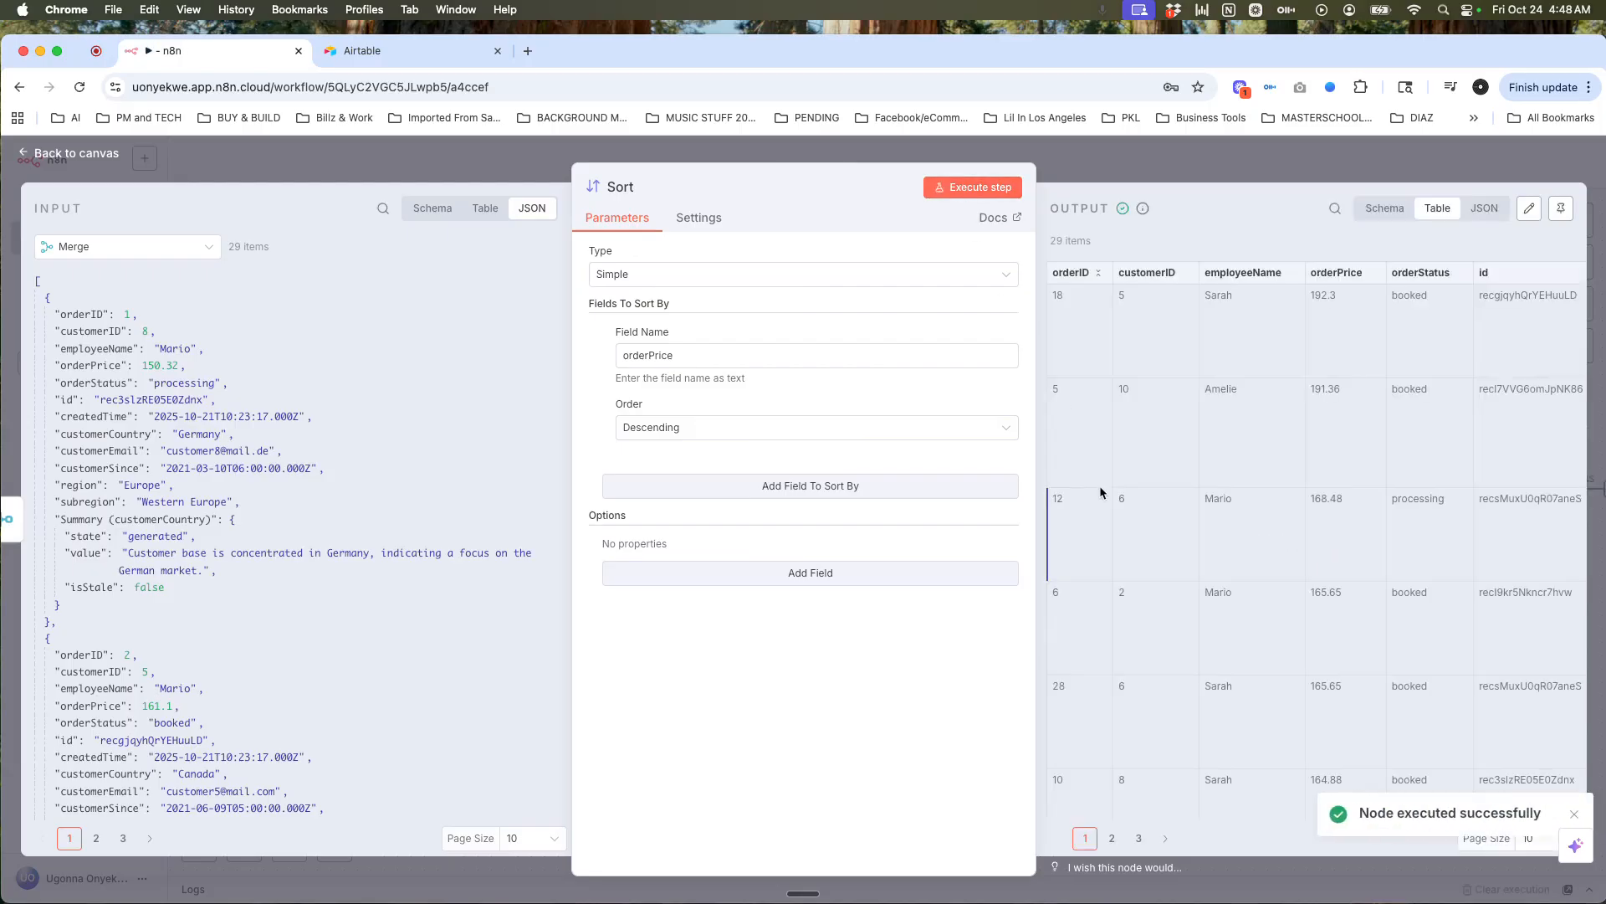
scroll(1292, 449, "down", 3)
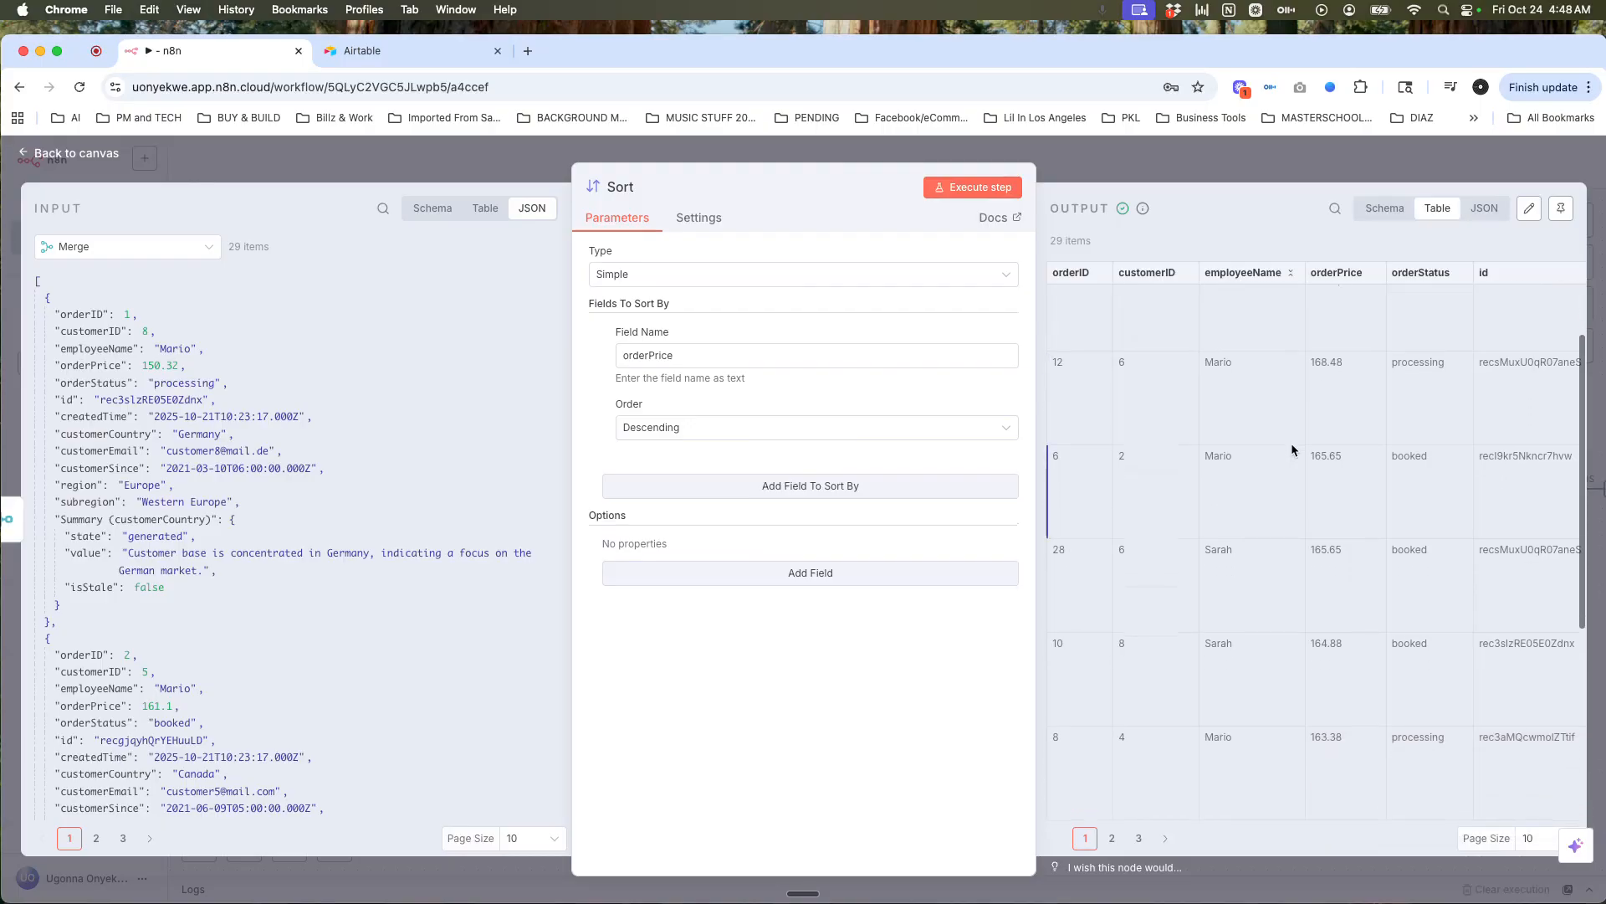
left_click(482, 216)
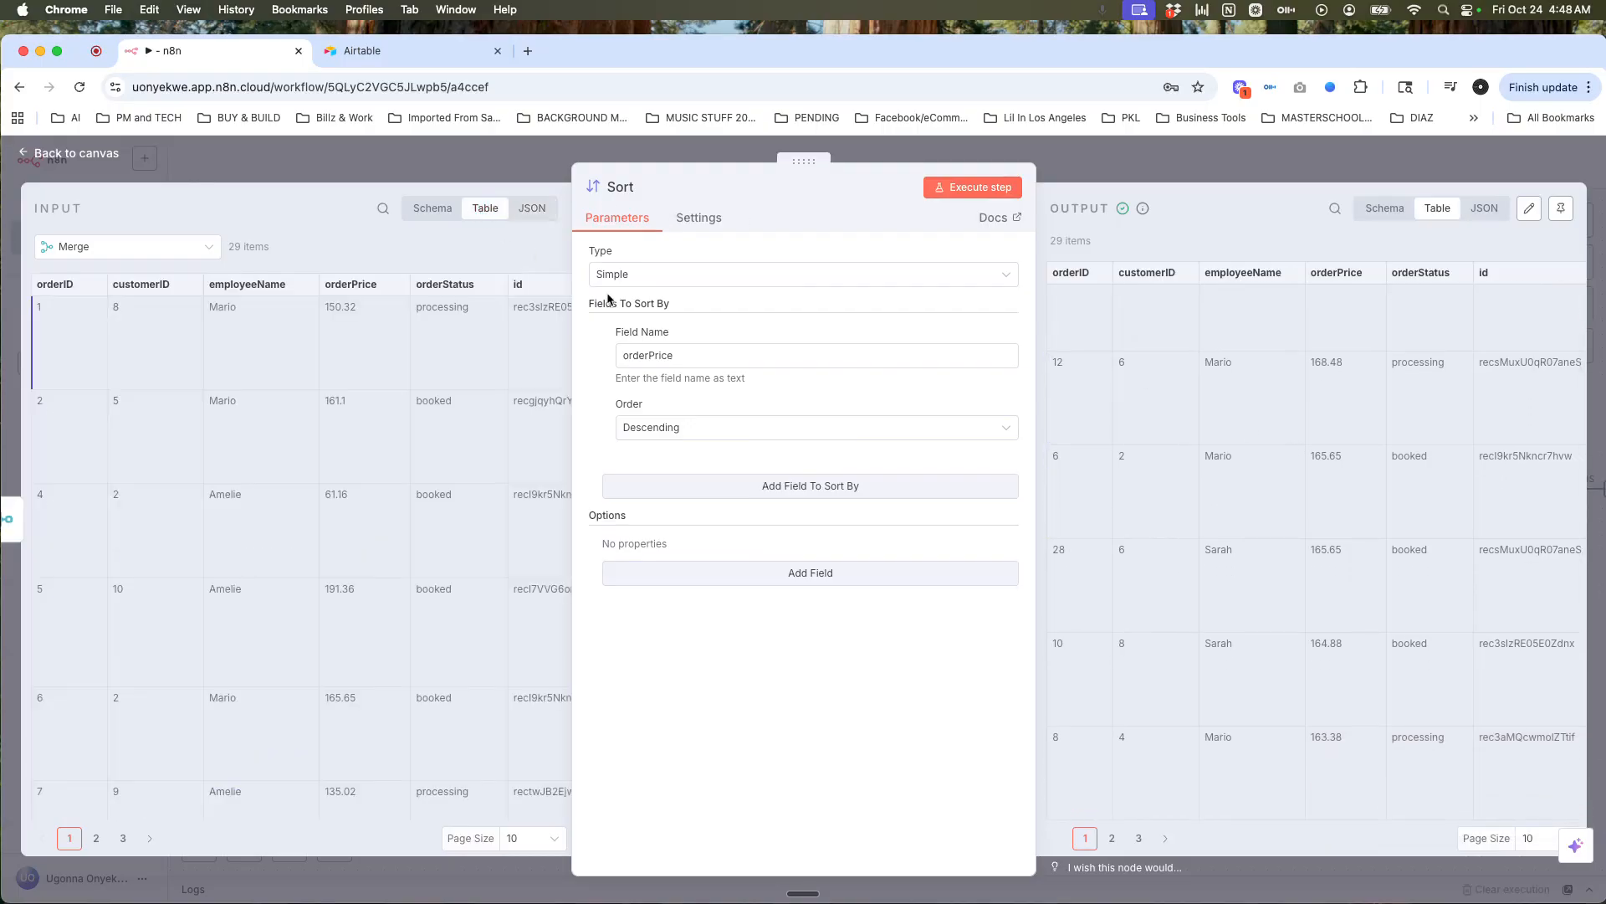
scroll(1302, 436, "up", 3)
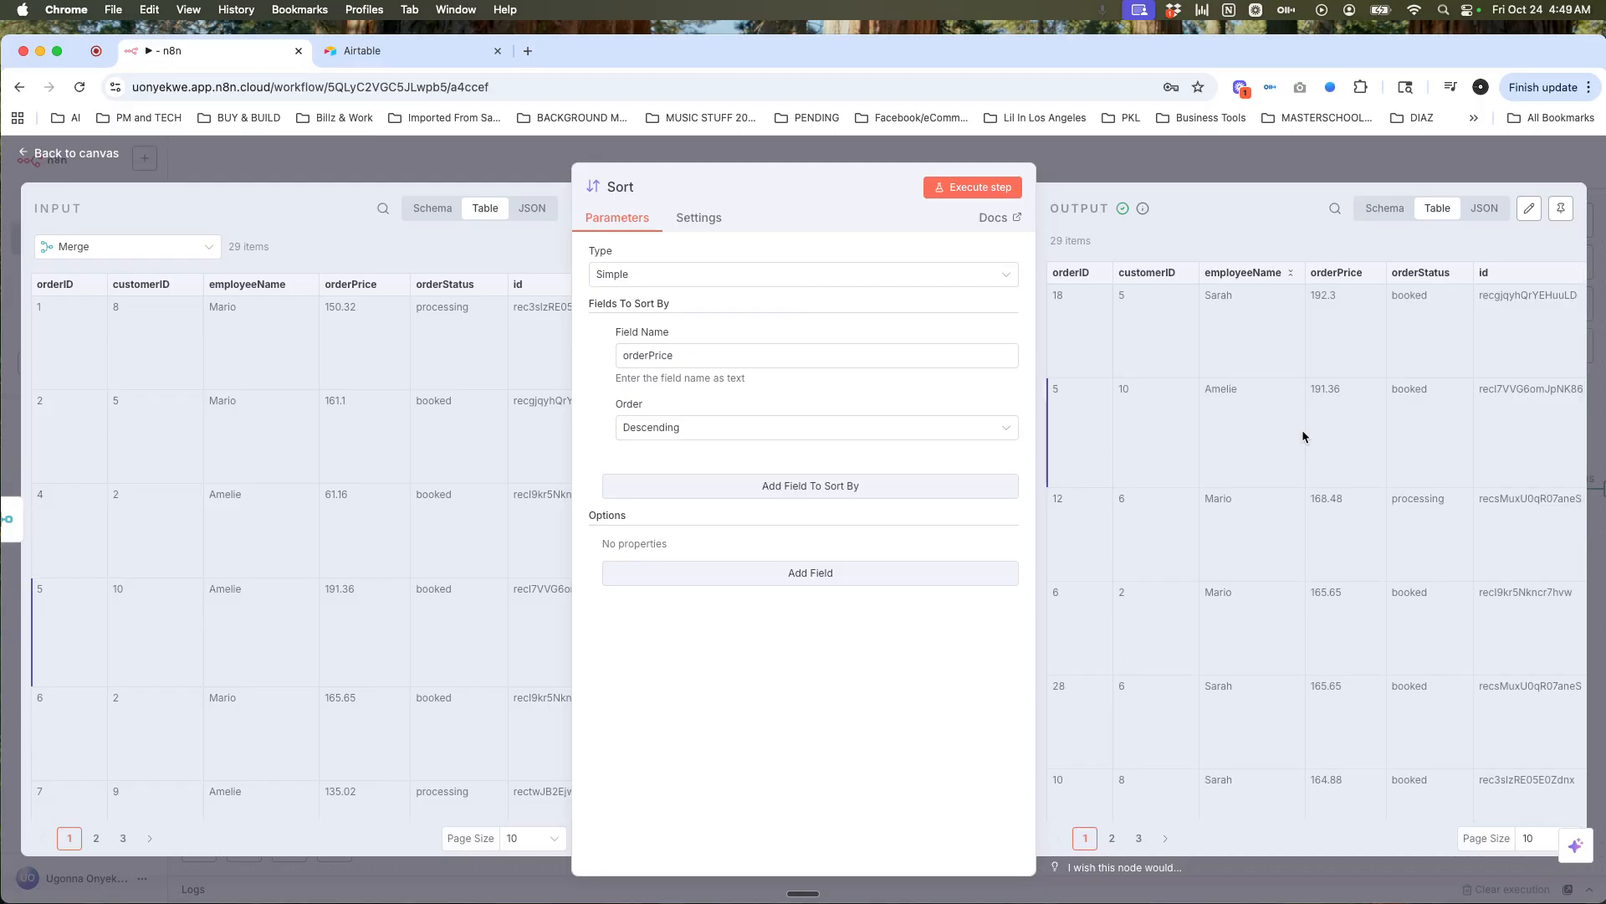
left_click(1472, 173)
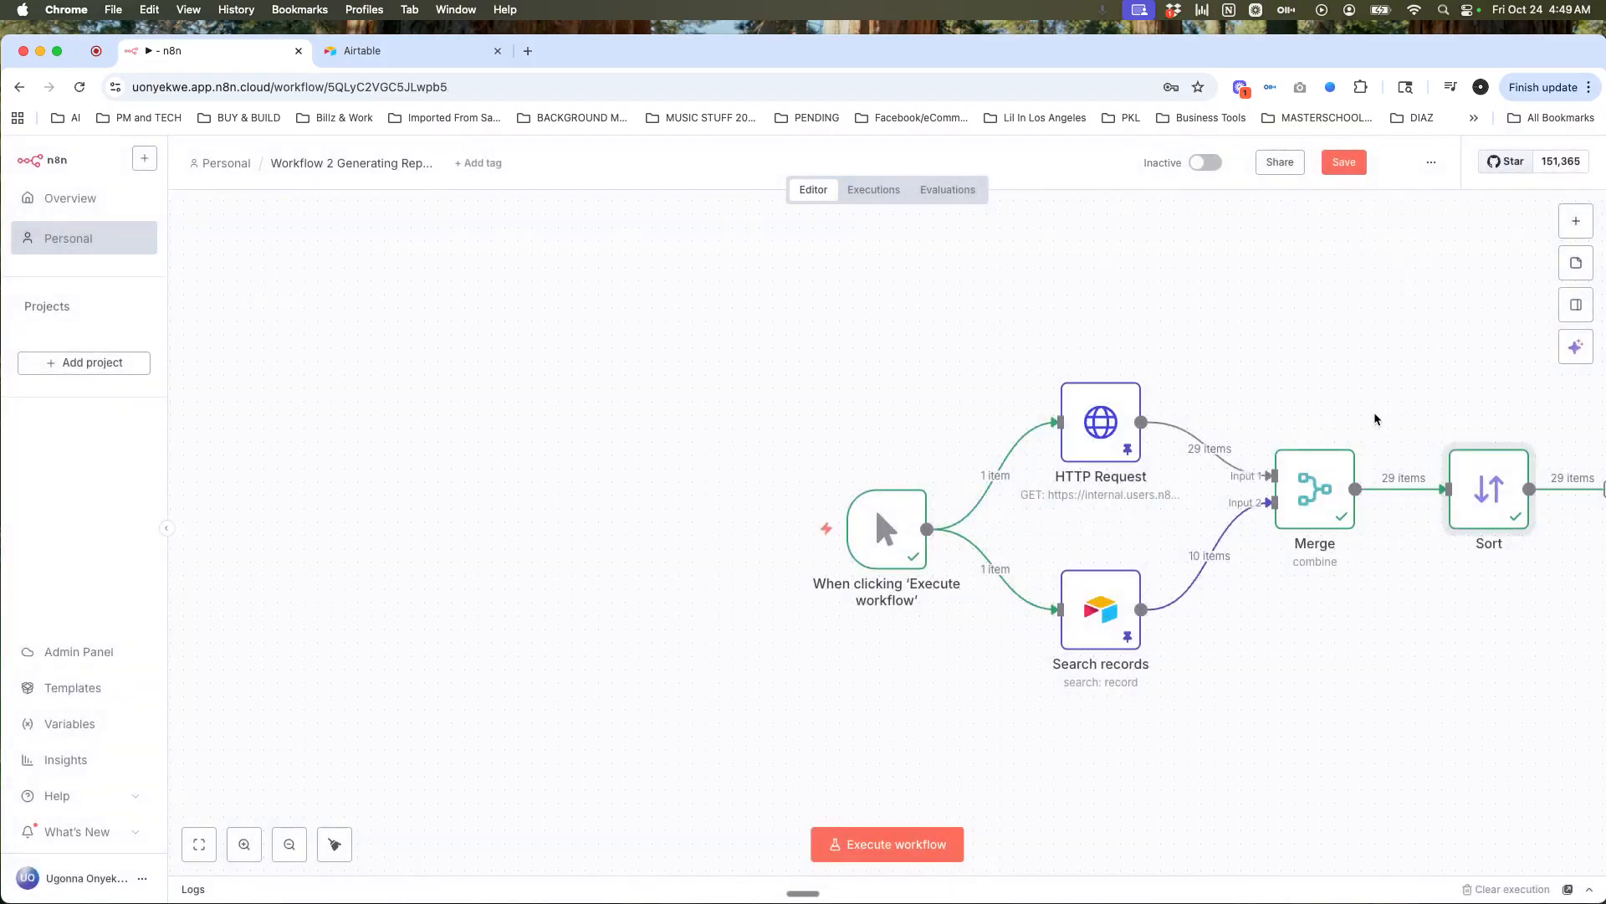
Step: Line up the Merge and Sort nodes on the canvas and save the workflow
scroll(1374, 436, "right", 5)
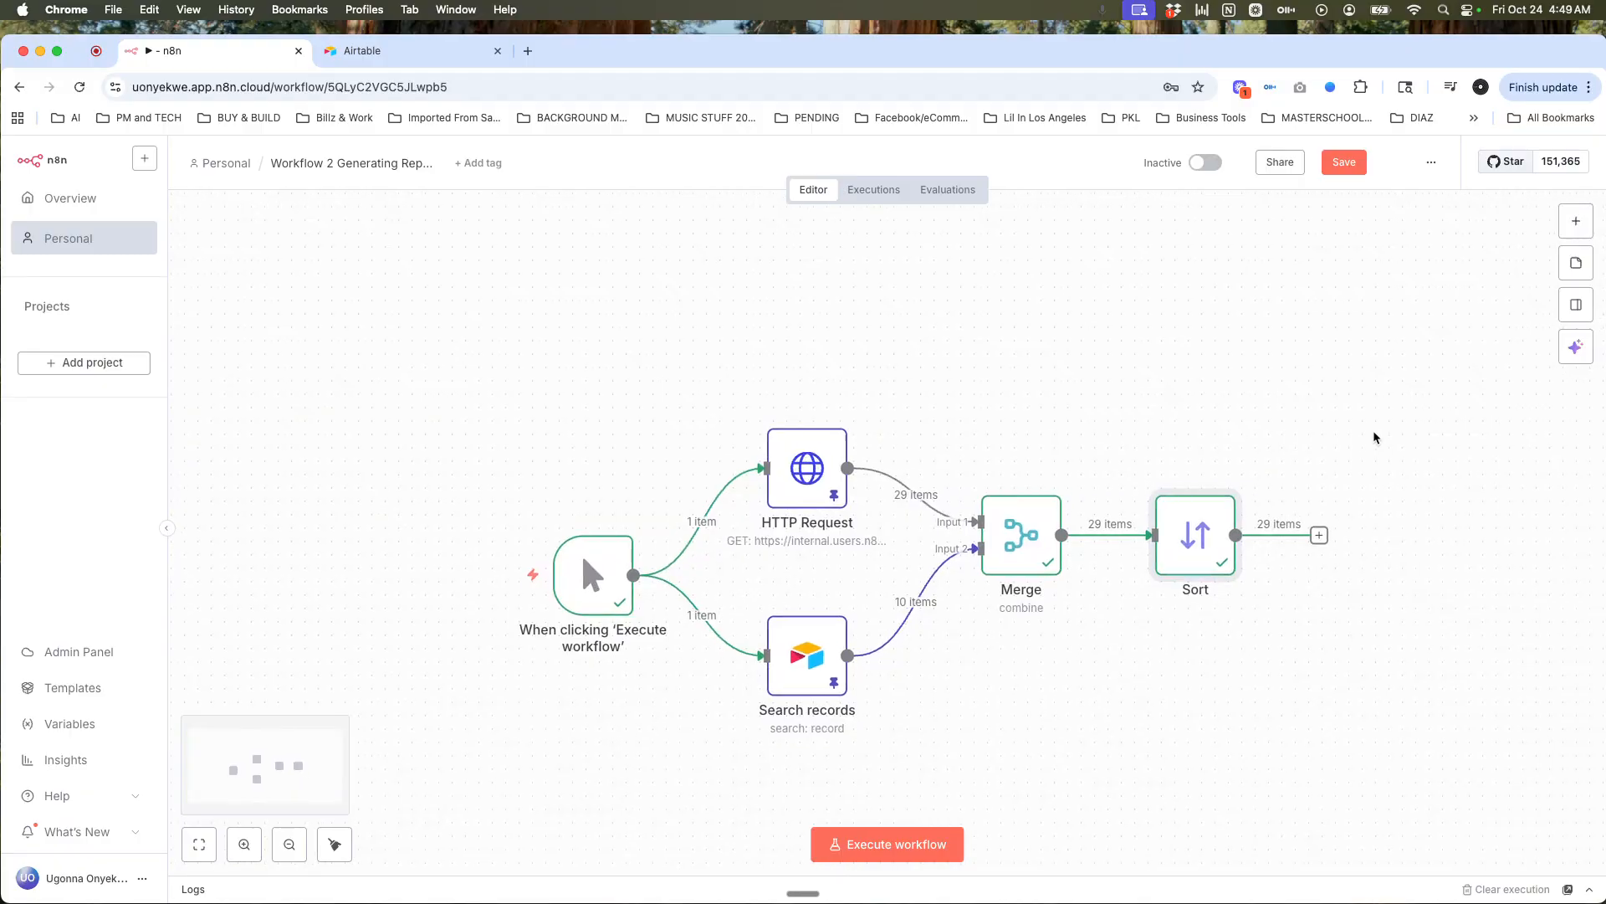
left_click_drag(1013, 544, 1012, 571)
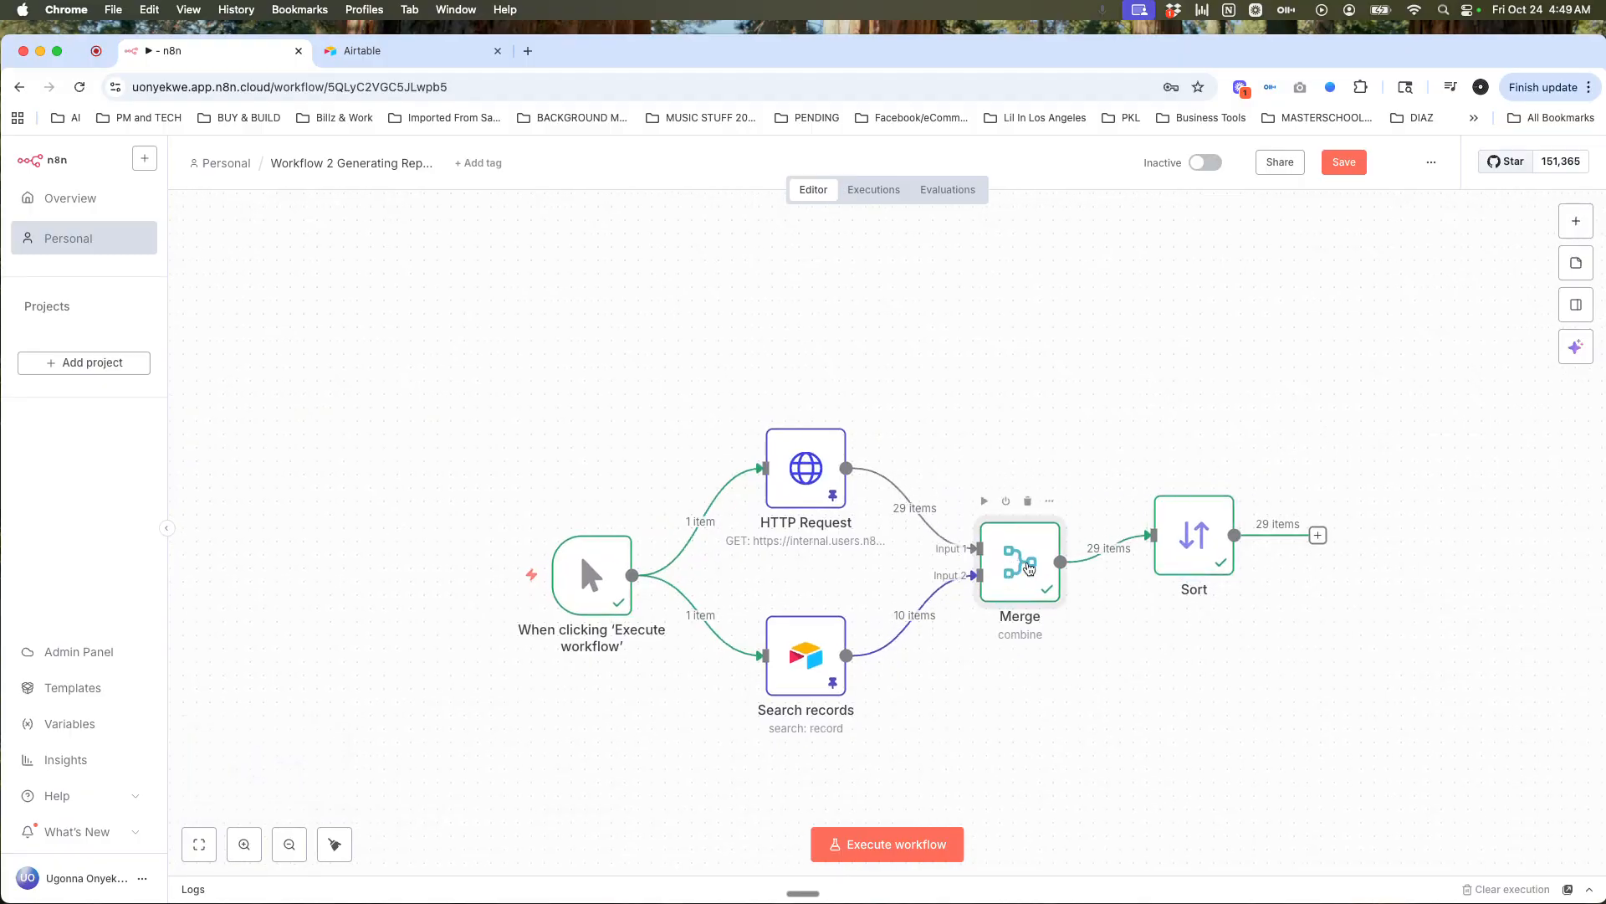
left_click_drag(1185, 554, 1193, 570)
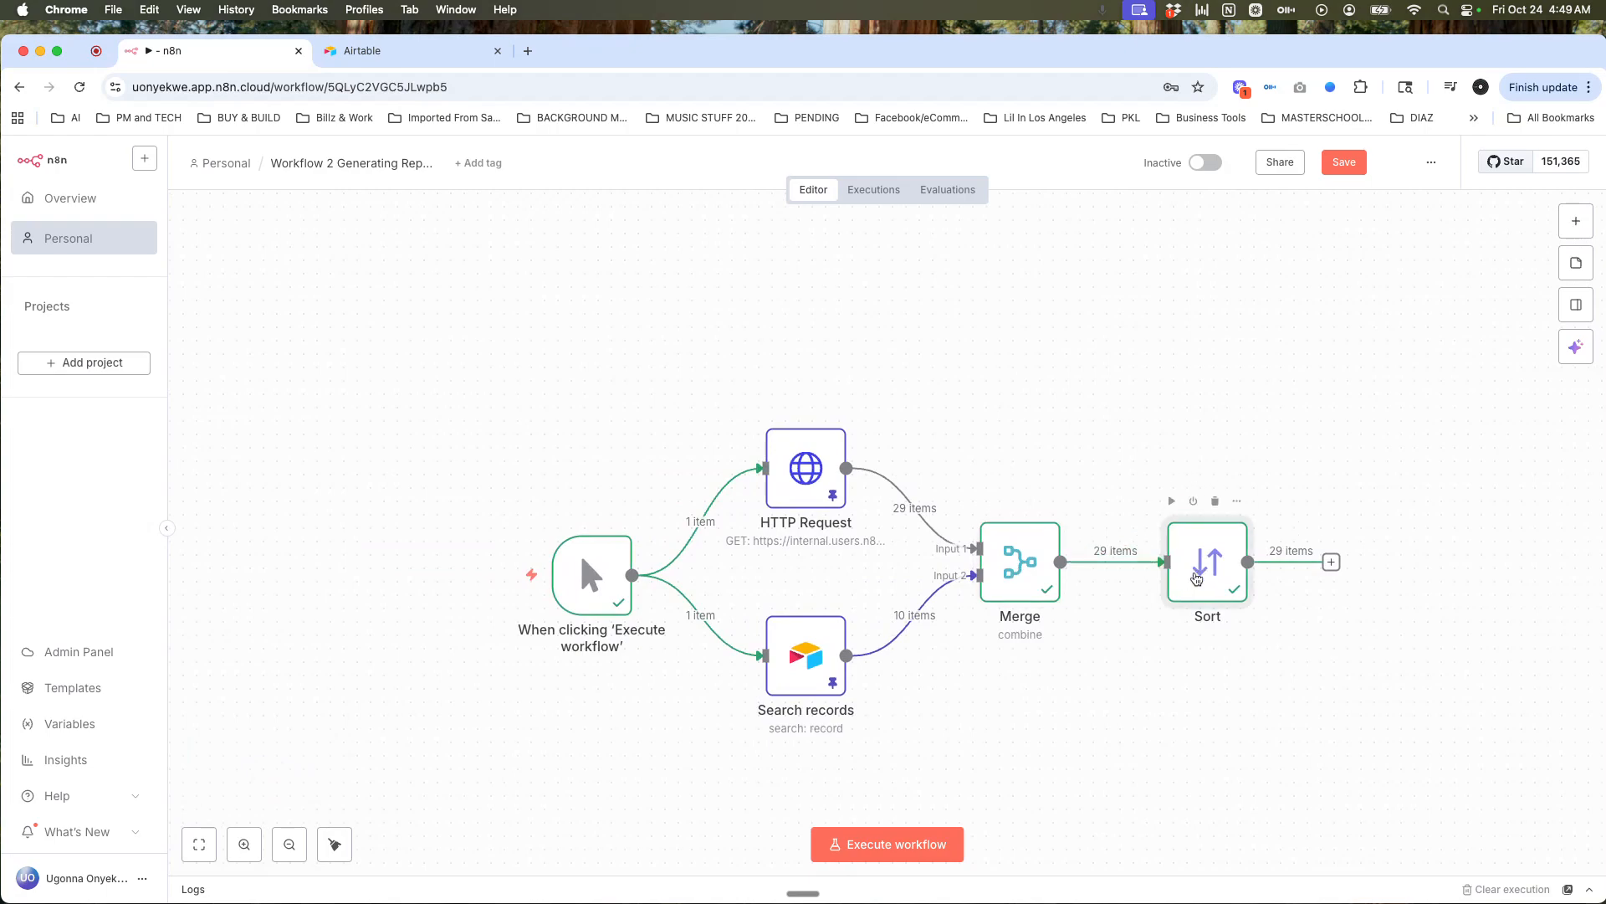
left_click(1343, 168)
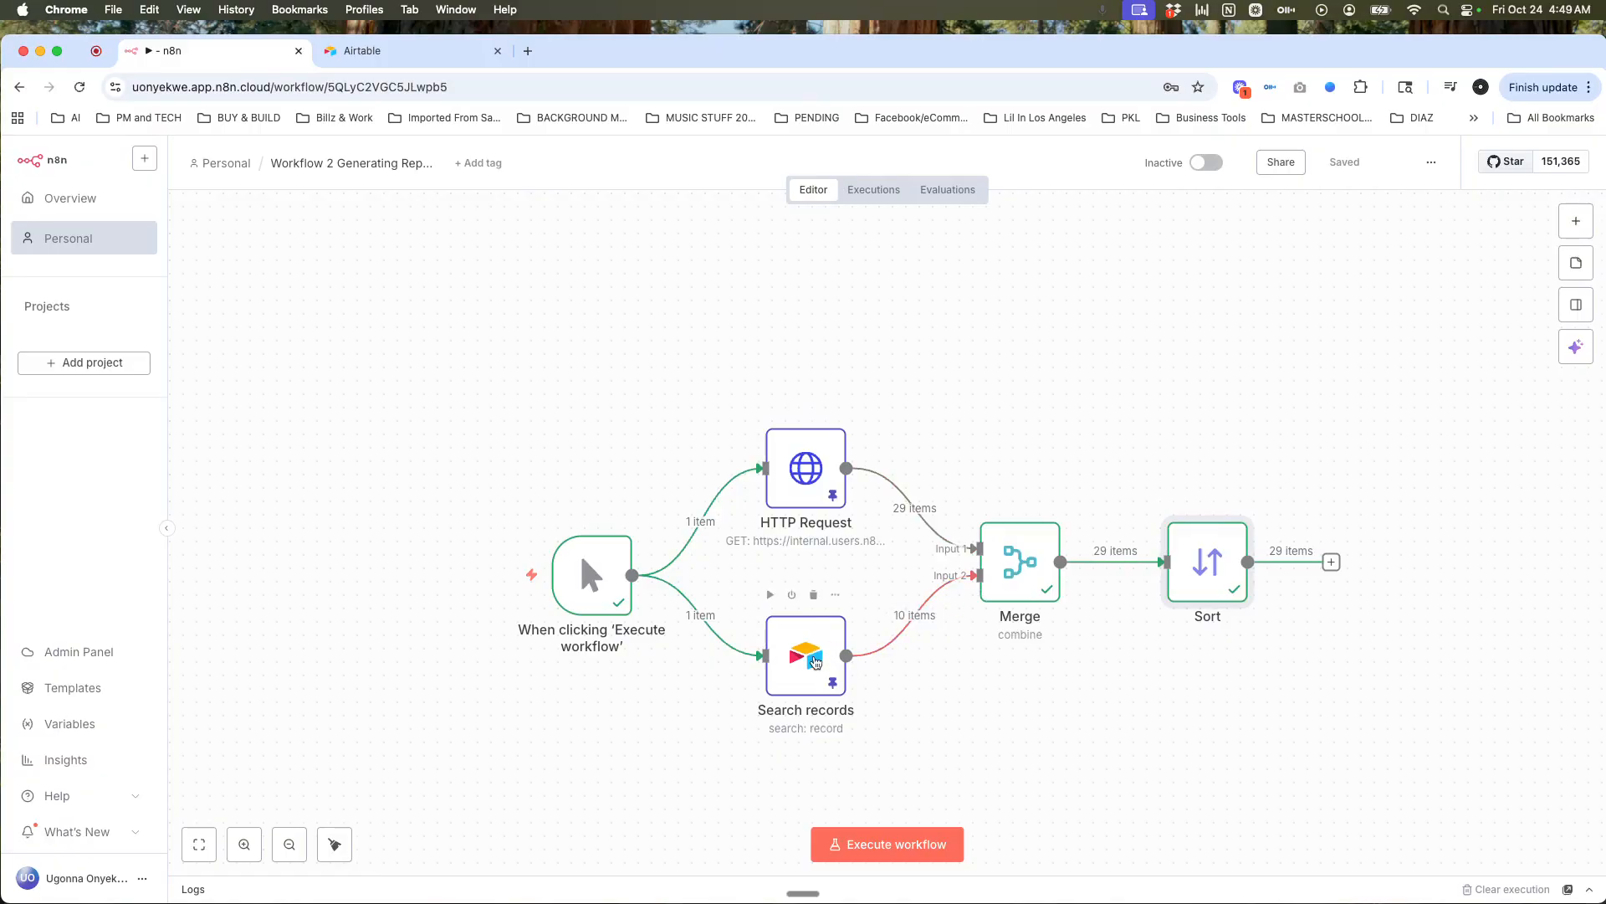
double_click(816, 661)
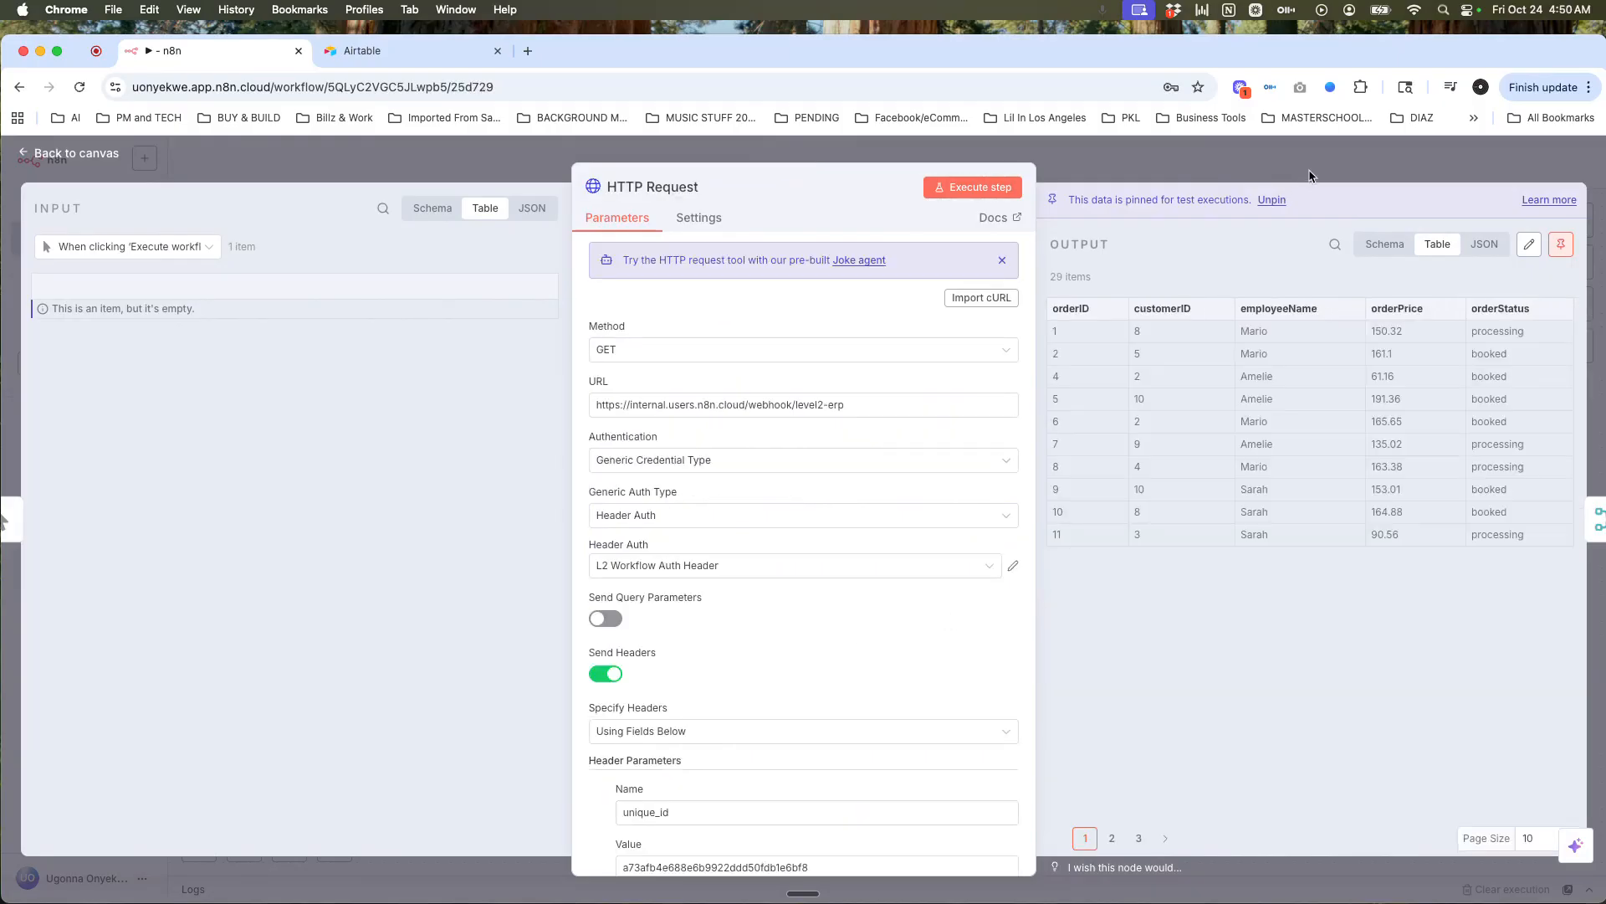
left_click(1310, 171)
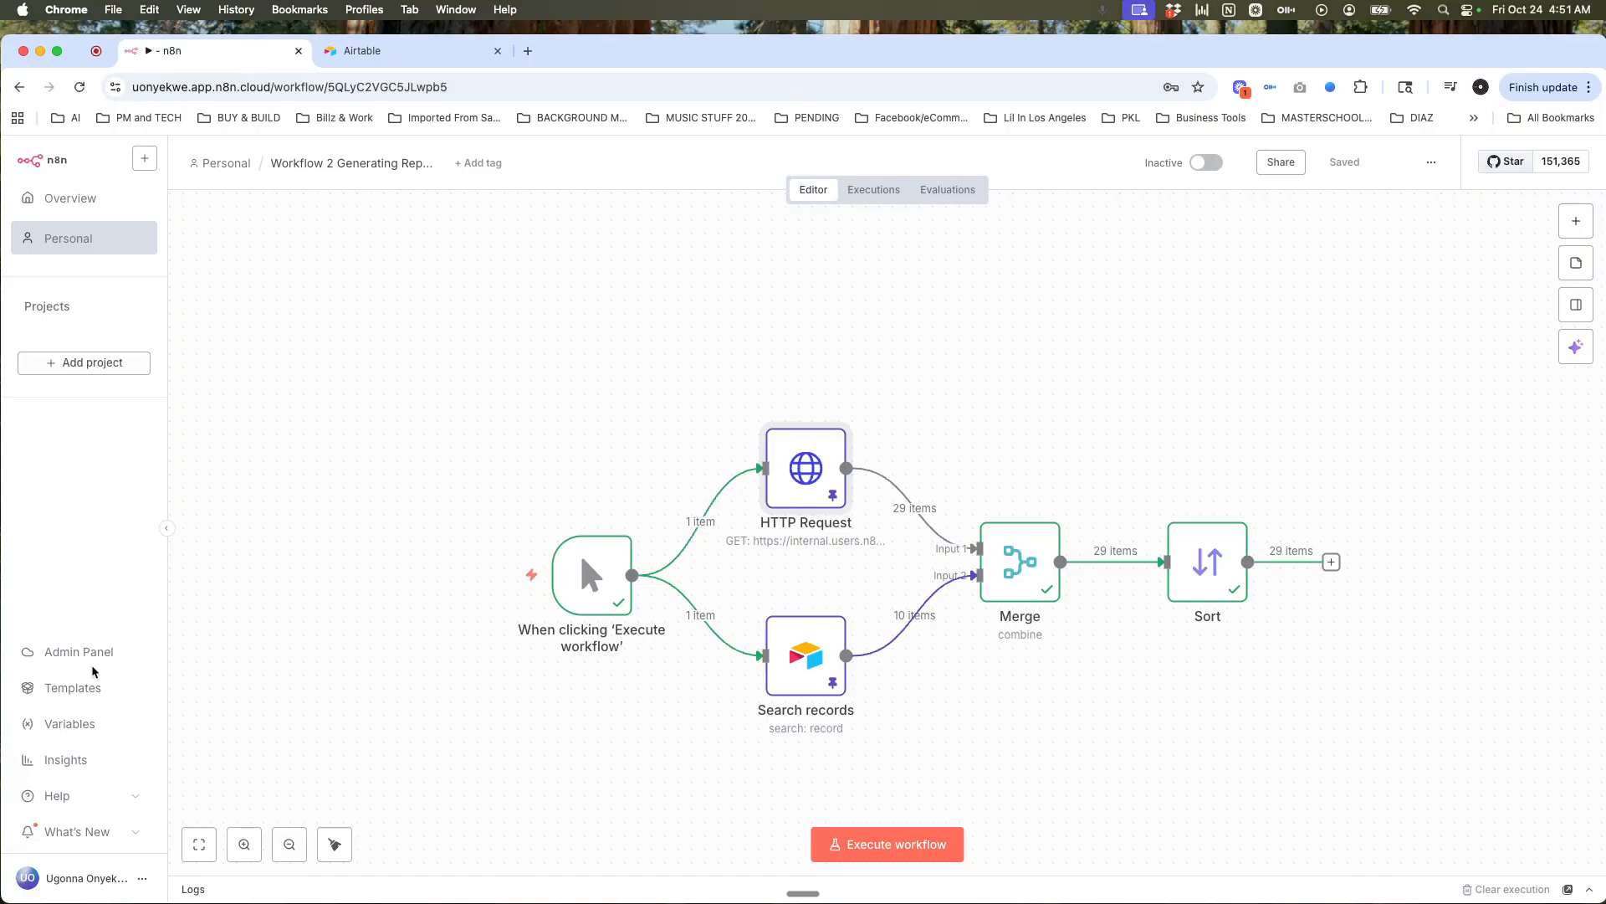
Step: Add an If node after Sort and drag the orders' region field into its condition
left_click(1332, 563)
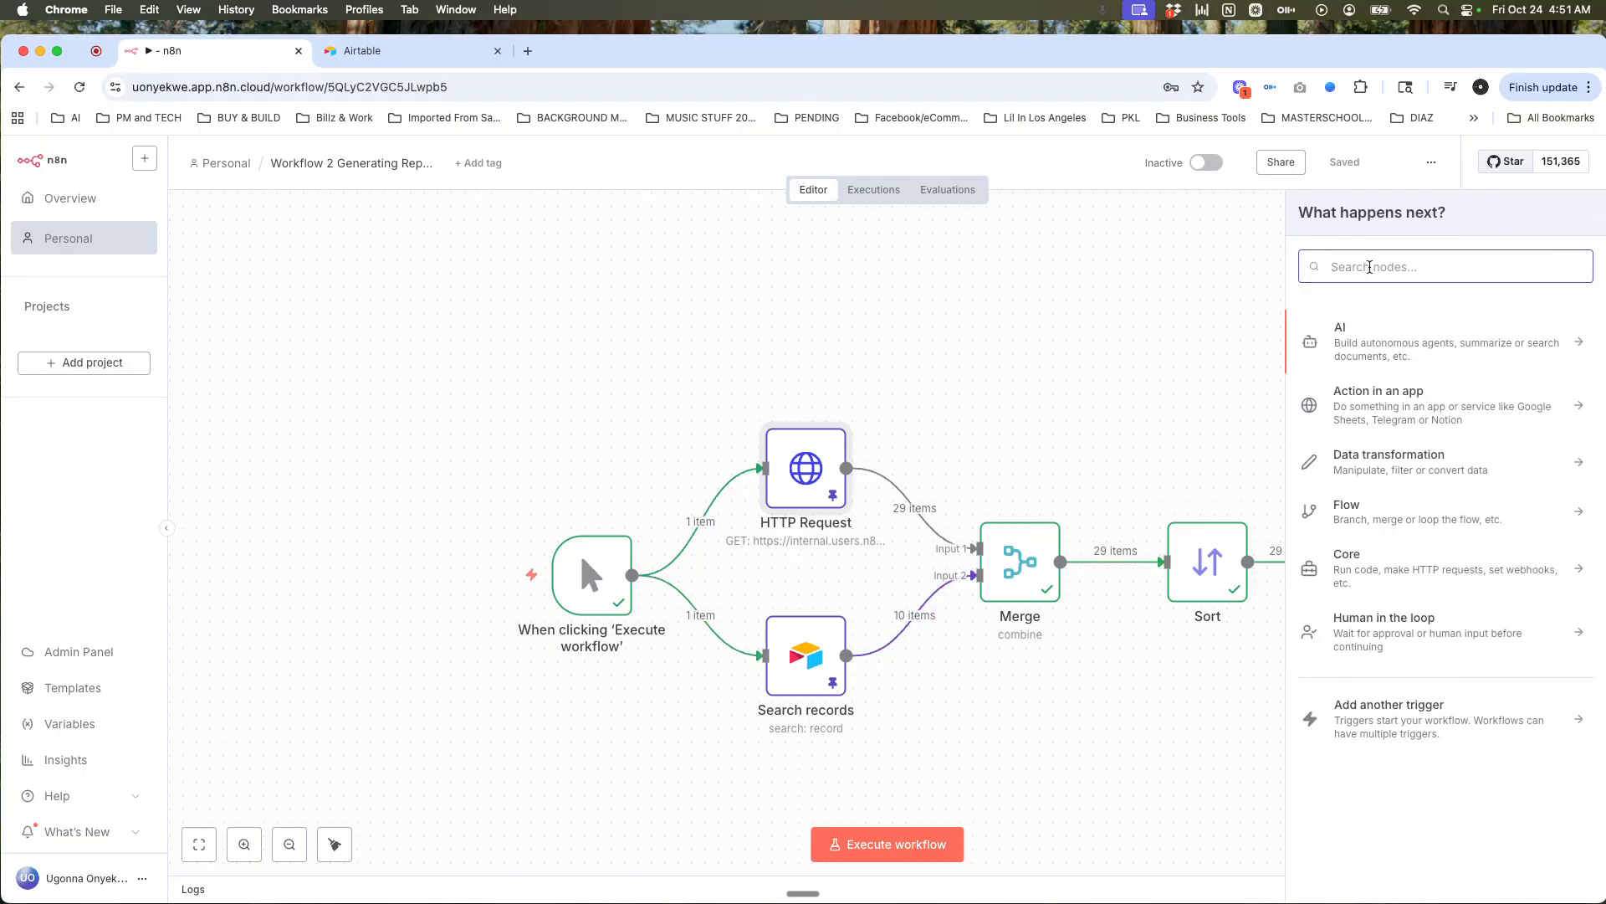
type("if")
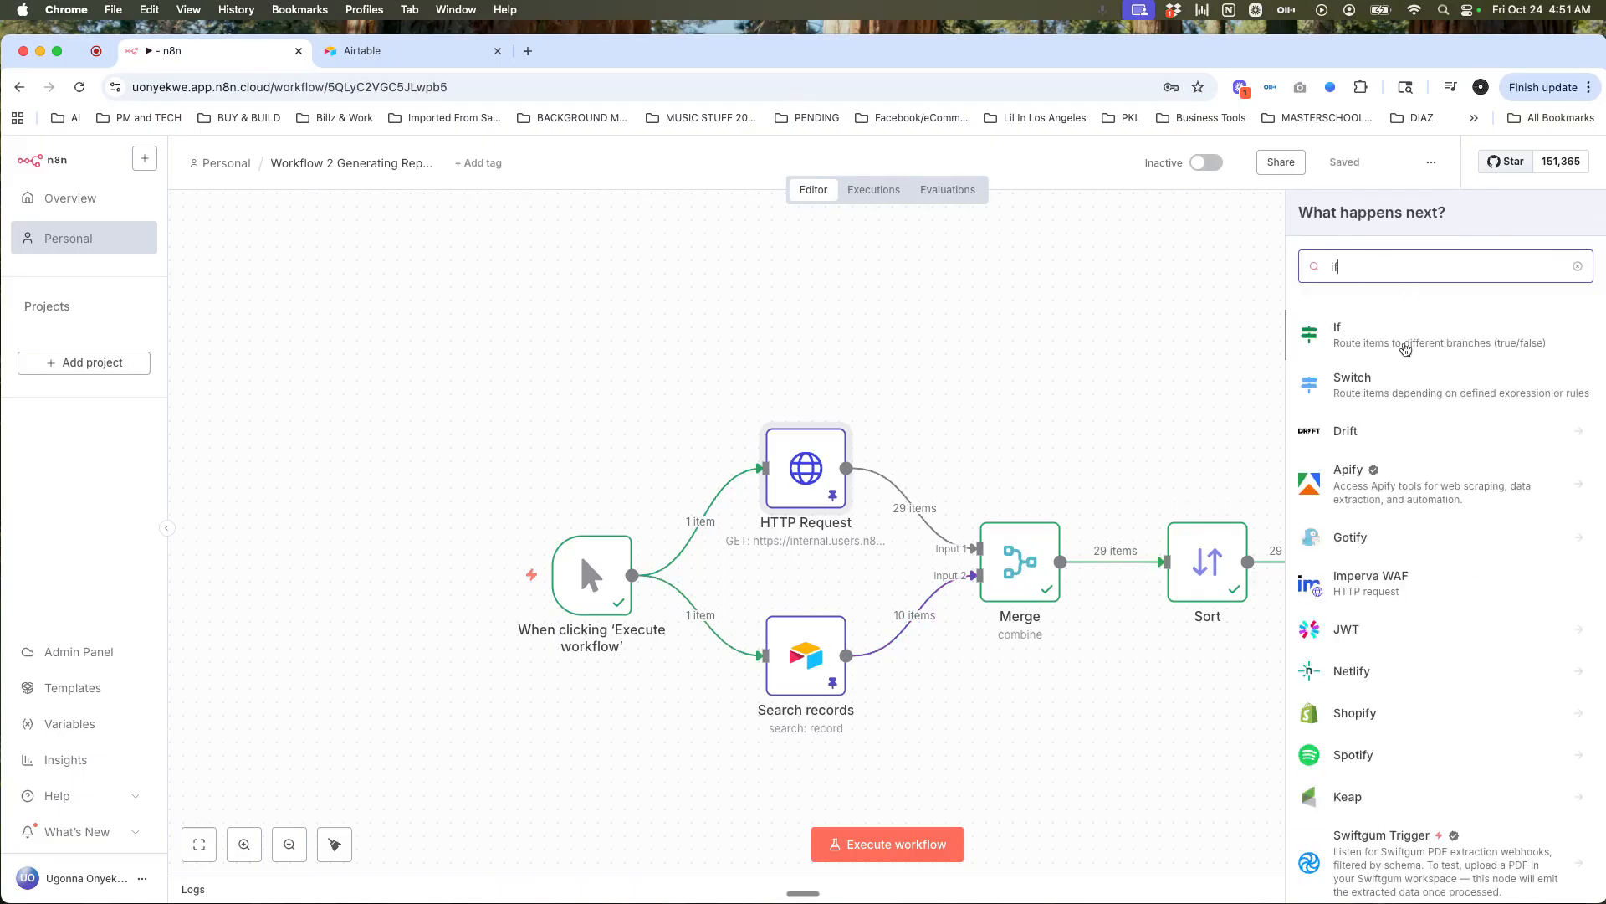
left_click(1405, 348)
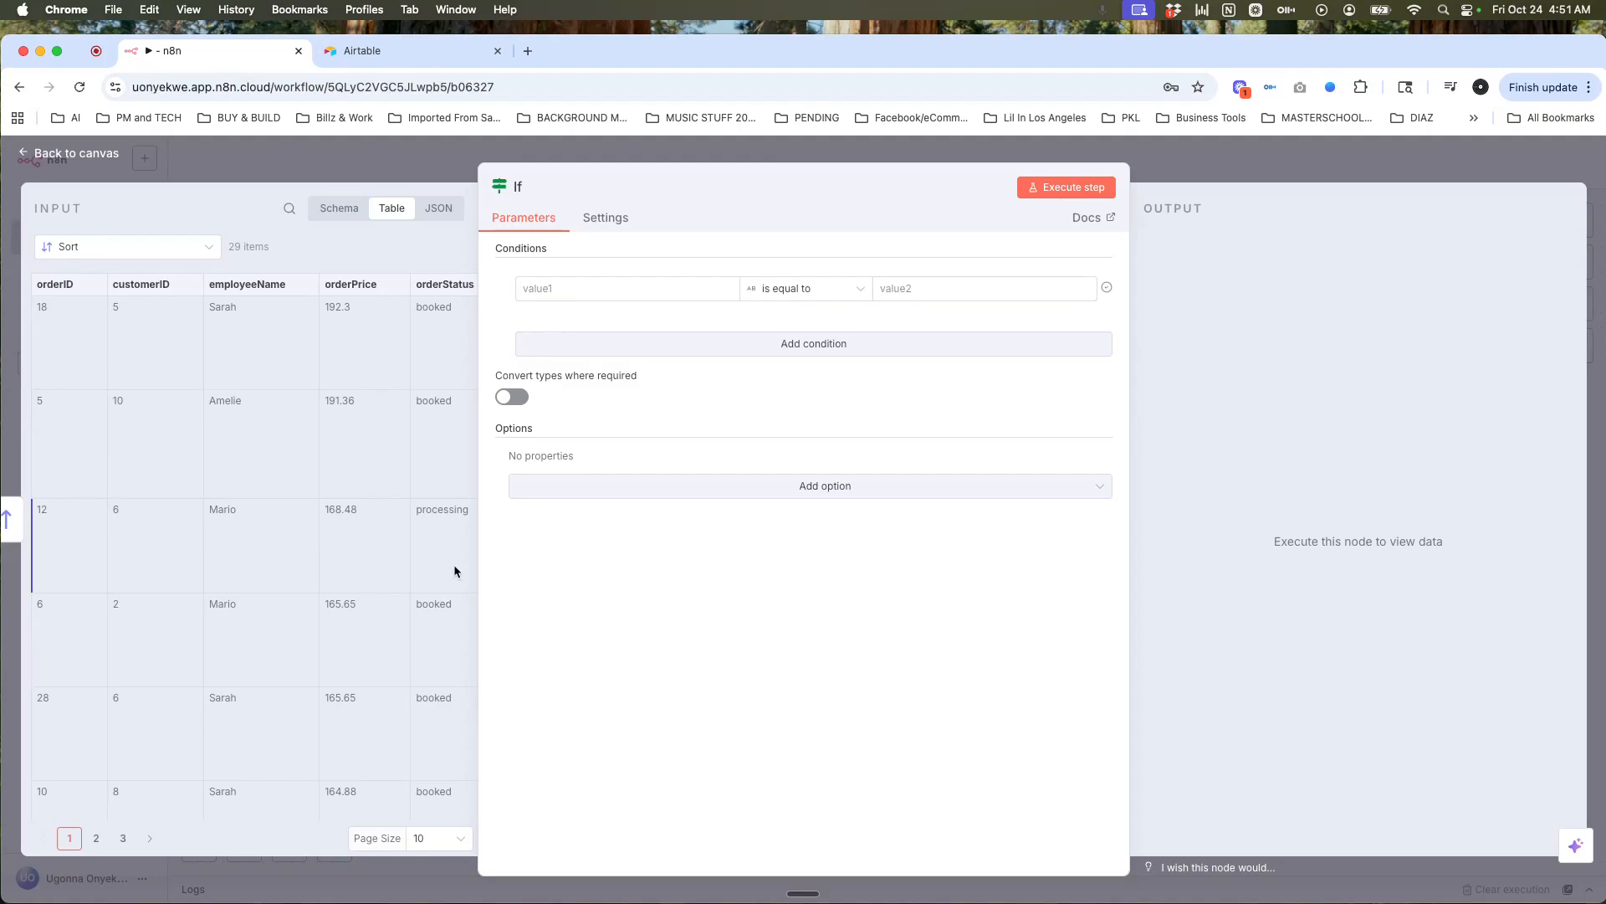
left_click(442, 209)
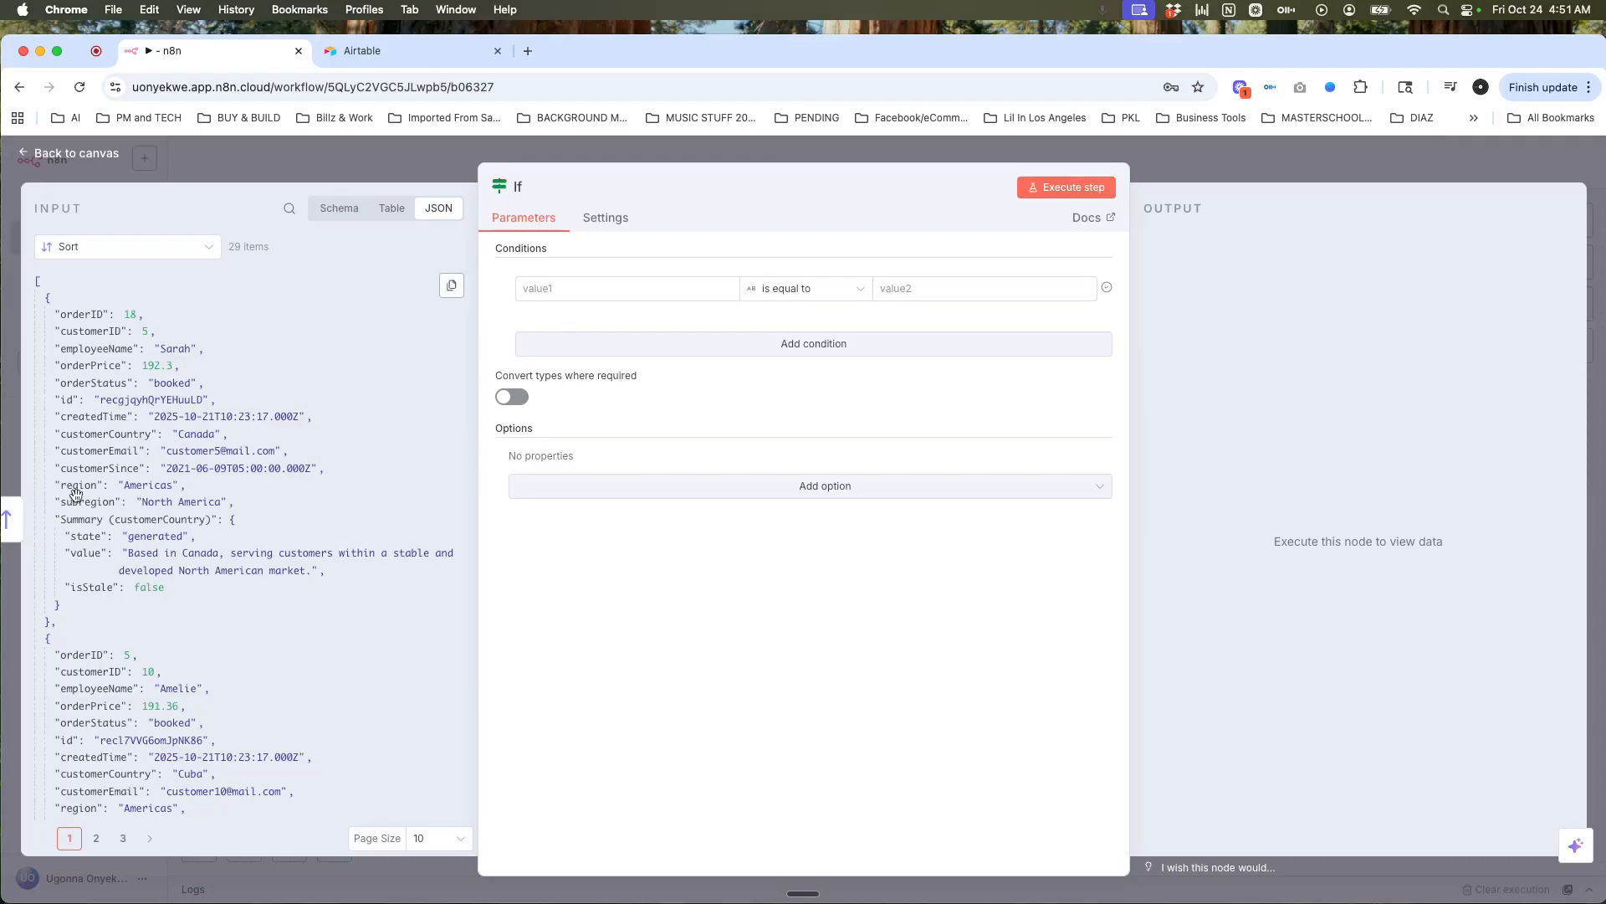
left_click_drag(75, 487, 557, 298)
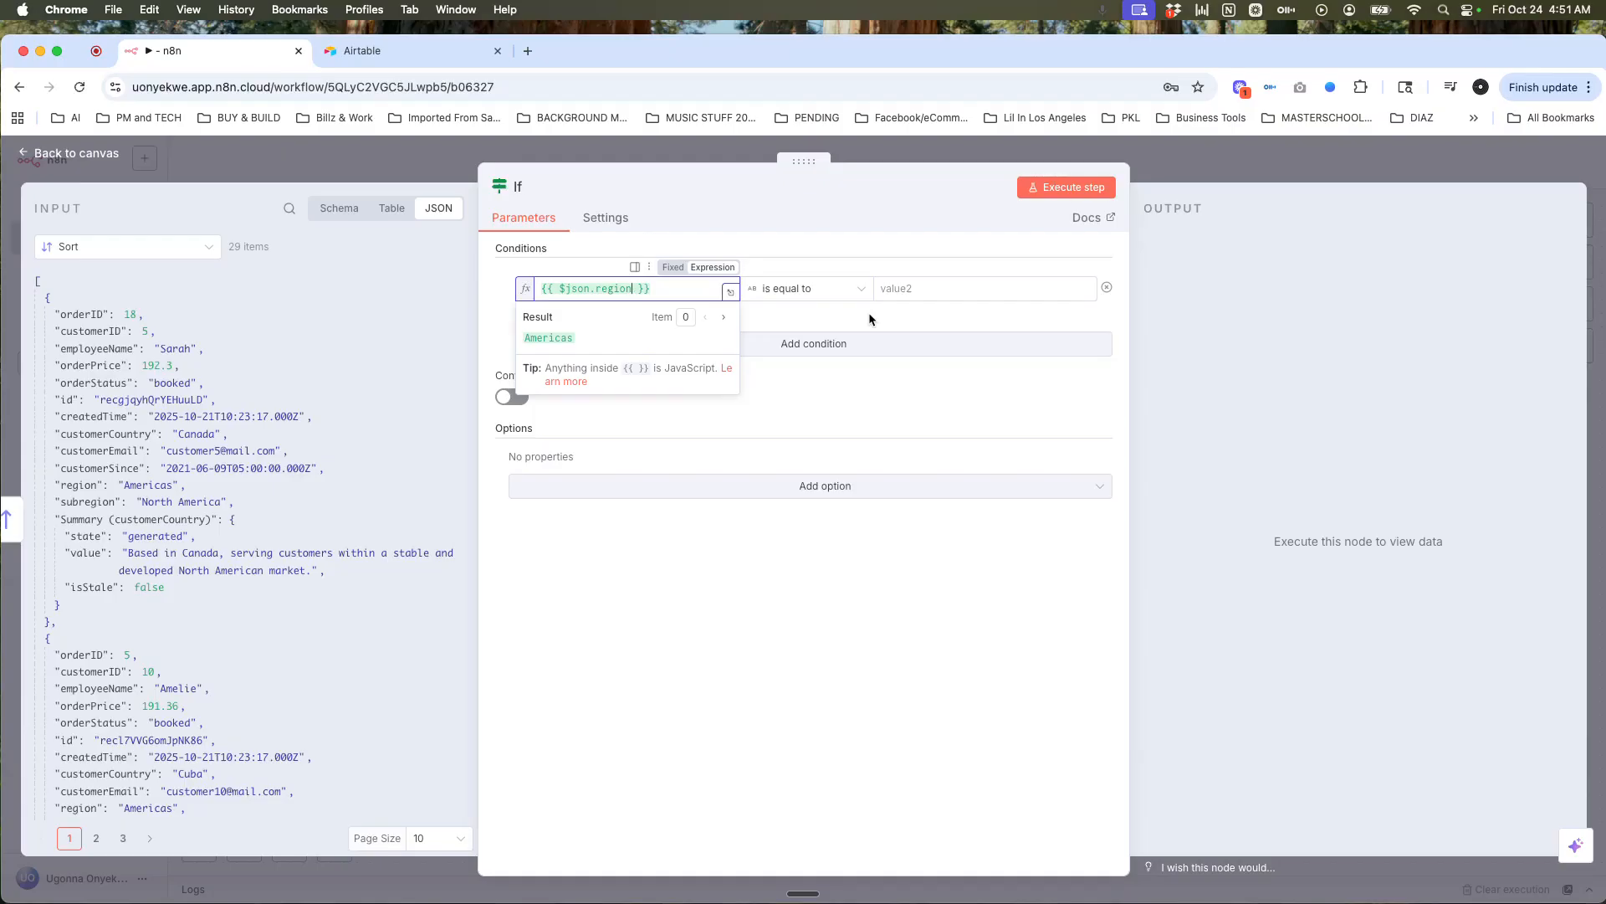
Step: Compare {{ $json.region }} against 'Americas' and run the If step on the sorted orders
left_click(869, 318)
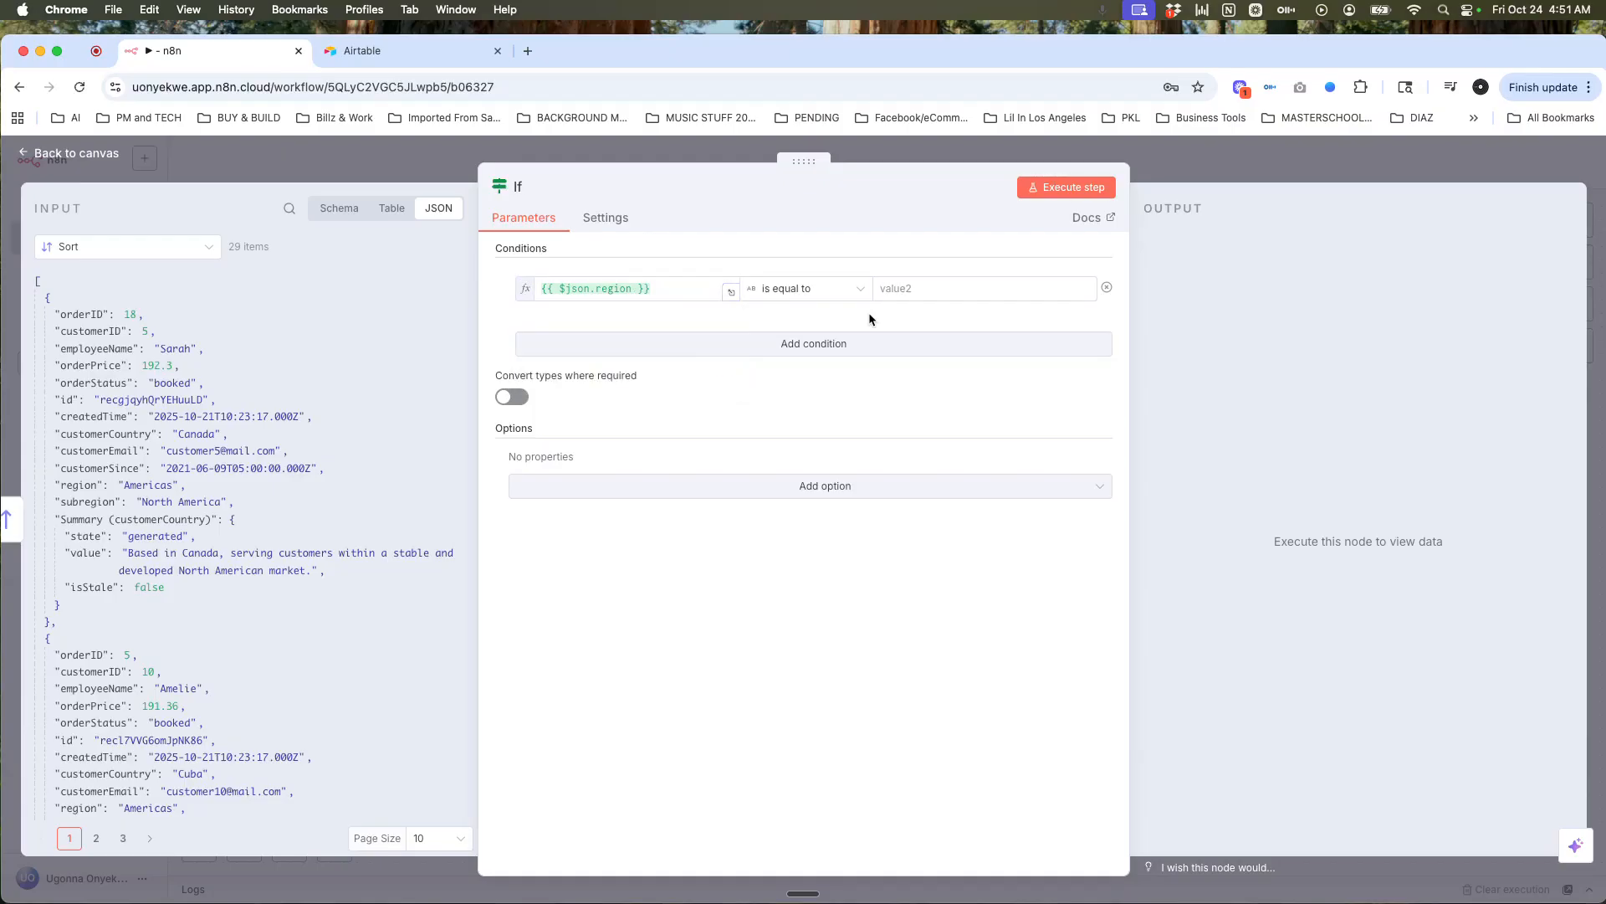
left_click(899, 296)
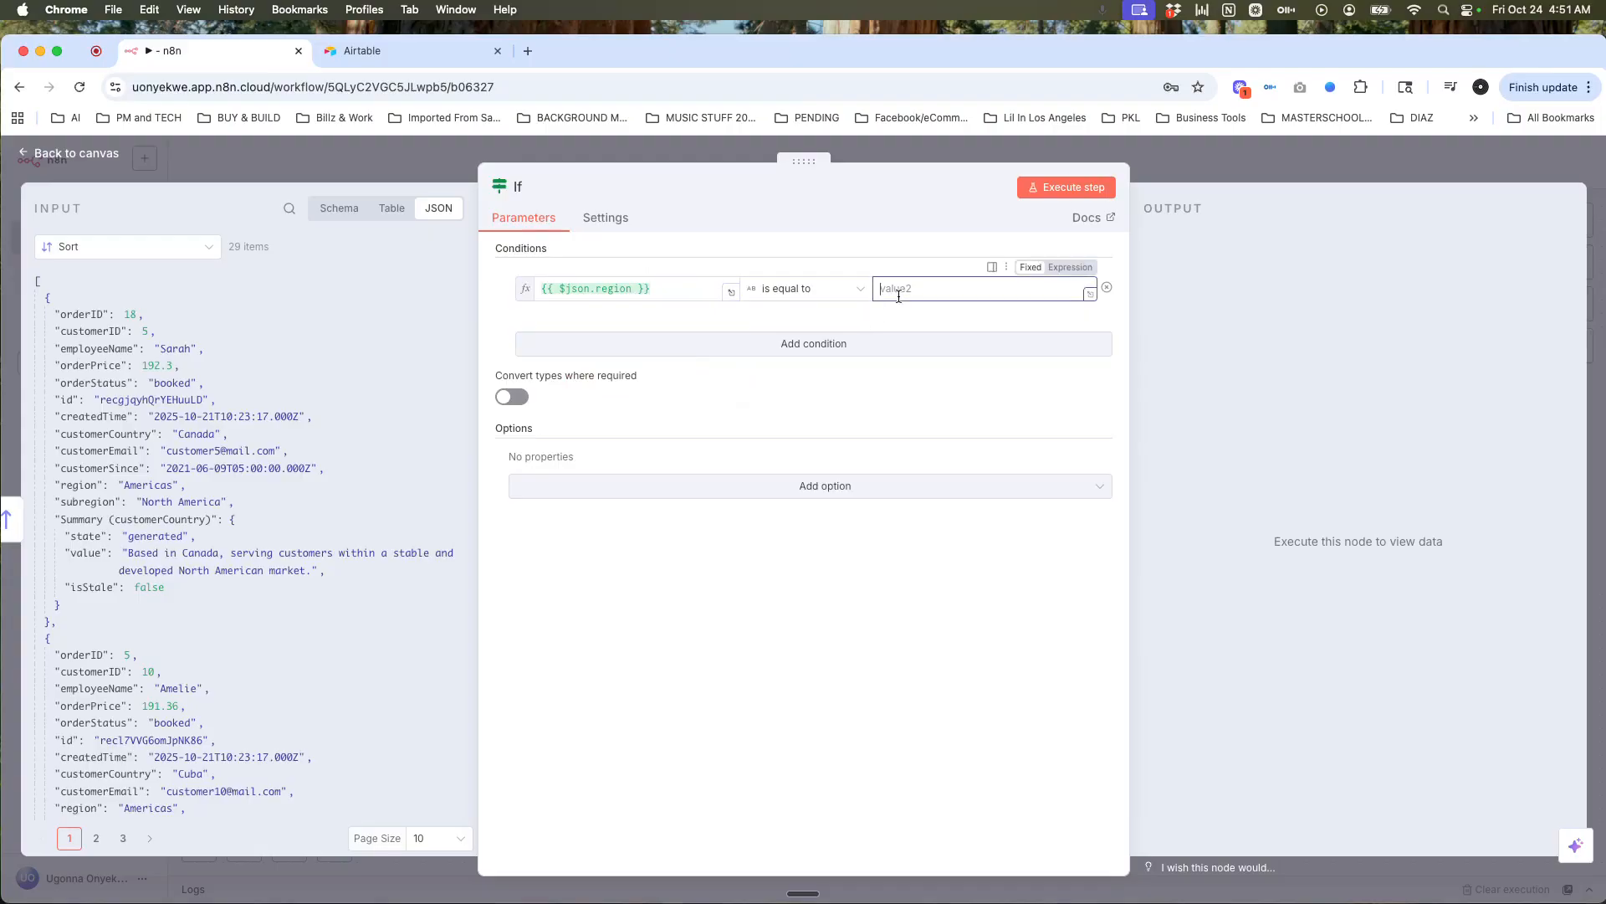
type("Americas")
left_click(893, 319)
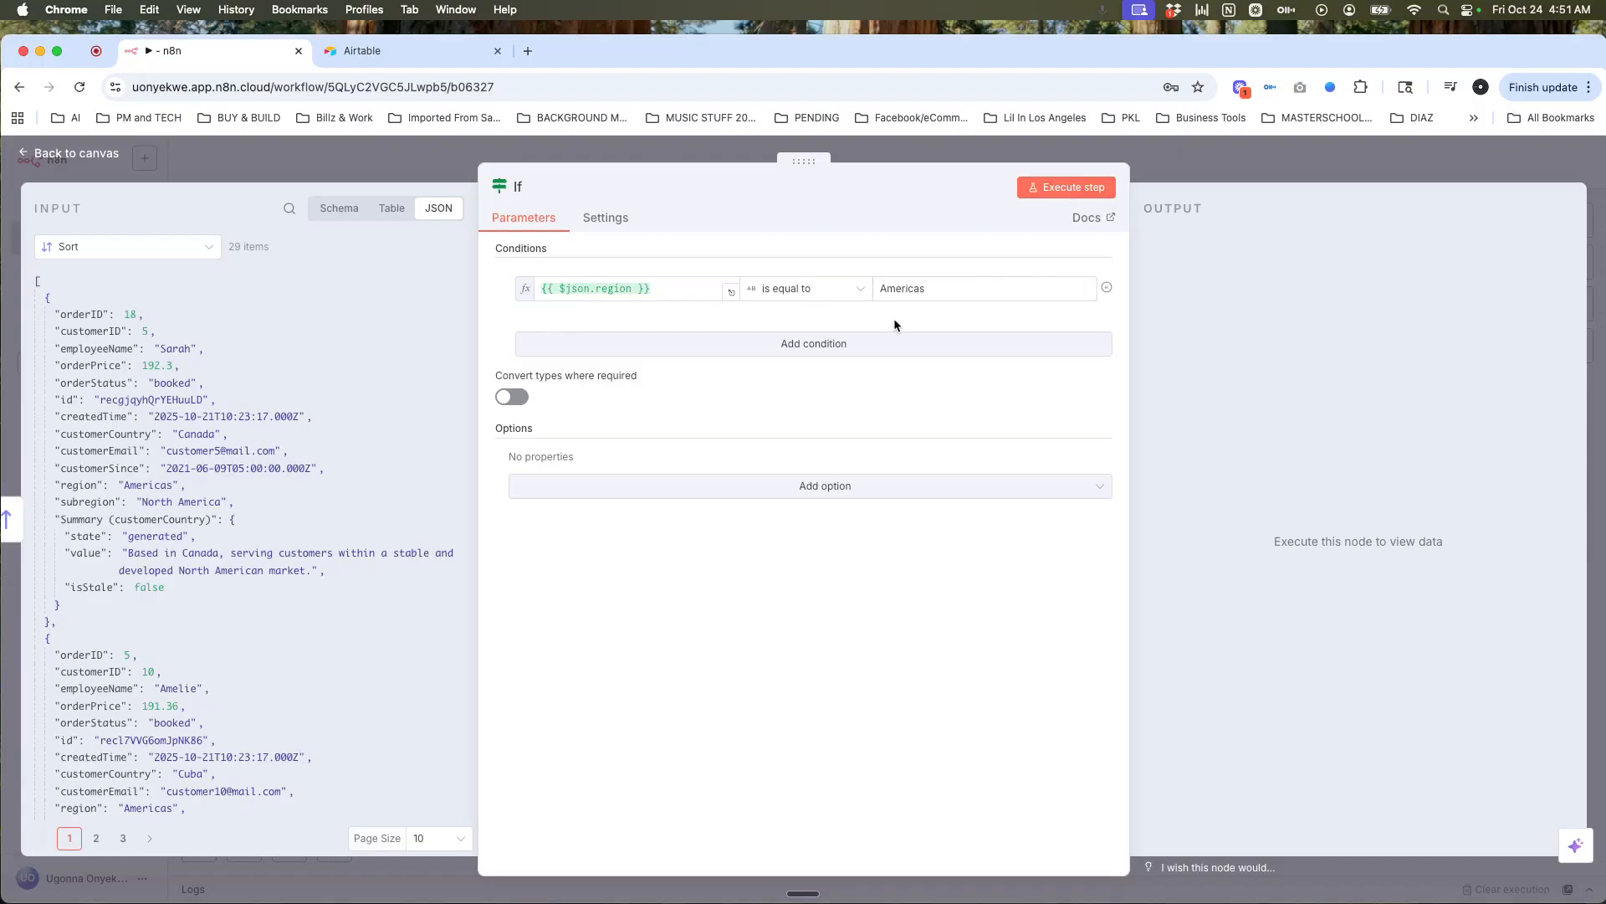
left_click(1050, 189)
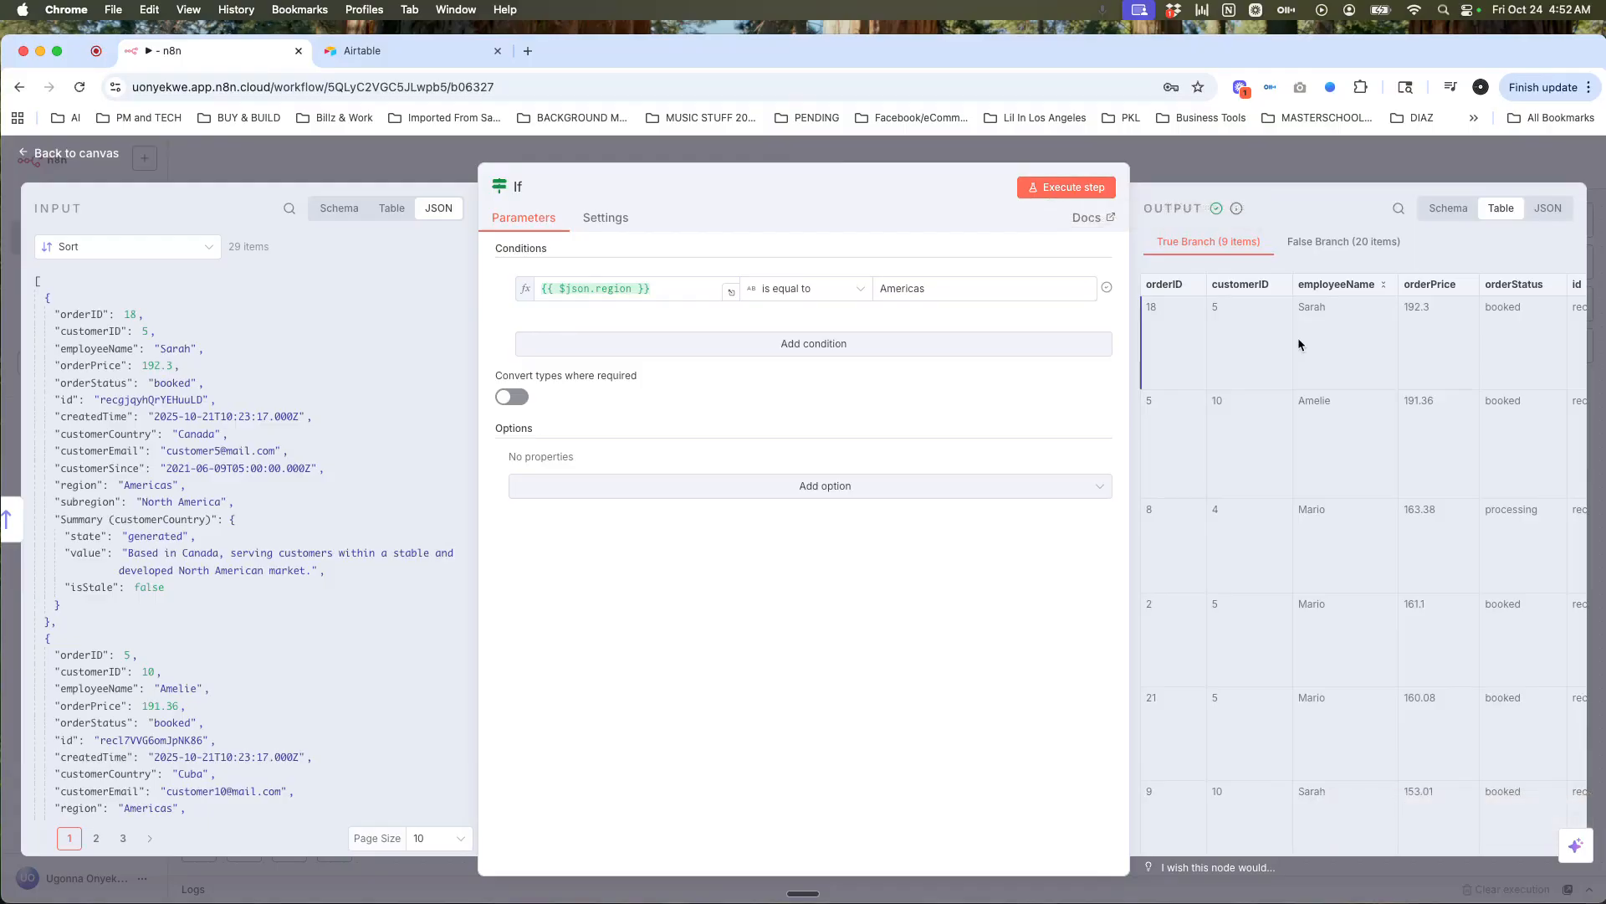
Step: Review the If output: 20 orders on the false branch, 9 Americas orders on true
scroll(1297, 338, "right", 3)
scroll(1399, 370, "right", 5)
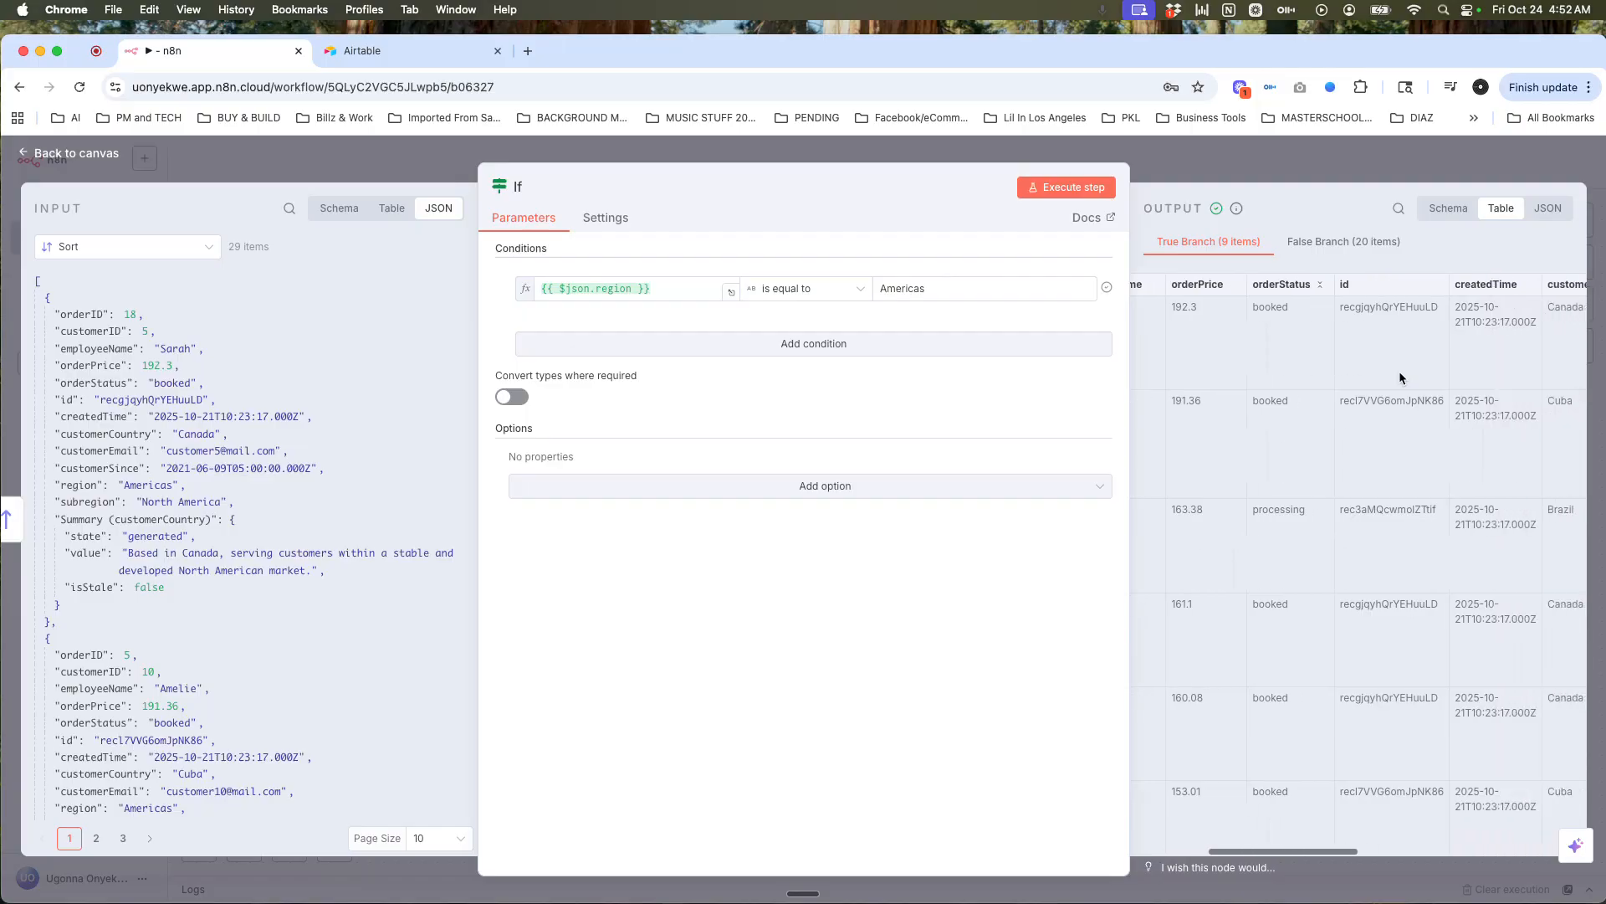
scroll(1400, 372, "right", 6)
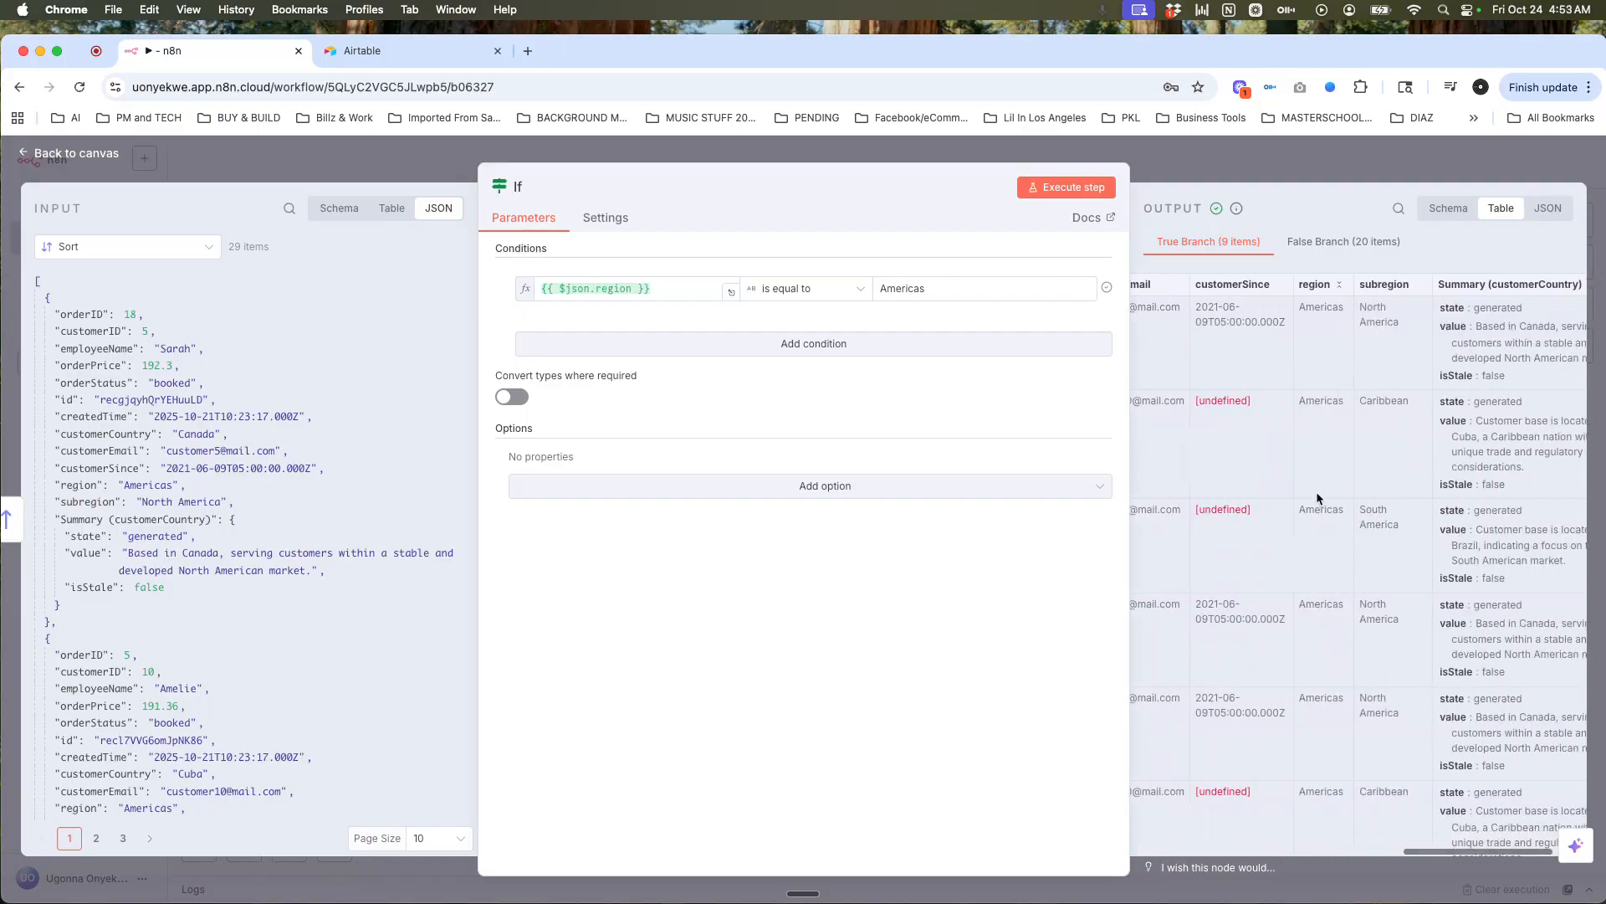
scroll(1317, 490, "down", 5)
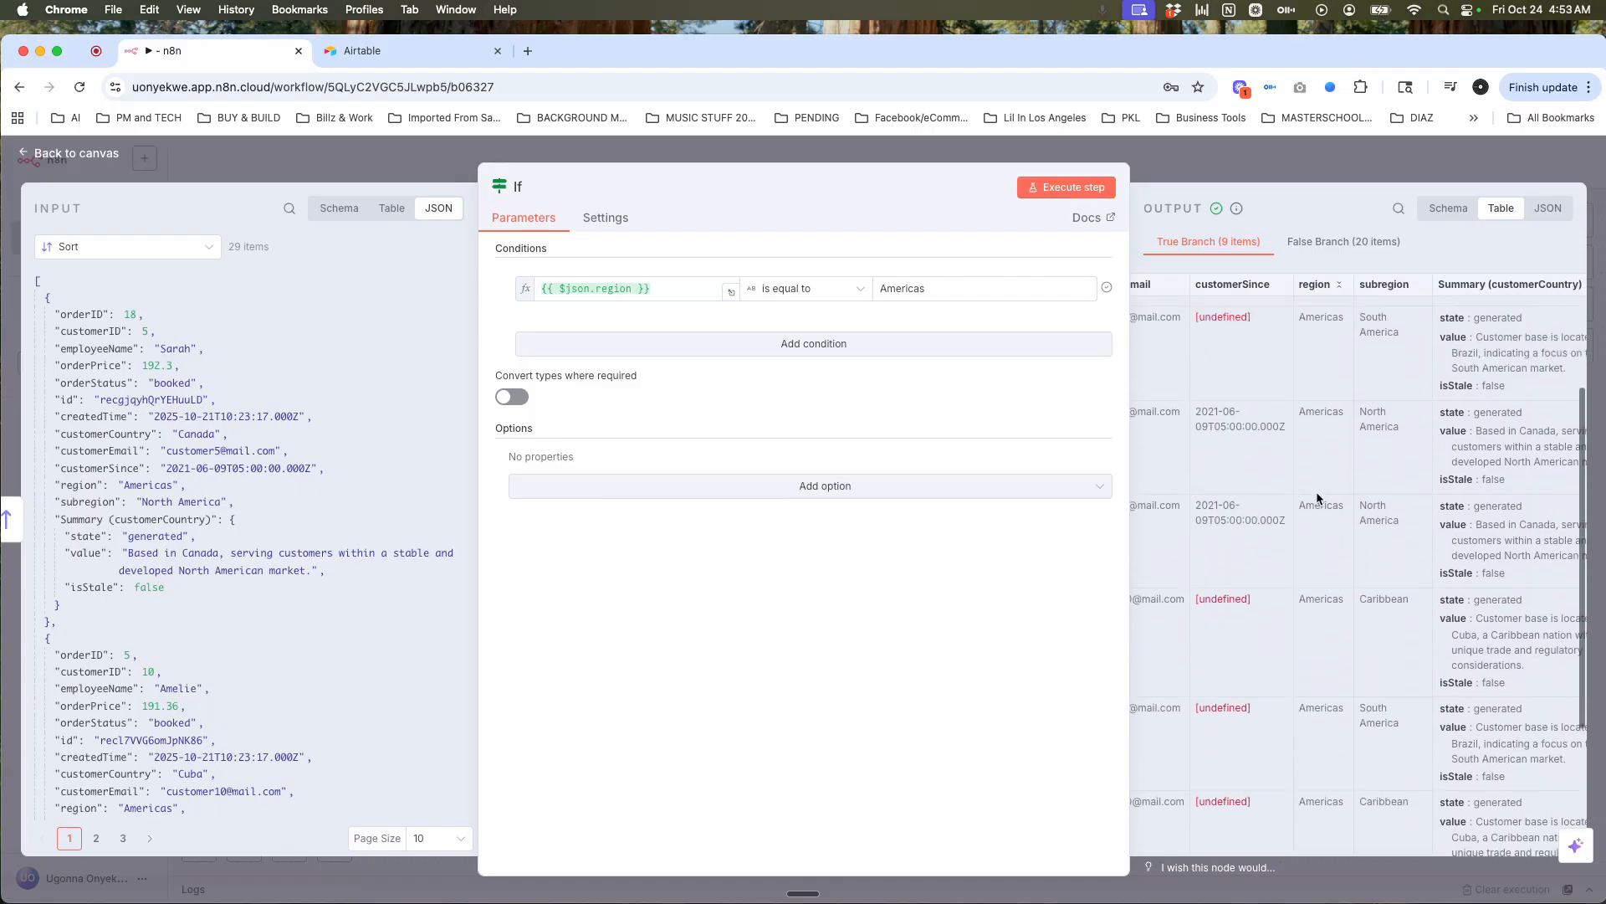
left_click(1305, 245)
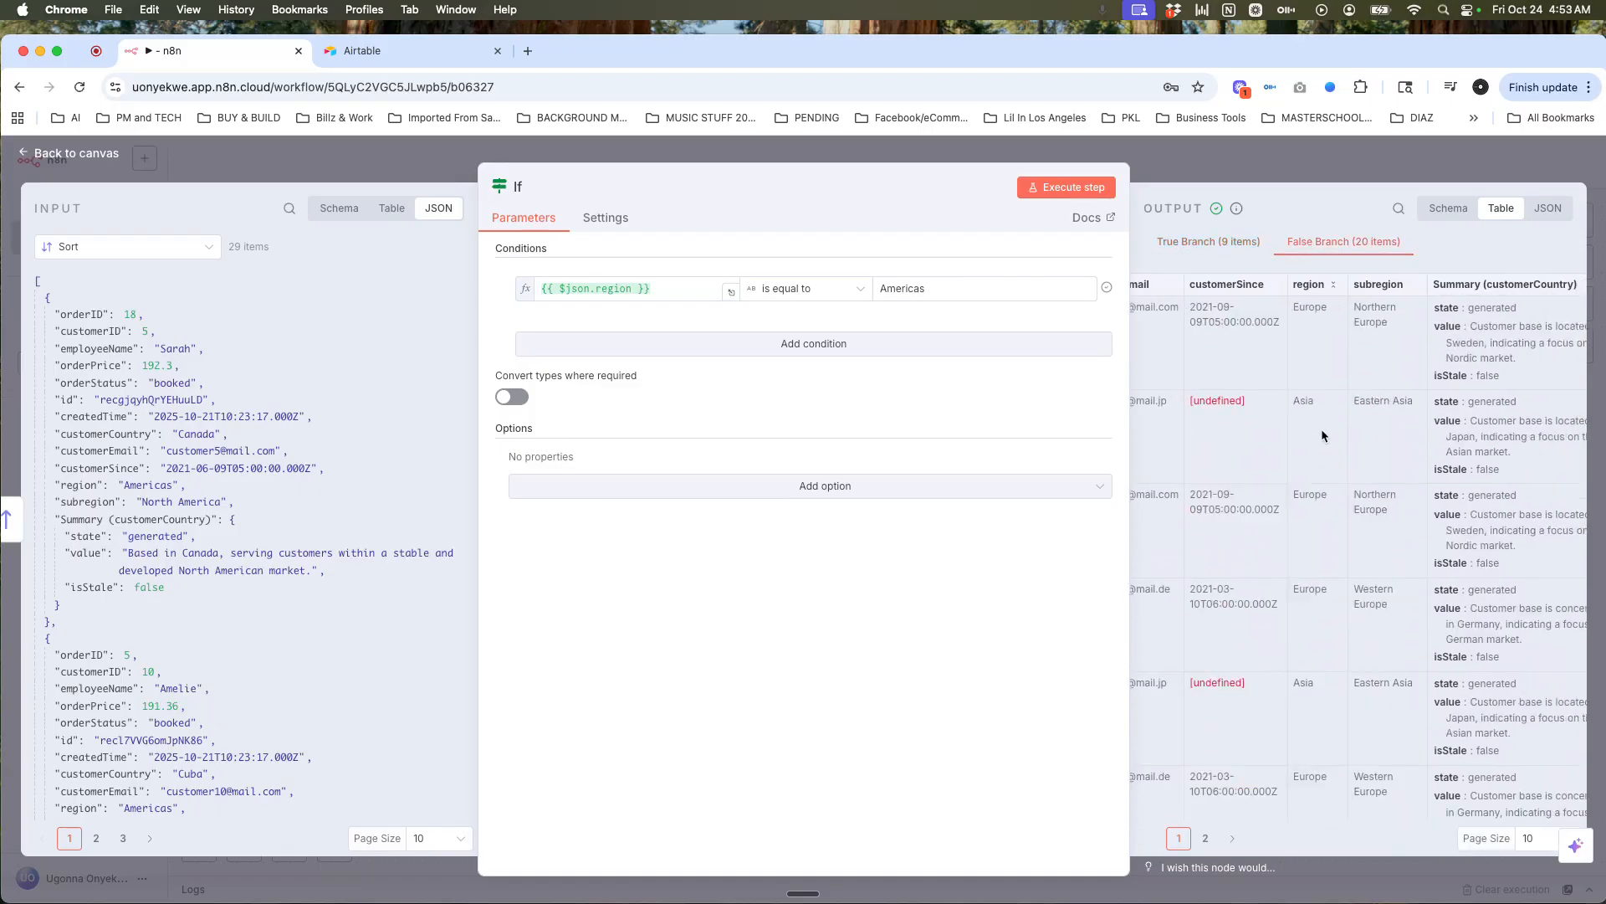
scroll(1323, 441, "down", 4)
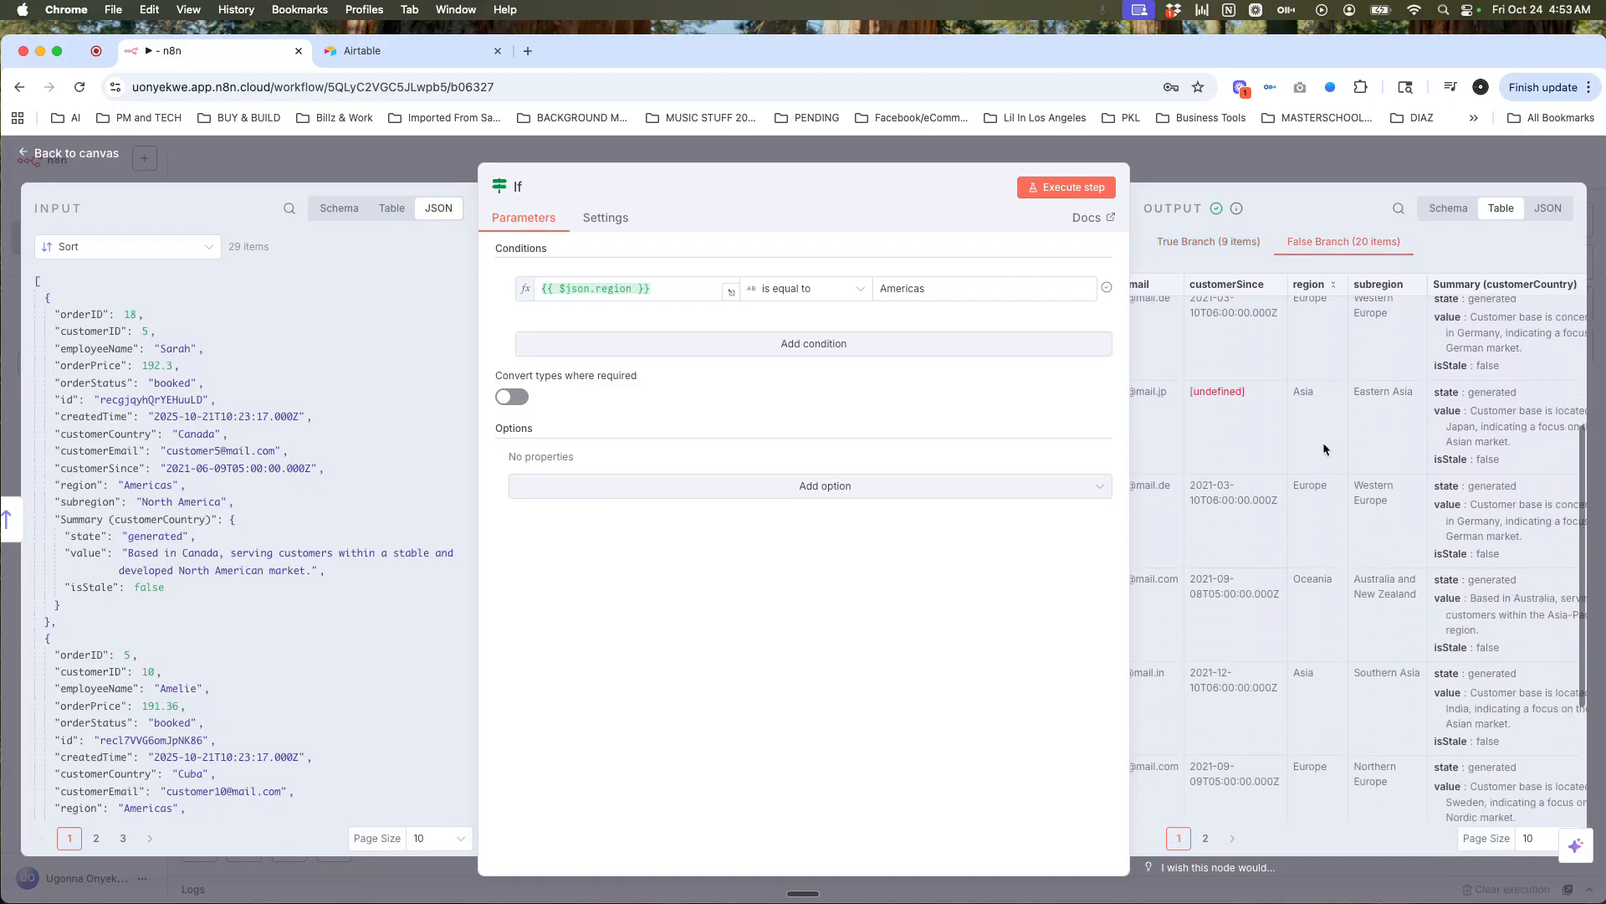
left_click(1226, 245)
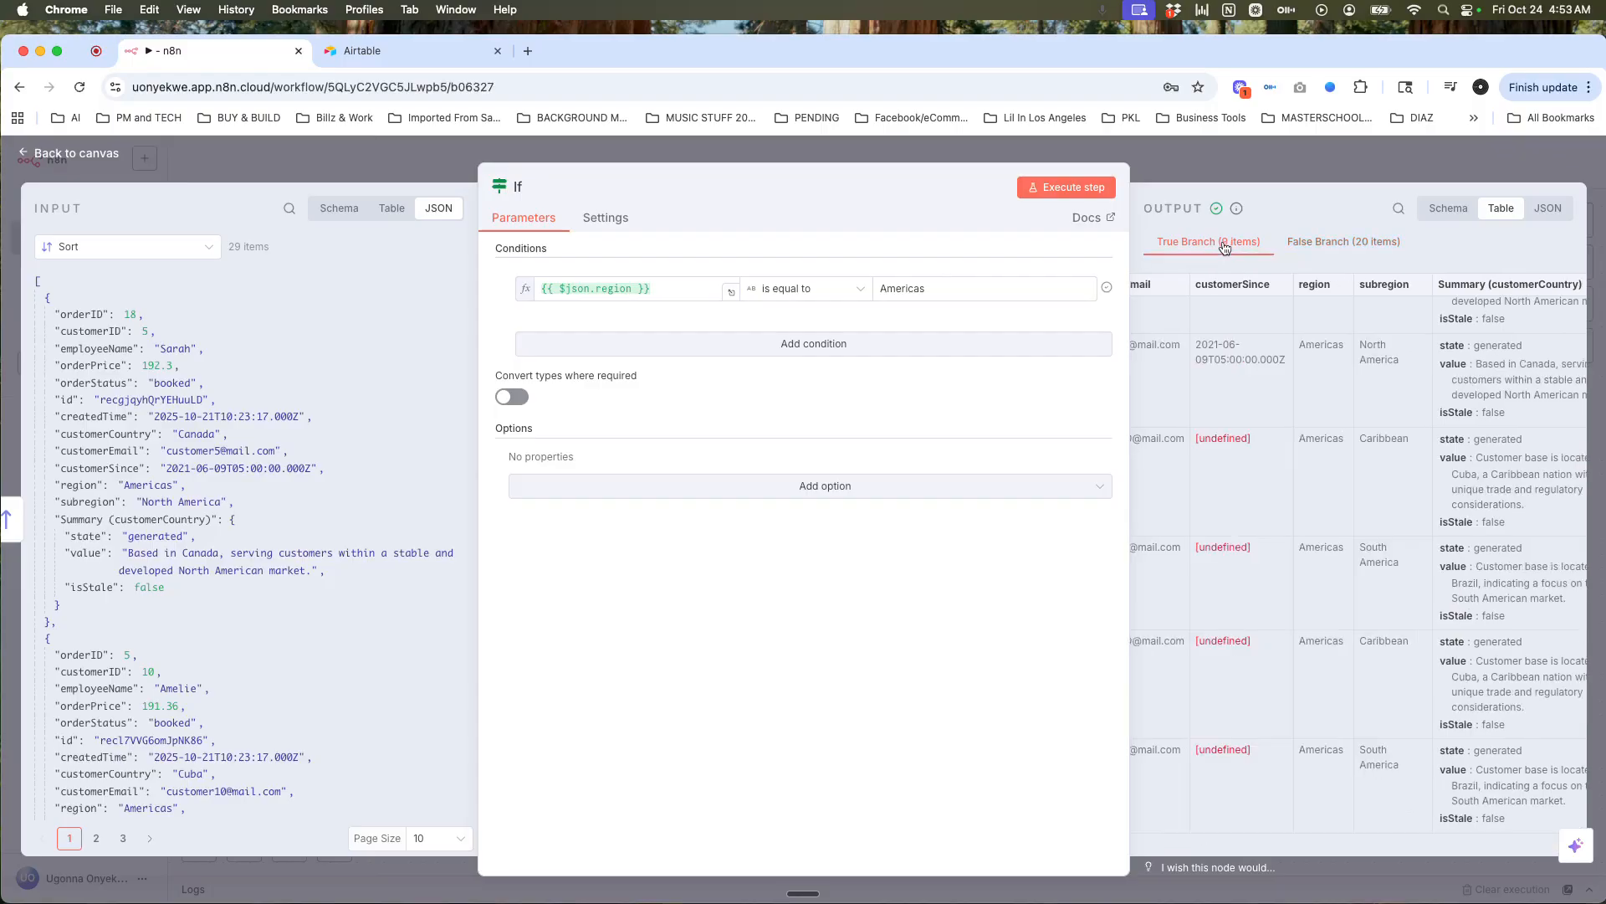
left_click(1434, 160)
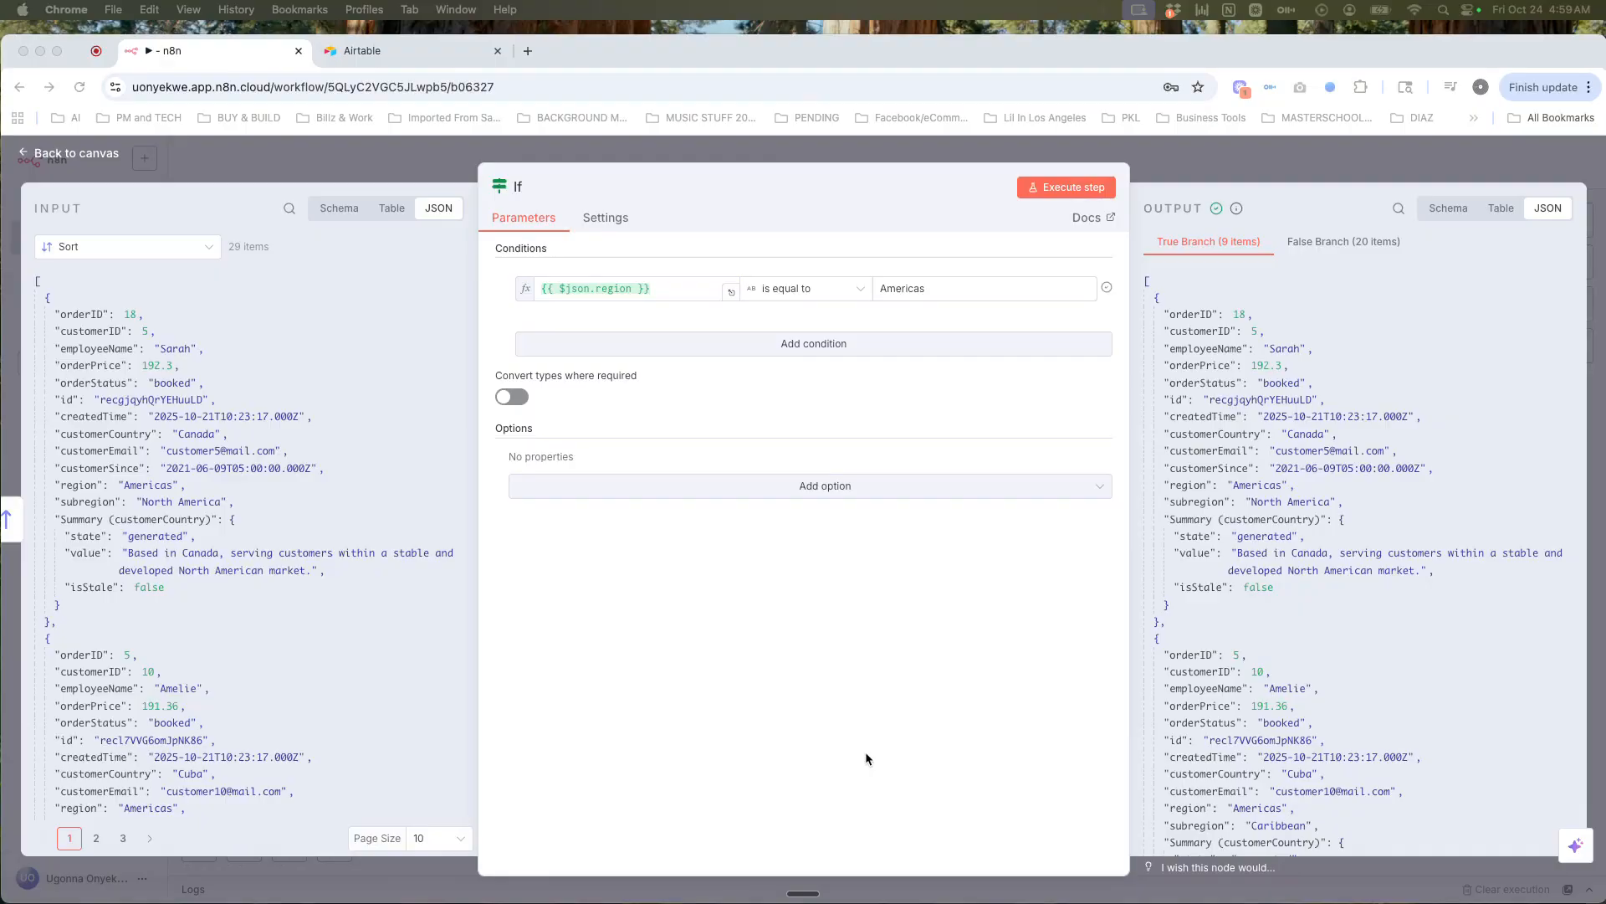
Step: Return to the canvas and start a new node on the If true output, searching 'convert'
left_click(1506, 168)
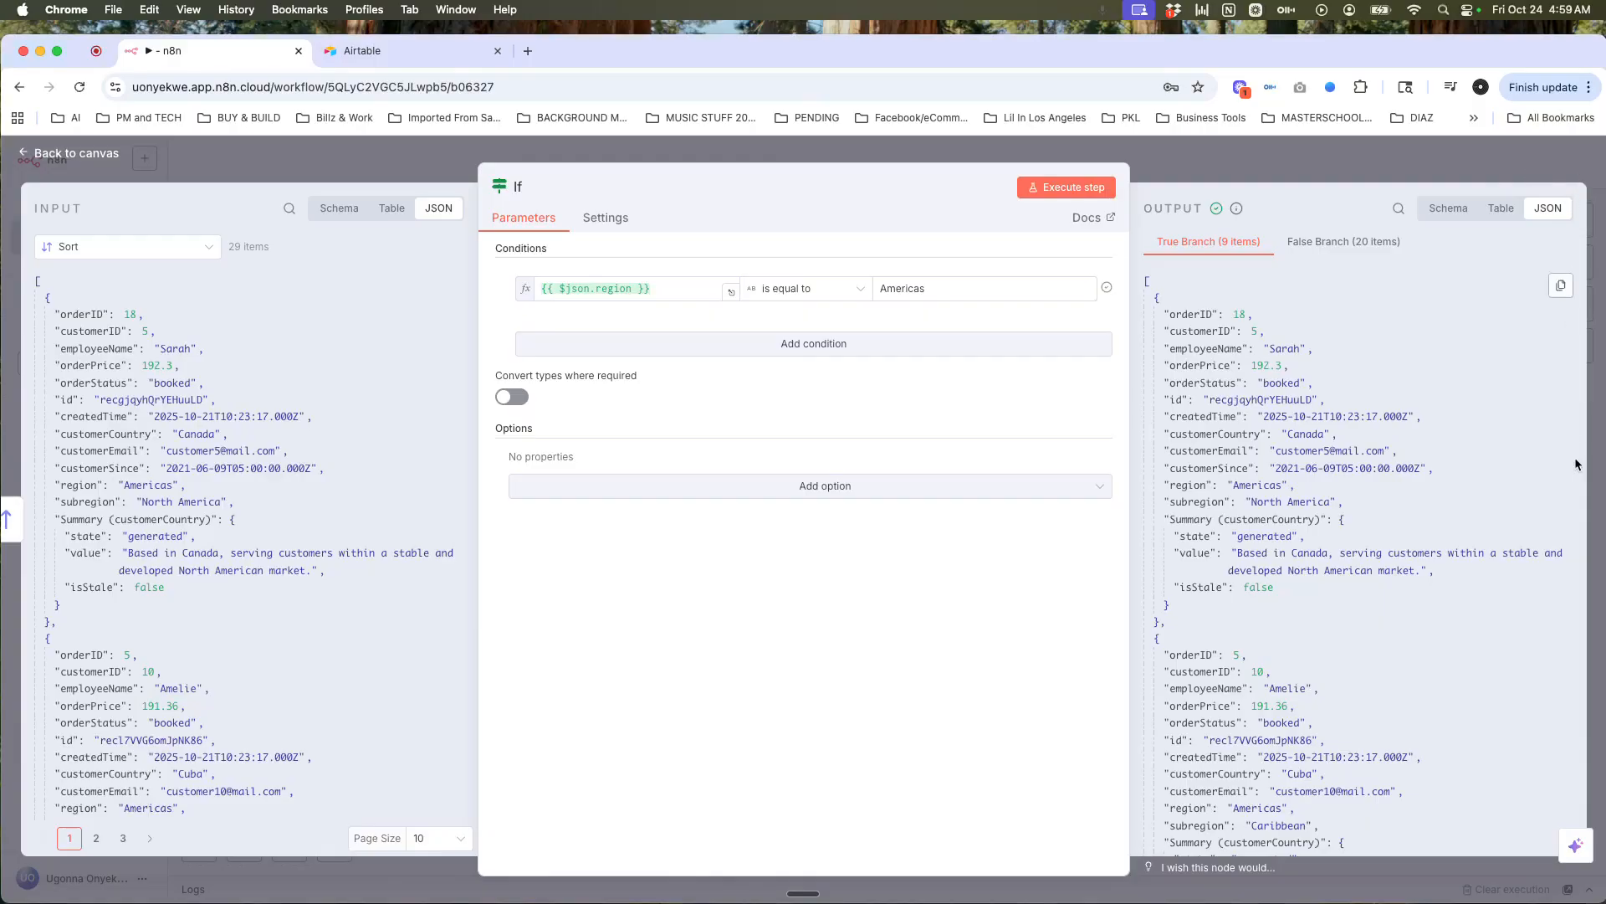
left_click(1465, 169)
left_click(1135, 392)
type("convert")
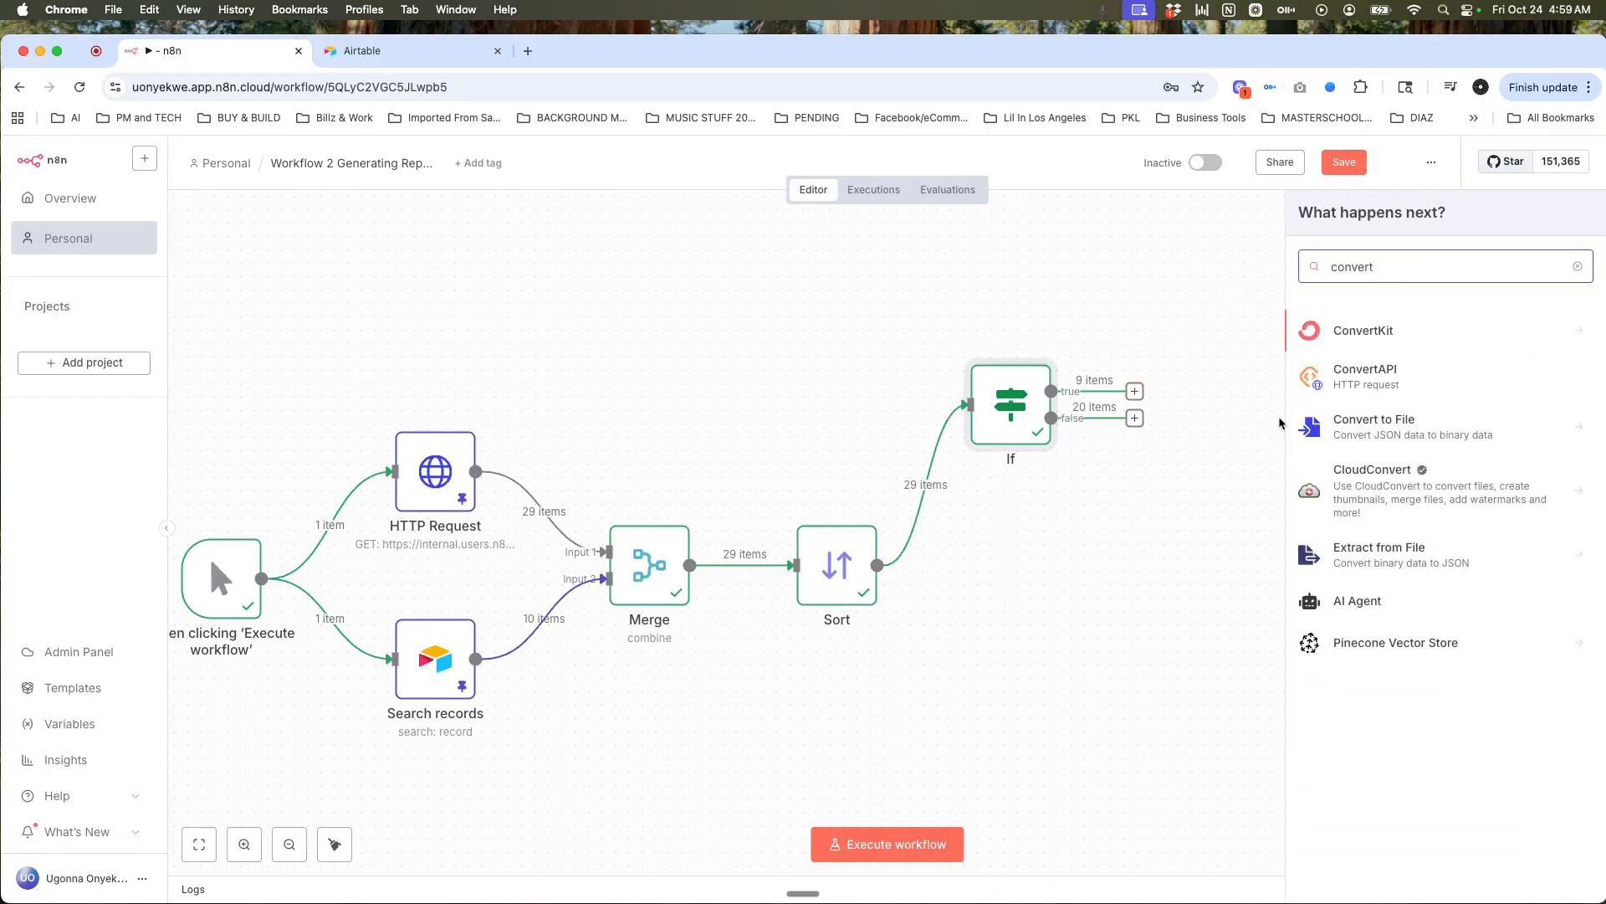
Step: Pick Convert to File from the search results with its Convert to CSV action
left_click(1347, 434)
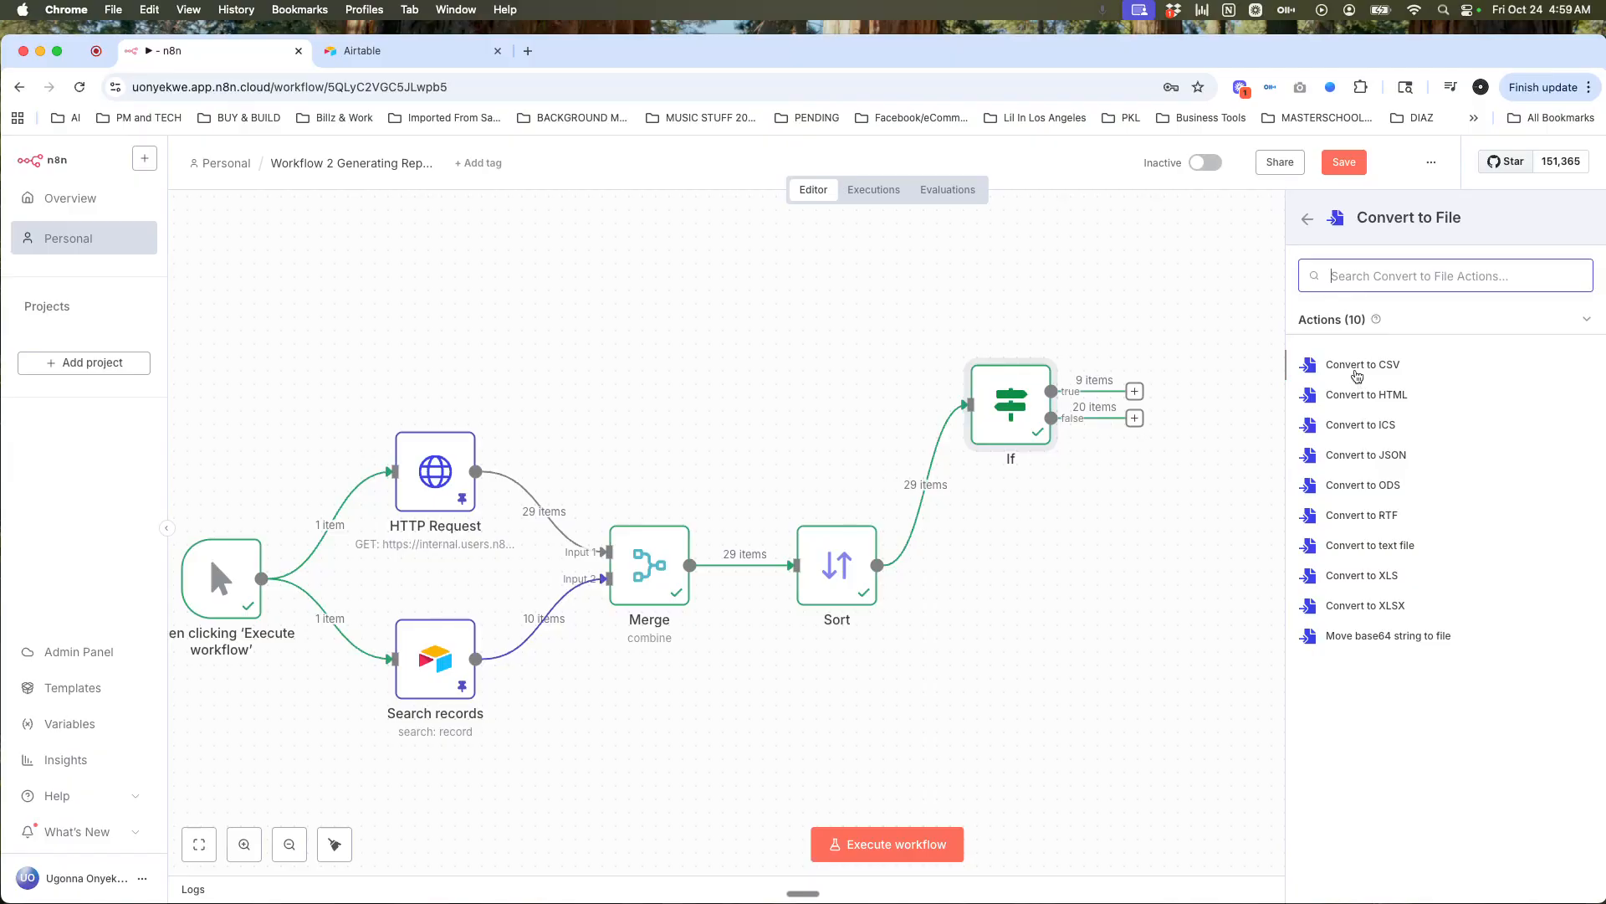
left_click(1357, 374)
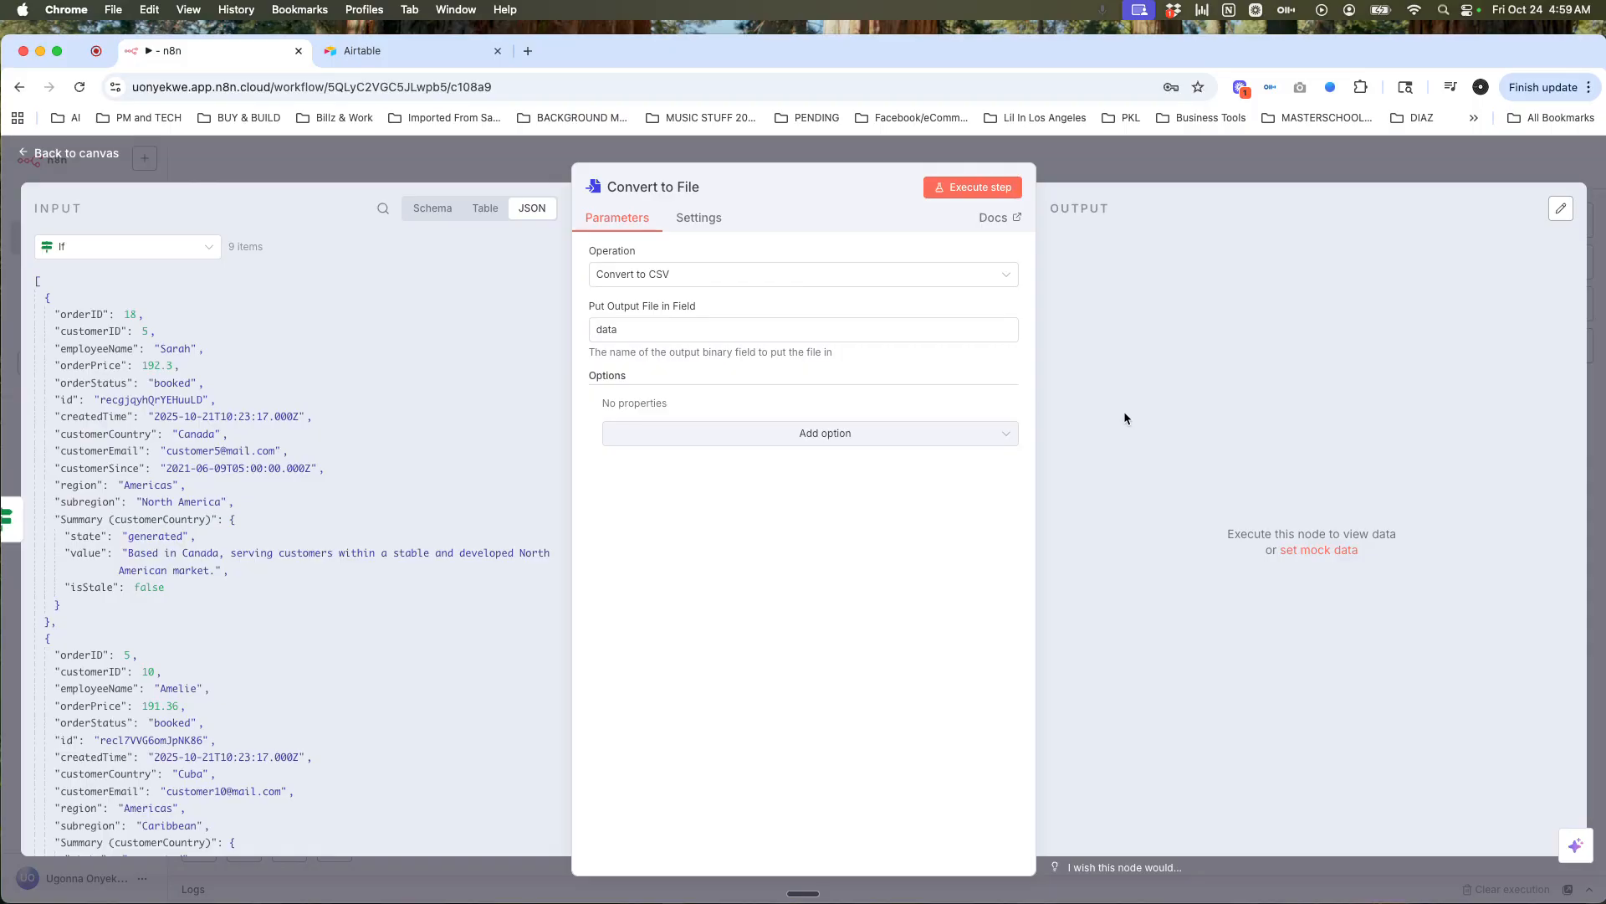
Step: Dictate and send the AI Assistant a question about one file per order, named by order ID
left_click(1577, 845)
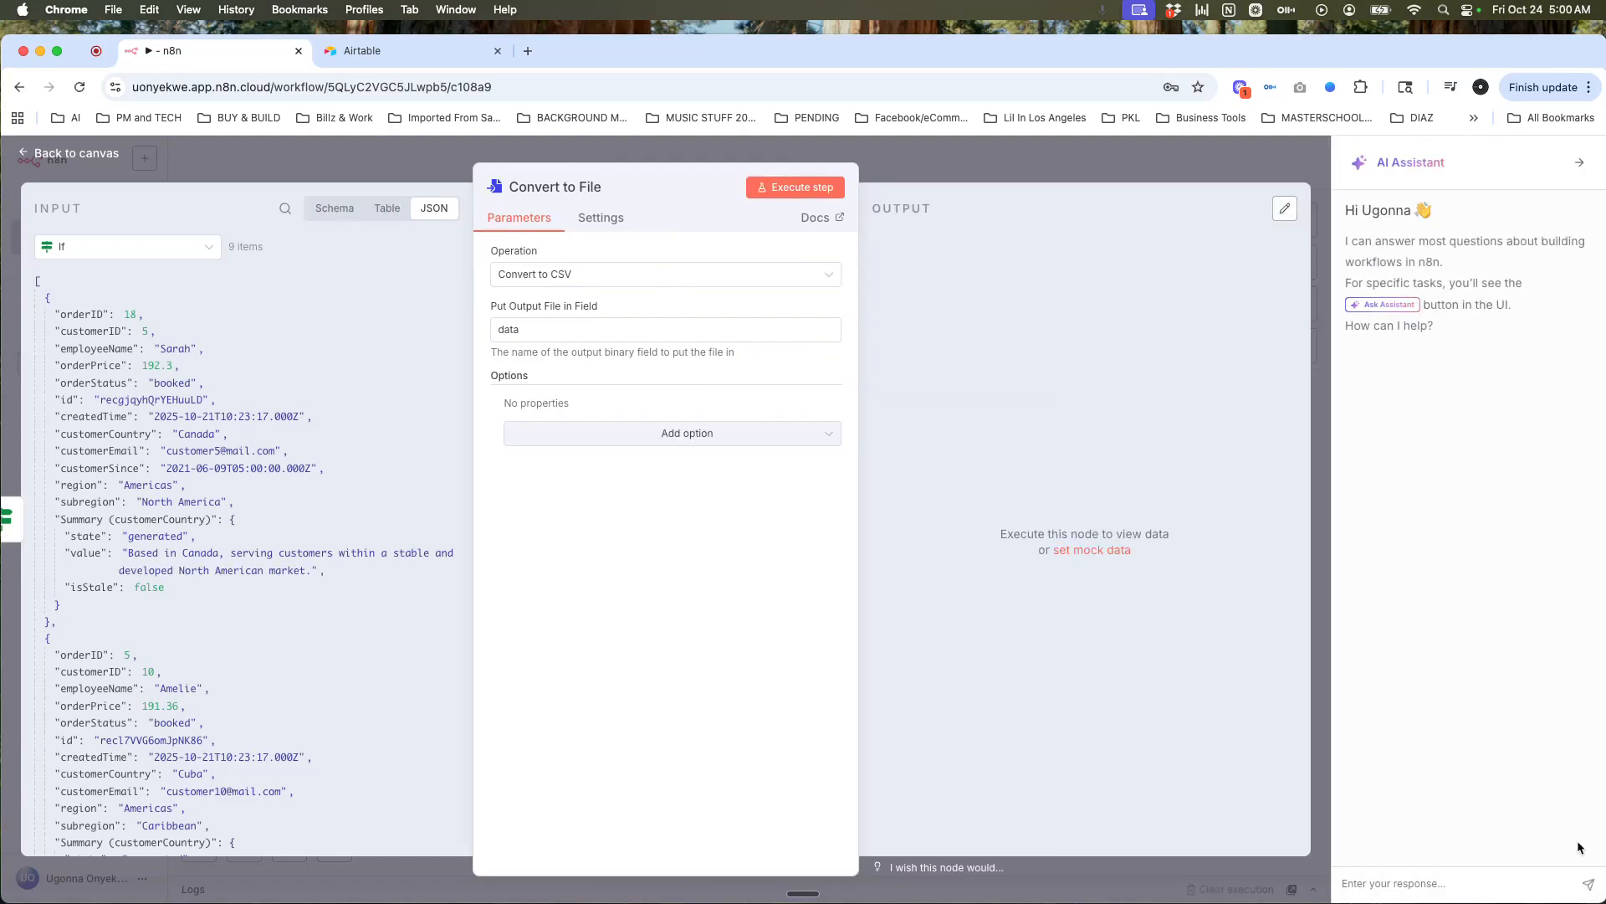
left_click(1388, 881)
key("fn")
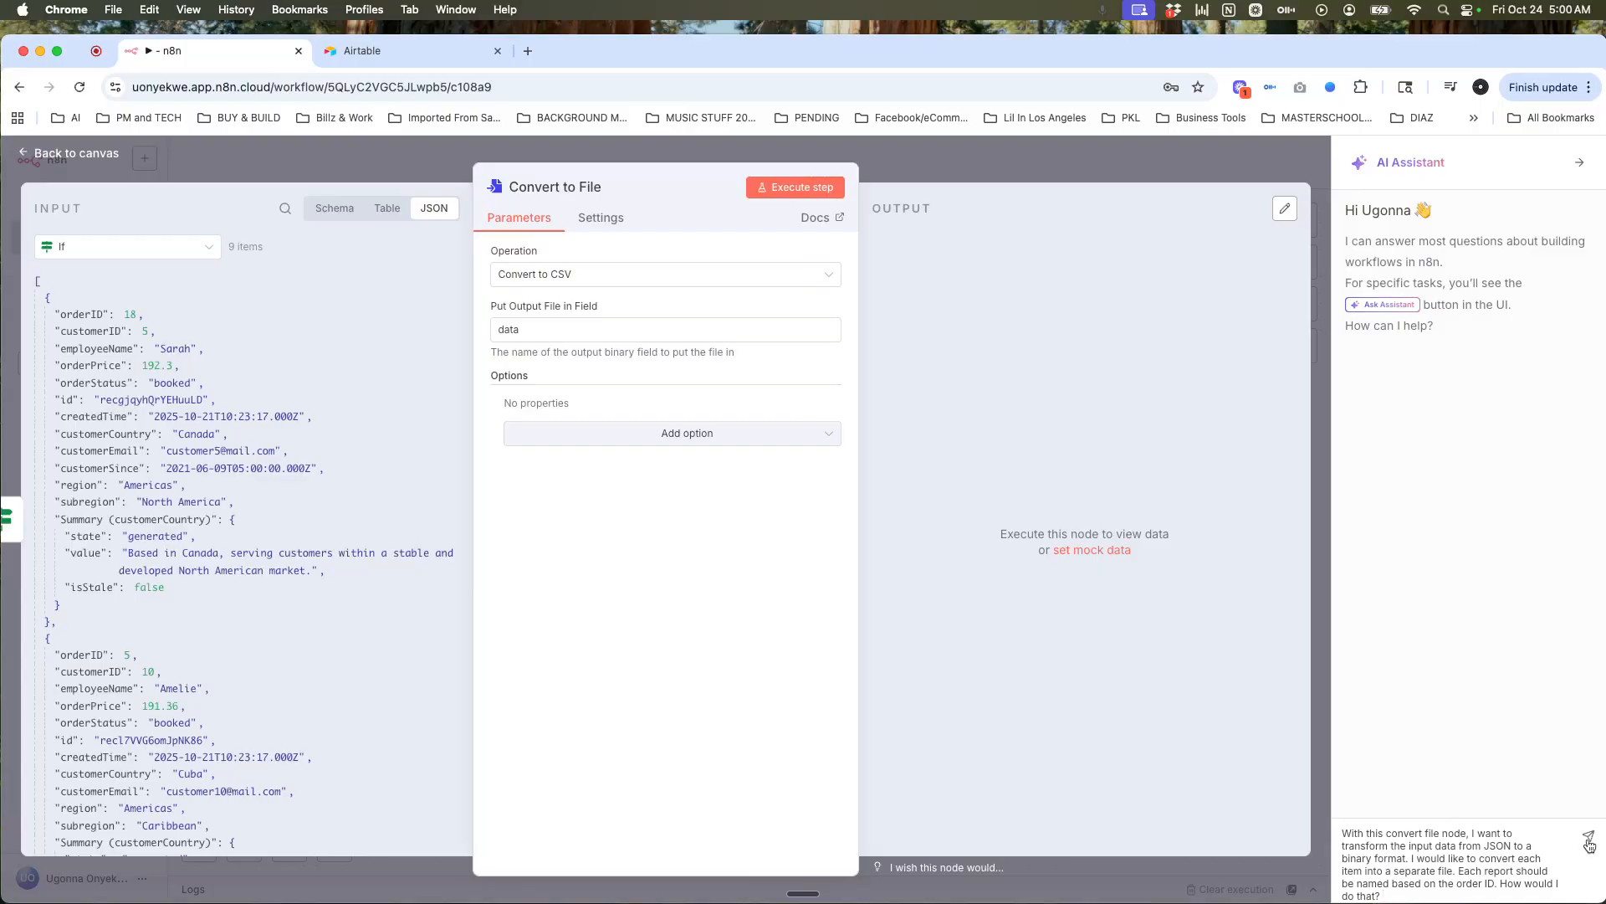
left_click(1589, 840)
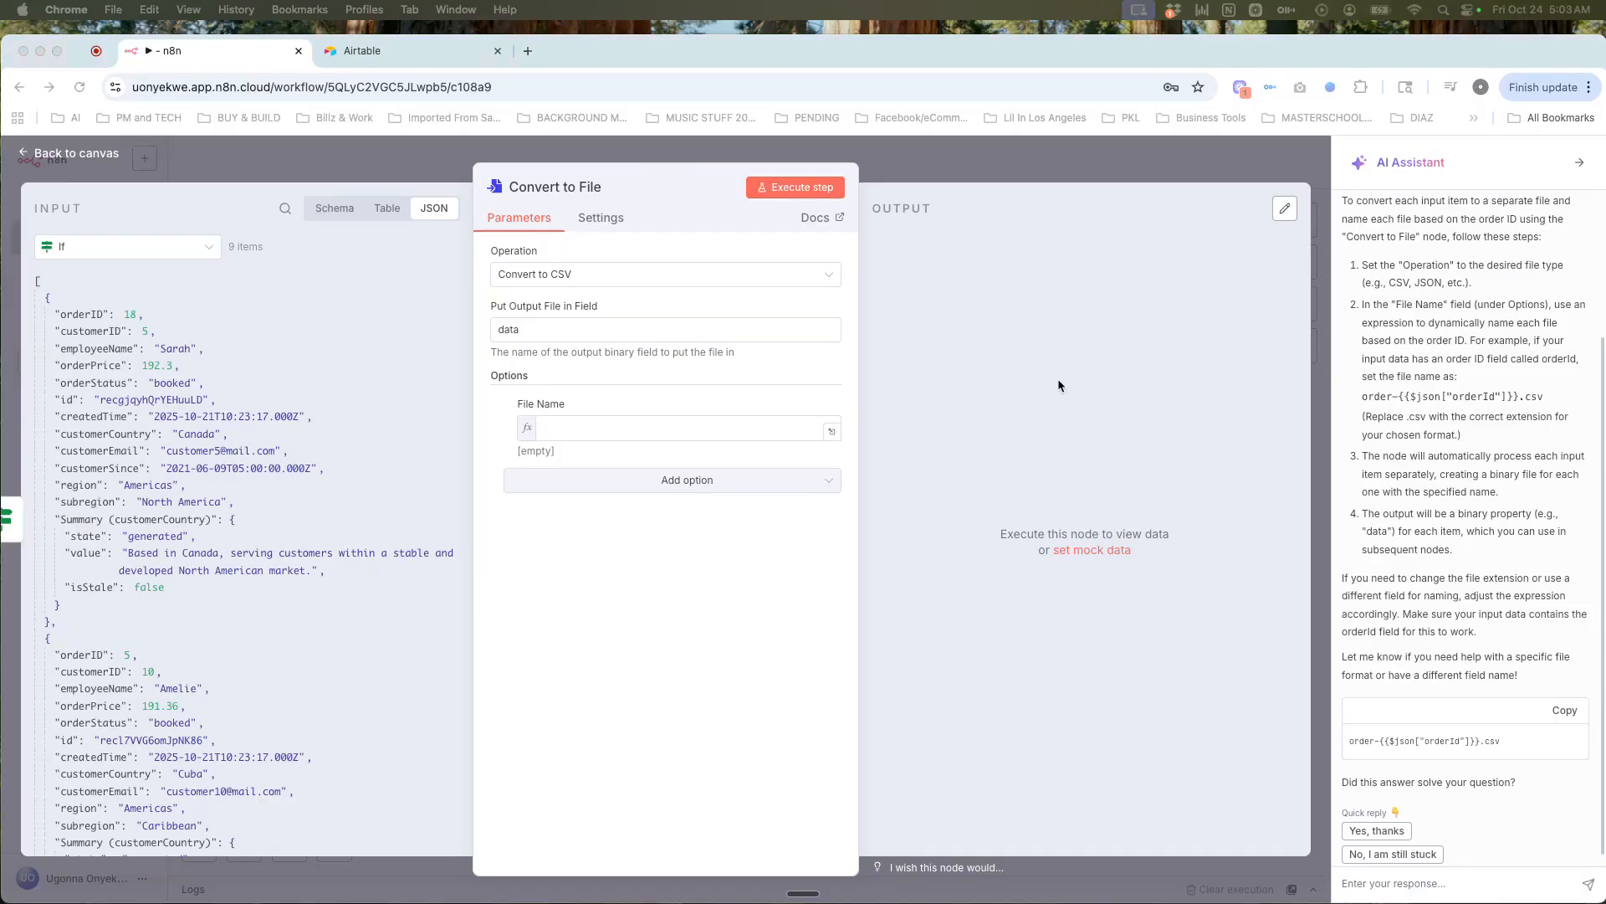
Step: Try inserting orderID into the File Name option, then clear and remove that option
left_click(596, 424)
type("order-")
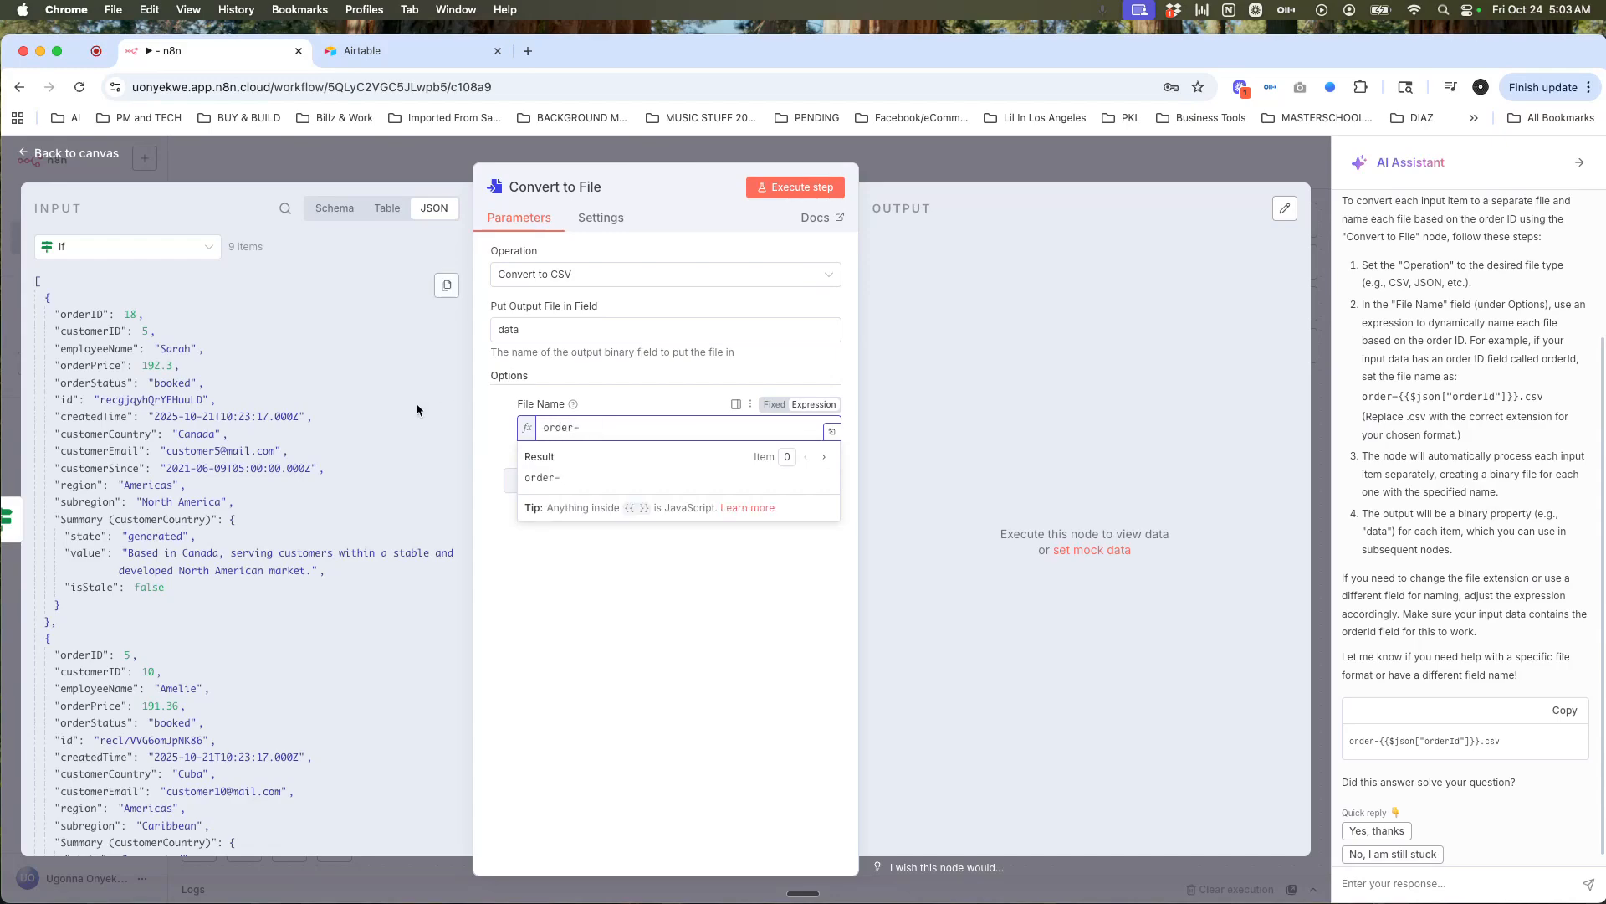
left_click_drag(88, 318, 615, 429)
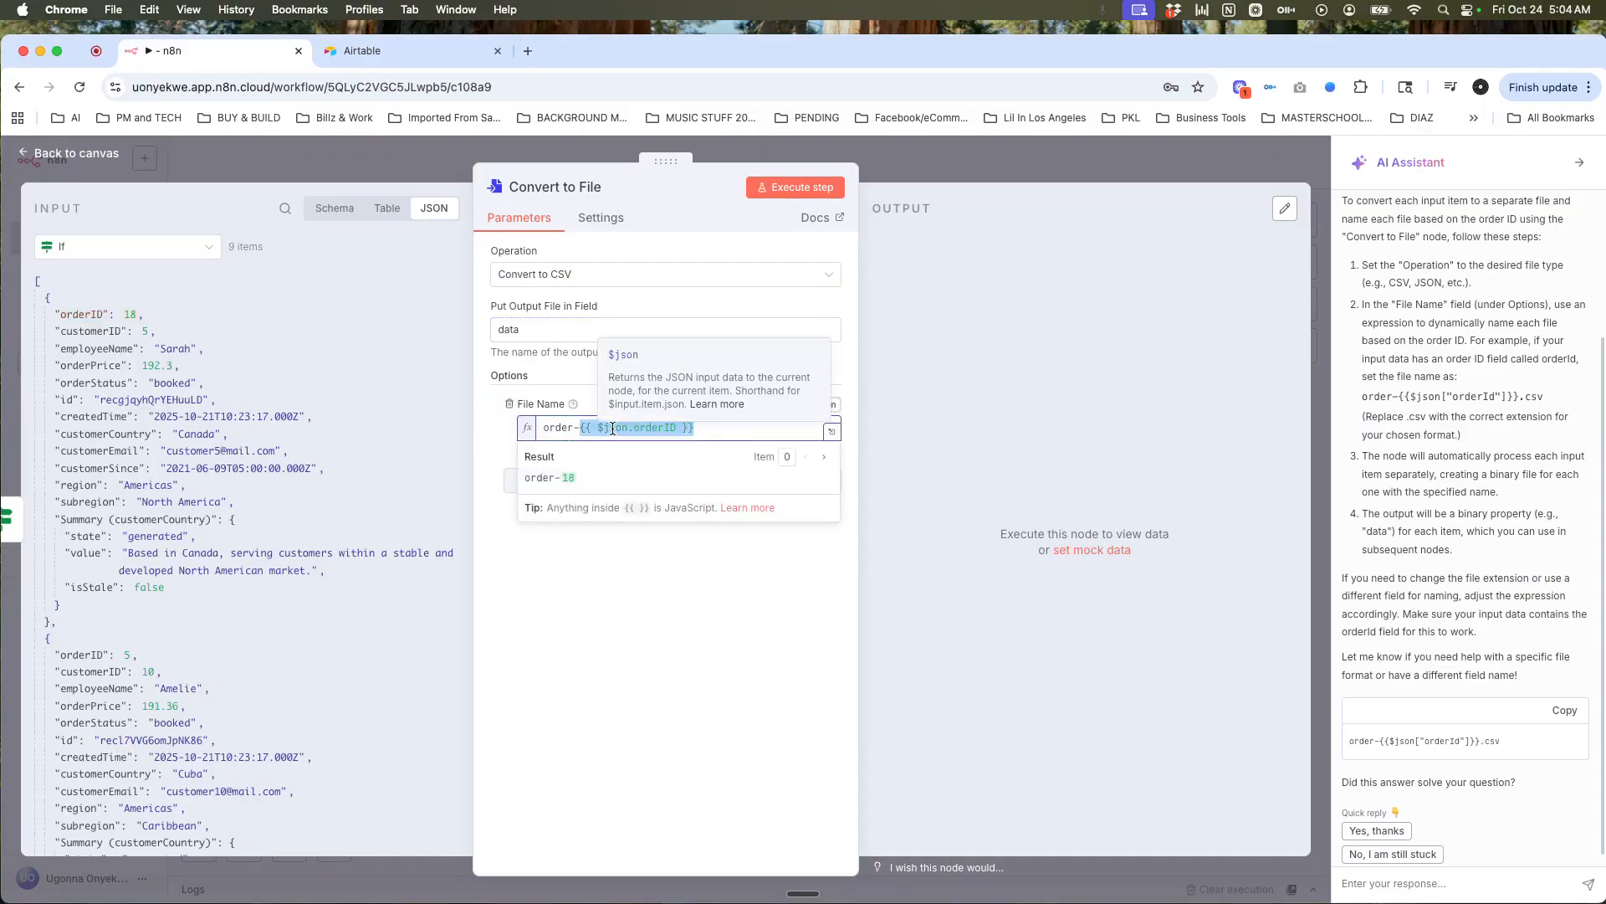
triple_click(715, 429)
key("BackSpace")
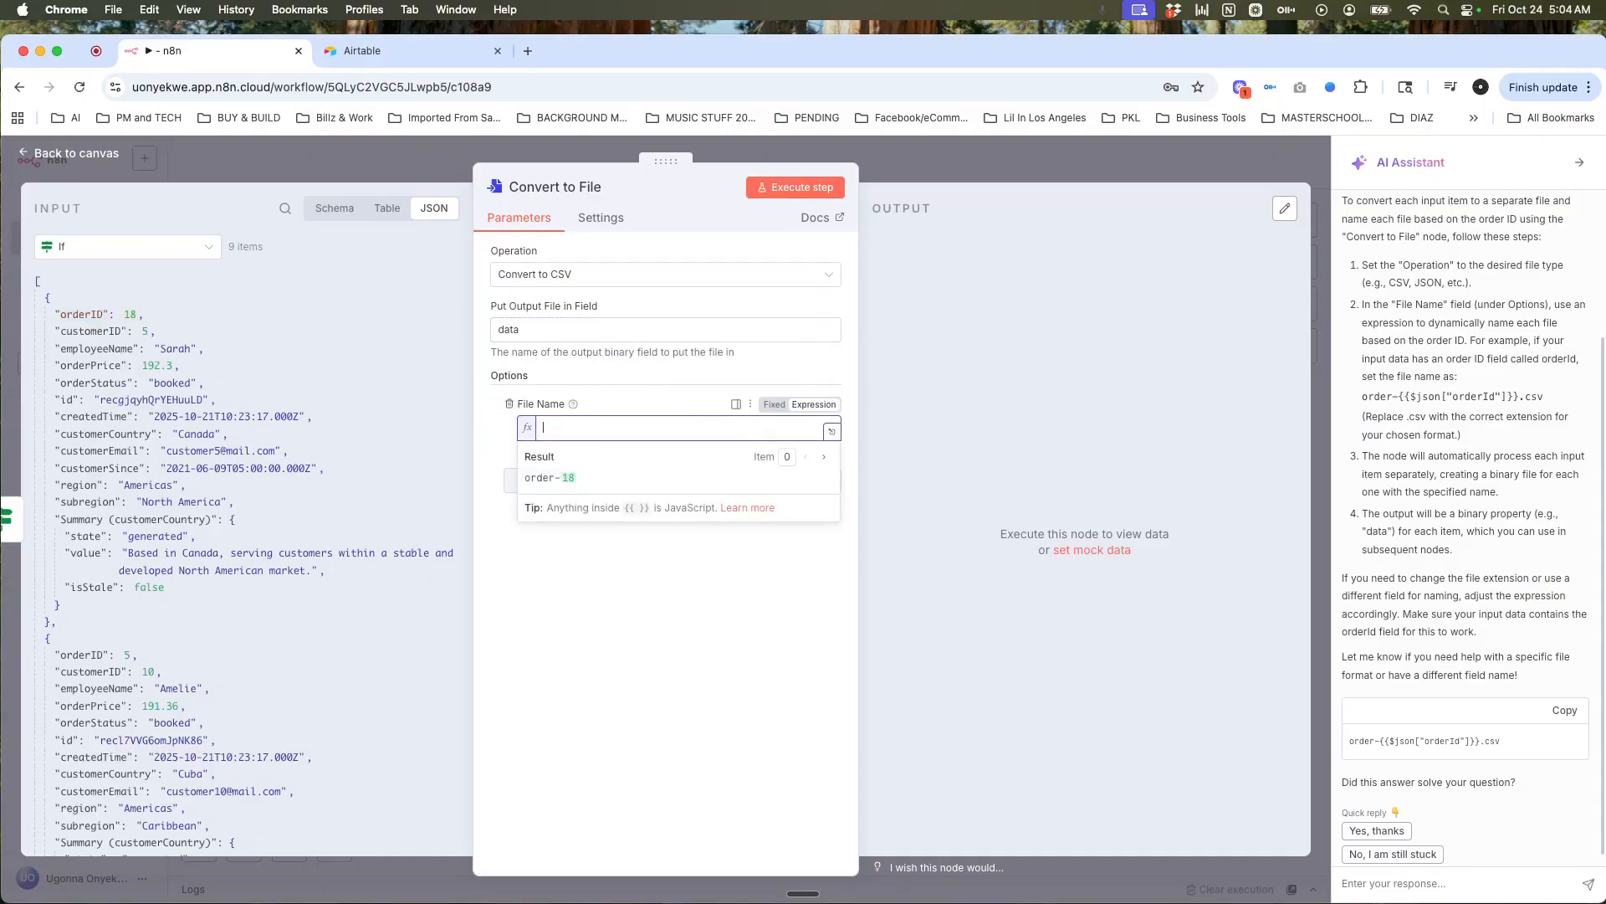
left_click(644, 595)
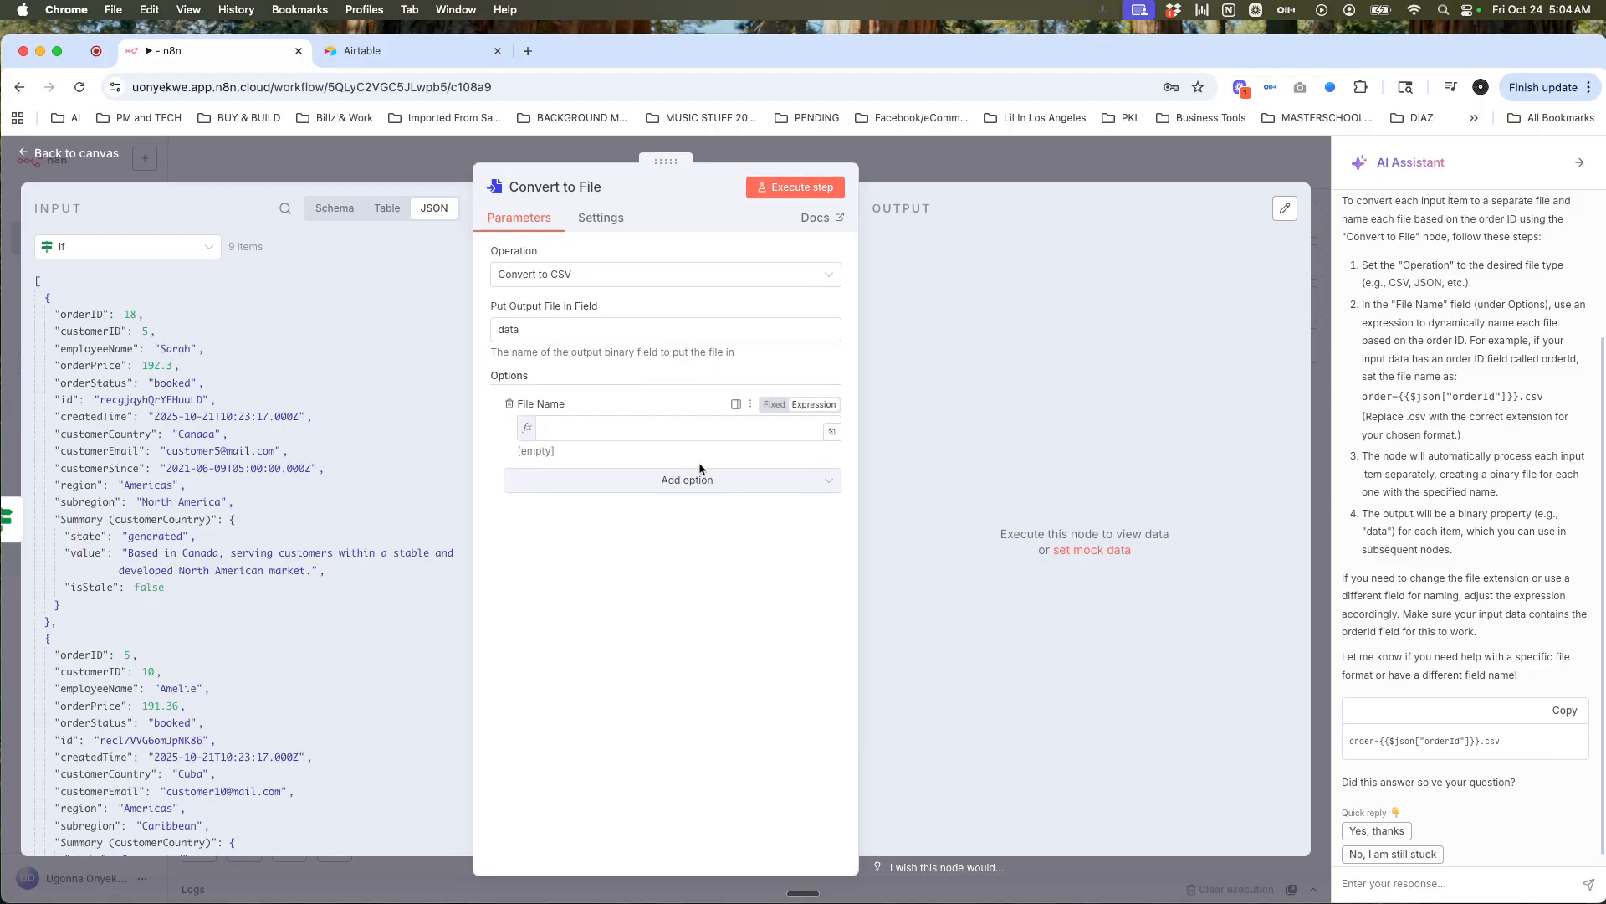
left_click(509, 403)
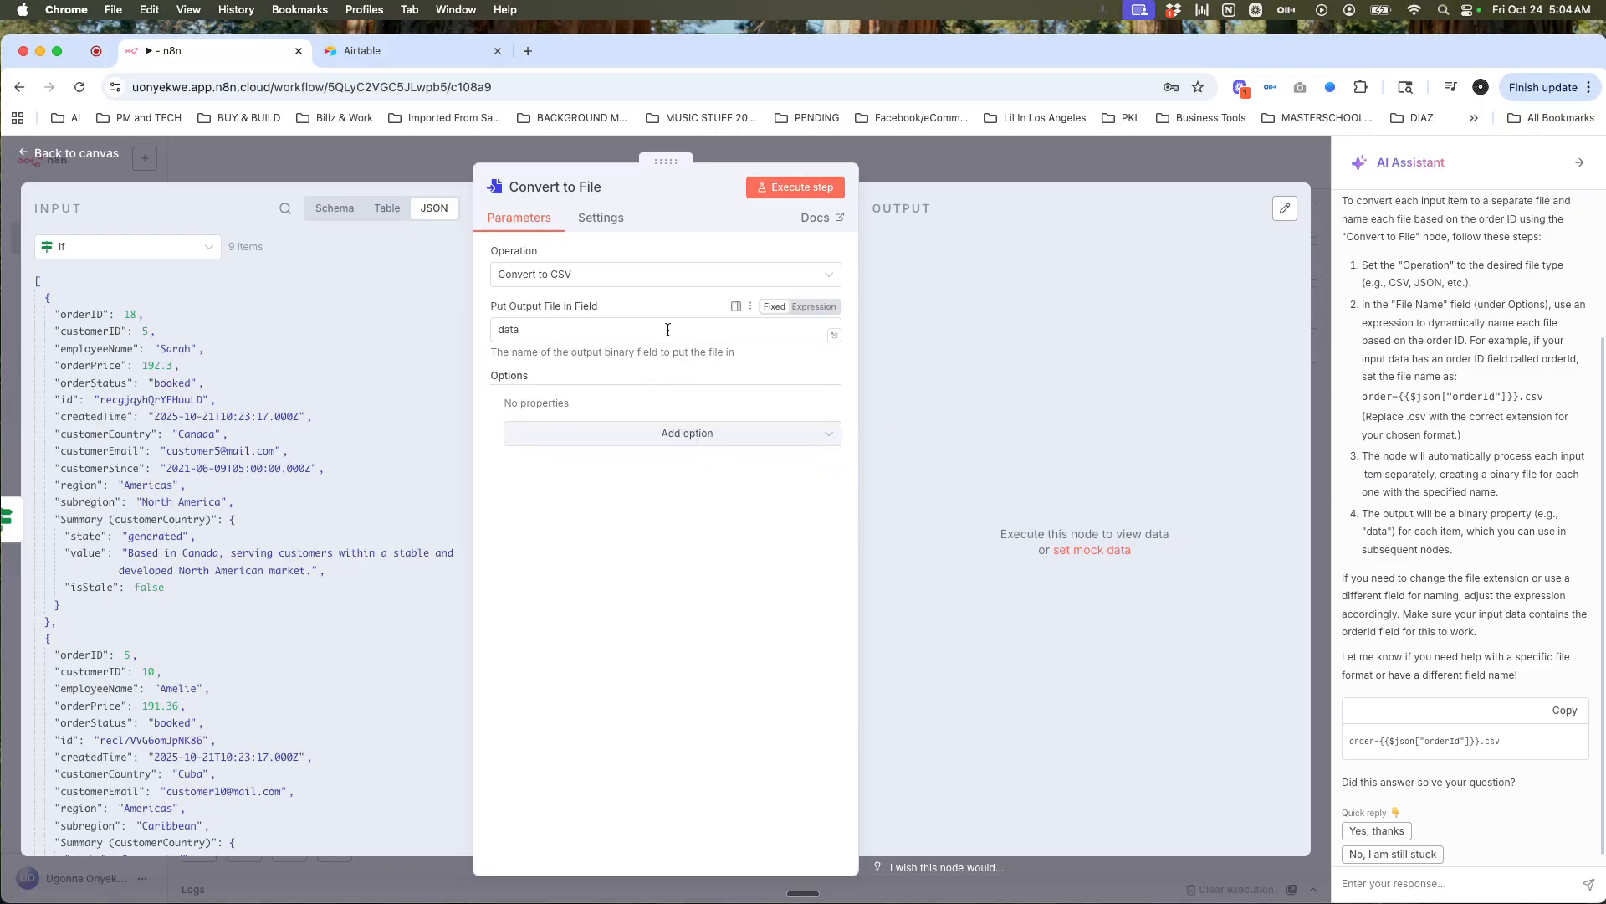
Step: Re-add the File Name option and set it to order-{{ orderID }}.csv
left_click(646, 435)
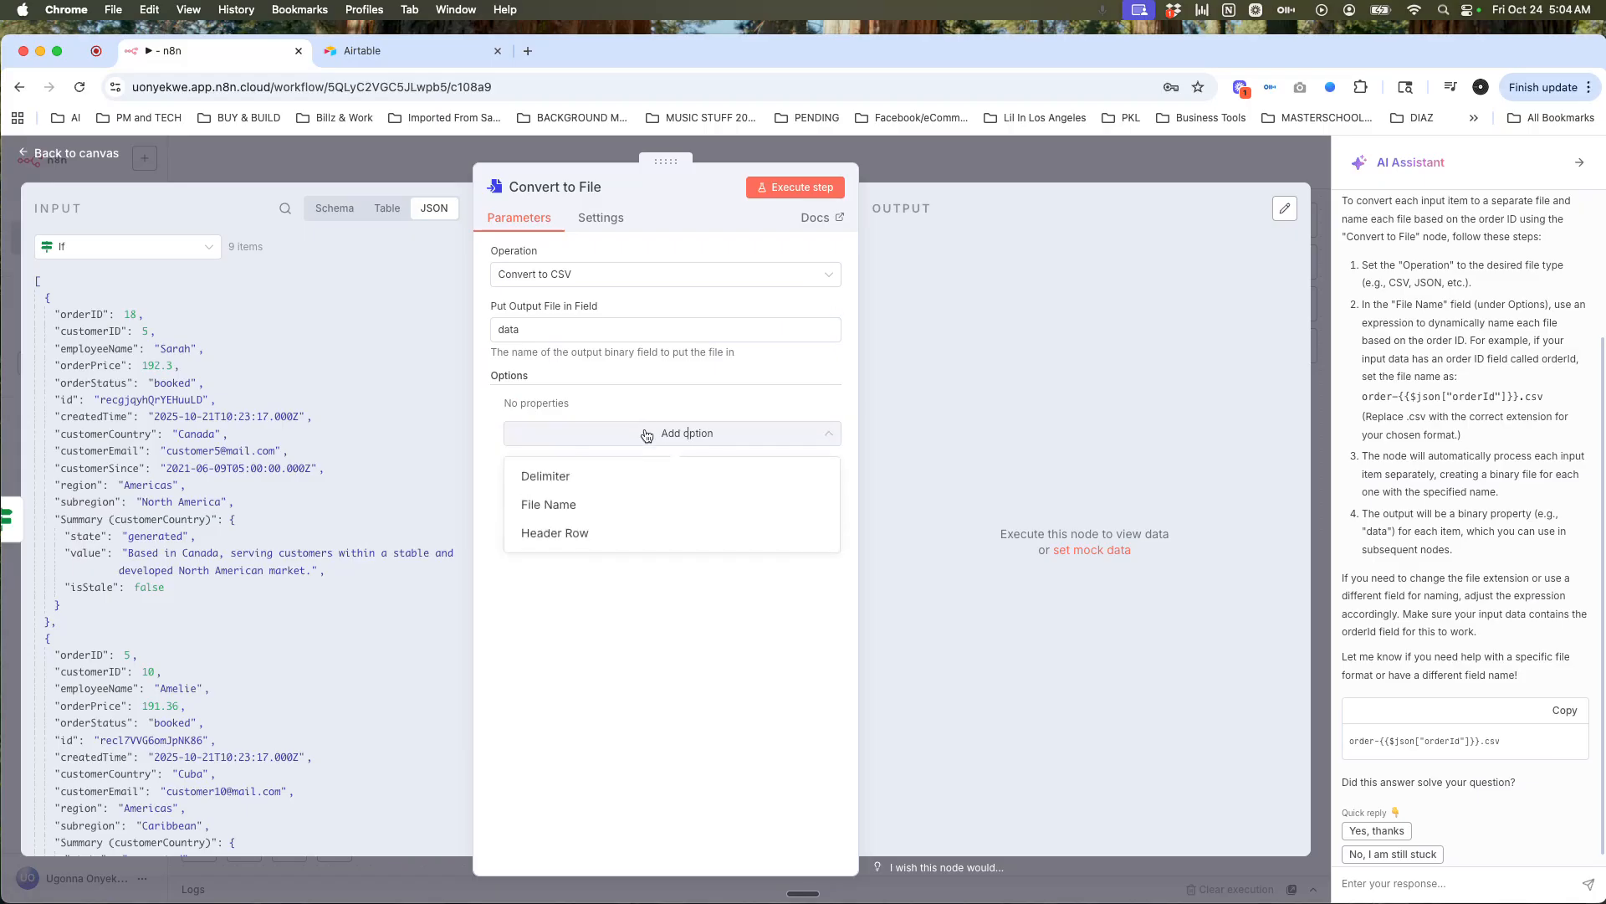
left_click(592, 505)
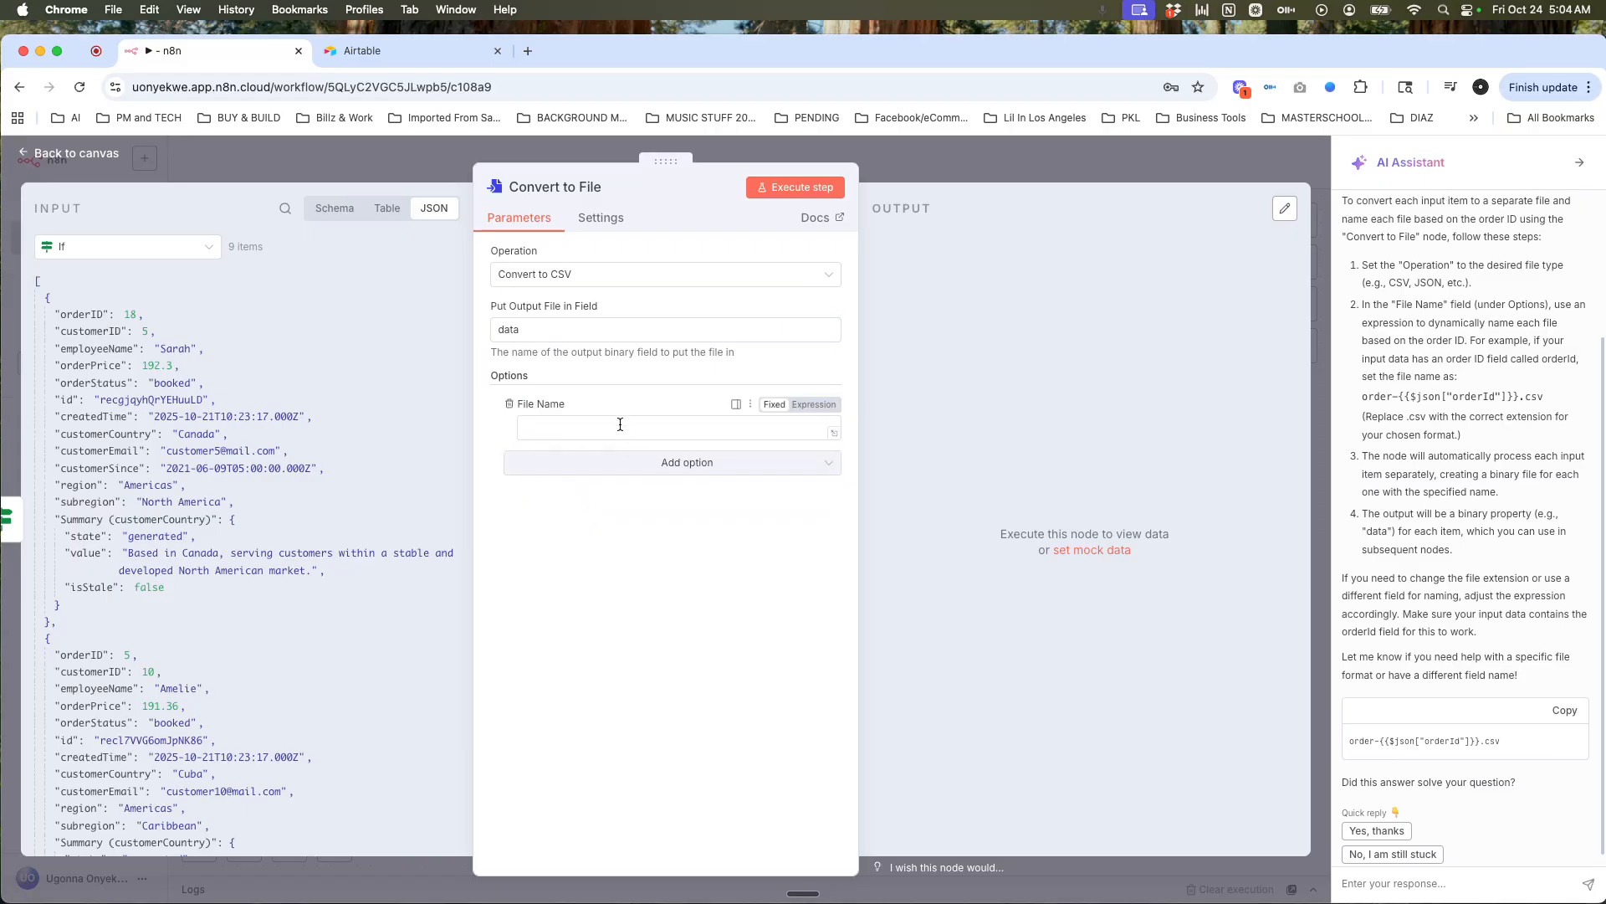
left_click(555, 422)
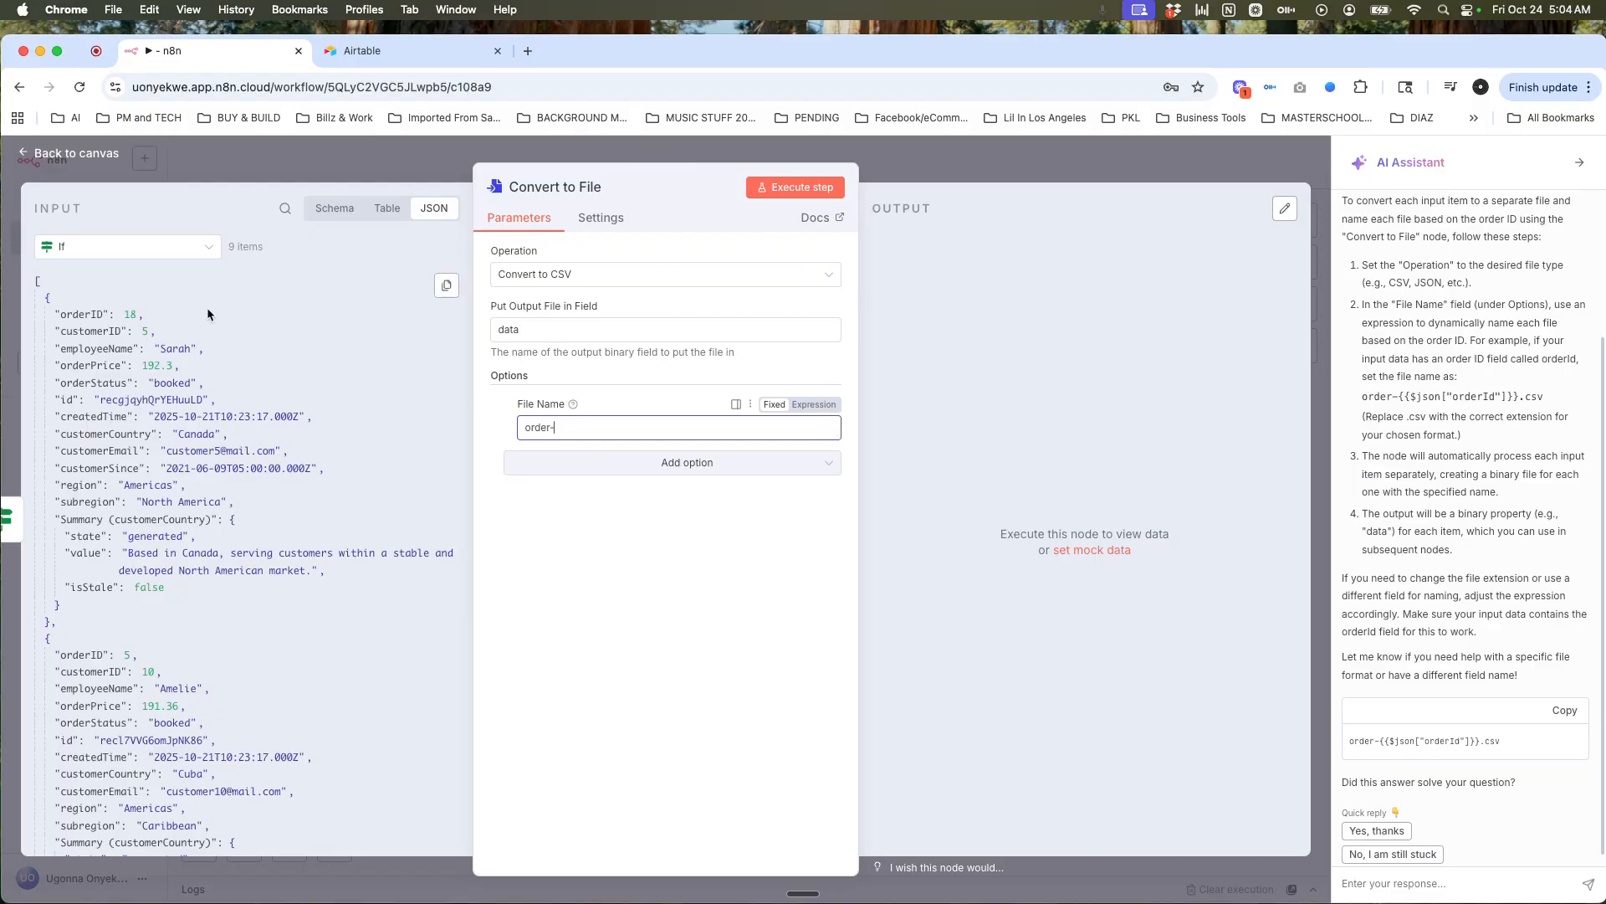
left_click_drag(99, 314, 636, 433)
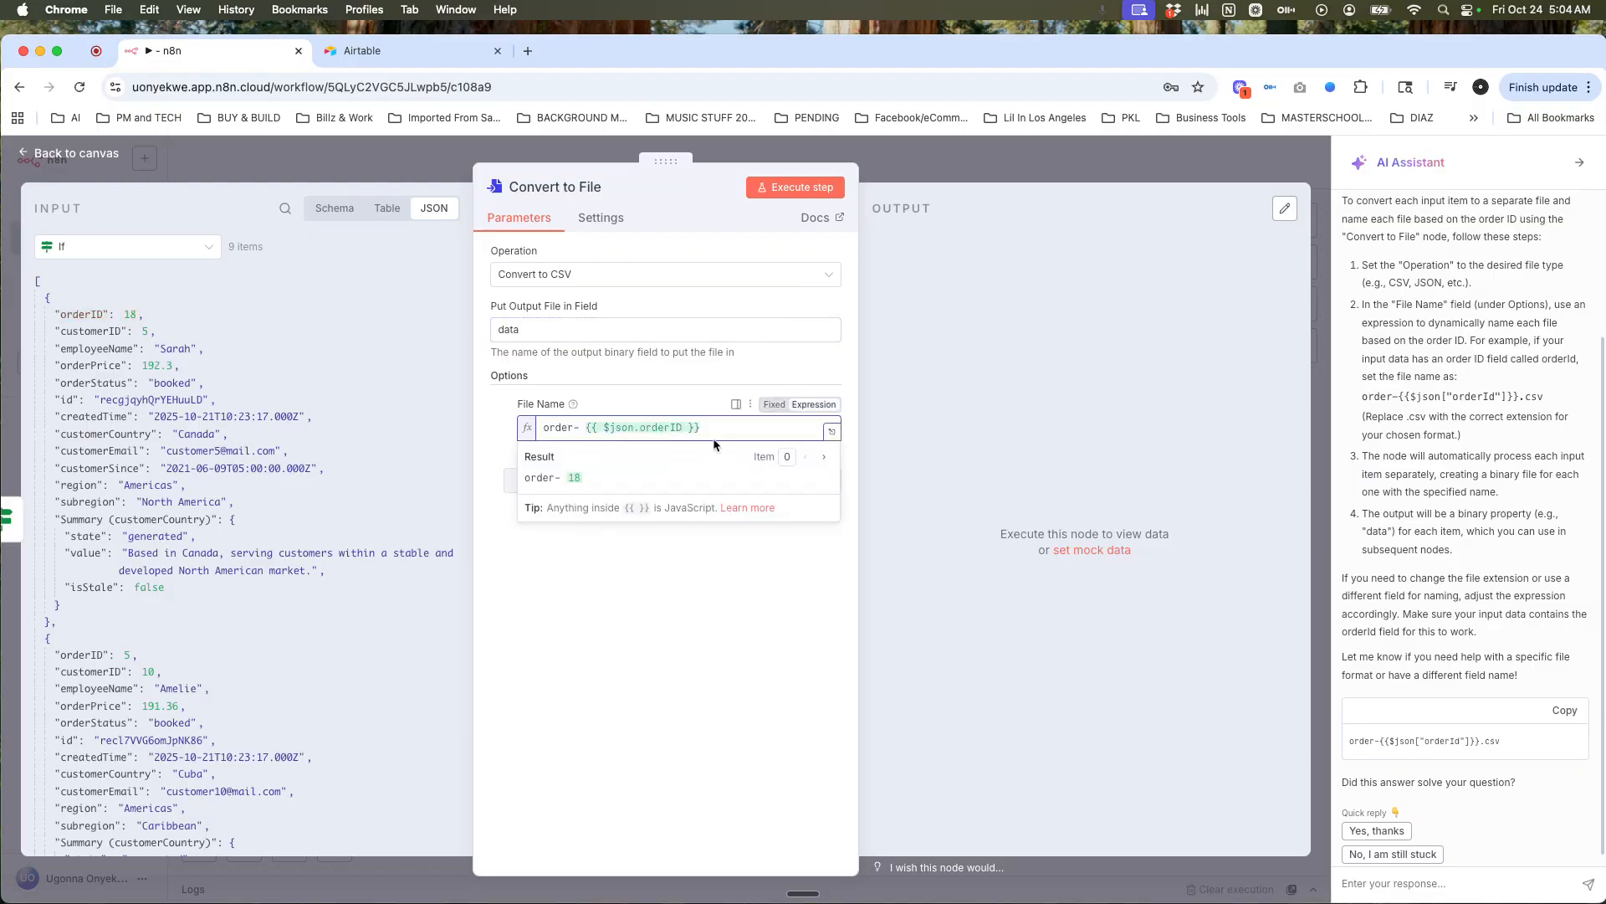
type(".csv")
left_click(695, 572)
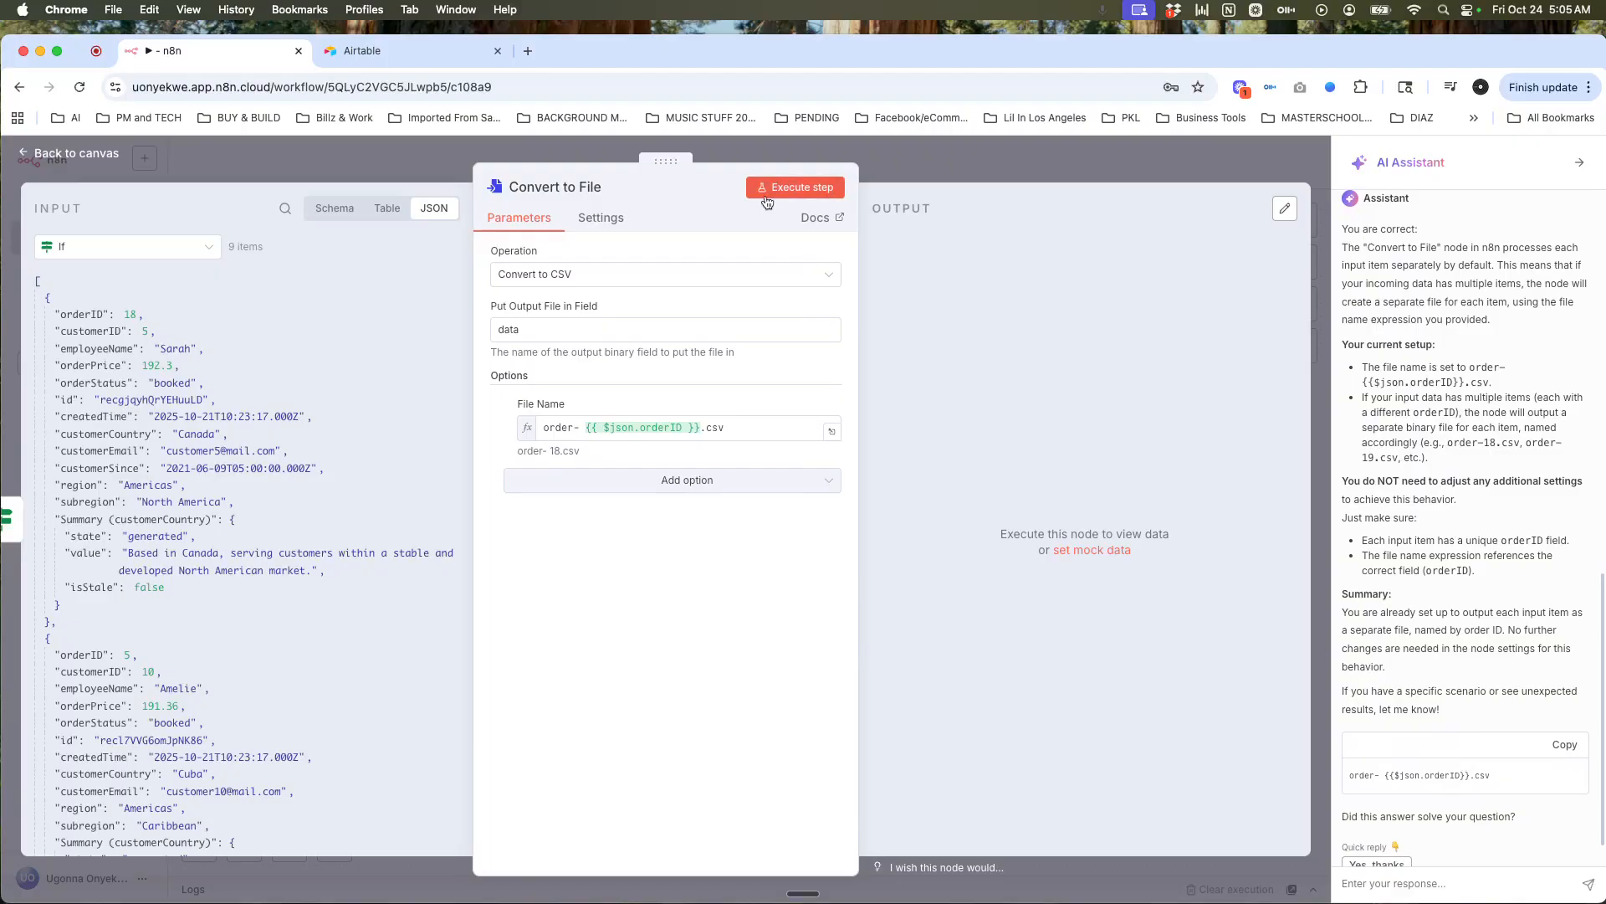
Step: Run Convert to File and open the generated binary-data.csv output
left_click(796, 191)
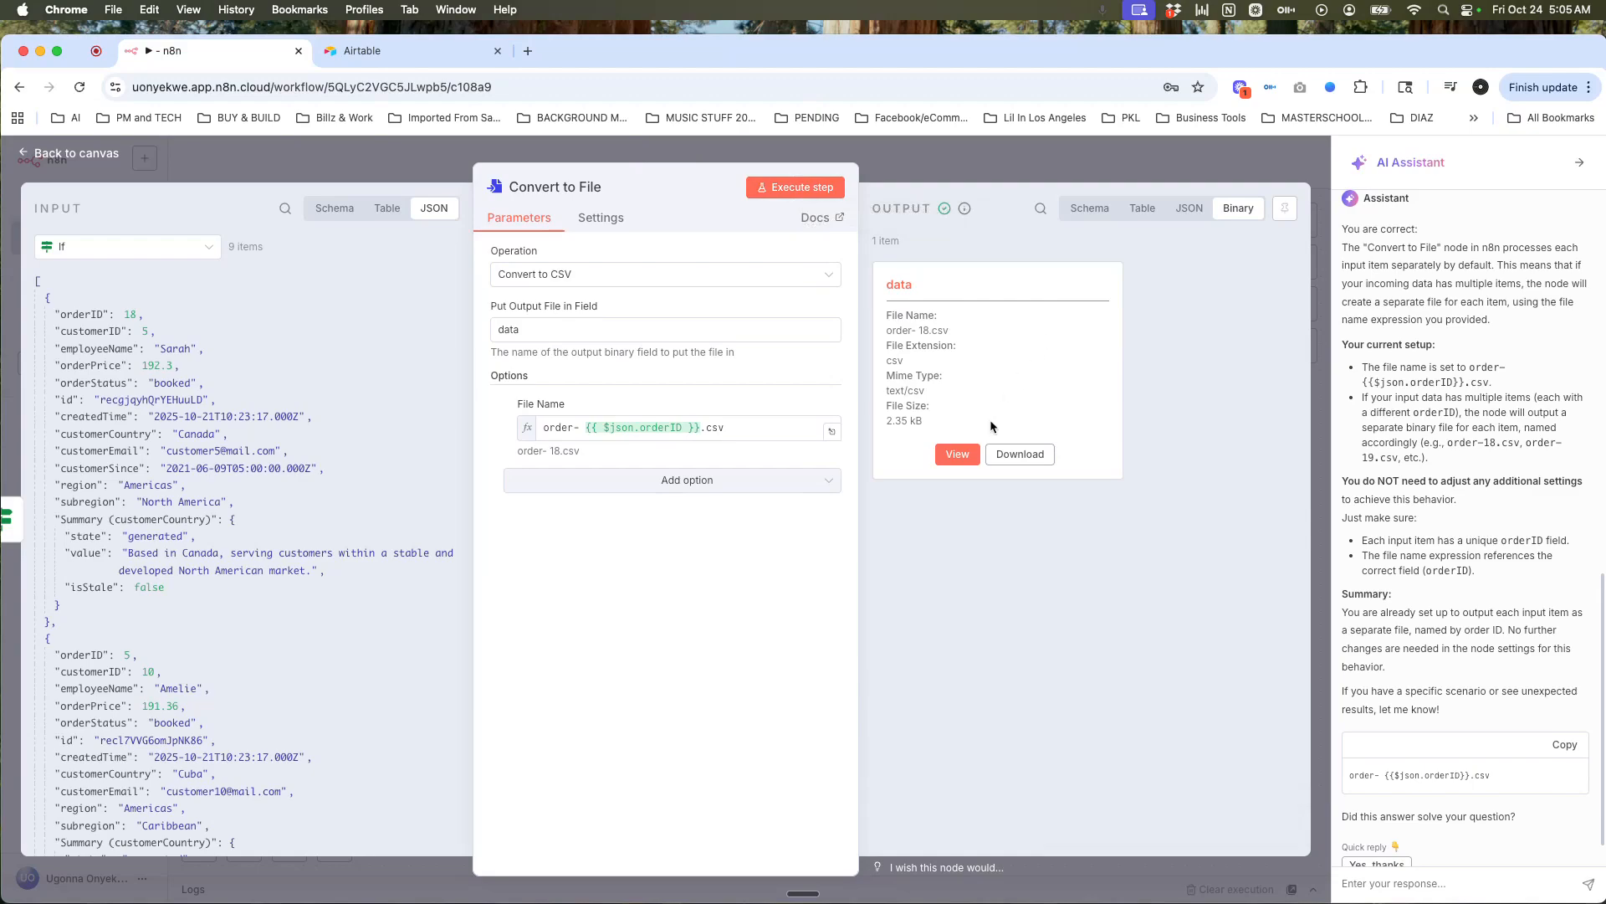
left_click(957, 454)
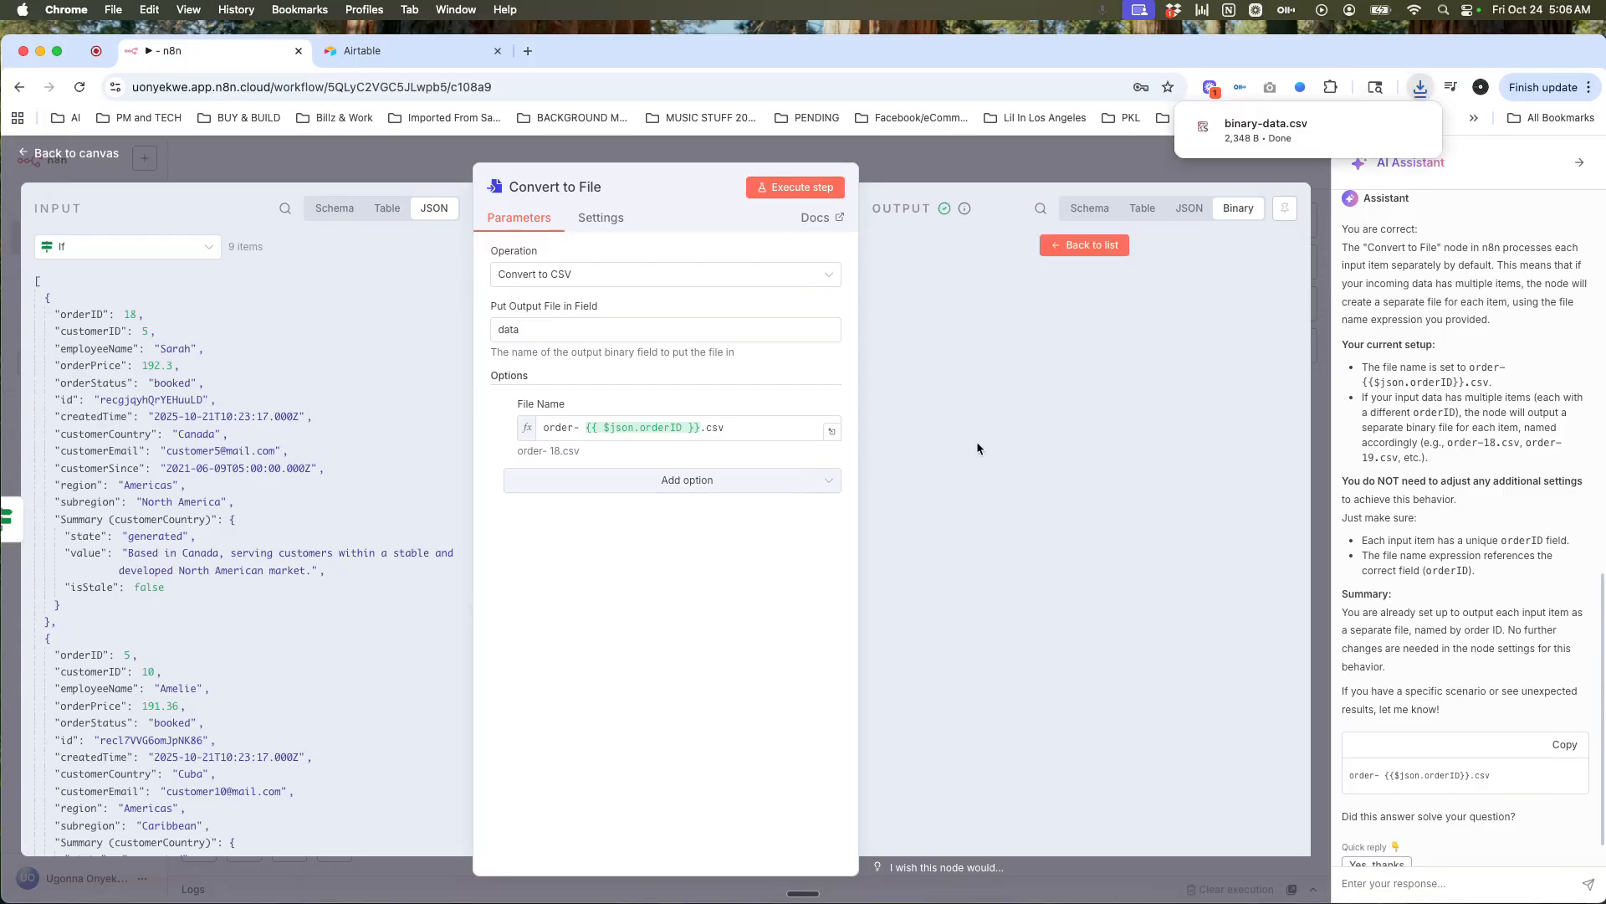
left_click(1379, 132)
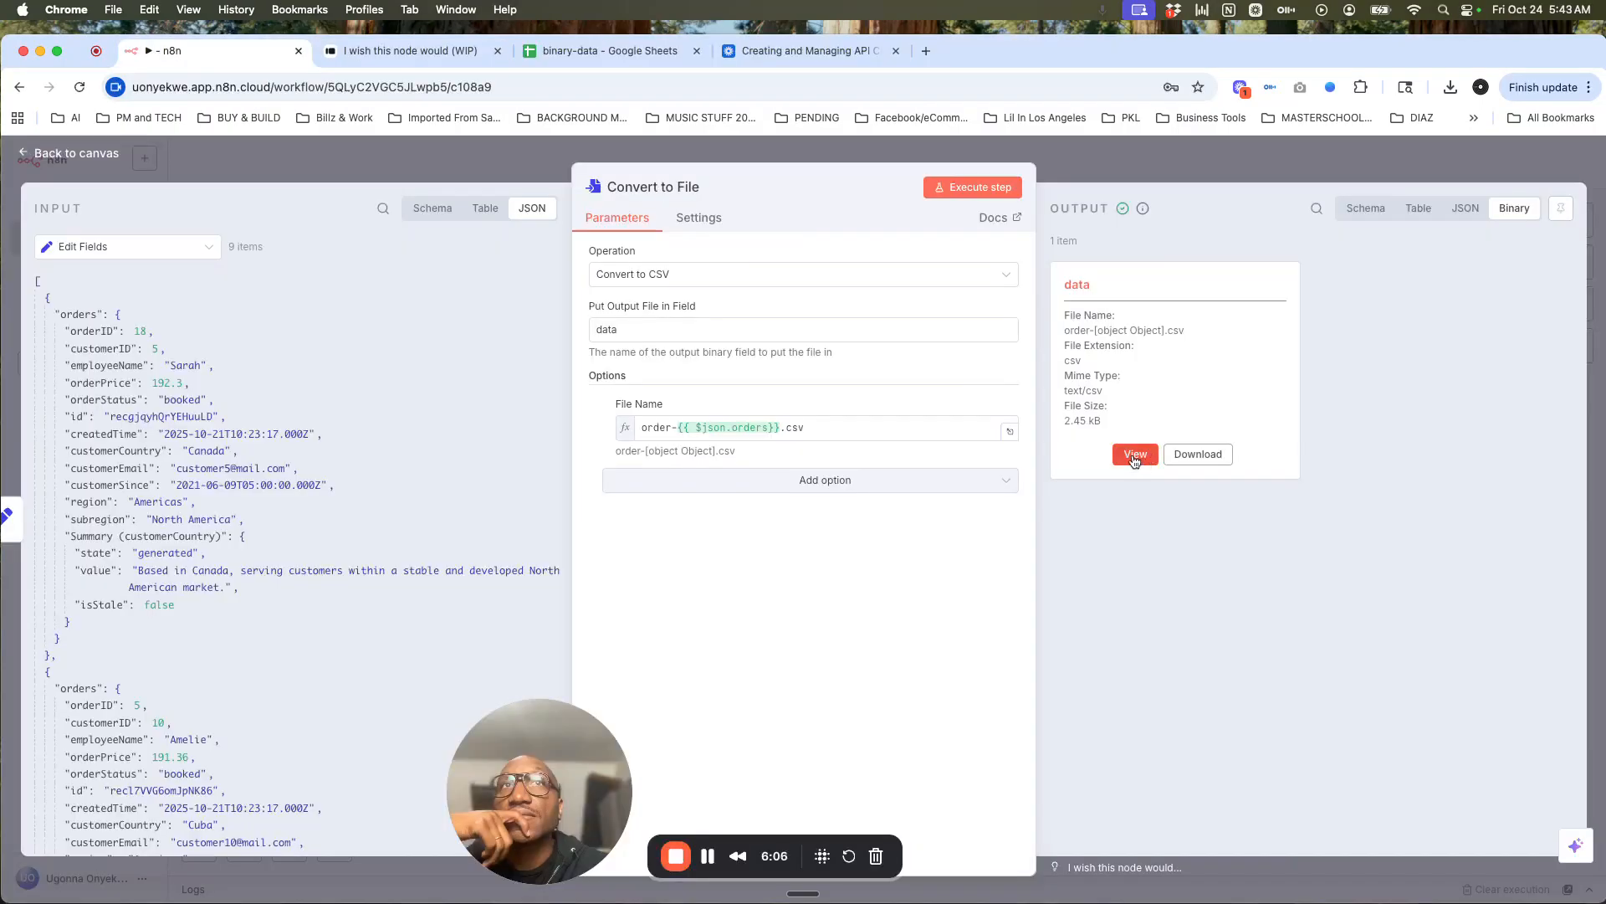
Step: Download the Convert to File node's CSV output again from n8n
left_click(1132, 454)
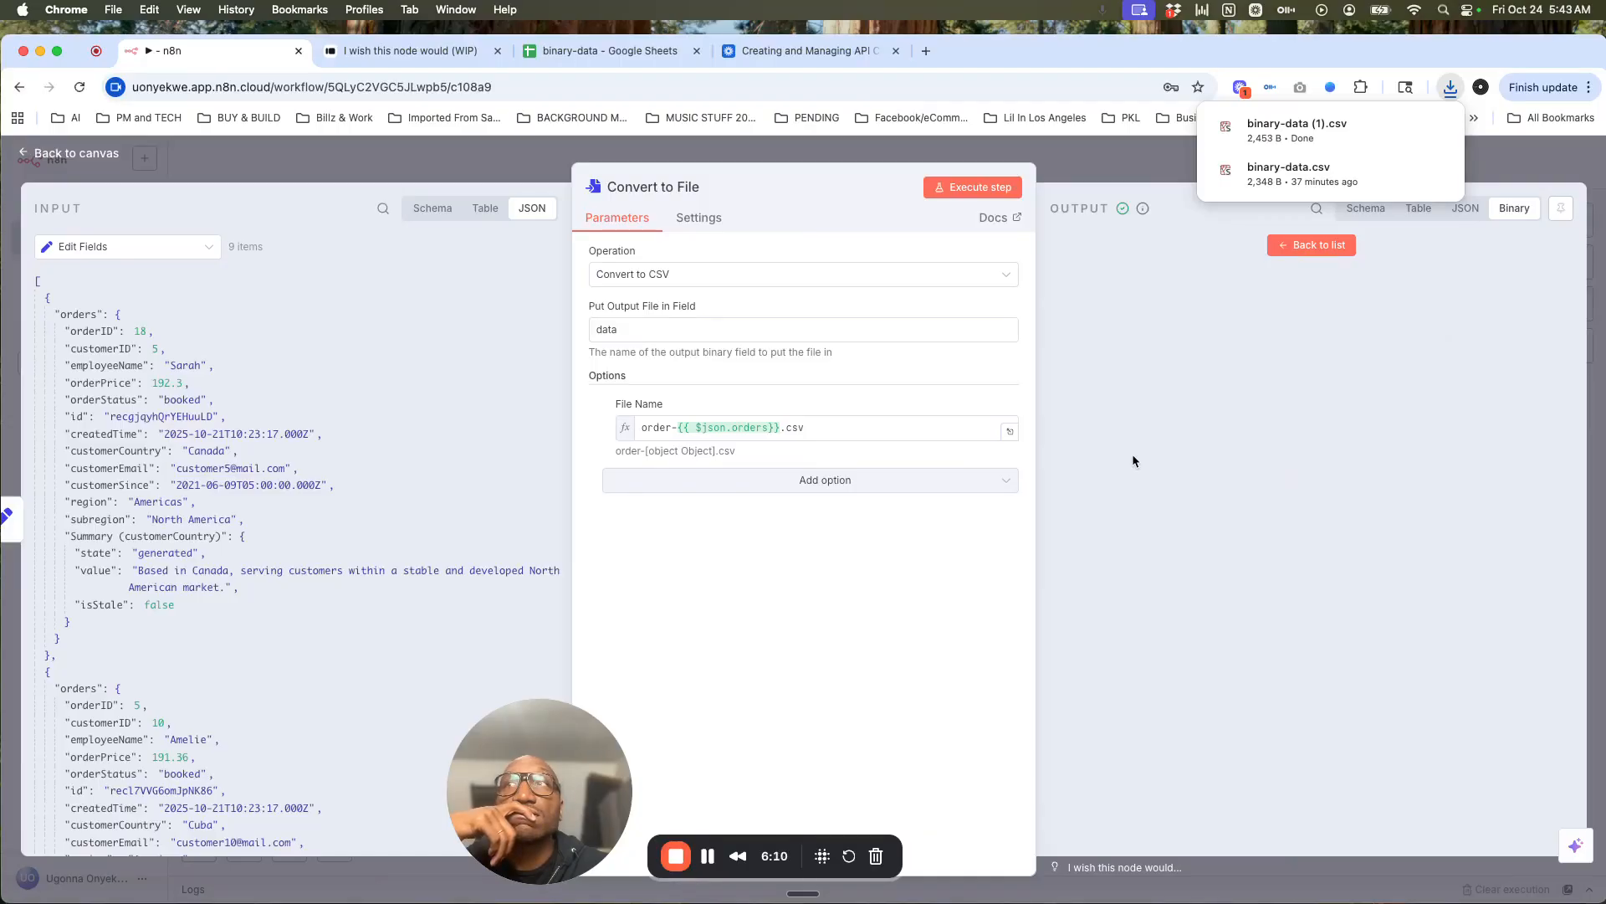
Step: Close Convert to File, save the workflow, and fit the whole workflow in view
left_click(1080, 159)
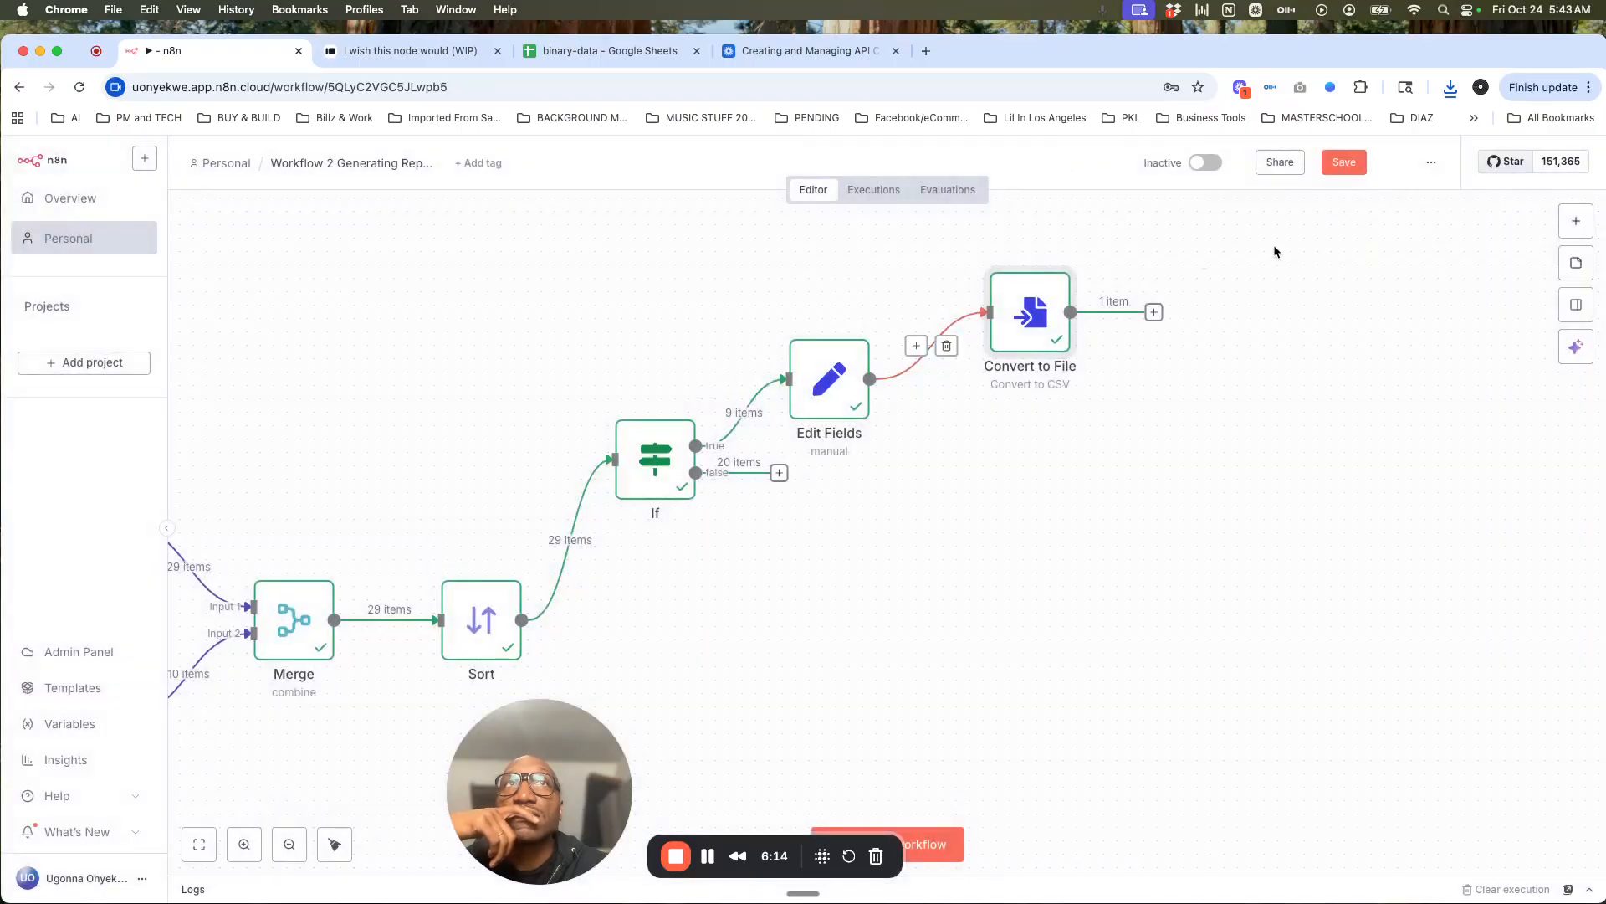
left_click(1345, 162)
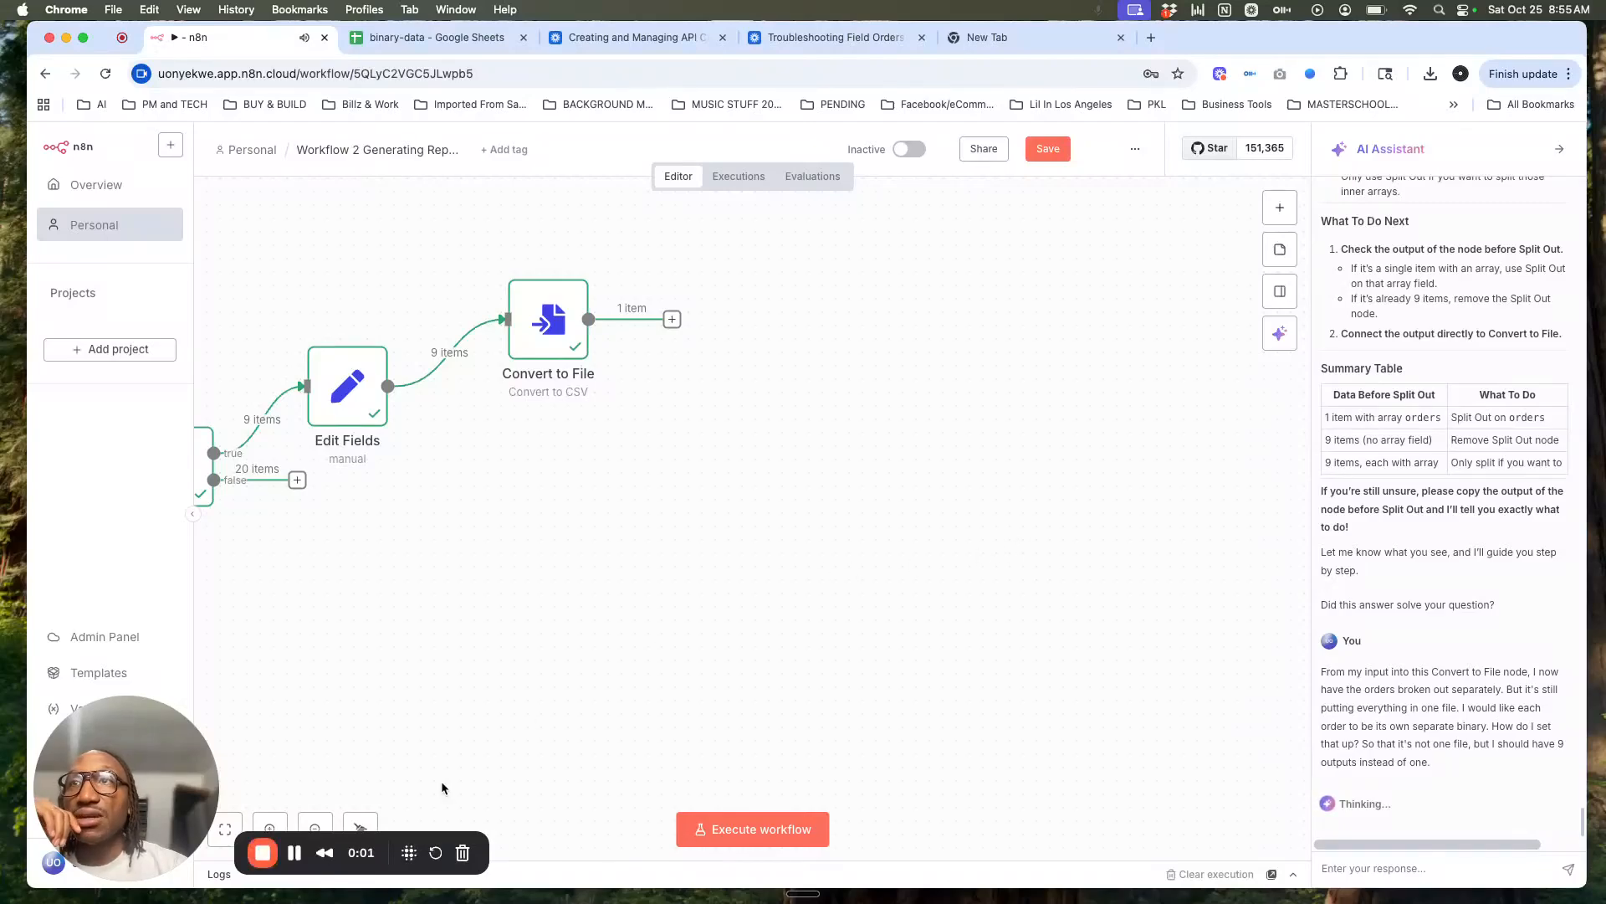
left_click(225, 828)
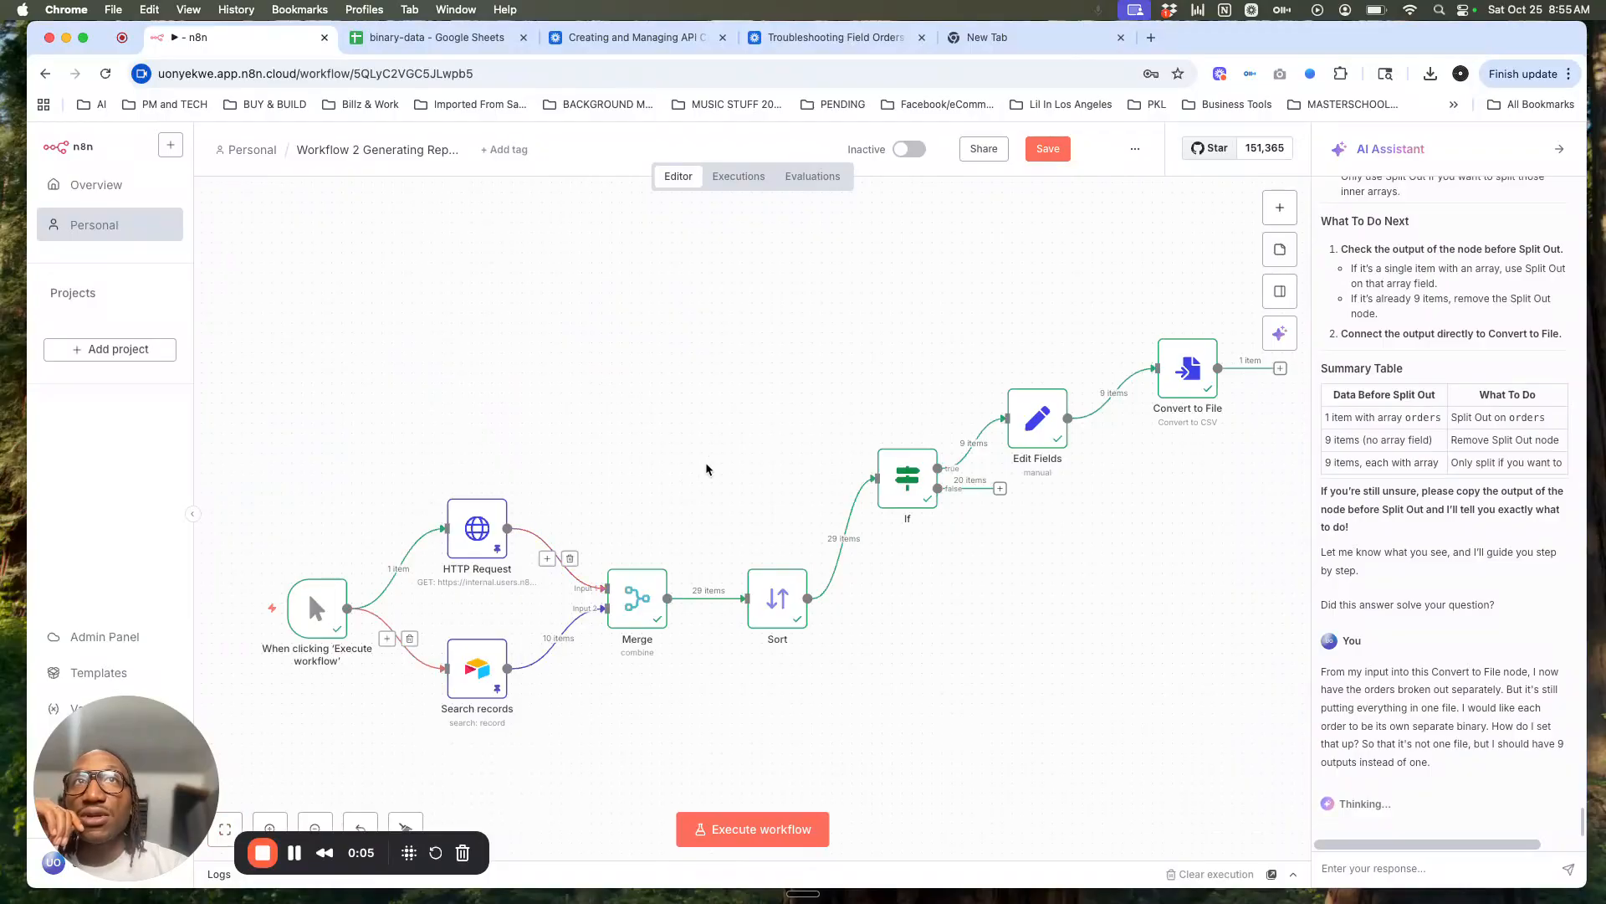
scroll(707, 468, "right", 5)
scroll(707, 469, "right", 3)
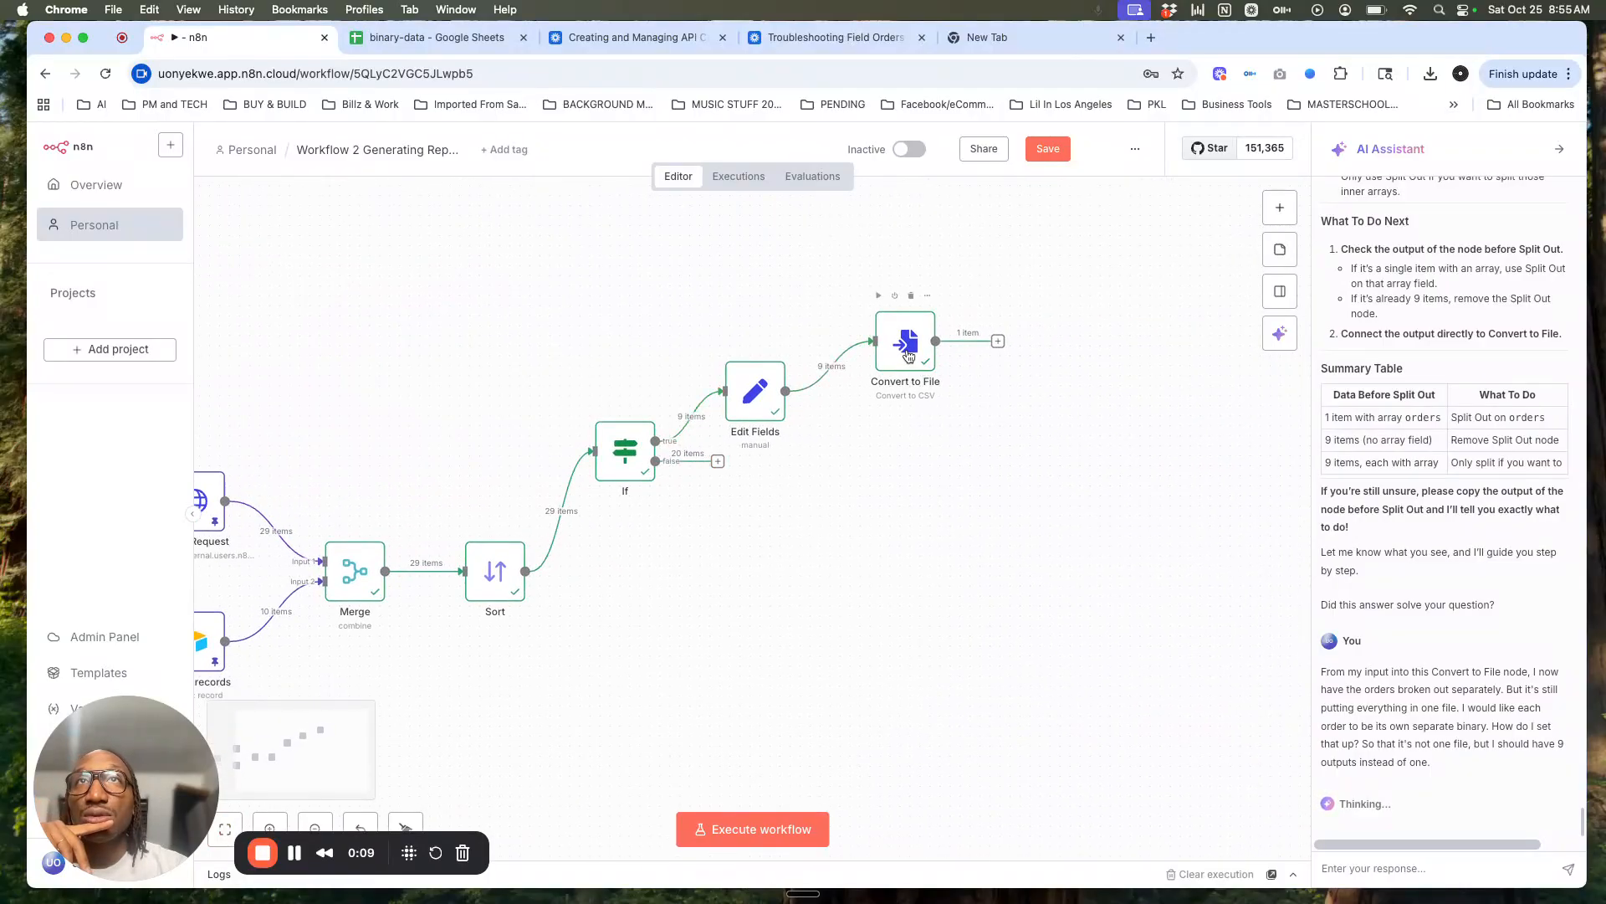
Step: Reopen and close Convert to File, collapse the AI Assistant, and start a node after it
double_click(908, 356)
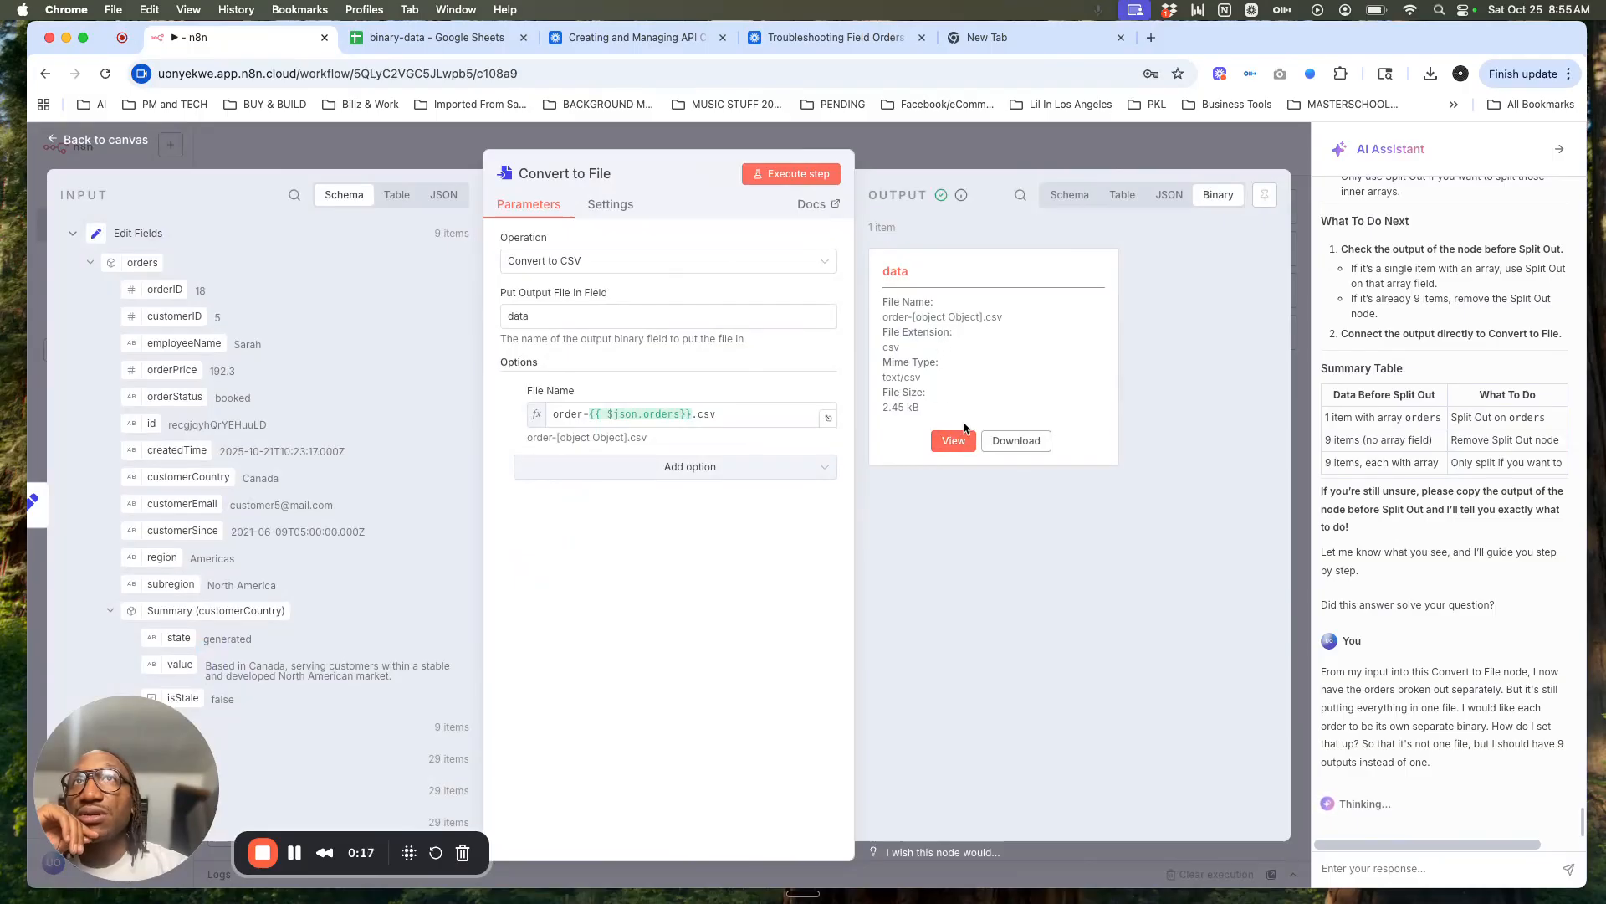
left_click(1202, 156)
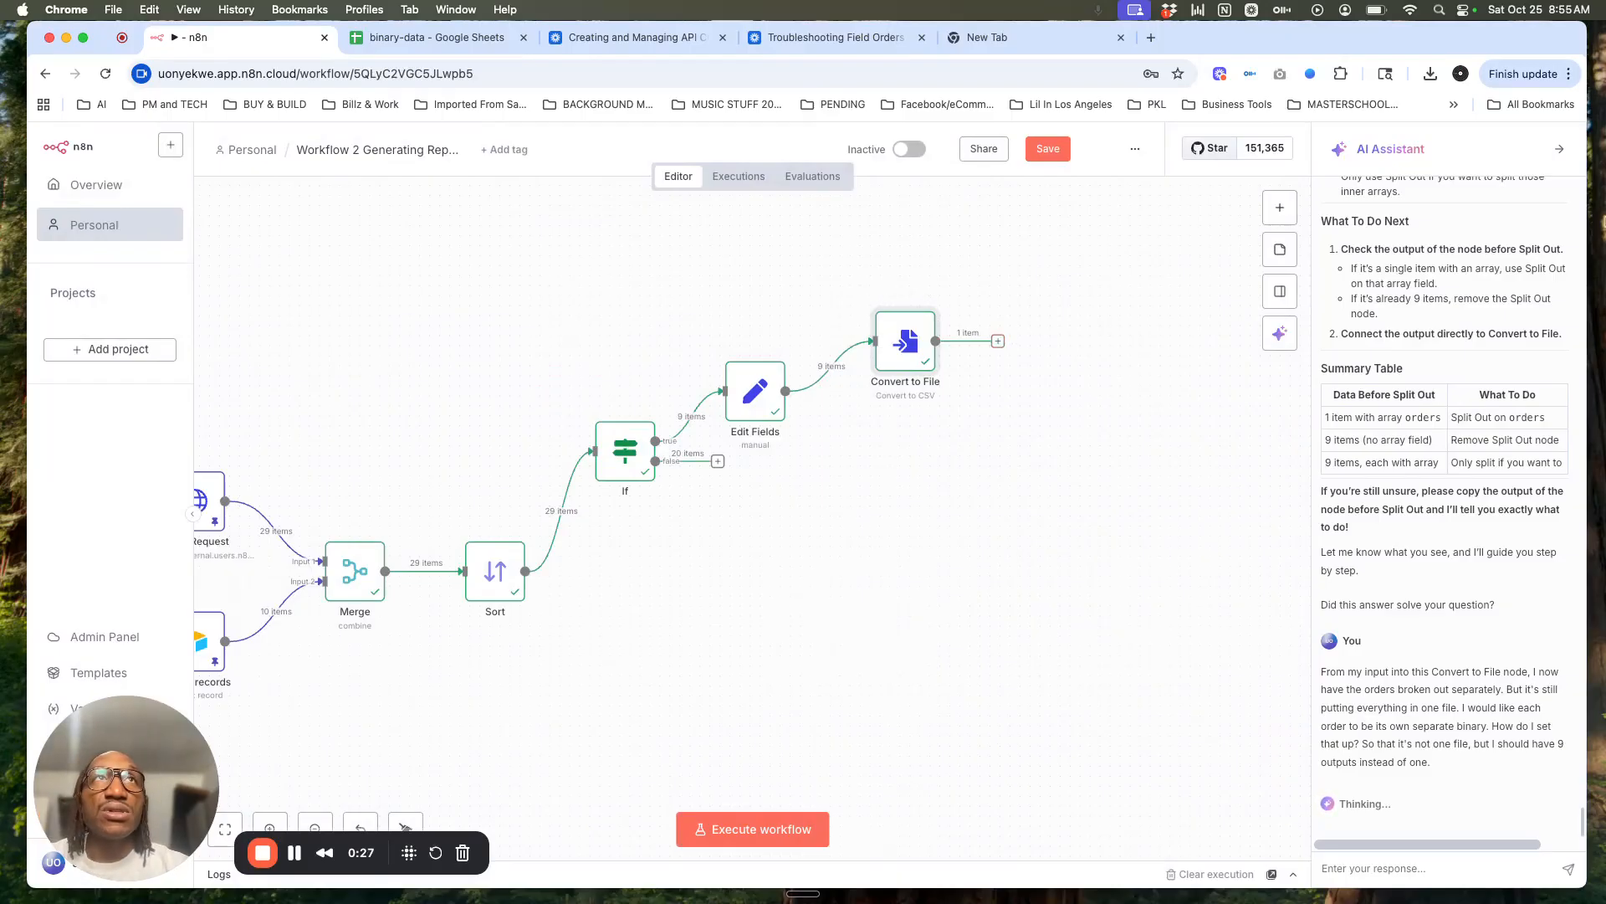
left_click(1561, 151)
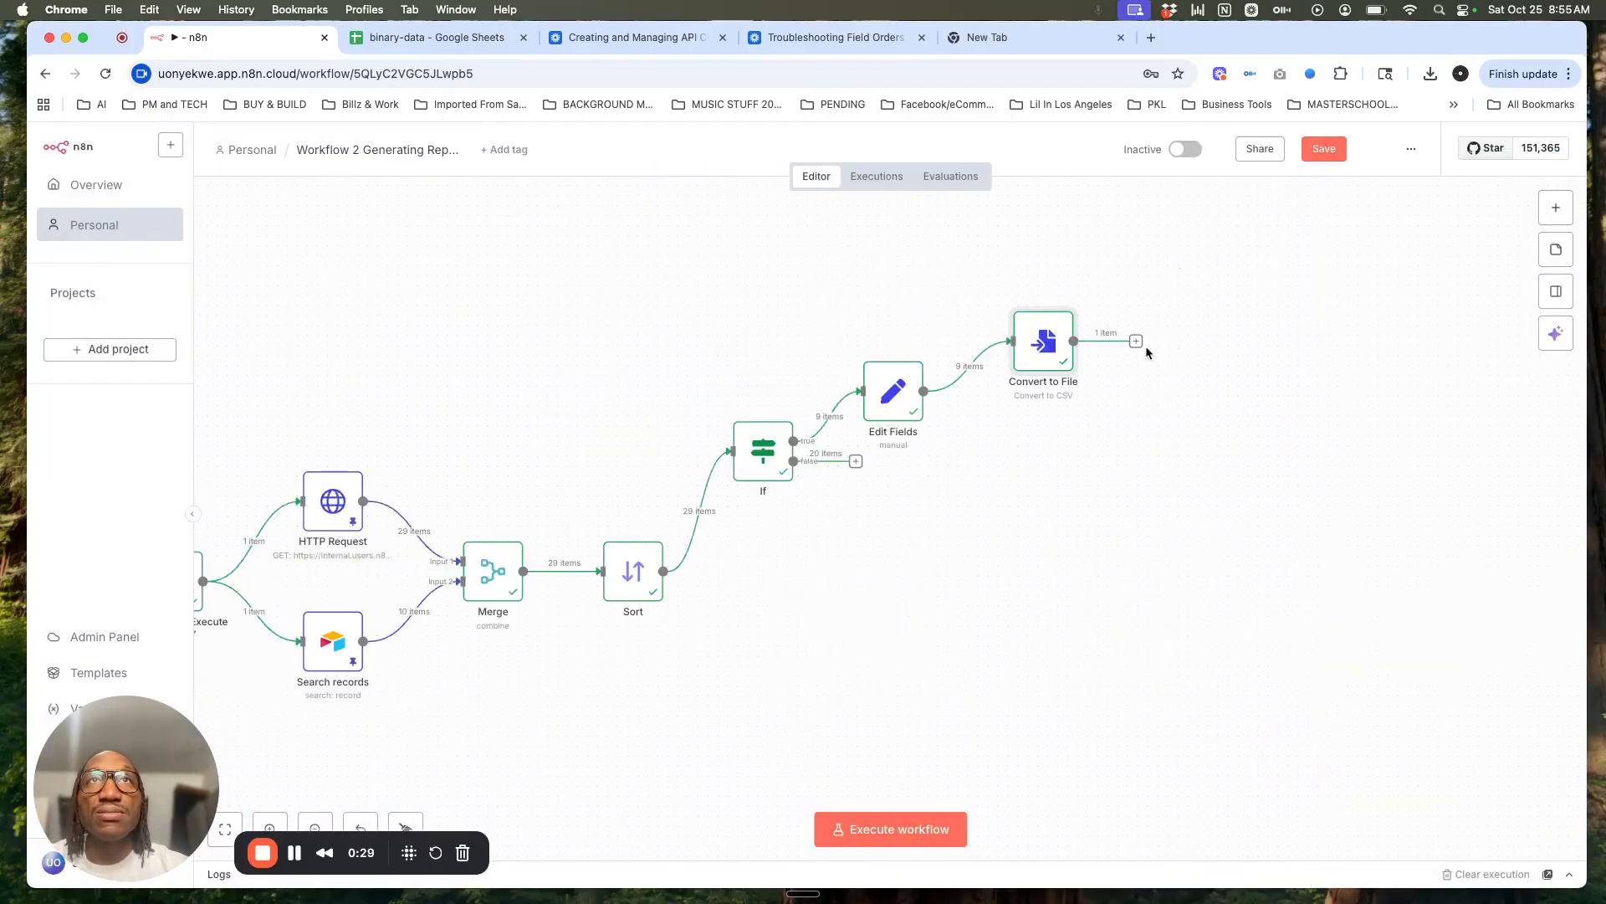
left_click(1136, 341)
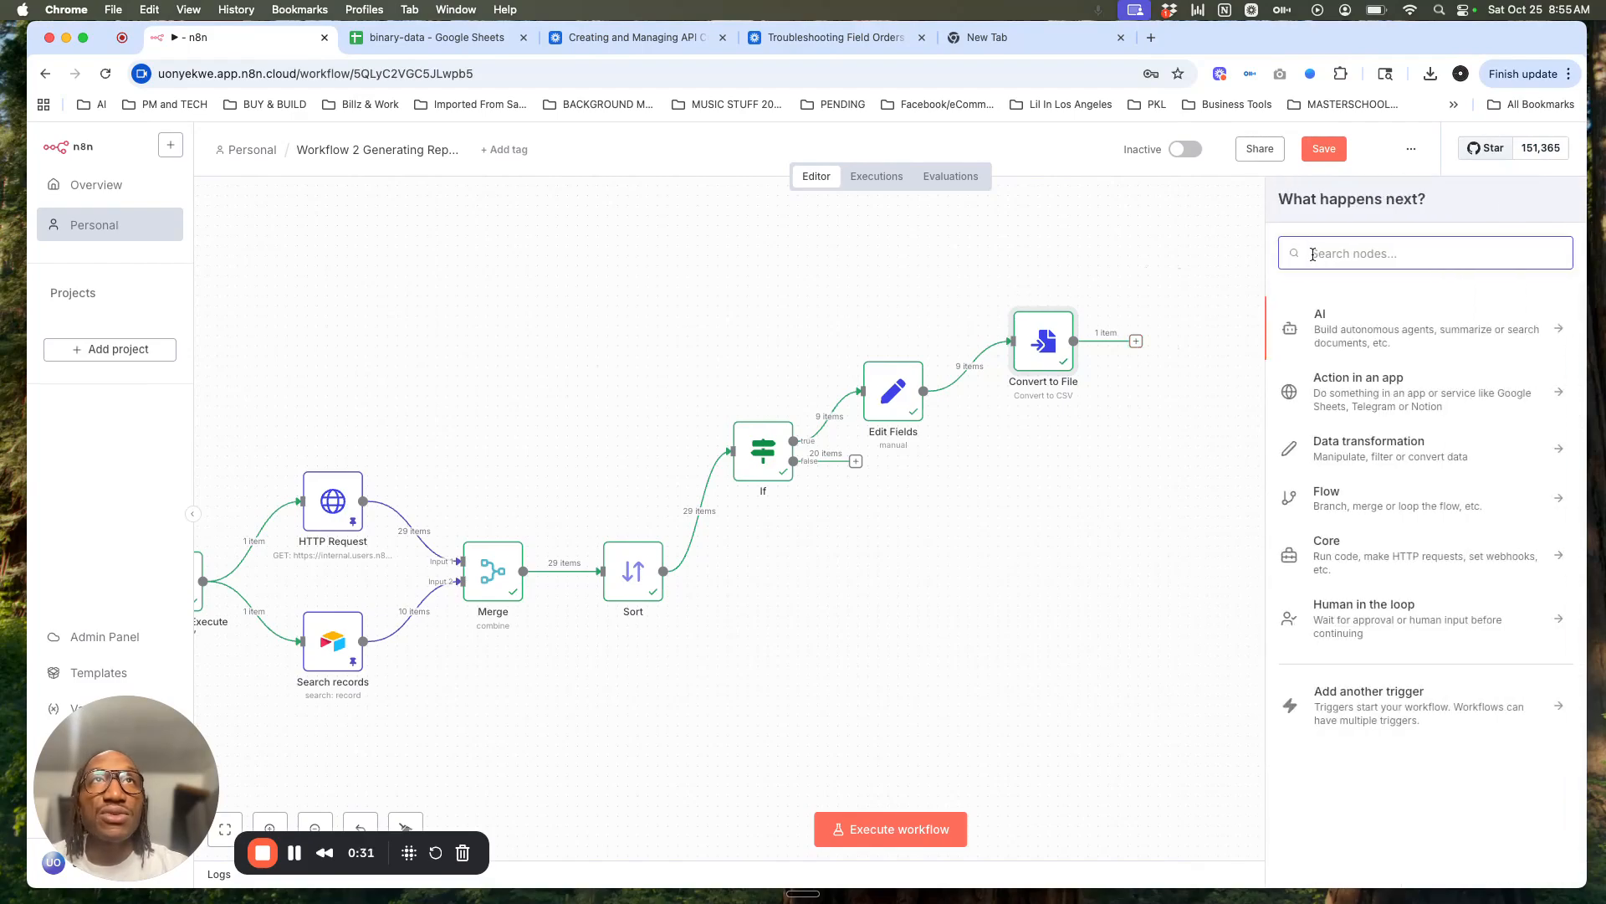
Step: Add a Gmail 'Send a message' node after Convert to File
type("gmail.")
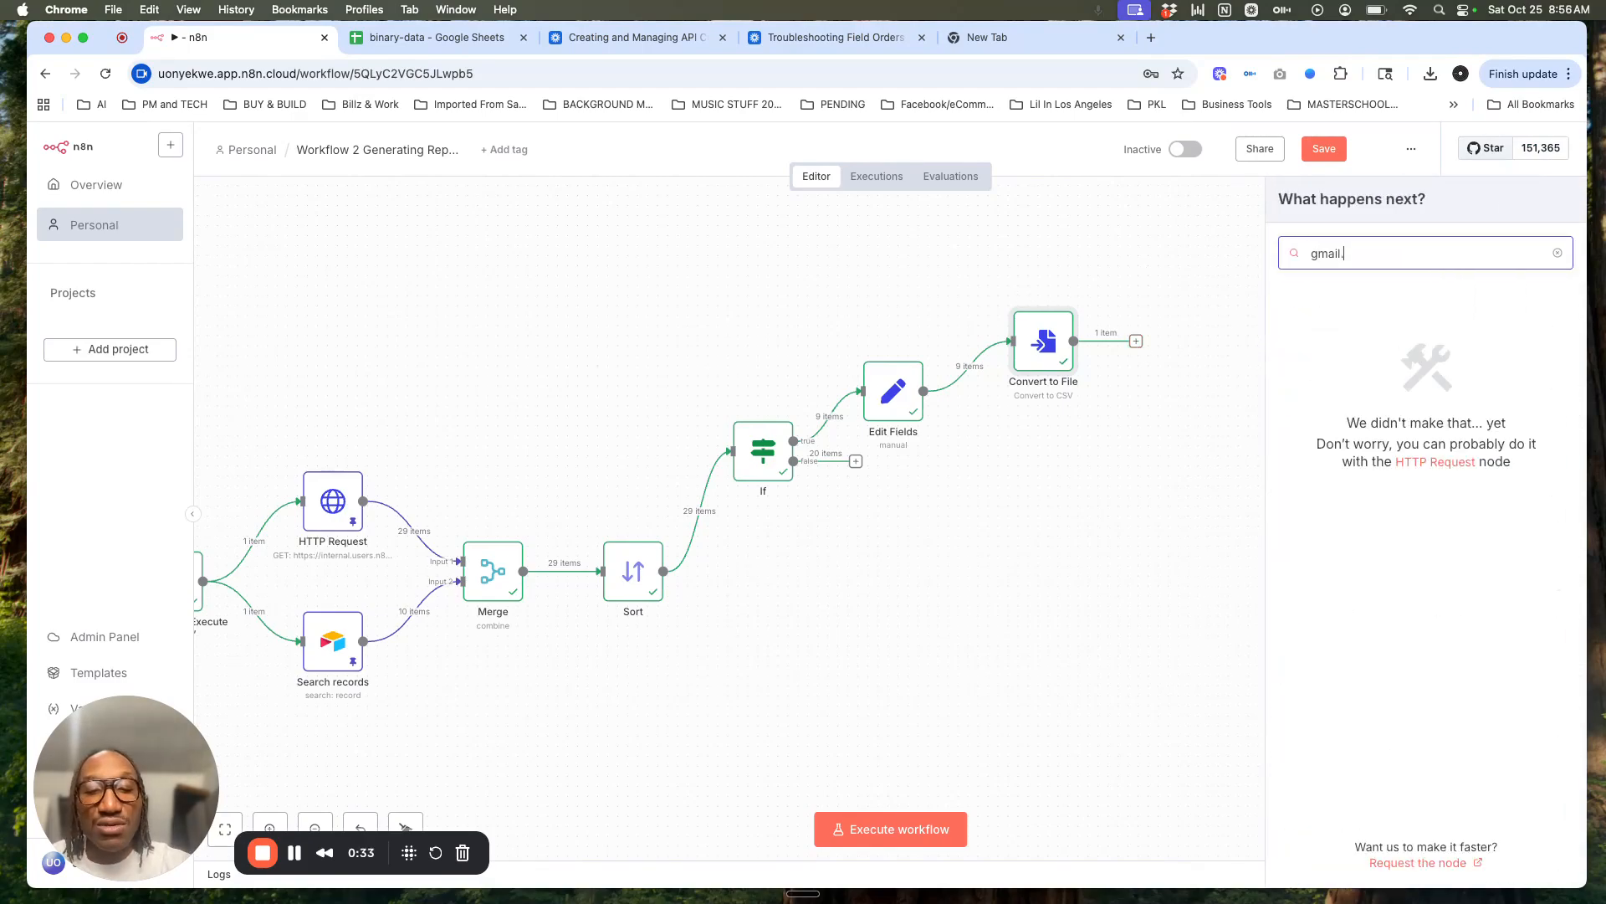
key("BackSpace")
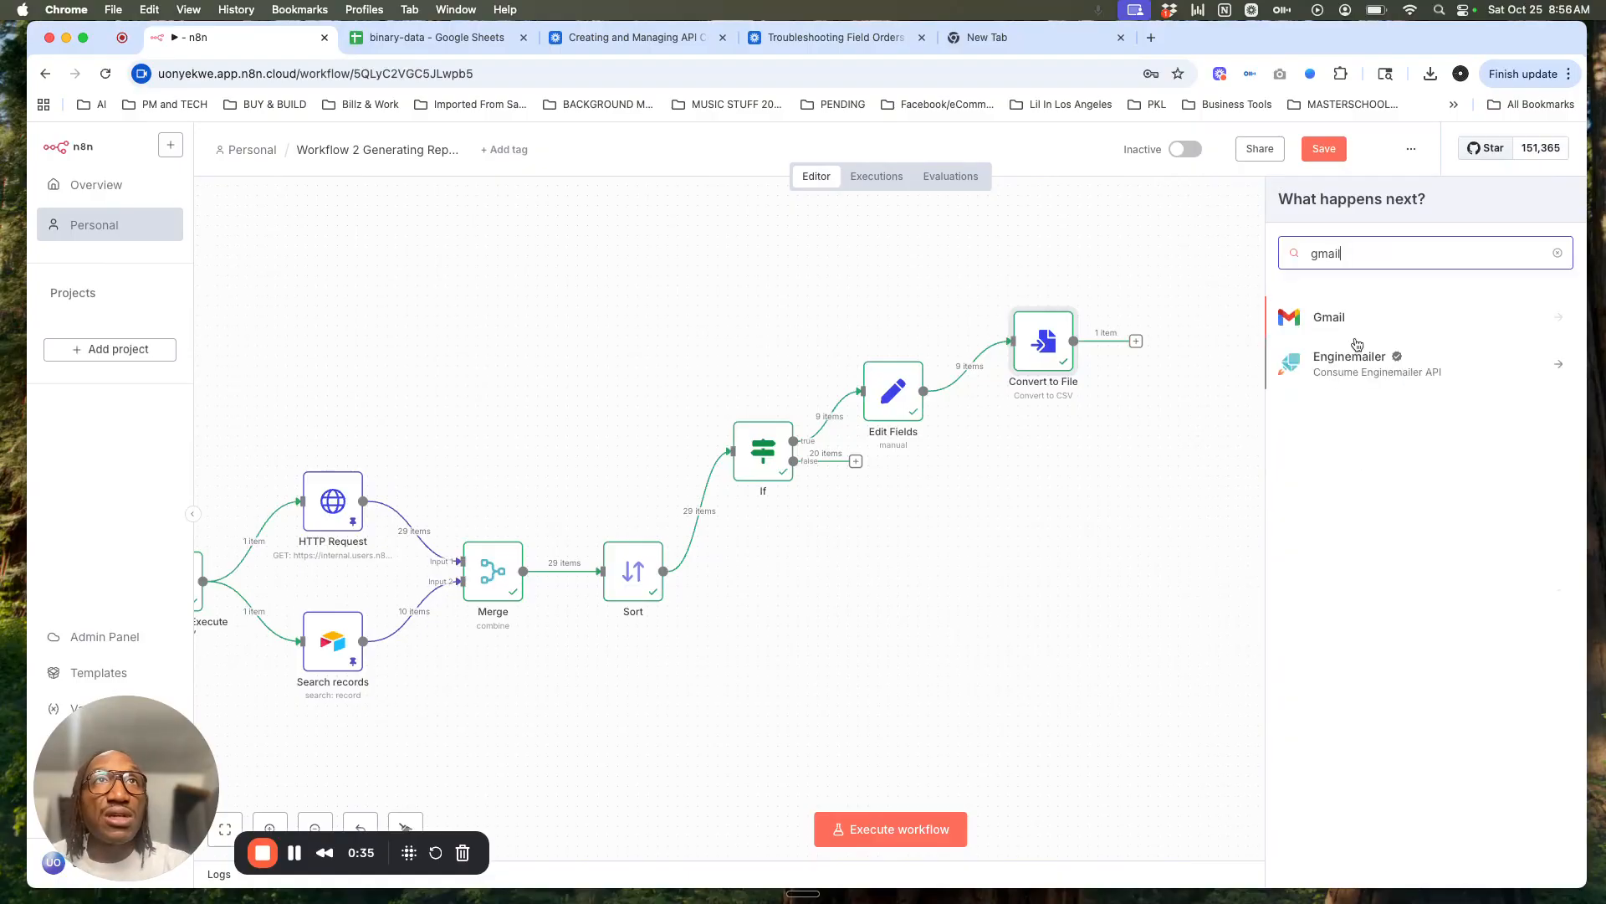
left_click(1341, 319)
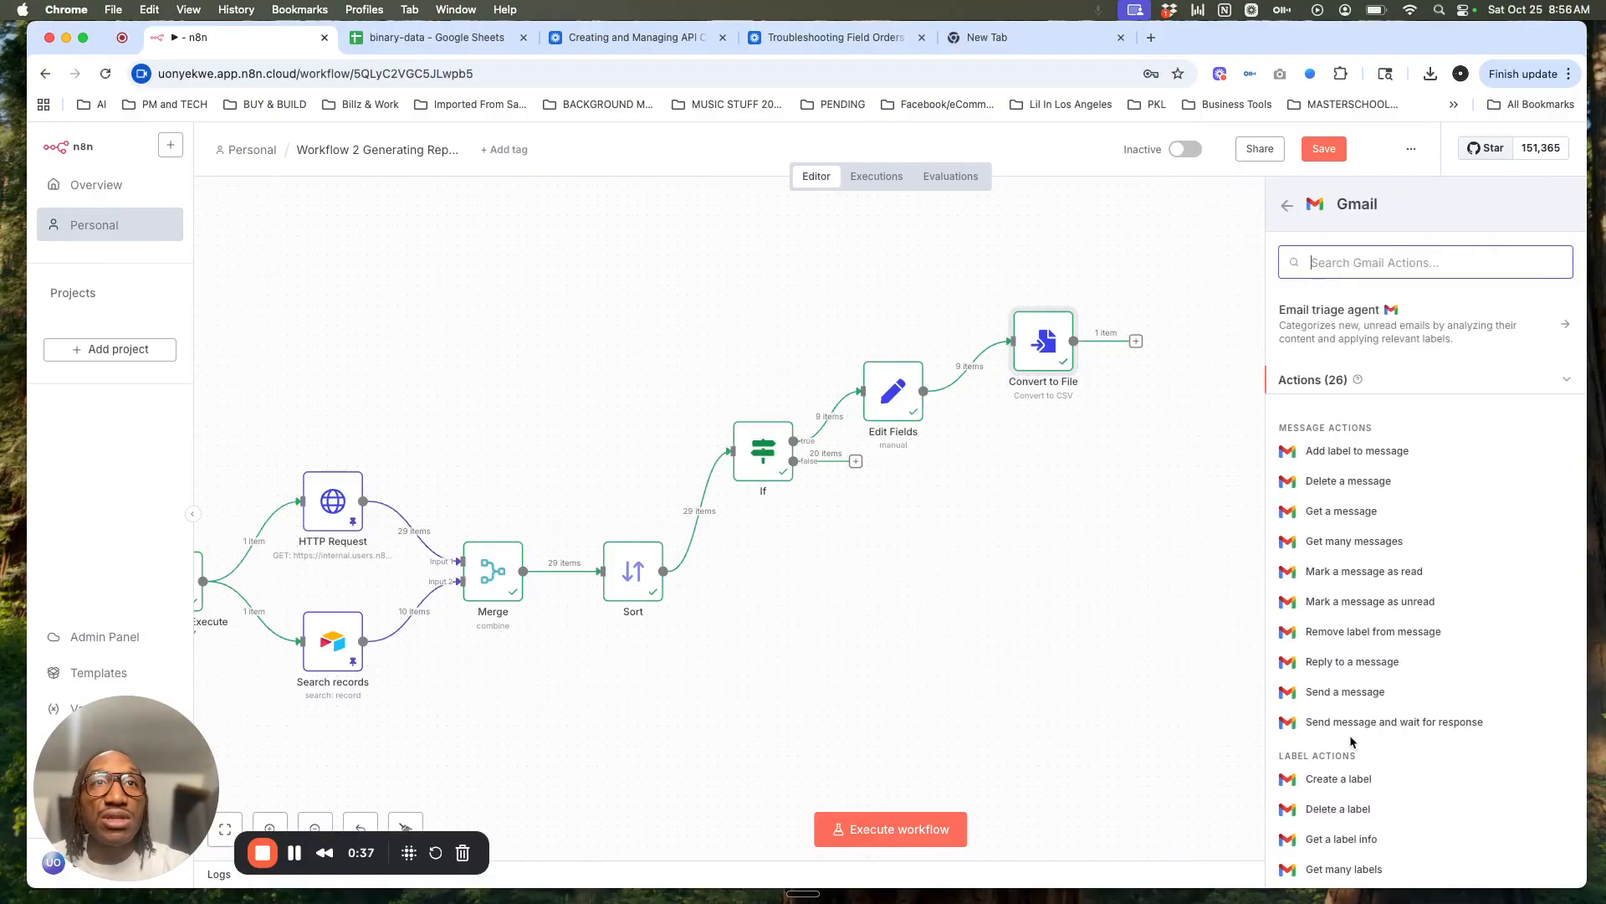
left_click(1351, 693)
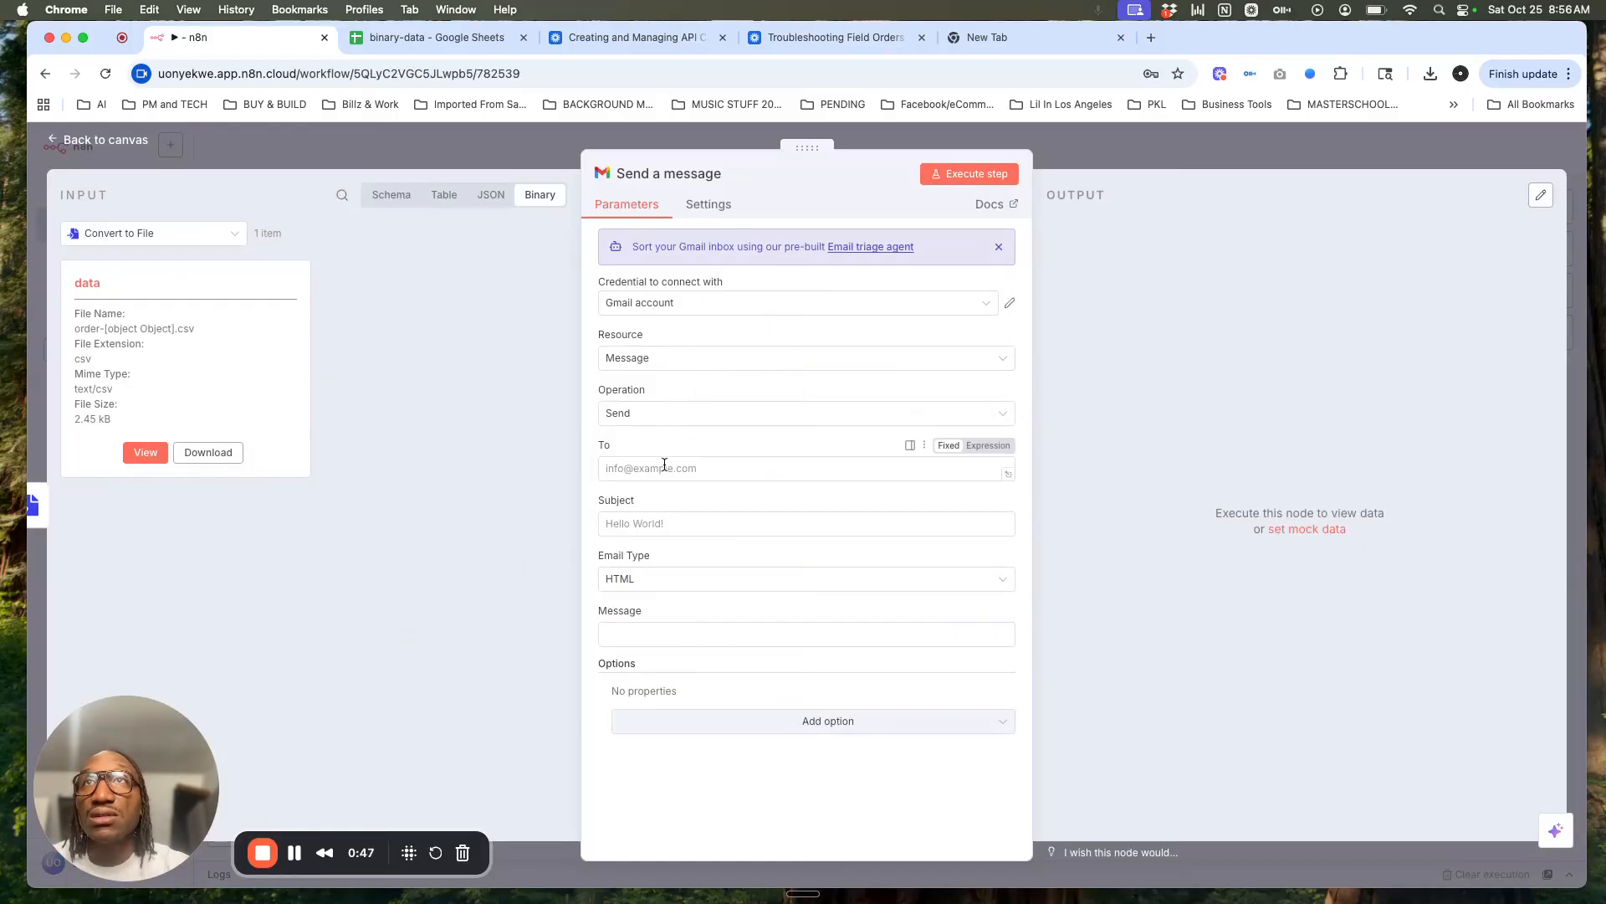
Step: Begin the recipient address and check the connected Gmail account credential's details
left_click(692, 467)
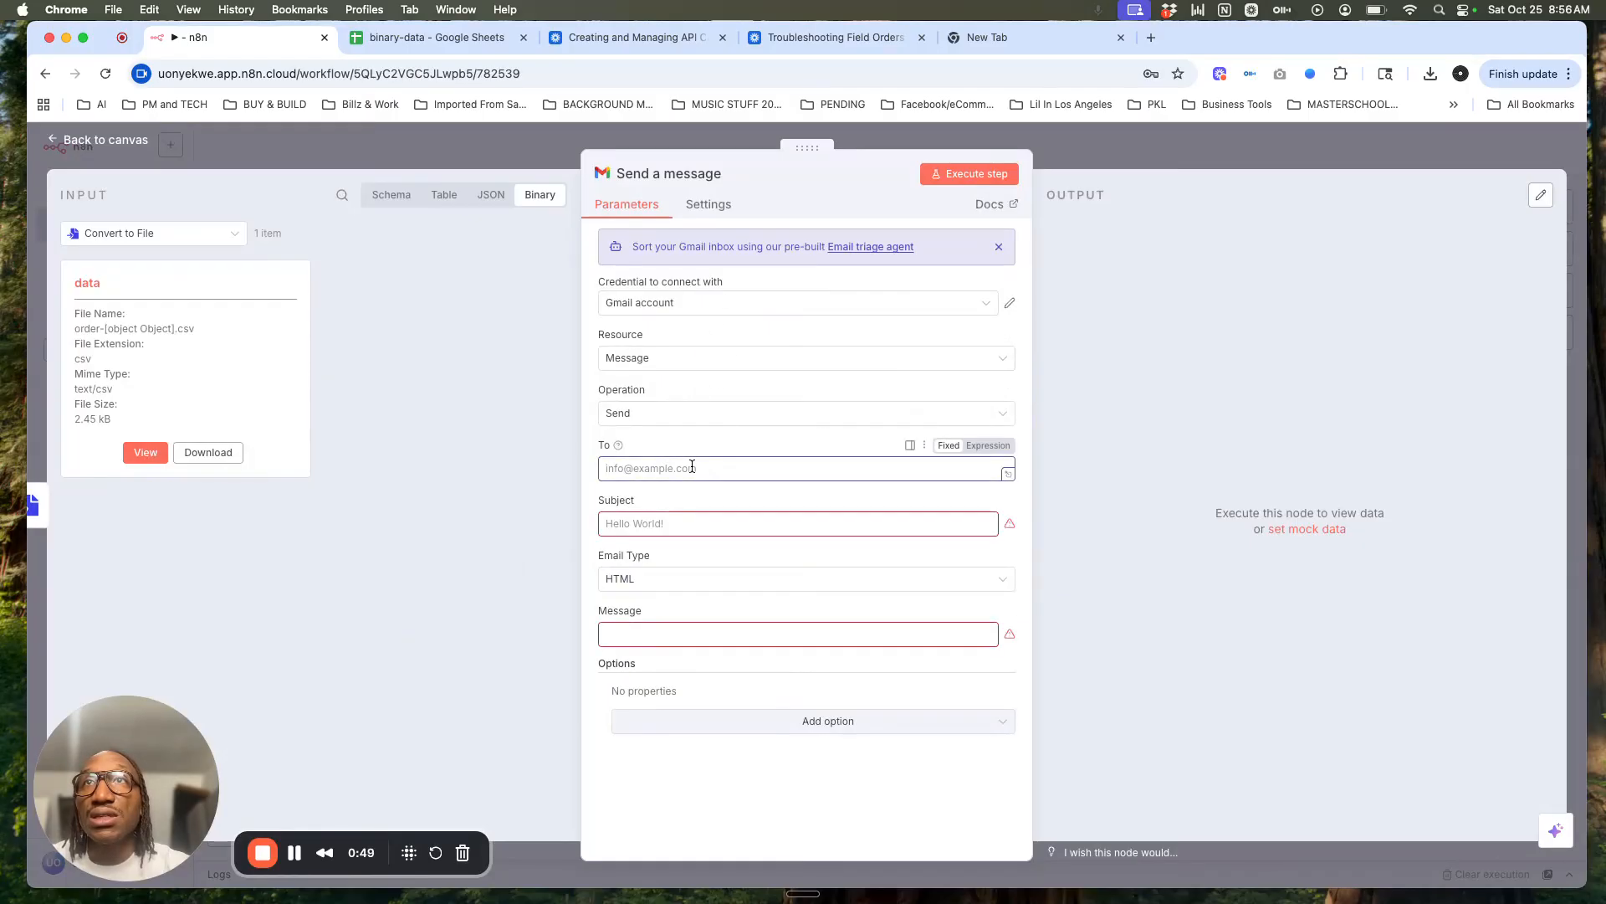
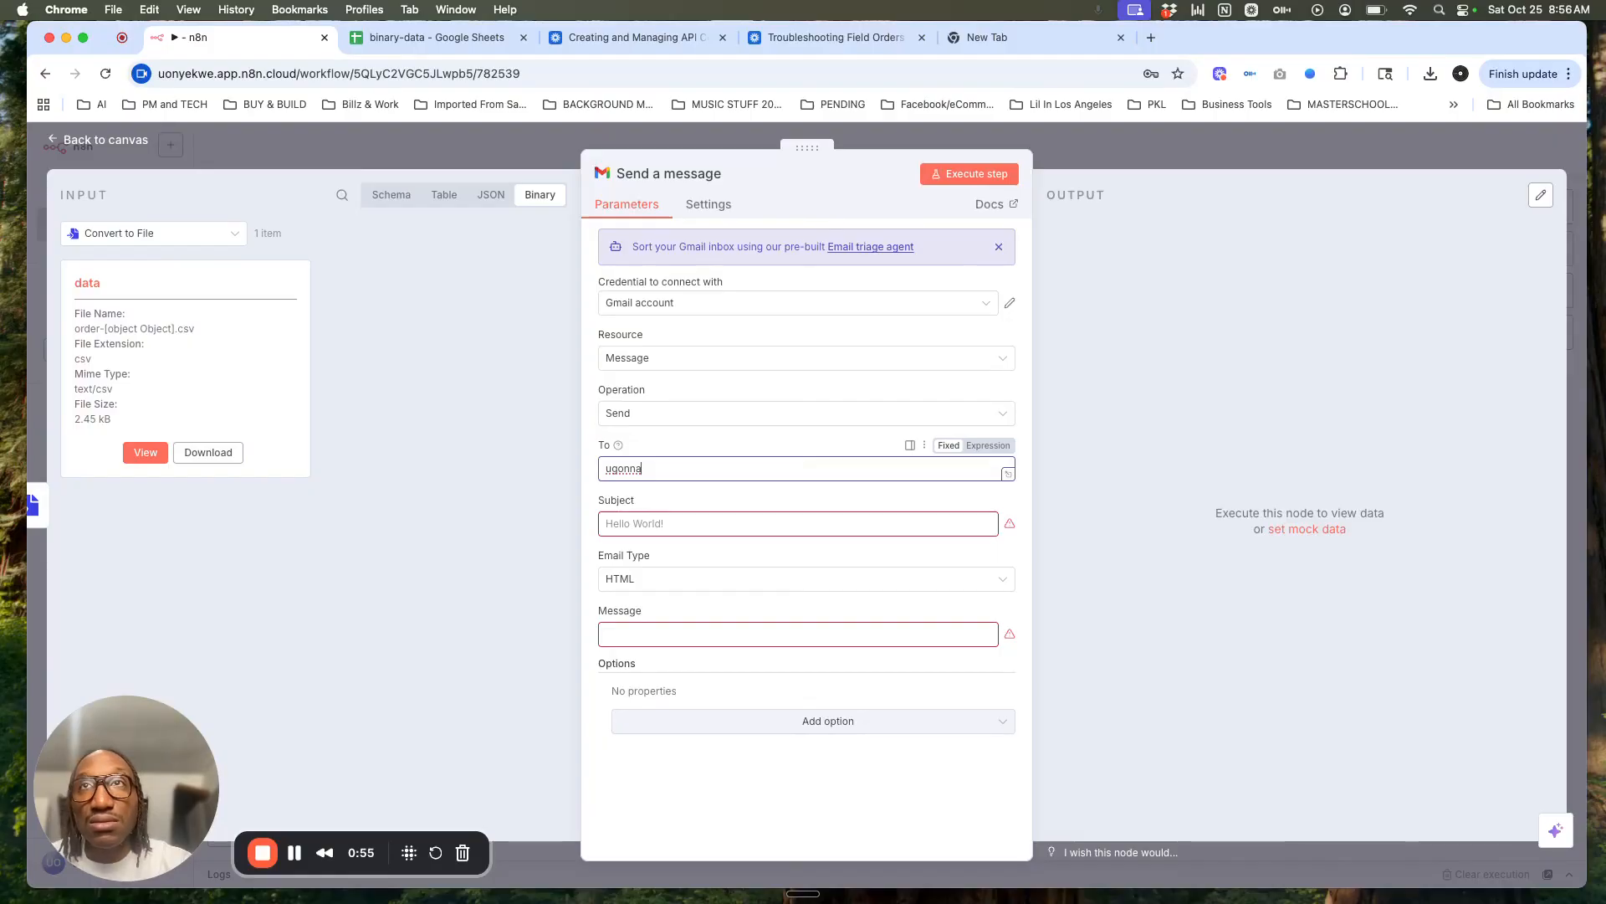
left_click(728, 305)
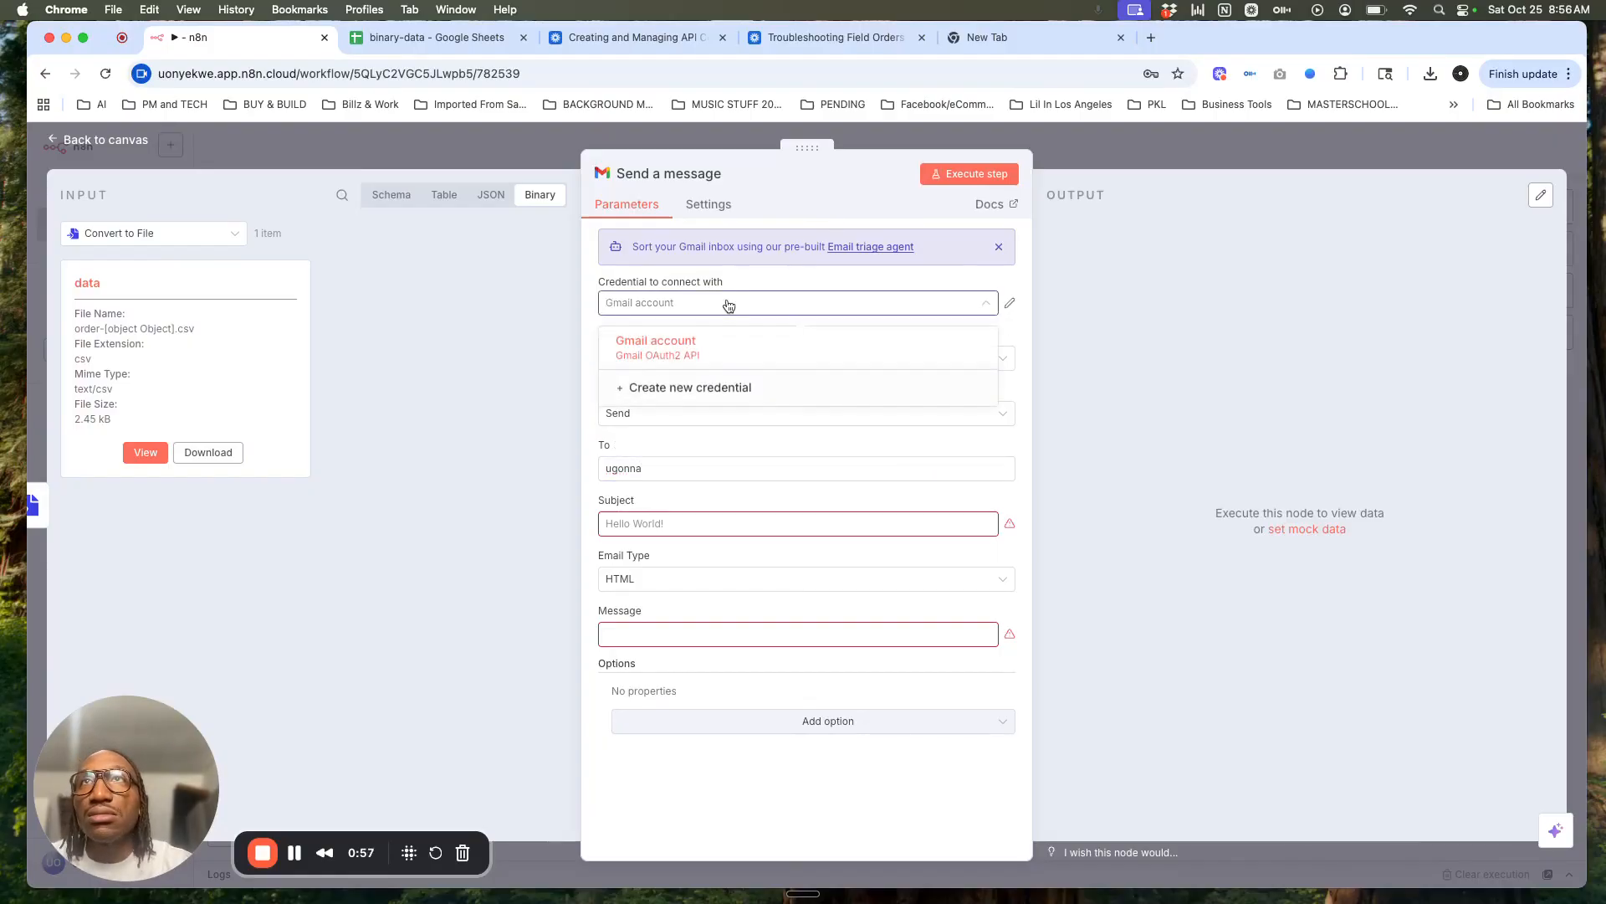
left_click(1010, 303)
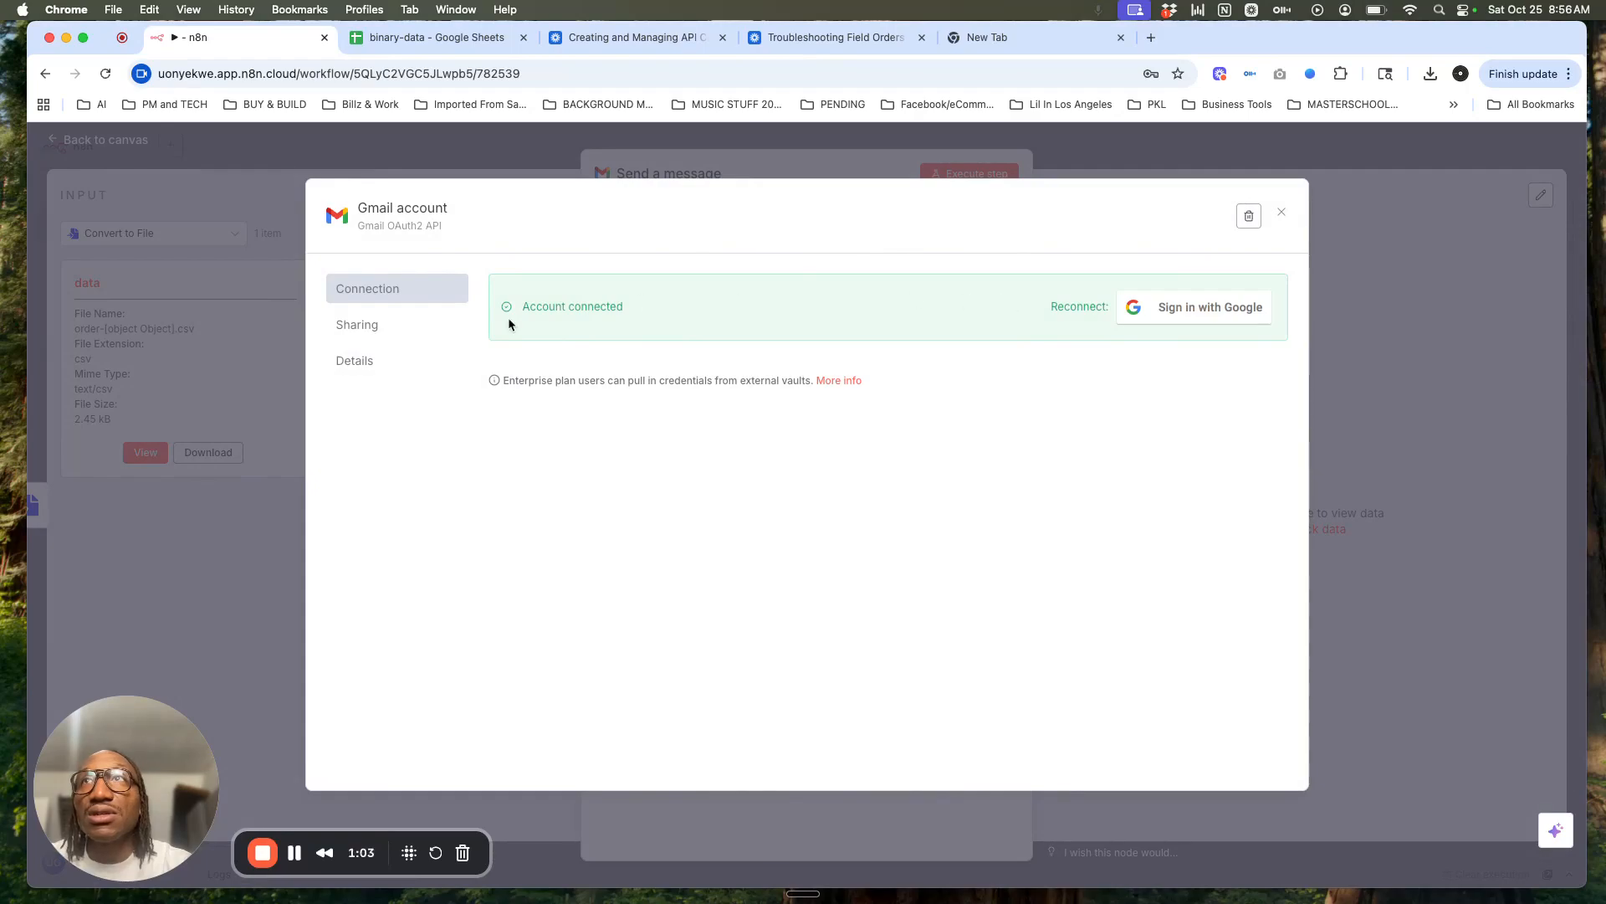
left_click(425, 361)
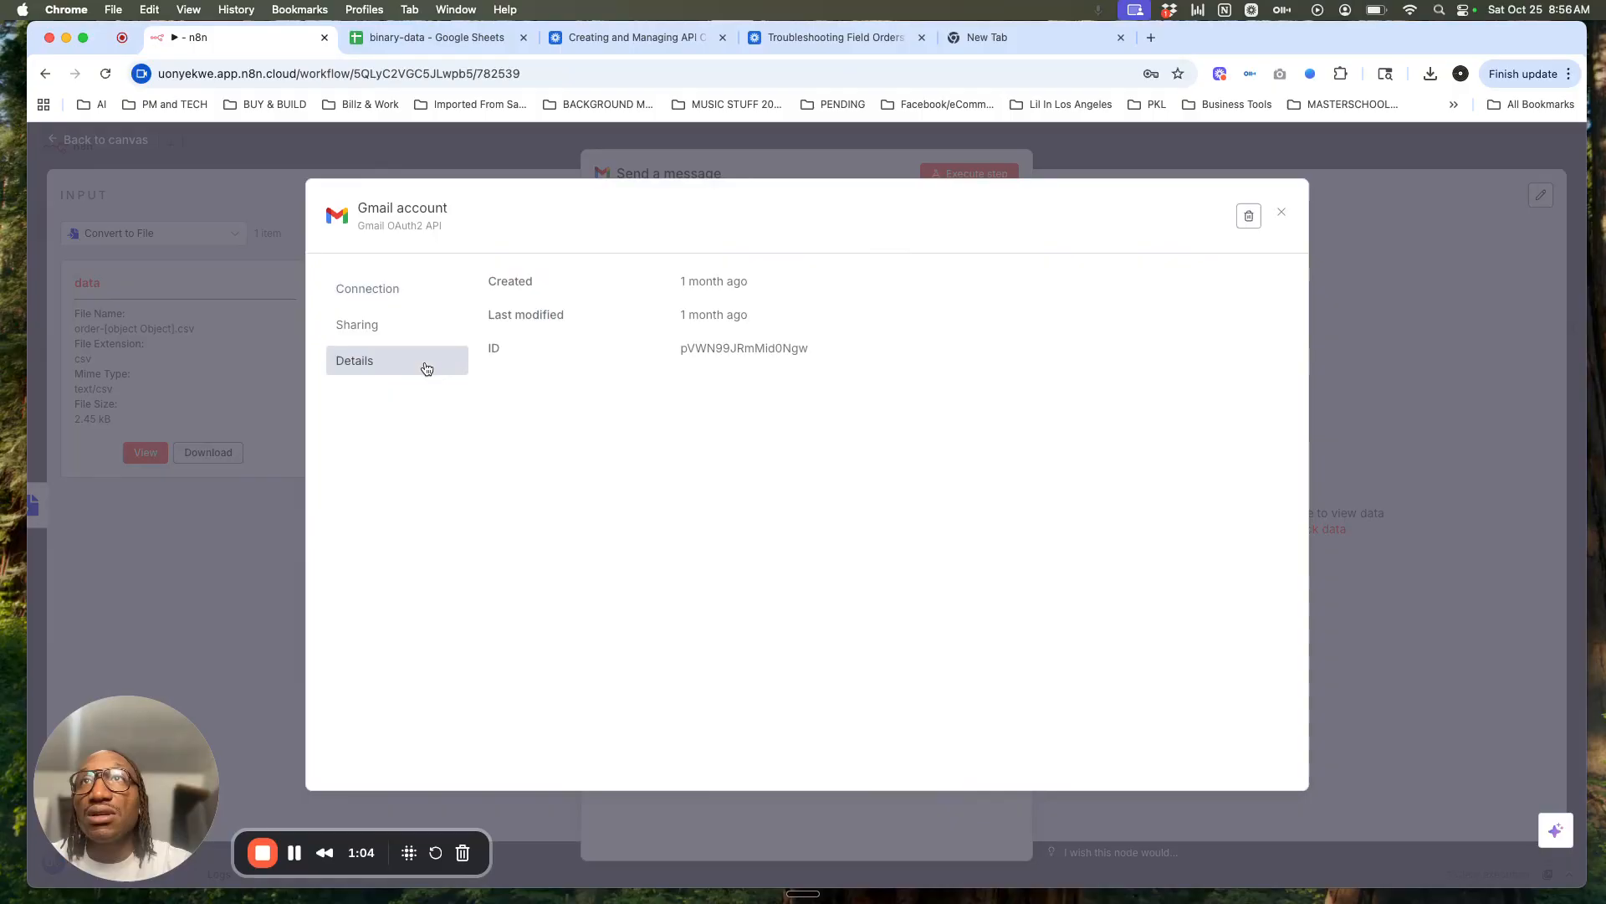
left_click(431, 301)
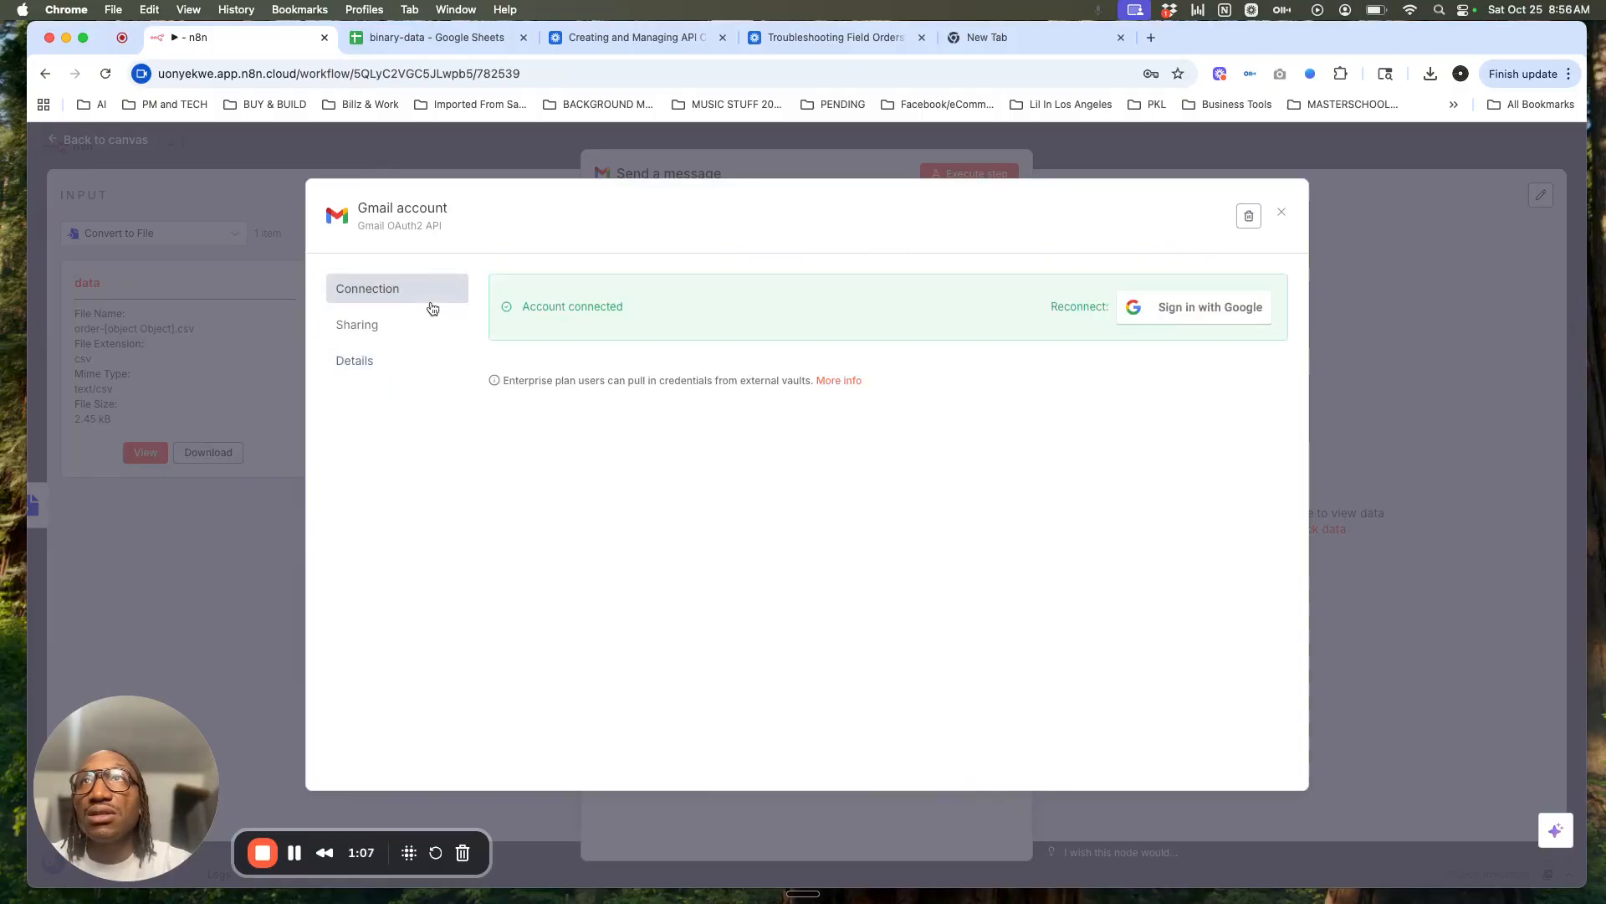
left_click(1281, 213)
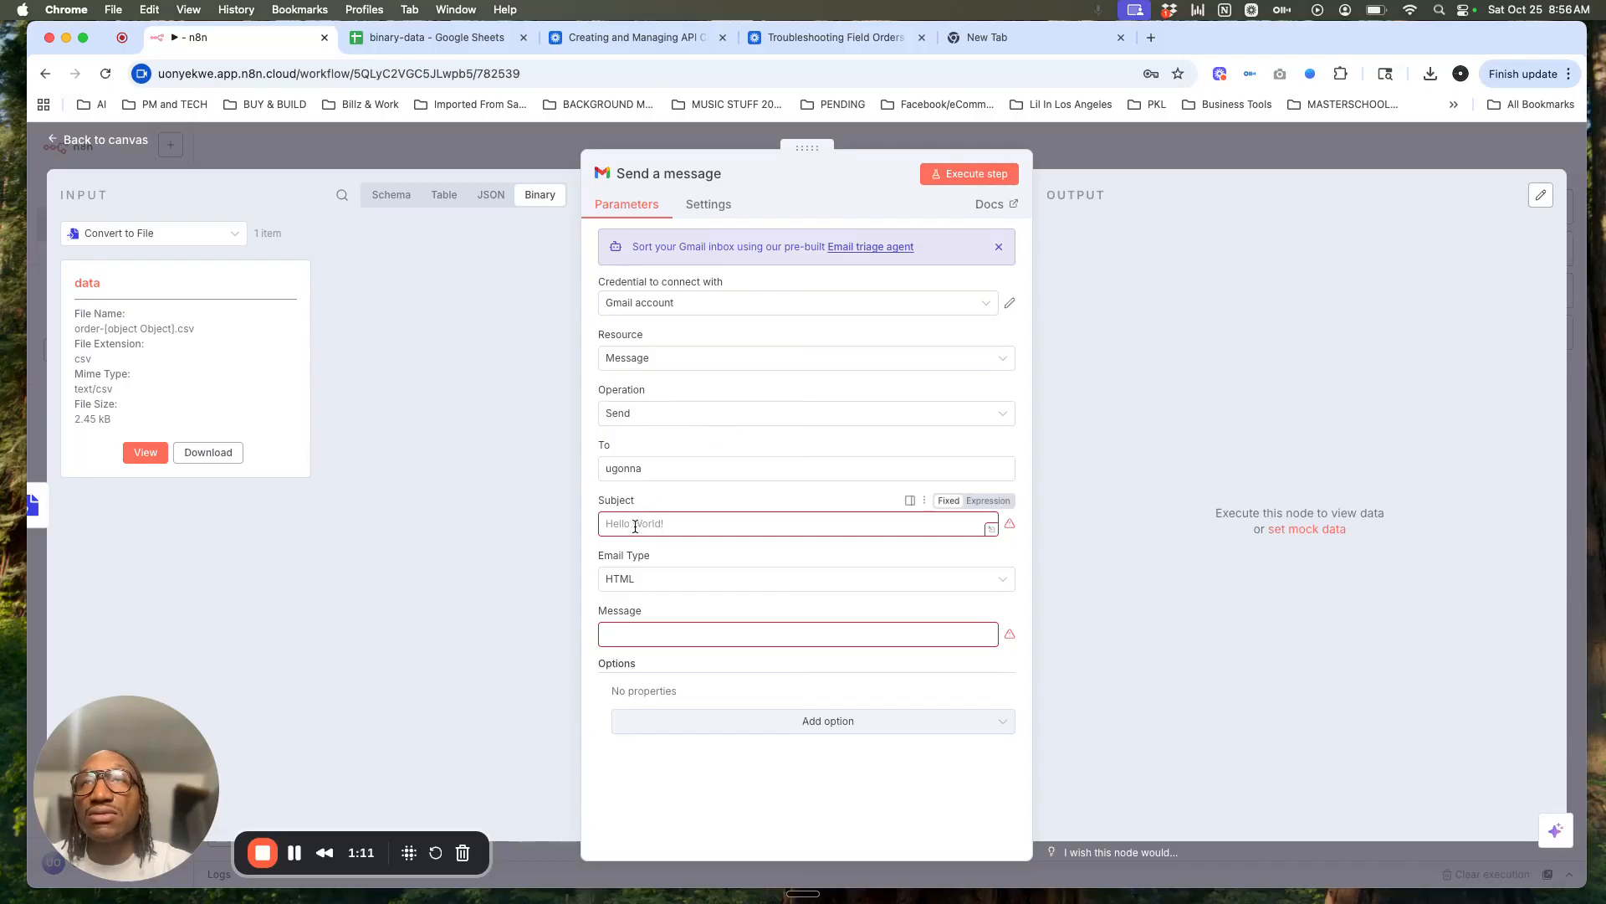
Step: Complete the recipient's e-mail address and enter draft test subject and body text
left_click(646, 470)
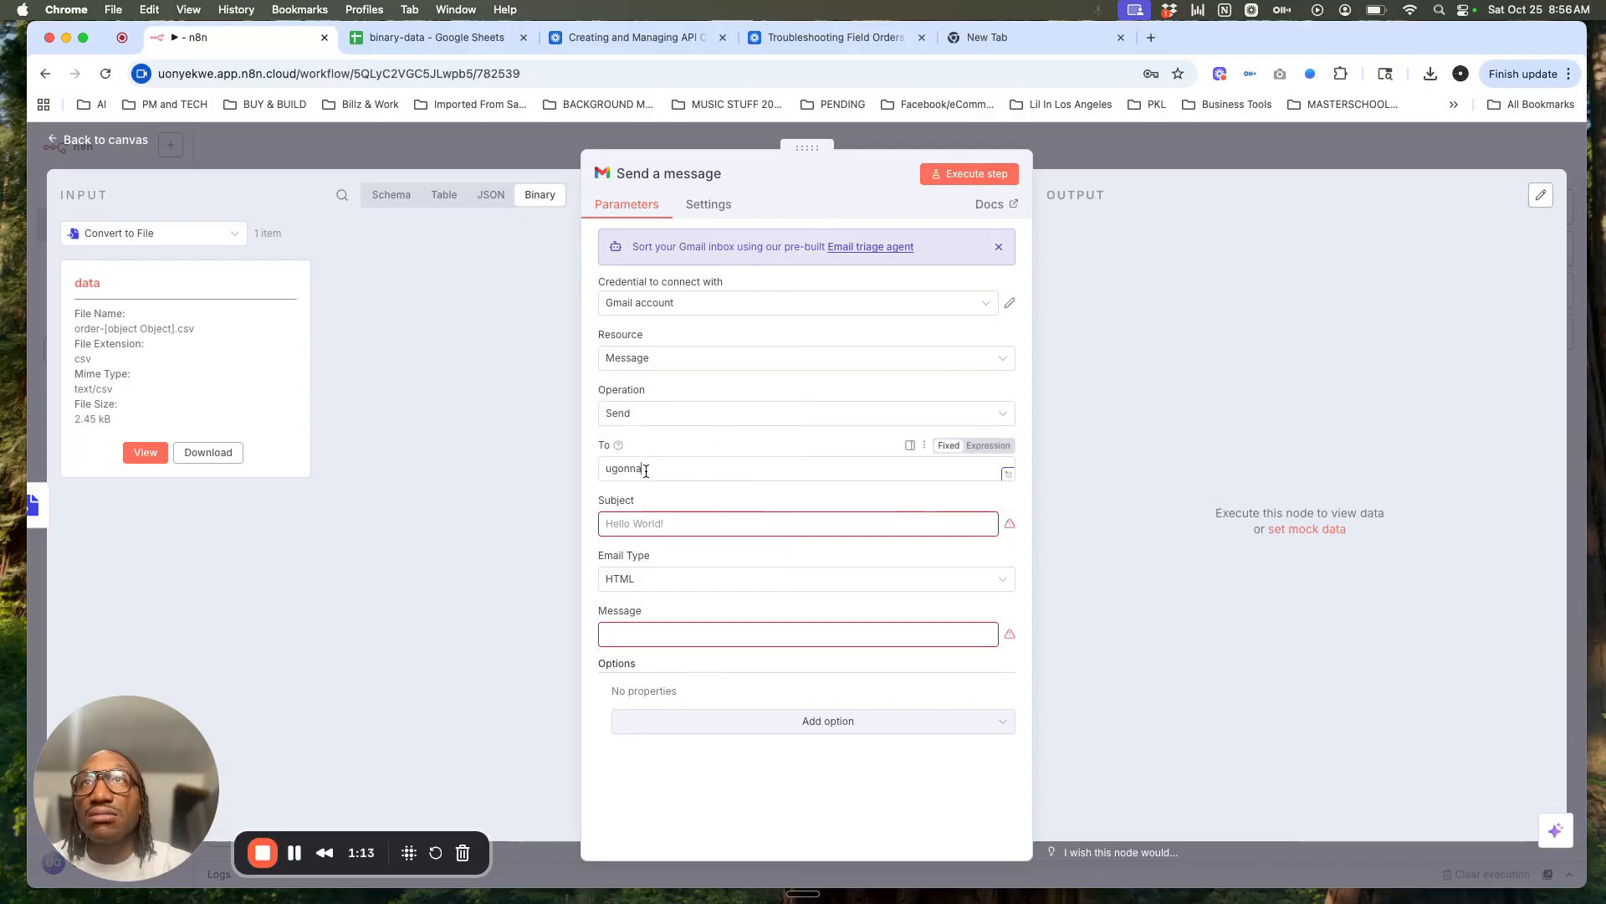
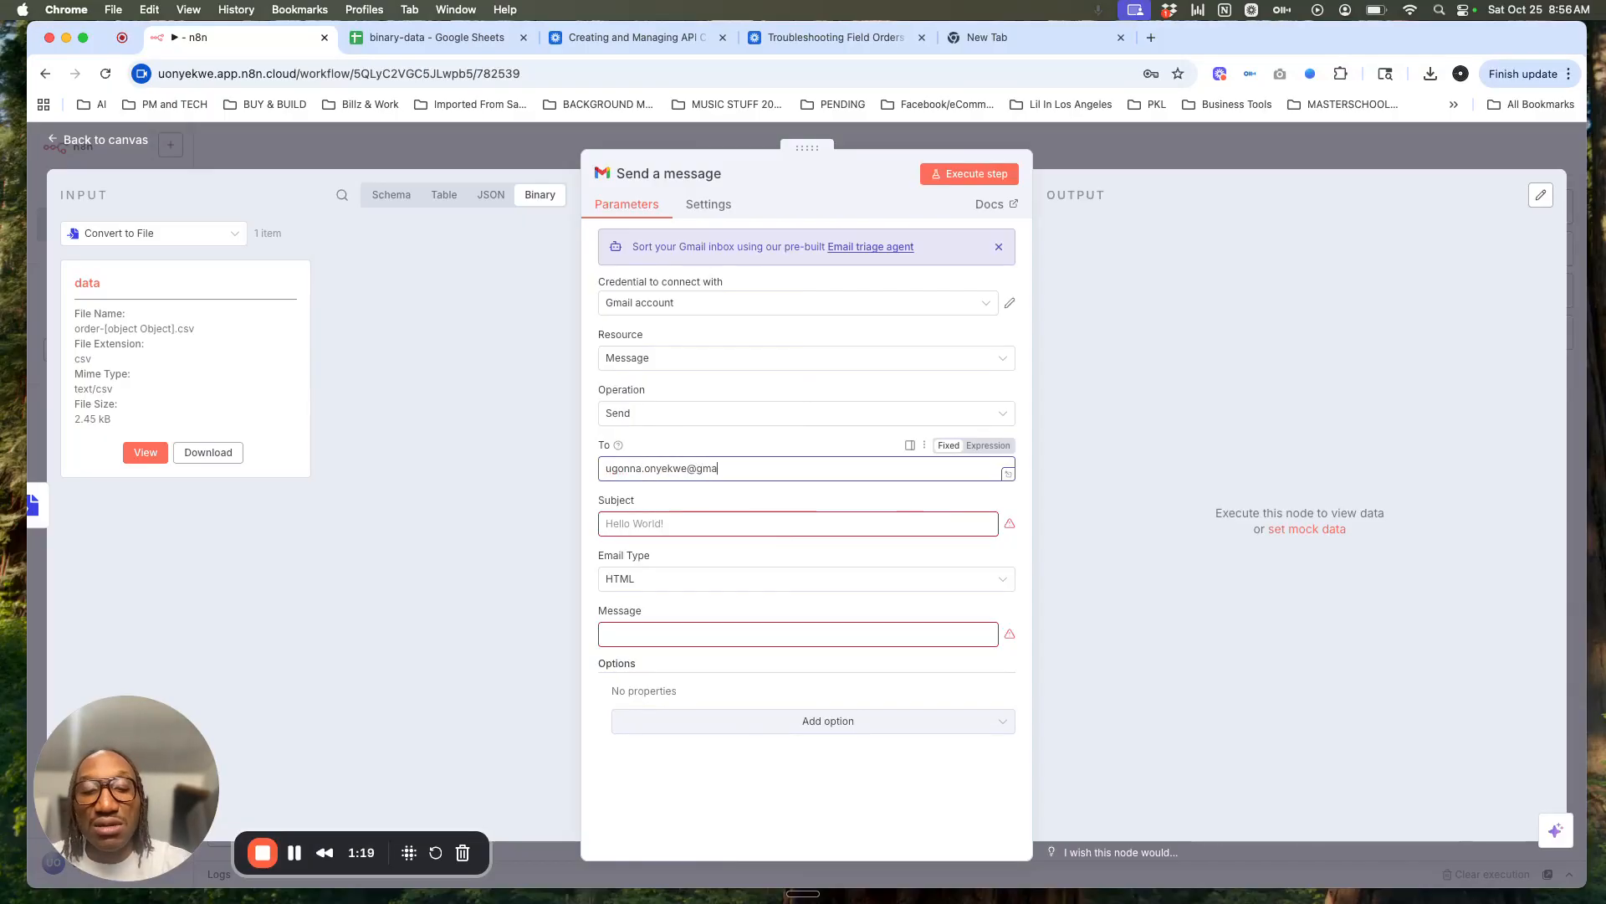
left_click(657, 524)
type("Tetsing")
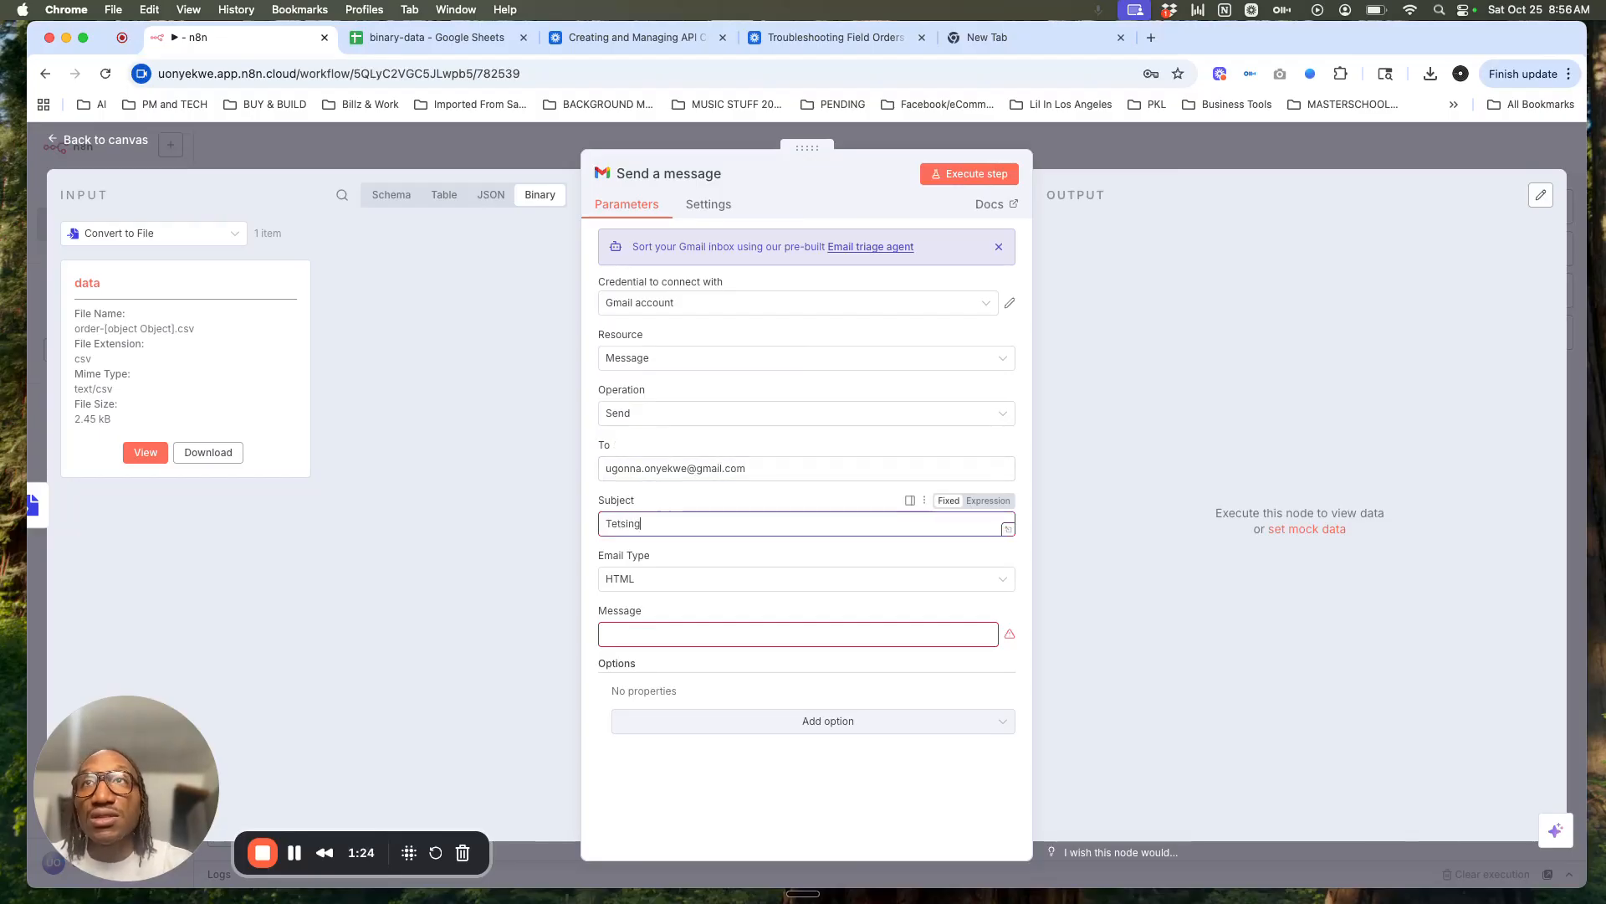
left_click(657, 634)
type("Tetsti")
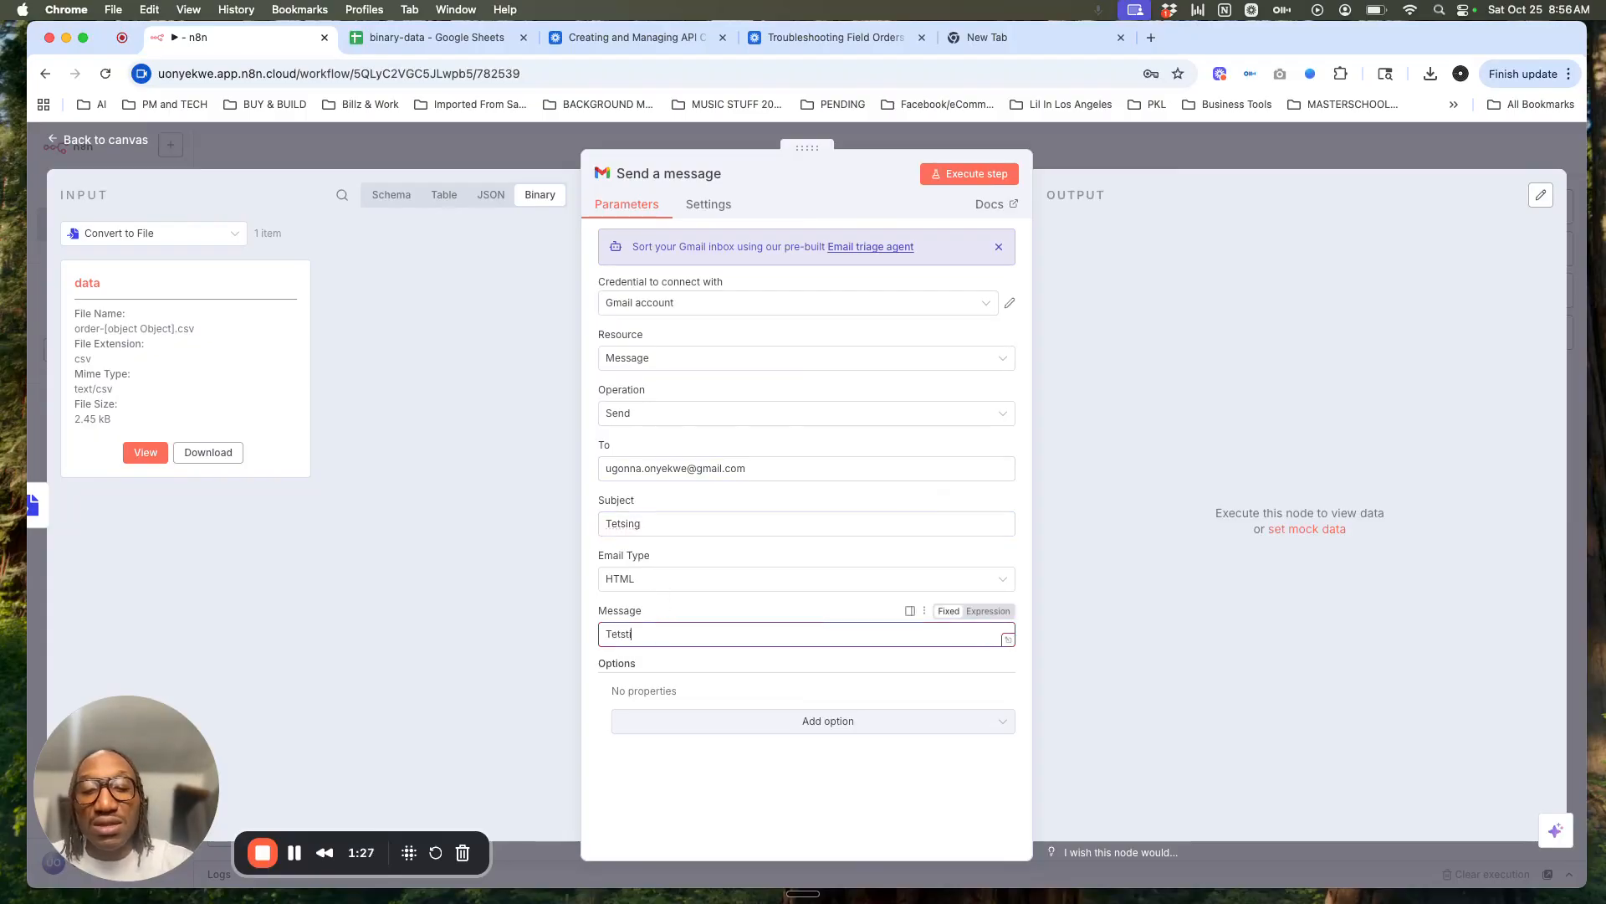
type("gn")
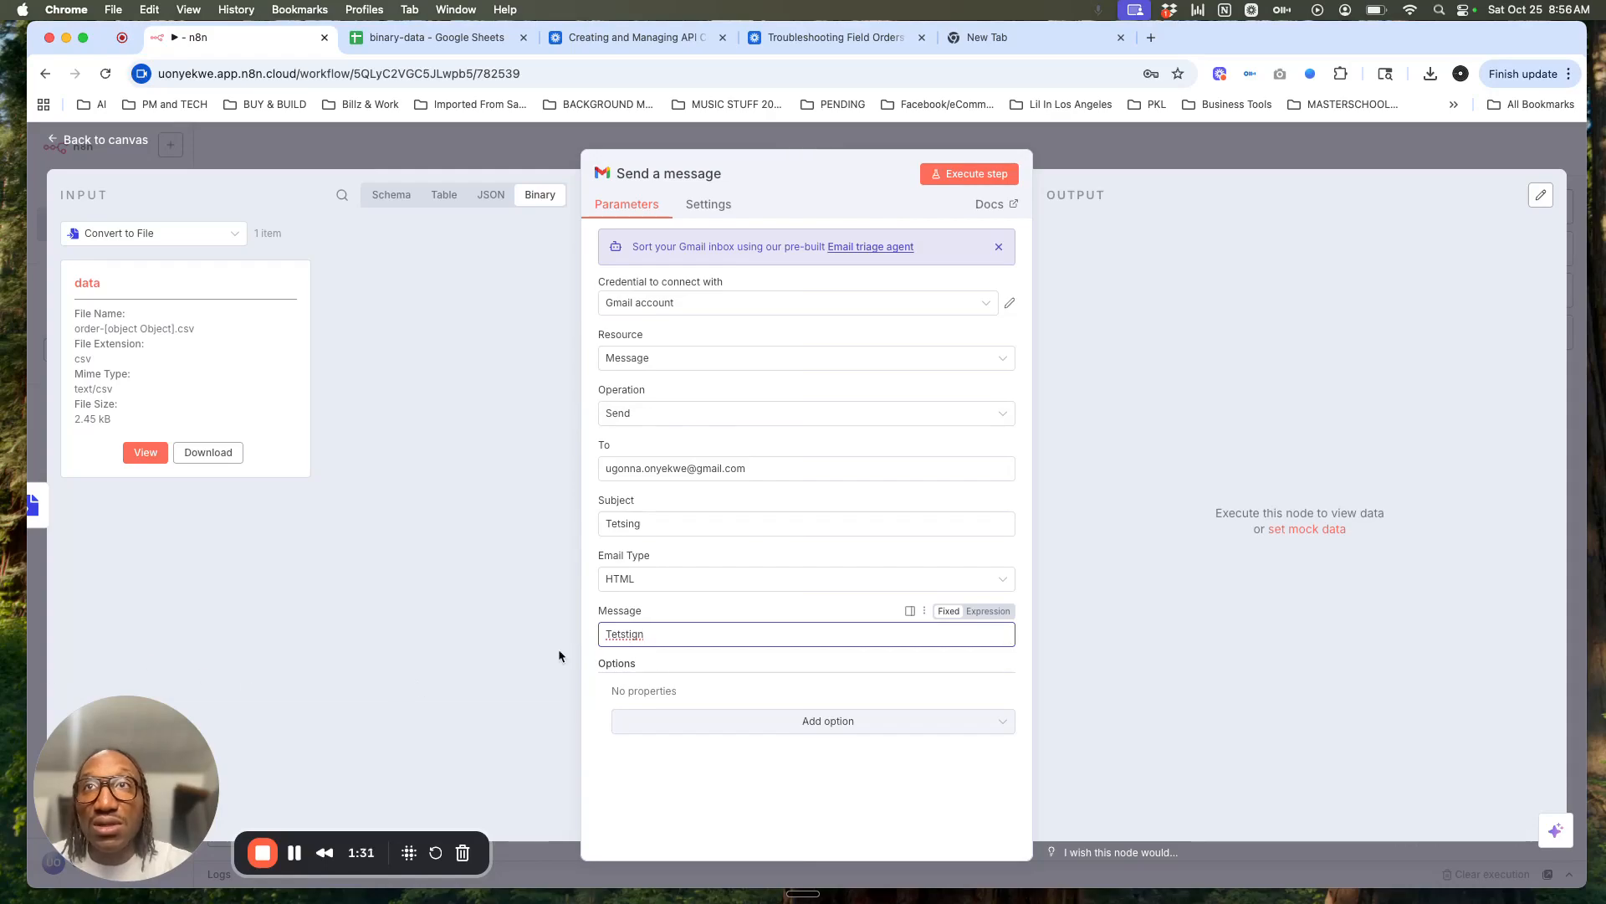
Step: Rewrite the body as 'Hello please find attached the order file' and subject 'Order file attached'
key("BackSpace")
key("BackSpace")
key("BackSpace")
type("in")
key("BackSpace")
key("BackSpace")
key("BackSpace")
key("BackSpace")
key("BackSpace")
key("BackSpace")
key("BackSpace")
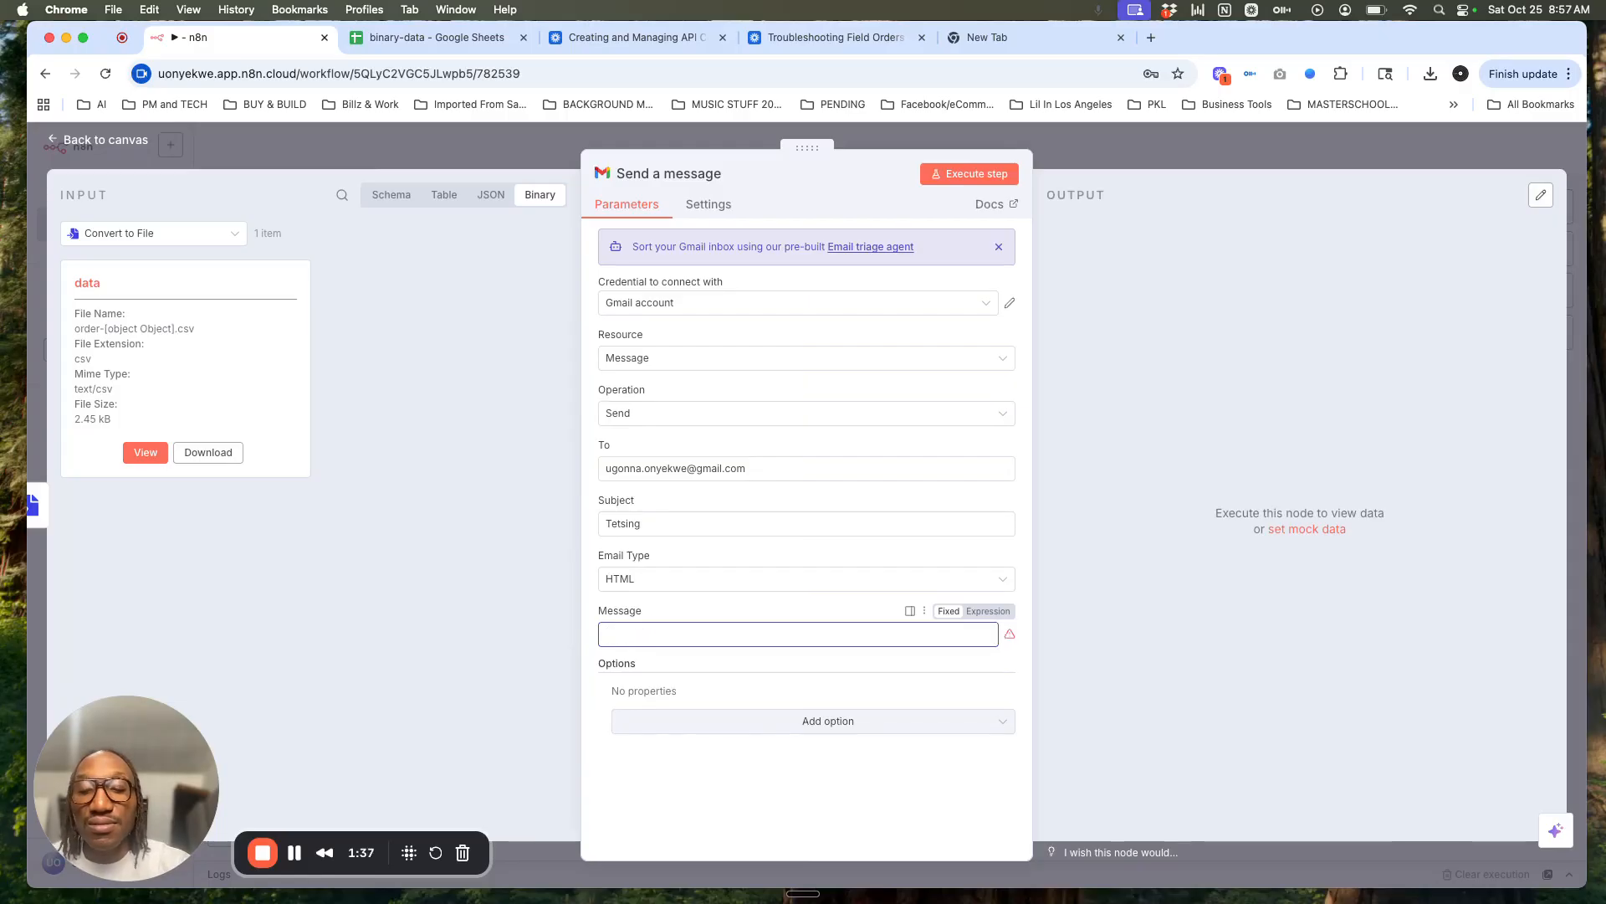
type("Hello please find attached the order file")
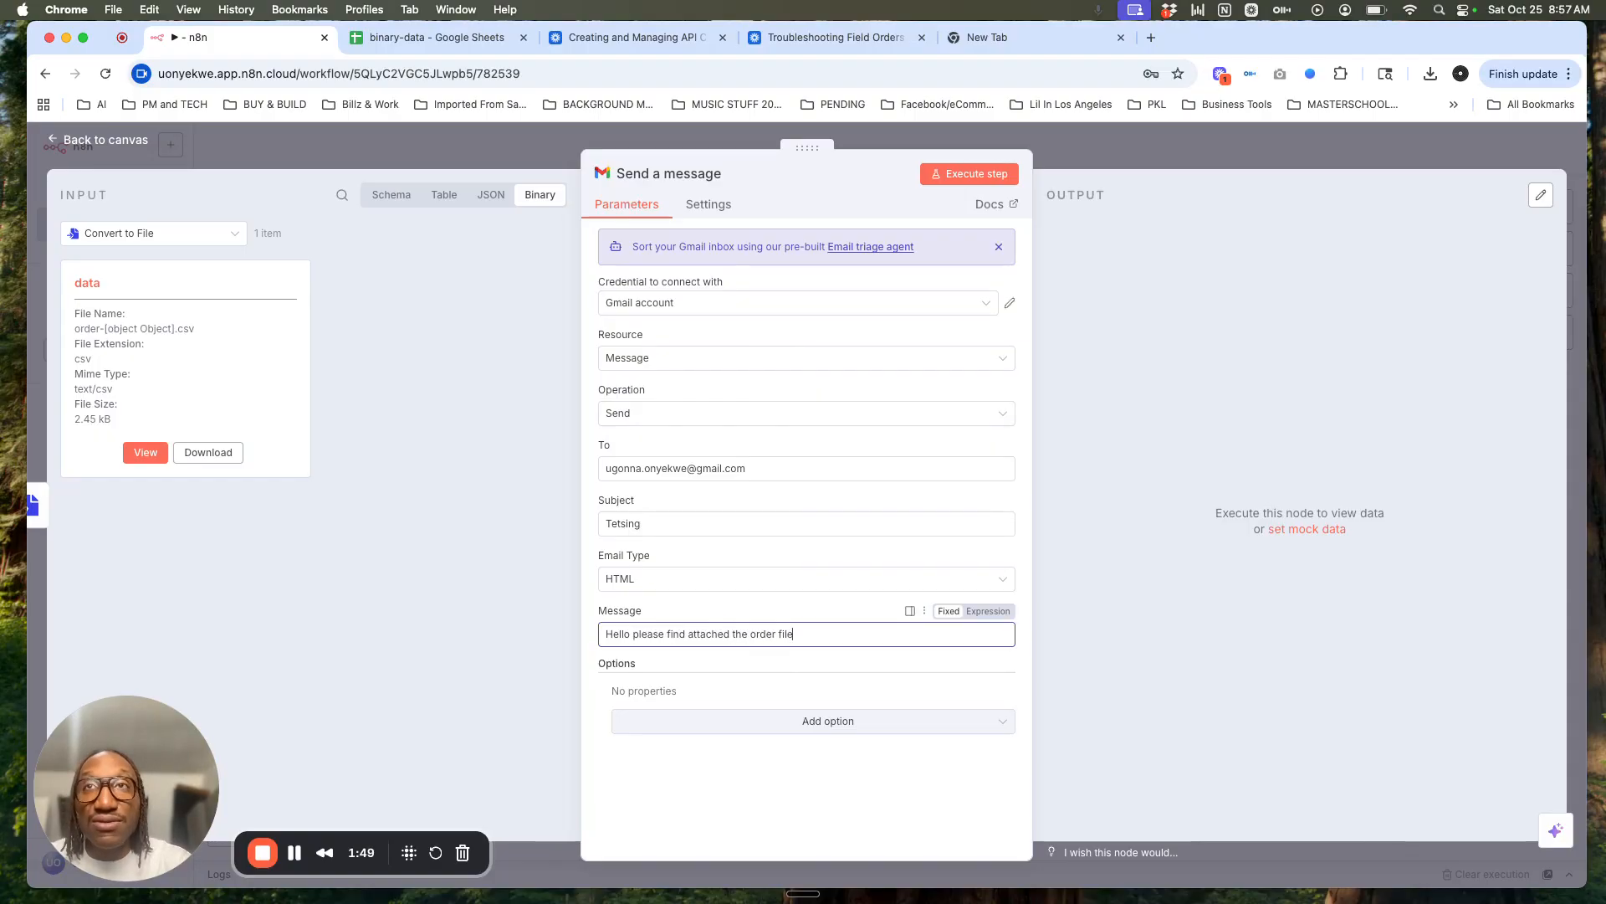
double_click(651, 522)
type("Order file atached")
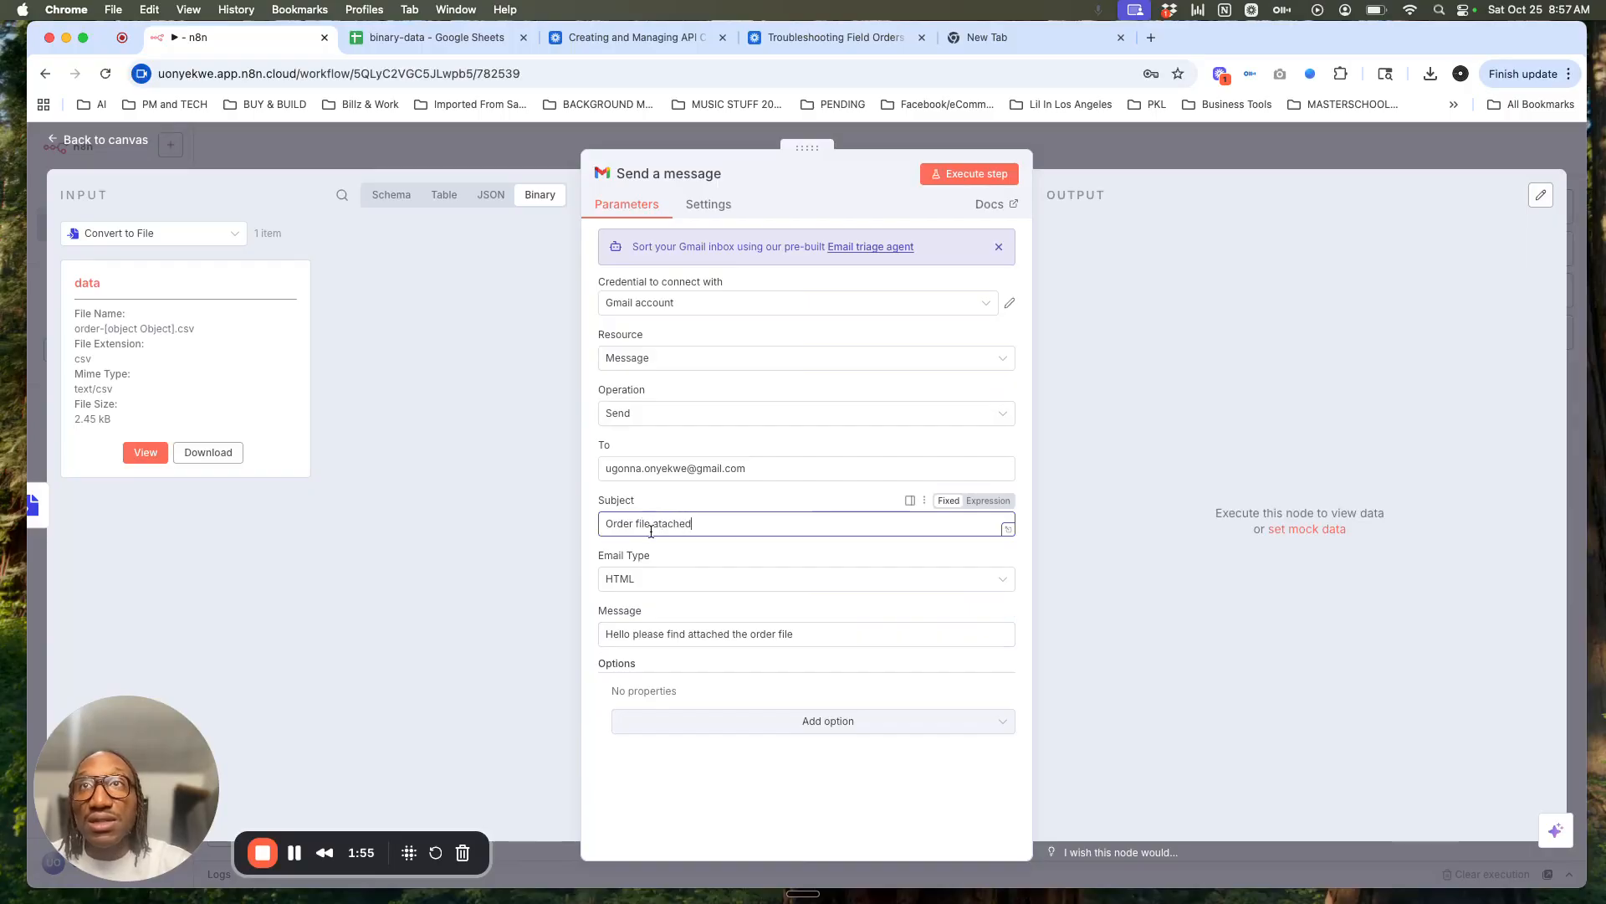
Step: Add an Attachments option to the Gmail message with the fixed field name 'data'
left_click(732, 728)
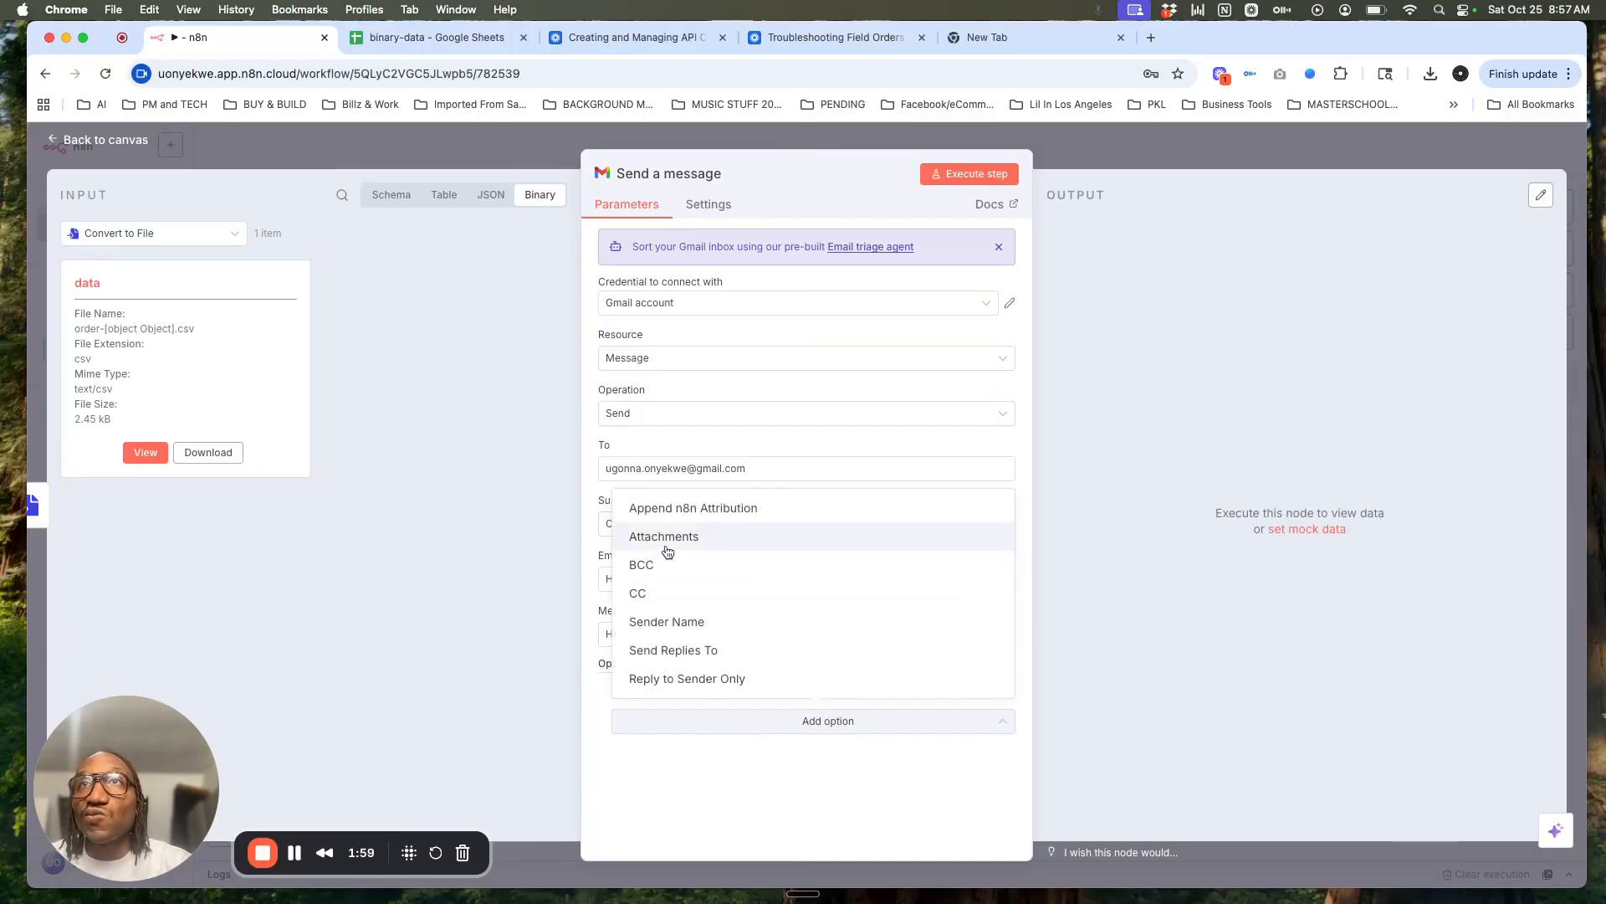
left_click(664, 536)
left_click(790, 751)
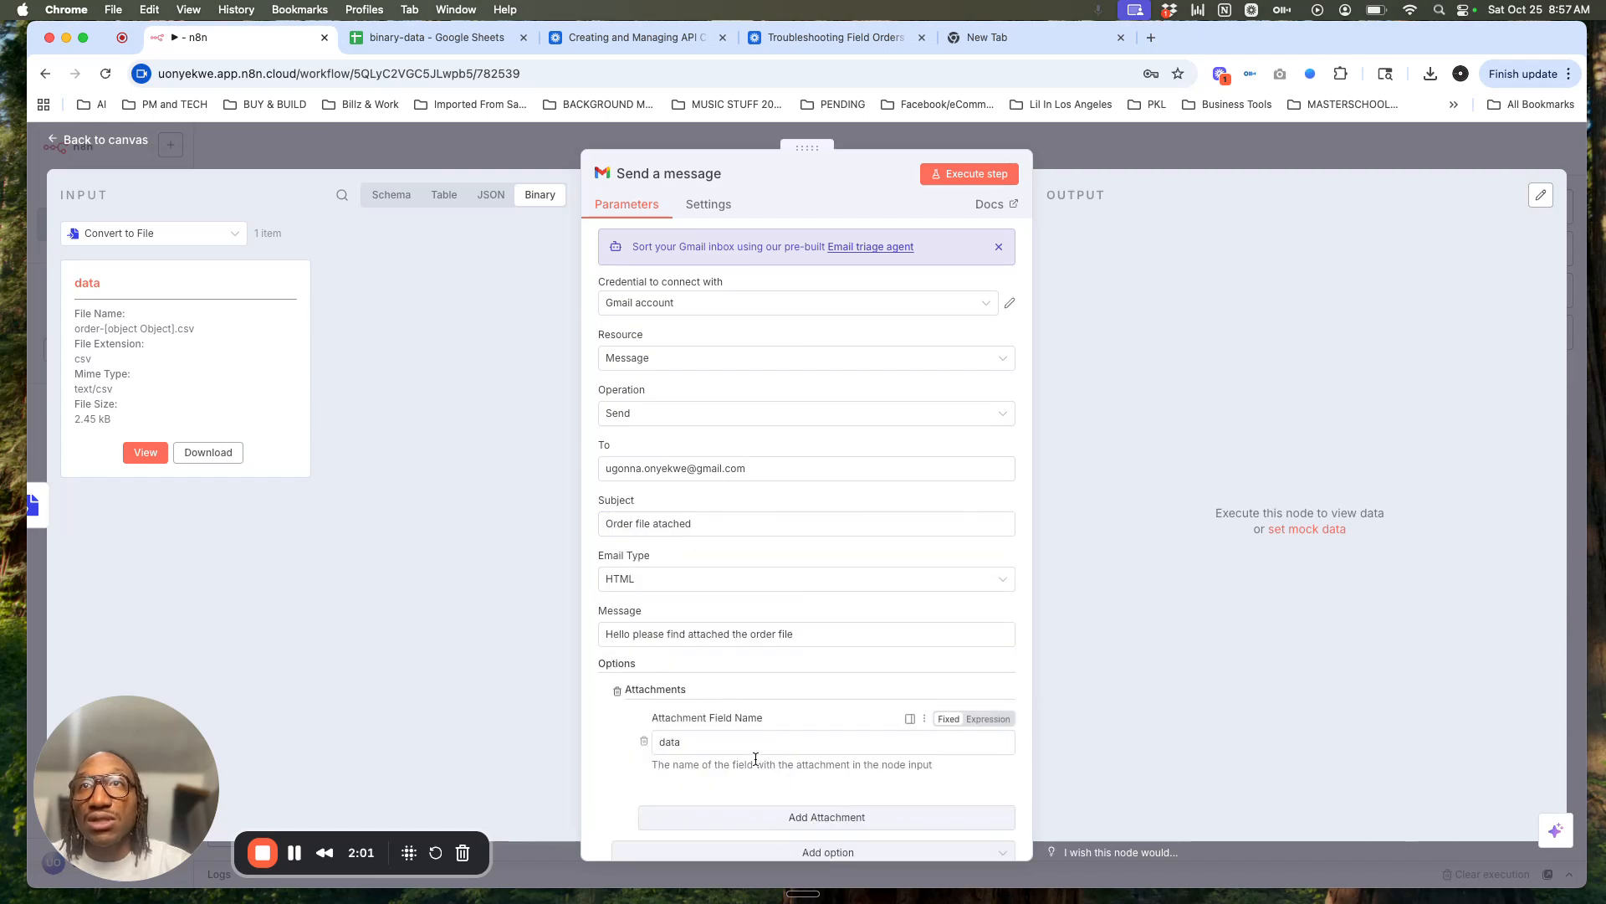
double_click(667, 741)
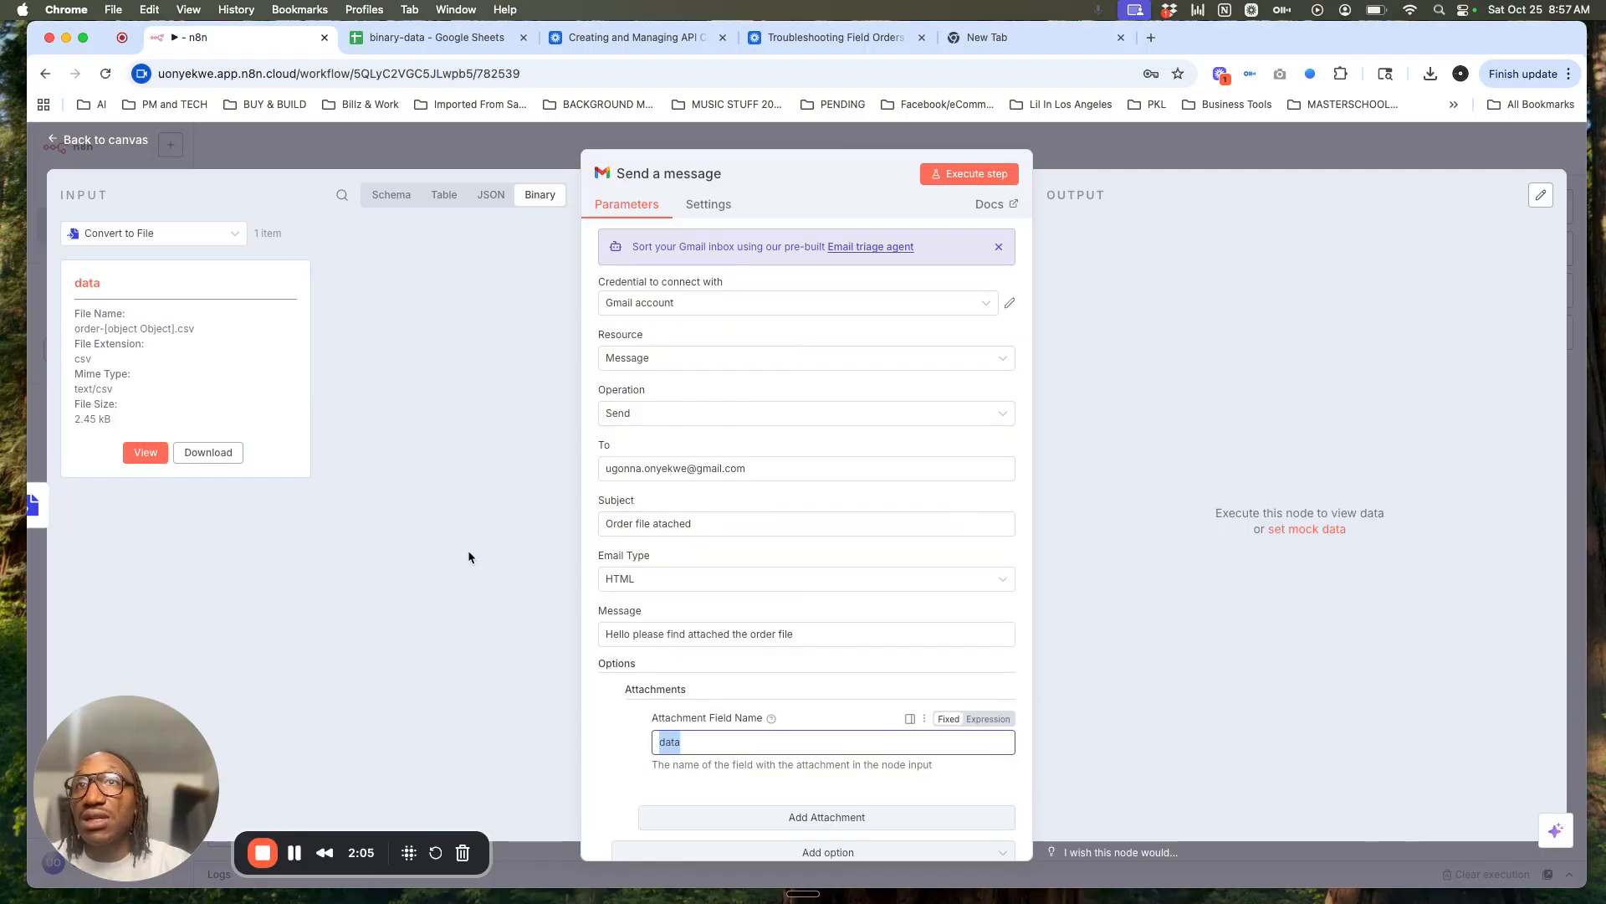
left_click(990, 719)
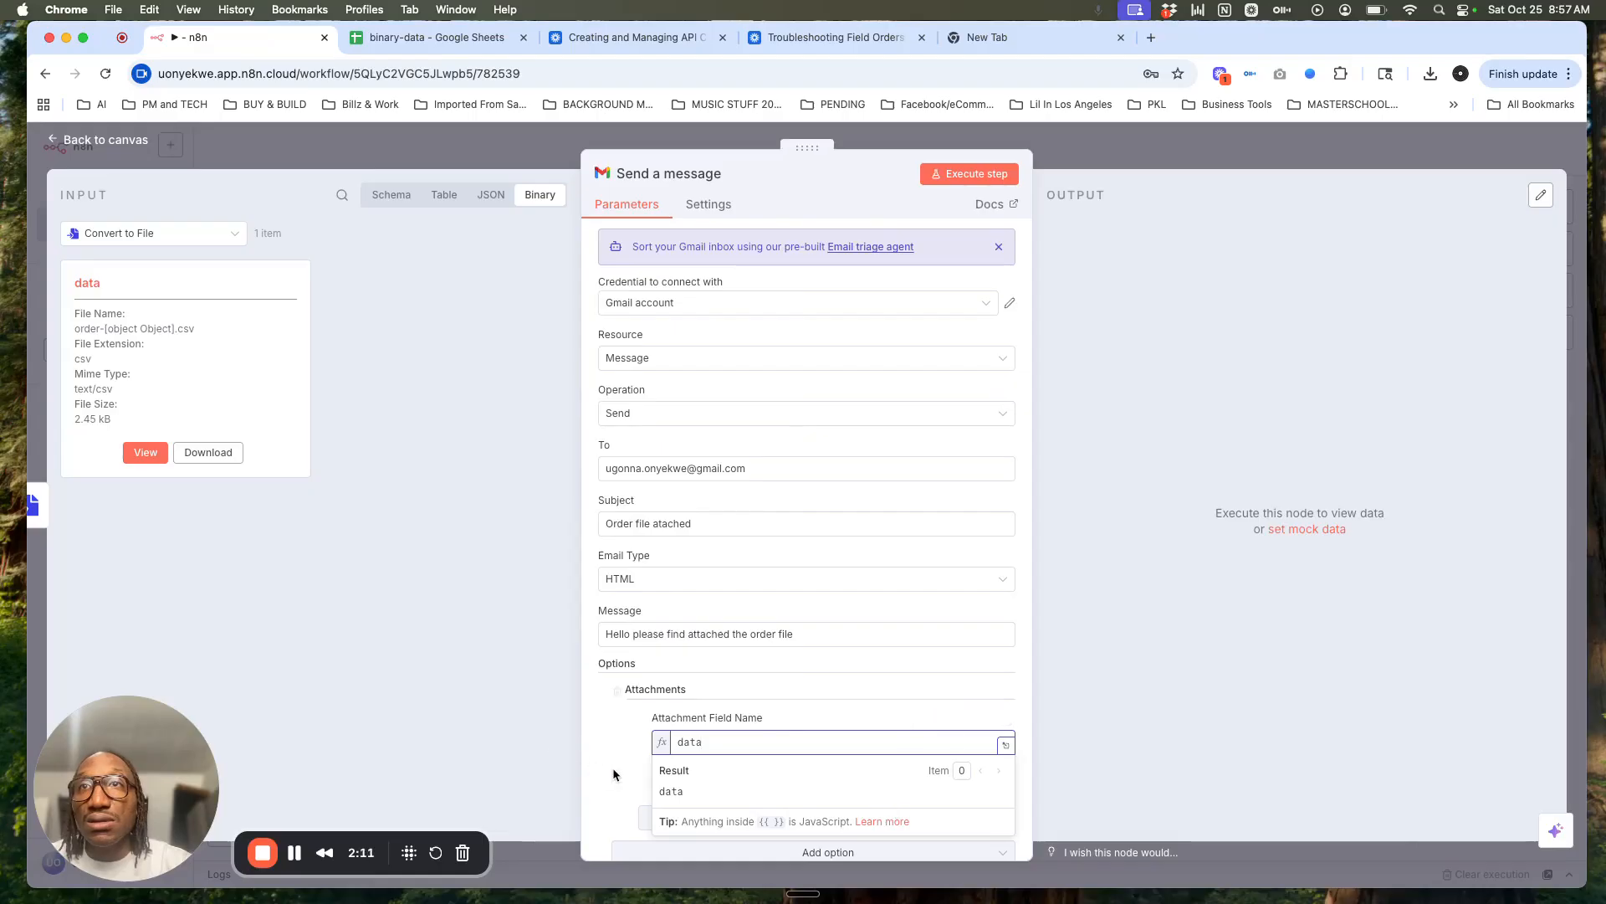
left_click(949, 719)
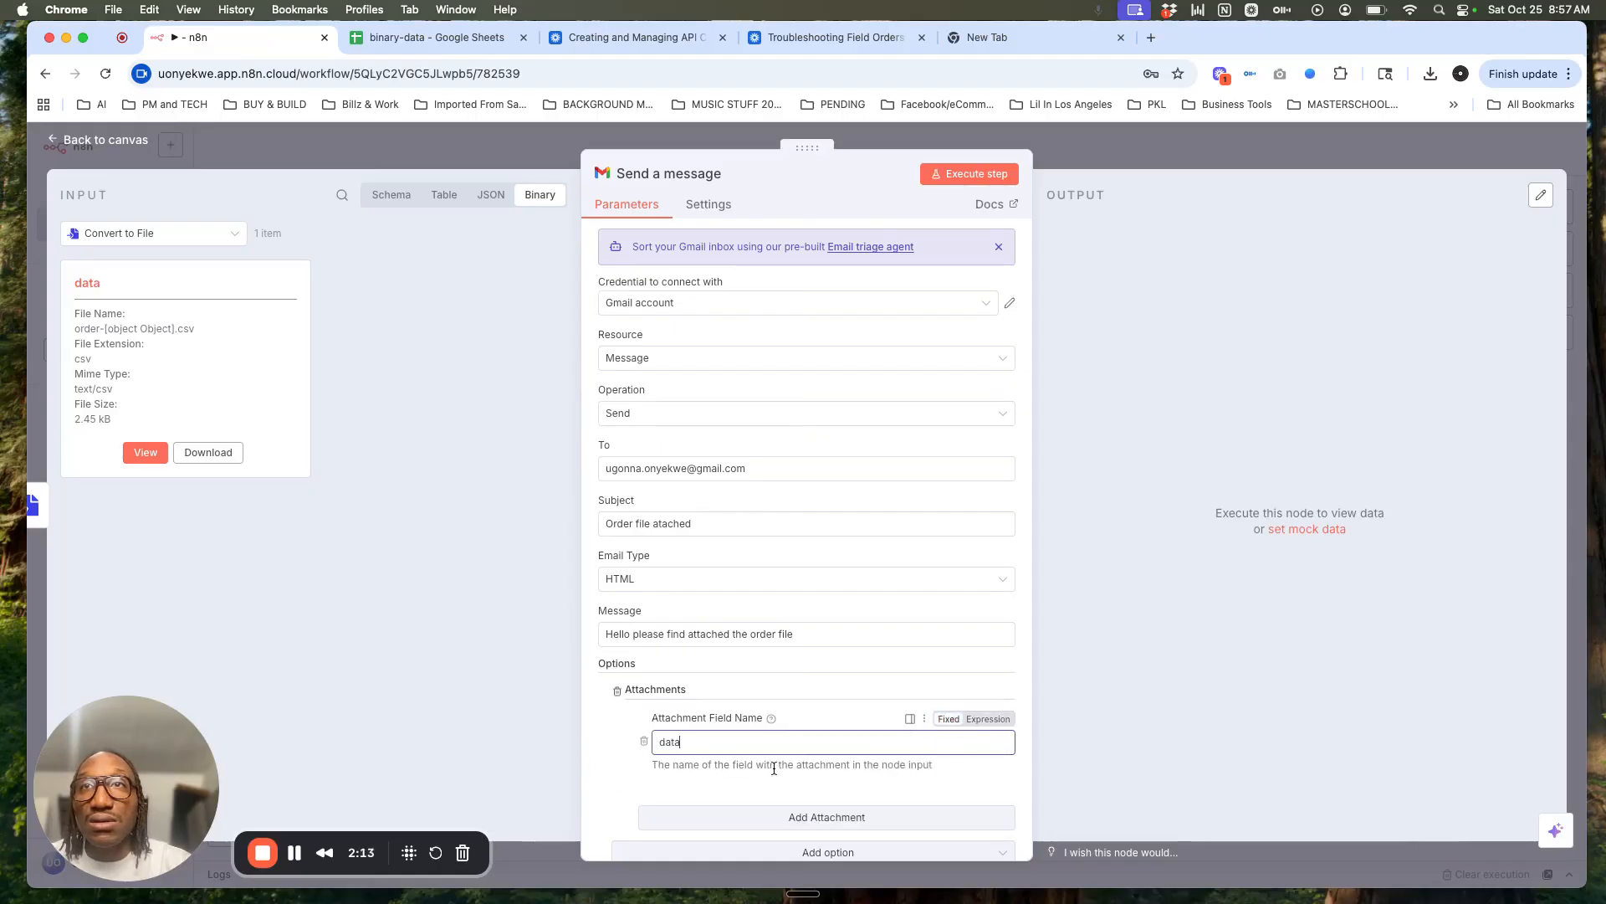
scroll(715, 782, "down", 1)
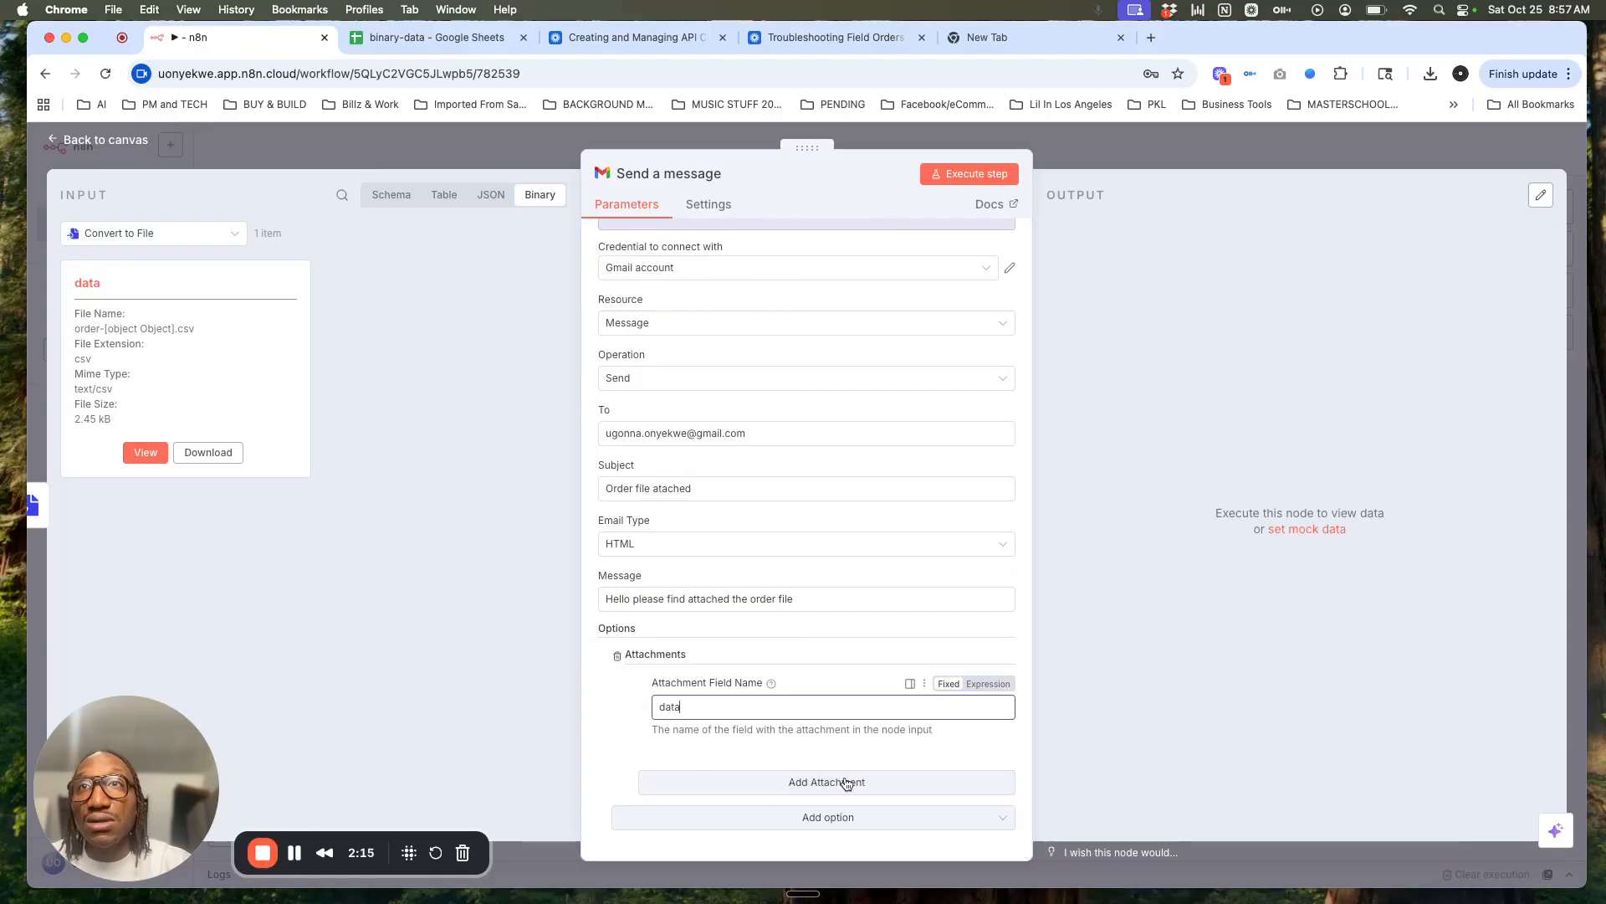
Step: Send the order email from the Gmail step and open the received message in Gmail
mouse_move(772, 686)
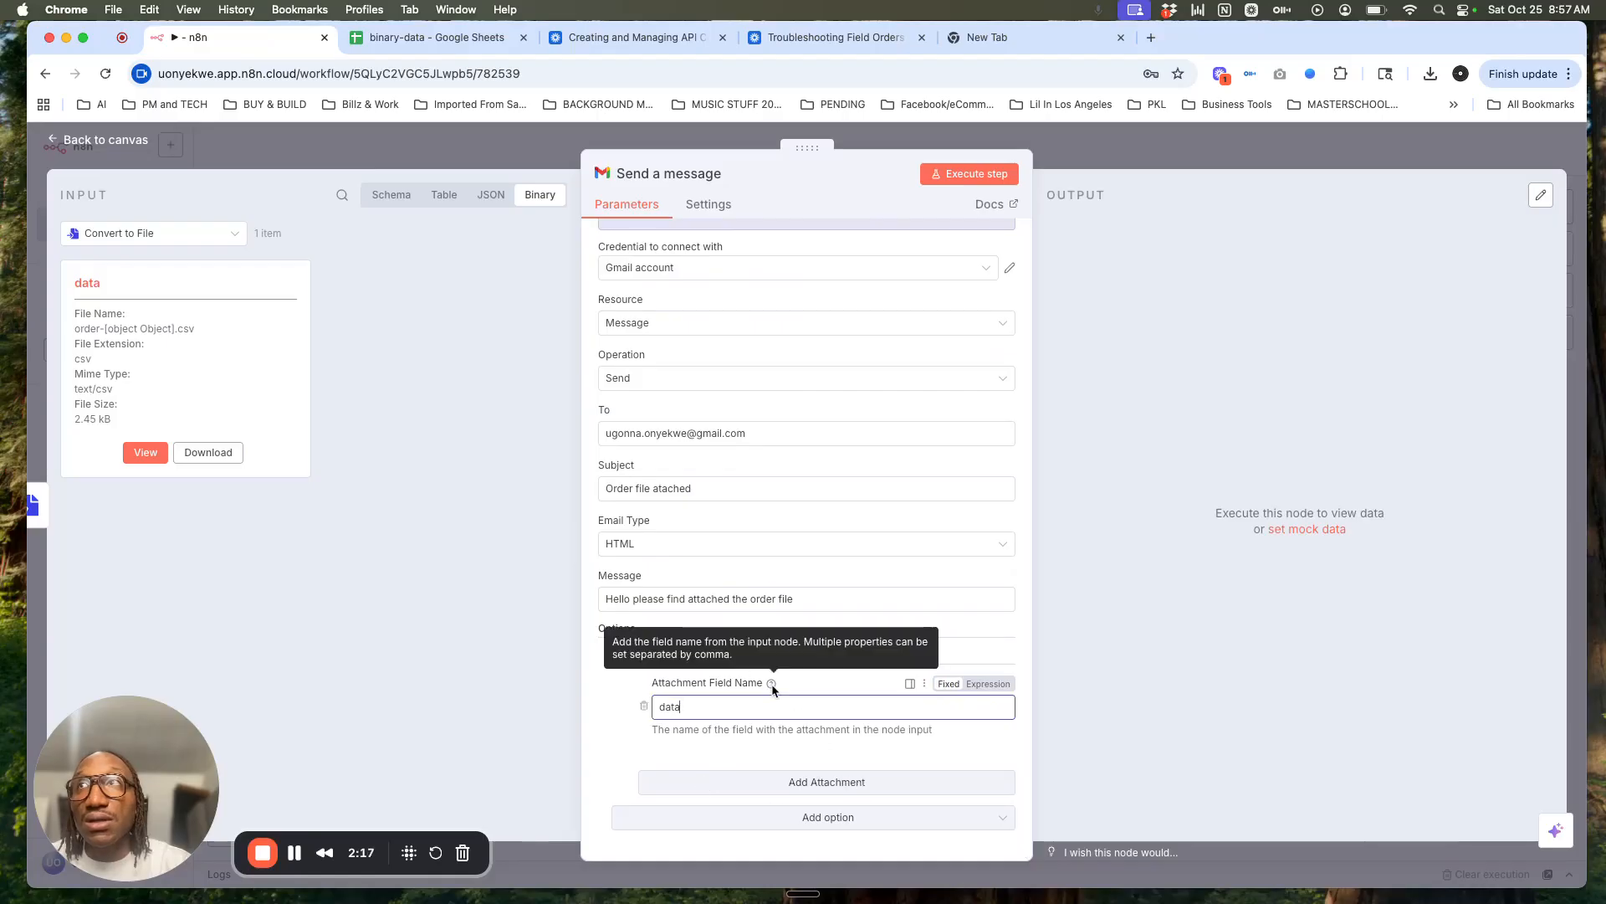
left_click(624, 747)
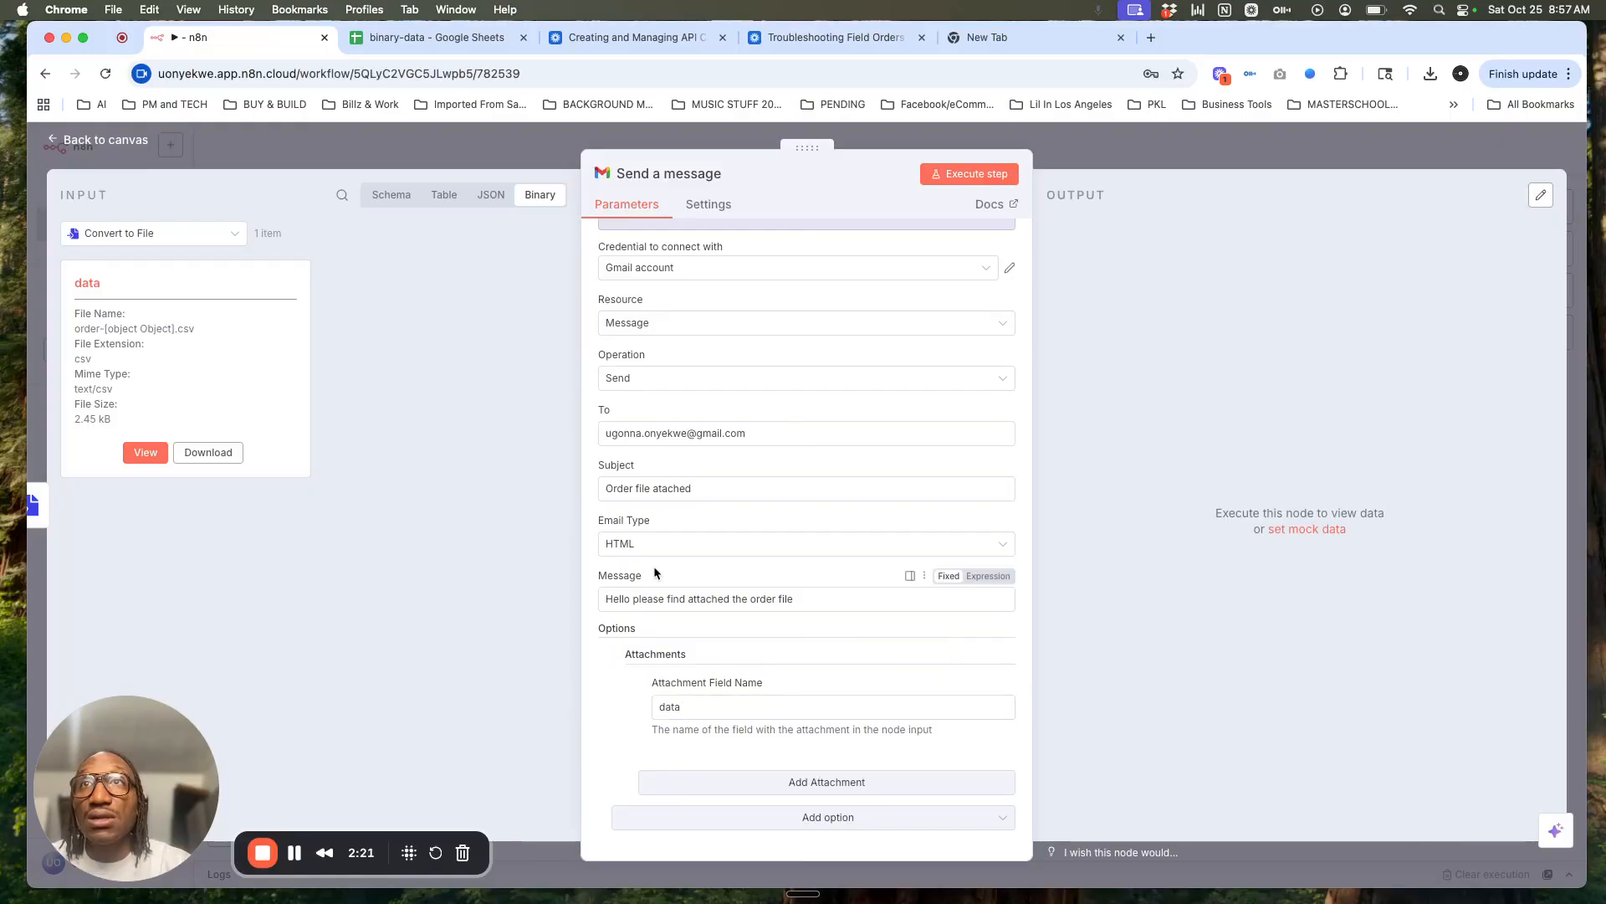
scroll(735, 527, "up", 1)
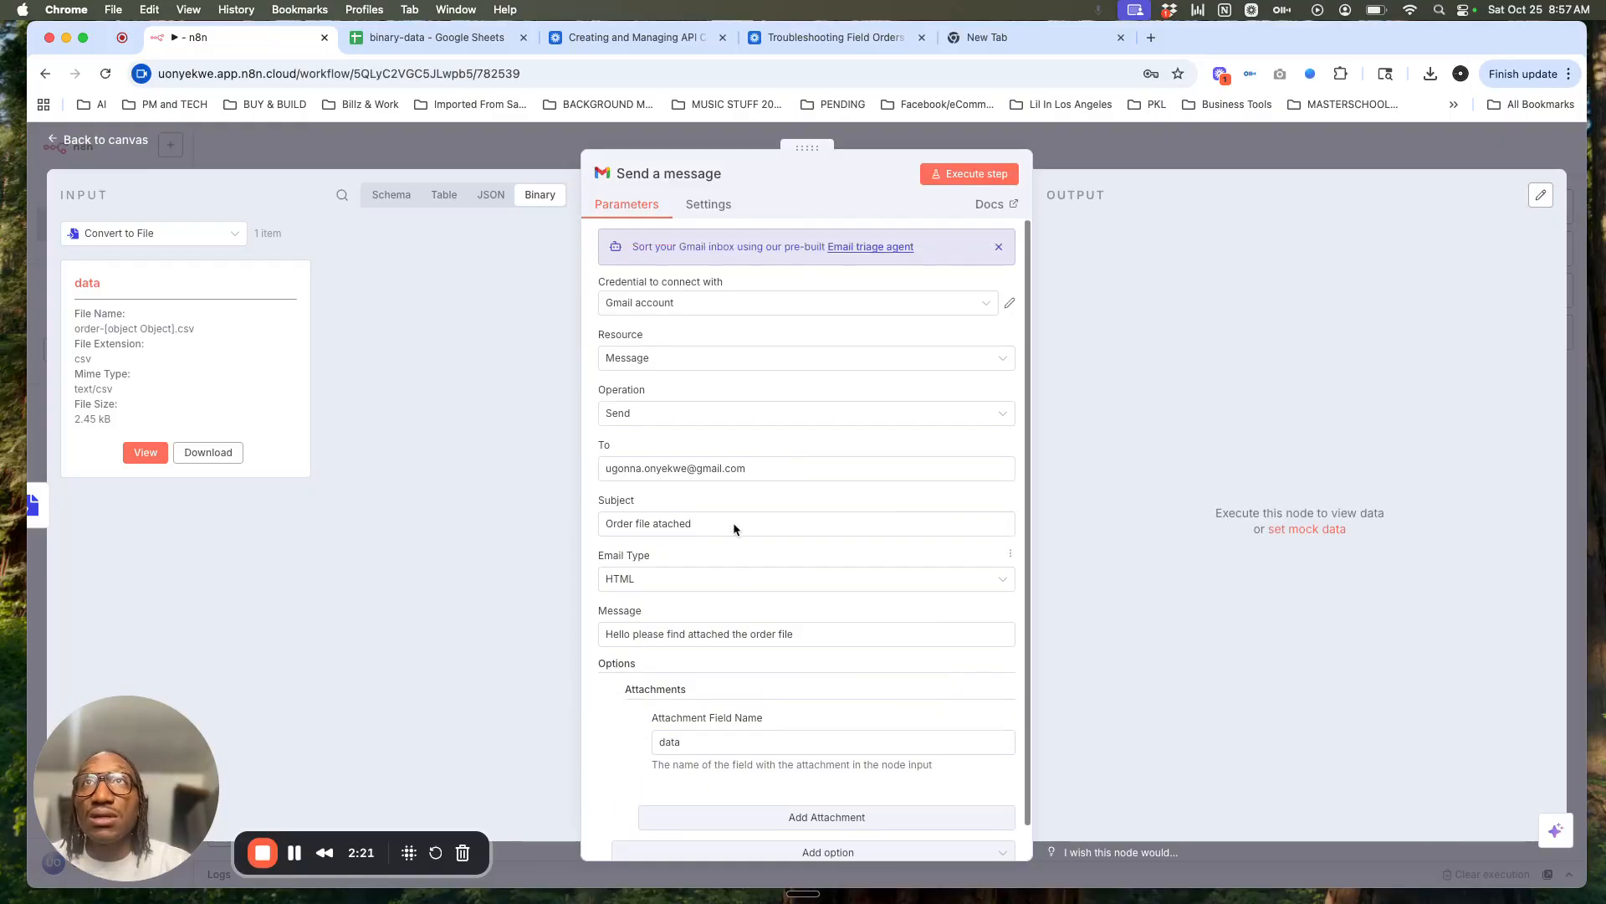
left_click(964, 176)
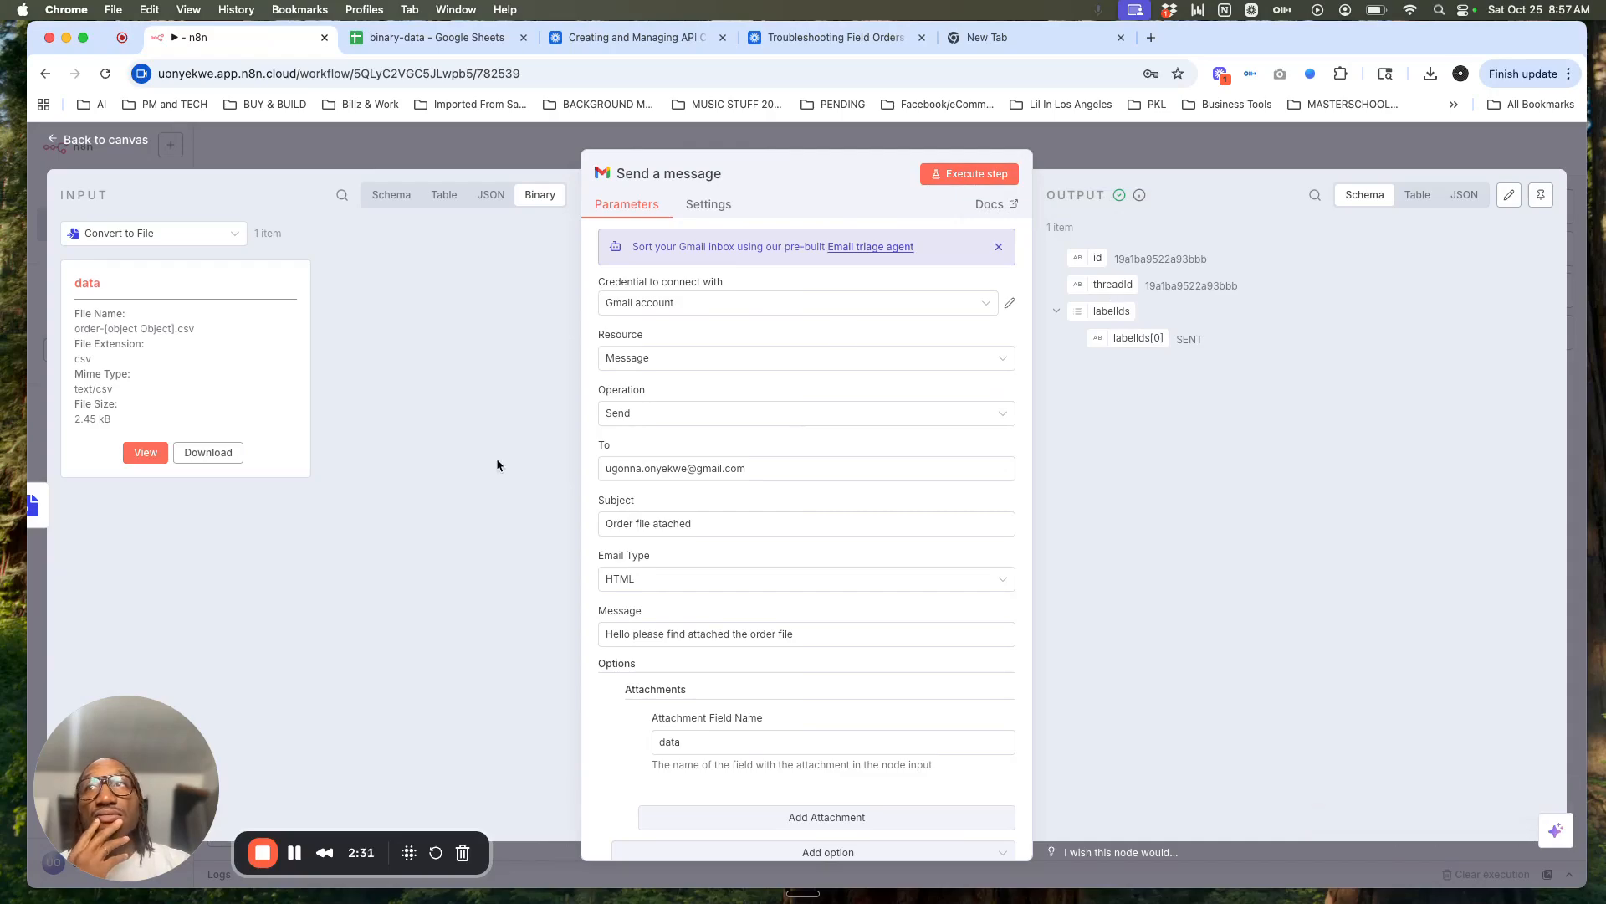
left_click(293, 857)
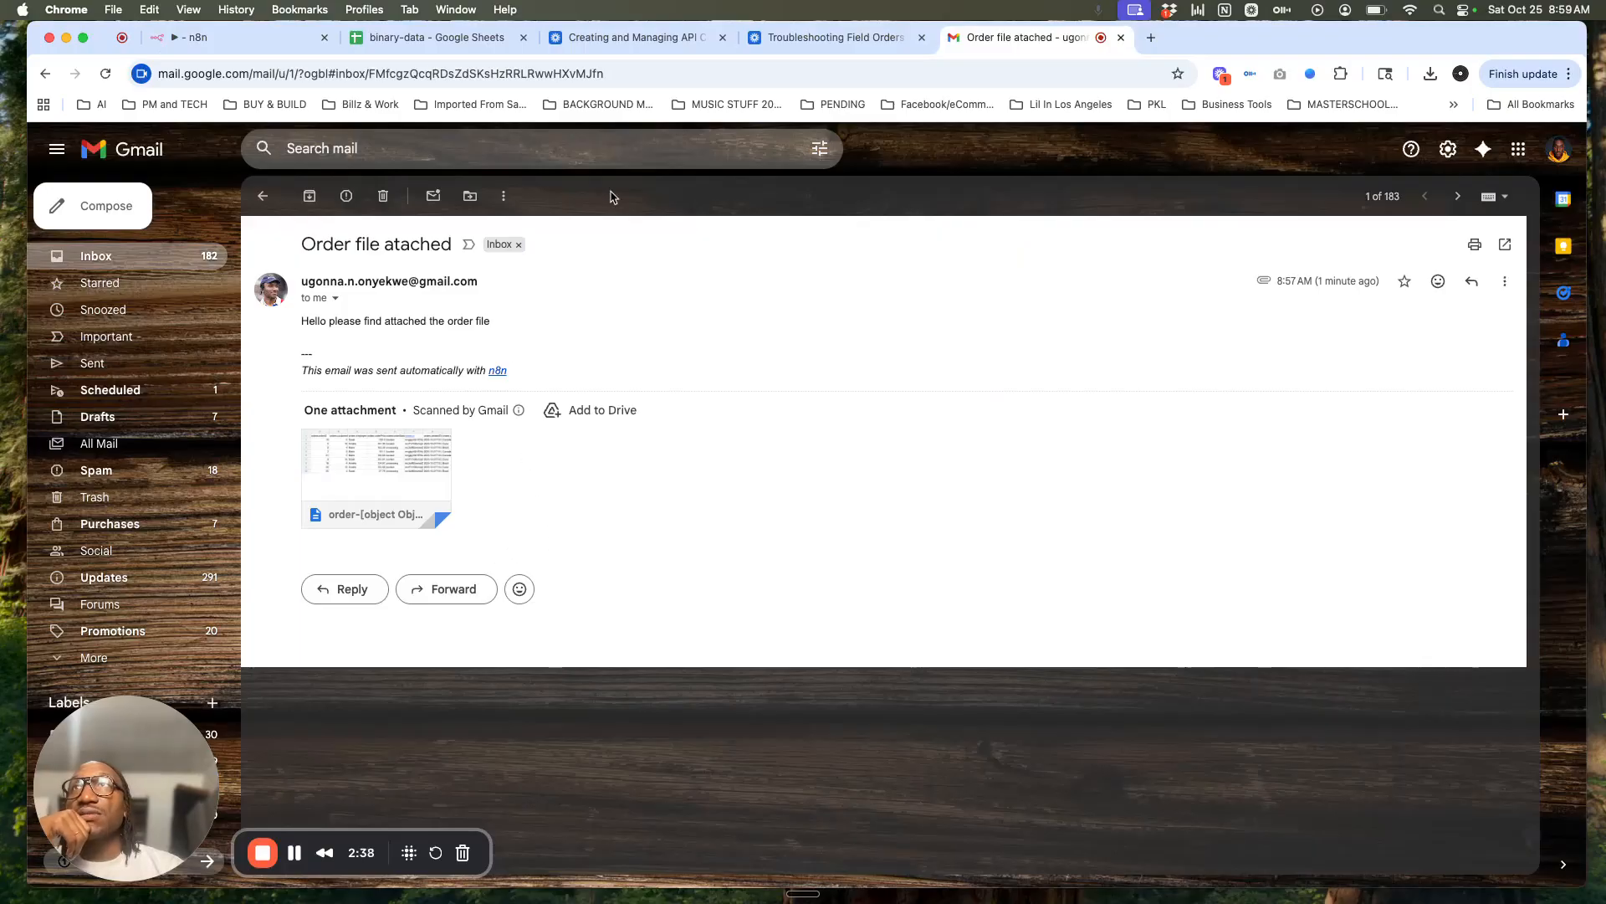
Step: Arrange the browser windows and preview the order-[object Object].csv attachment with its 9 order rows
left_click_drag(1282, 42, 1106, 40)
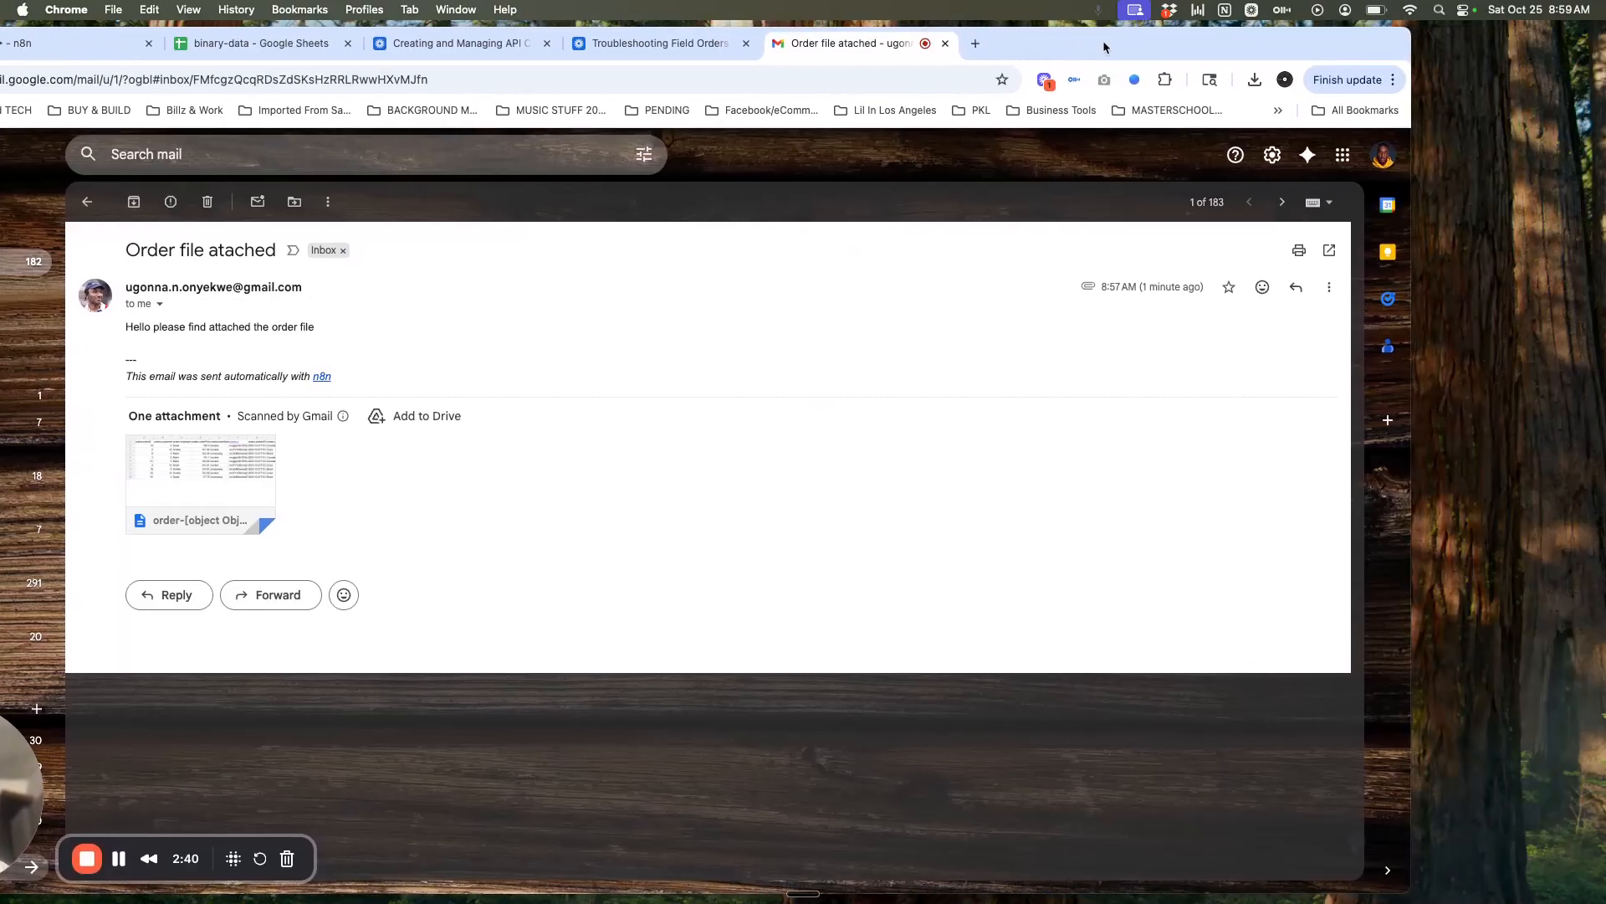
left_click_drag(21, 801, 605, 742)
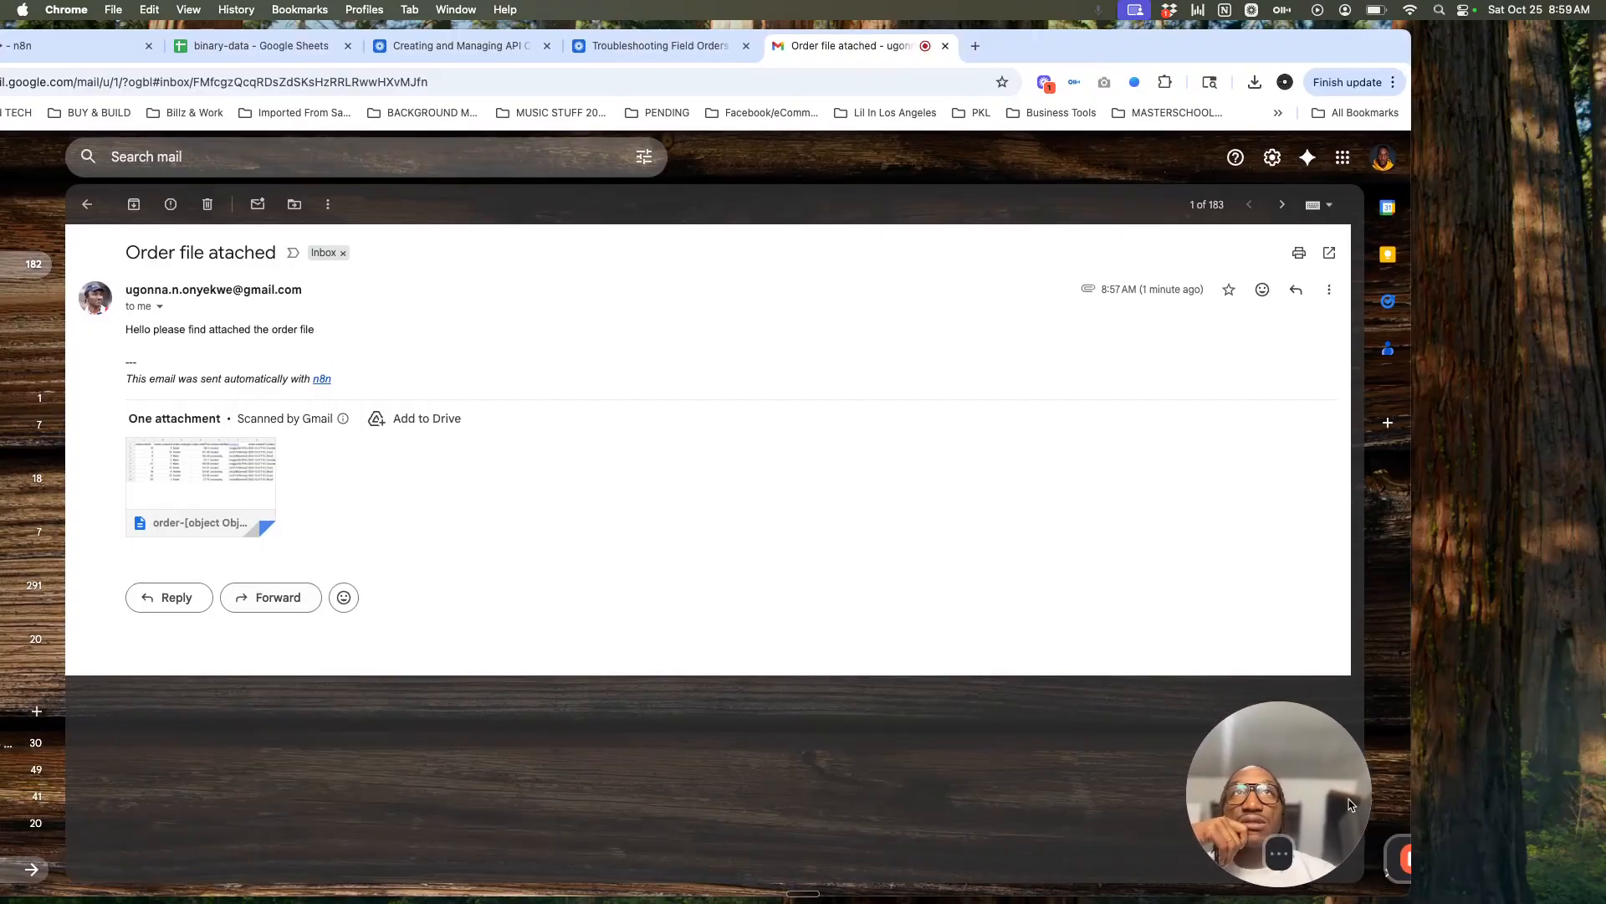
left_click(237, 483)
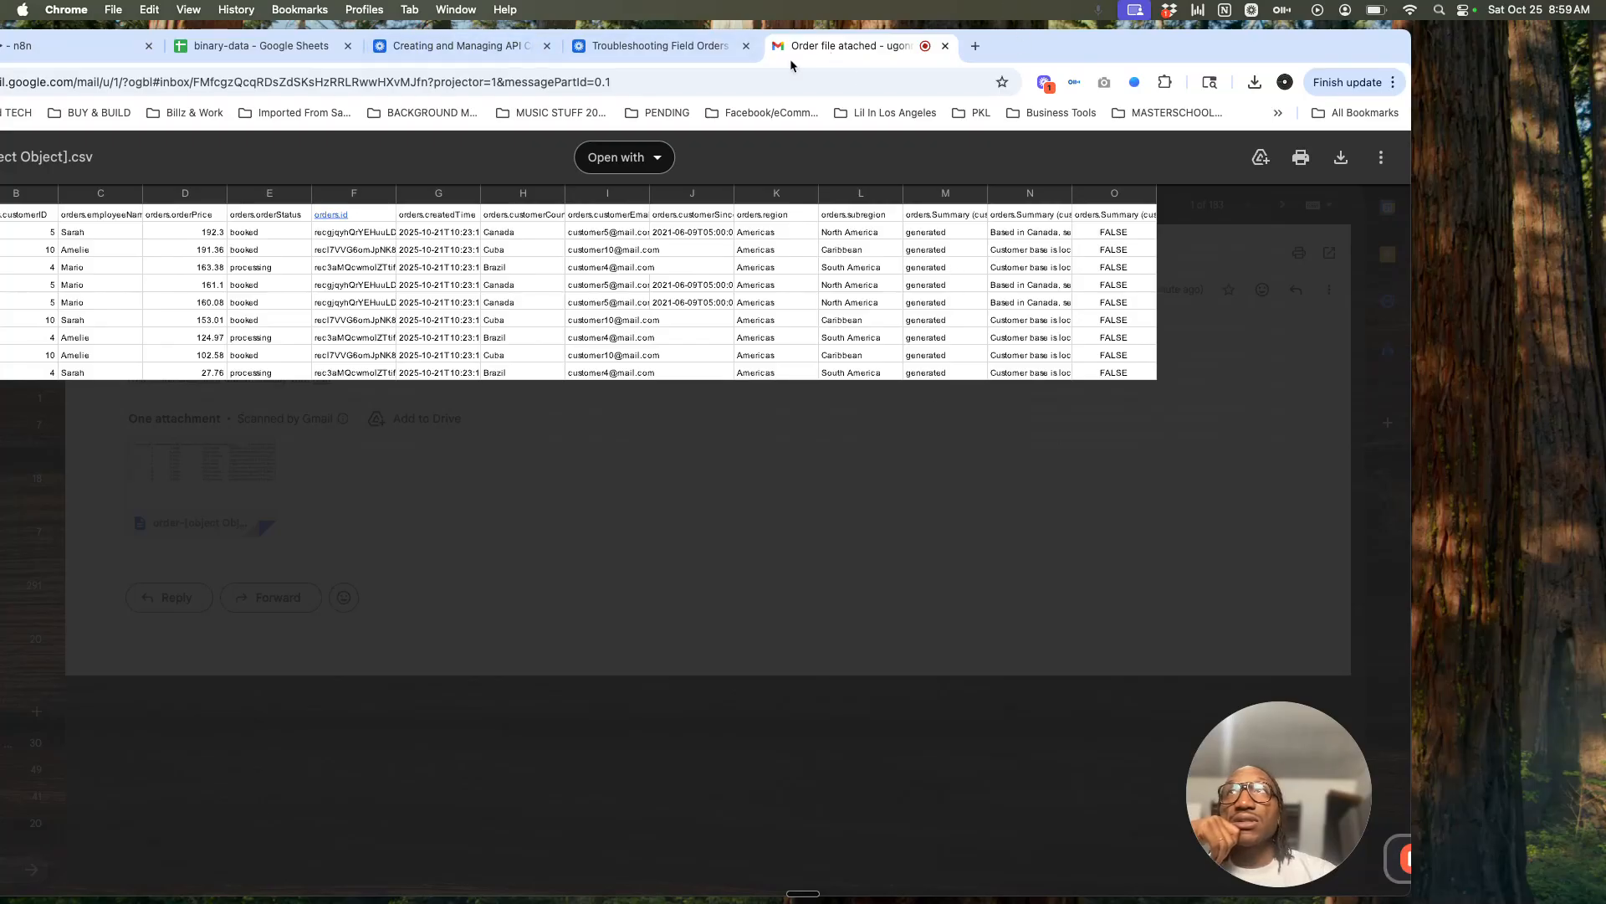
Step: Switch back to the n8n workflow tab and reposition the browser window
left_click(53, 54)
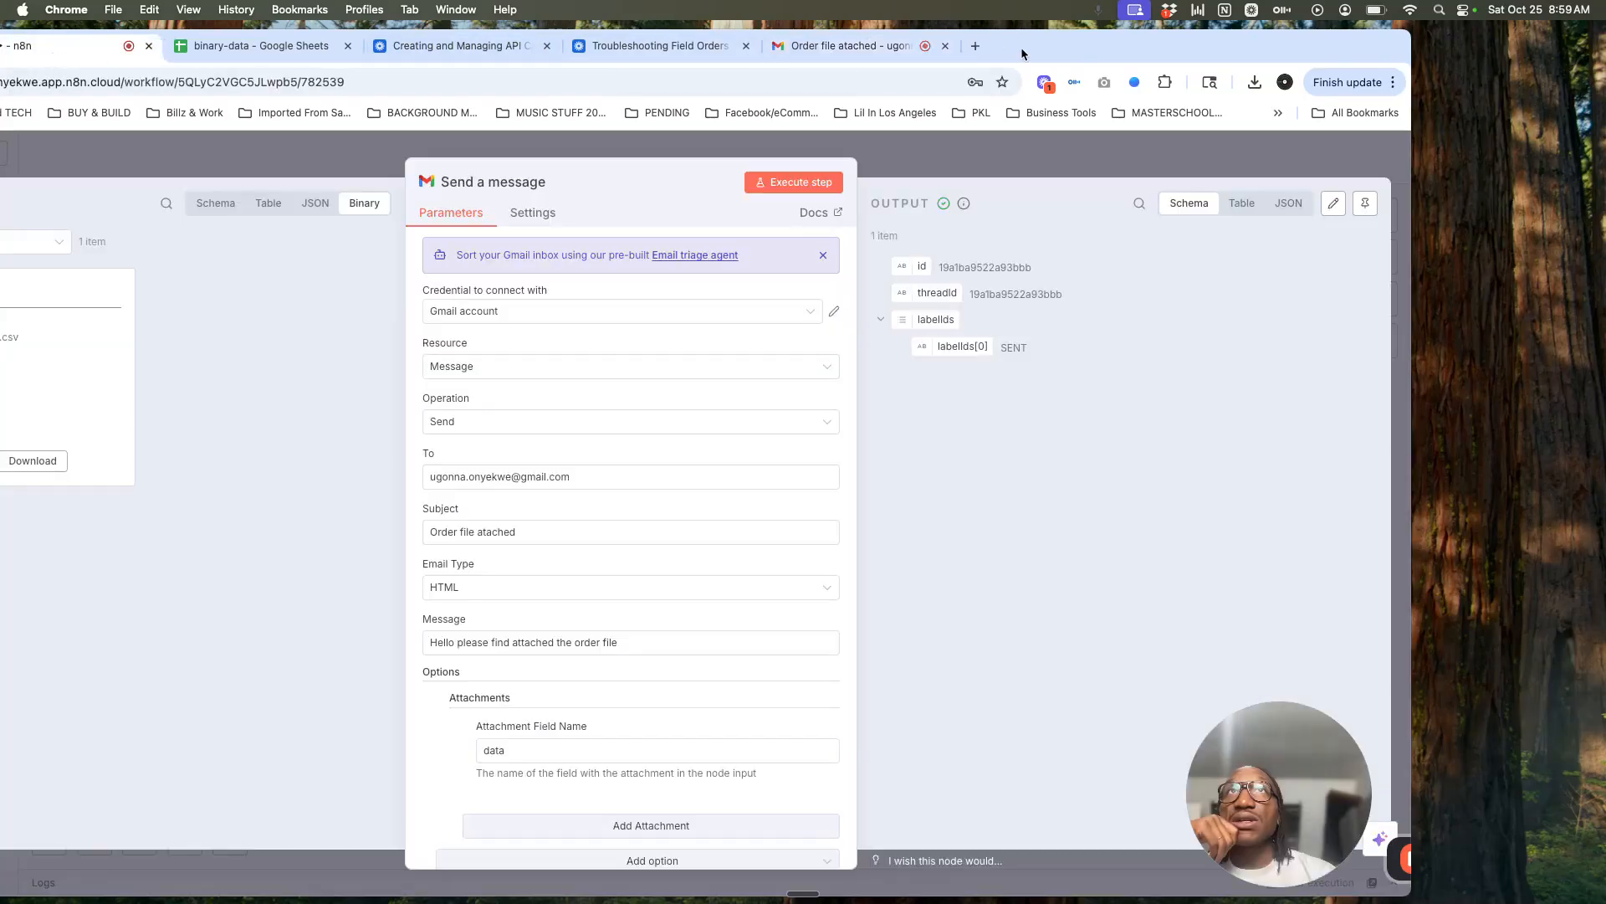
left_click_drag(1024, 43, 1226, 43)
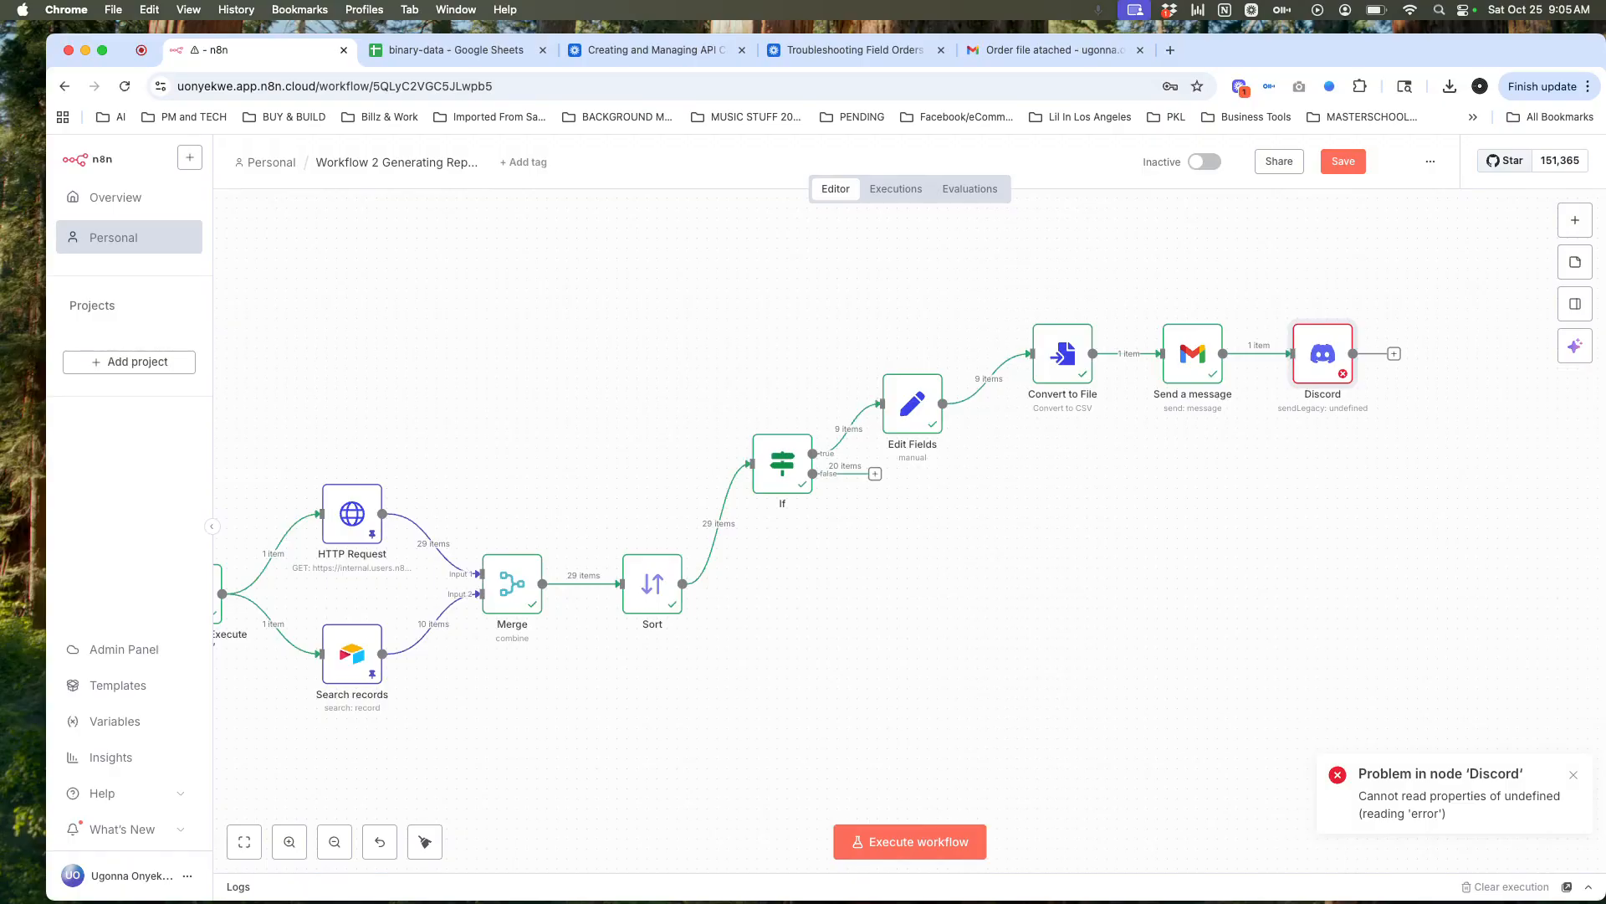
Step: Add a Loop Over Items (Split in Batches) node after the Sort node, found by searching 'loop'
left_click(683, 583)
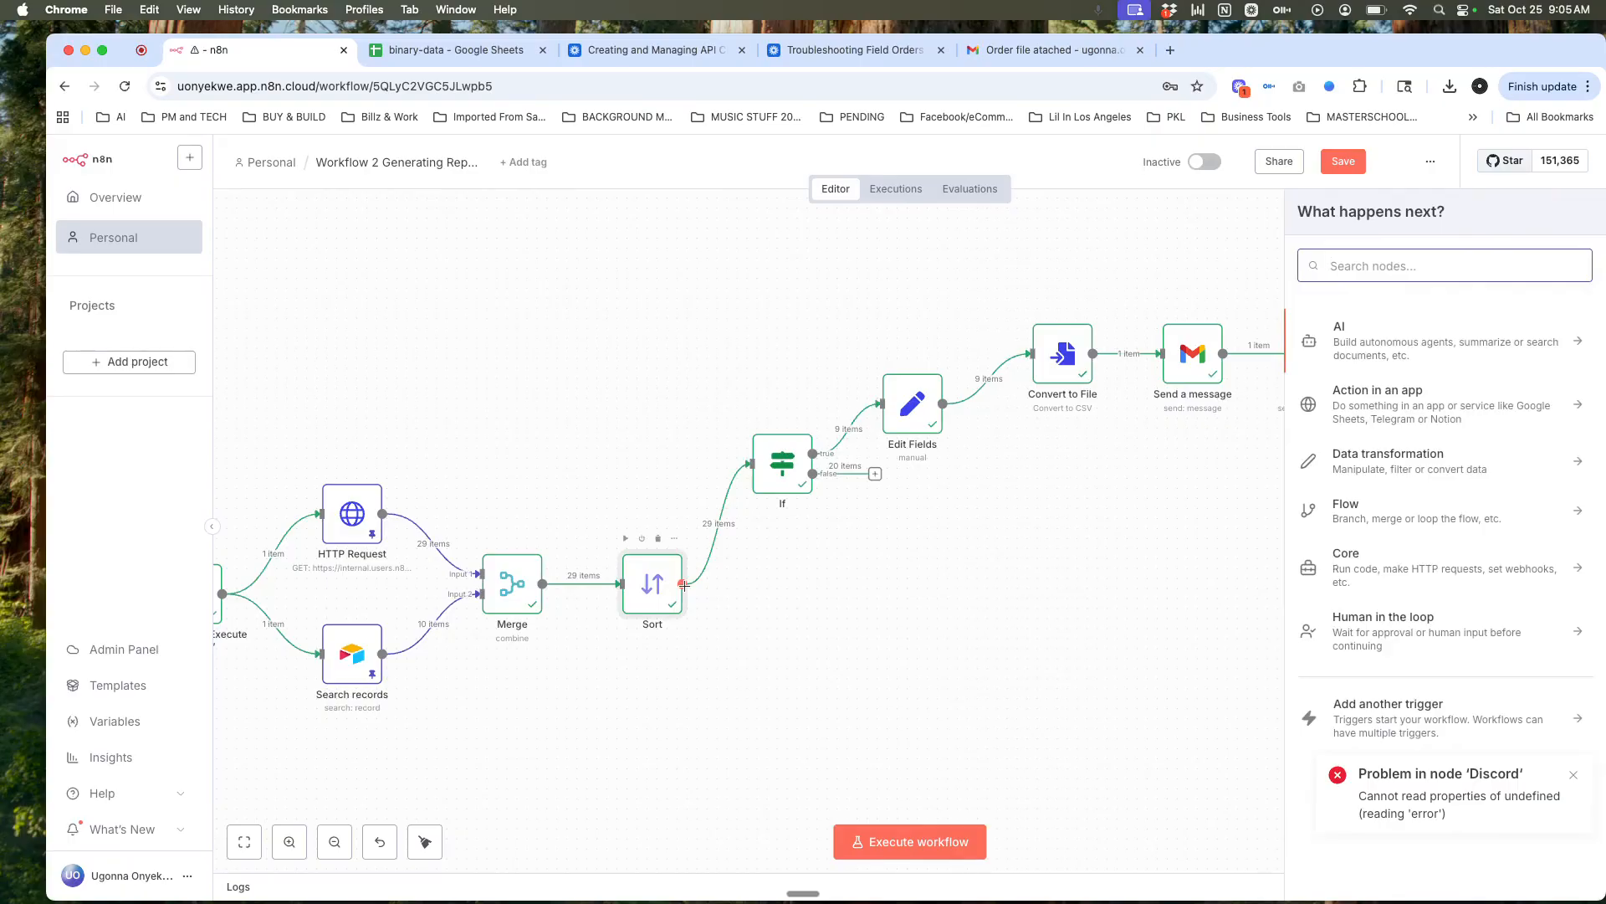
type("loop")
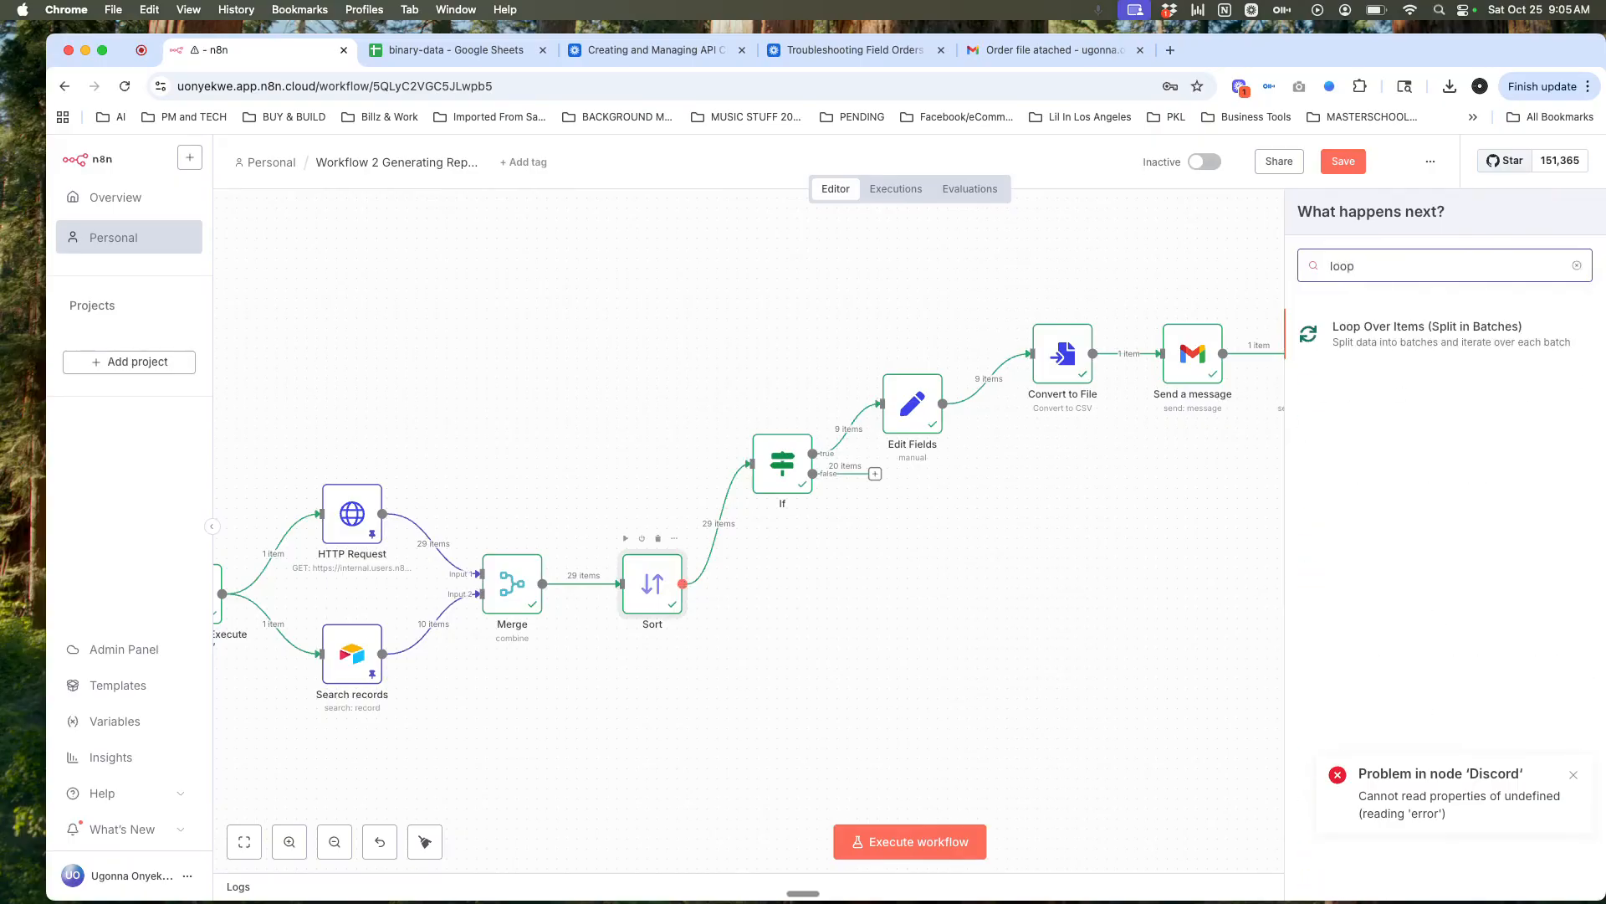
left_click(1374, 333)
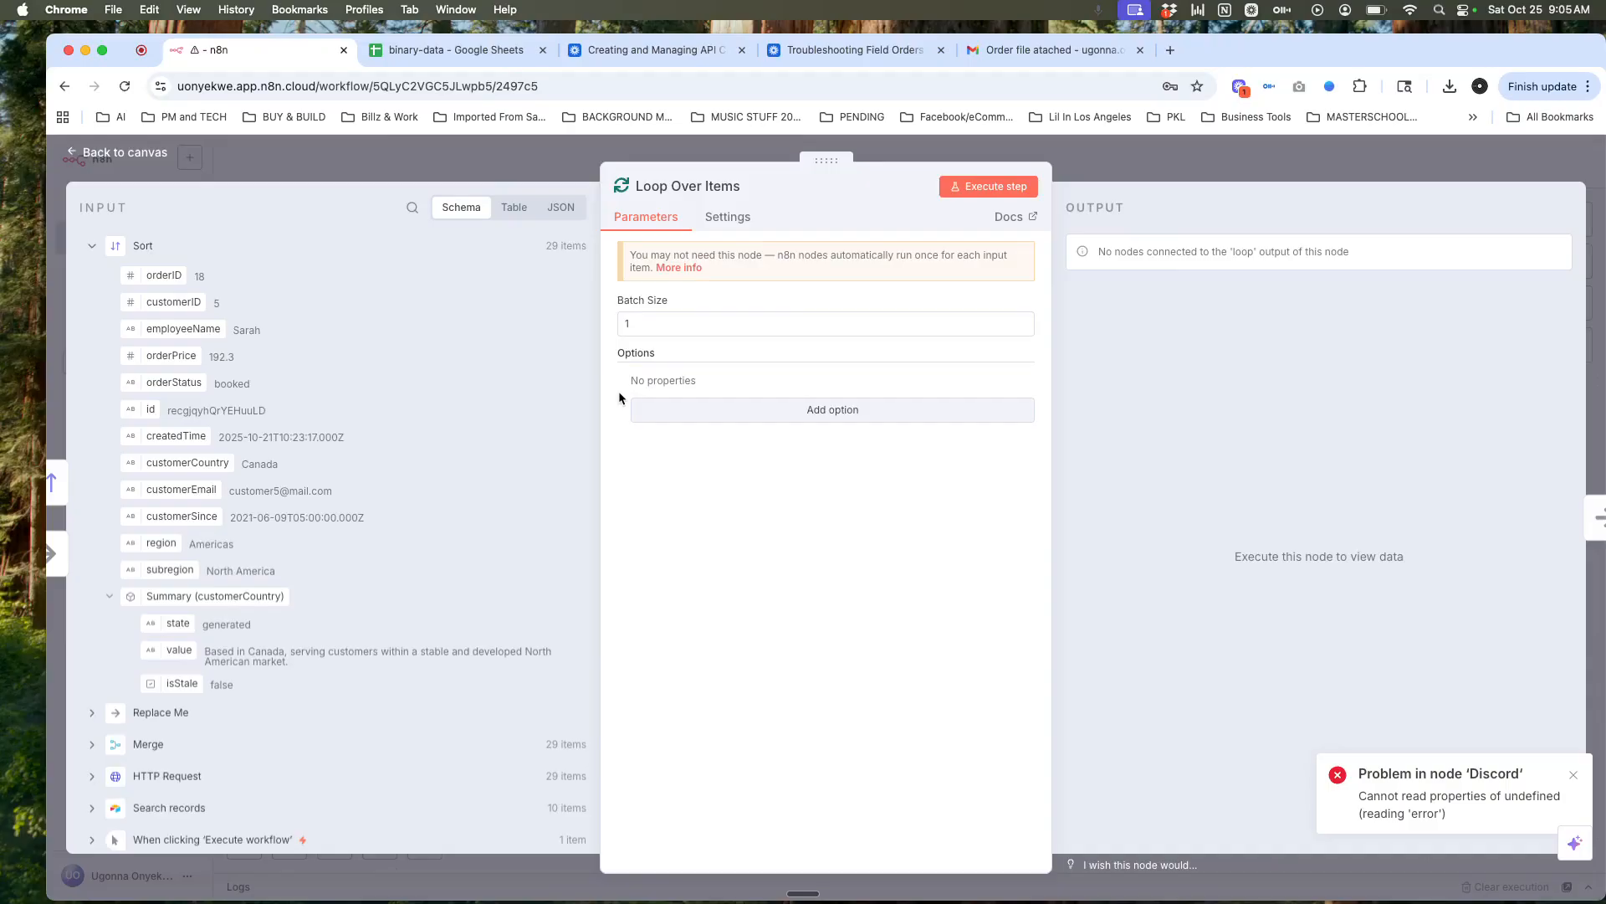
Step: Inspect the Sort node's details and return to the canvas
left_click(64, 489)
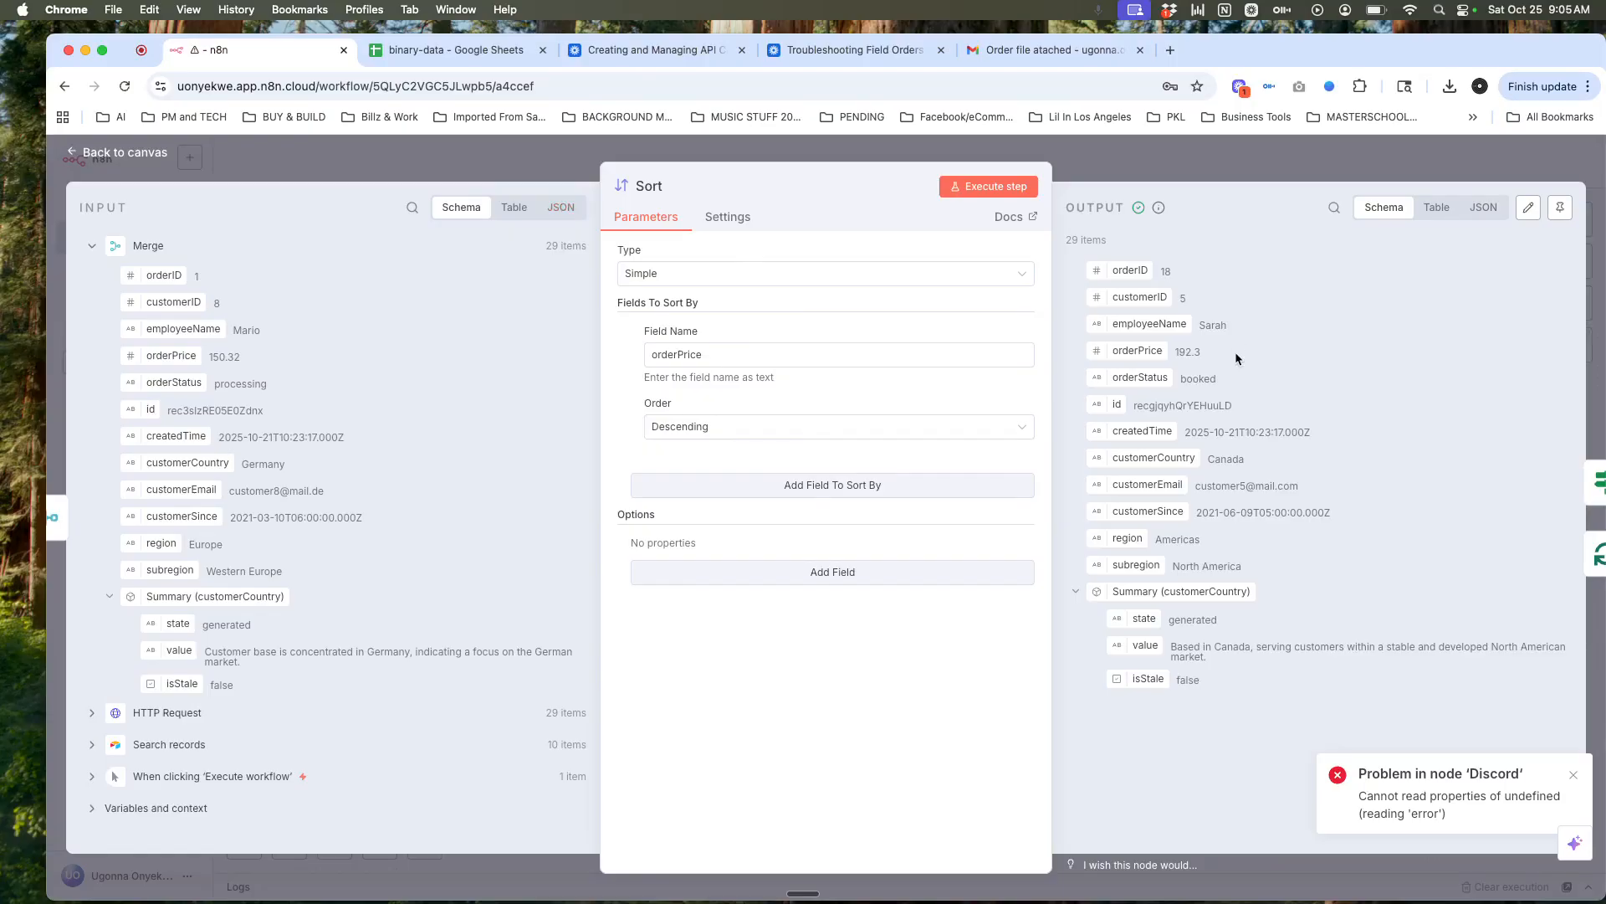
left_click(1311, 171)
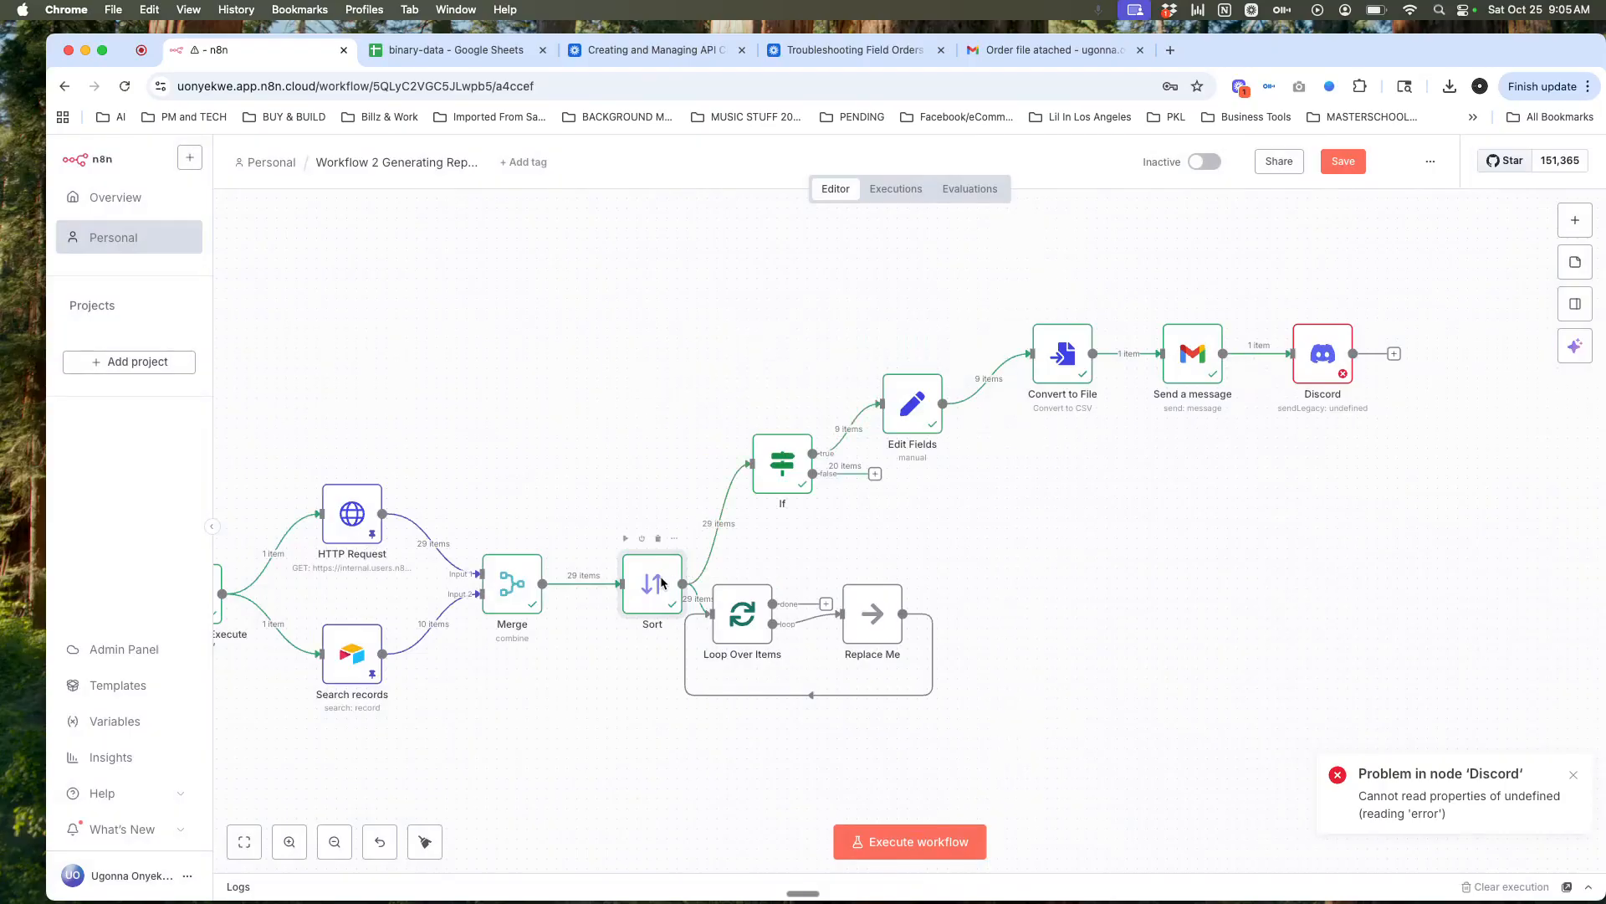
double_click(663, 583)
left_click(1532, 167)
Step: Move the Replace Me node further right inside the loop and reopen Loop Over Items
mouse_move(1048, 901)
left_click_drag(866, 615, 937, 616)
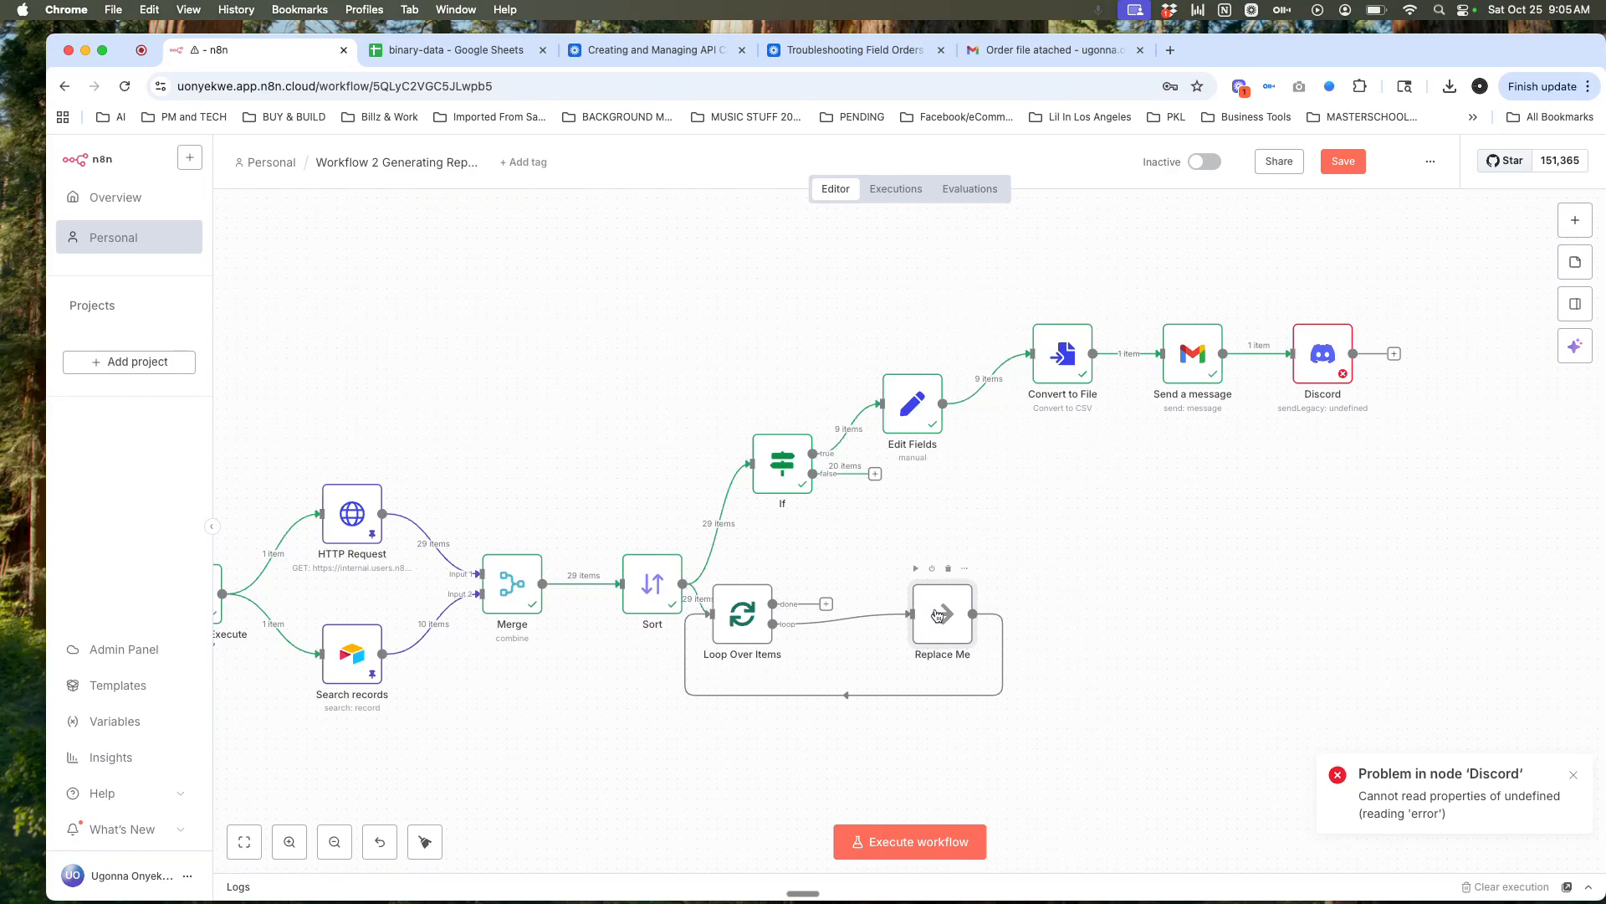
double_click(742, 613)
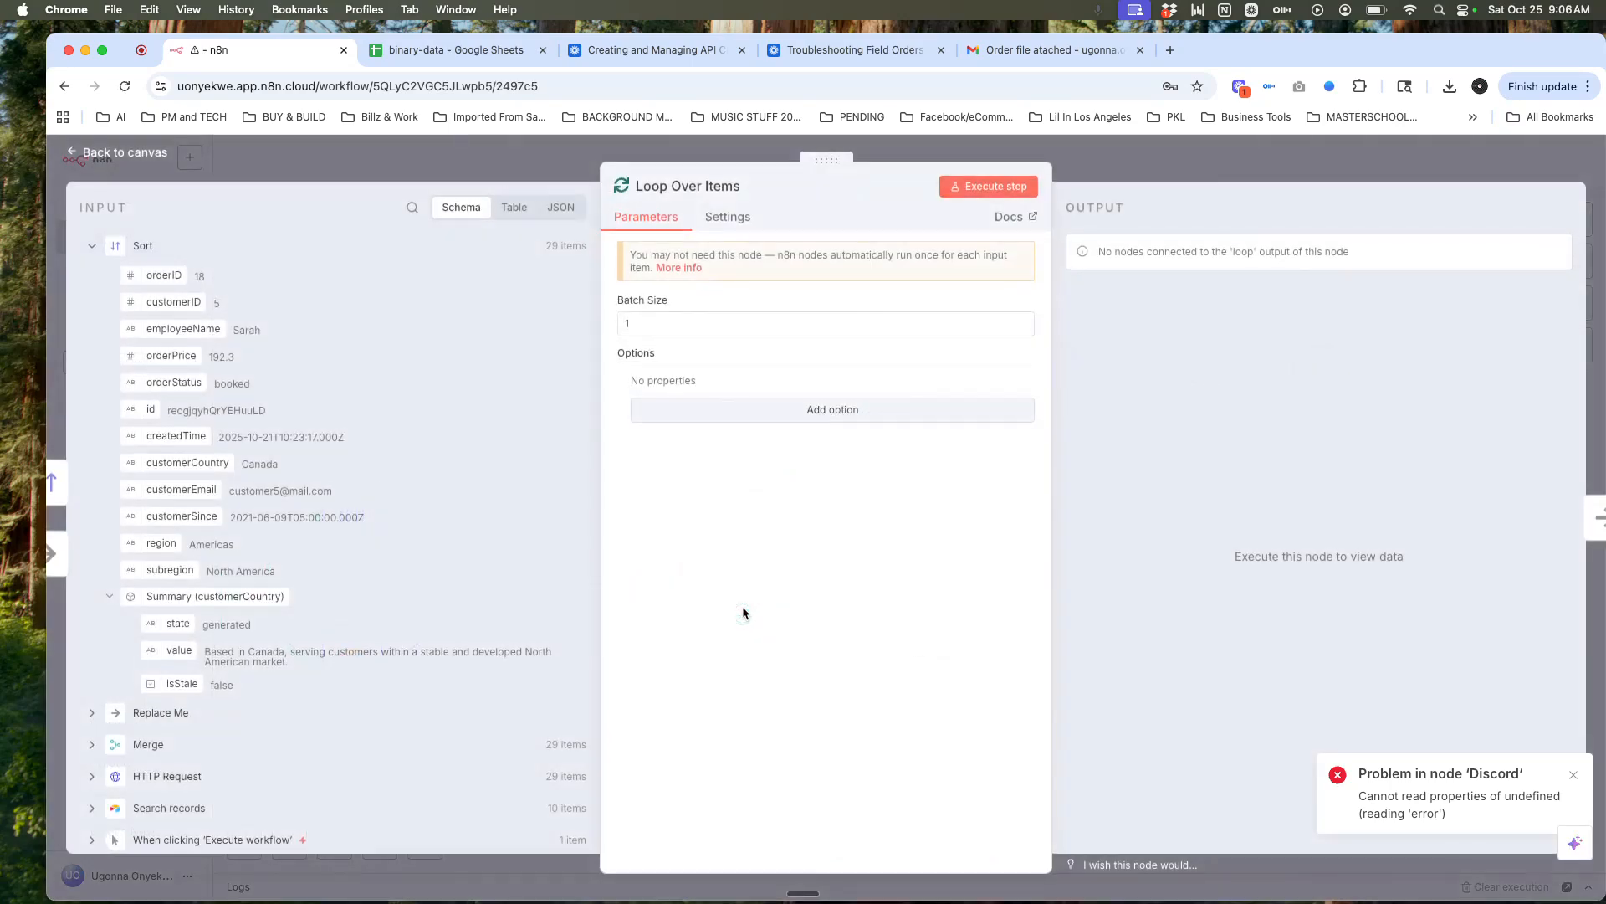
Step: Set the Loop Over Items batch size to 5 and execute the step
left_click(687, 329)
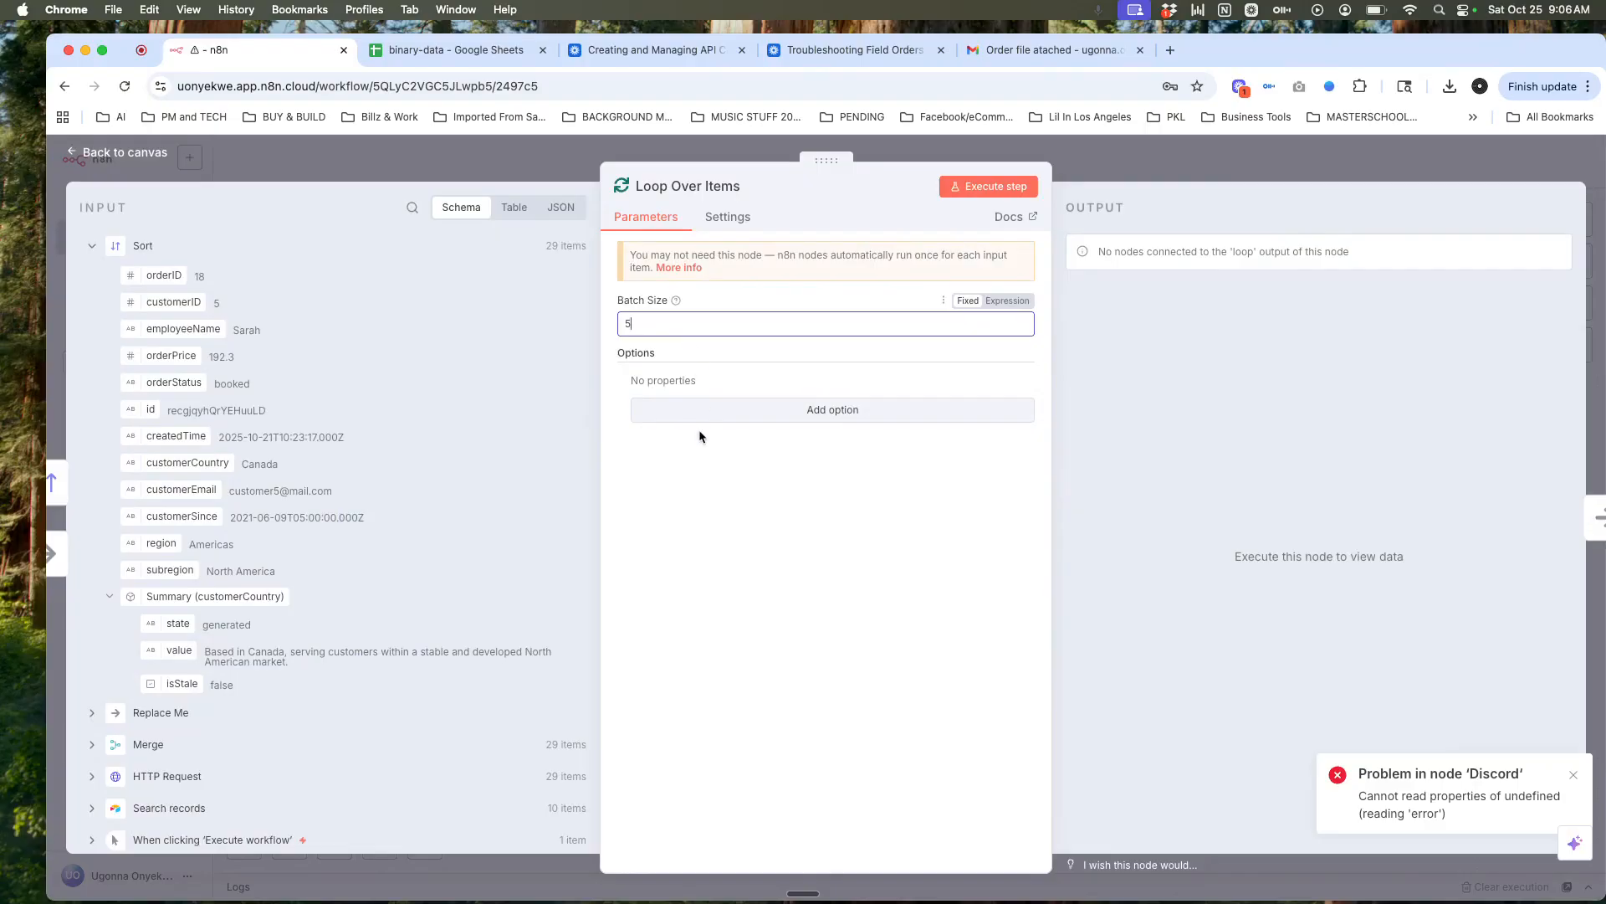
left_click(783, 501)
left_click(976, 188)
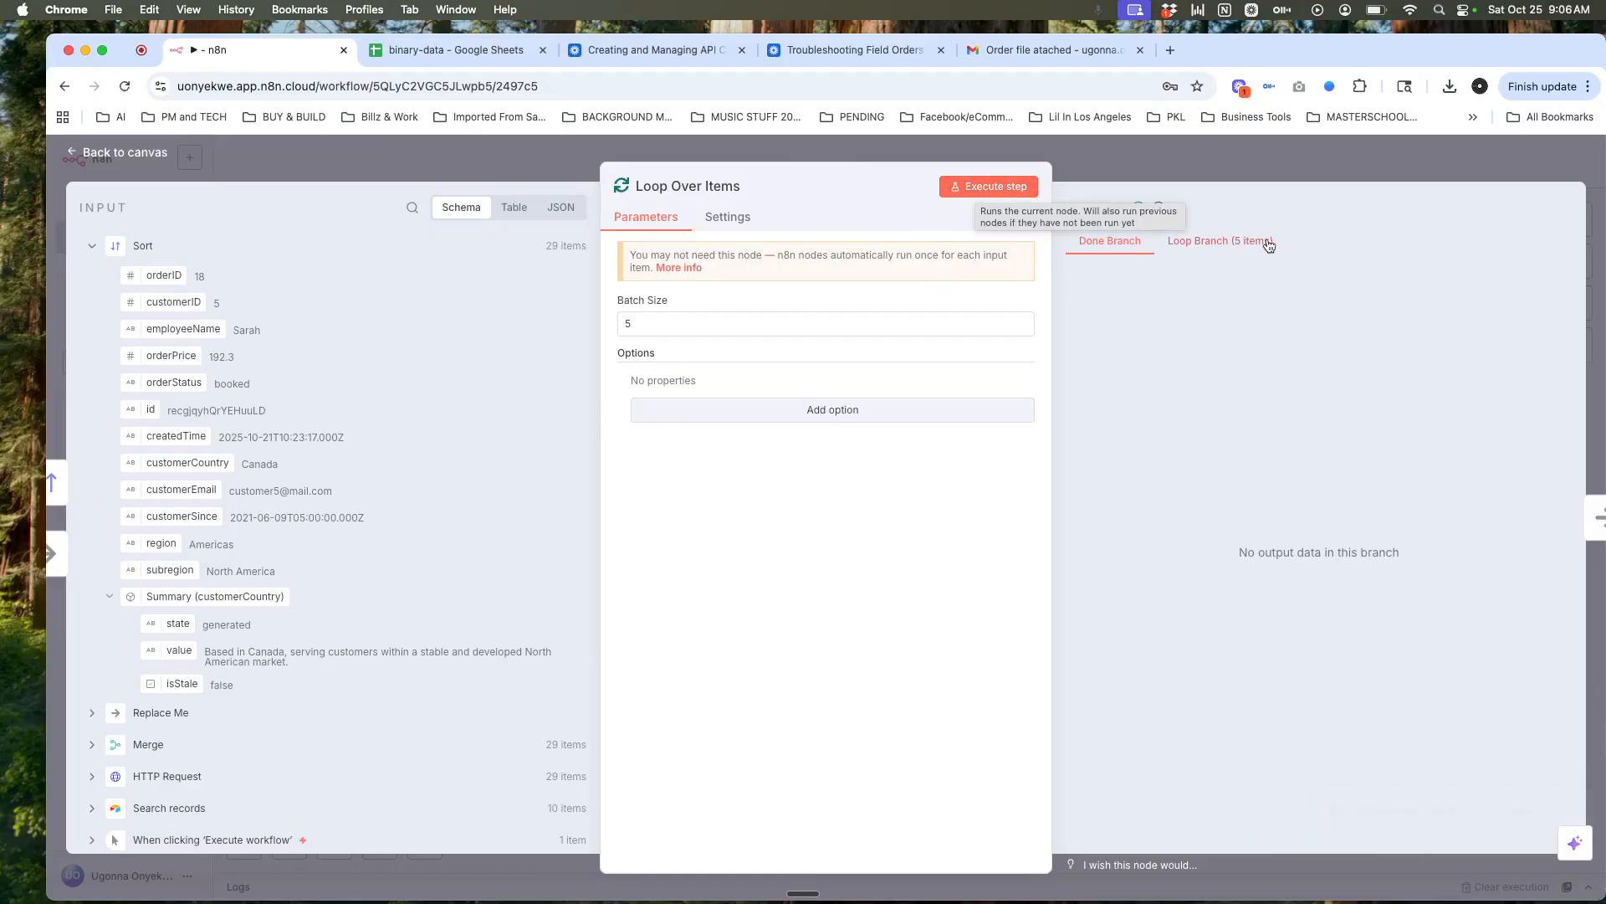
Step: Review the loop branch's 5 items and the incoming Sort items as JSON, then close the panel
left_click(1215, 241)
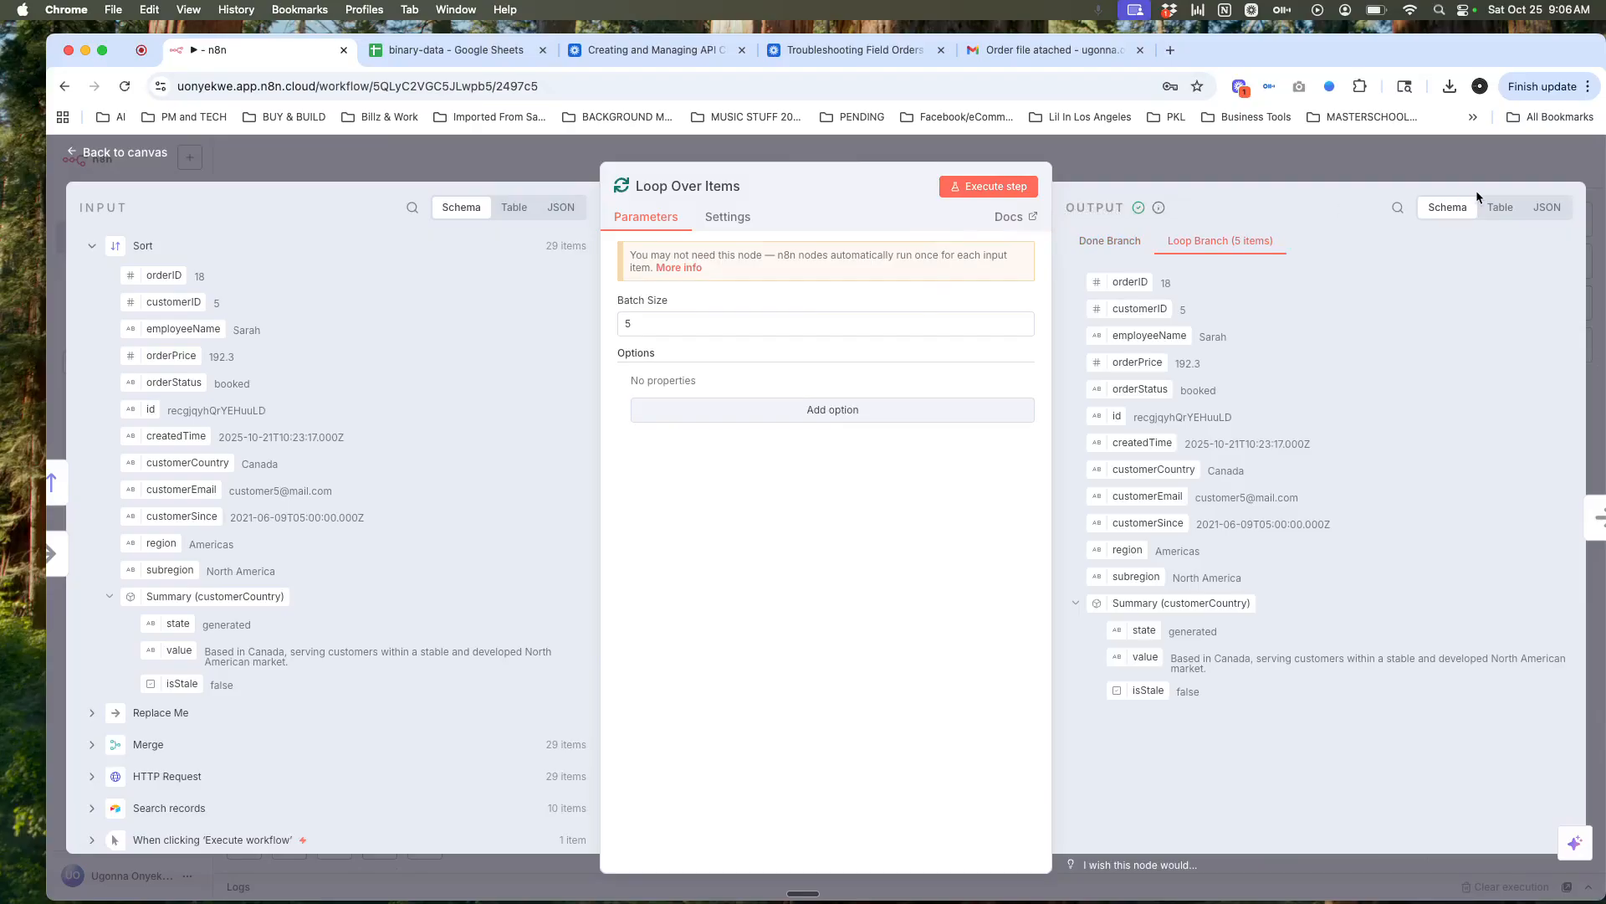
left_click(1550, 207)
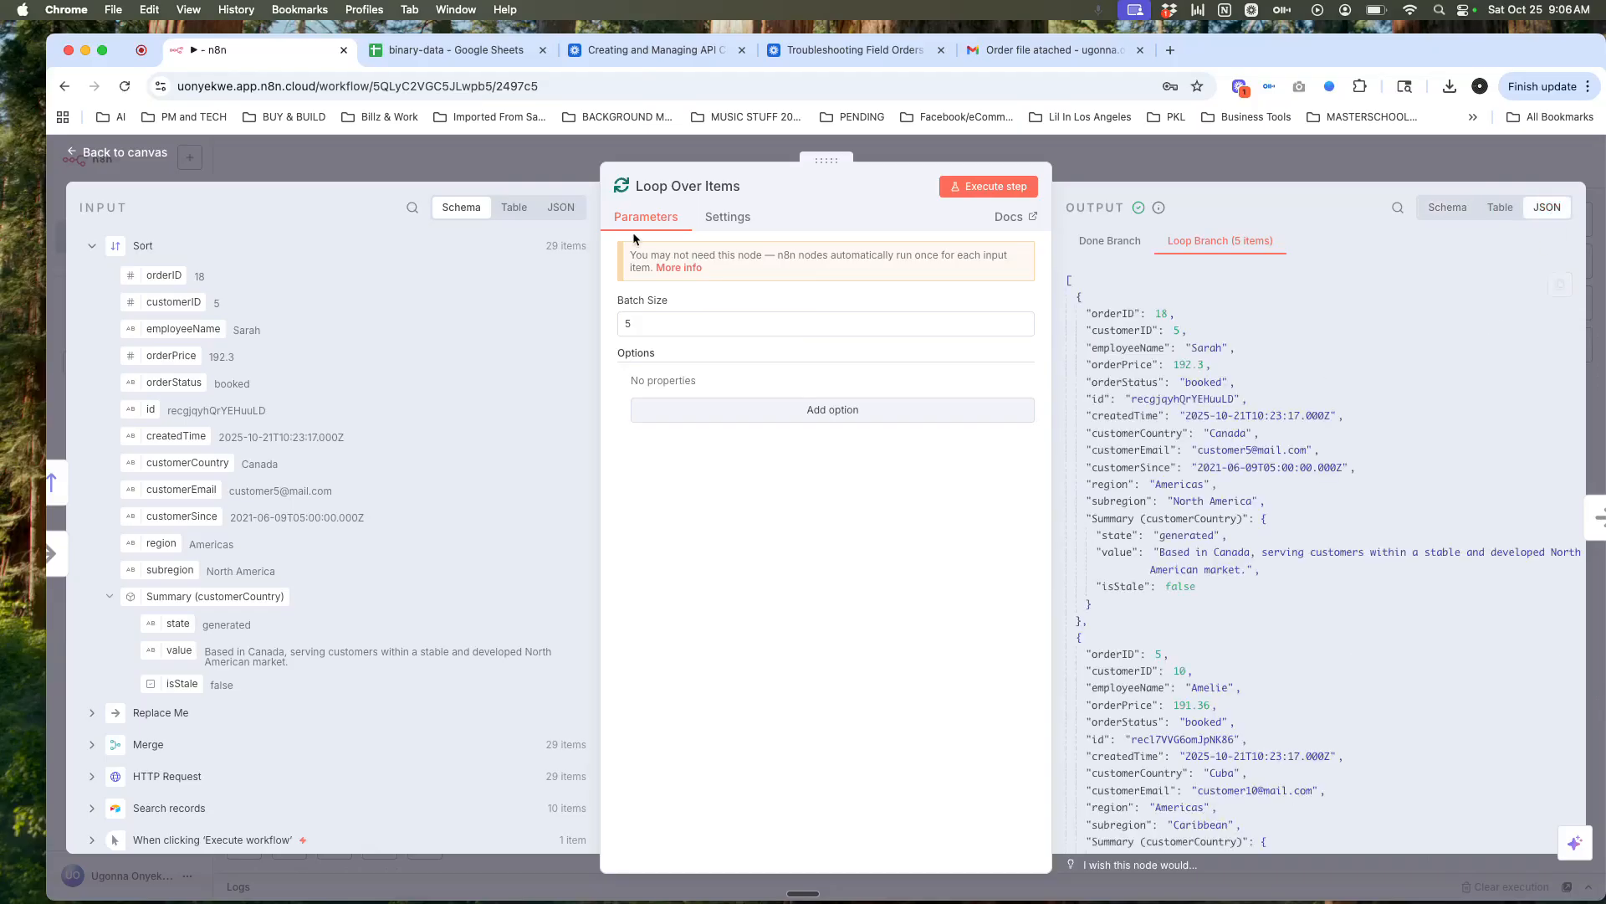
left_click(564, 209)
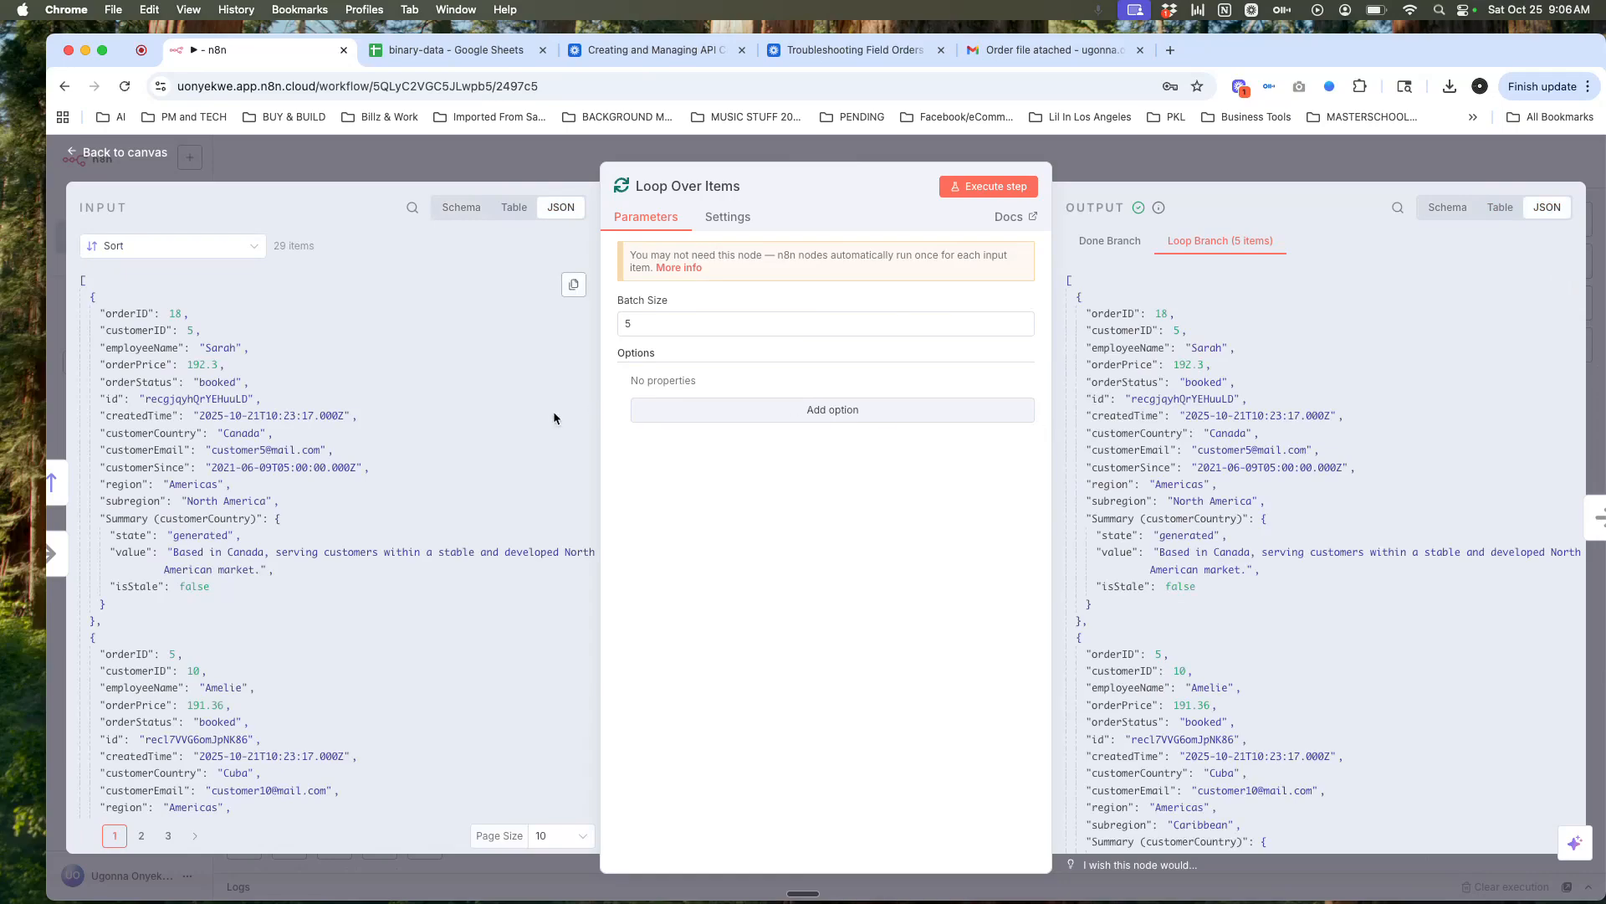
scroll(1240, 533, "down", 3)
scroll(1240, 533, "down", 10)
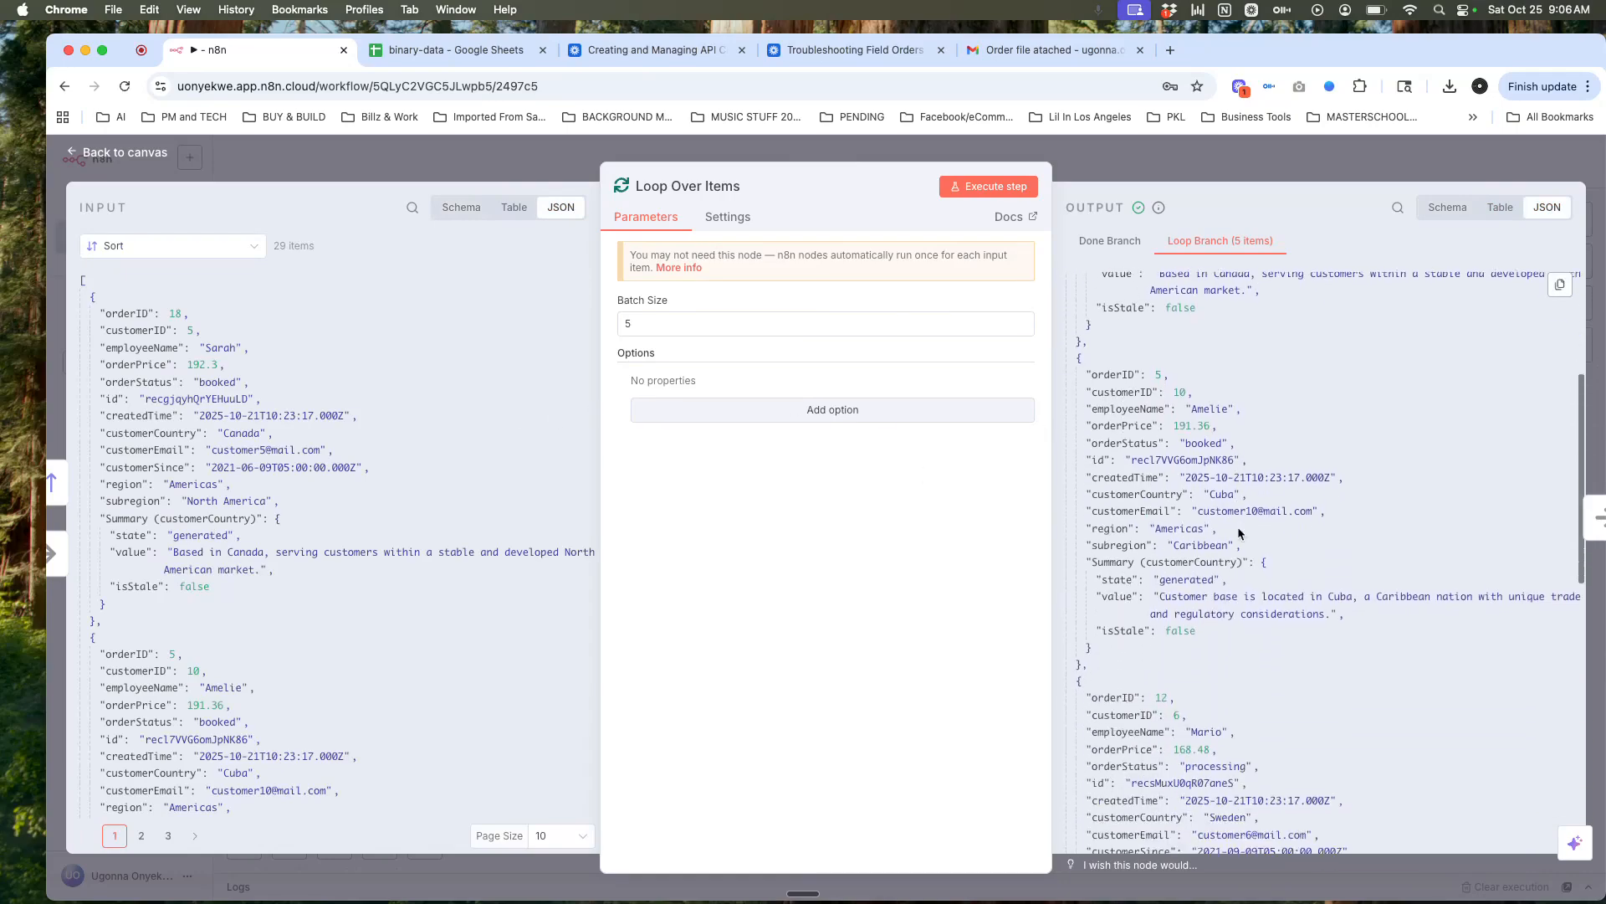
scroll(1240, 533, "up", 2)
scroll(1240, 533, "up", 3)
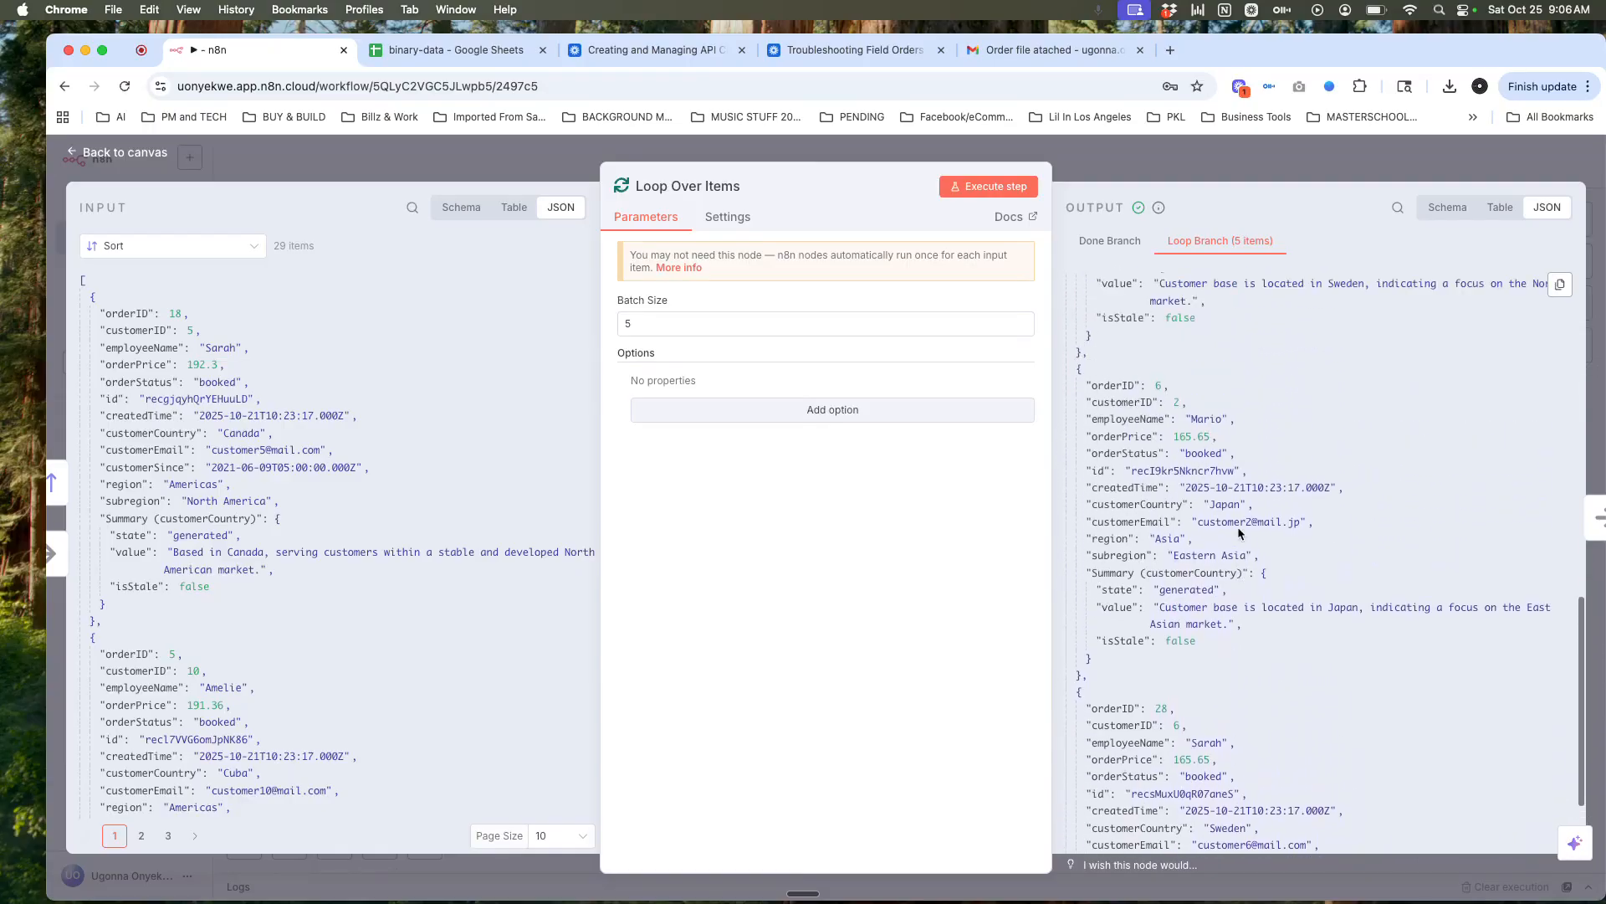
key("Escape")
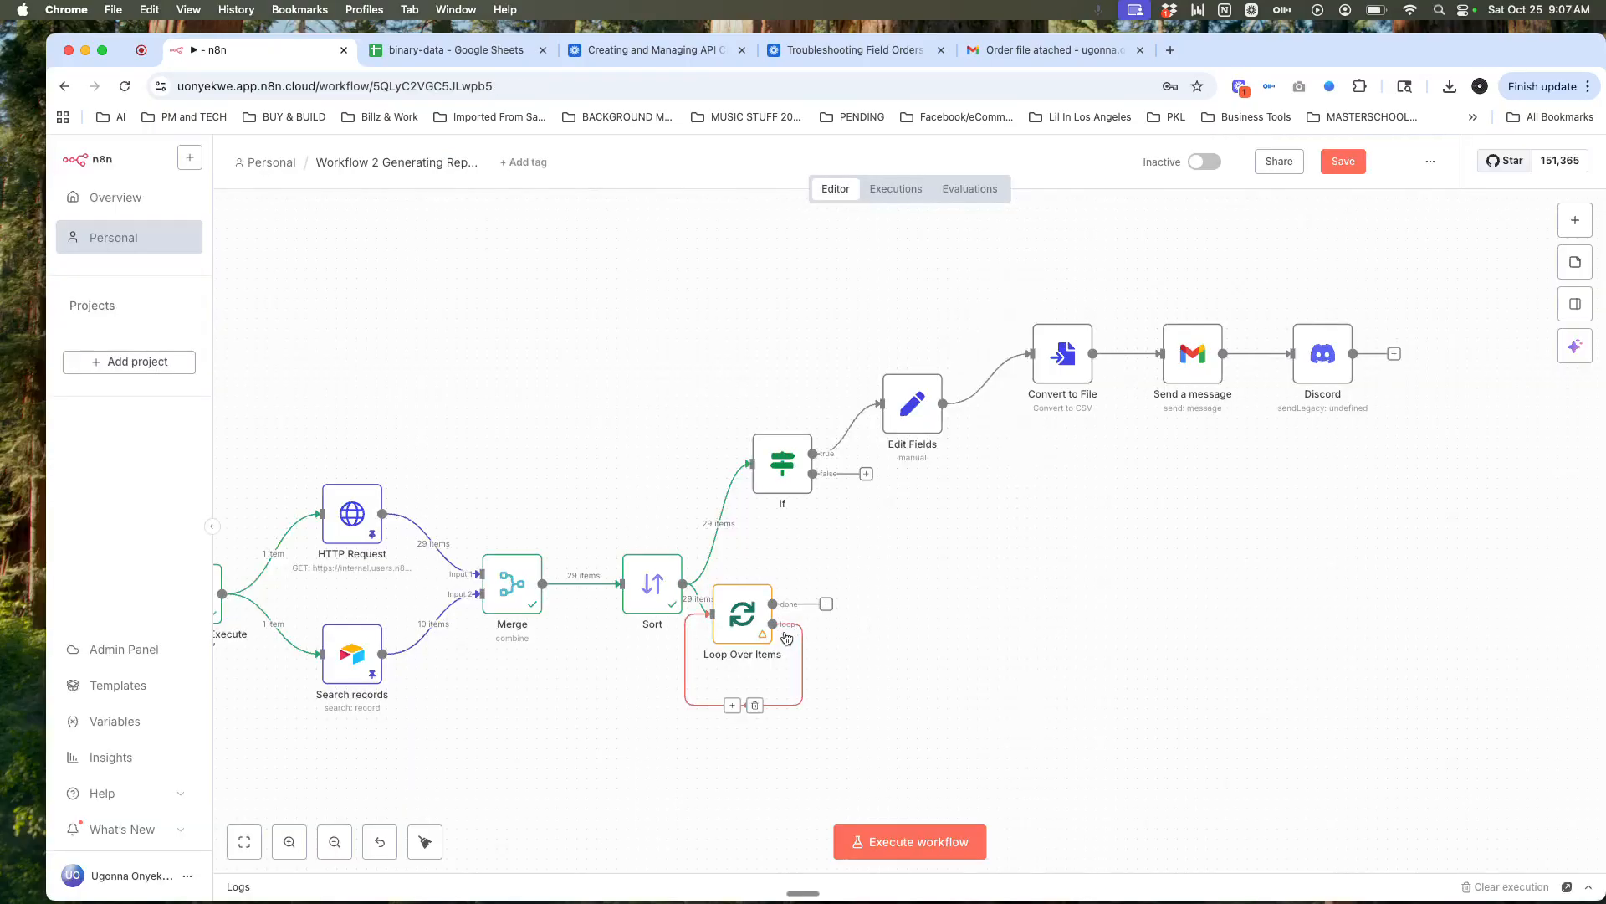
Step: Add an Edit Fields node to the loop output via an 'edit' search and open Edit Fields1
left_click(733, 707)
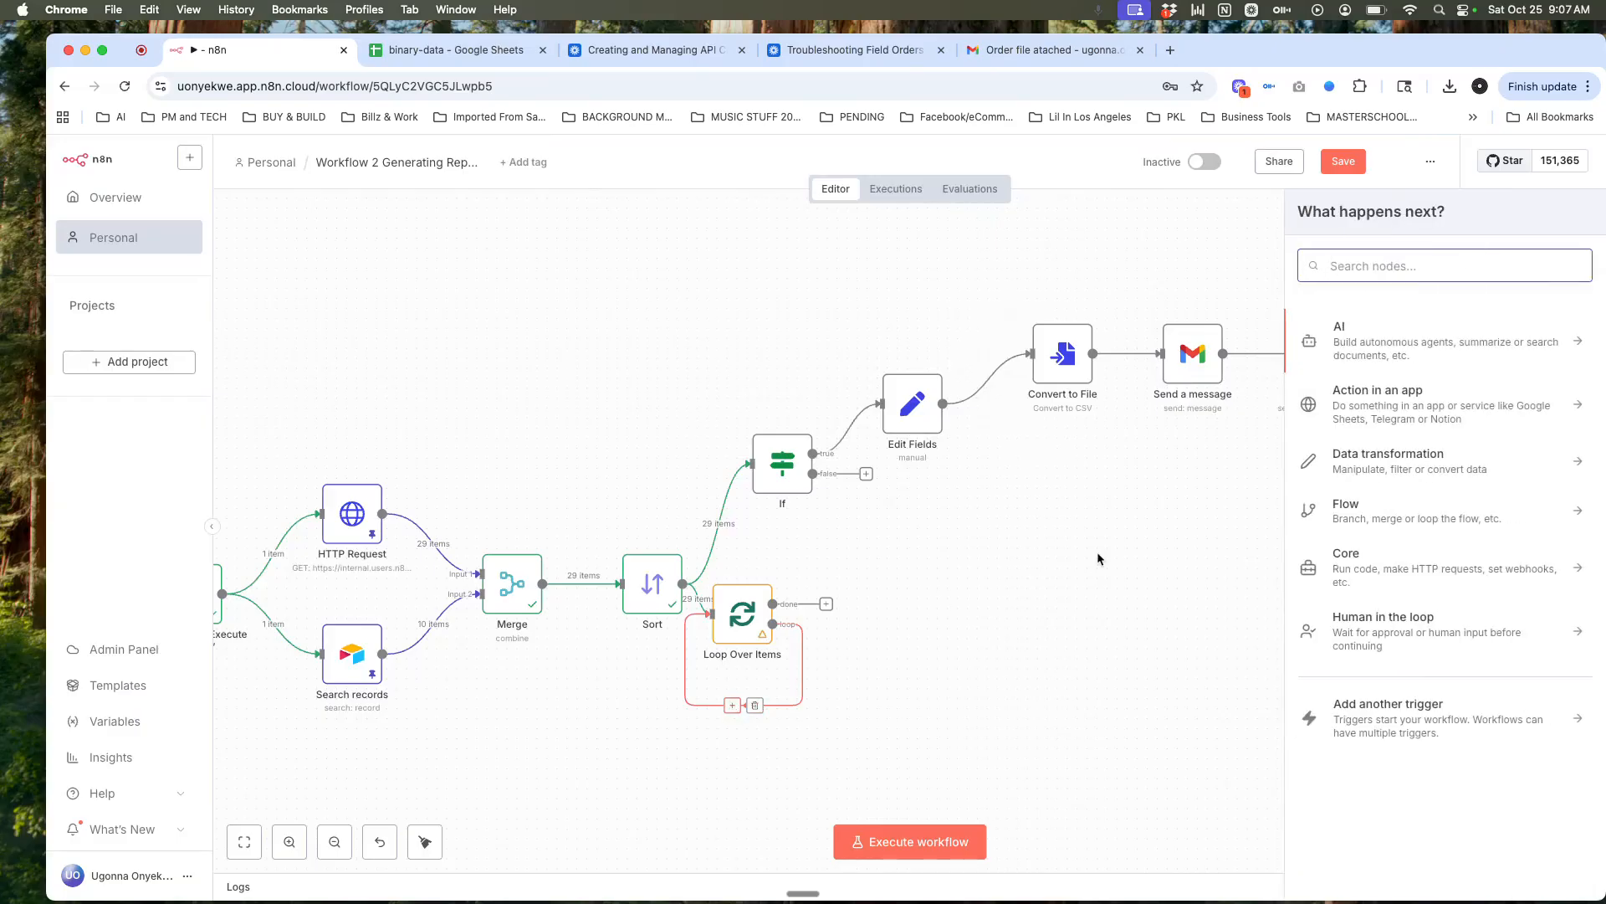
type("edit")
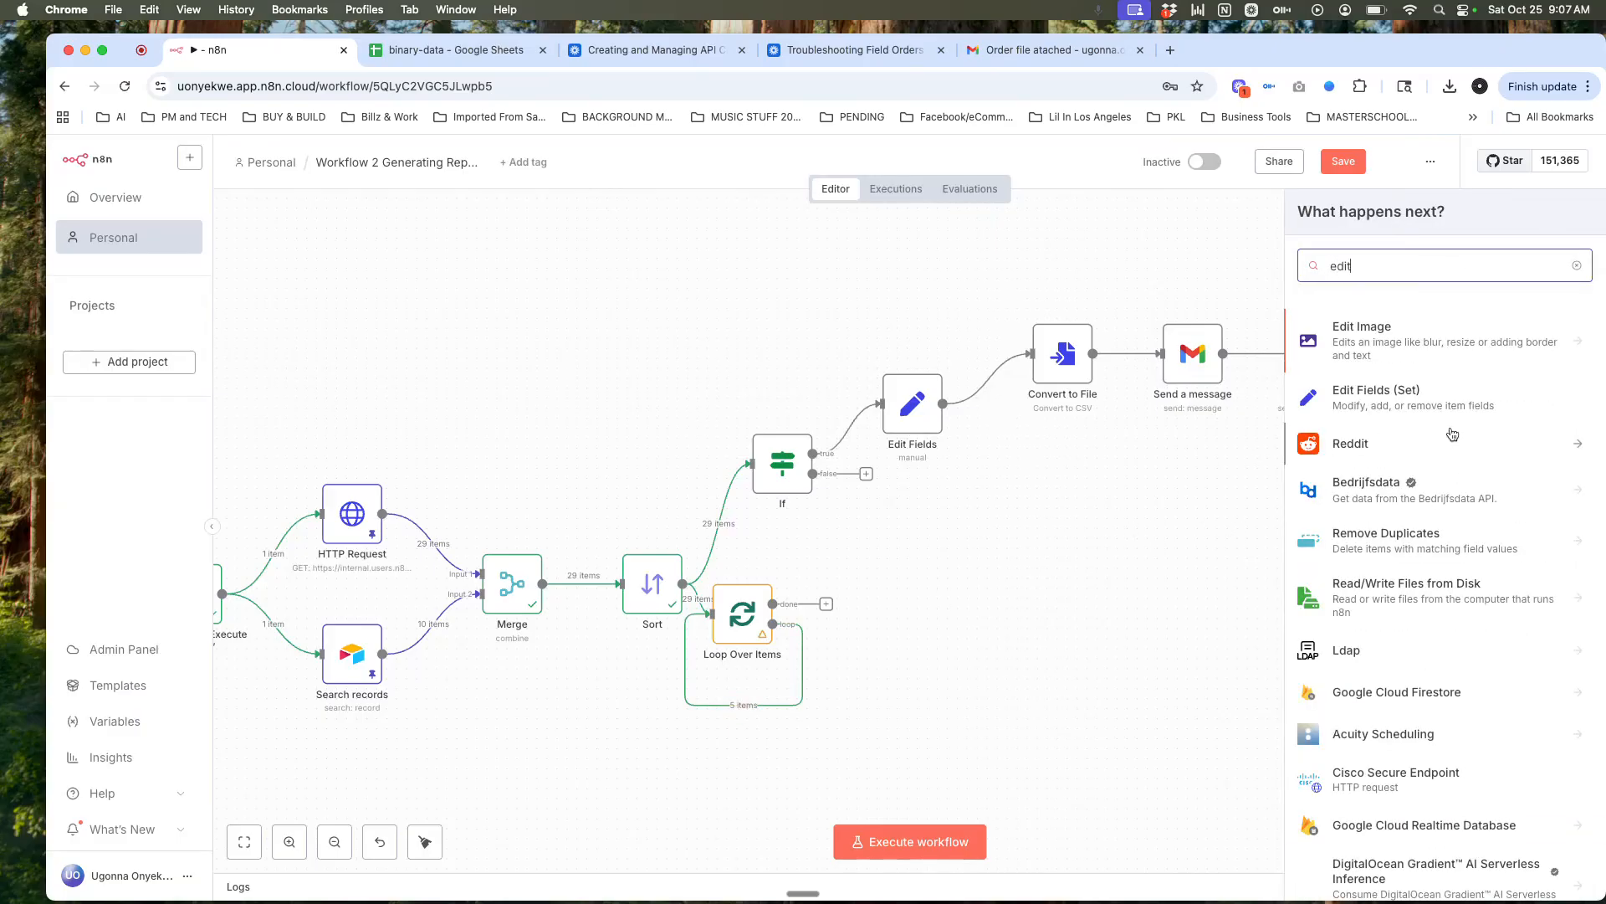
left_click(1421, 405)
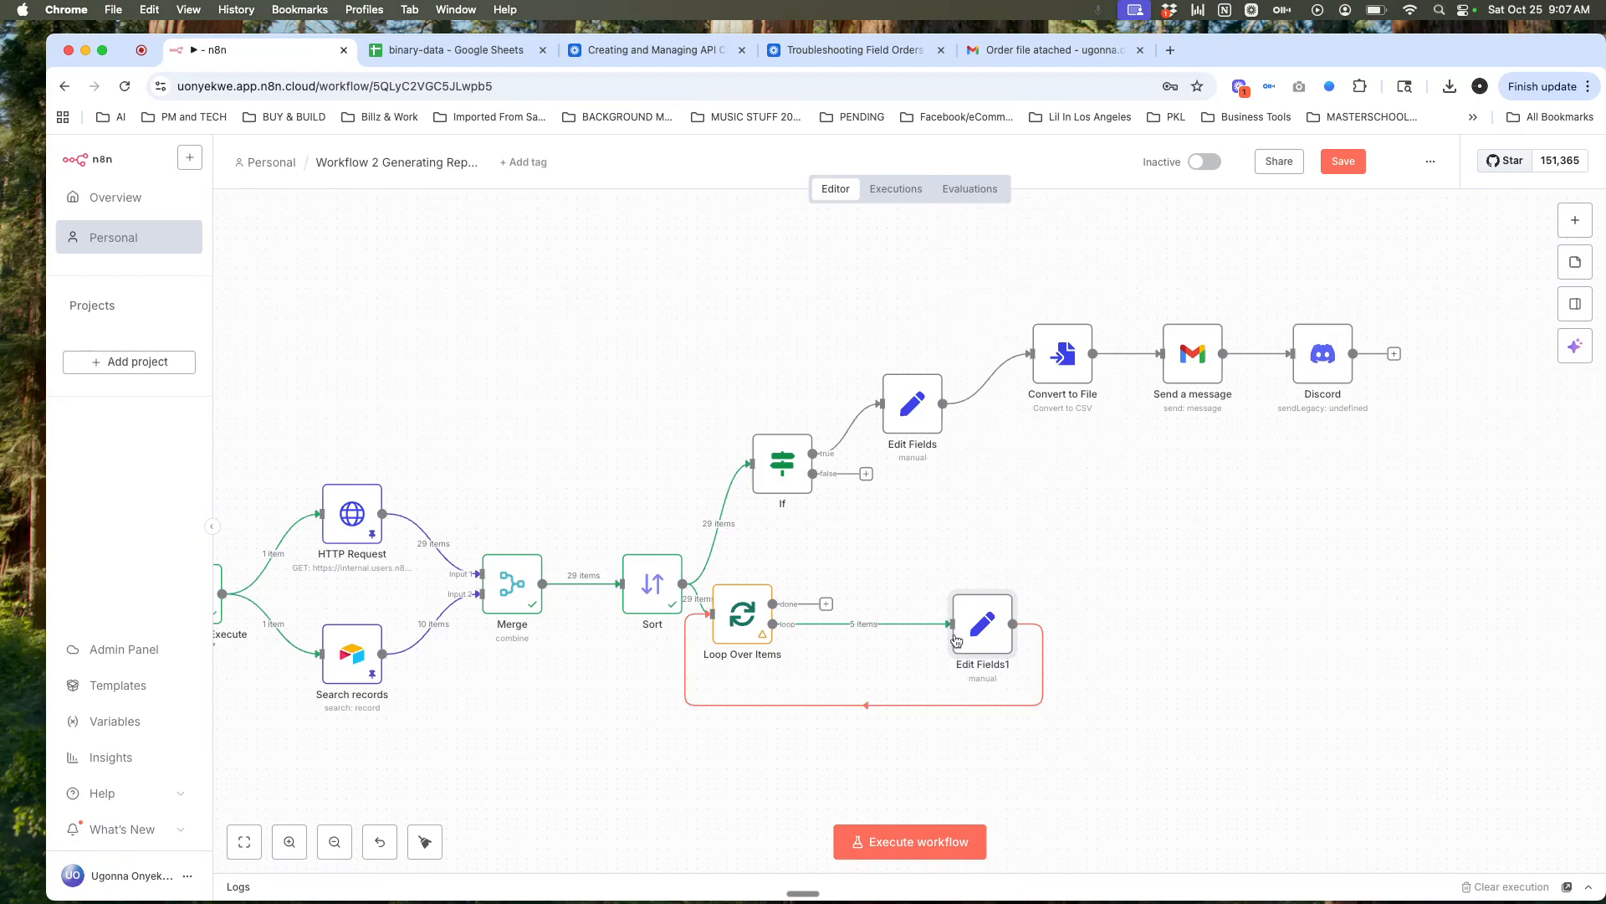
double_click(983, 625)
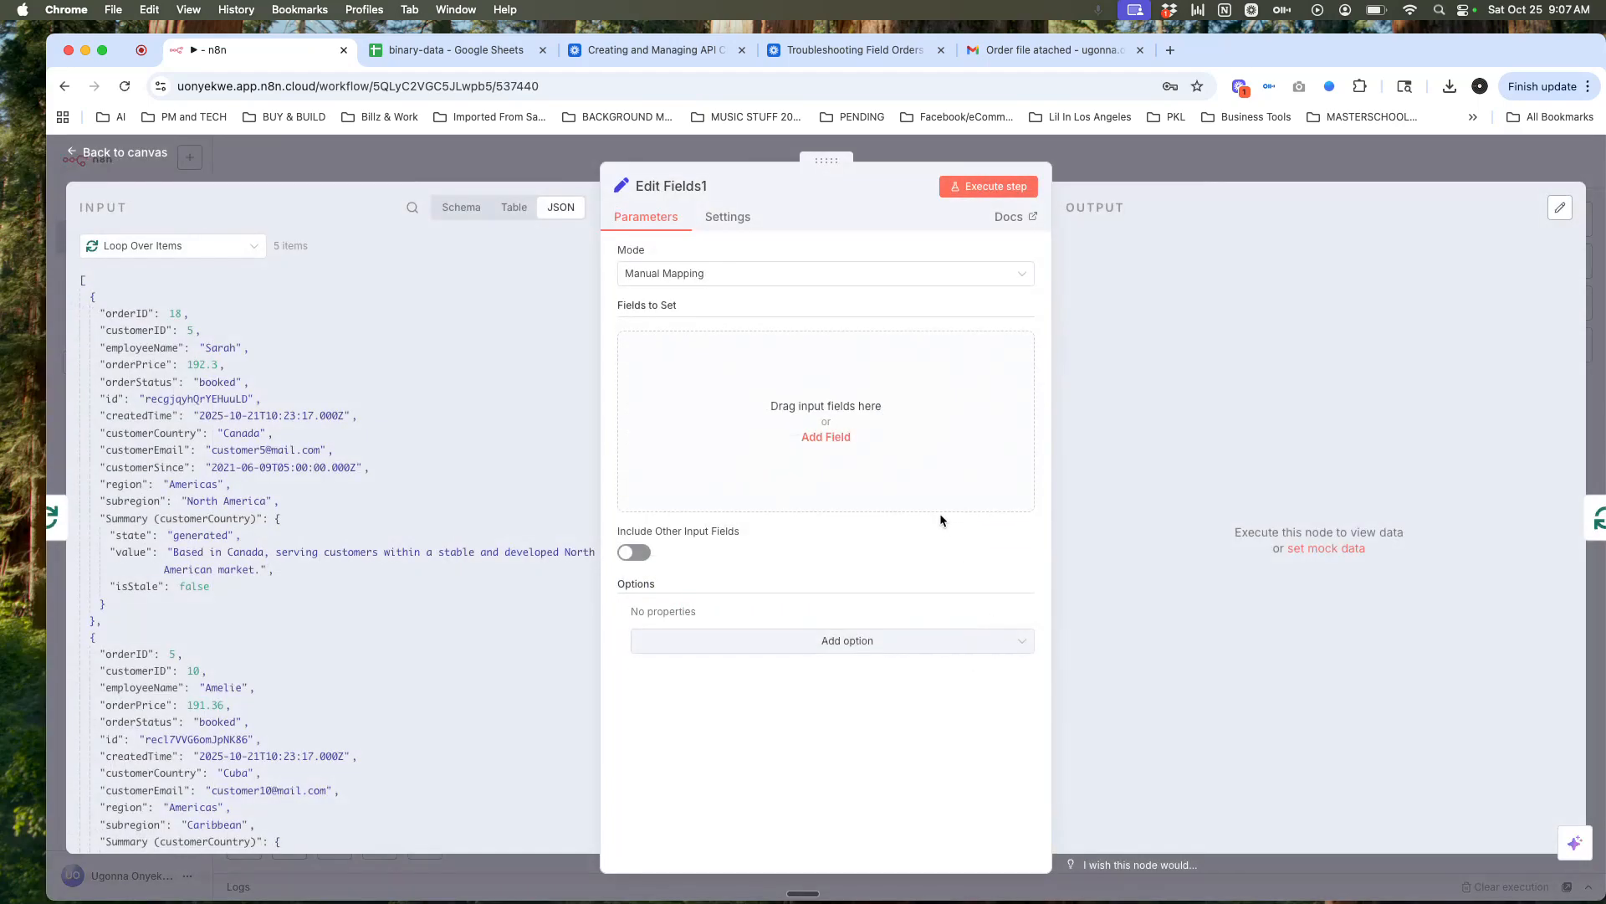
Step: Add customerEmail and region fields mapped from the input JSON in Edit Fields1
left_click(843, 444)
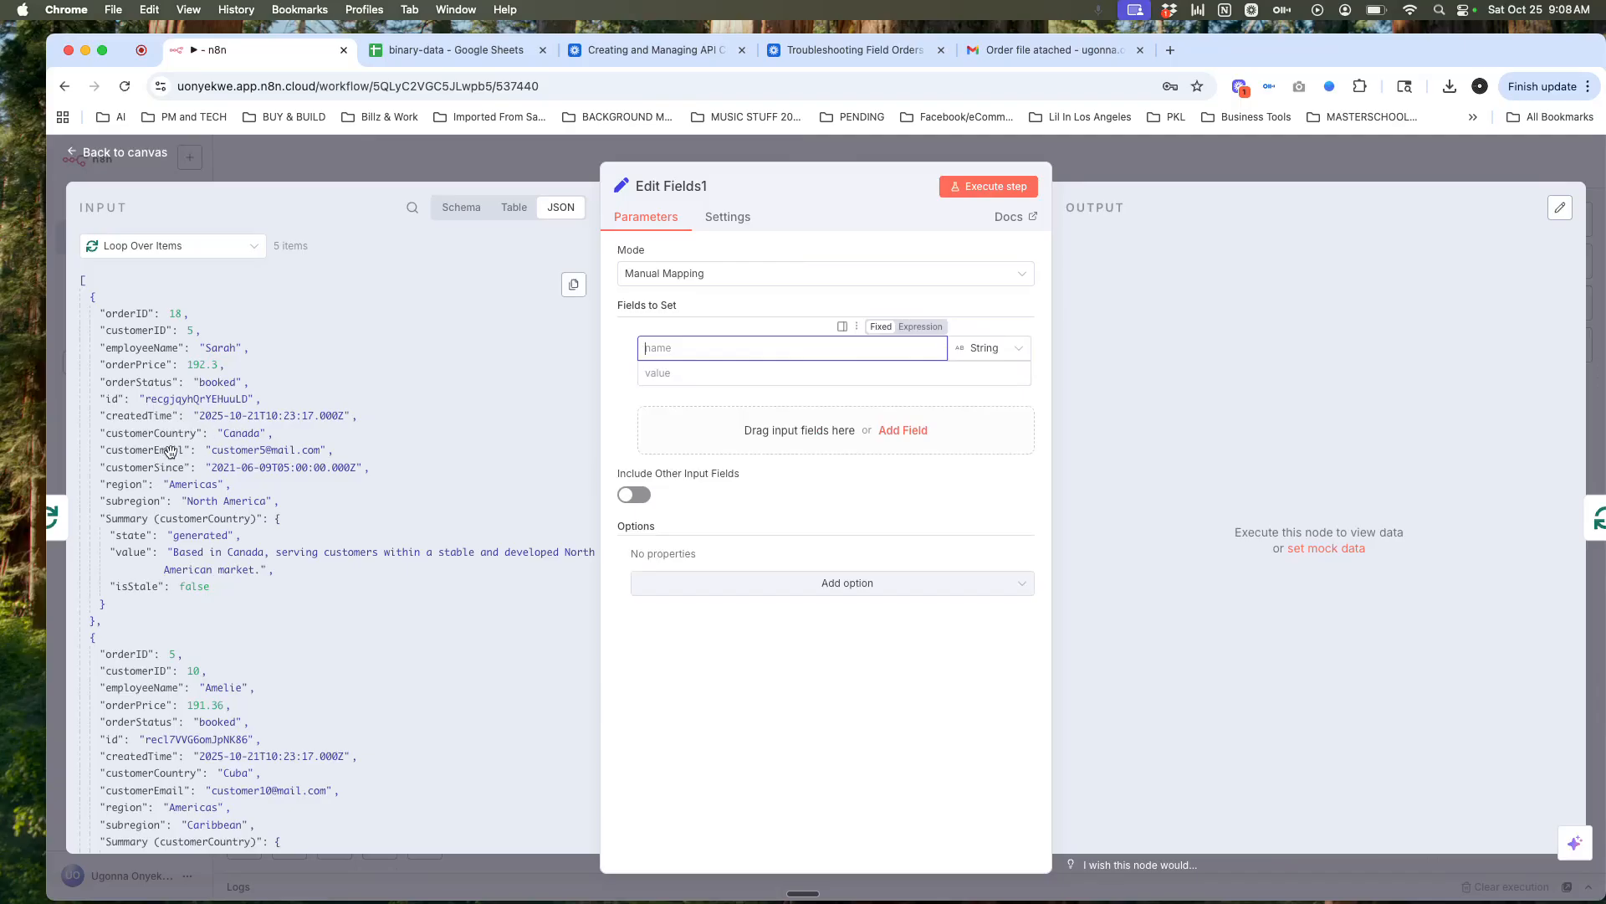
left_click_drag(170, 452, 707, 378)
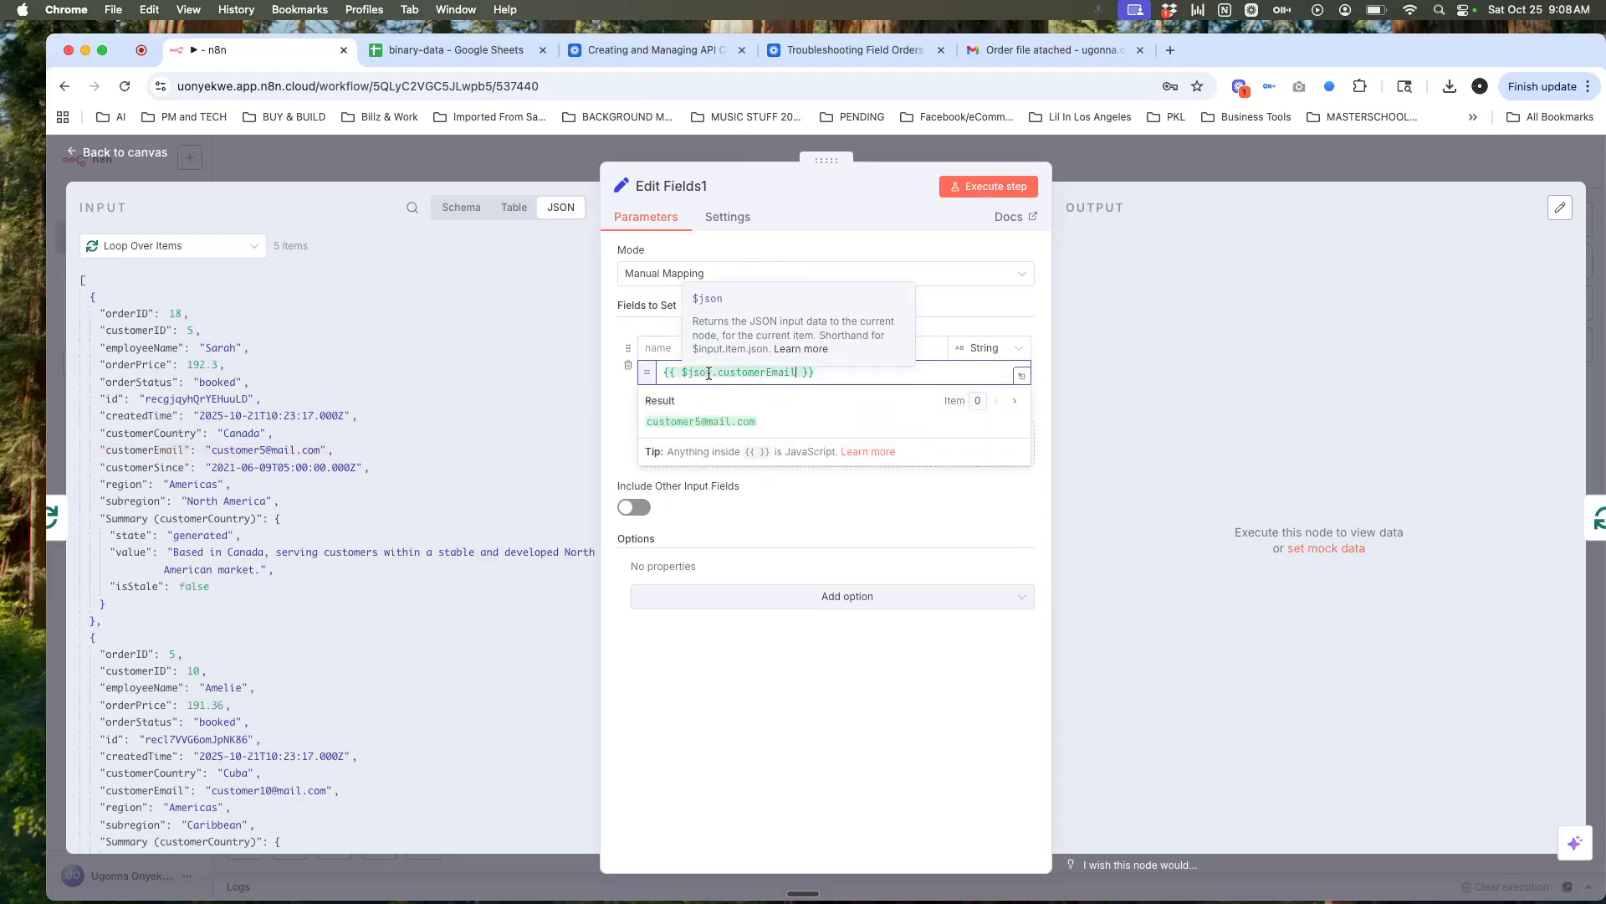
left_click(672, 349)
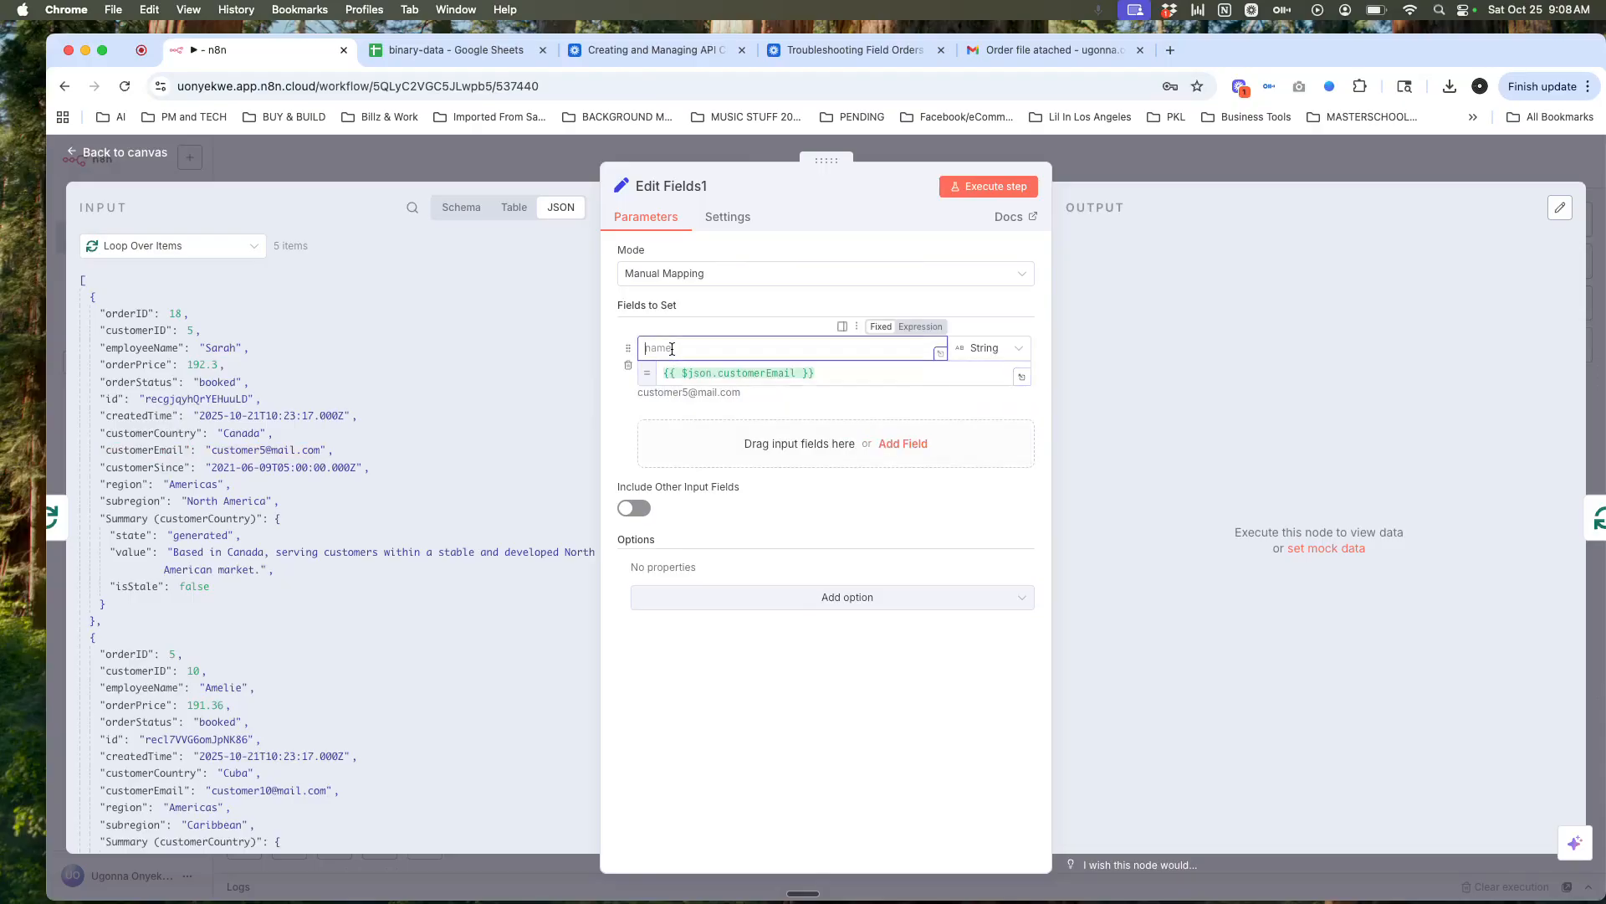
left_click_drag(157, 450, 677, 350)
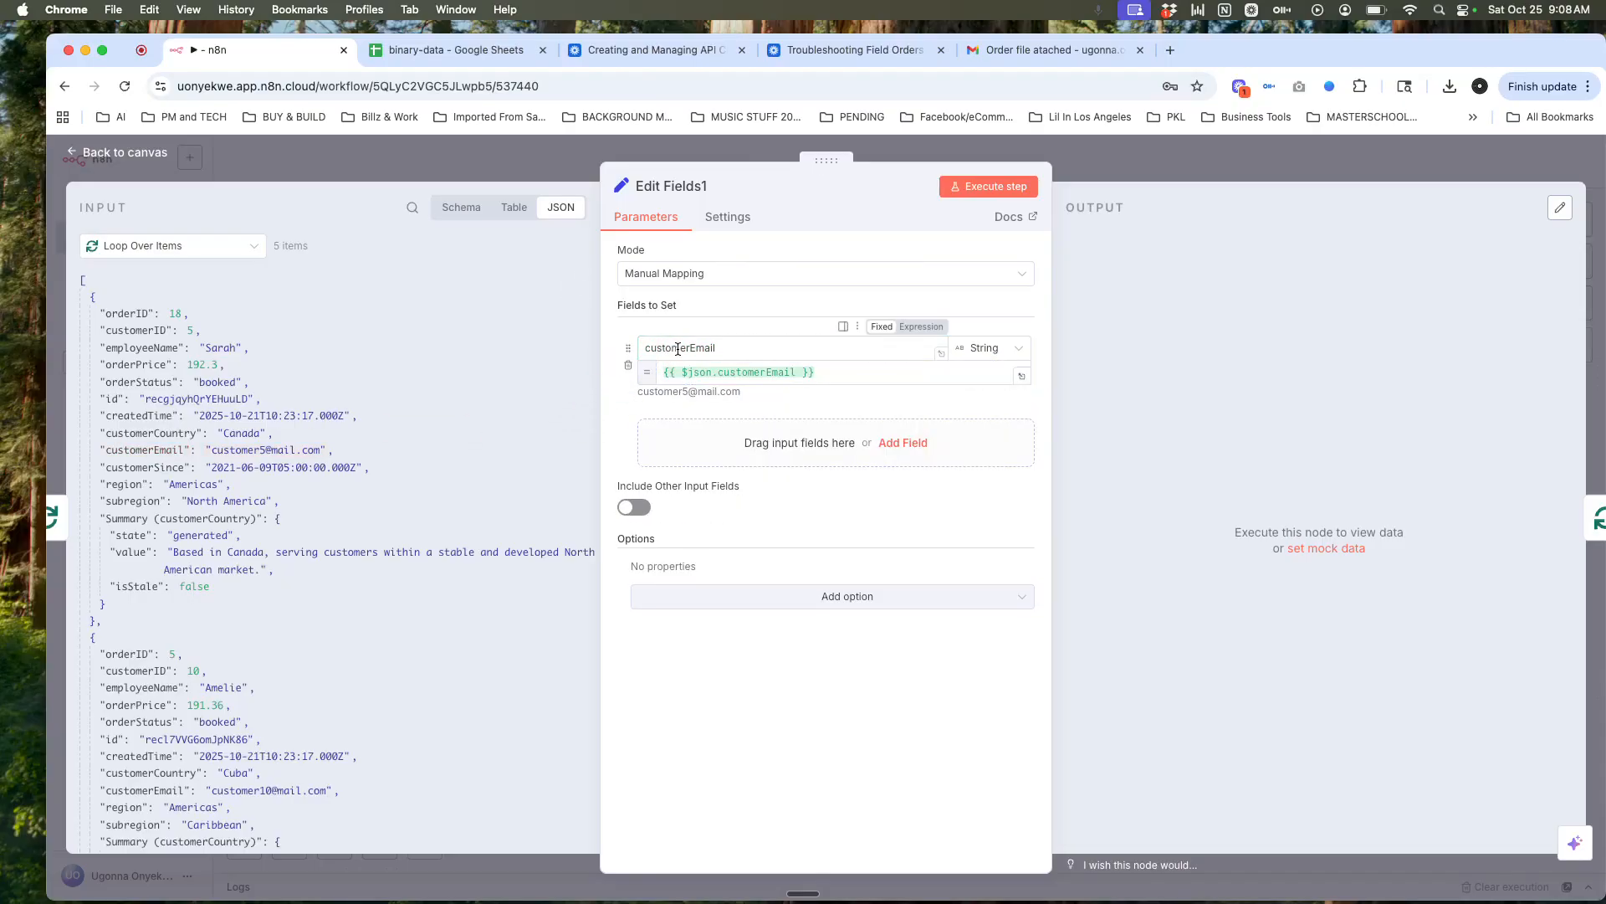
left_click(816, 377)
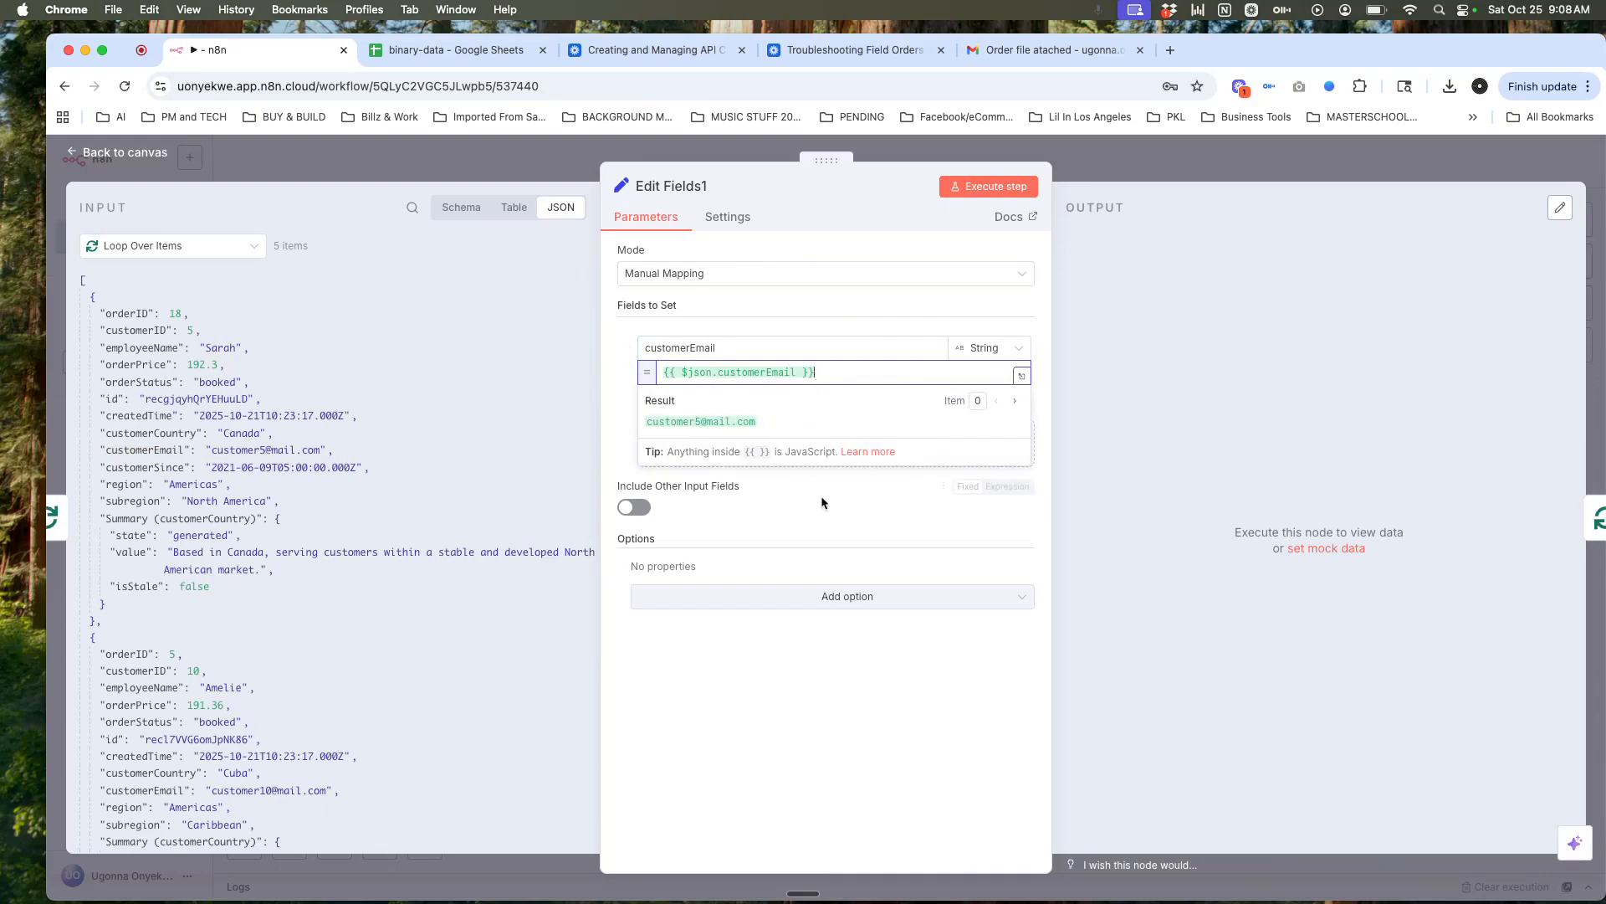
left_click(800, 681)
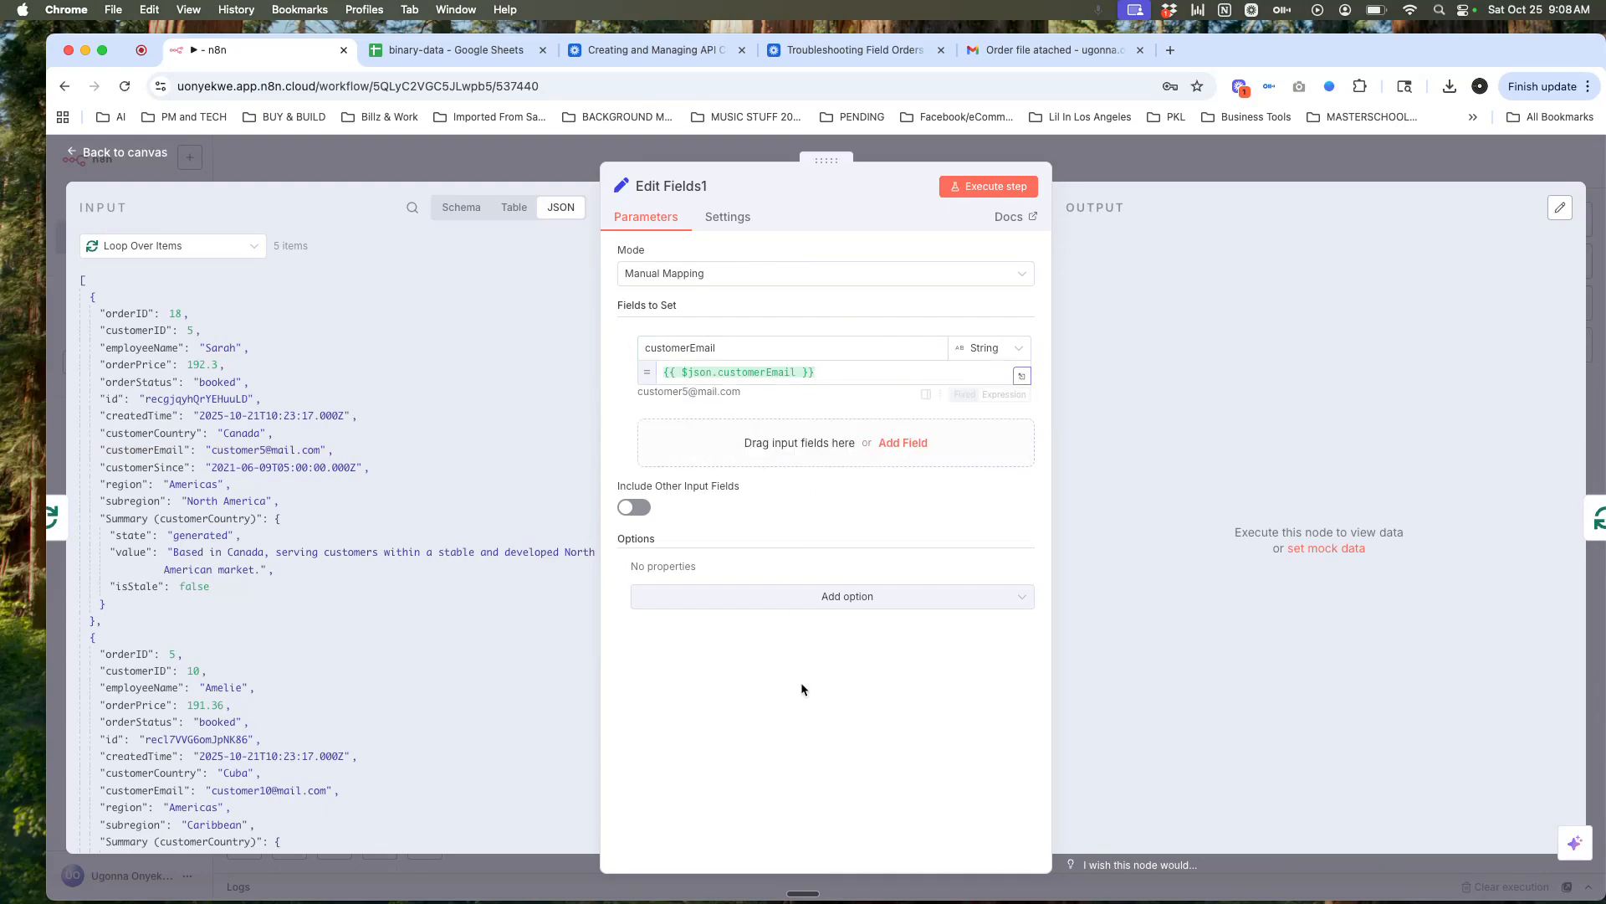
left_click(884, 443)
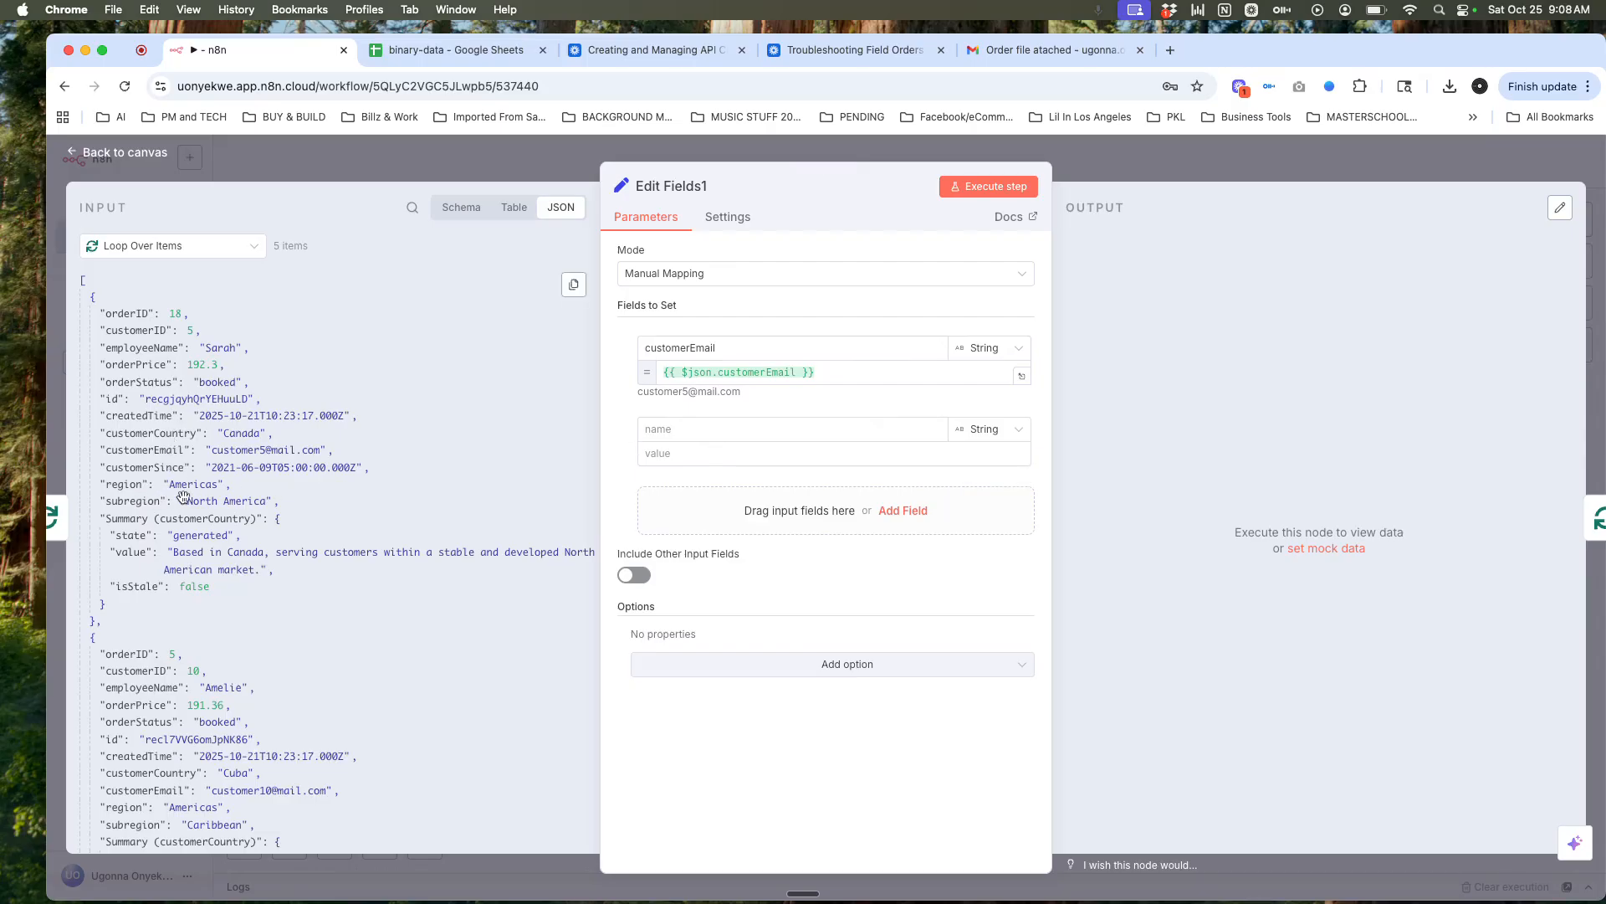
left_click_drag(133, 487, 647, 444)
left_click_drag(125, 488, 704, 454)
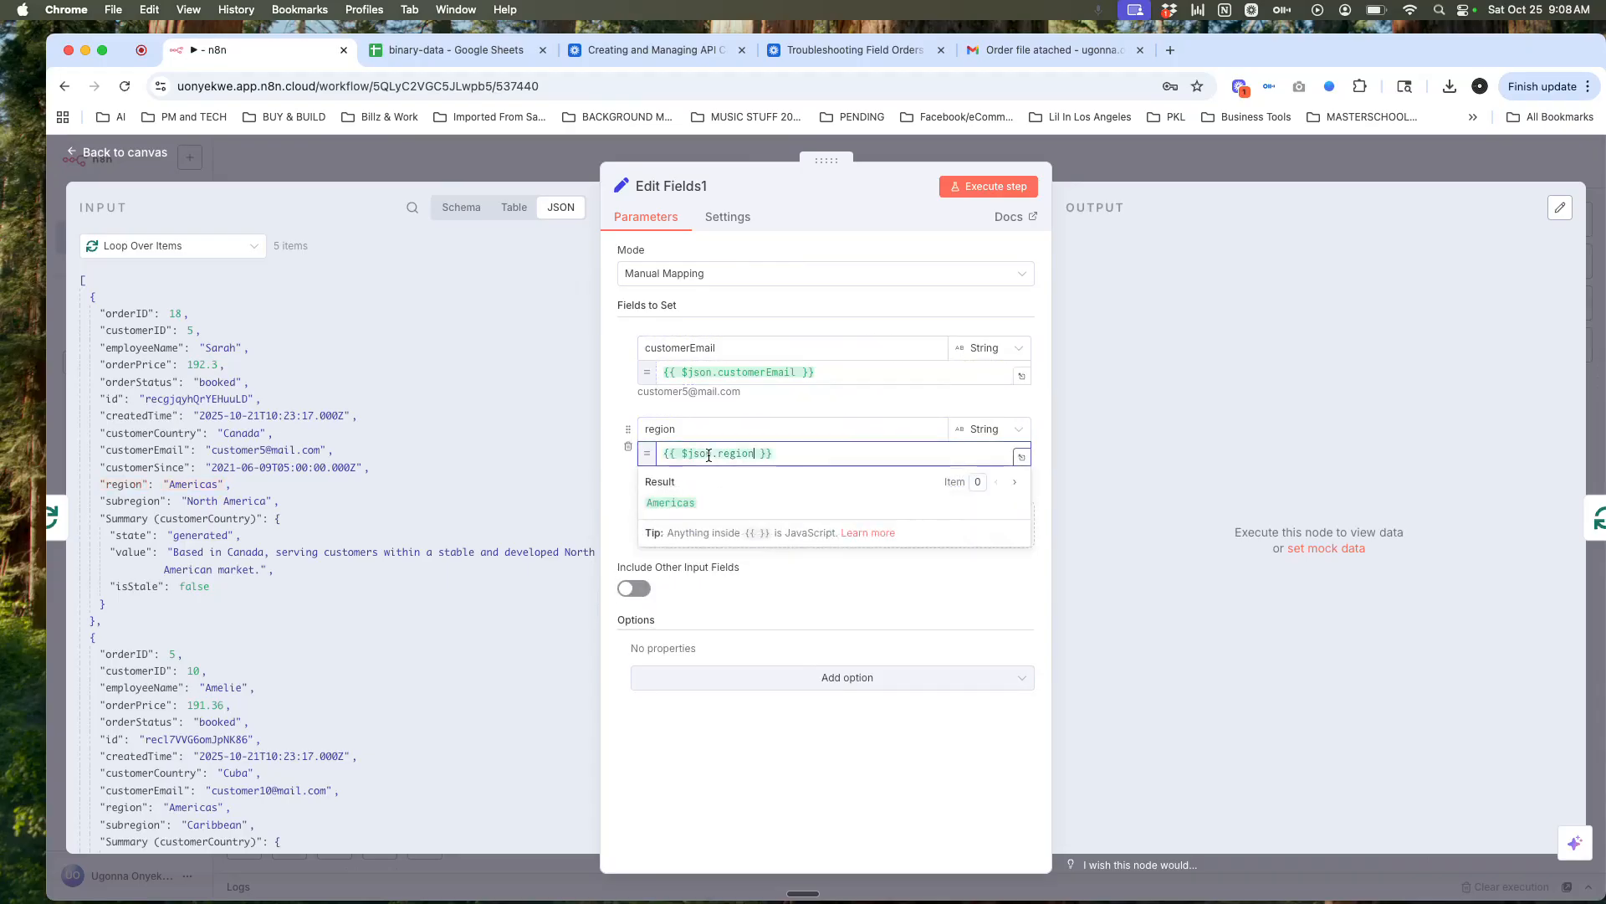
left_click(610, 505)
Step: Add customerSince and orderPrice fields mapped from the input, orderPrice previewing 192.3
left_click(789, 529)
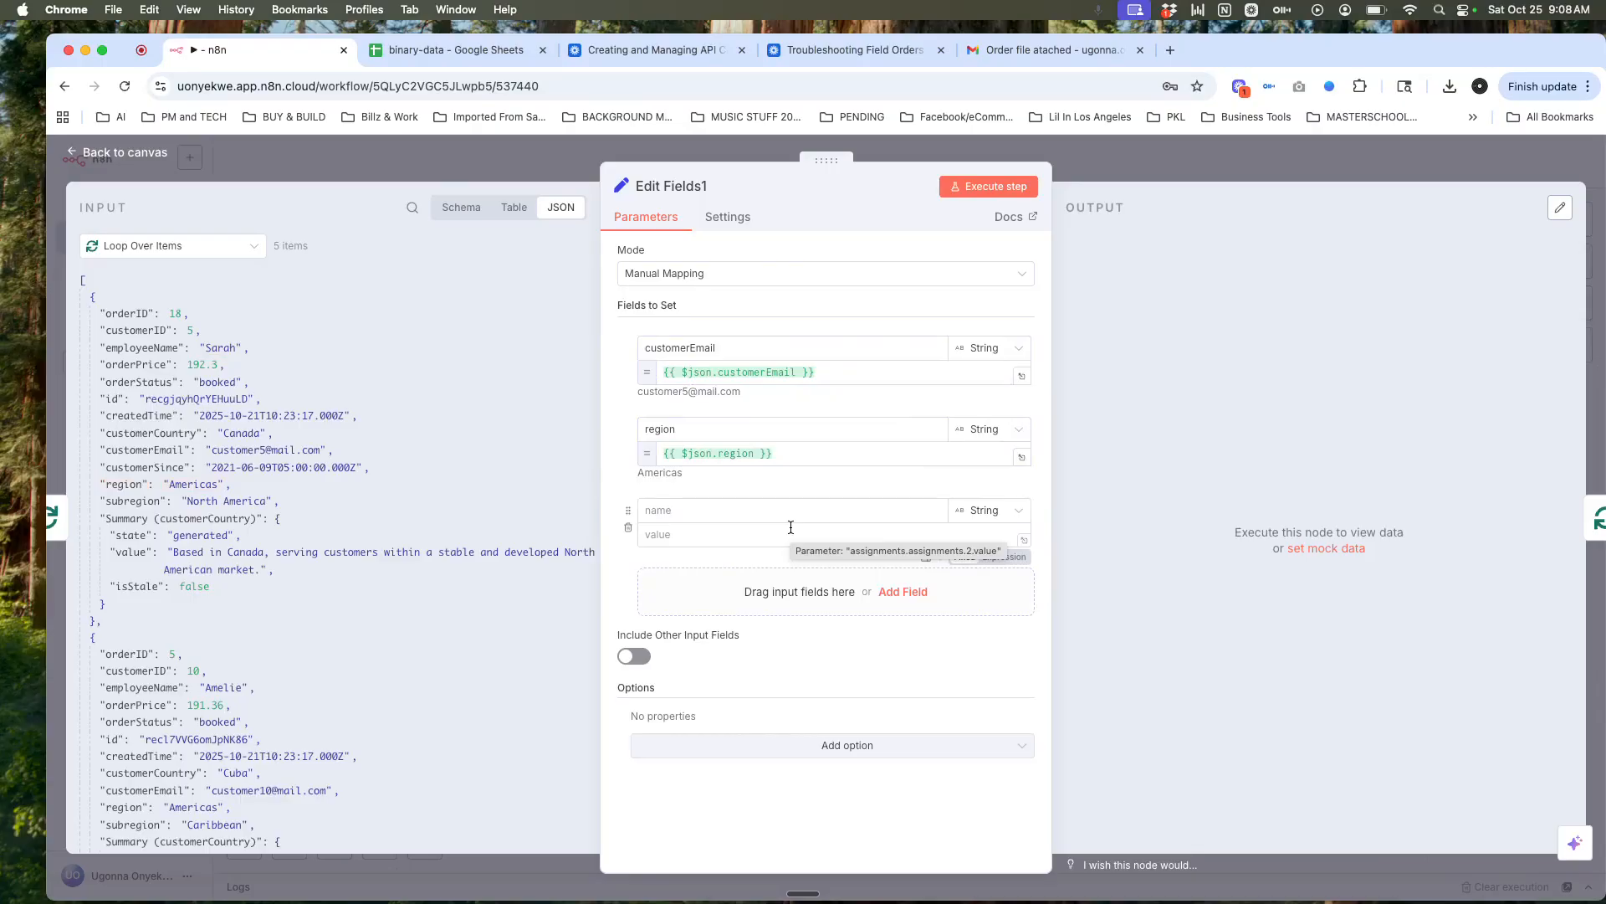
left_click_drag(156, 469, 674, 512)
left_click_drag(200, 466, 680, 528)
left_click(614, 578)
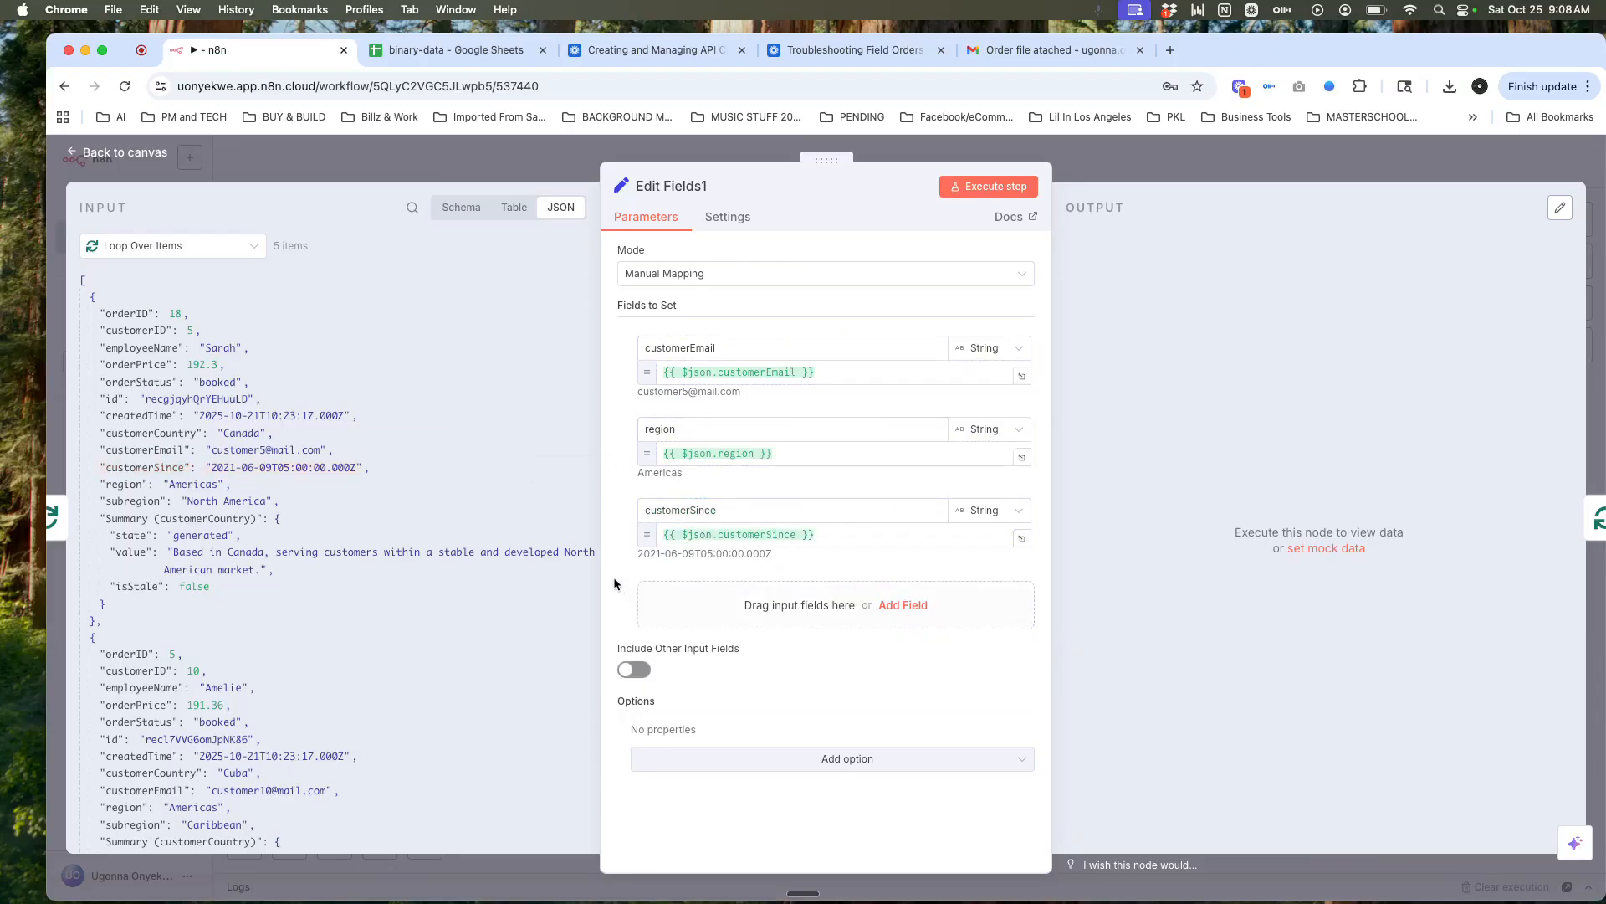
left_click(852, 605)
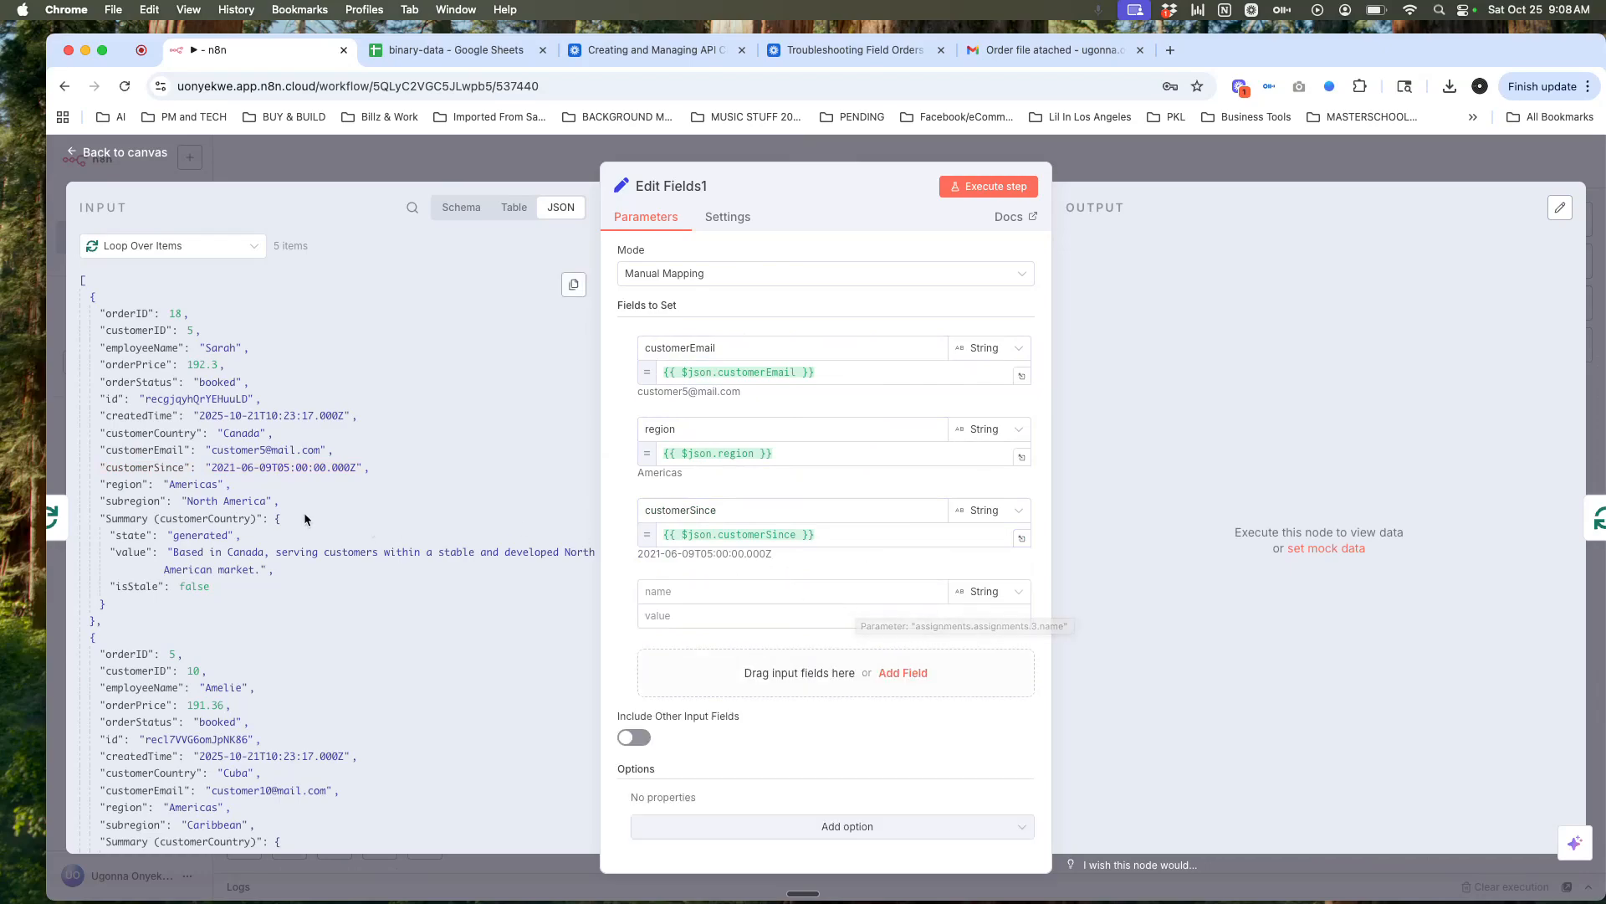
left_click_drag(134, 364, 716, 589)
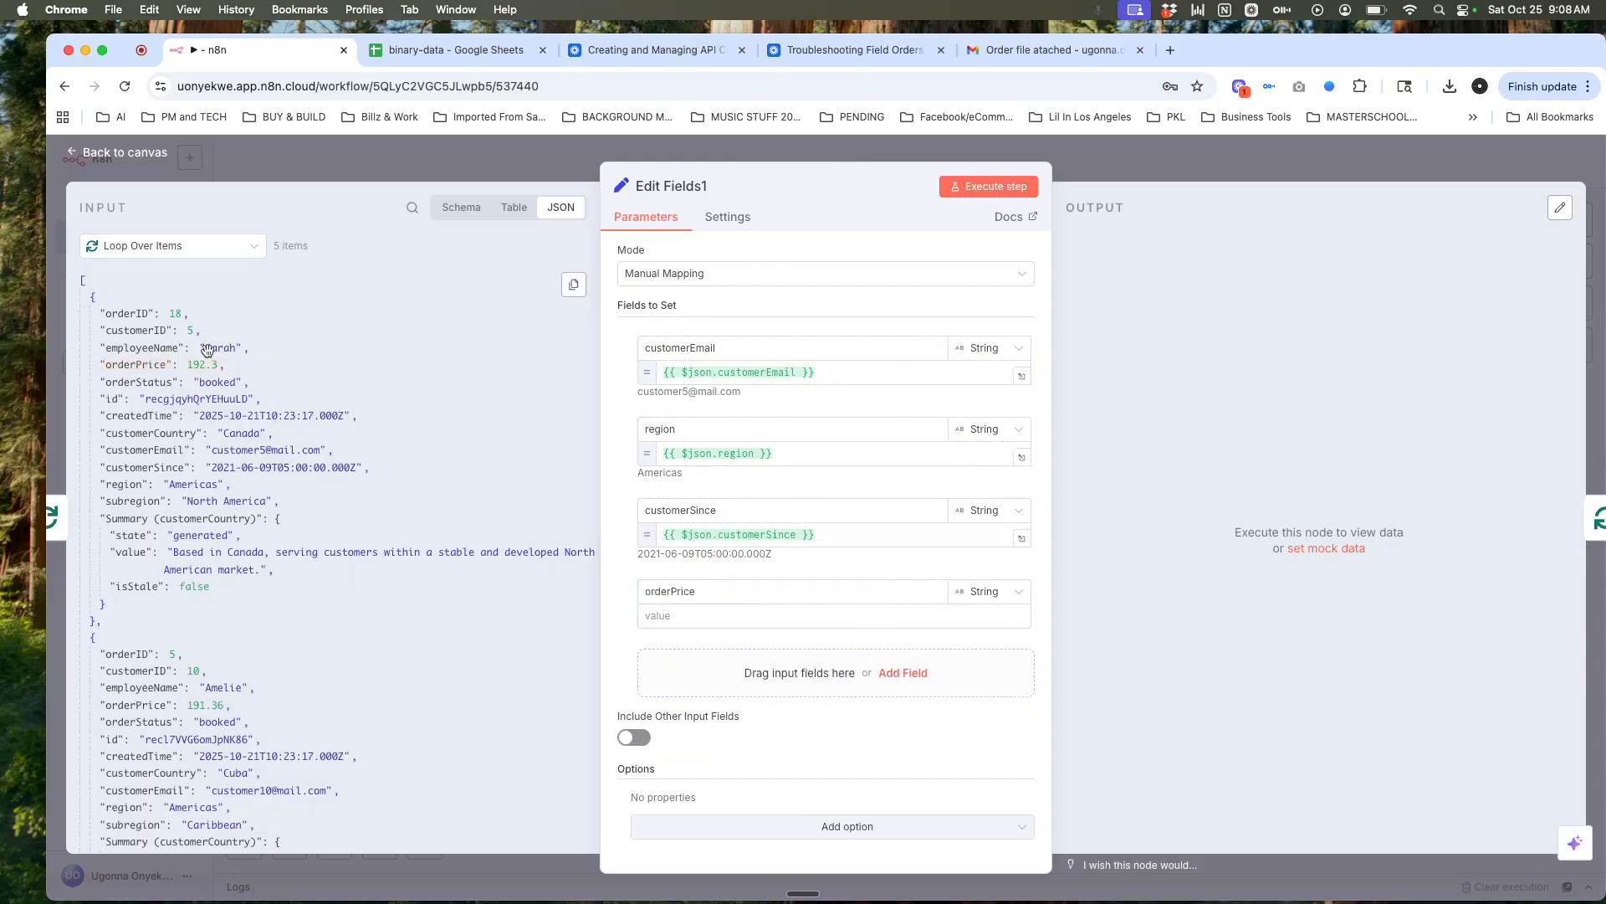
left_click_drag(159, 368, 696, 623)
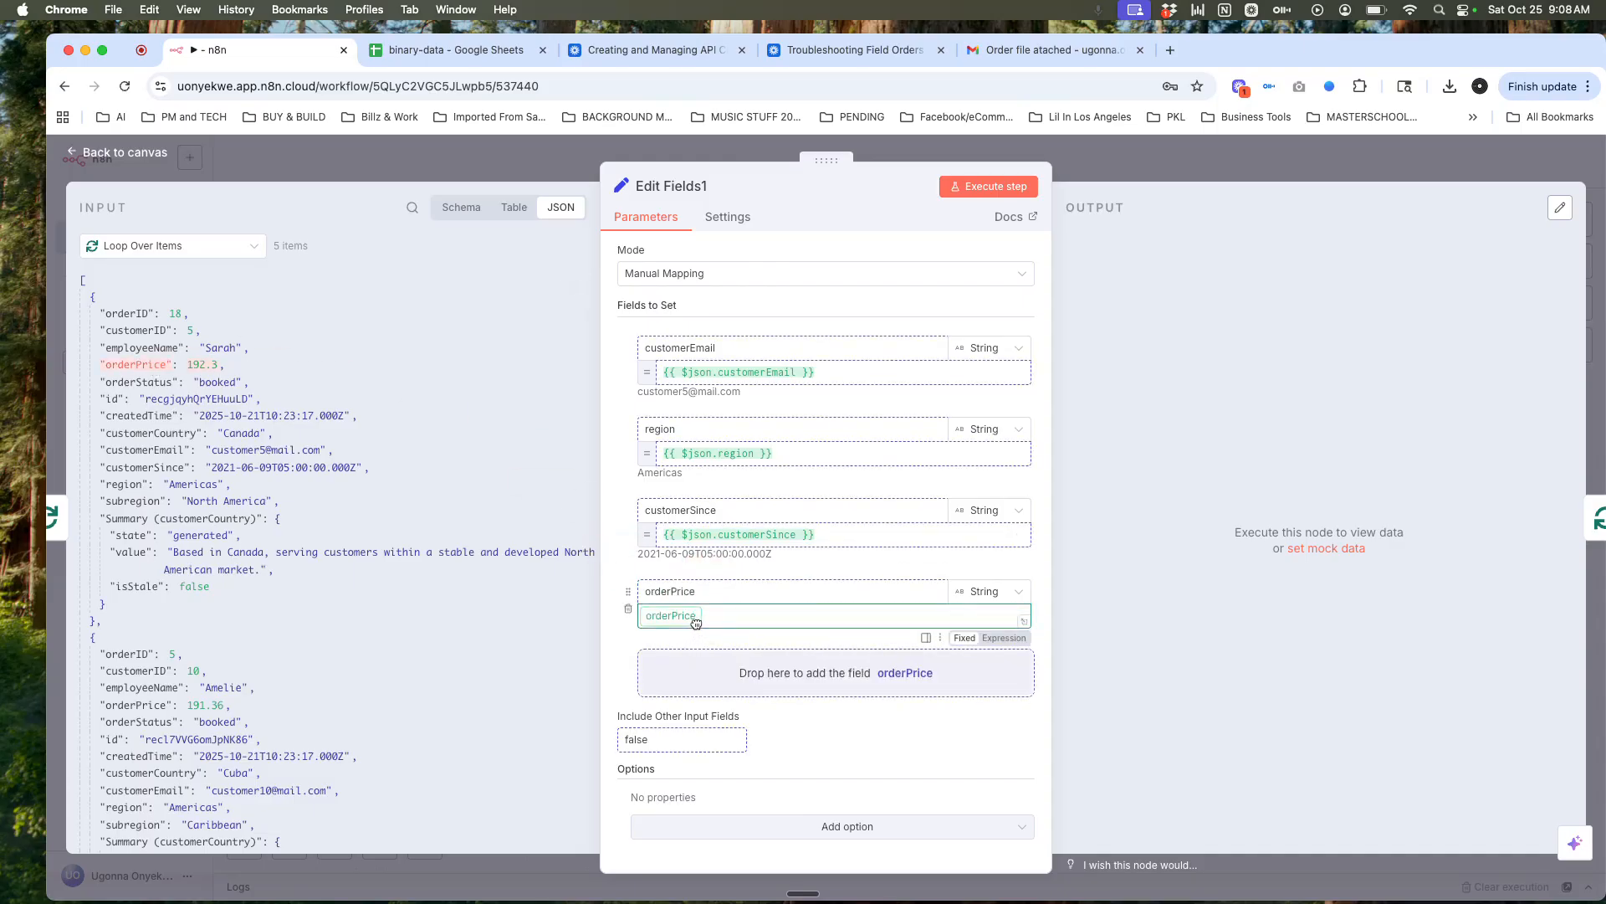
left_click(1086, 652)
scroll(1009, 671, "down", 1)
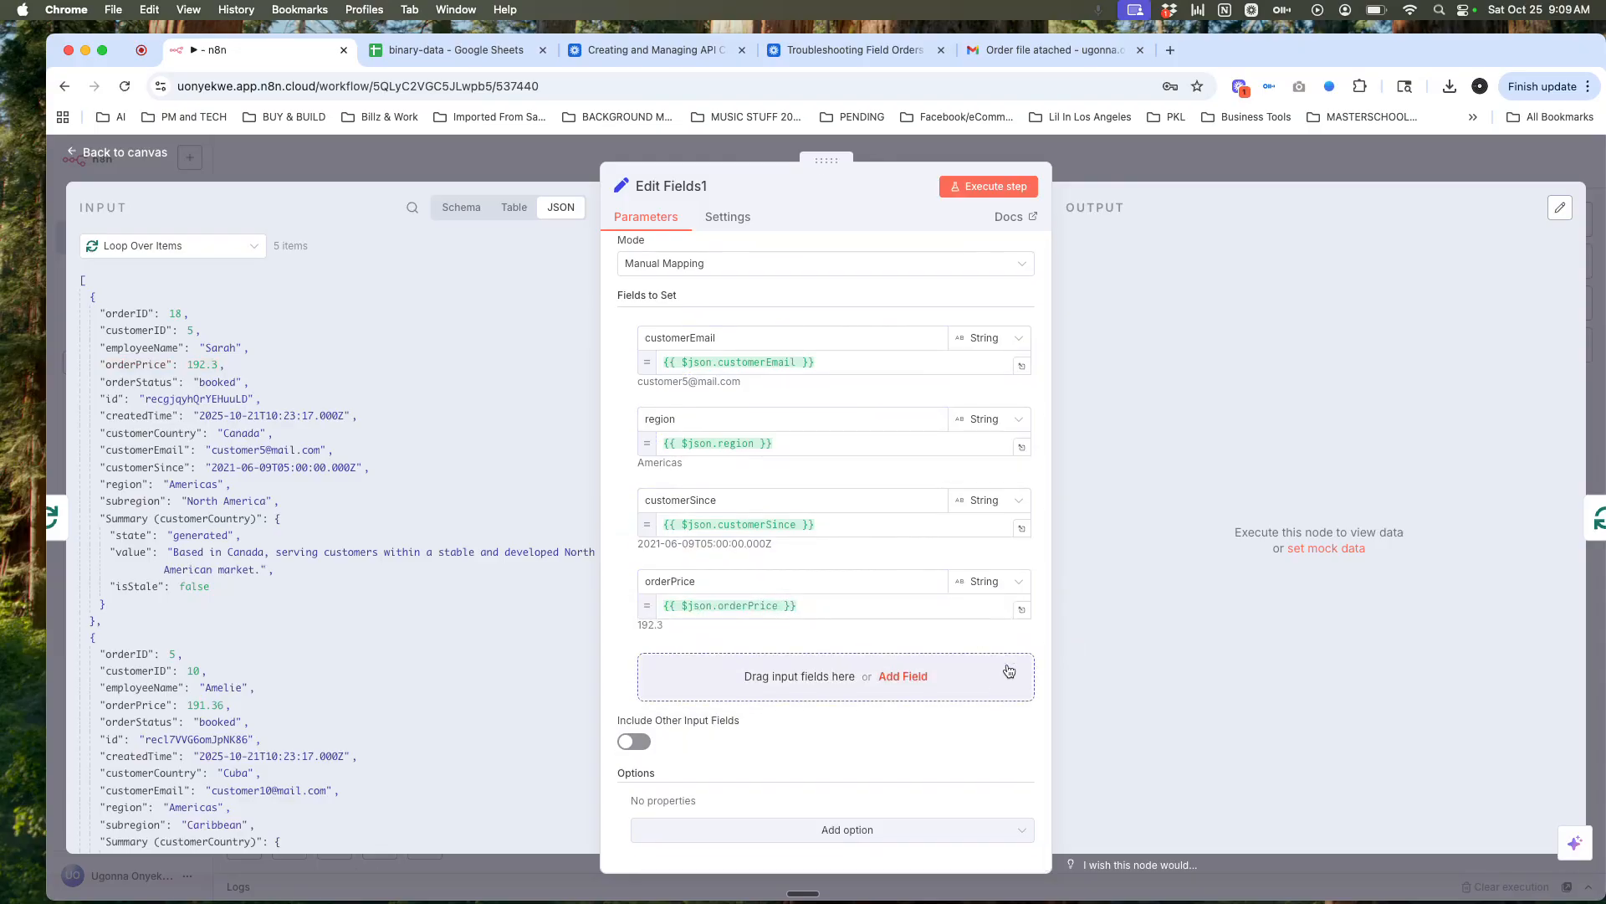
scroll(1008, 671, "up", 1)
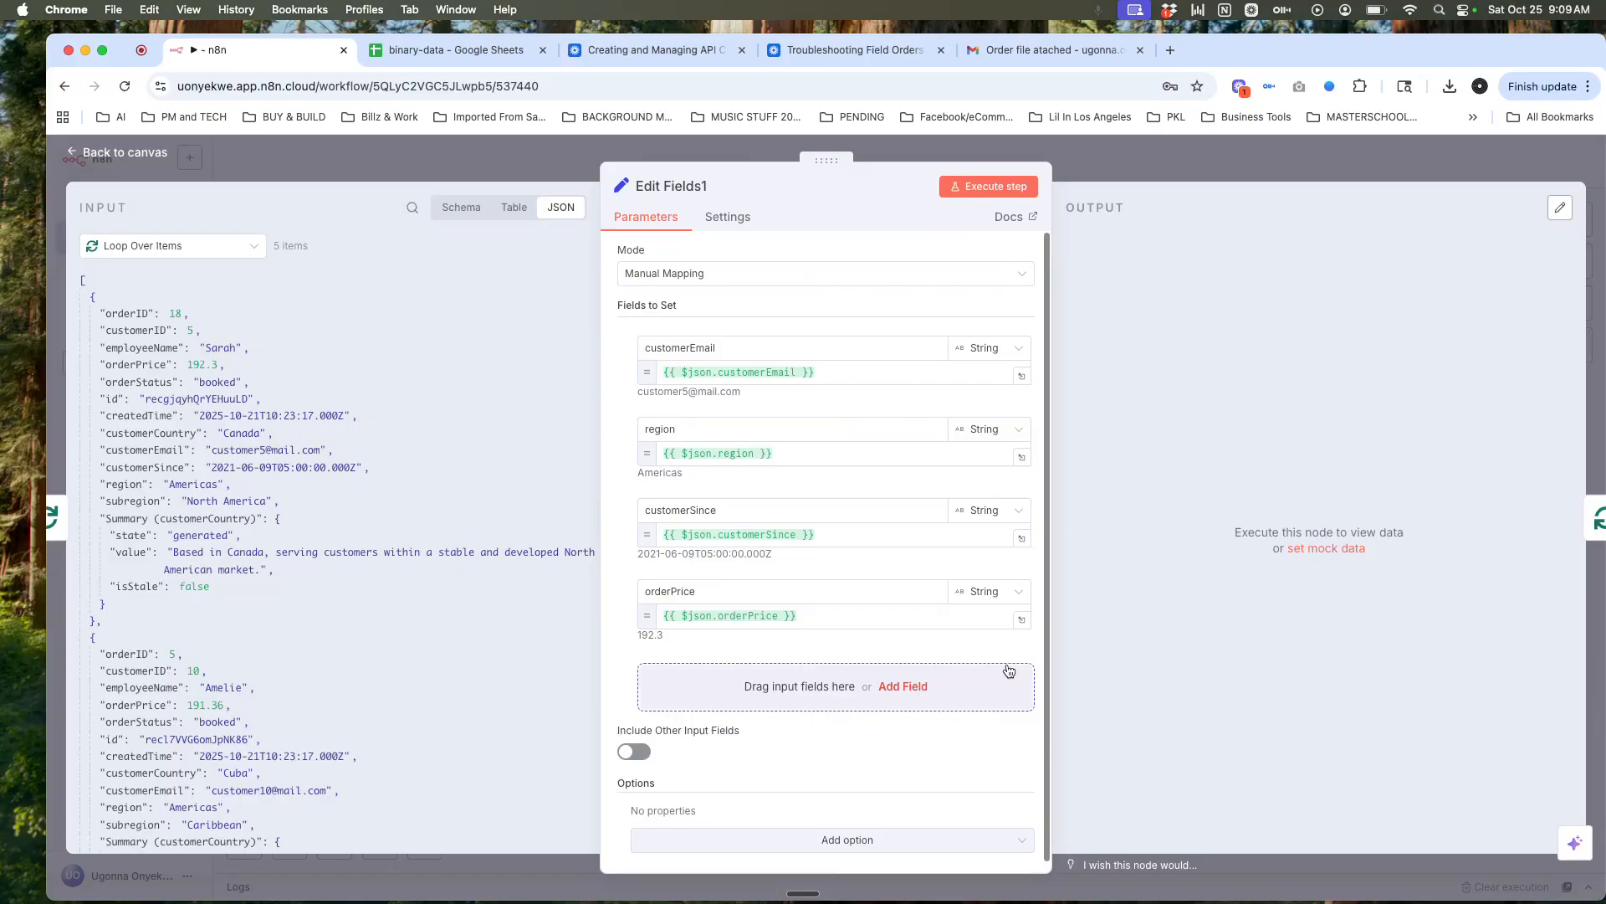
Step: Execute Edit Fields1, review its 5 output items with four fields, and return to the canvas
left_click(989, 191)
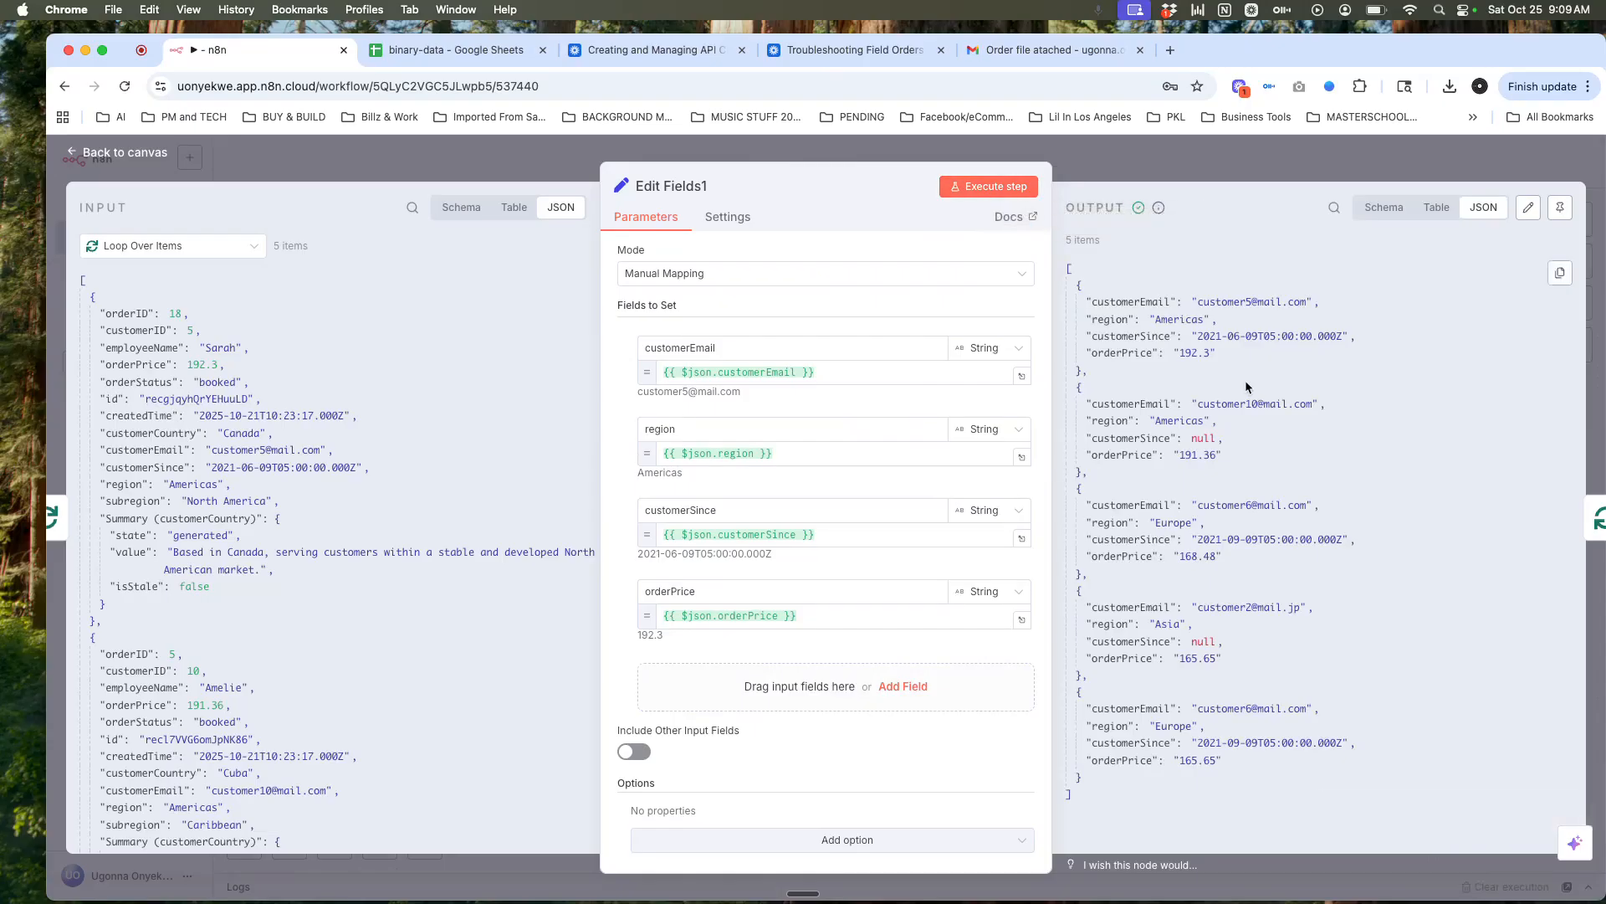
scroll(1265, 401, "down", 1)
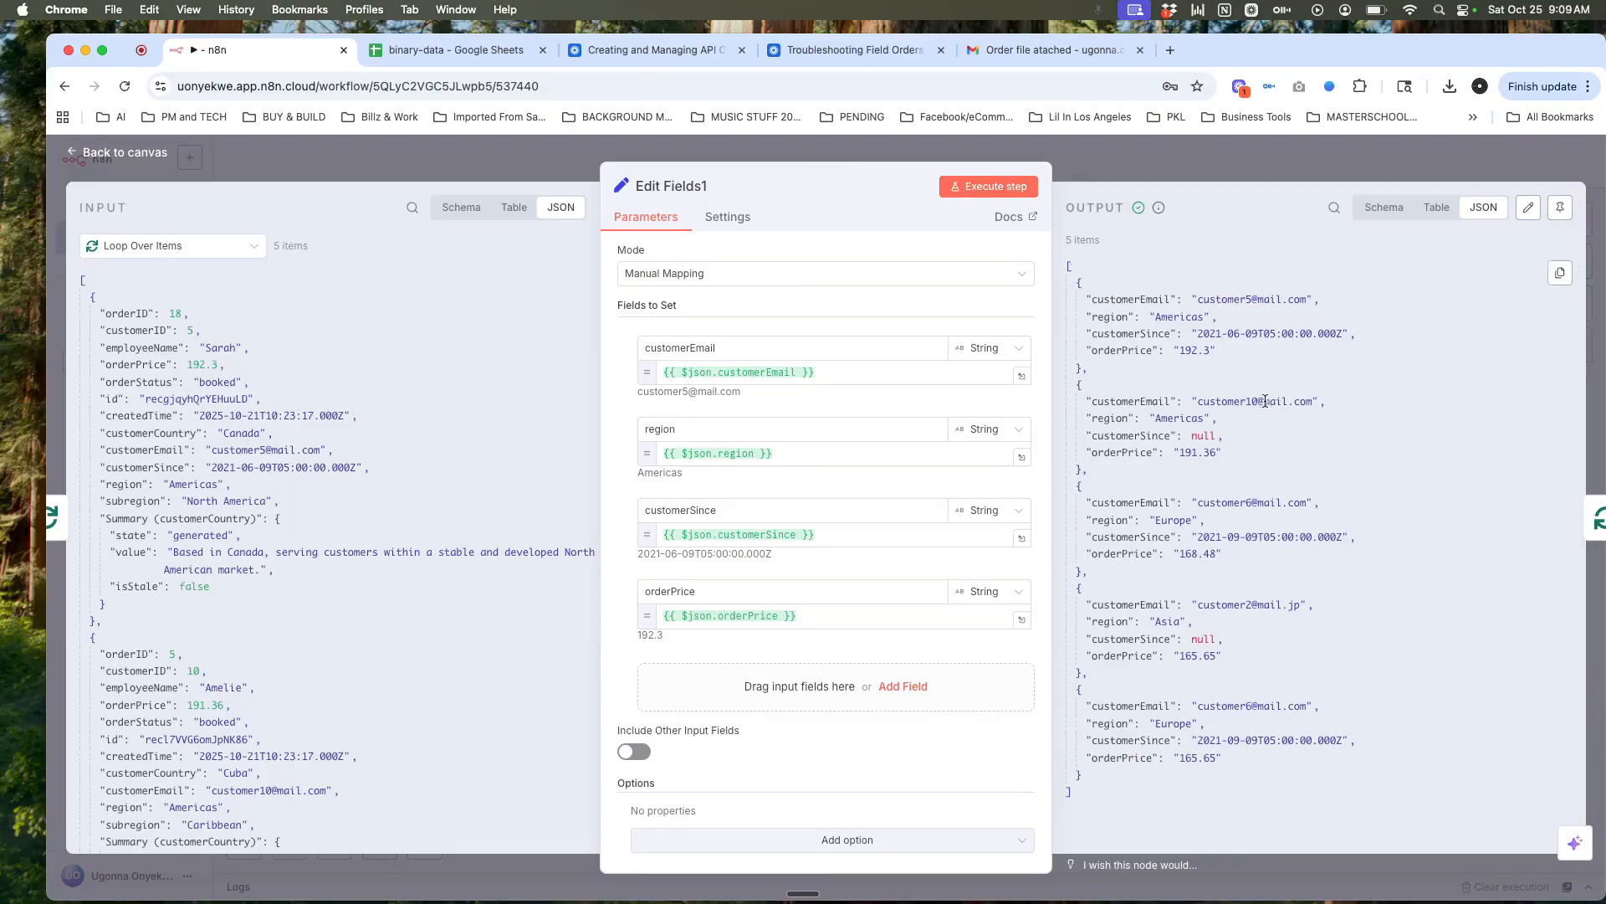
scroll(1265, 401, "up", 1)
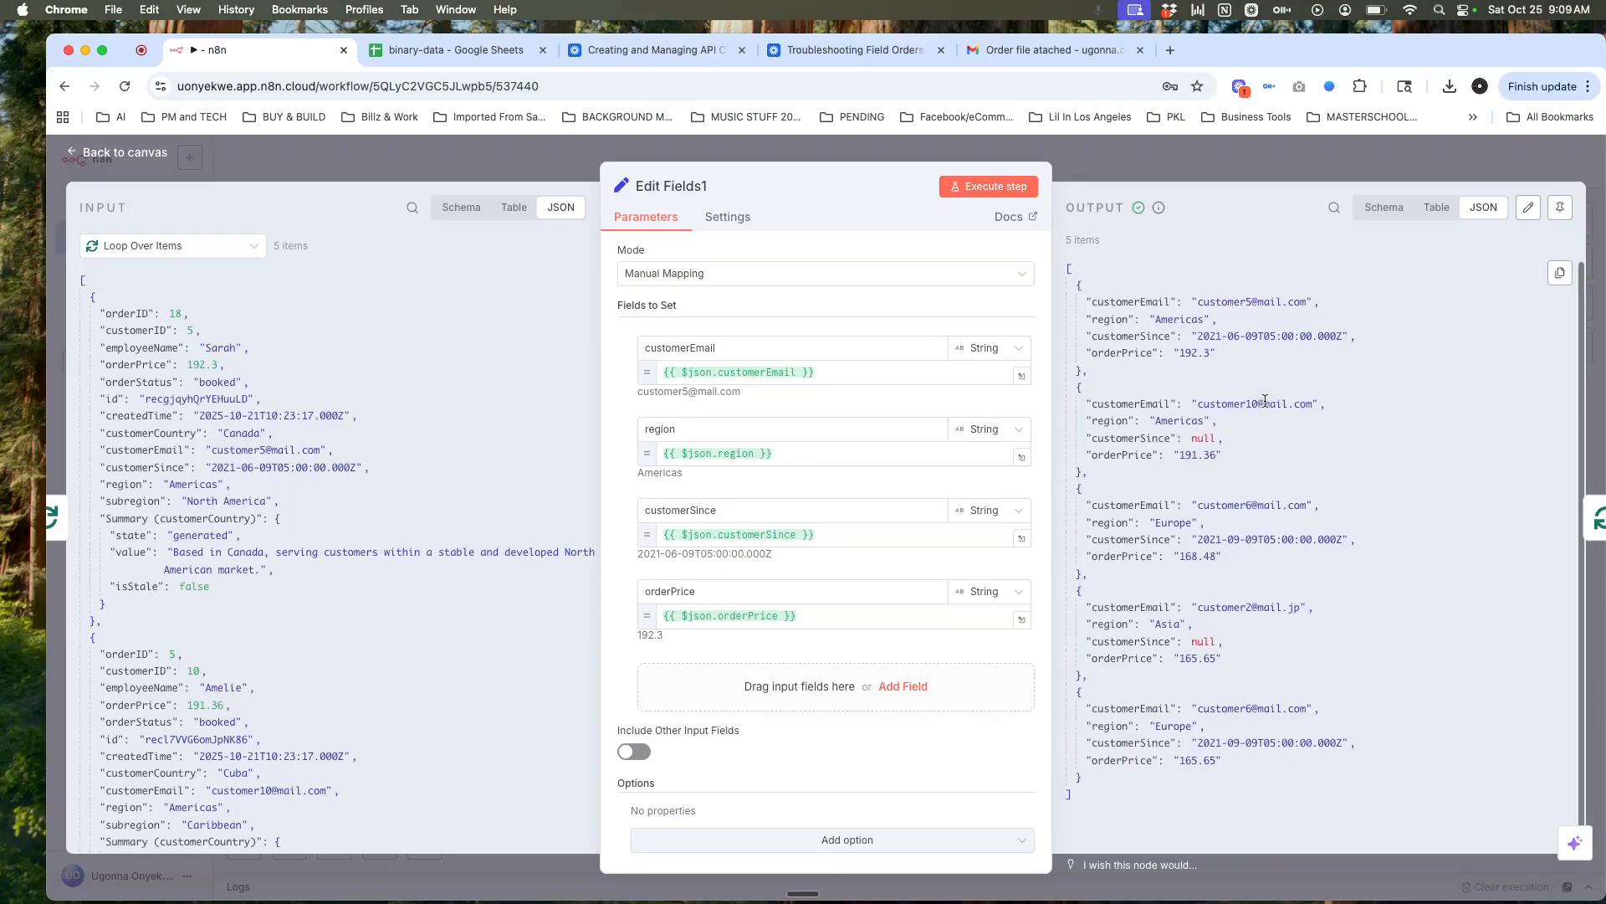
left_click(1324, 176)
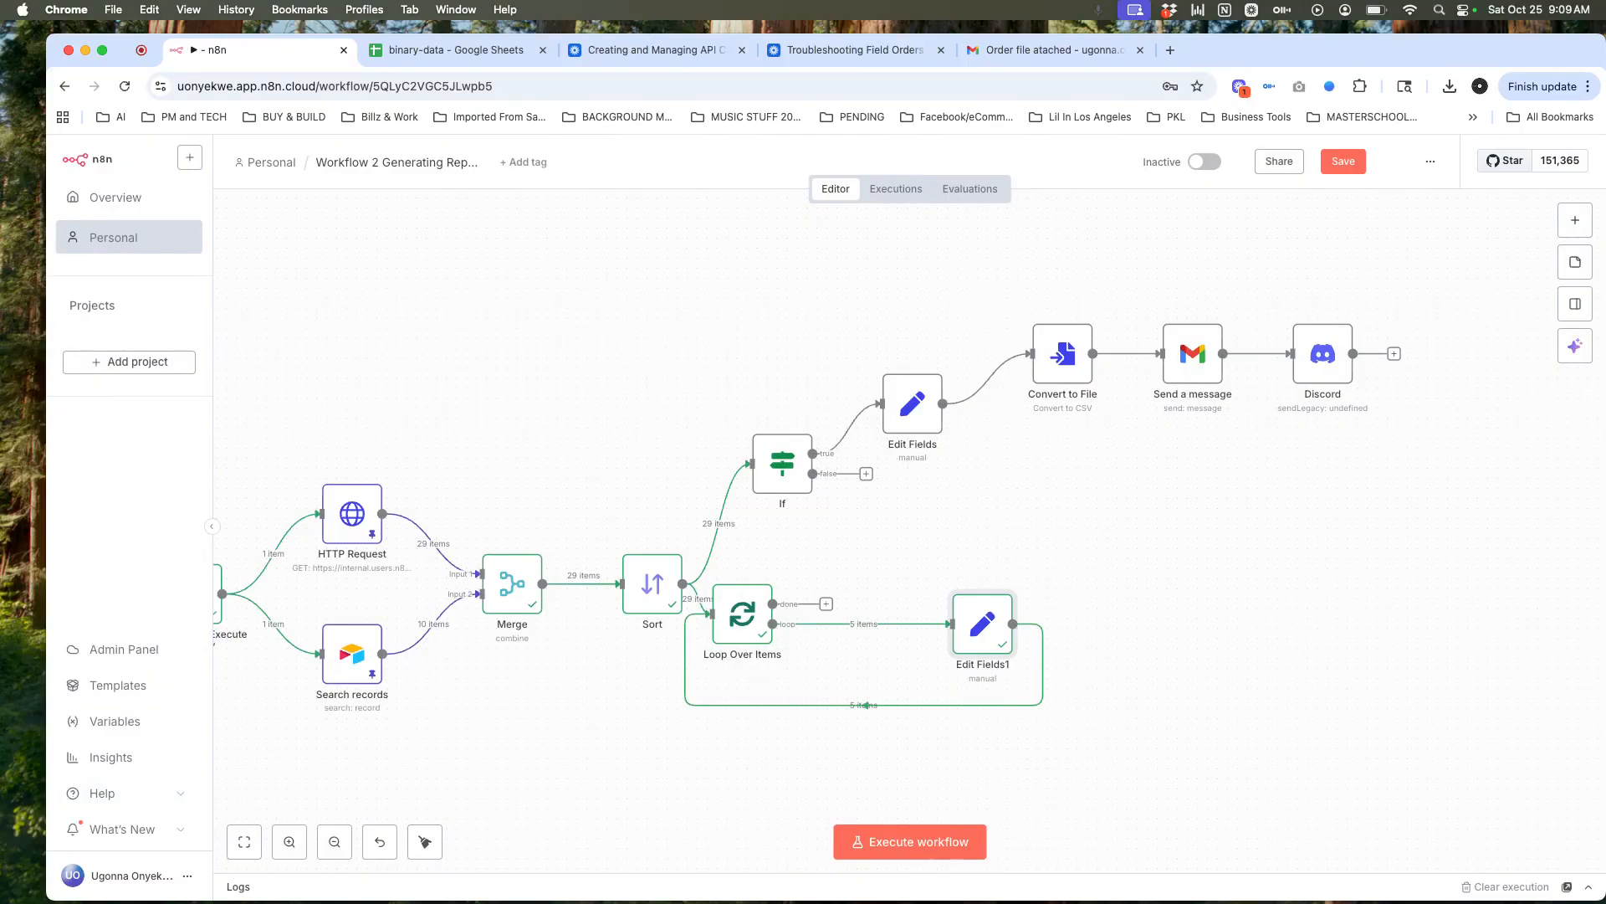
Step: Insert a Date & Time node on the loop-back connection set to Format a Date
double_click(968, 626)
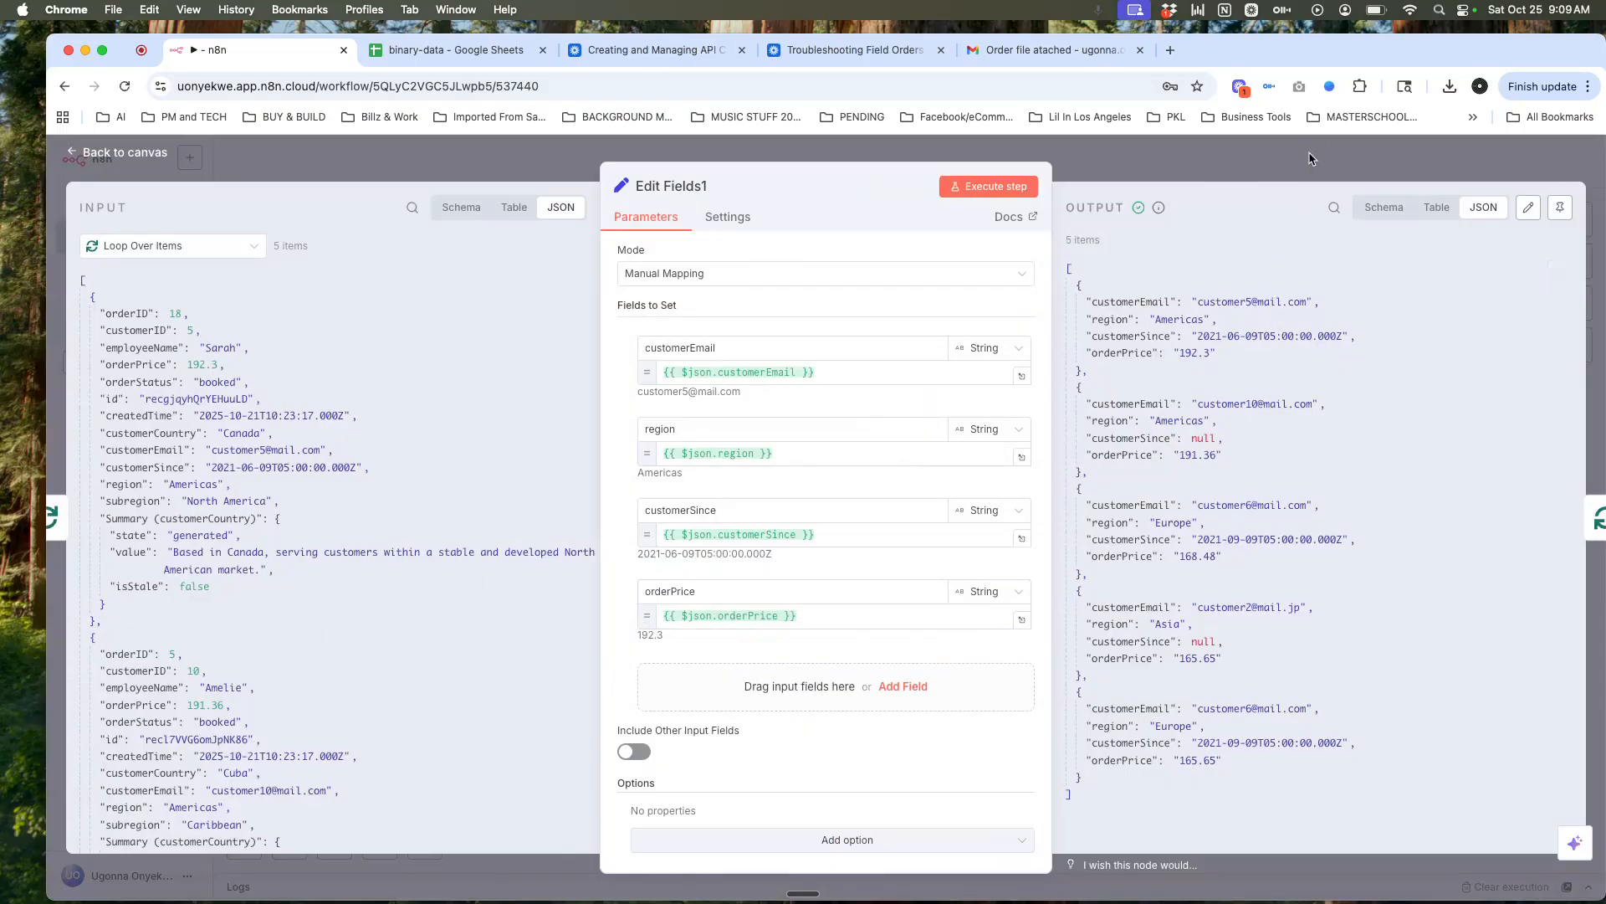
key("Escape")
left_click(852, 705)
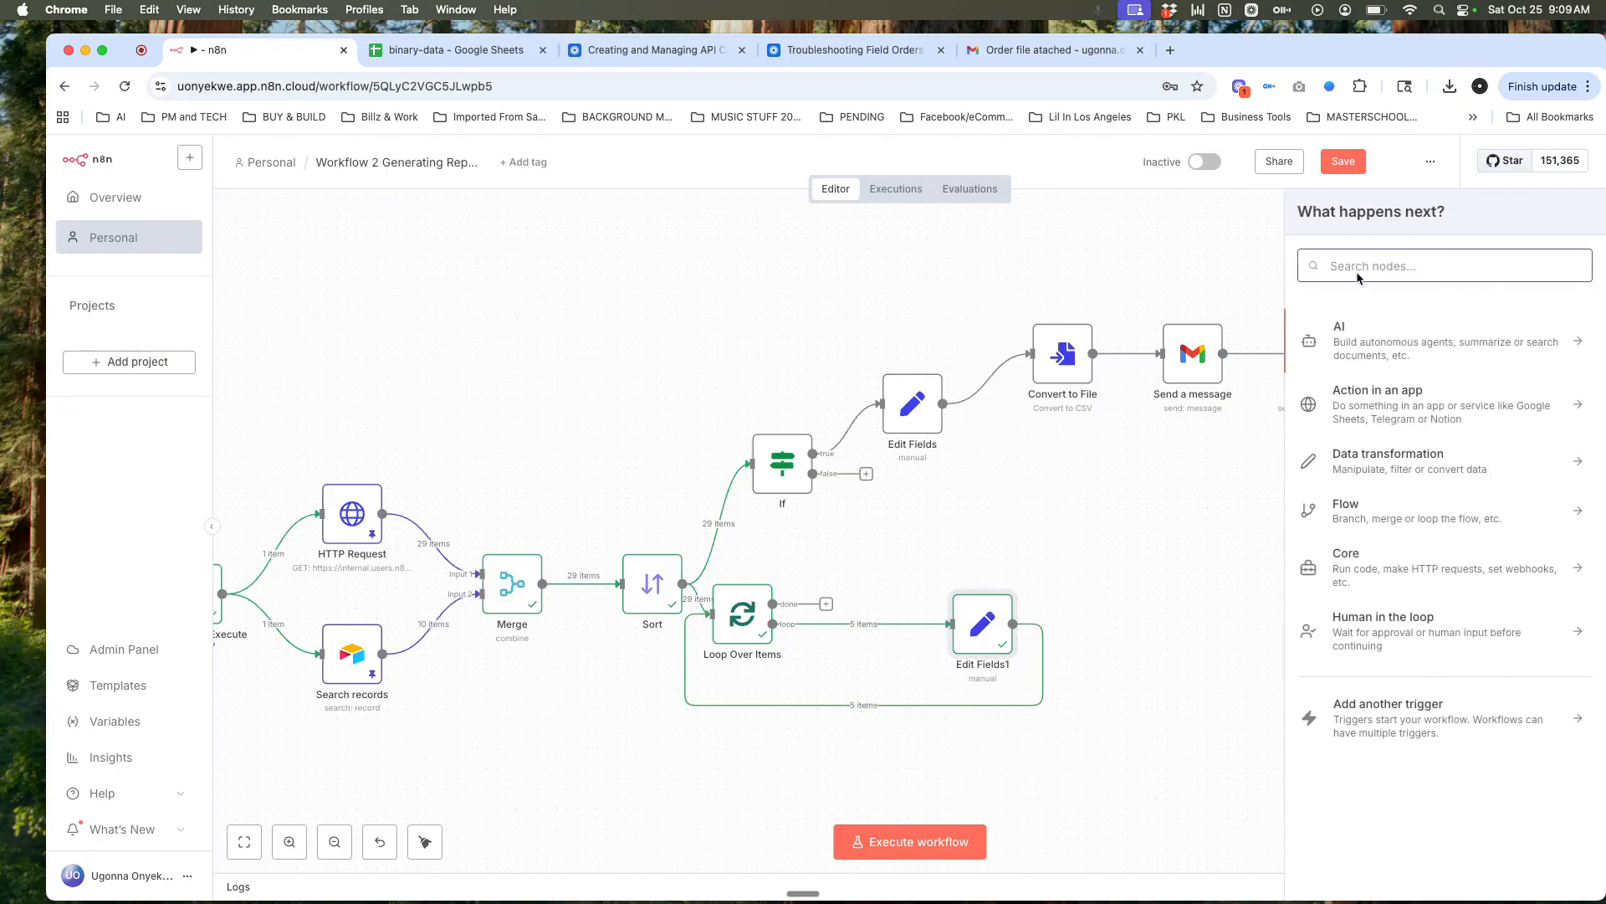
type("date")
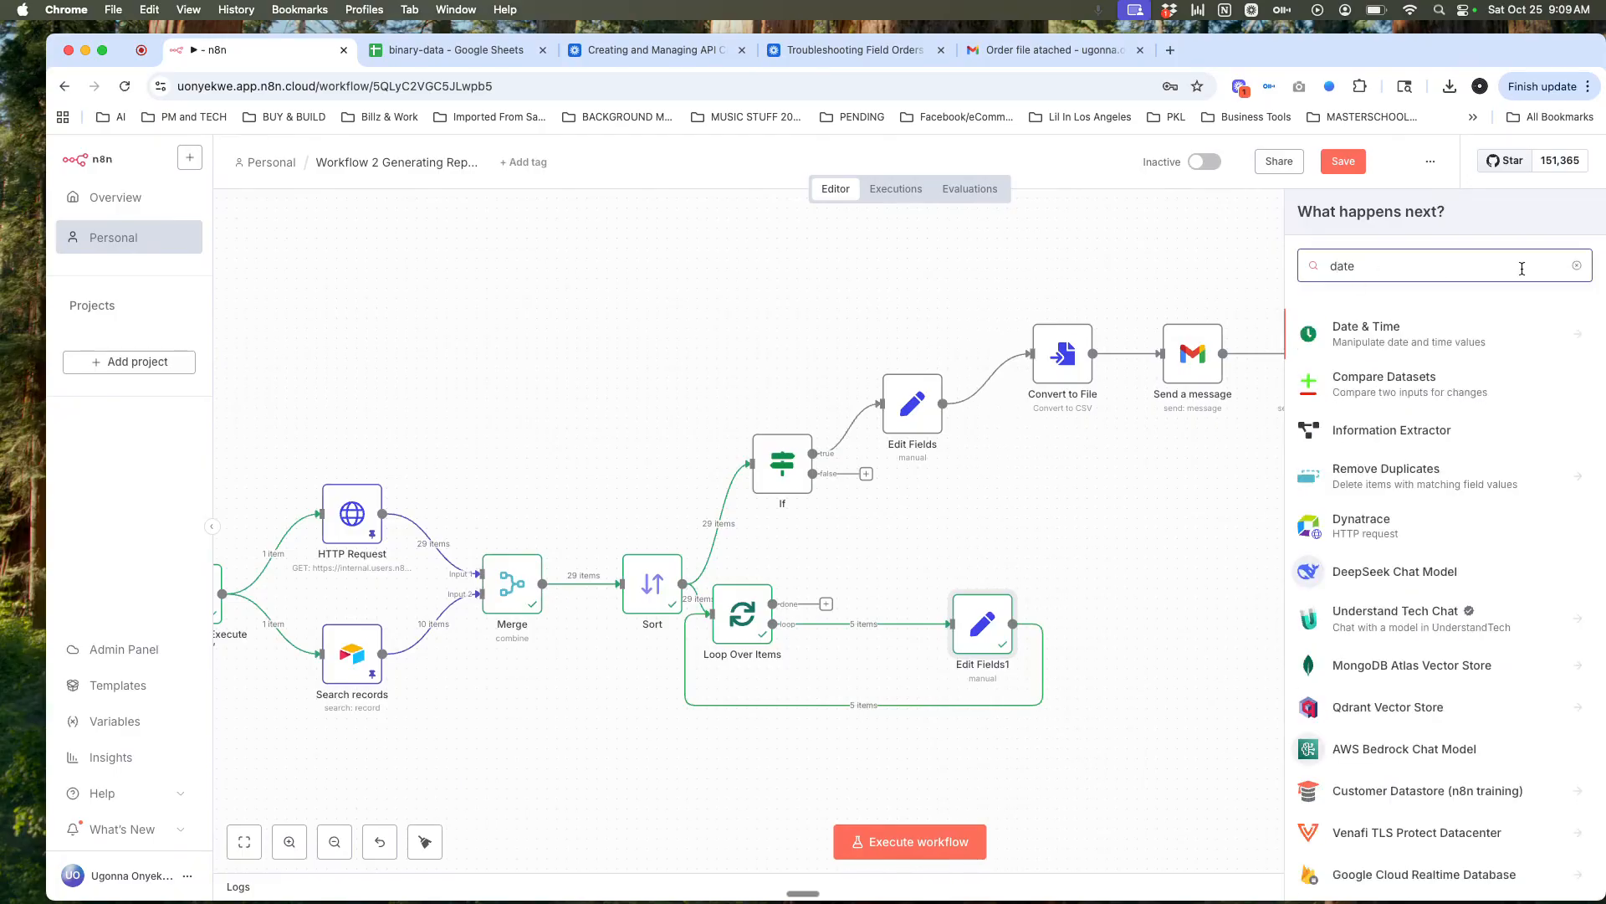
left_click(1490, 340)
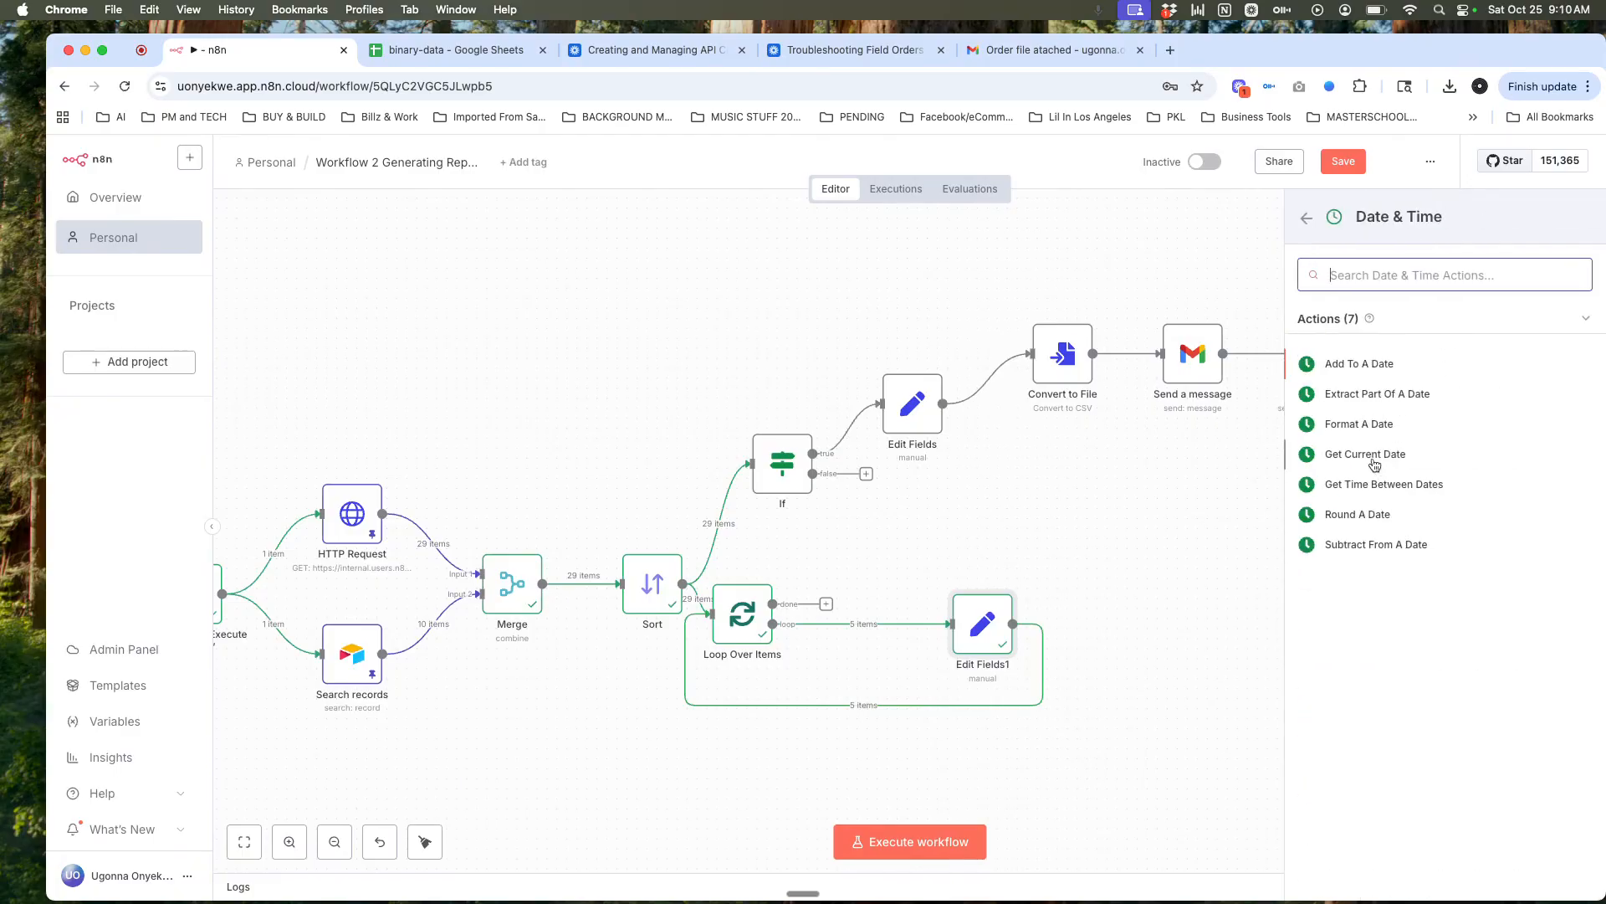
left_click(1362, 425)
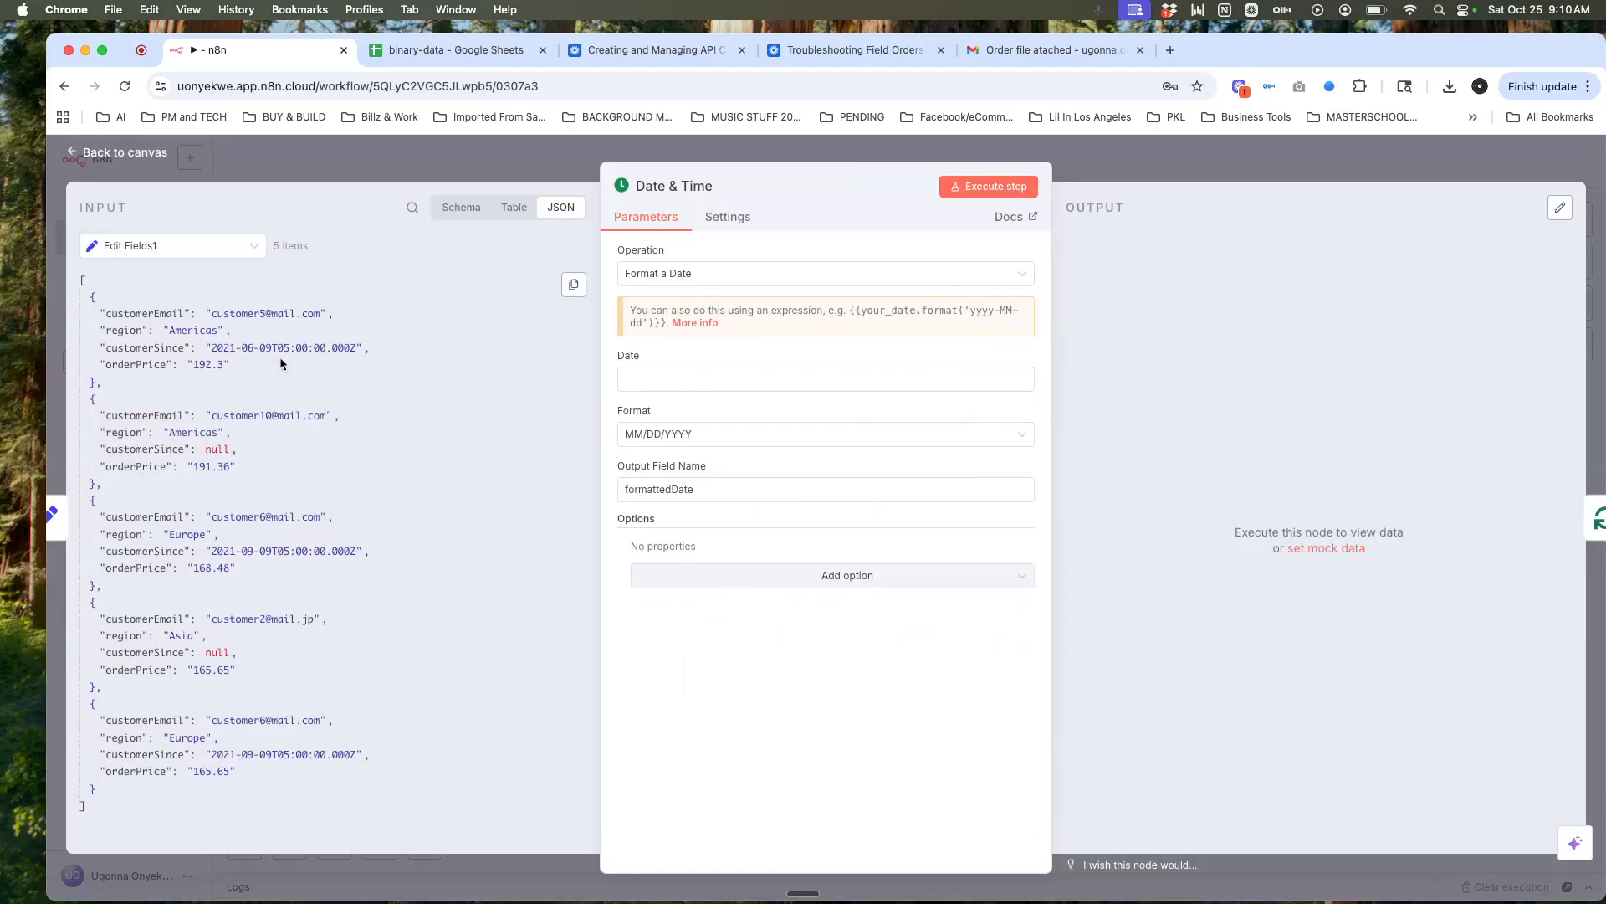
left_click(827, 277)
left_click(826, 278)
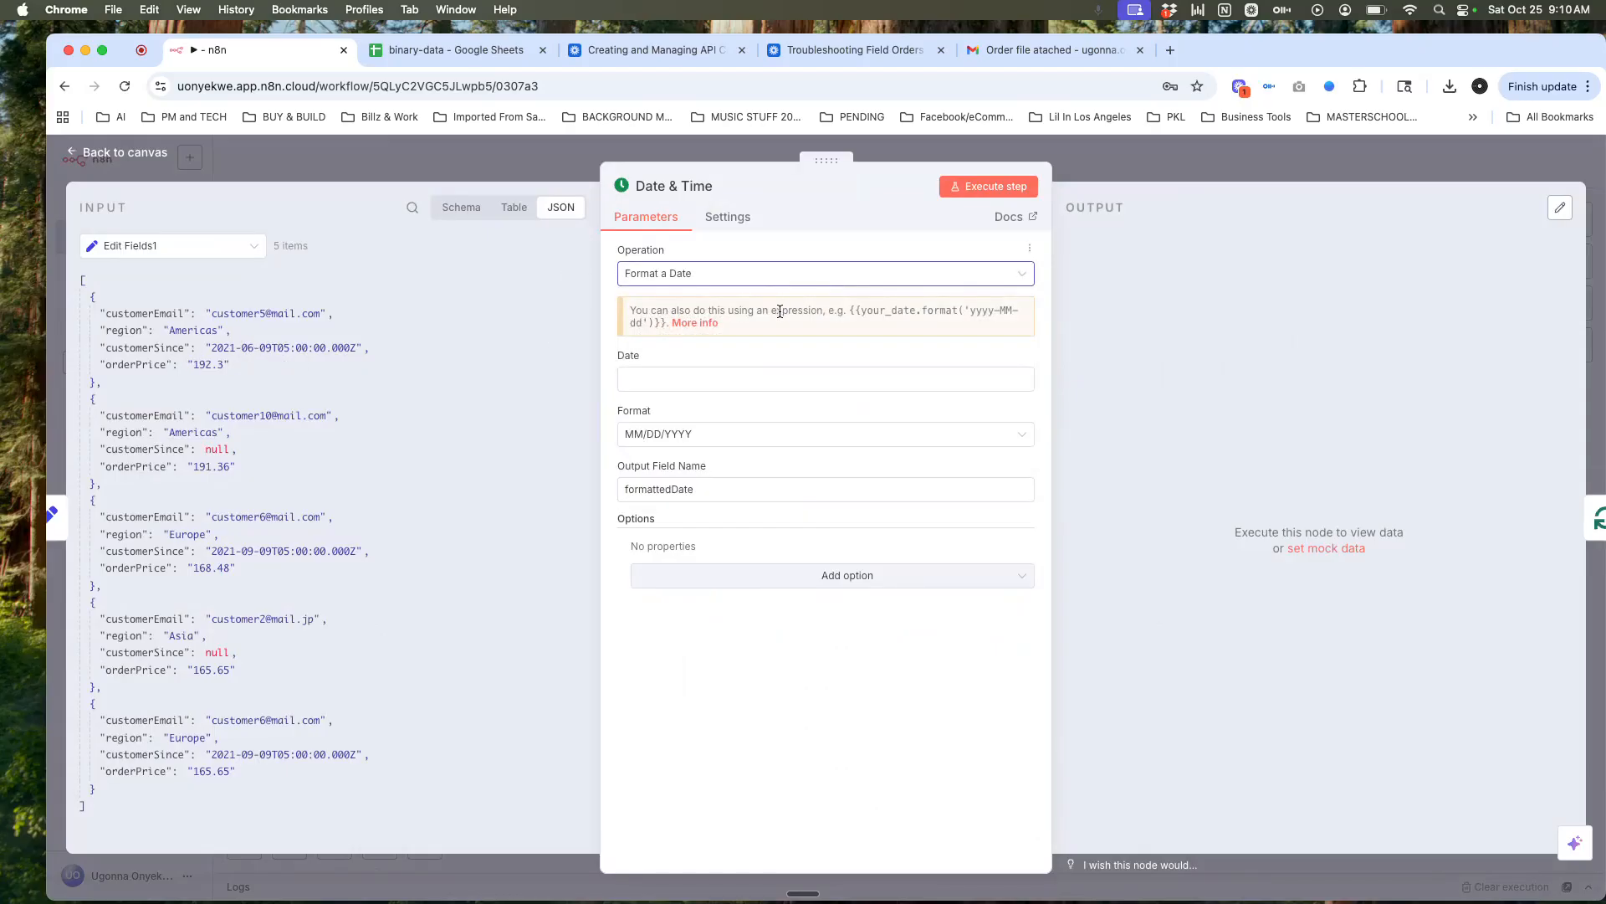
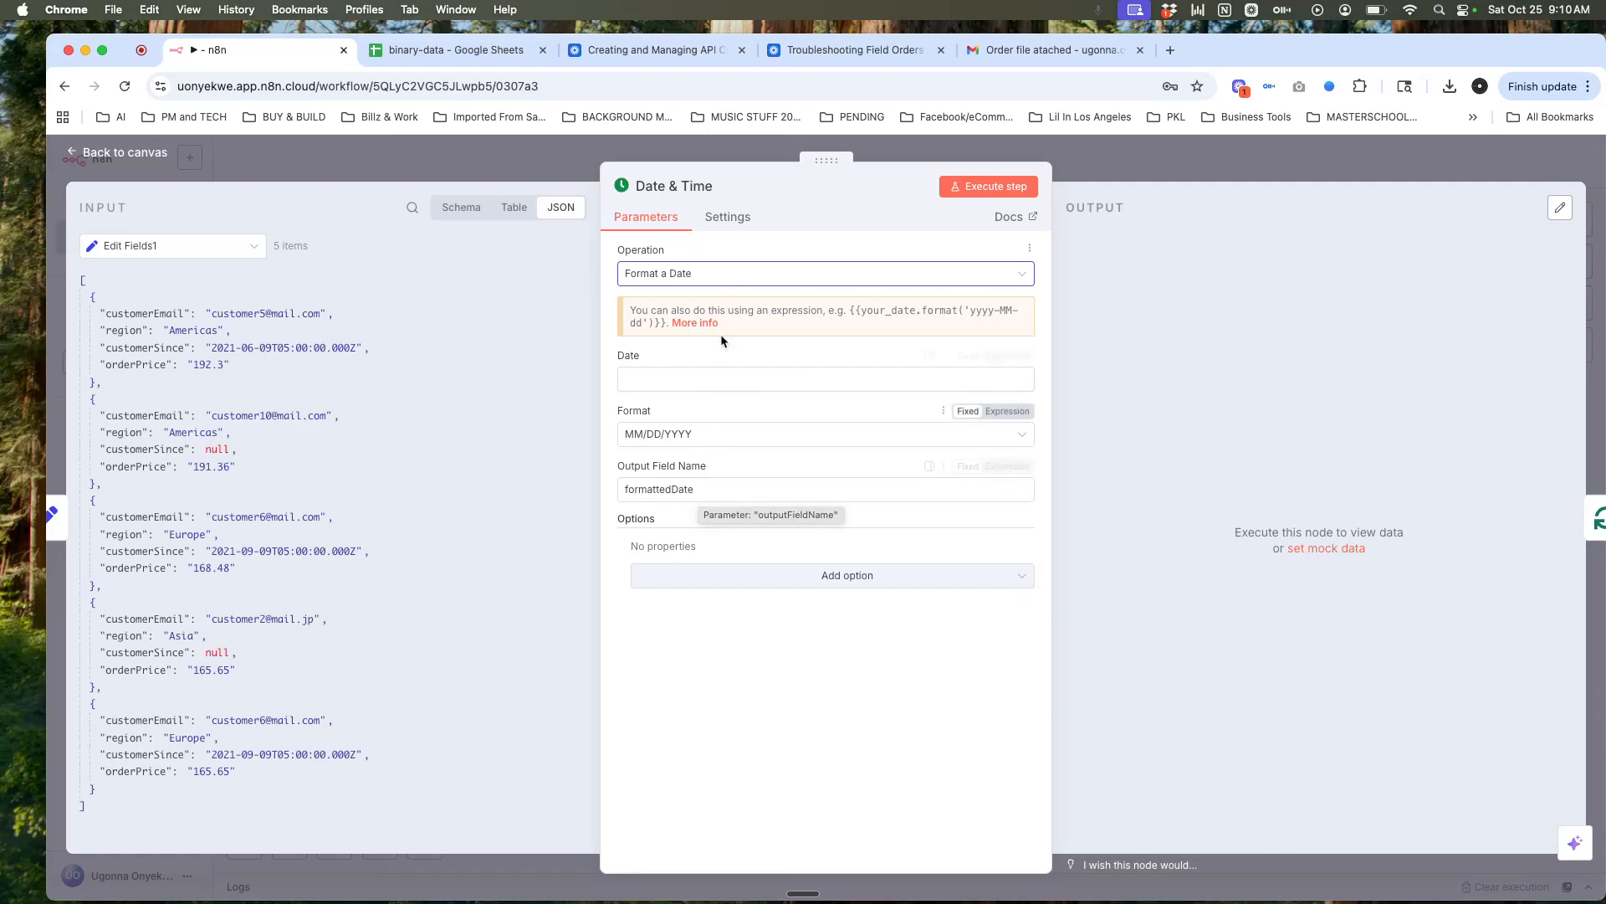
Step: Keep Format a Date, choose the MM/DD/YYYY output format, and add the Include Input Fields option
left_click(720, 276)
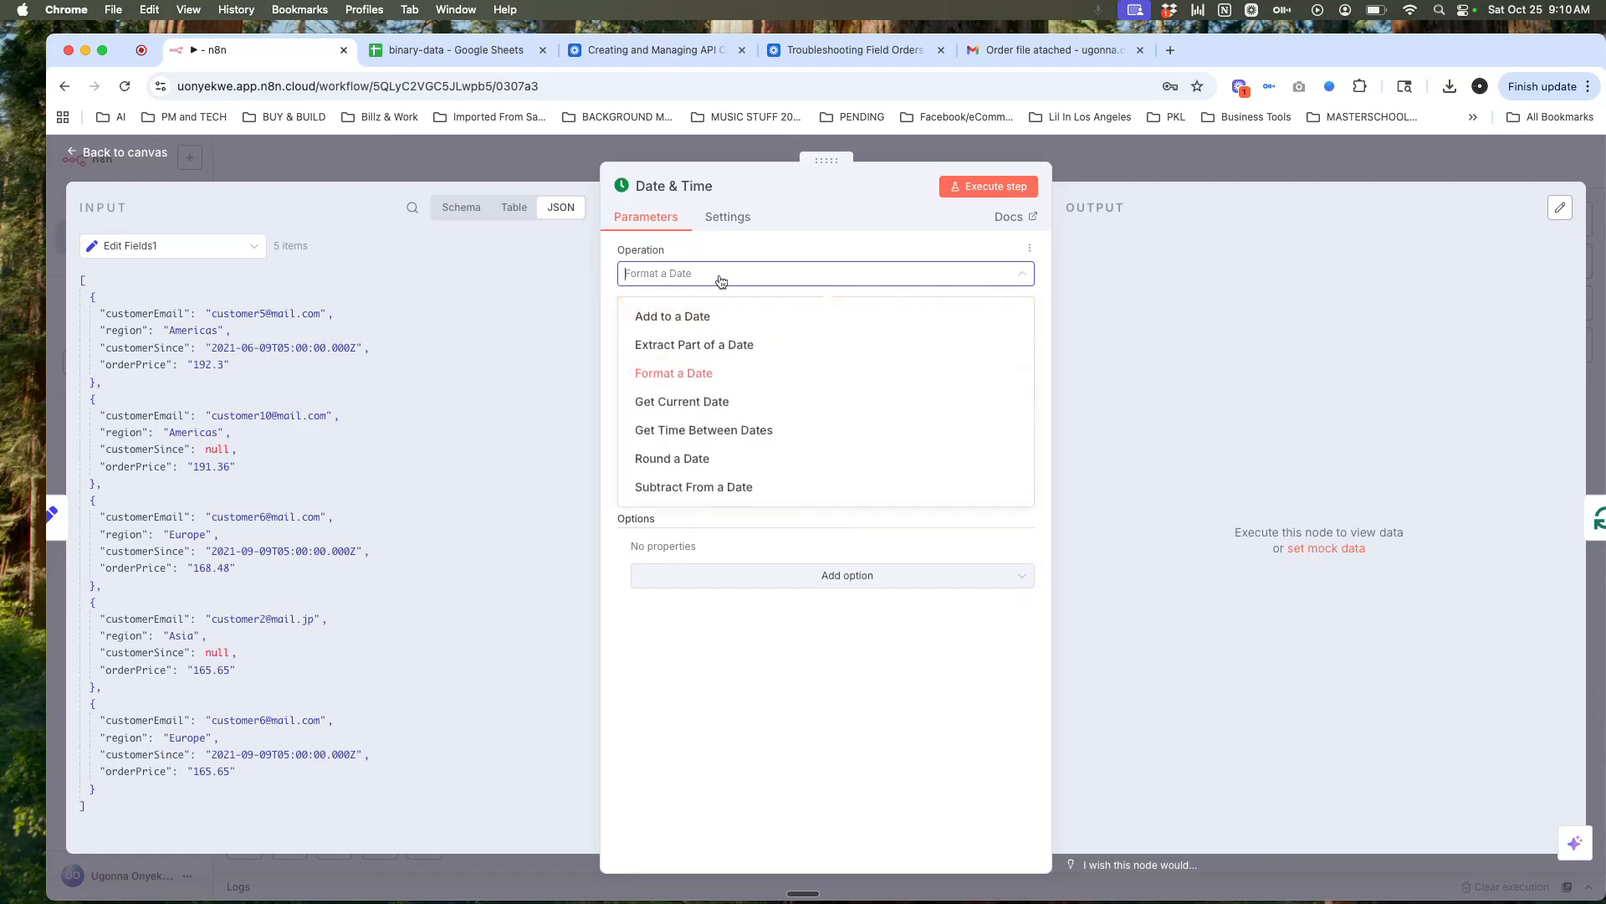
left_click(721, 277)
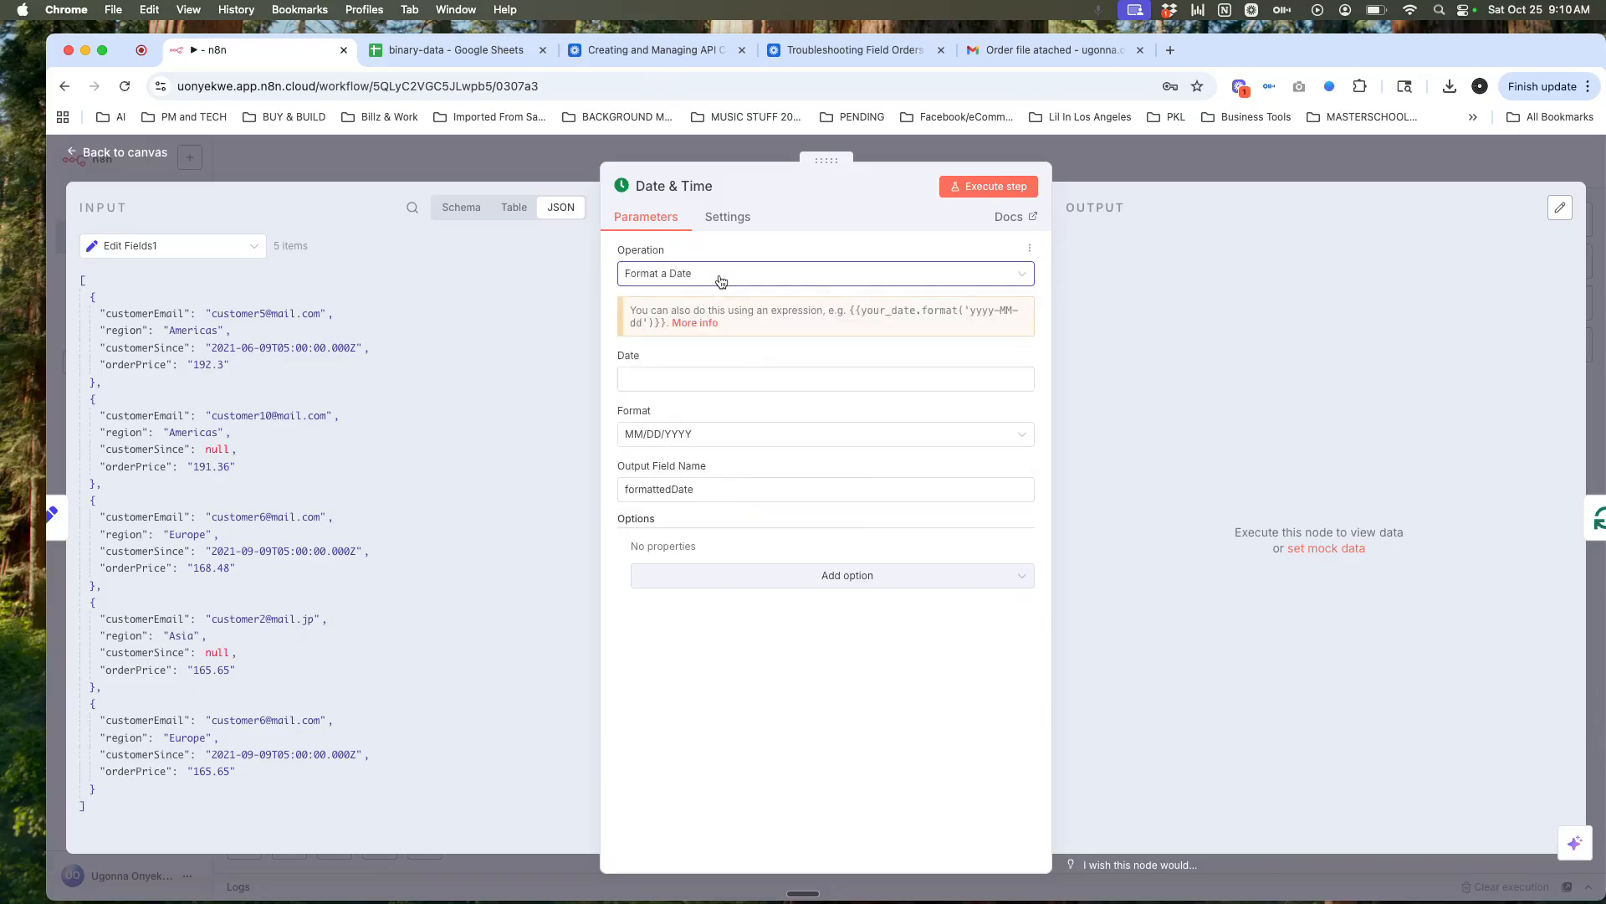
left_click(666, 376)
left_click(699, 434)
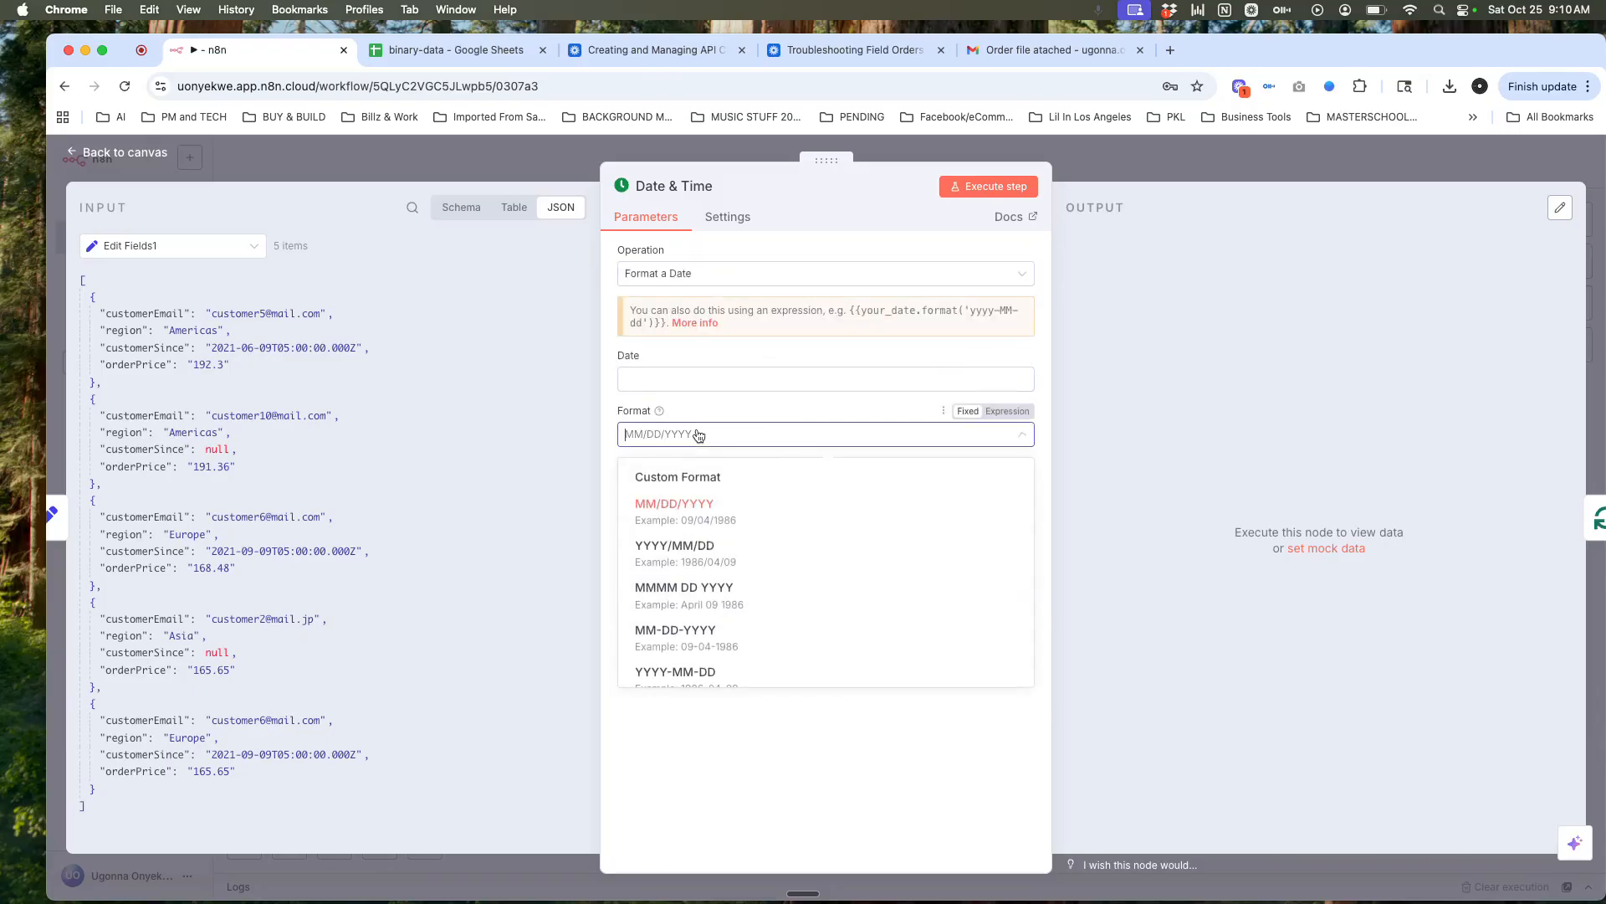
scroll(711, 552, "down", 1)
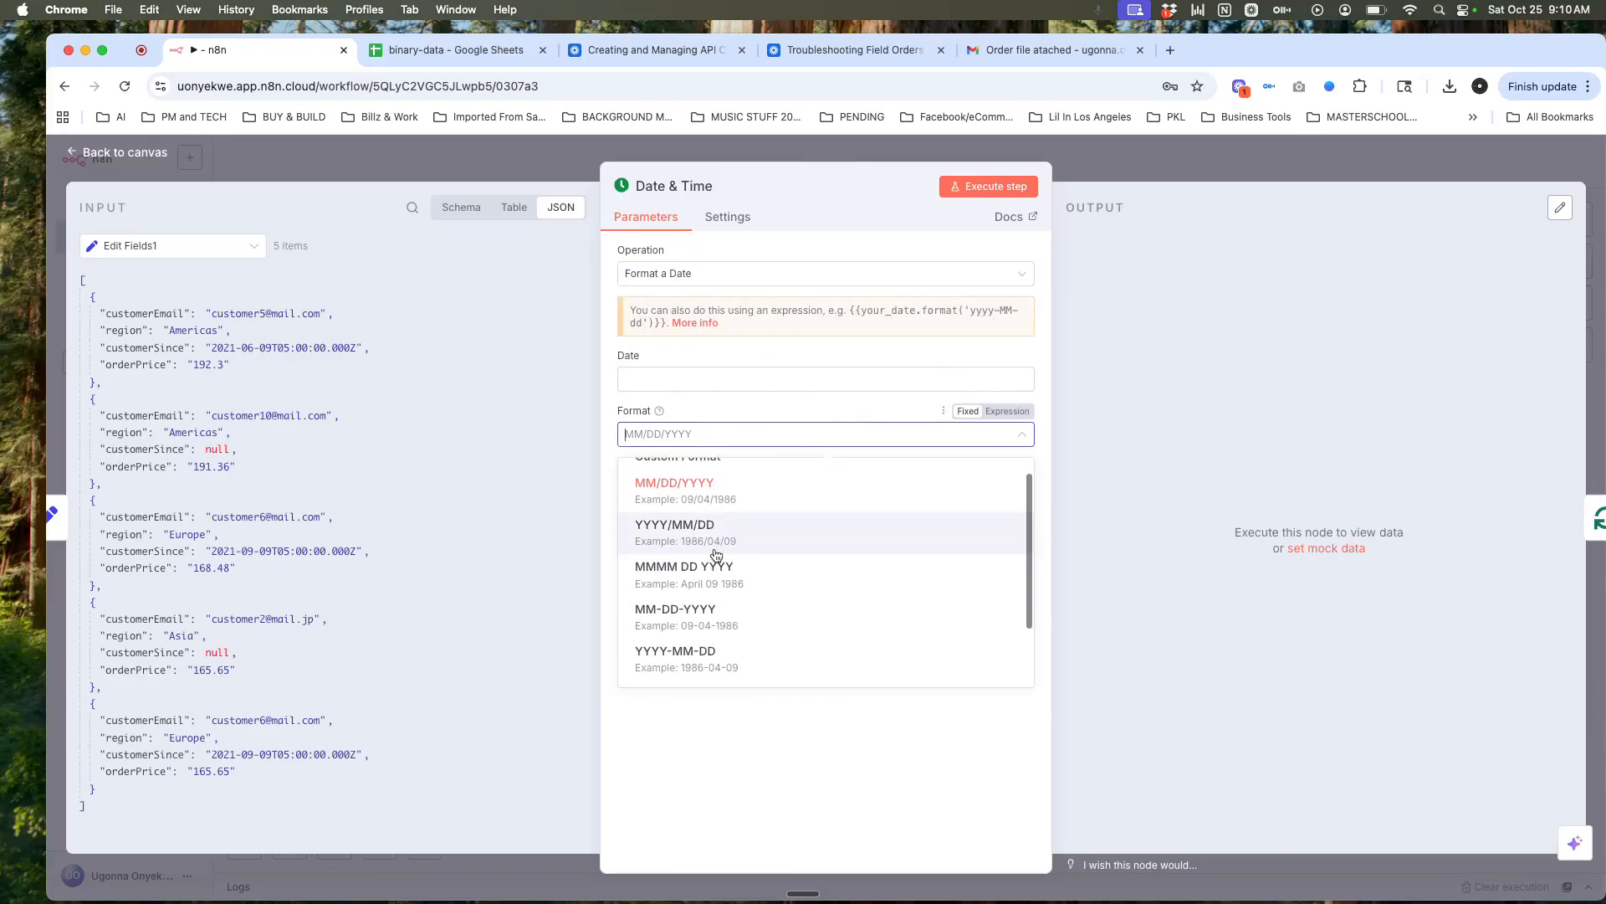
scroll(716, 555, "down", 1)
scroll(716, 555, "down", 1)
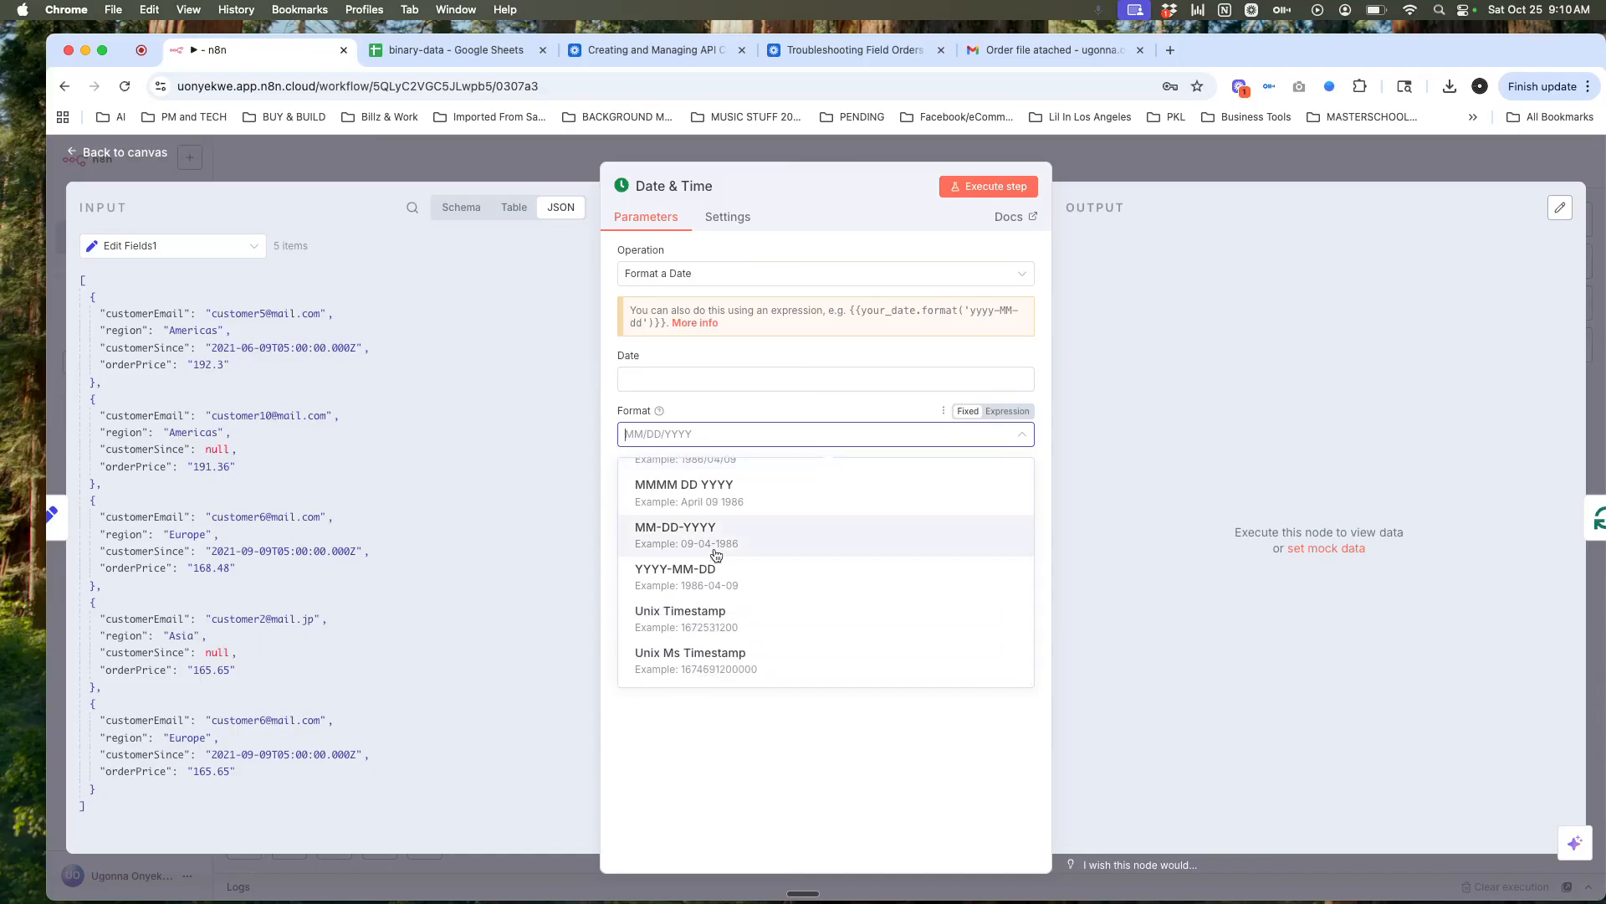
scroll(711, 552, "up", 3)
left_click(770, 754)
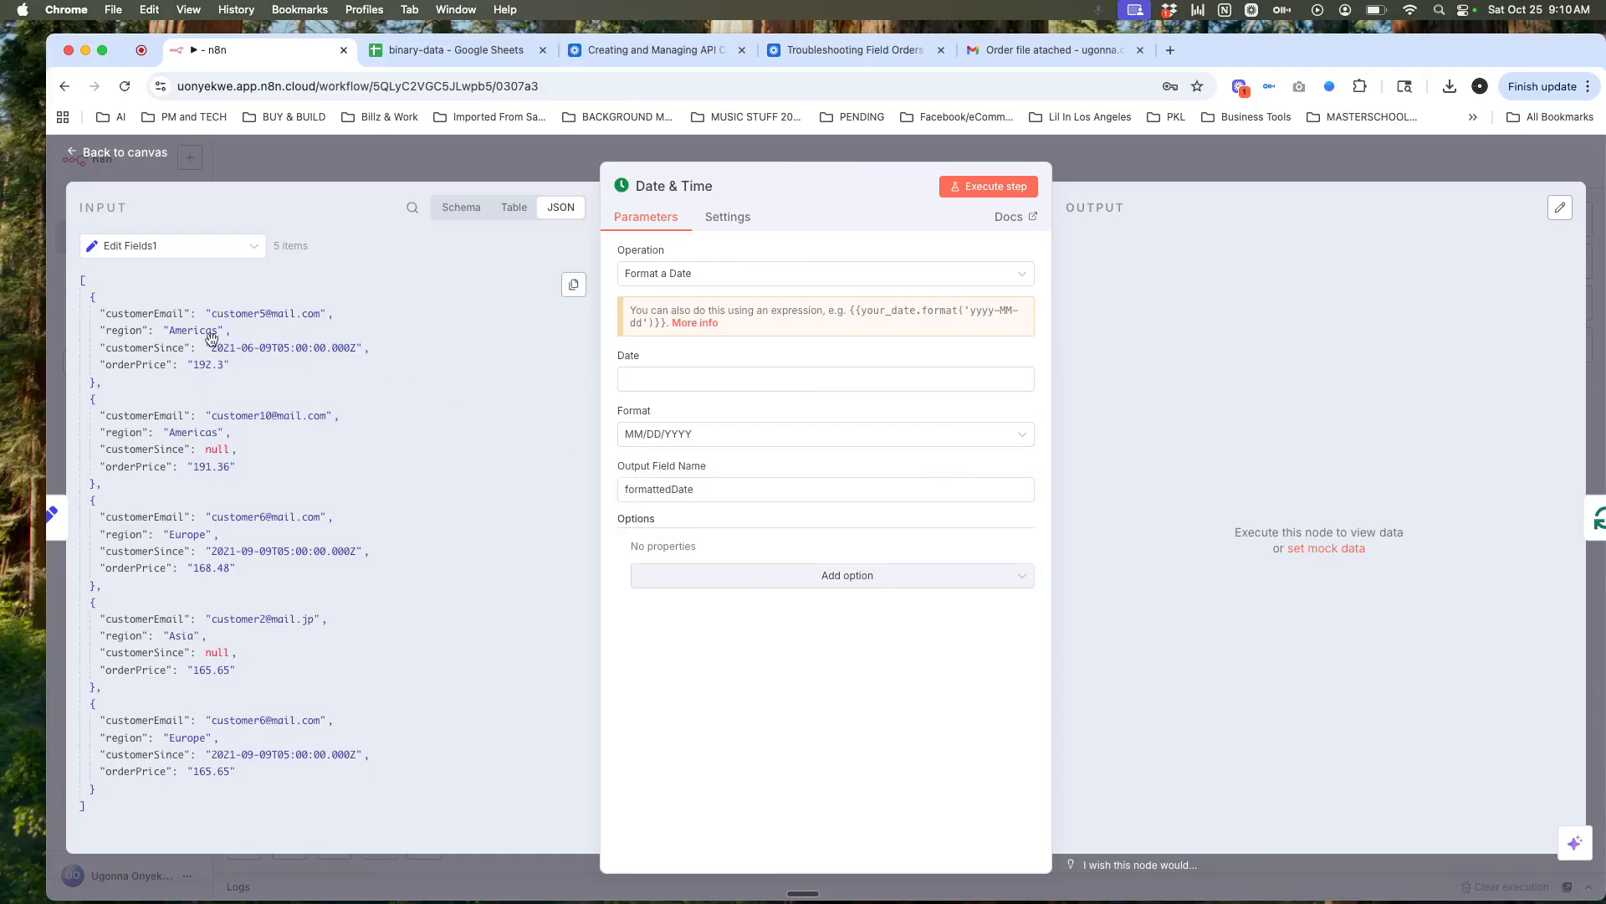
left_click(694, 575)
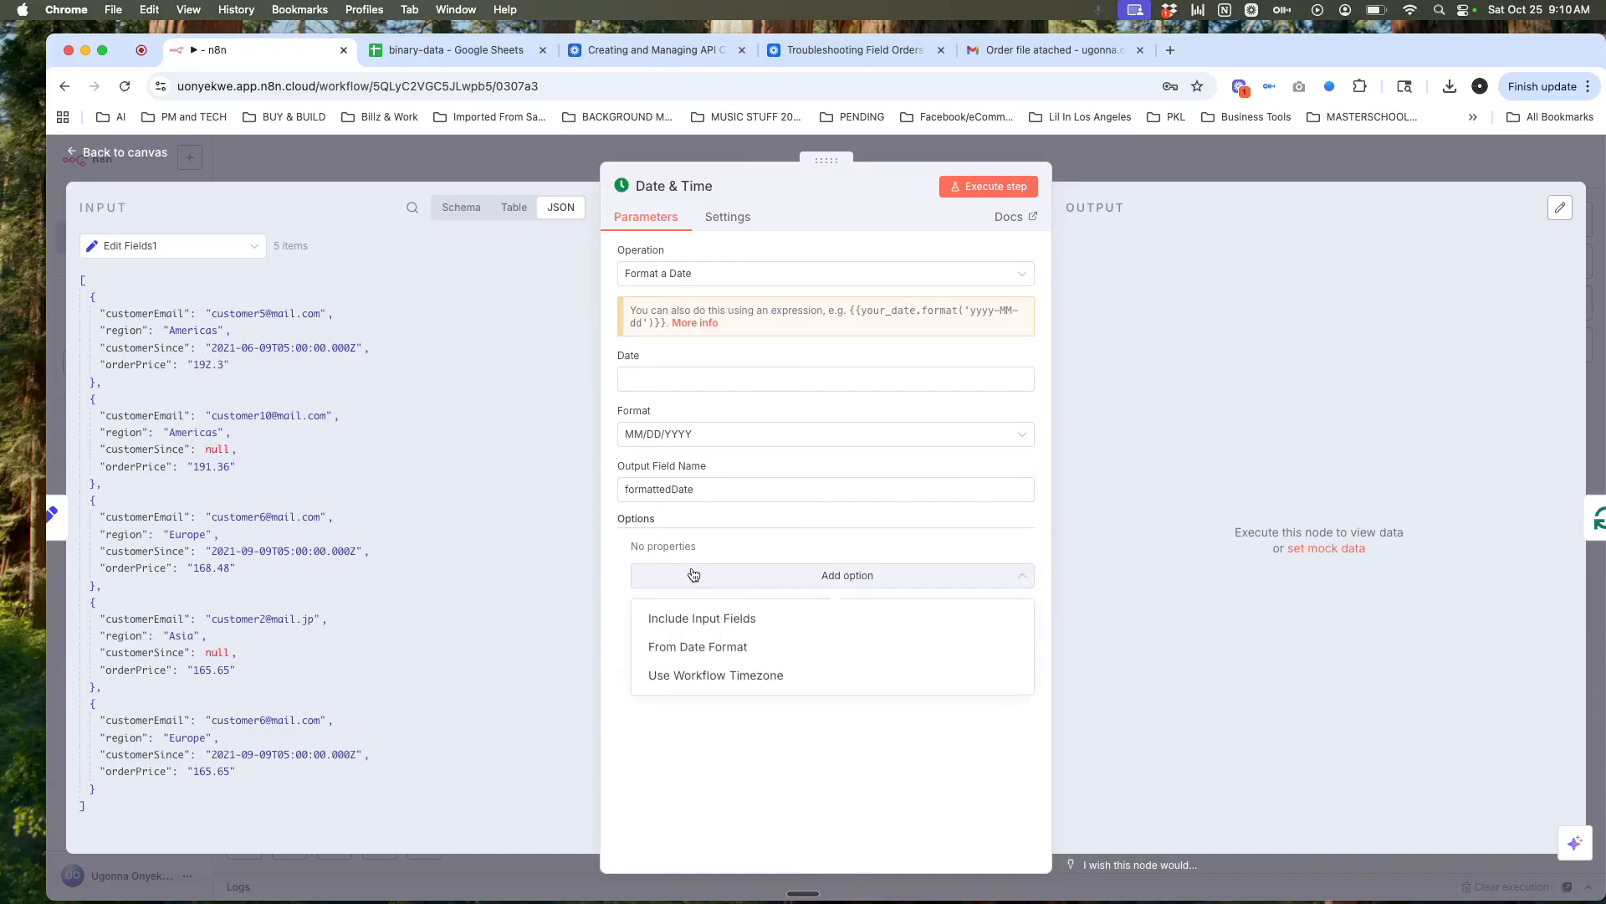
left_click(702, 618)
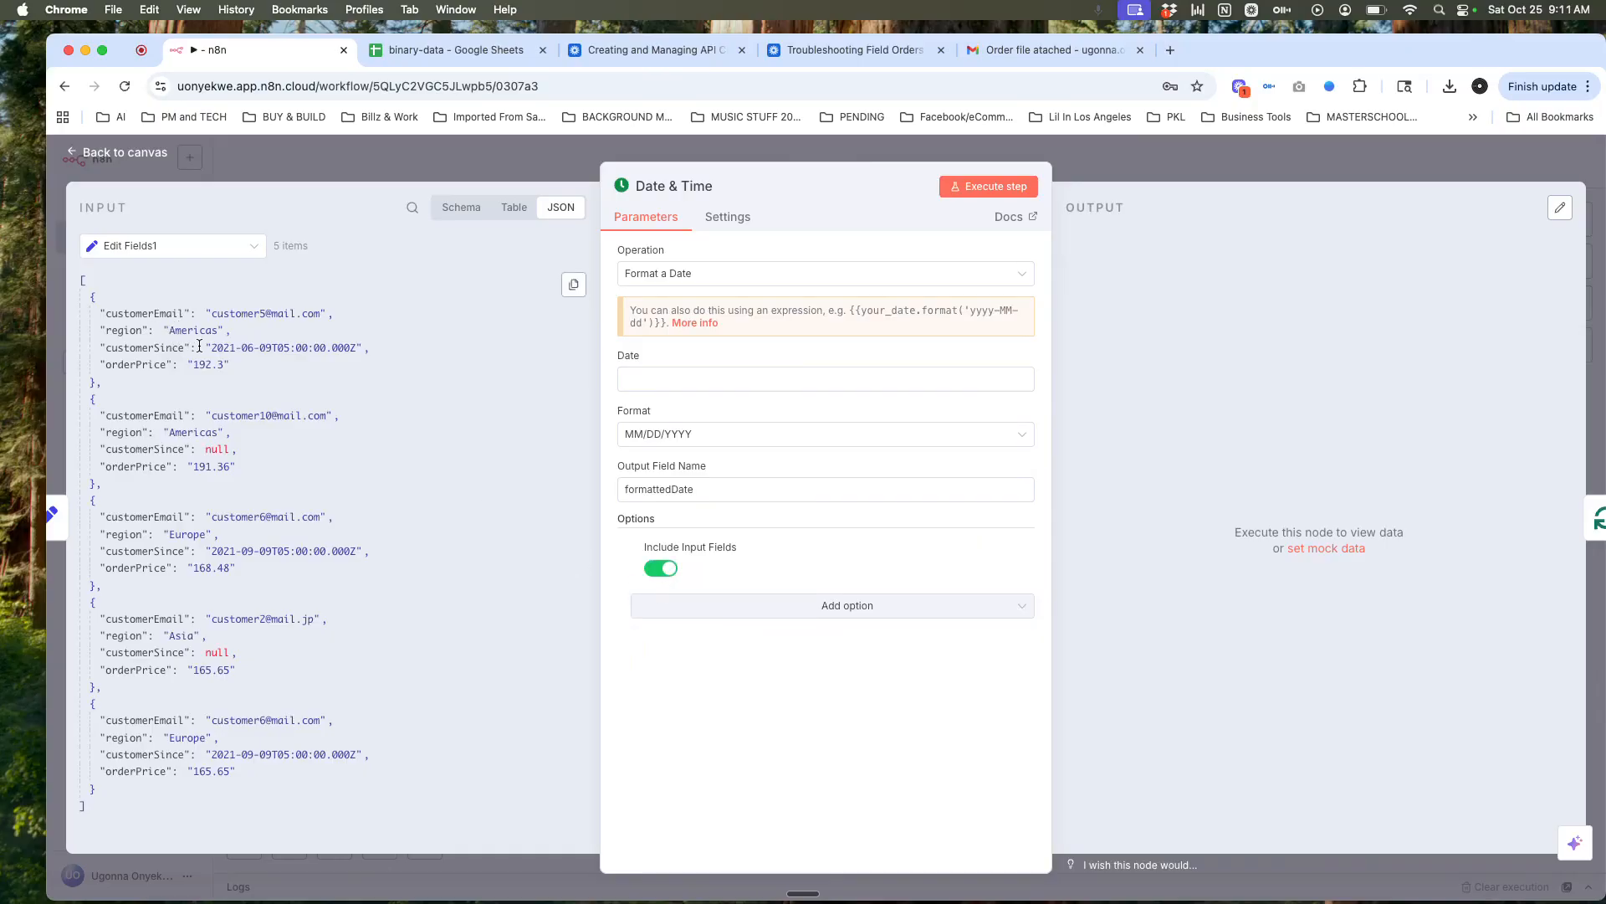
Step: Map customerSince into the Date field and run the node to preview formattedDate
left_click_drag(177, 349, 685, 383)
left_click(685, 382)
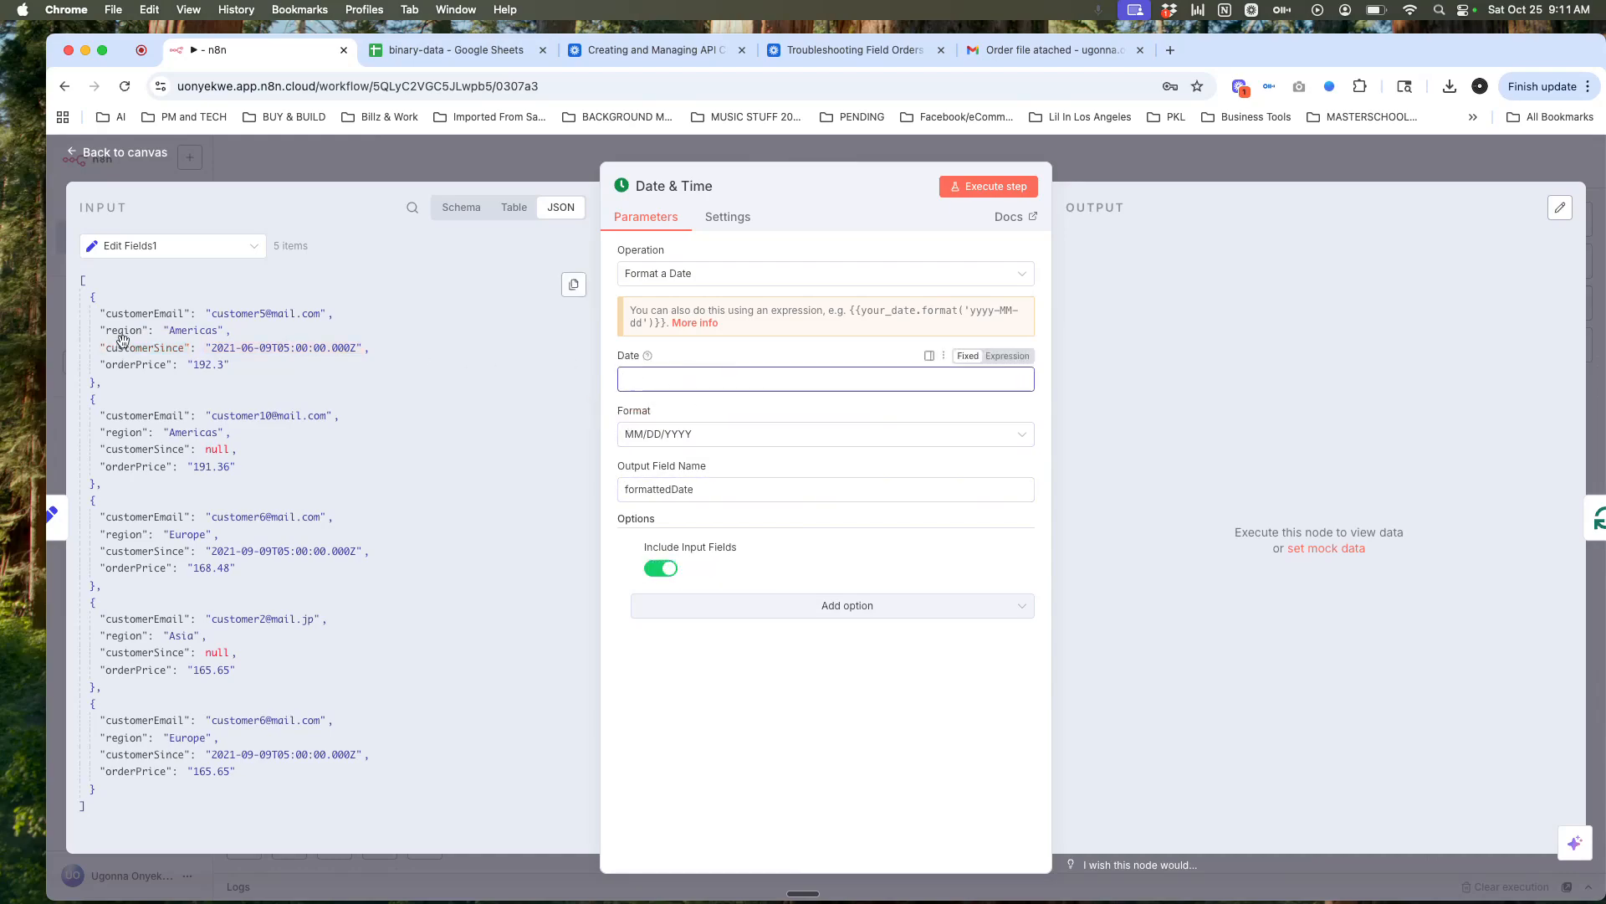
left_click_drag(122, 341, 643, 374)
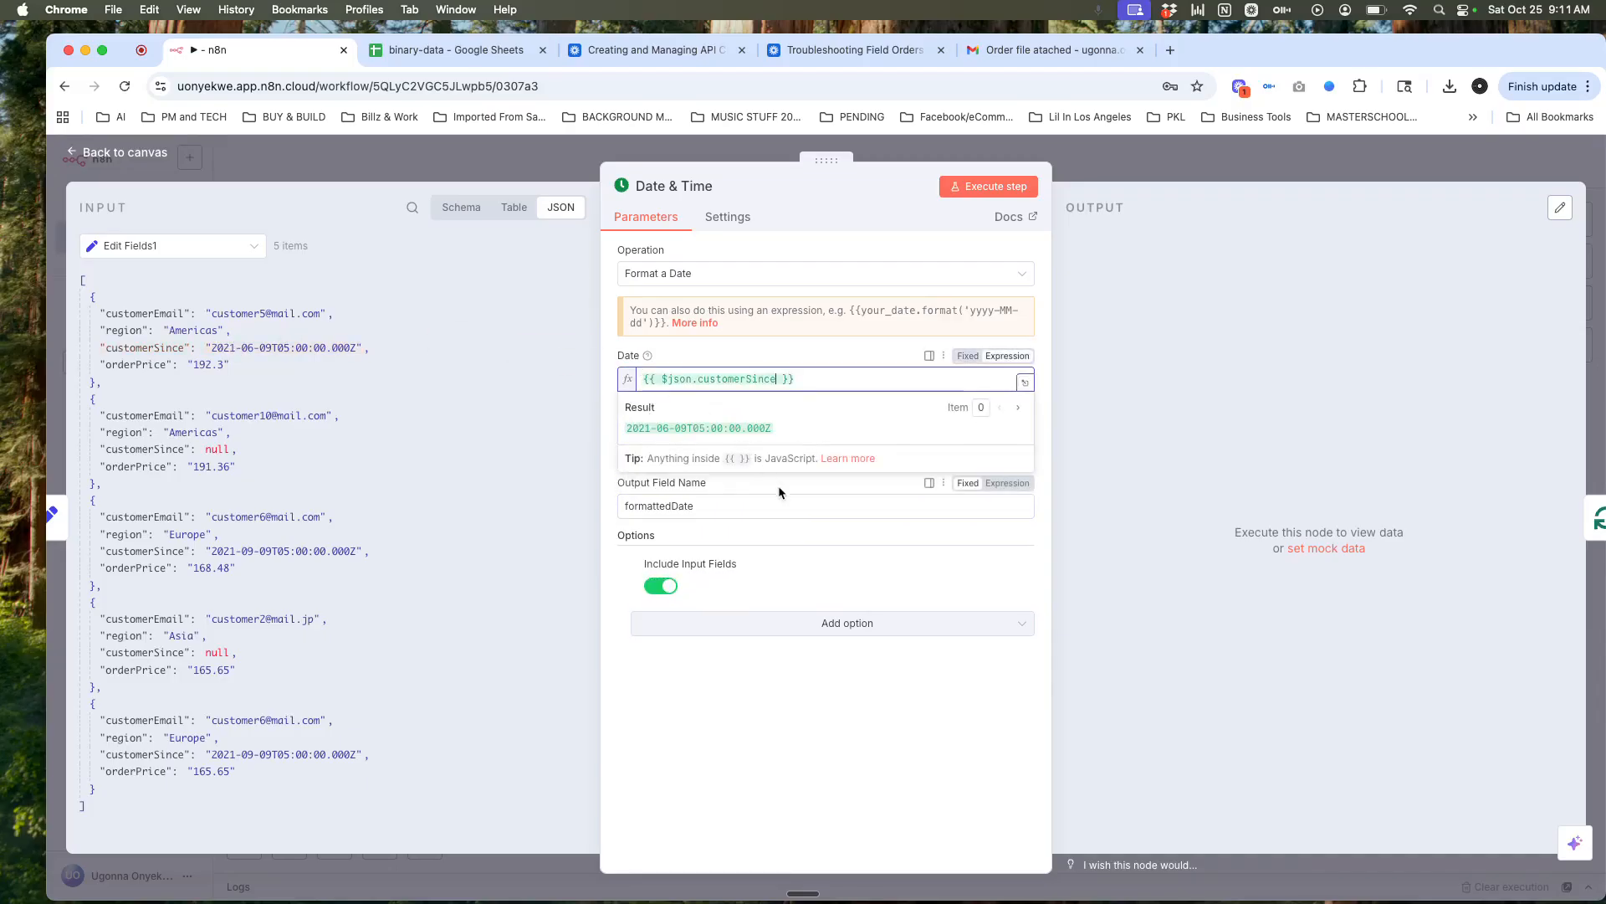
left_click(800, 726)
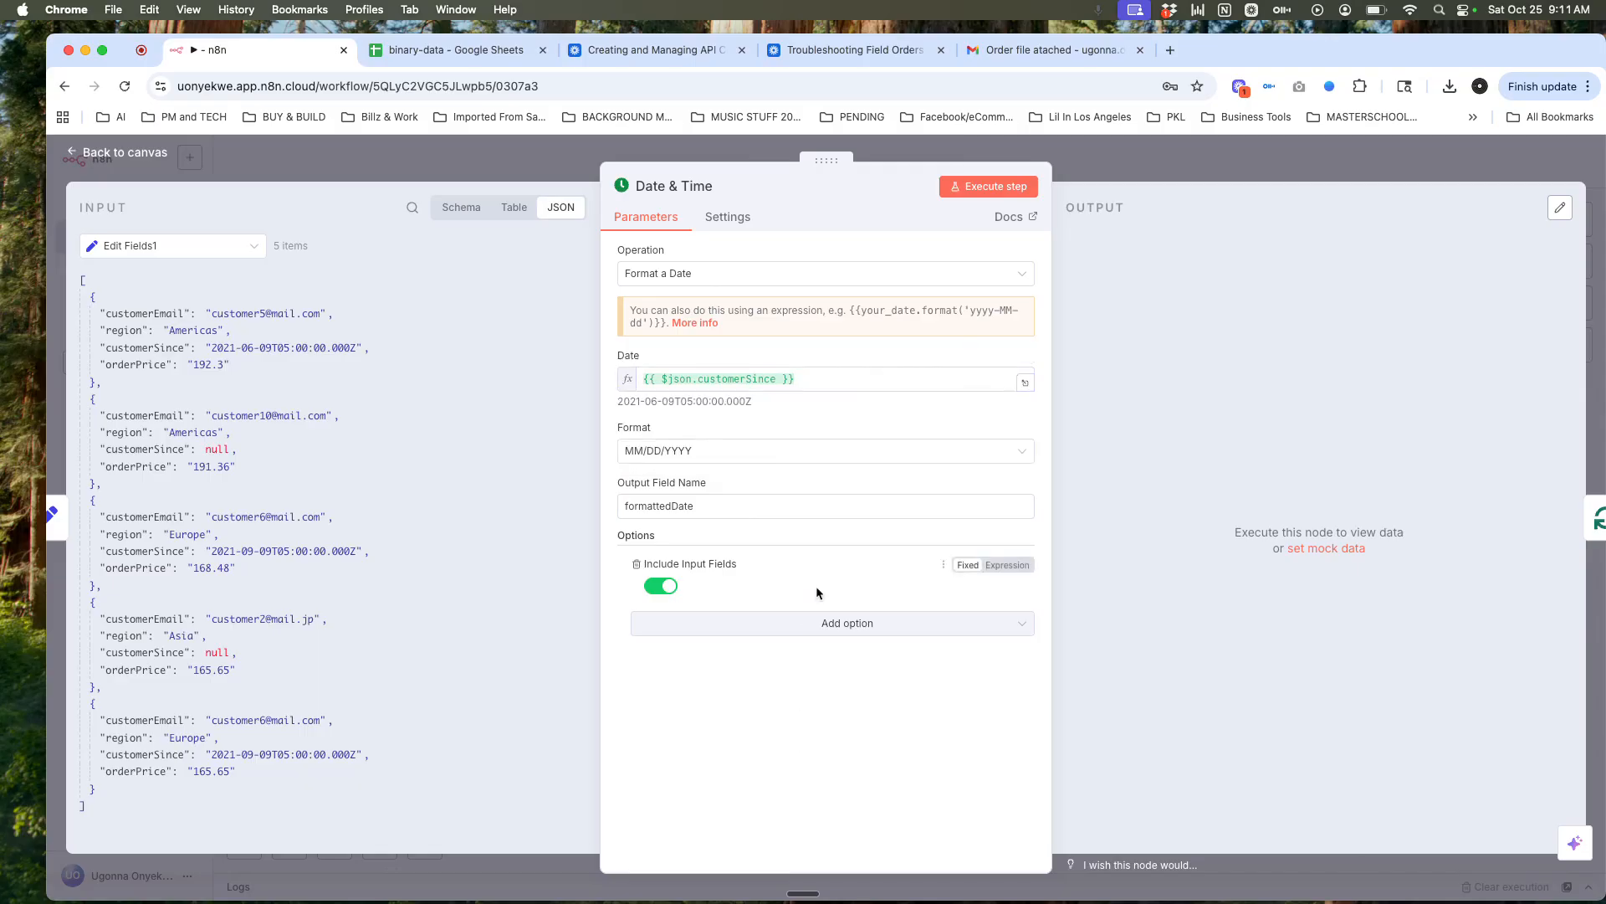
left_click(972, 194)
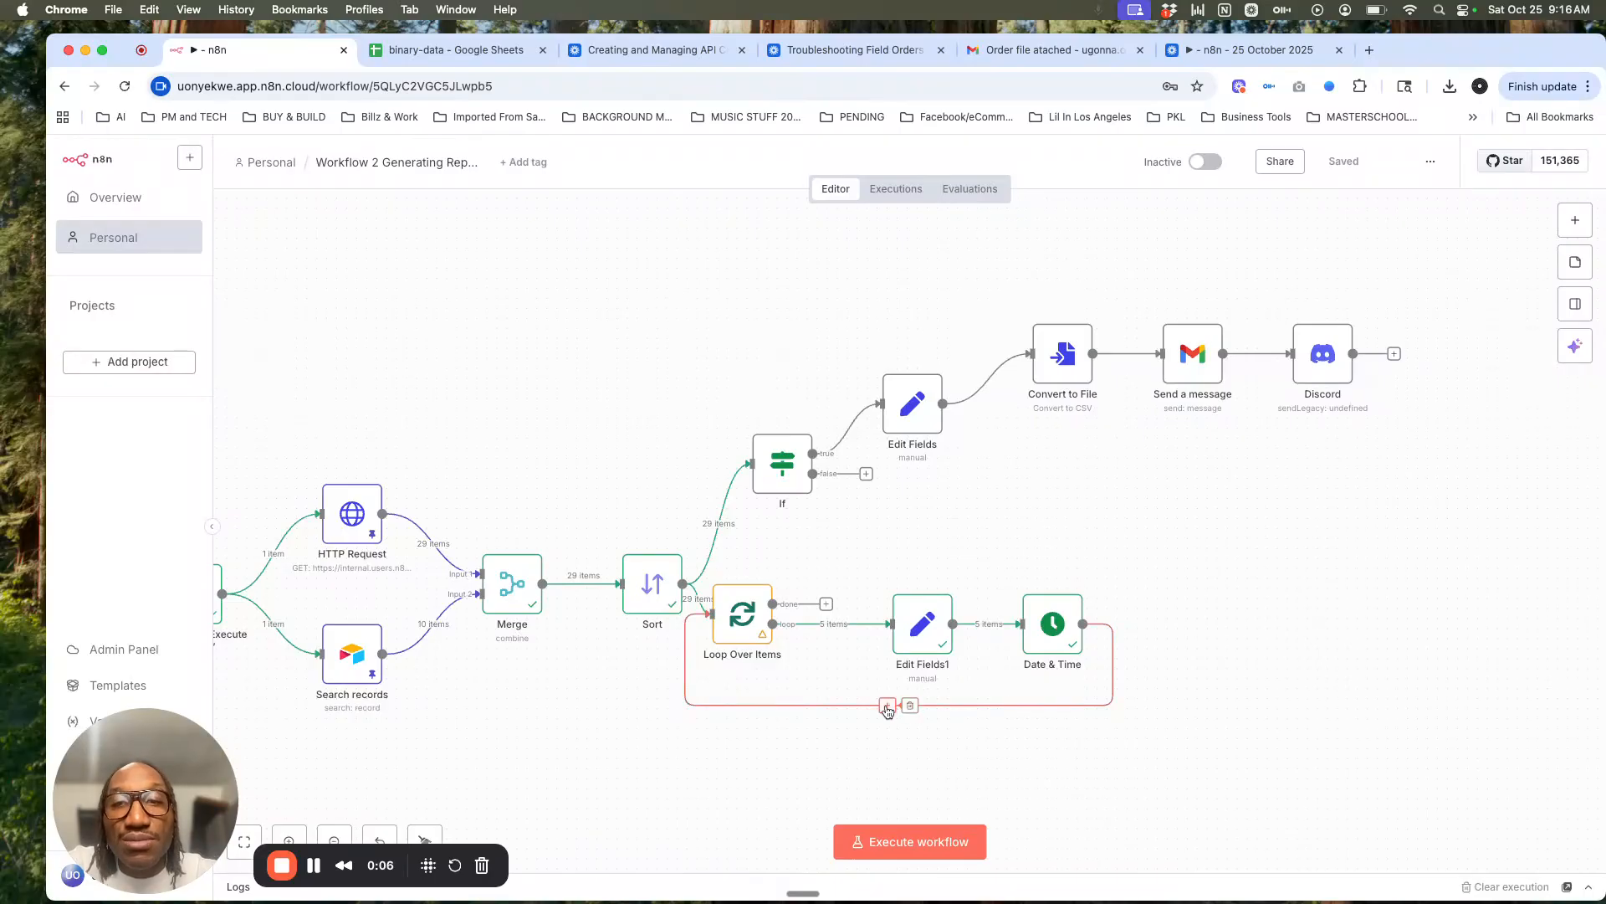
Step: Add a Convert to File node set to Convert to CSV on the loop-back connection
left_click(888, 708)
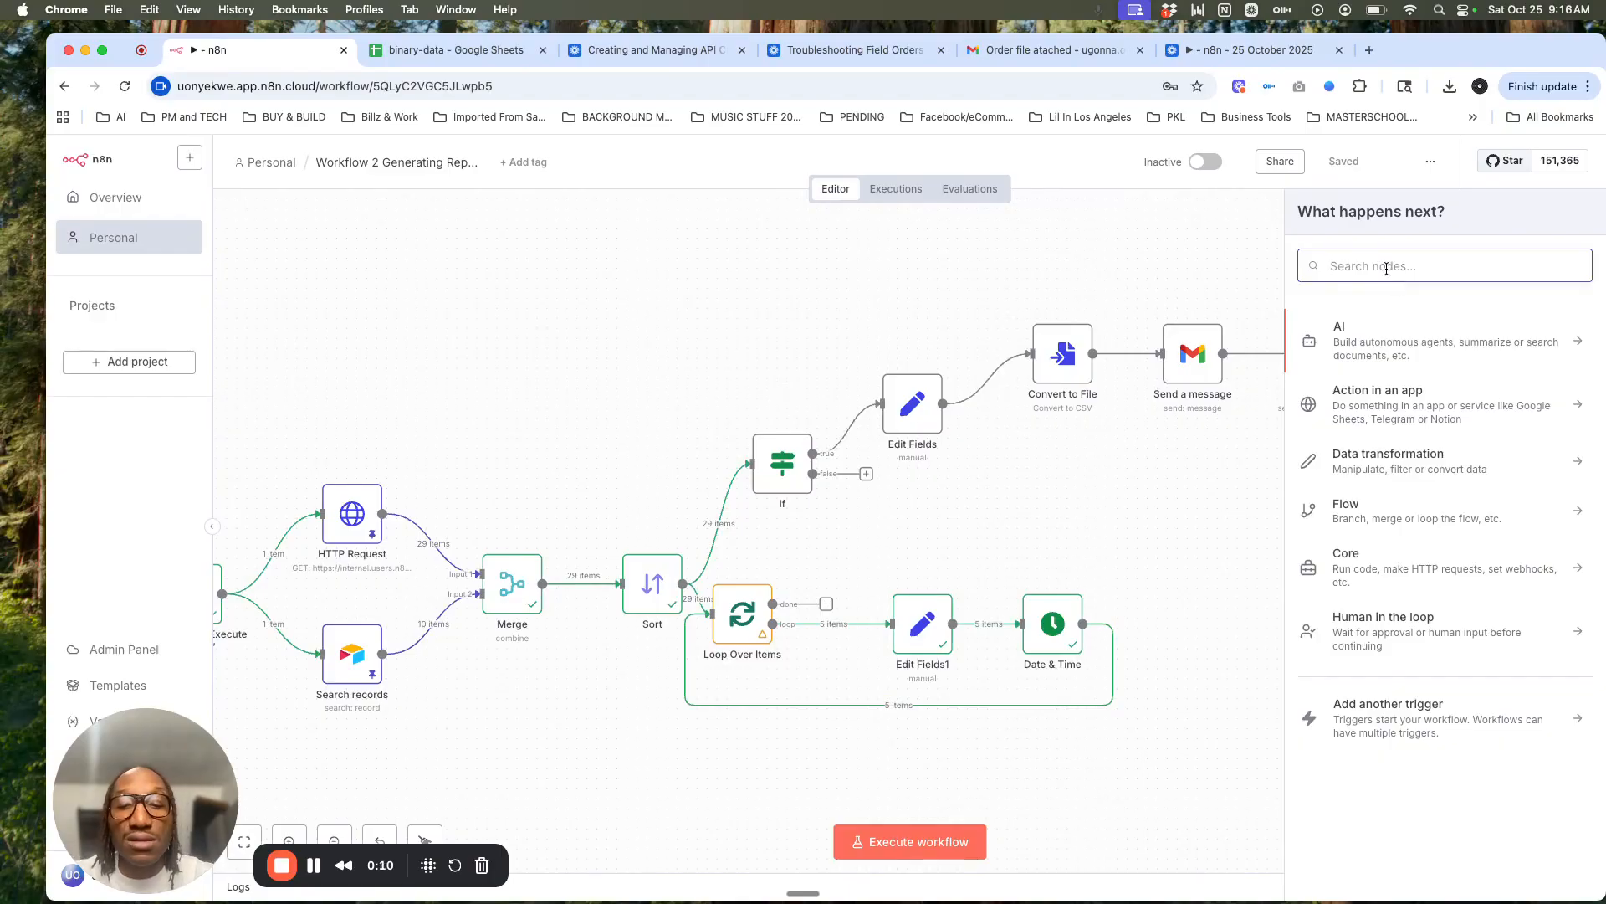
type("convert")
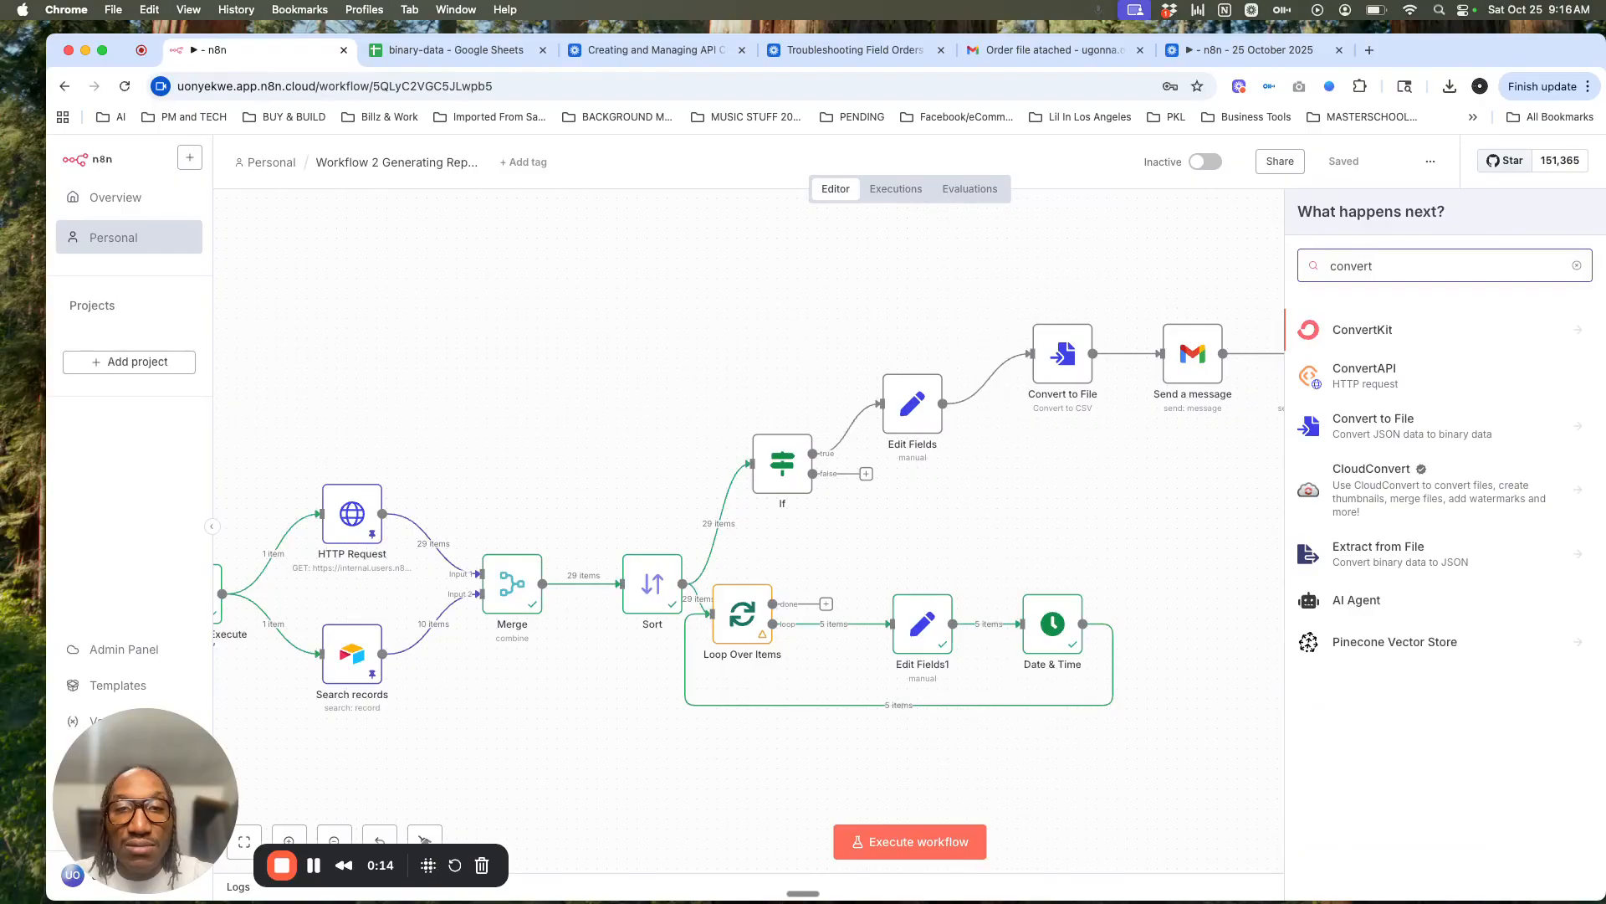
left_click(1413, 431)
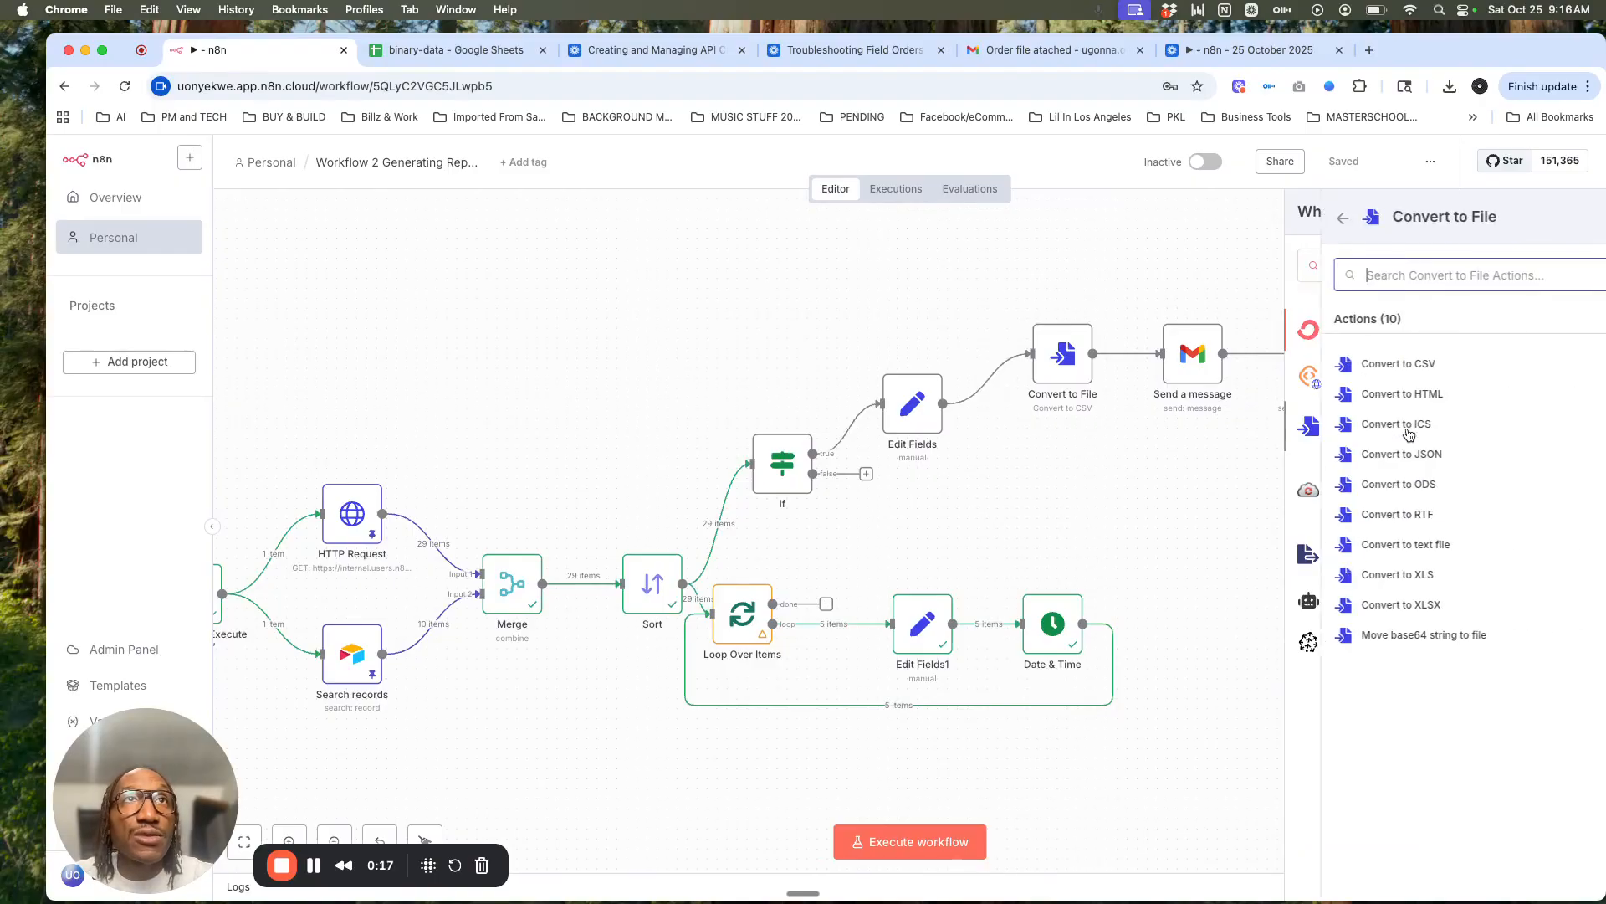
left_click(1362, 367)
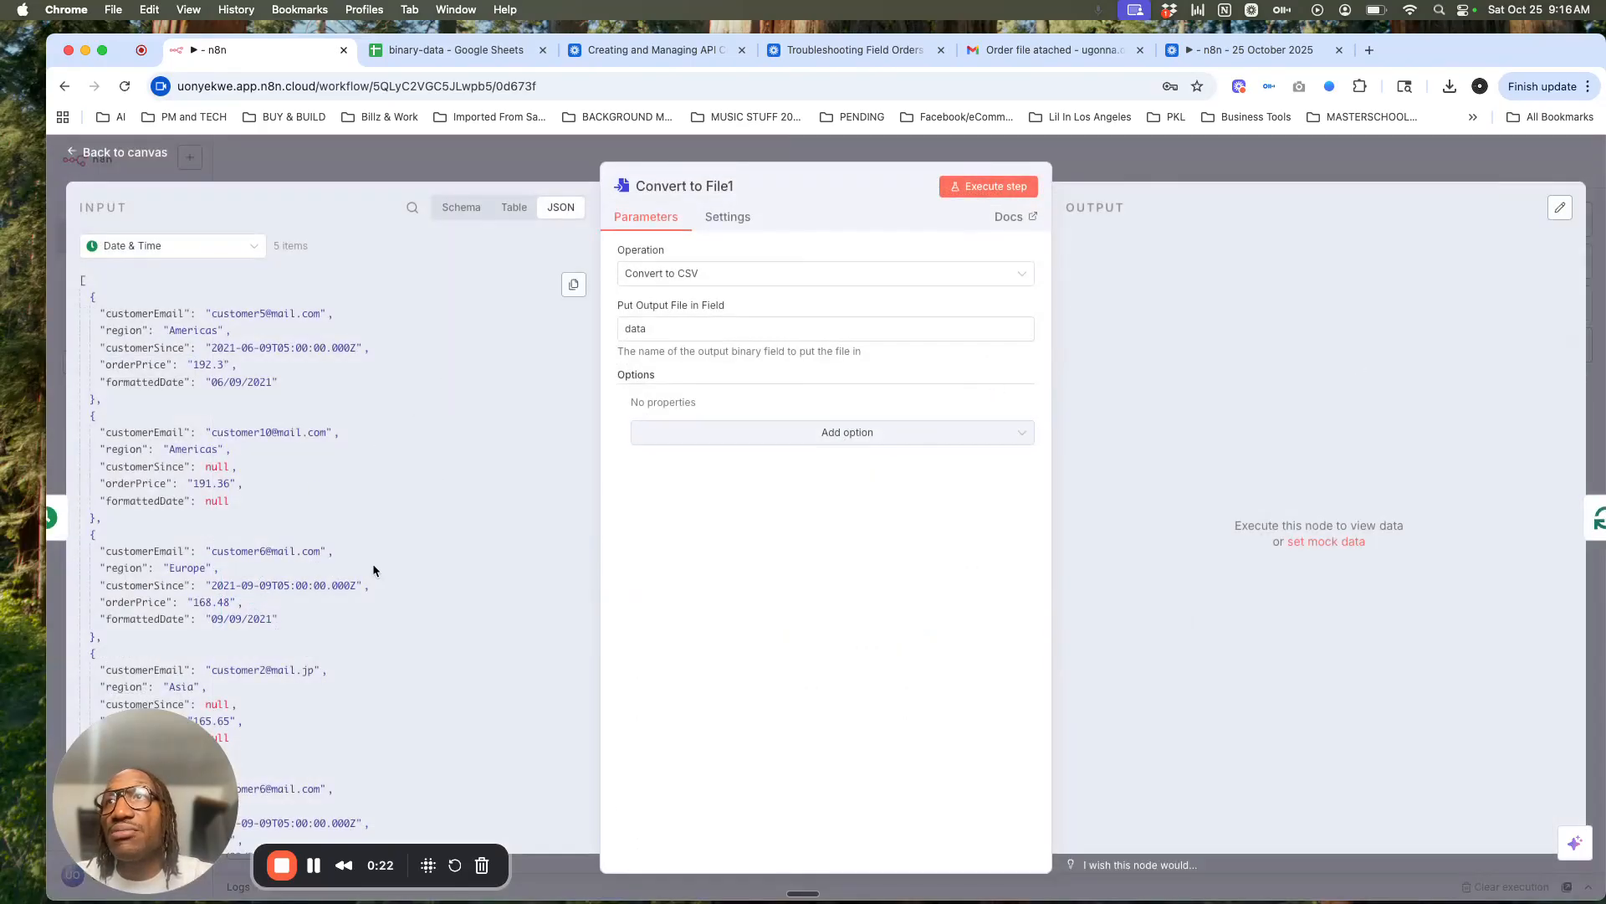
Step: Rename the output binary field and add a run-dependent File Name expression (file_high_orders / file_low_orders)
left_click_drag(159, 778, 1299, 776)
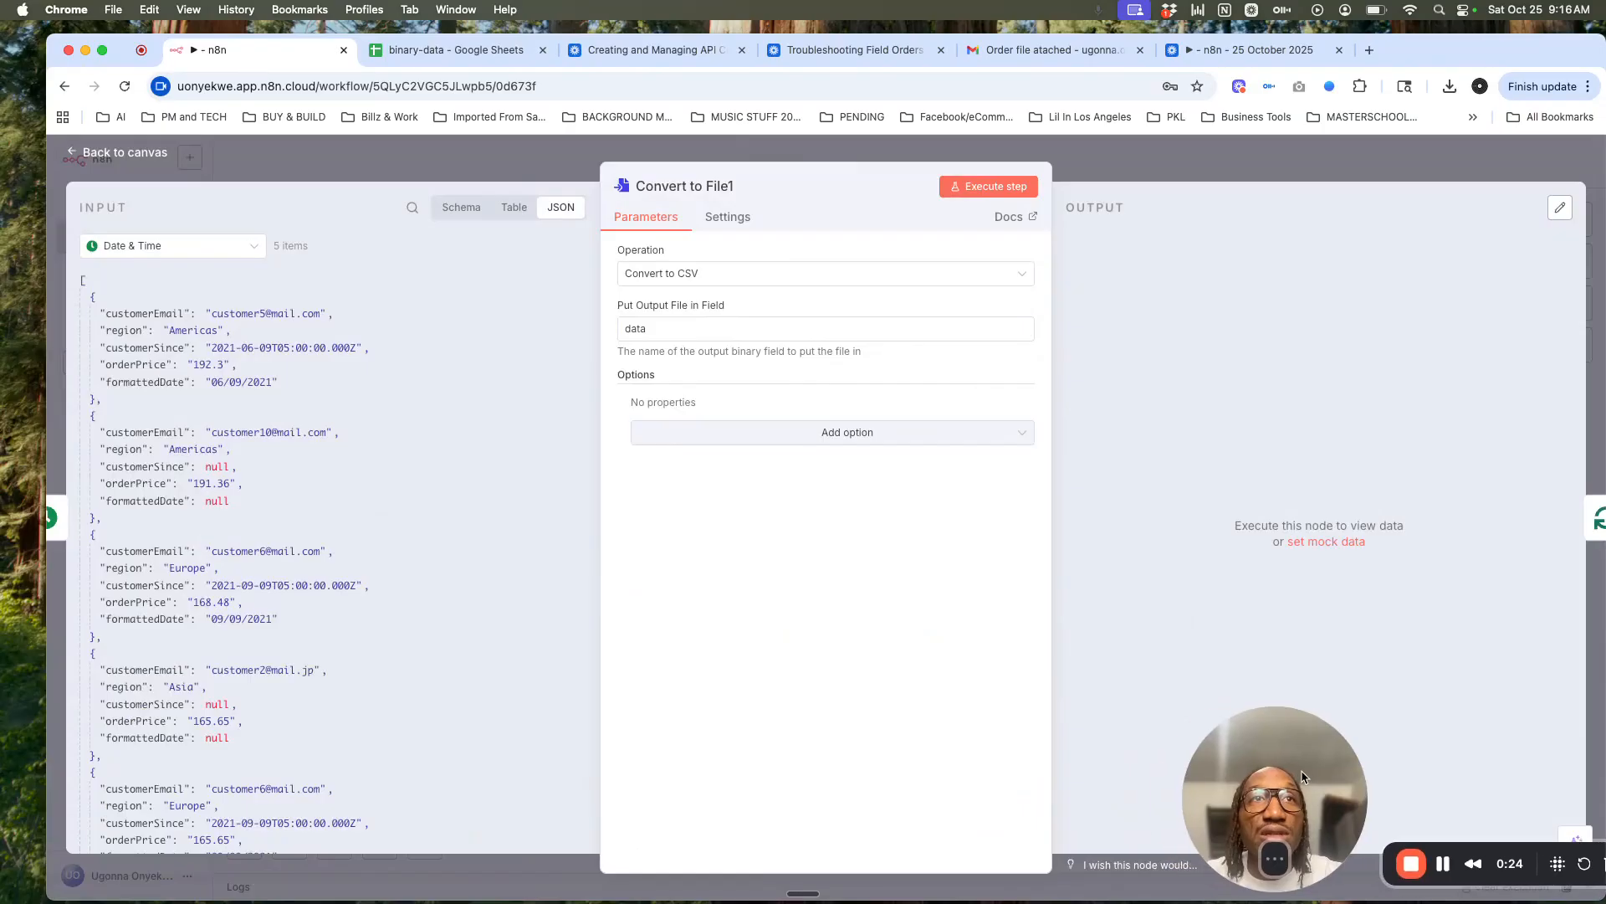
left_click(624, 328)
type("sales")
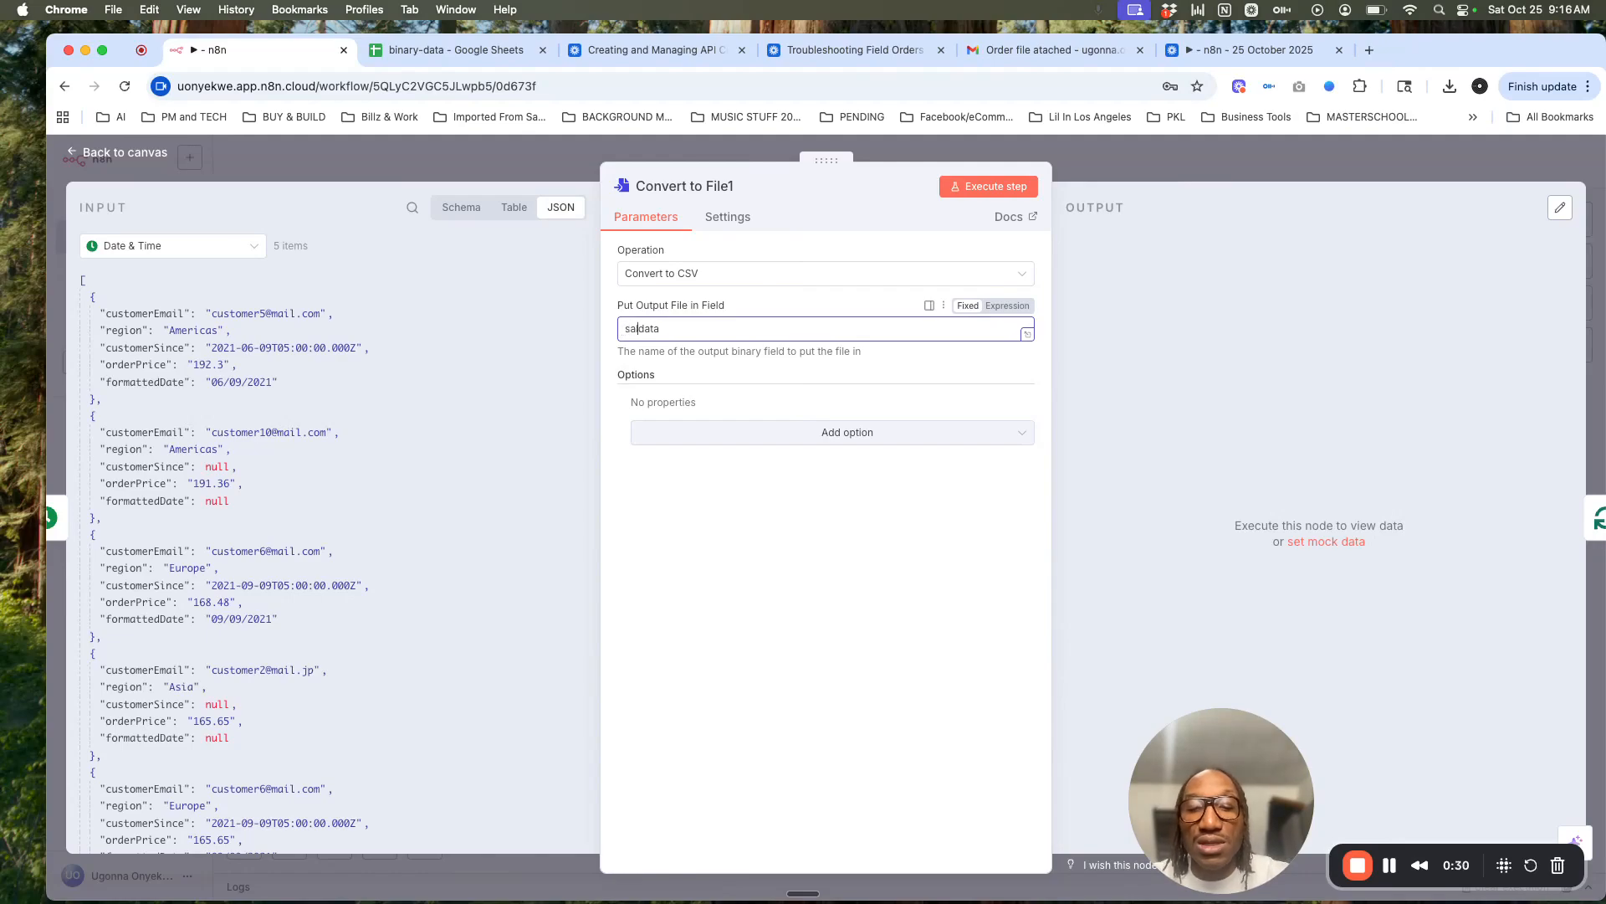
left_click(728, 433)
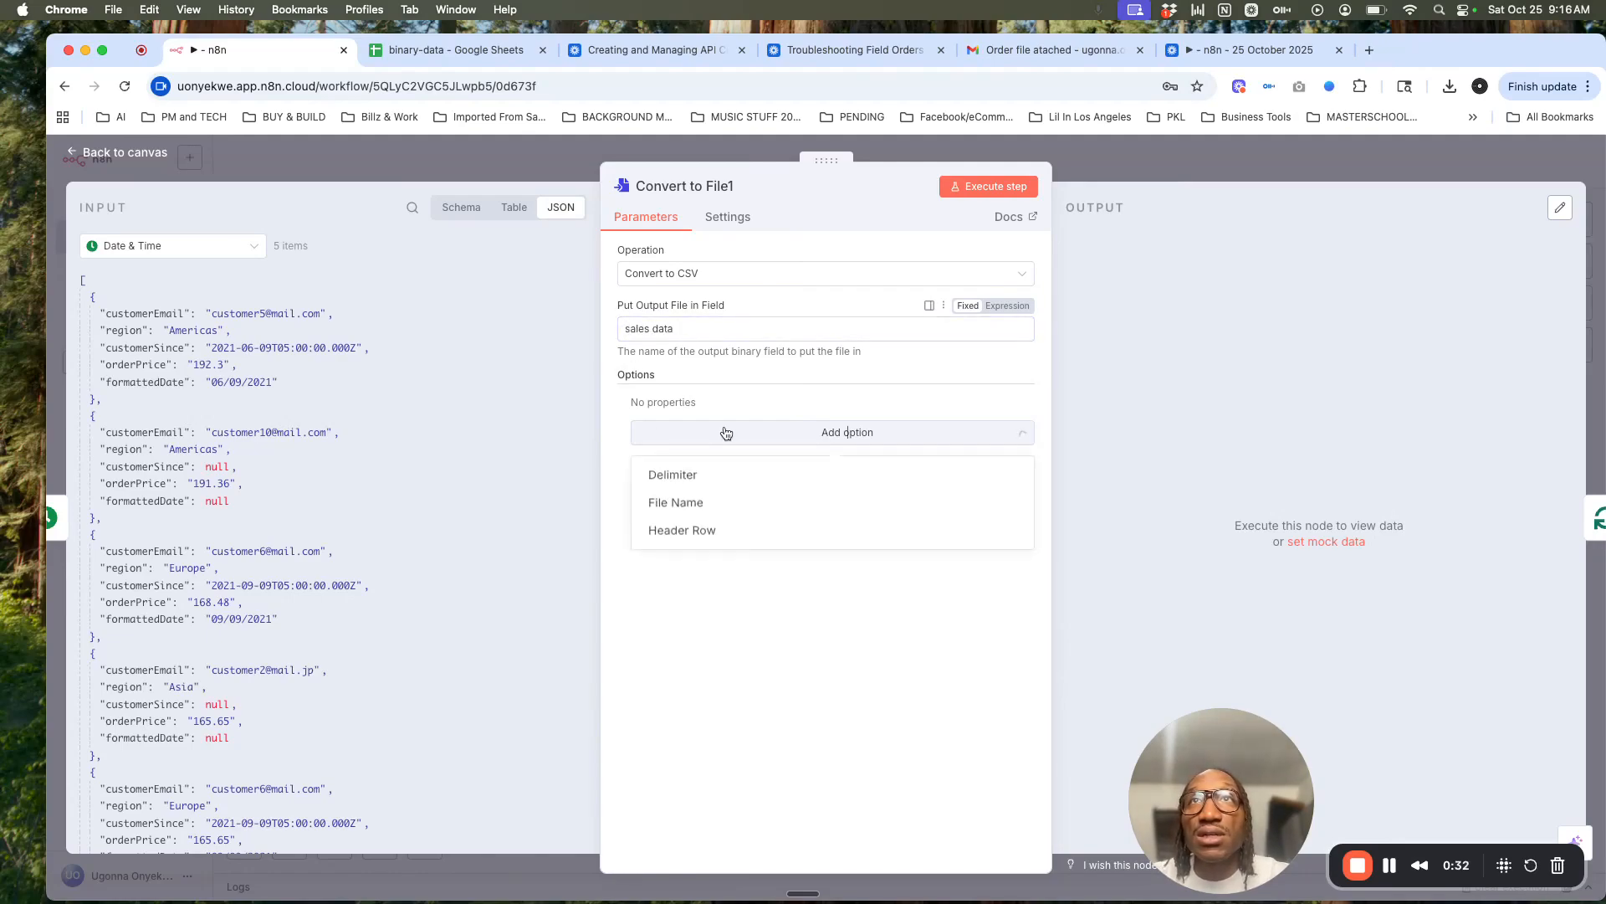
left_click(693, 504)
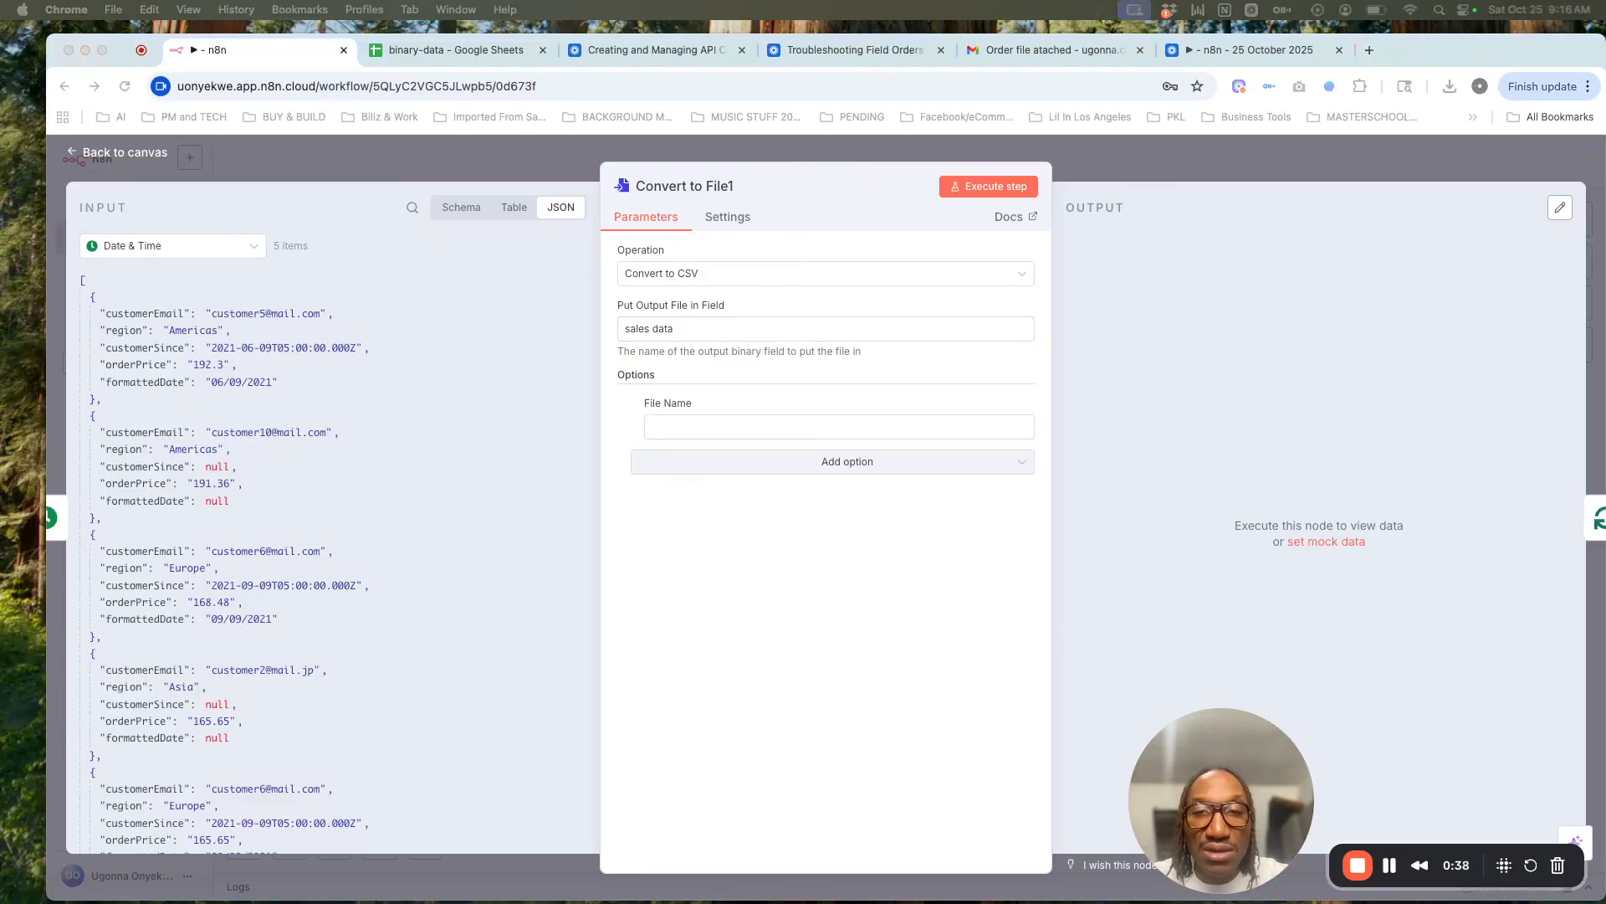
left_click(675, 428)
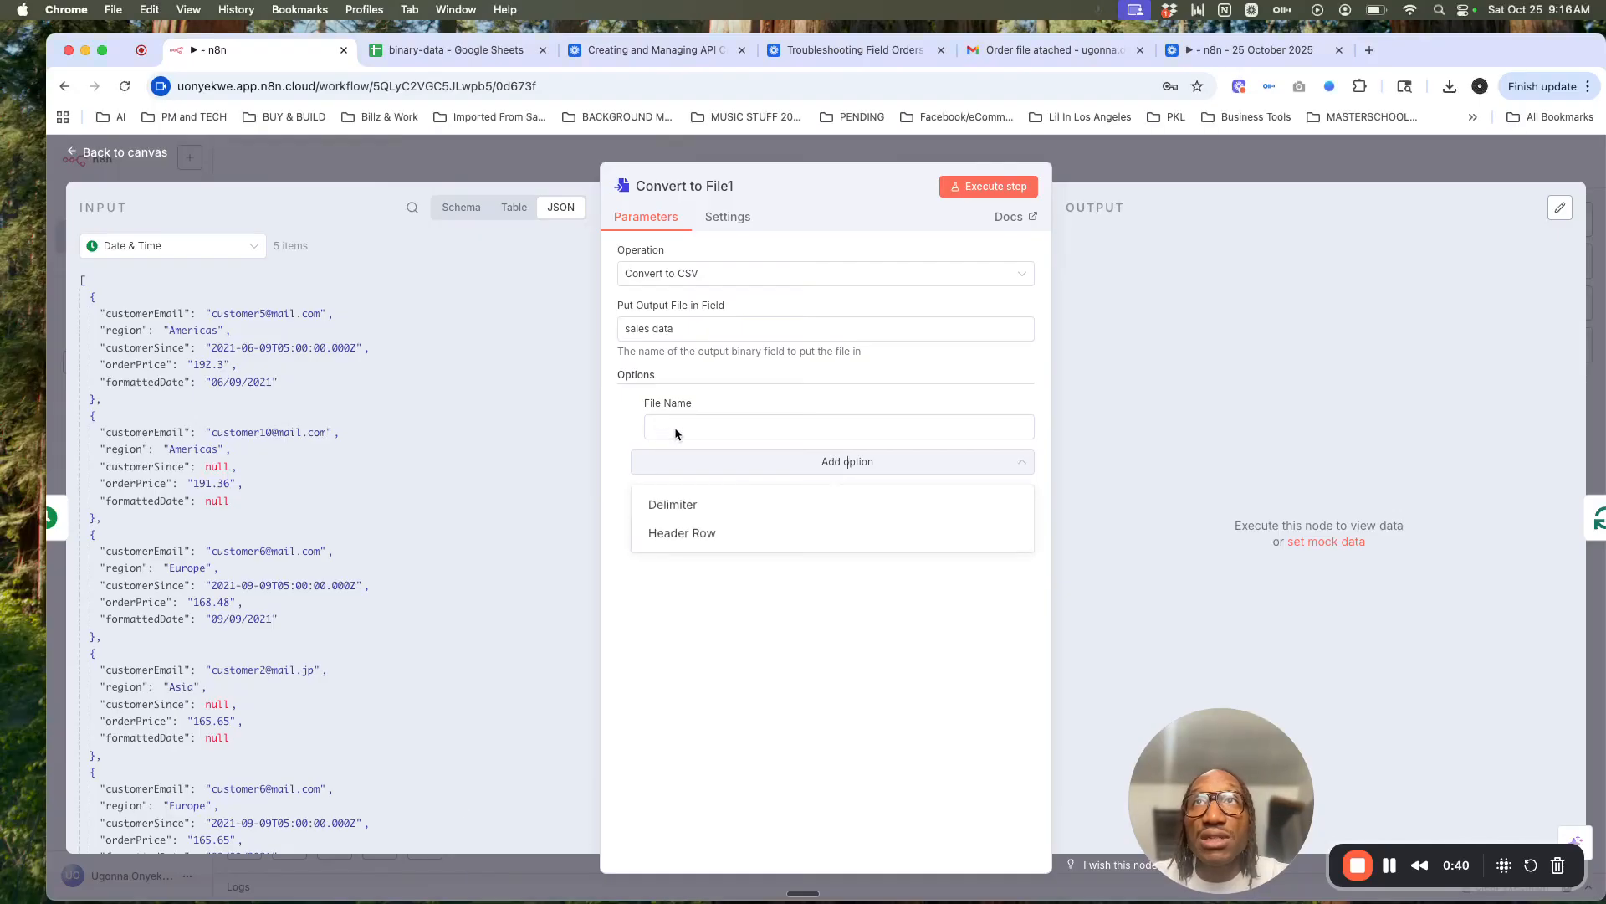
left_click(1010, 405)
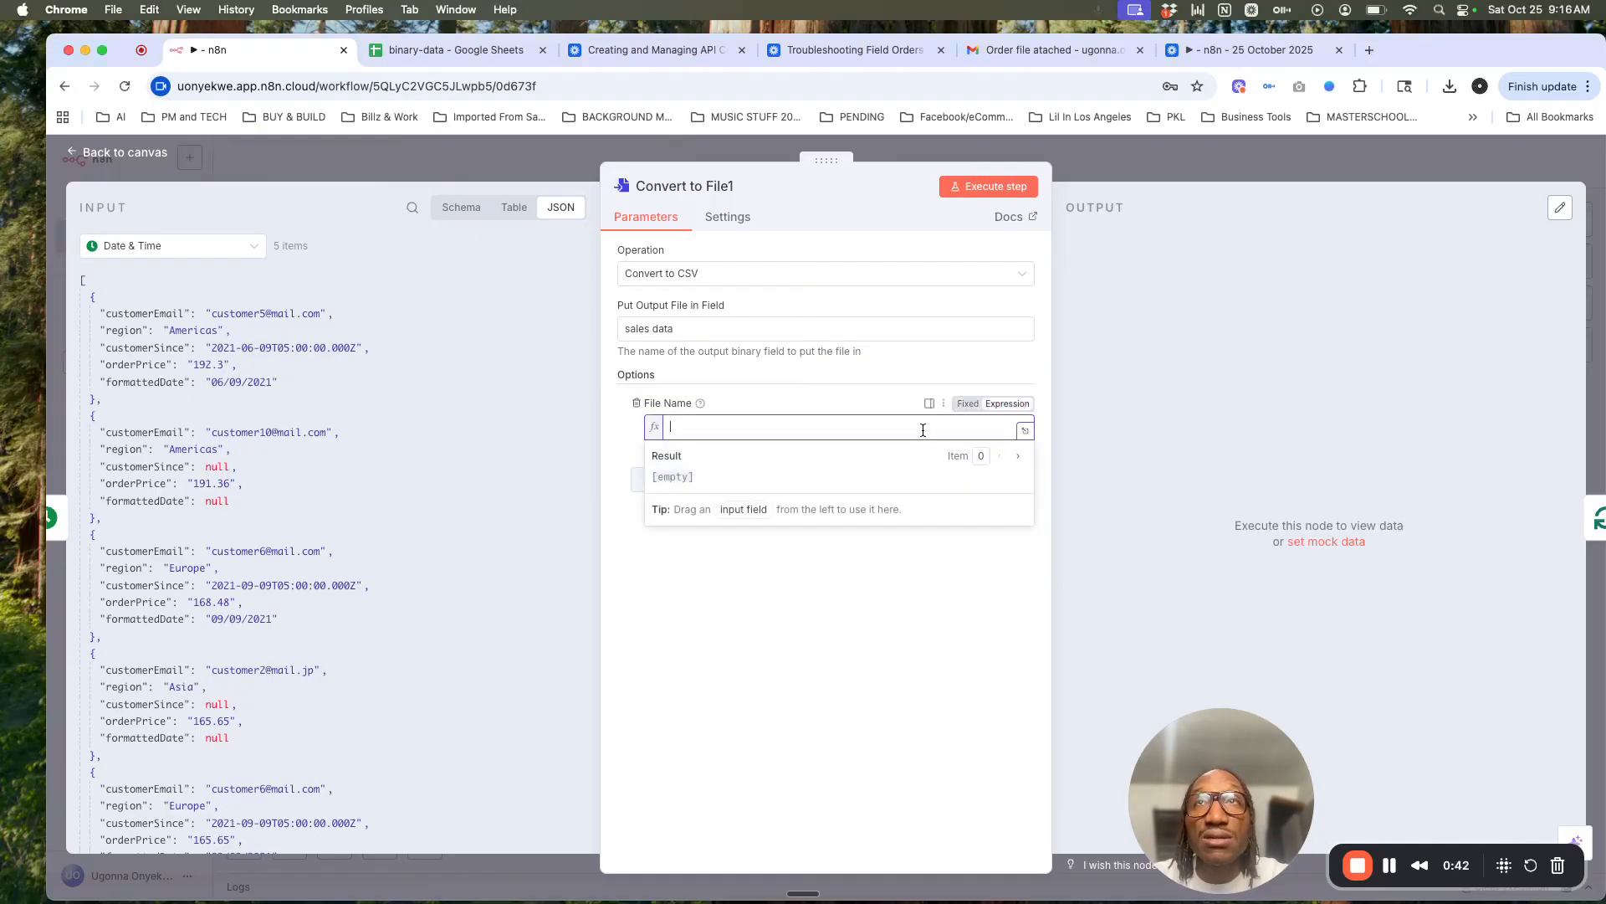
type("{{$runIndex > 0 ? 'file_low_orders':'file_high_orders'}}")
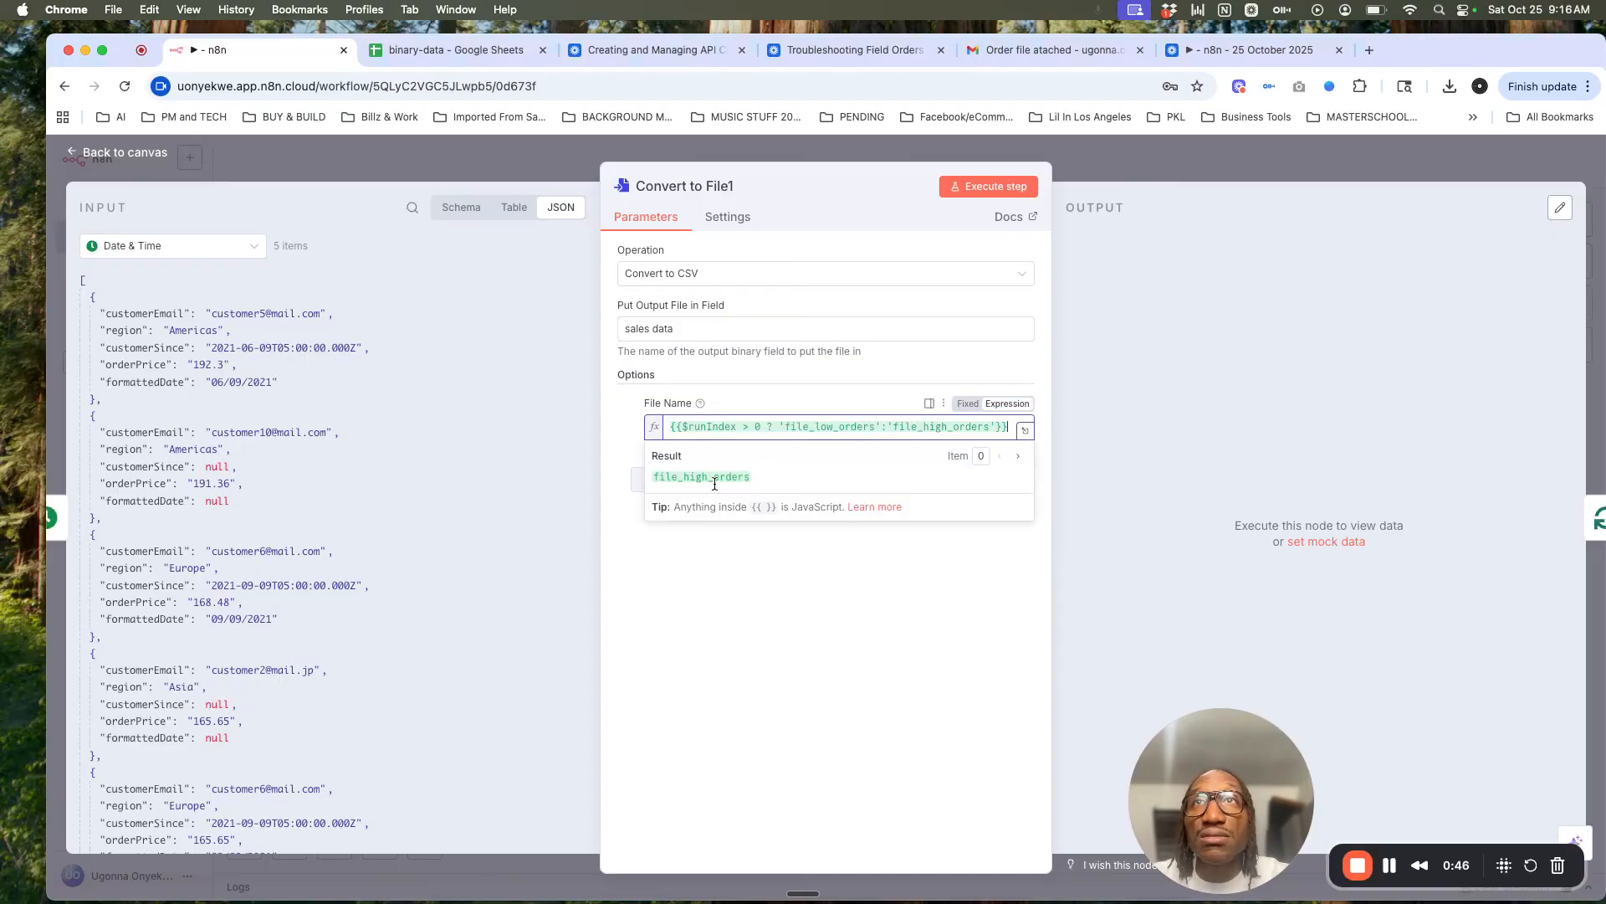
left_click(1025, 431)
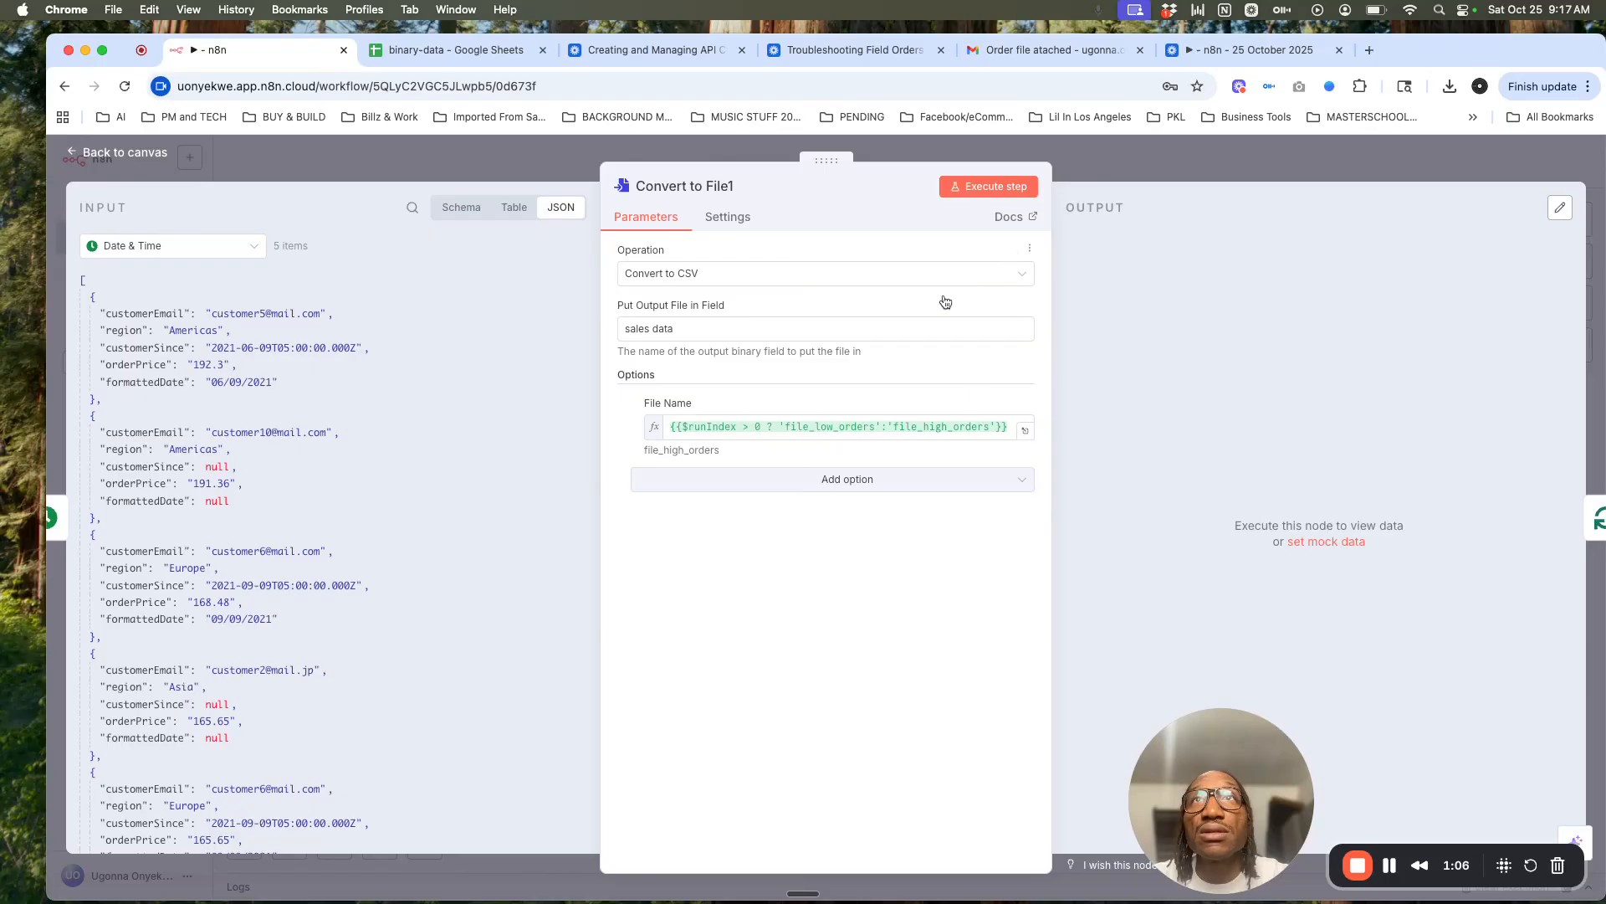
Step: Execute Convert to File1 and download the 340 B high-orders CSV file
left_click(970, 187)
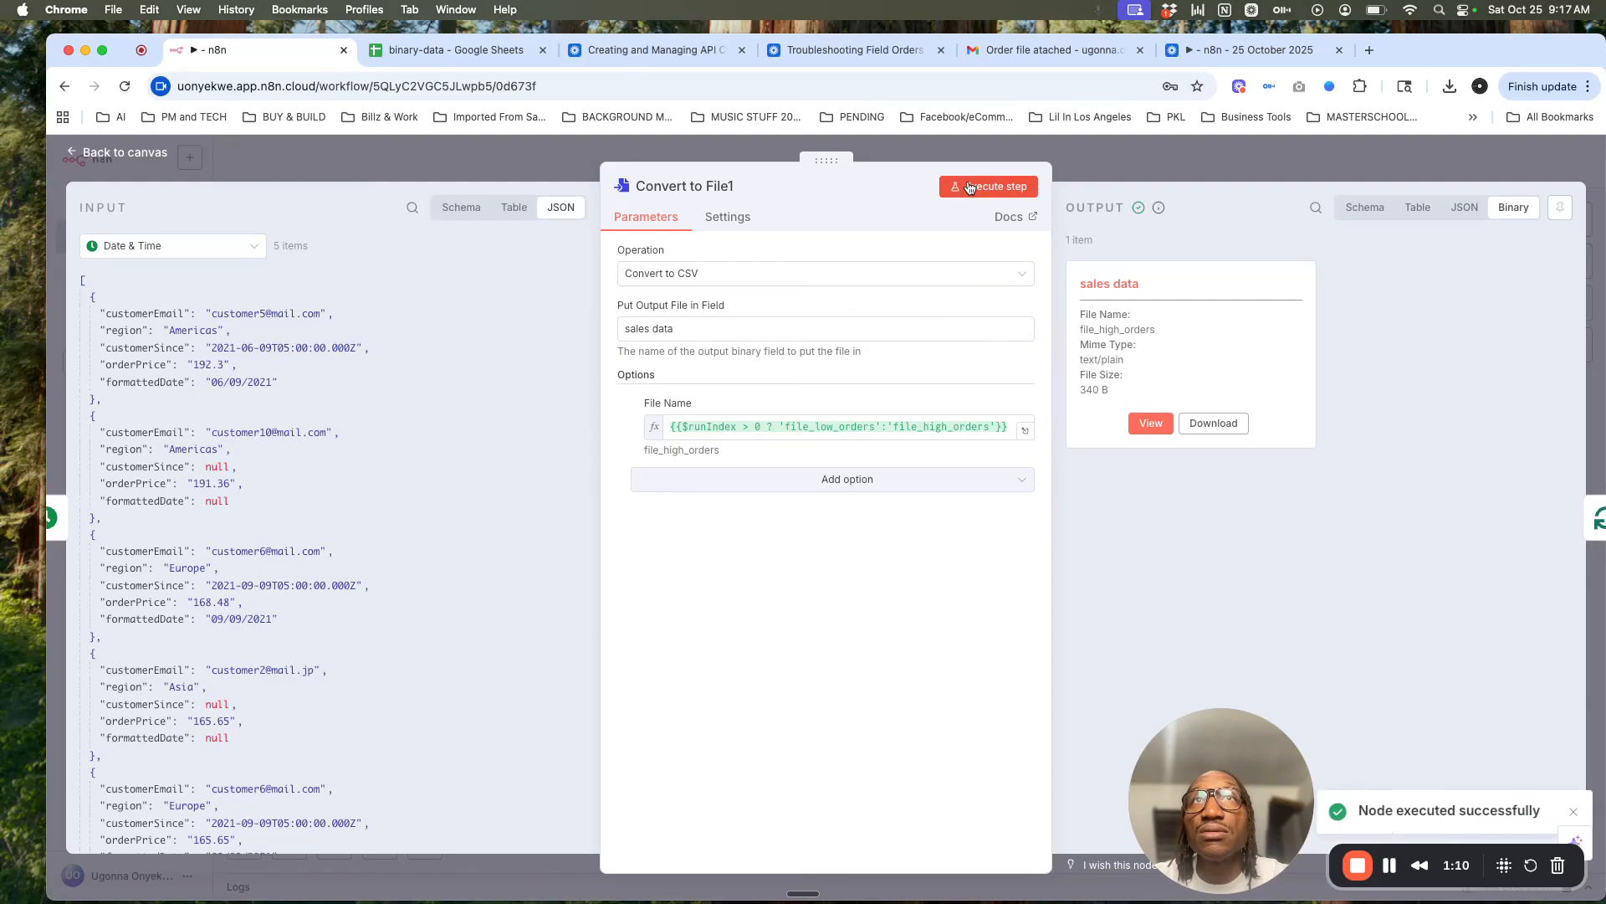
left_click(1203, 423)
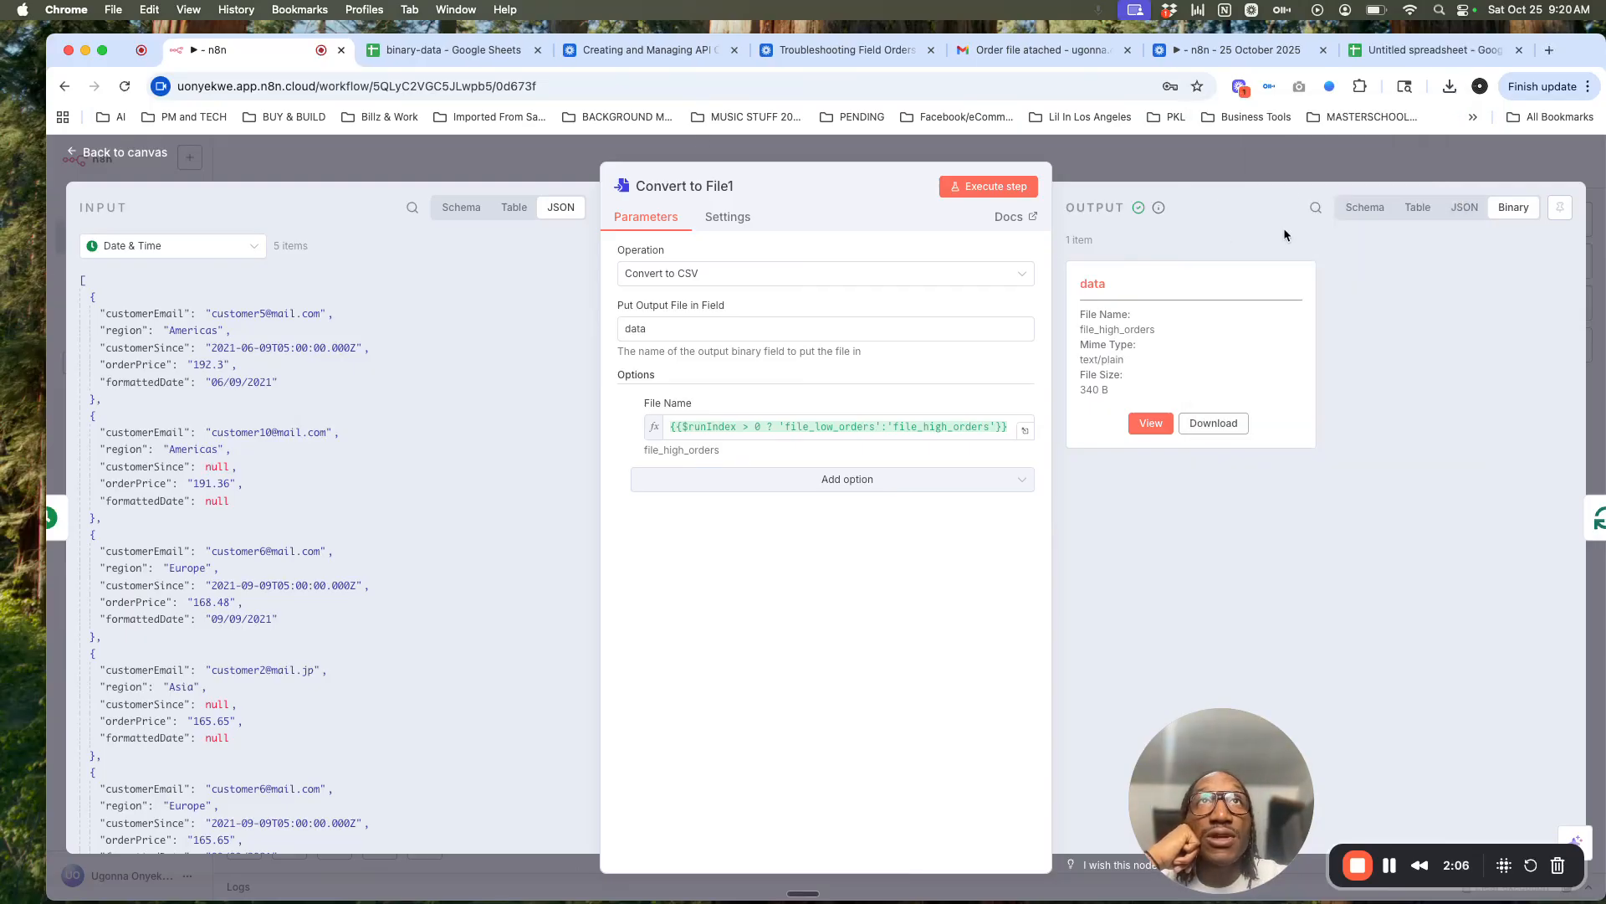
left_click(1294, 180)
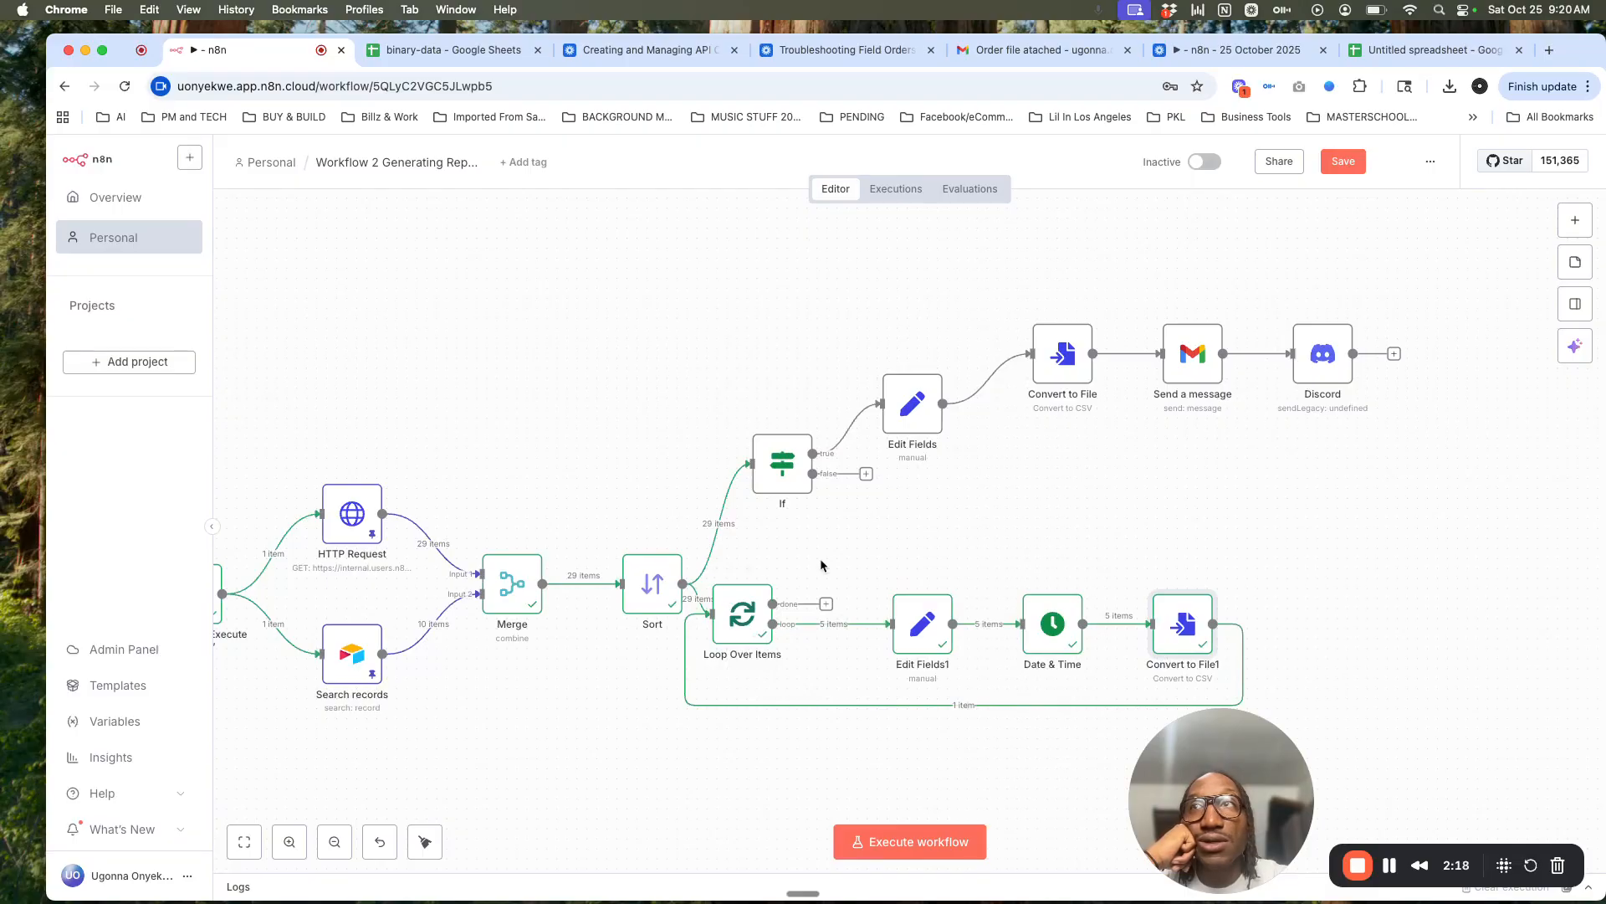
Step: Run the workflow, delete the erroring Discord node, and execute the workflow again
scroll(585, 569, "left", 5)
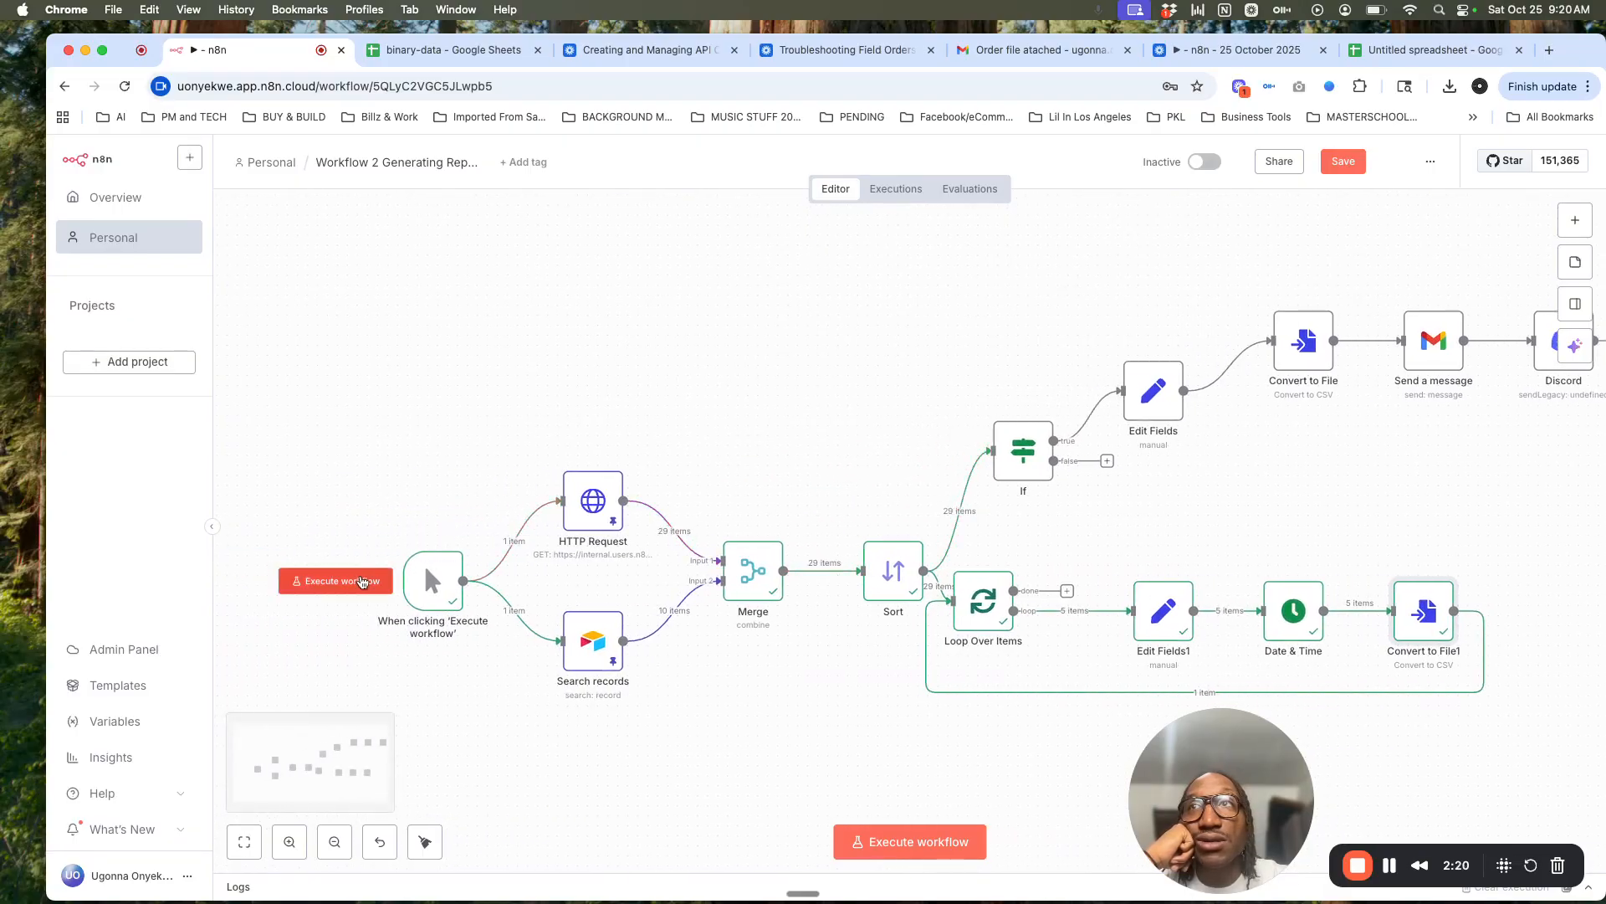
left_click(358, 586)
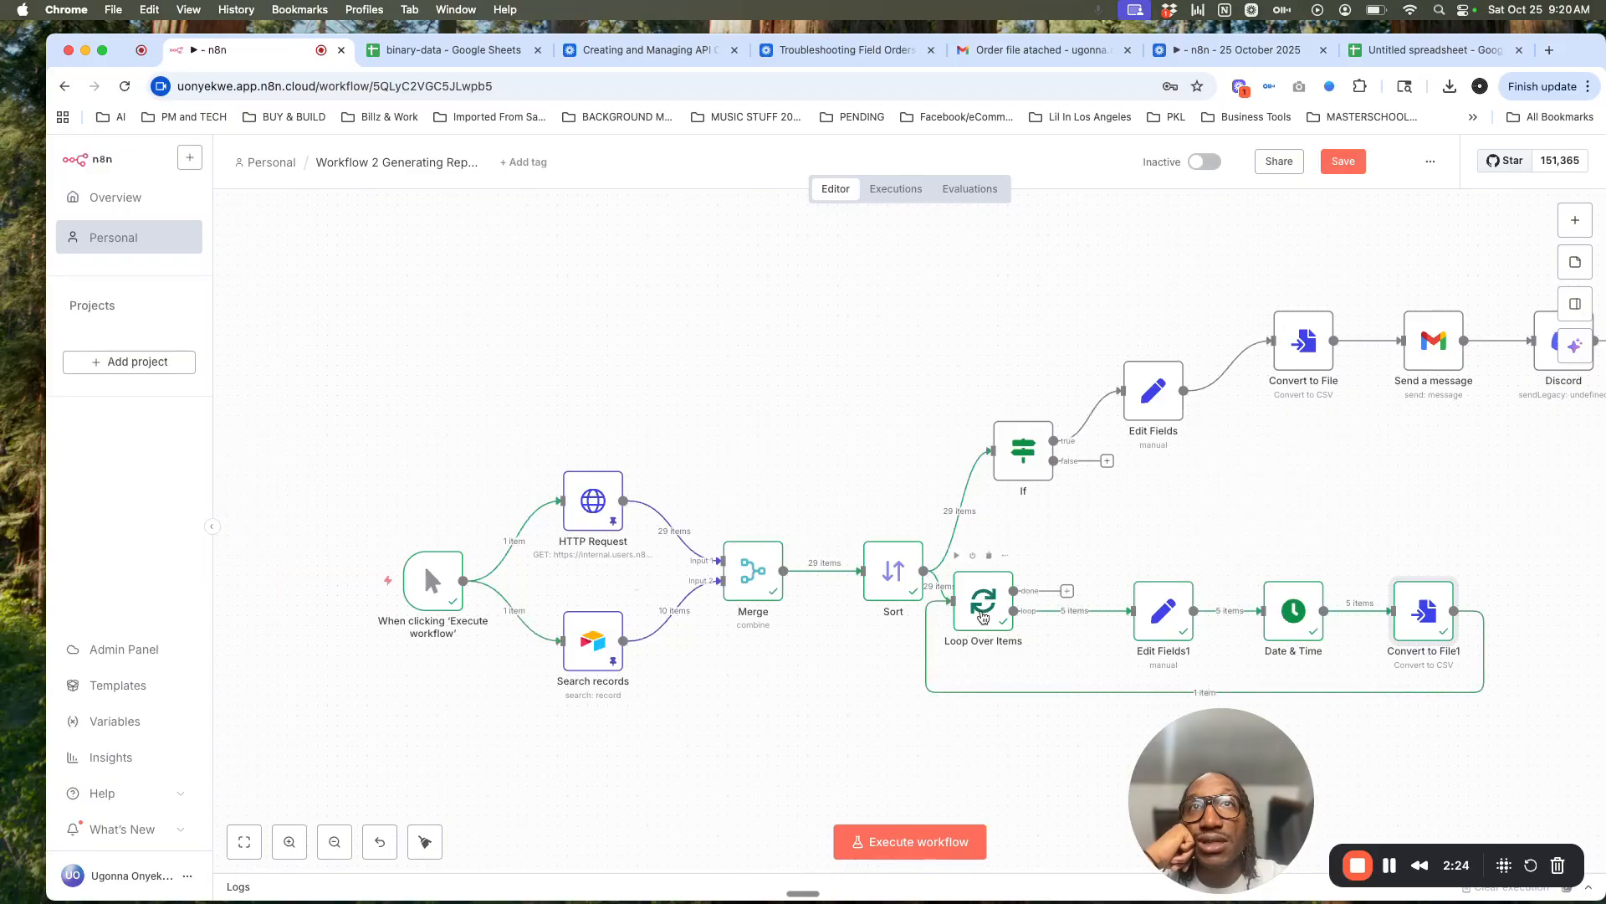
left_click(360, 582)
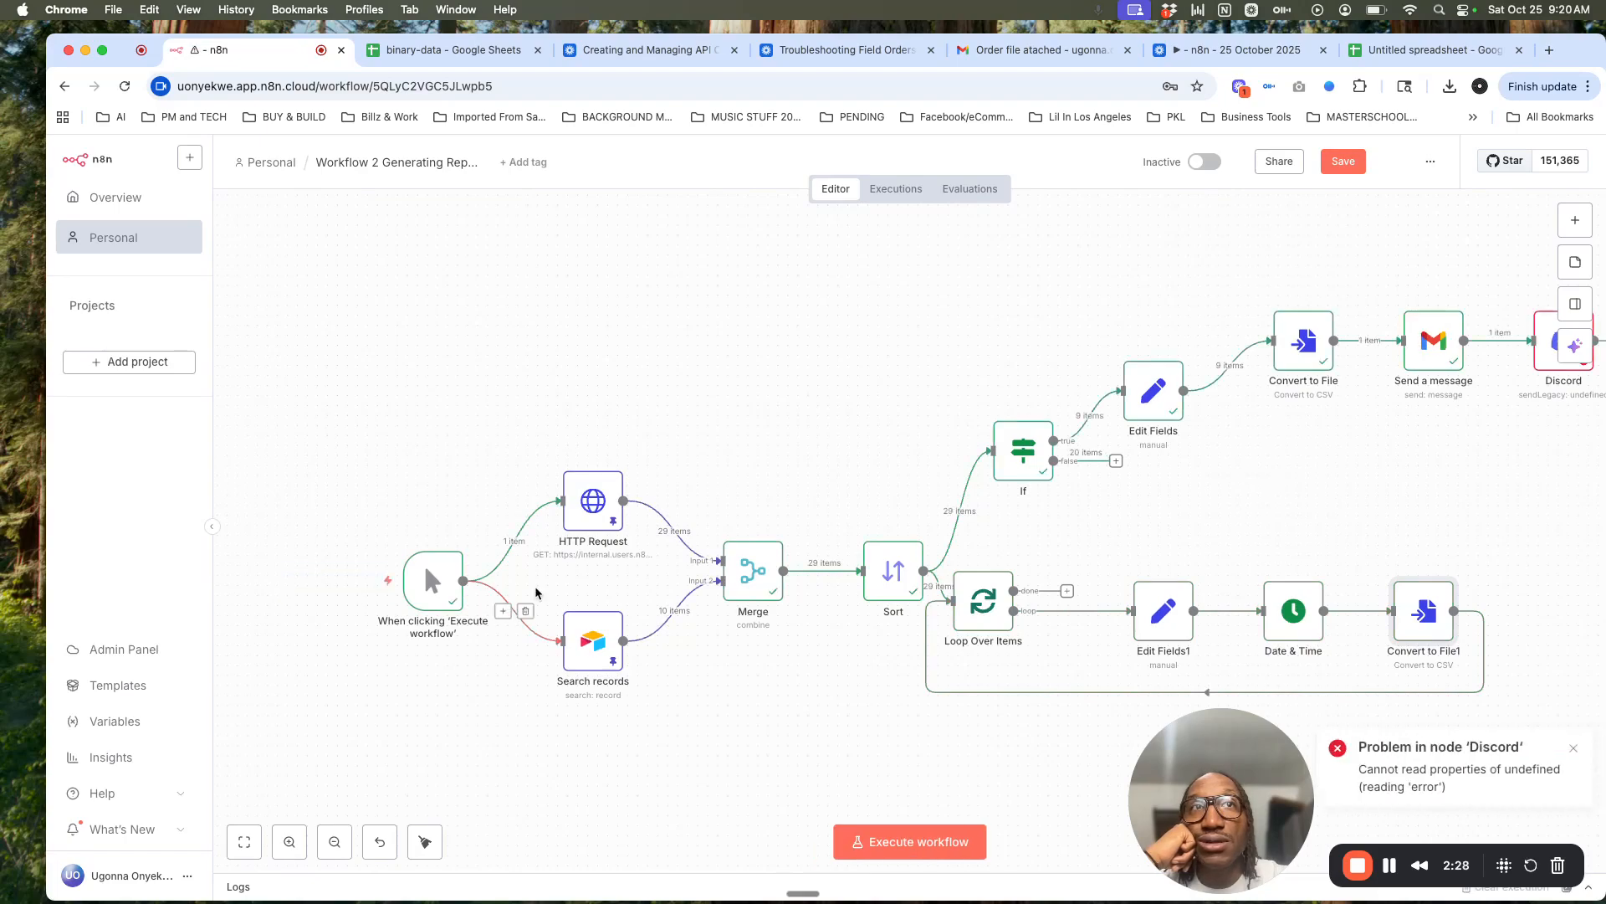
scroll(536, 590, "right", 5)
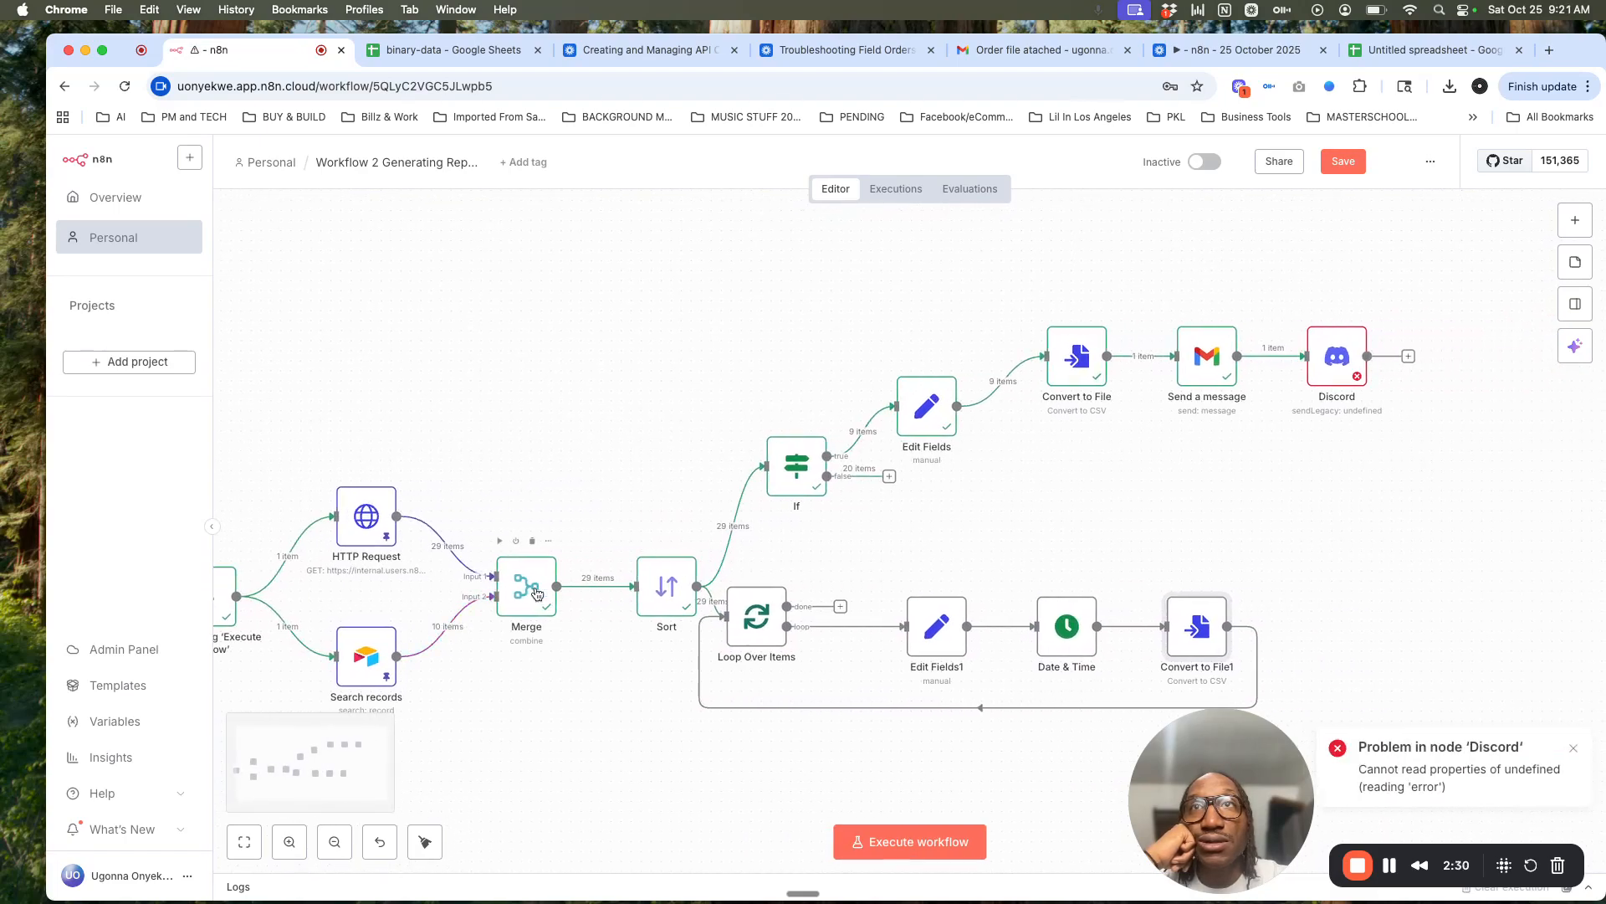
mouse_move(1350, 355)
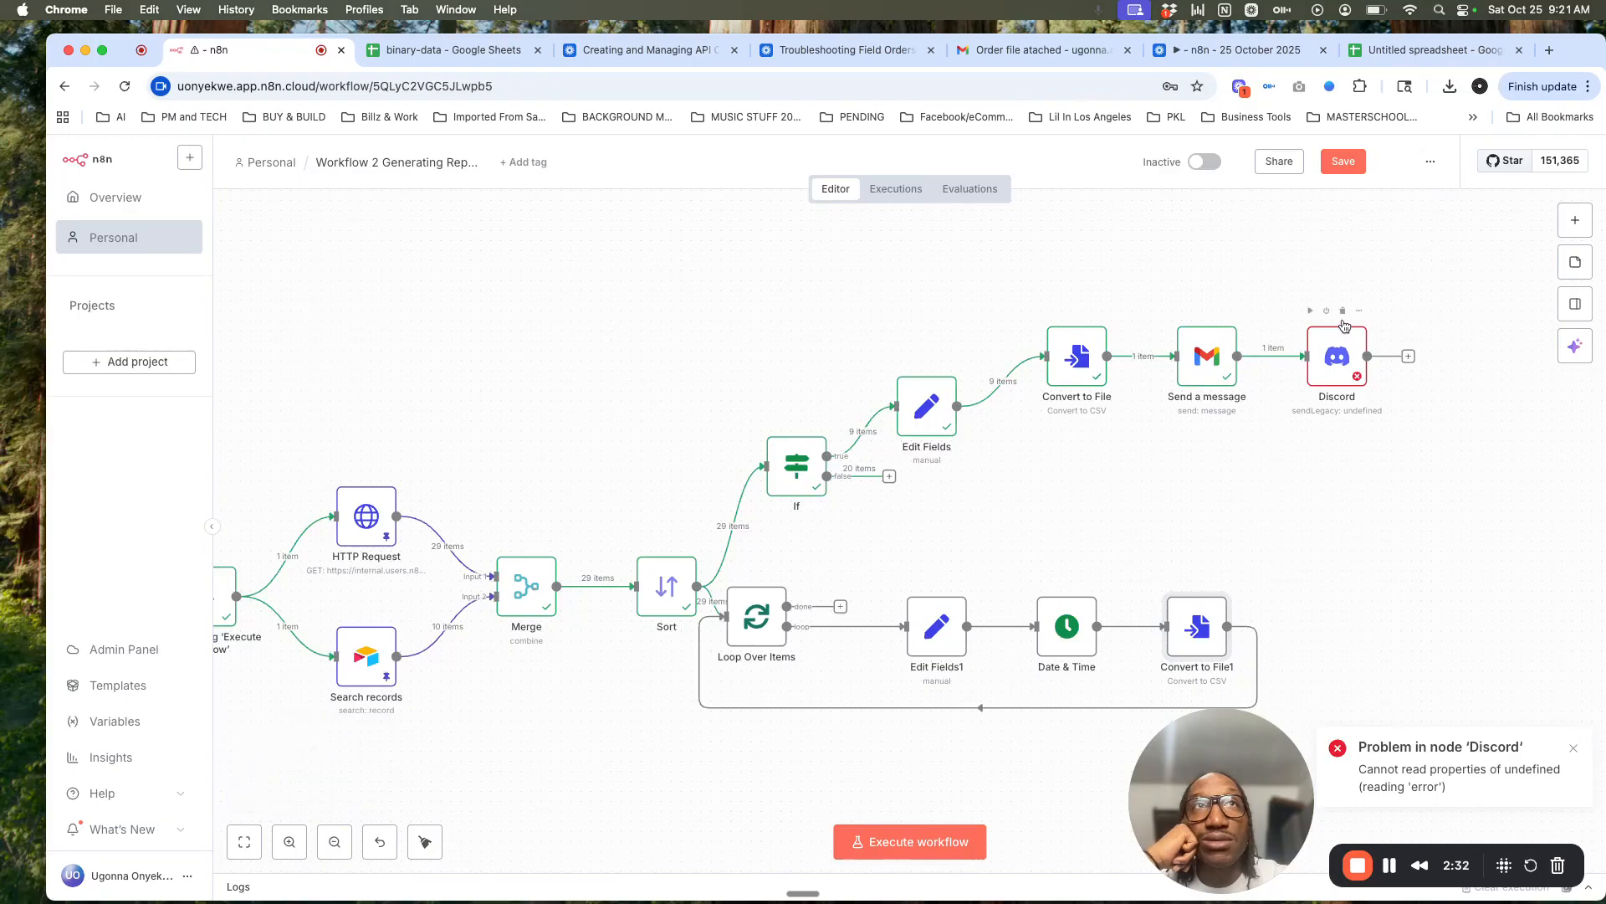
left_click(1343, 312)
scroll(1022, 433, "left", 5)
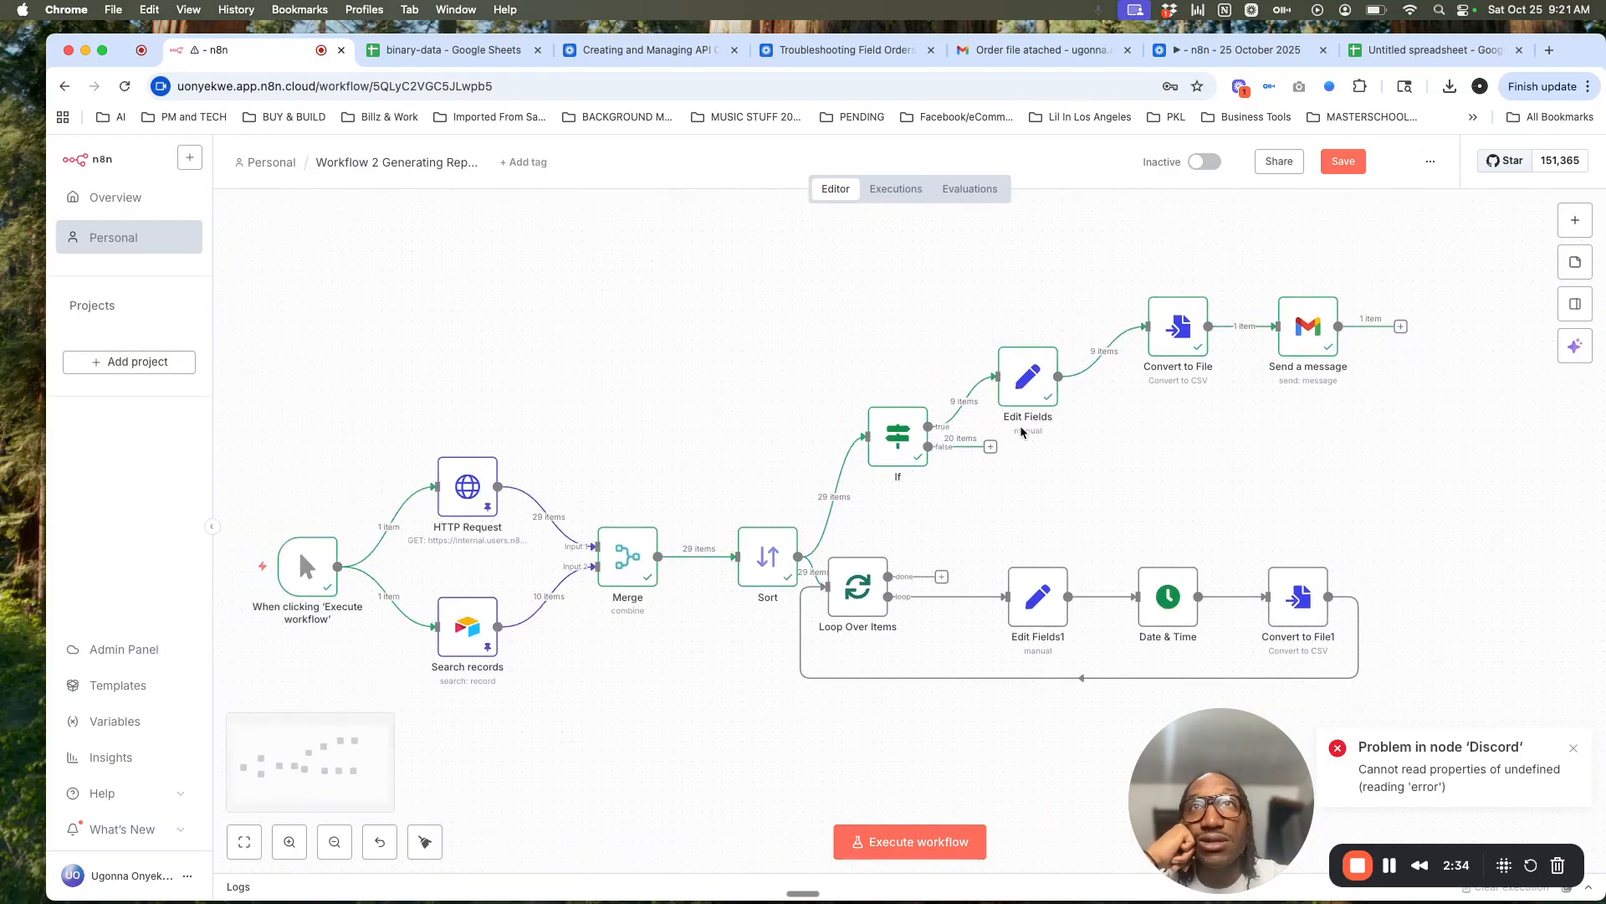
left_click(351, 531)
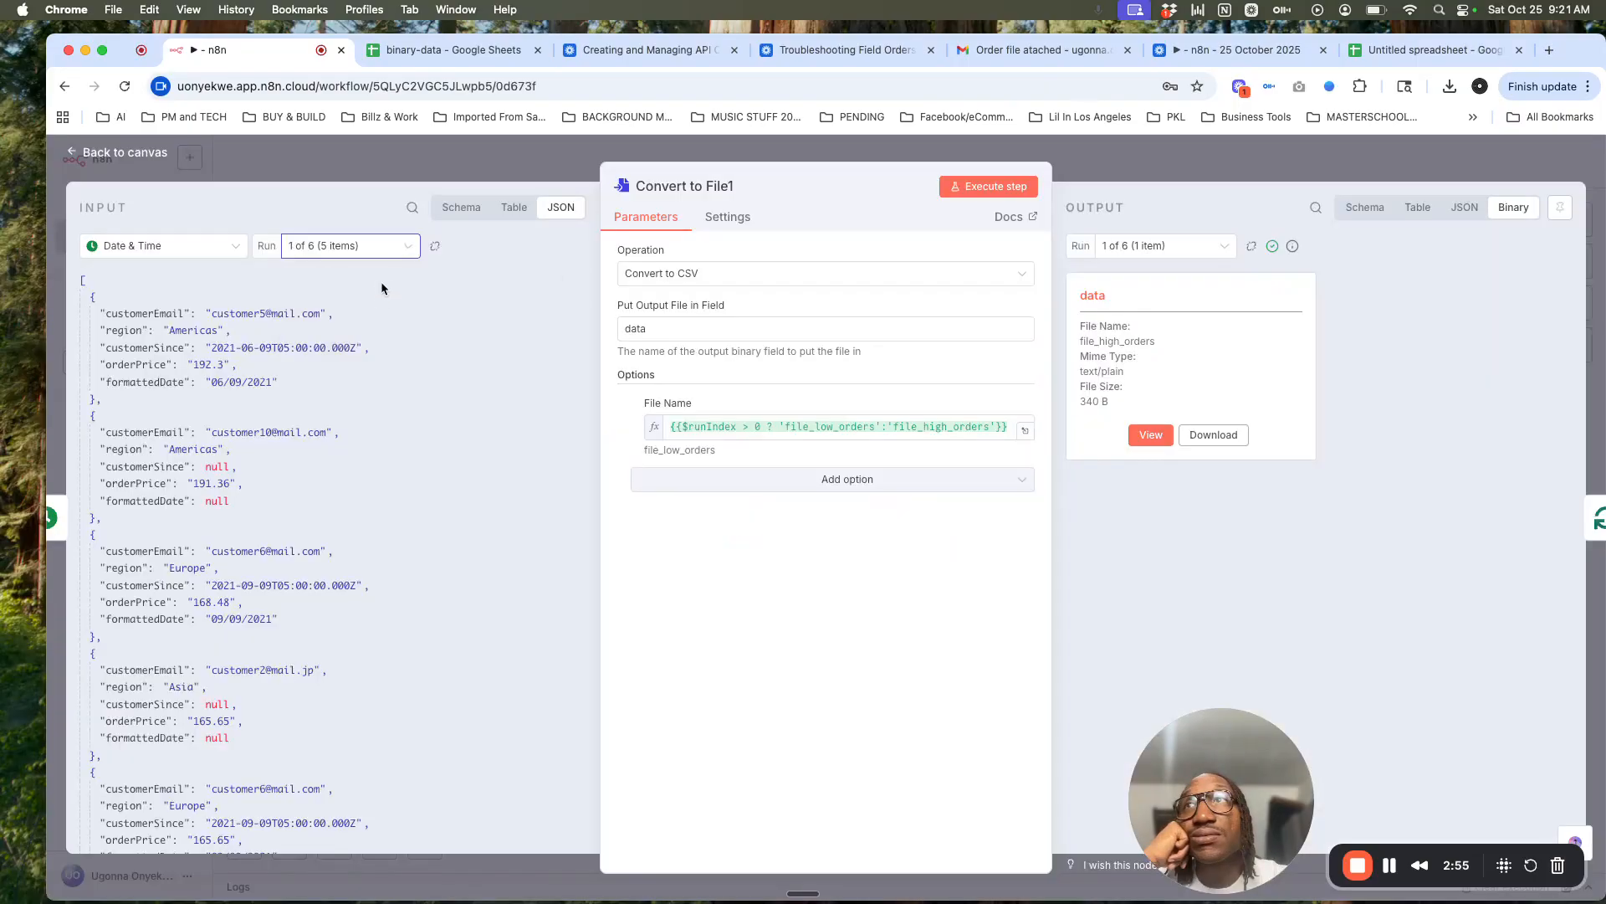
Step: Switch Convert to File1's output to run 2 of 6 and check its file_low_orders file
scroll(365, 351, "down", 2)
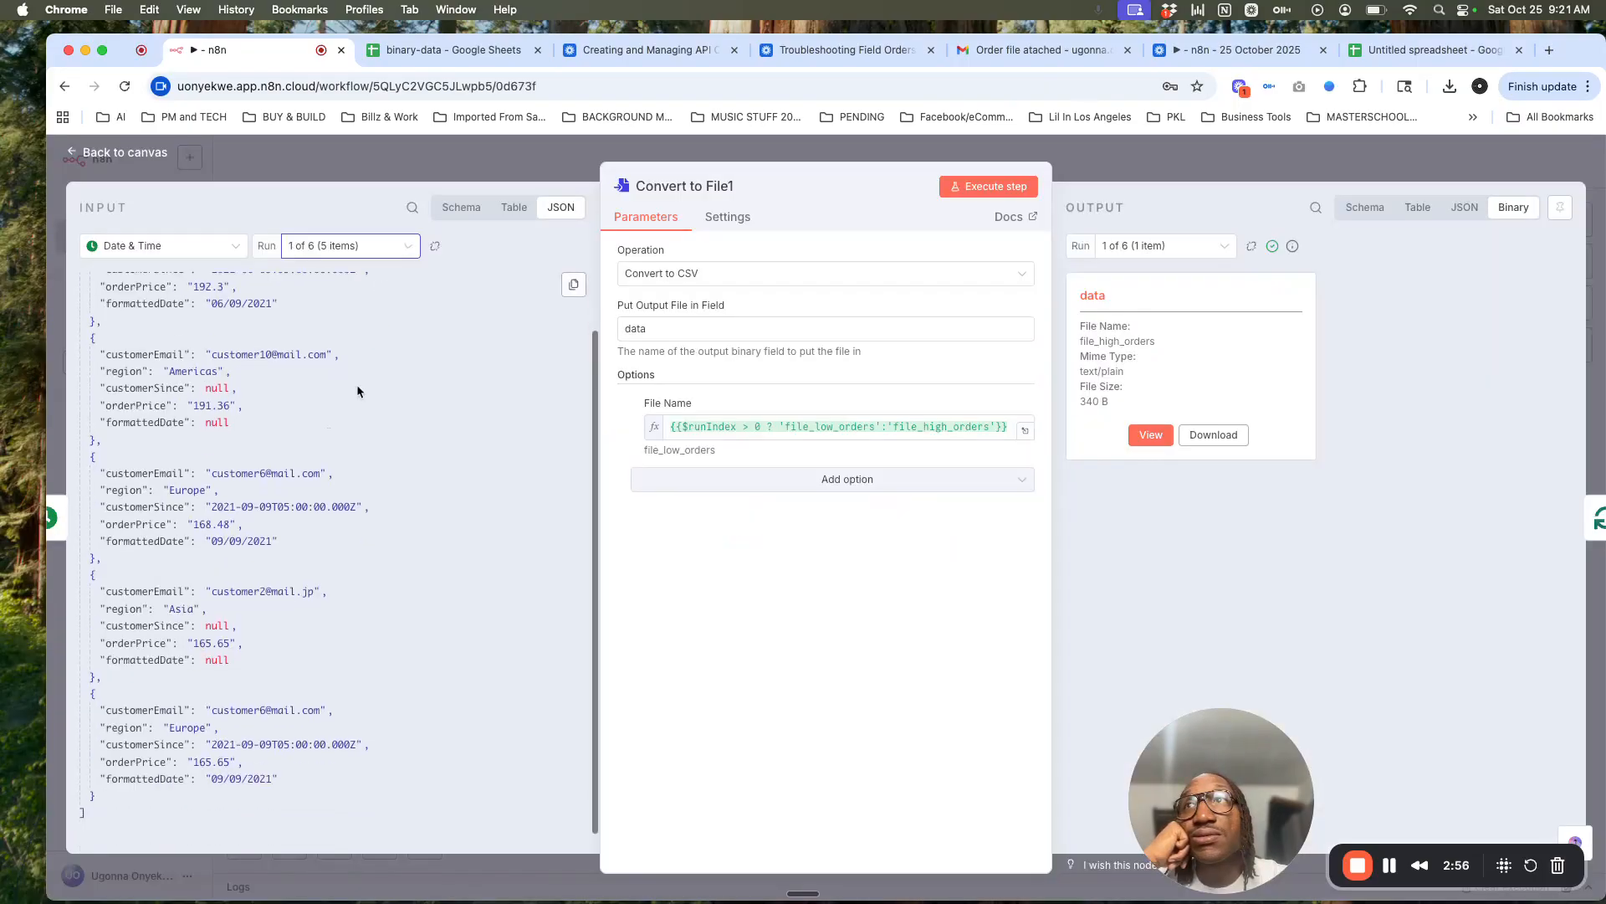
scroll(357, 390, "up", 2)
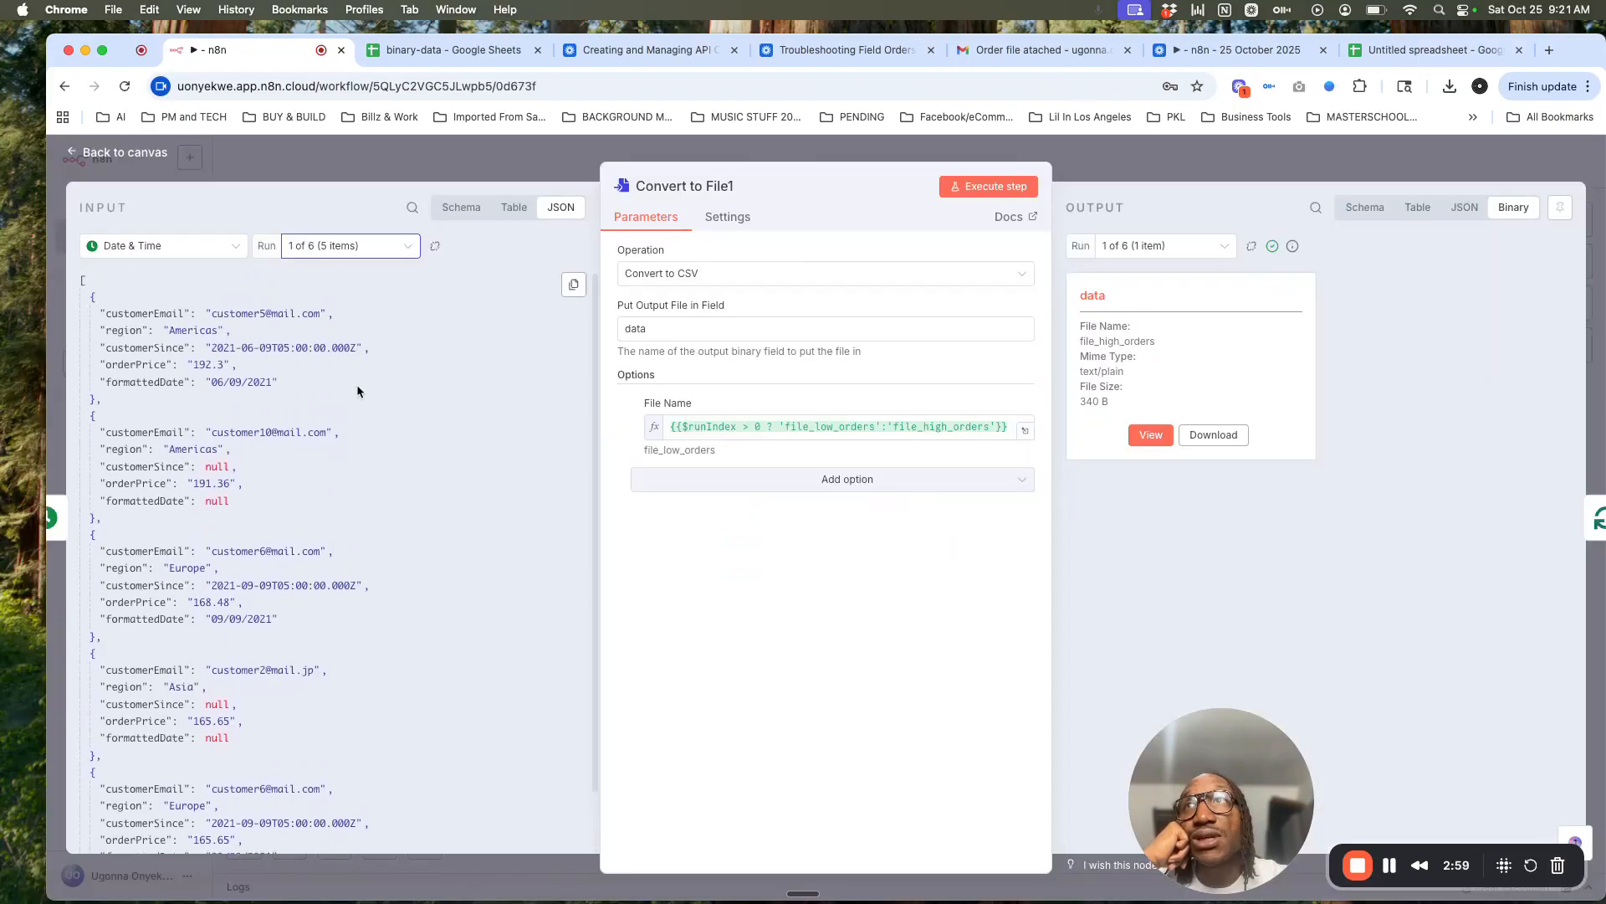
left_click(368, 251)
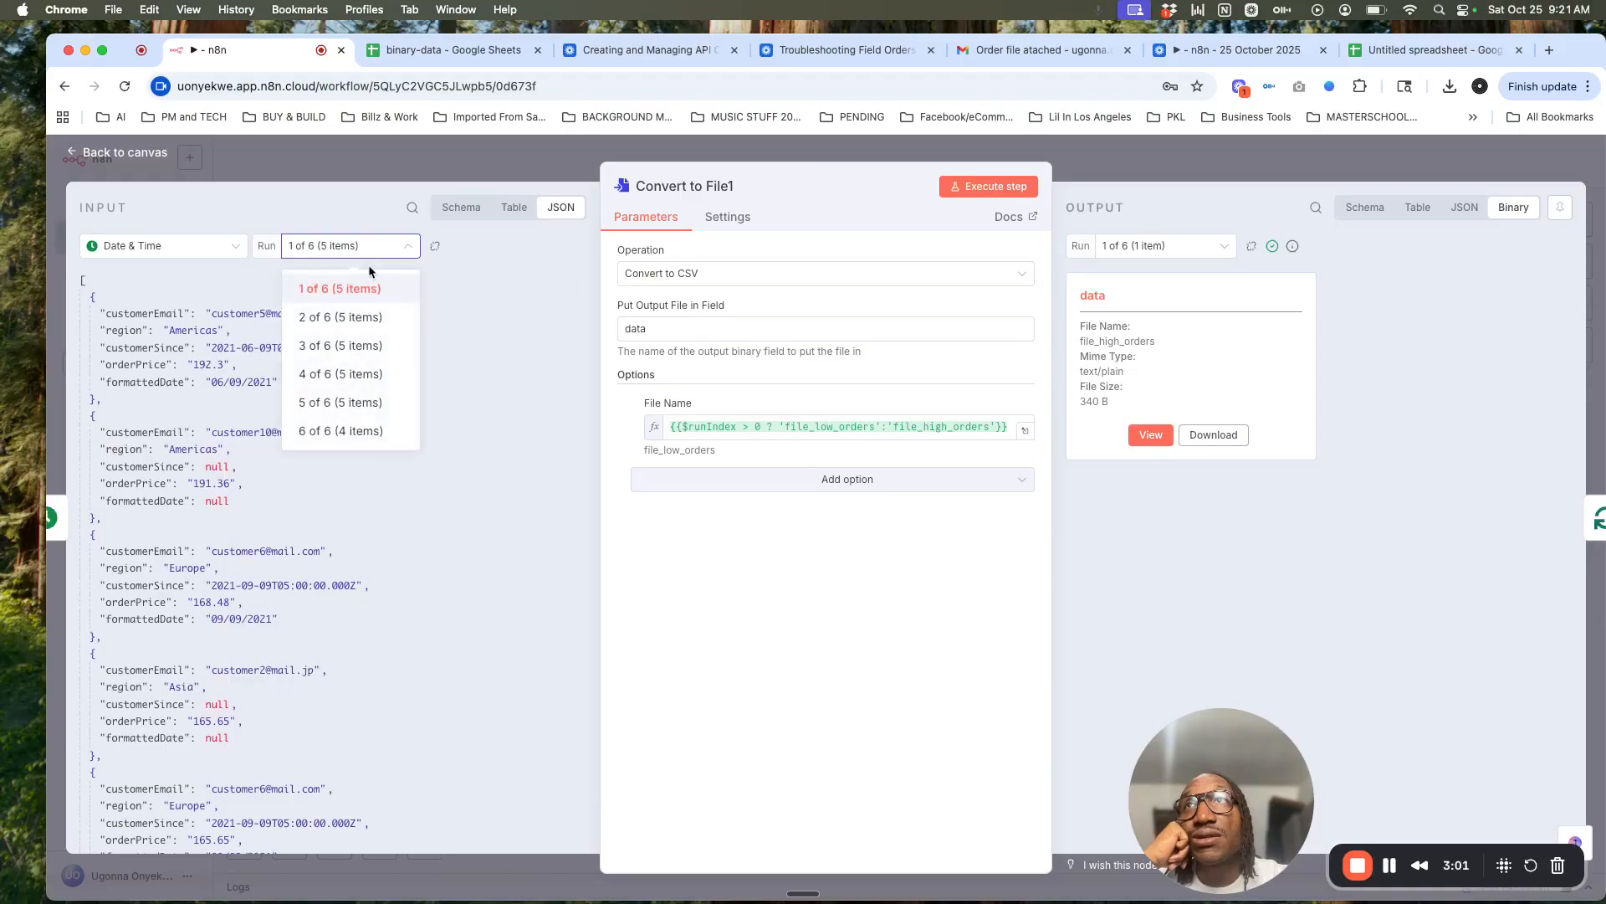
left_click(373, 318)
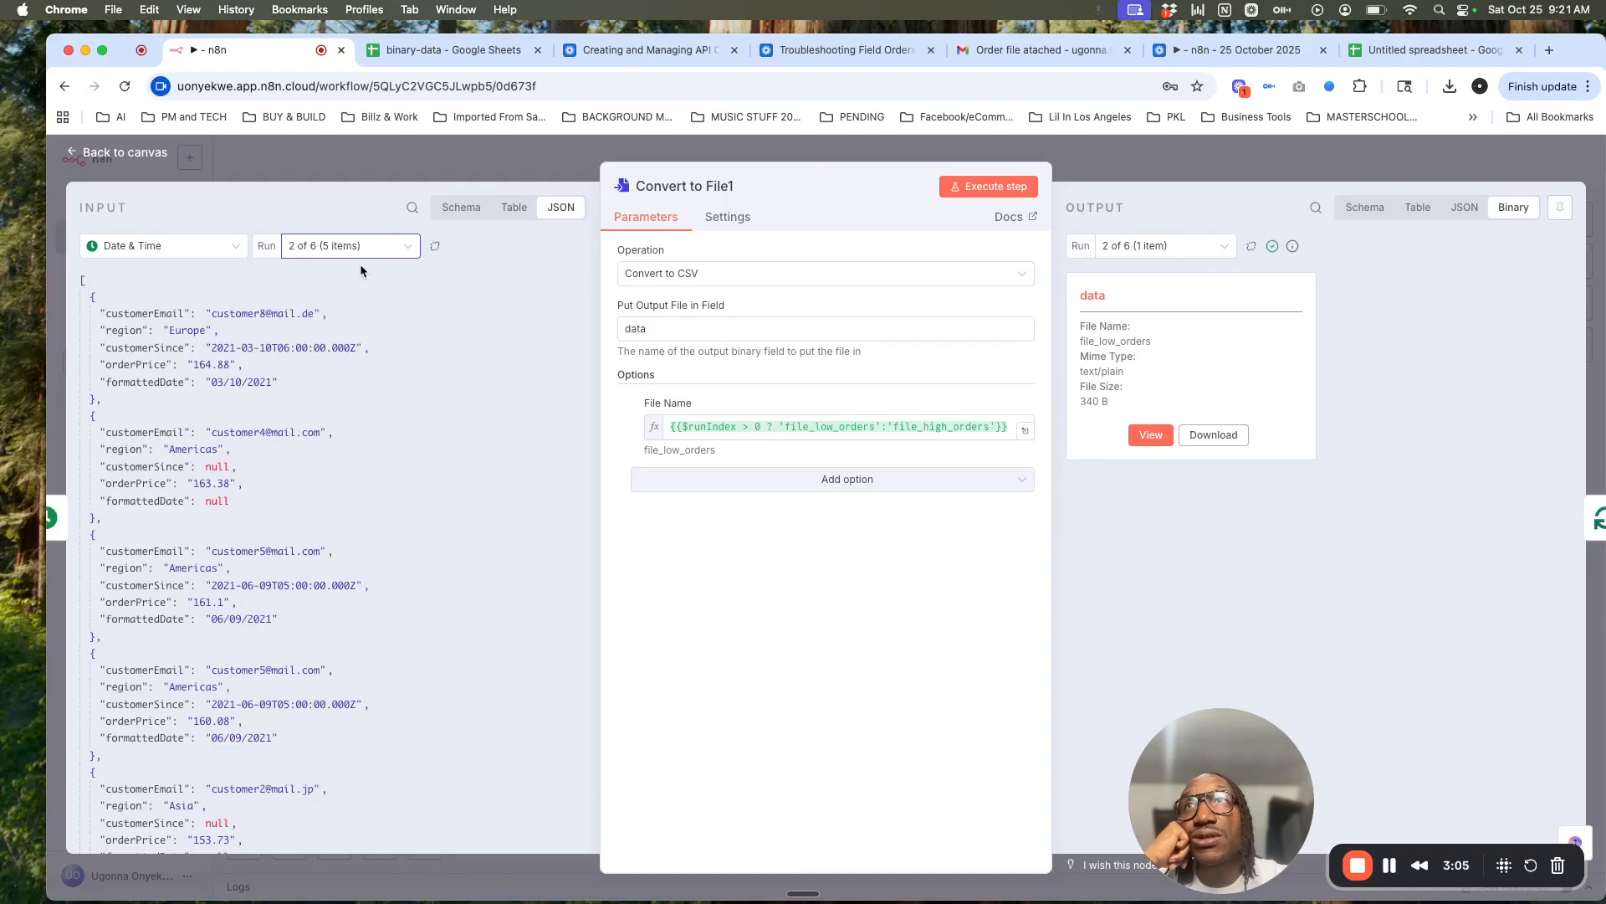
scroll(352, 422, "down", 3)
scroll(350, 418, "up", 3)
left_click(383, 254)
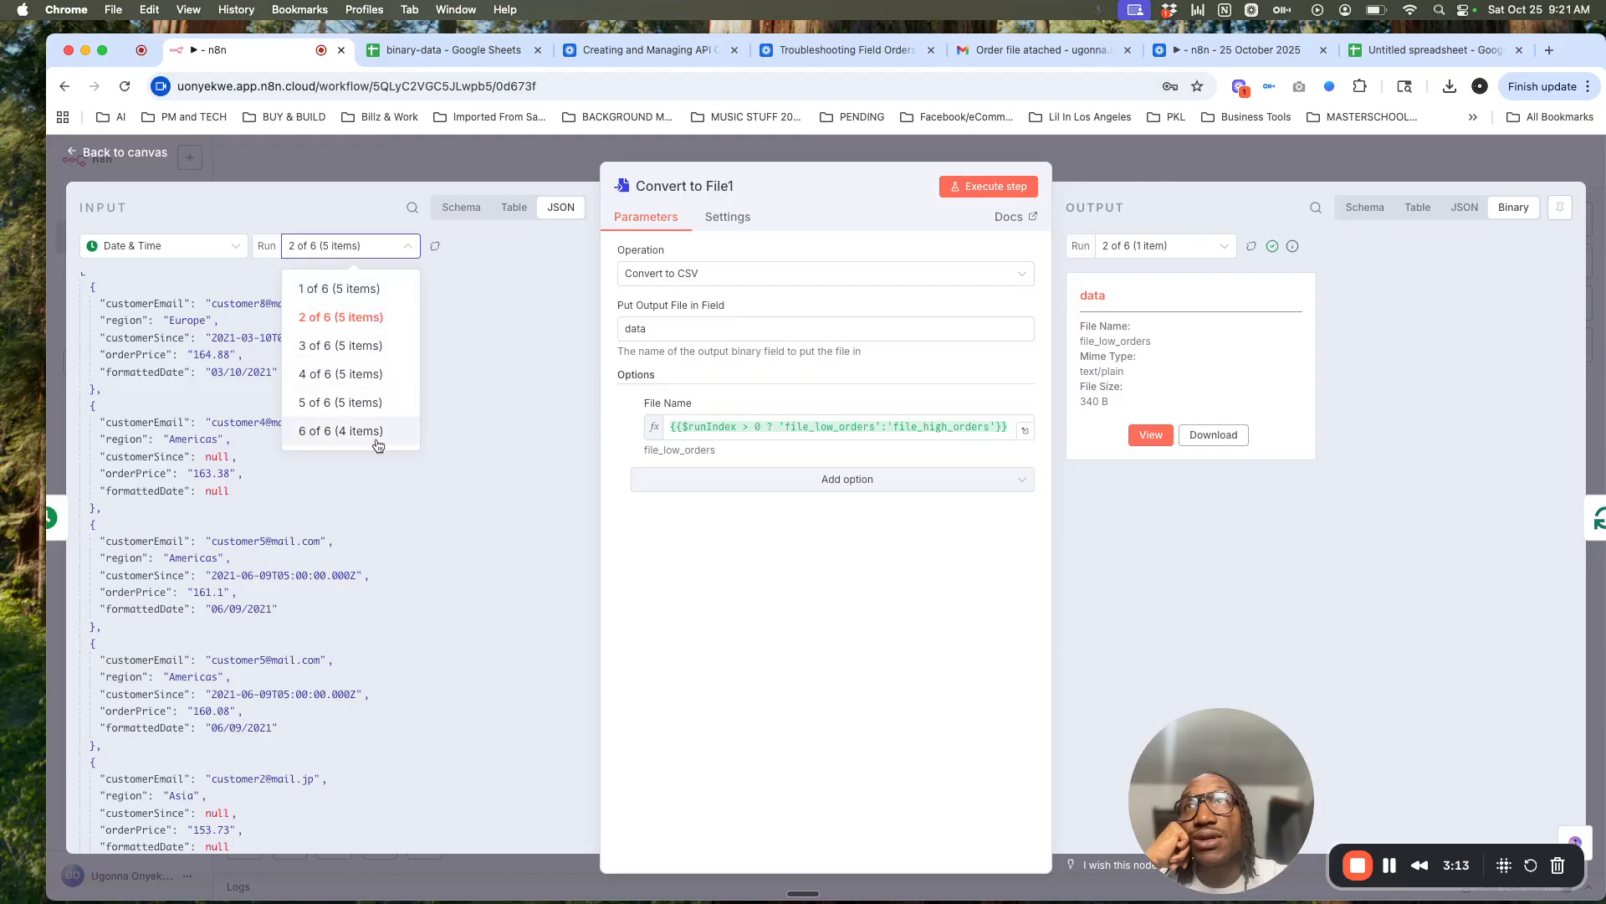
left_click(341, 208)
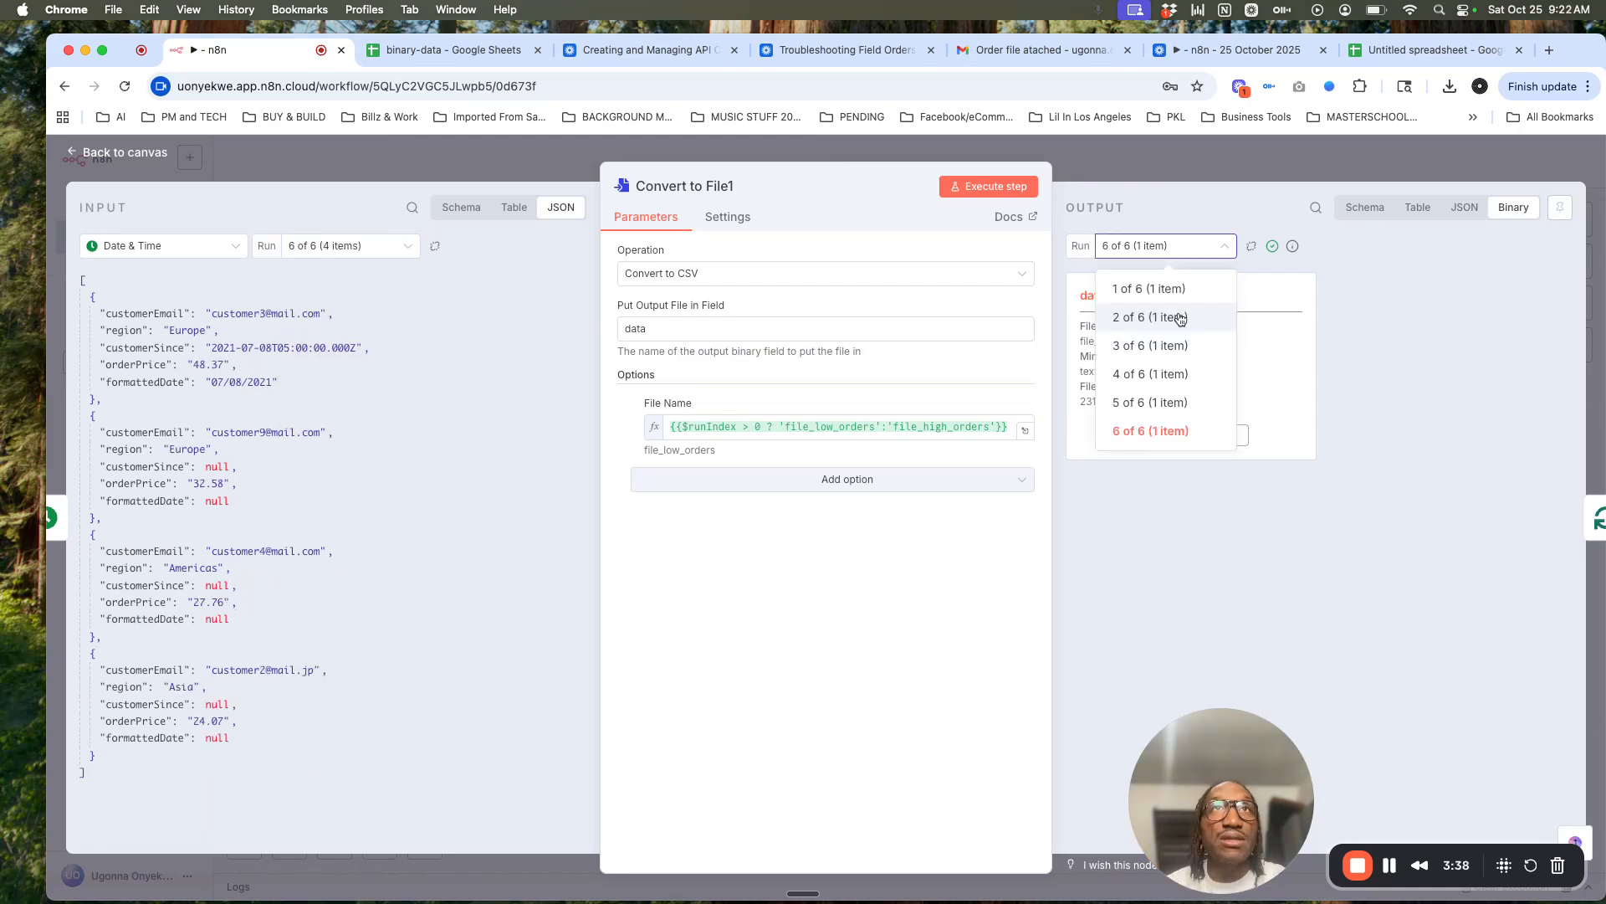
left_click(1179, 316)
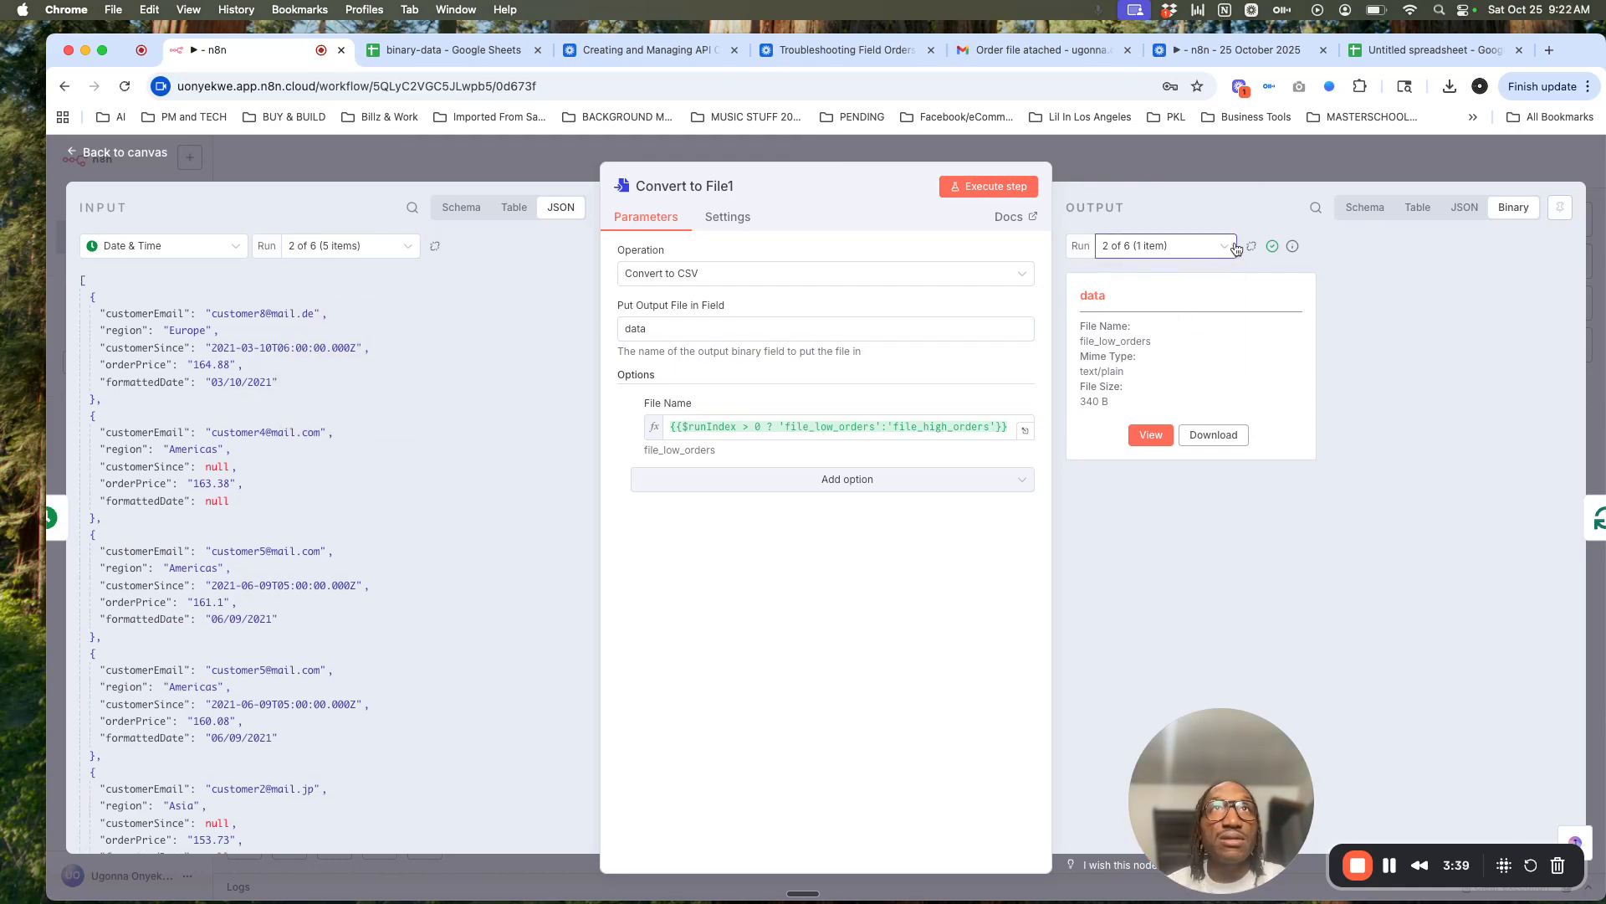
left_click(1466, 168)
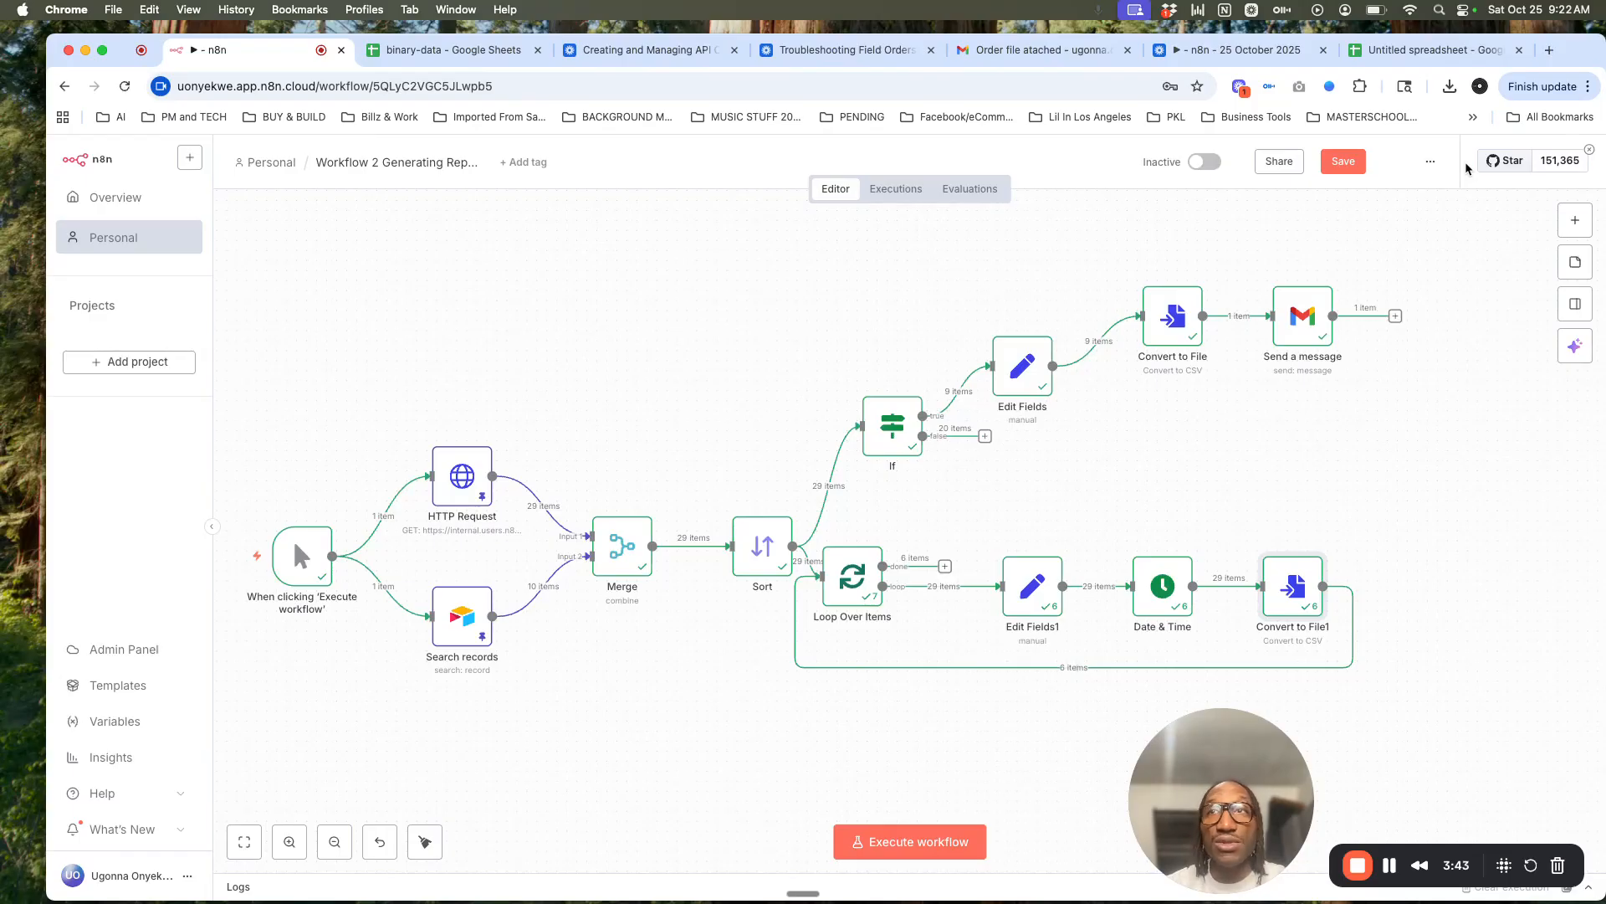
Step: Move Send a message and Convert to File down into the Edit Fields row
left_click_drag(1294, 347, 1294, 398)
left_click_drag(1169, 324, 1170, 374)
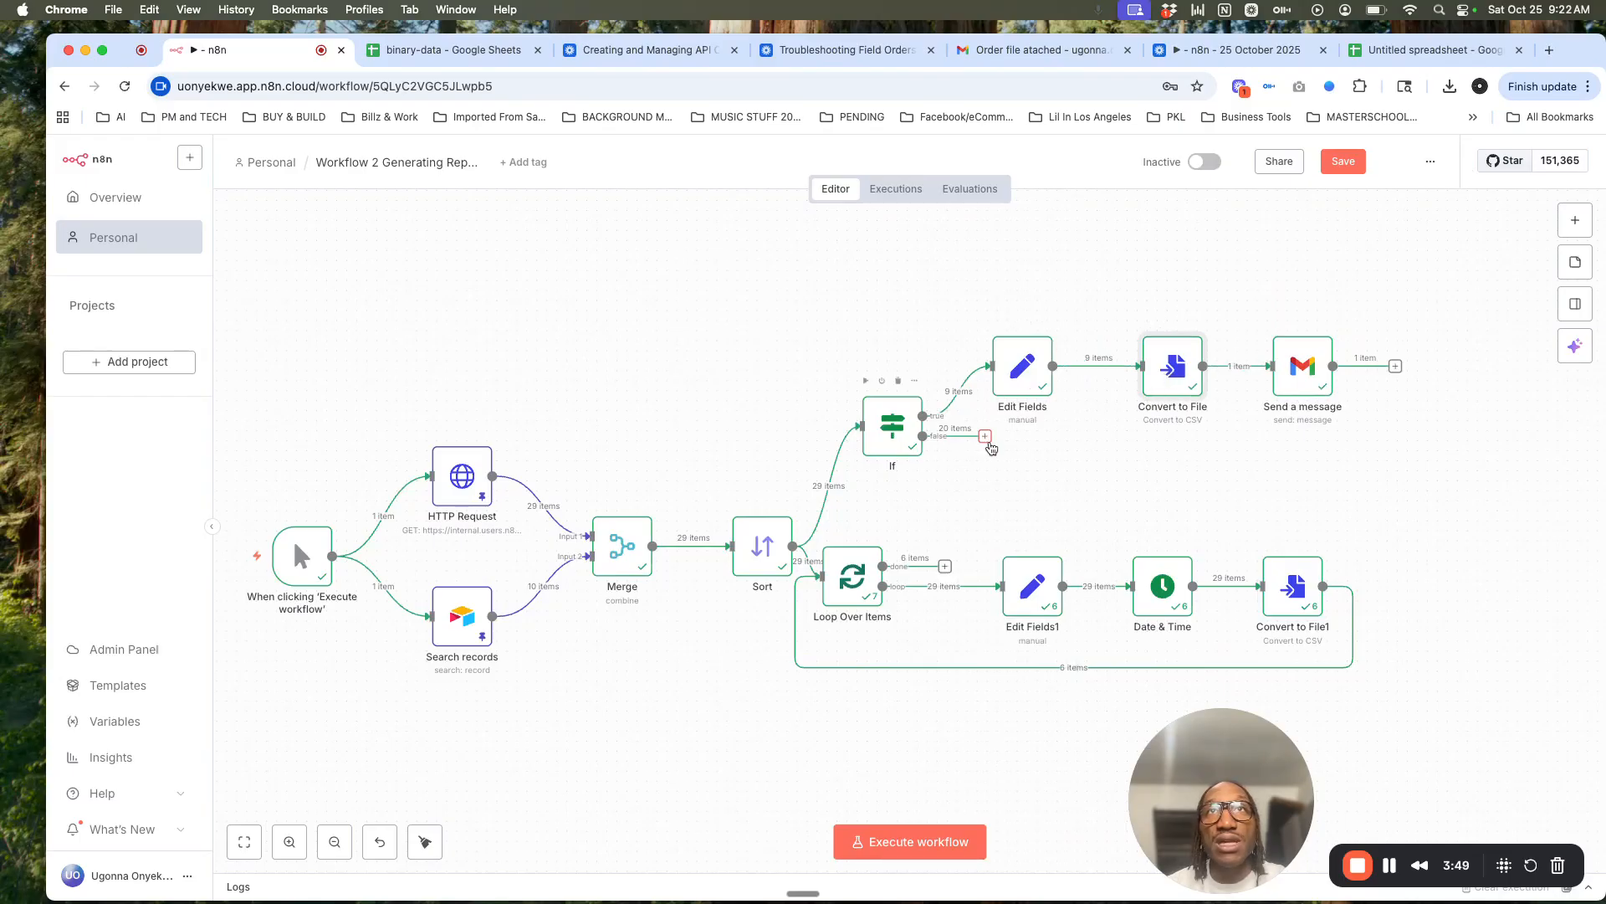
left_click(986, 436)
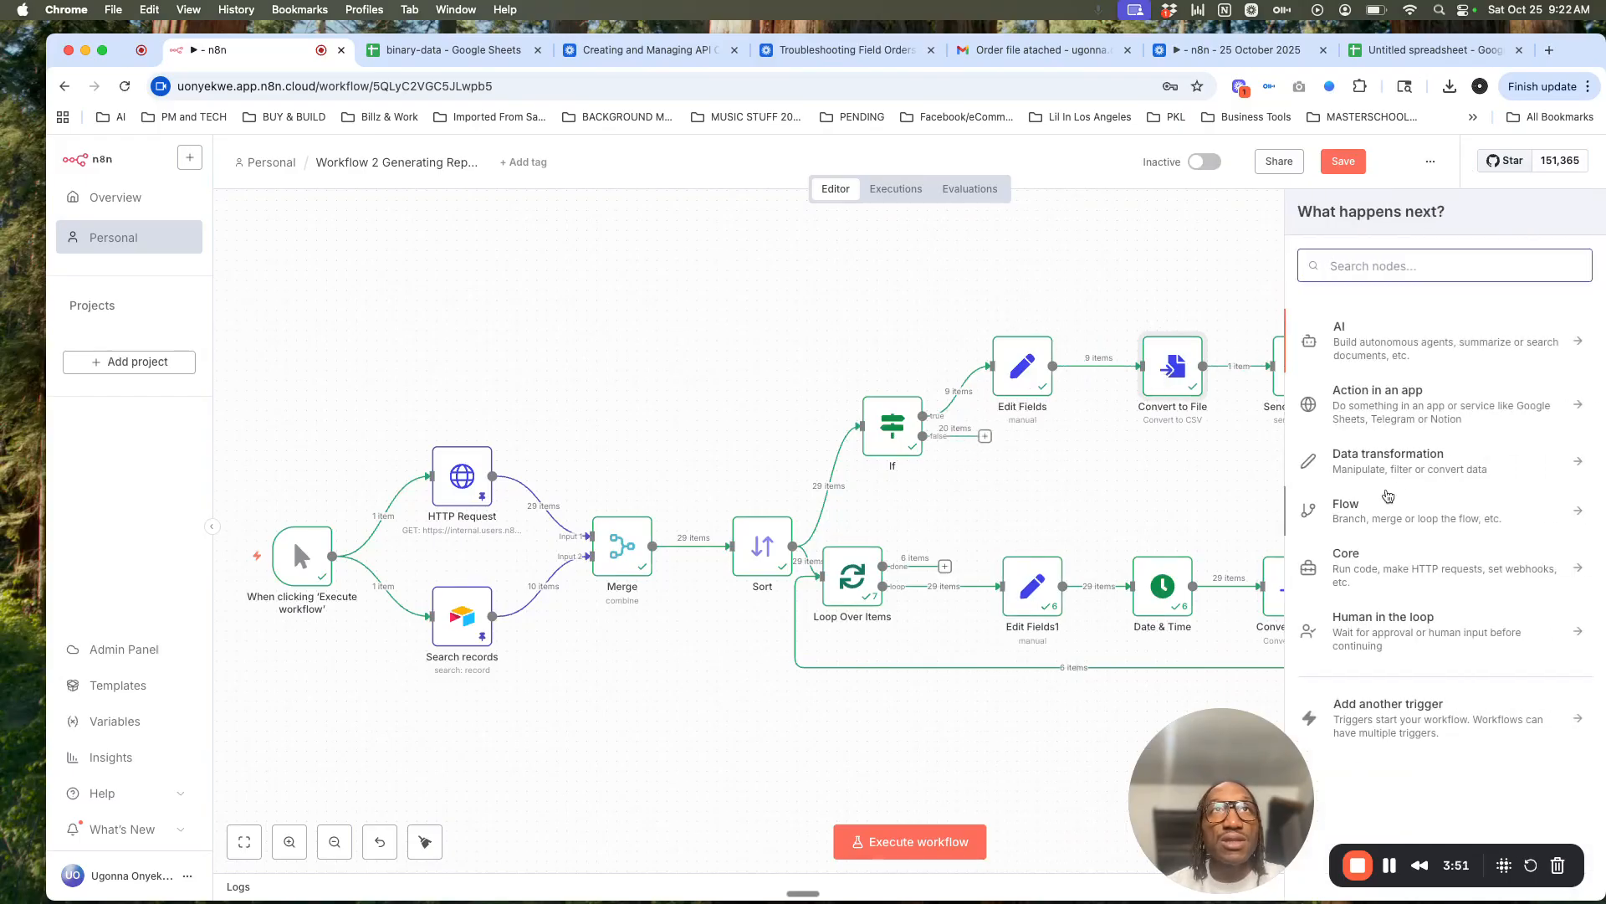
left_click(1223, 255)
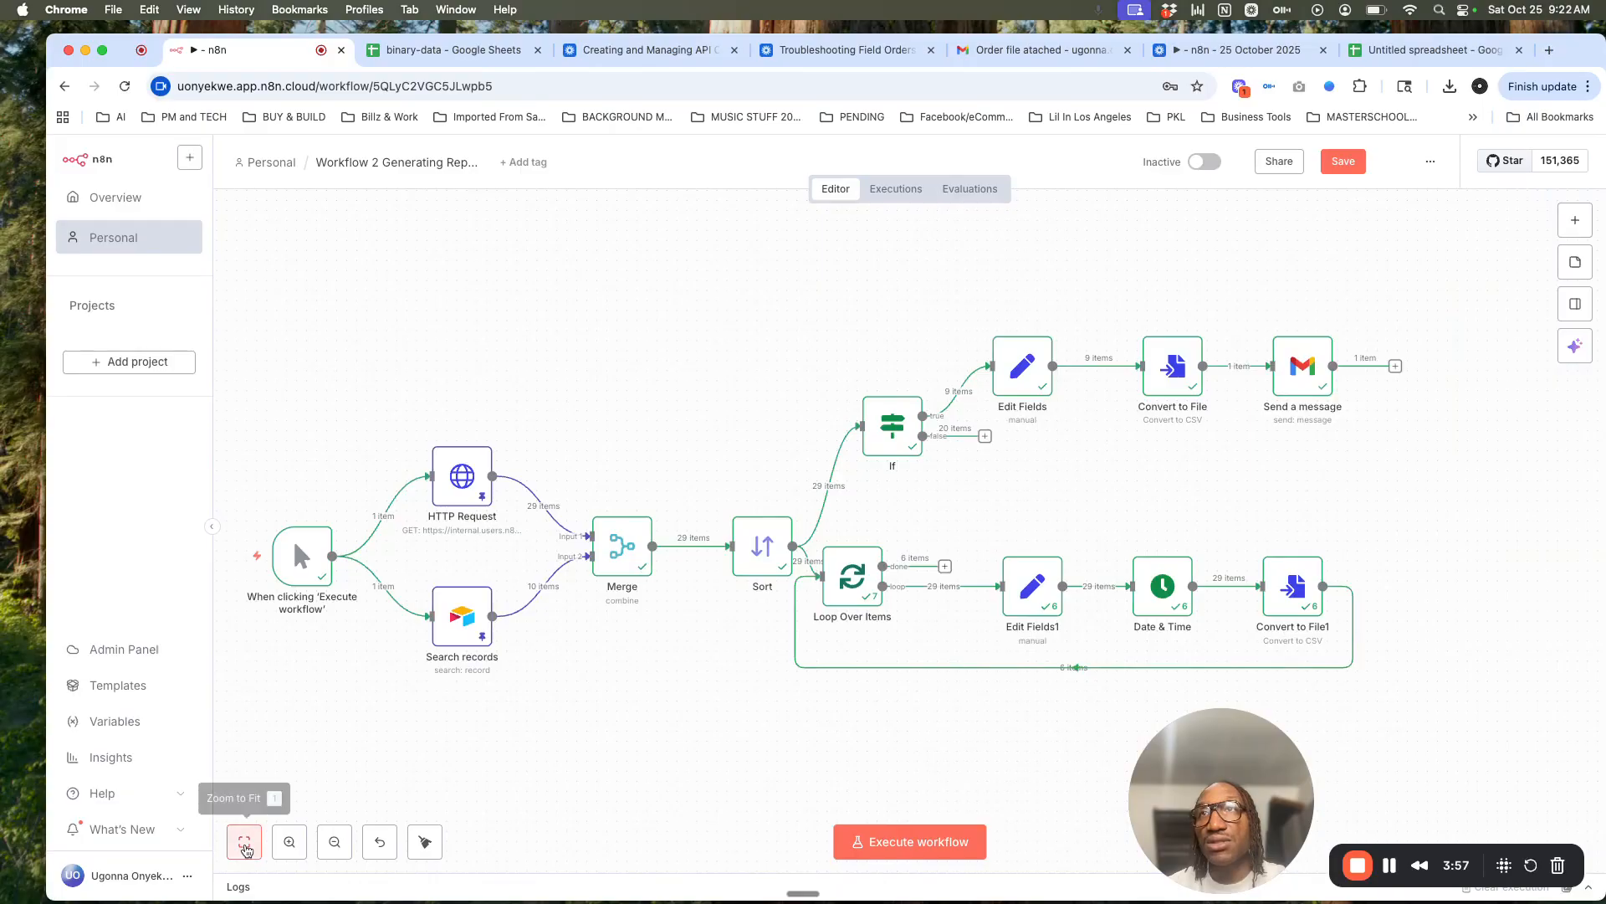
Step: Zoom to fit the whole workflow and save it
left_click(245, 850)
left_click_drag(811, 470, 710, 452)
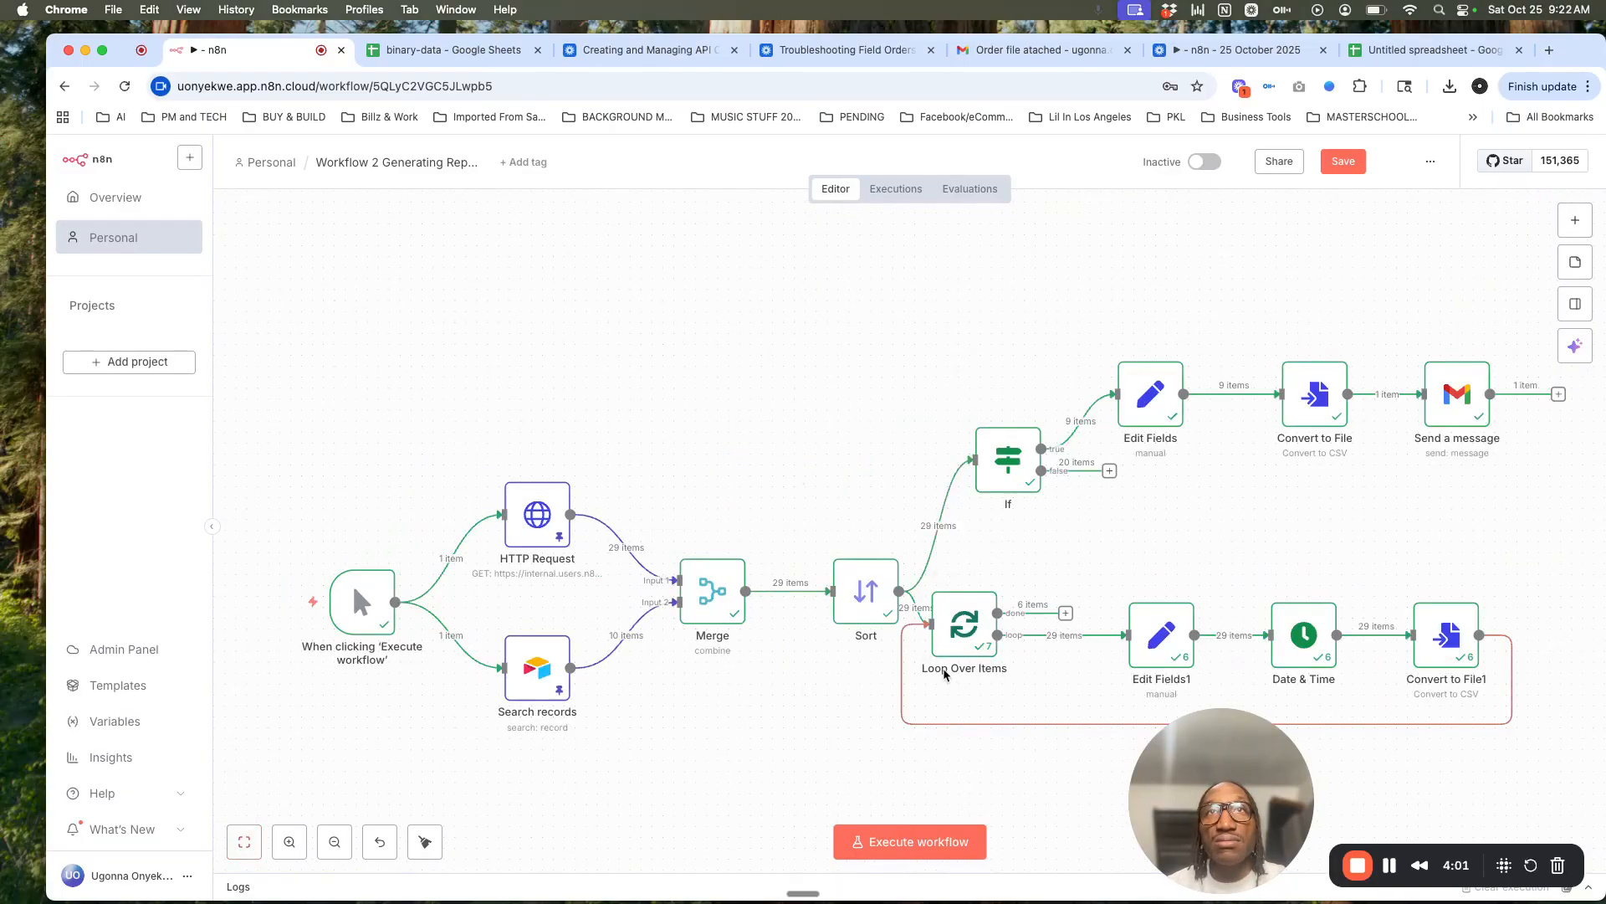
left_click(1343, 161)
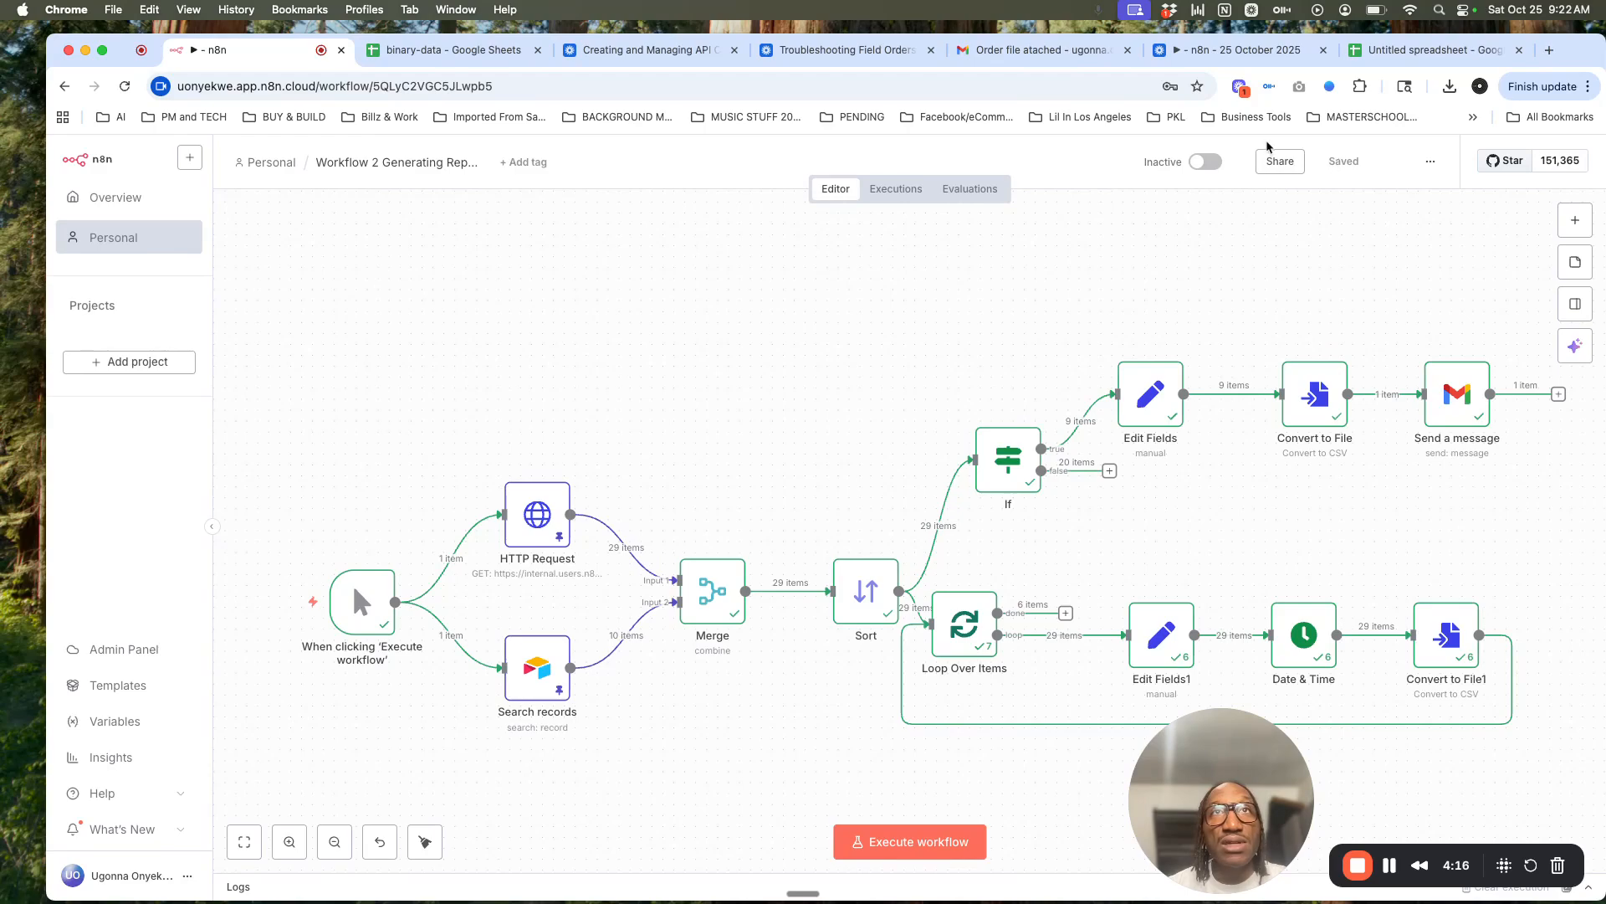
left_click_drag(1118, 299, 992, 299)
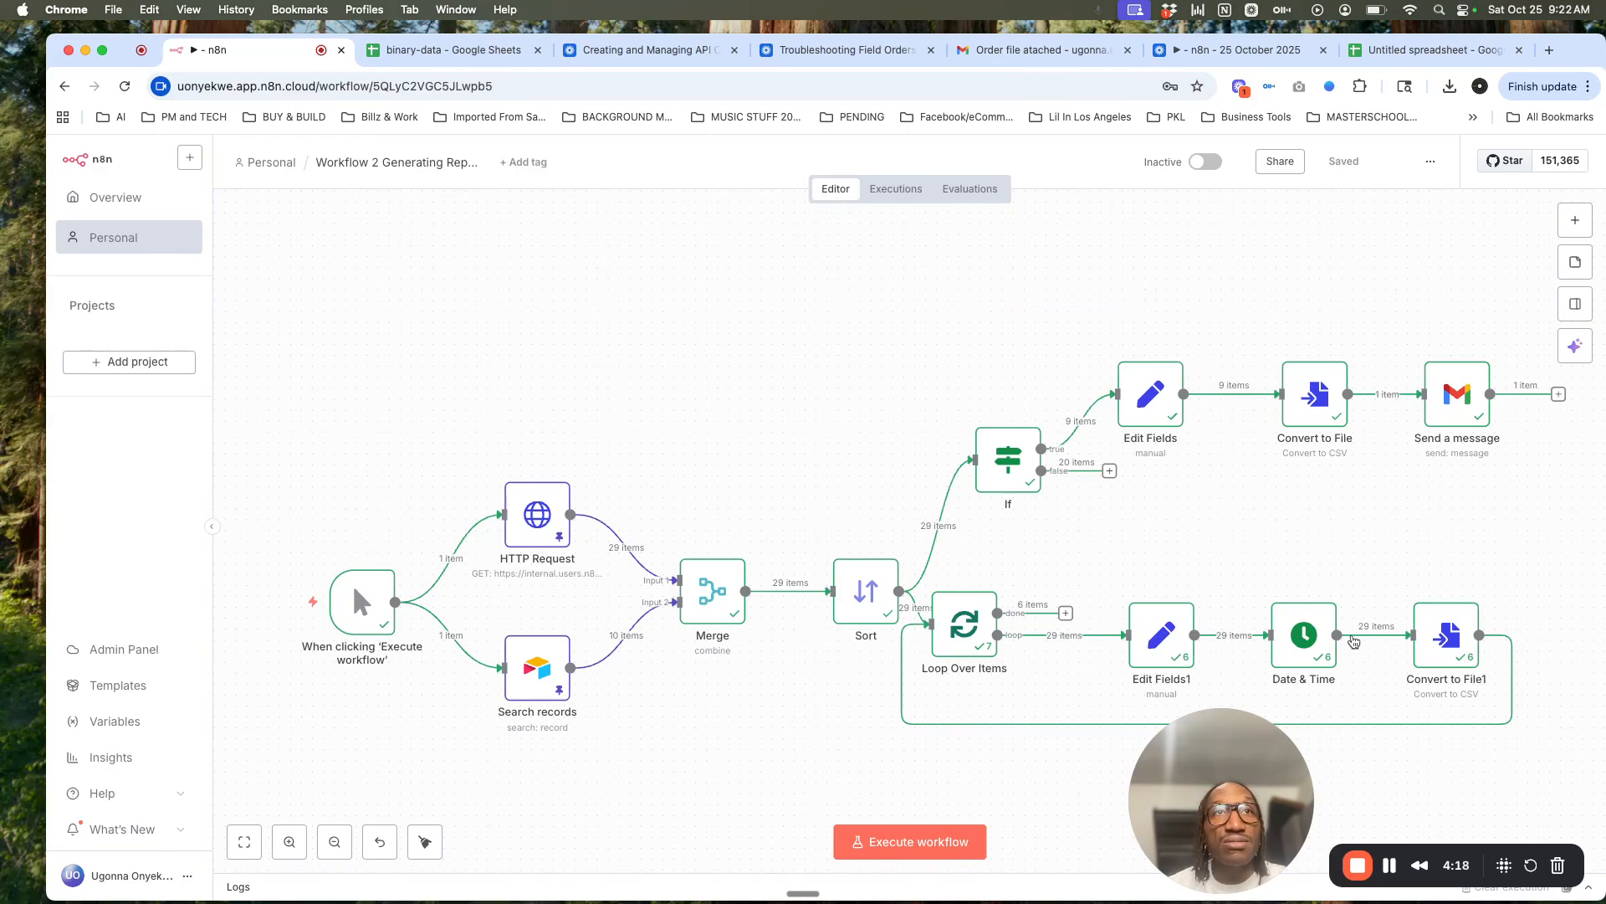